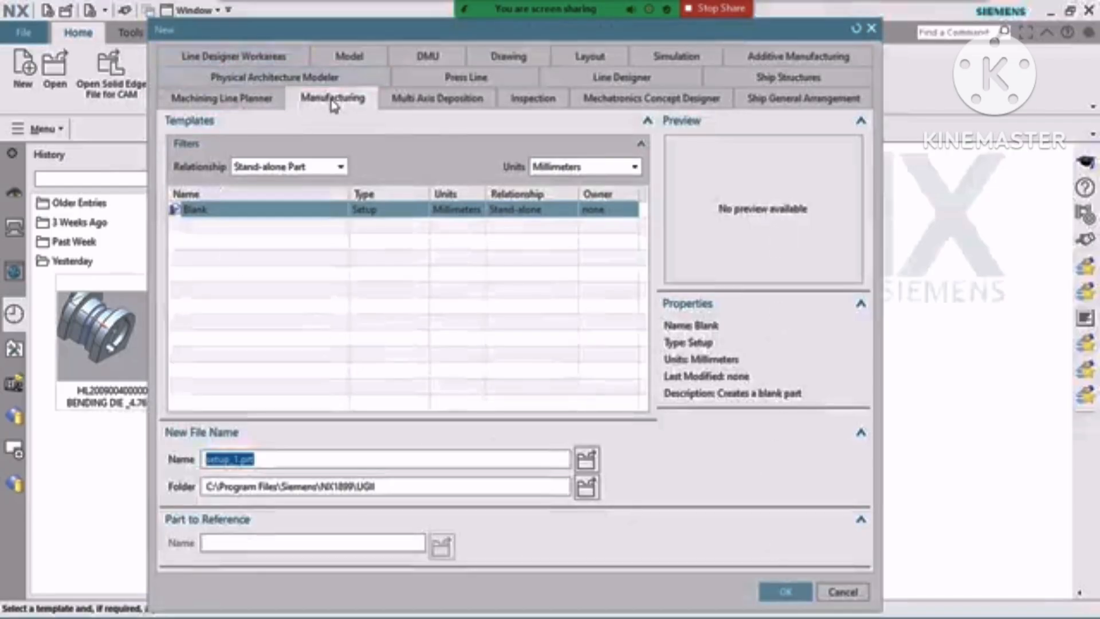
- List the manufacturing templates of all relationship types and preview the General Setup and Die Mold (Essentials) templates
{"action": "left_click", "coordinate": [307, 168]}
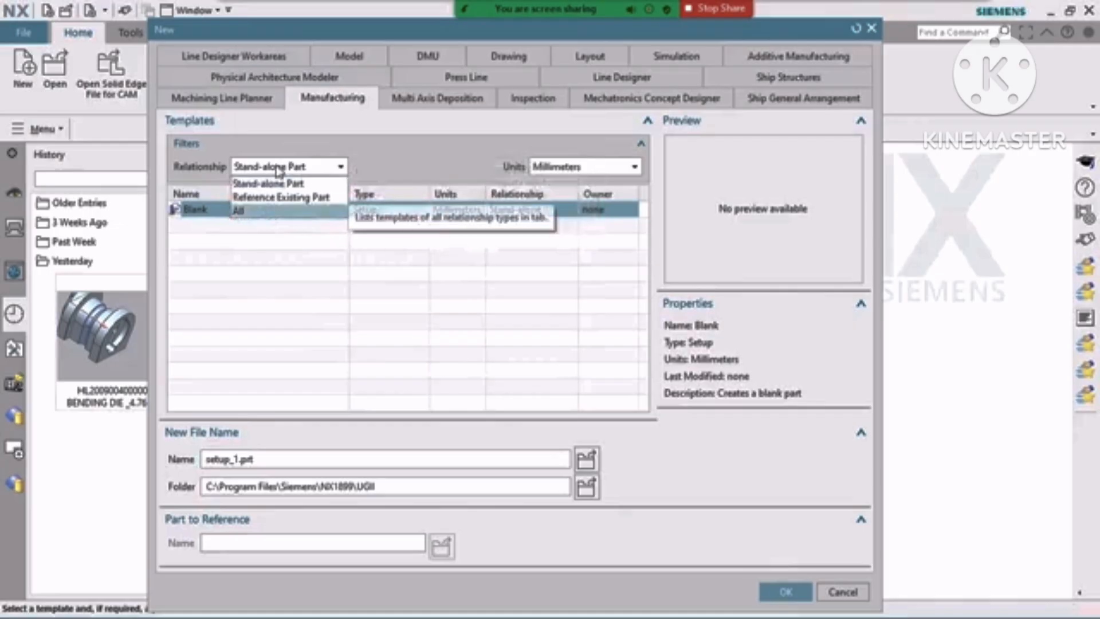
{"action": "left_click", "coordinate": [301, 167]}
{"action": "left_click", "coordinate": [299, 168]}
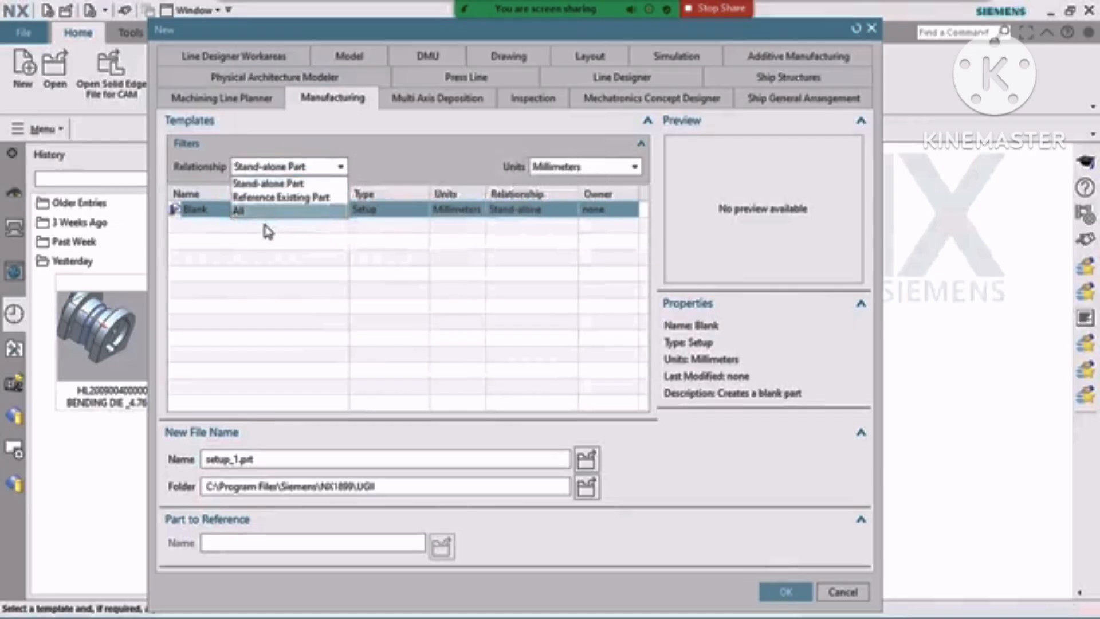
{"action": "left_click", "coordinate": [257, 211]}
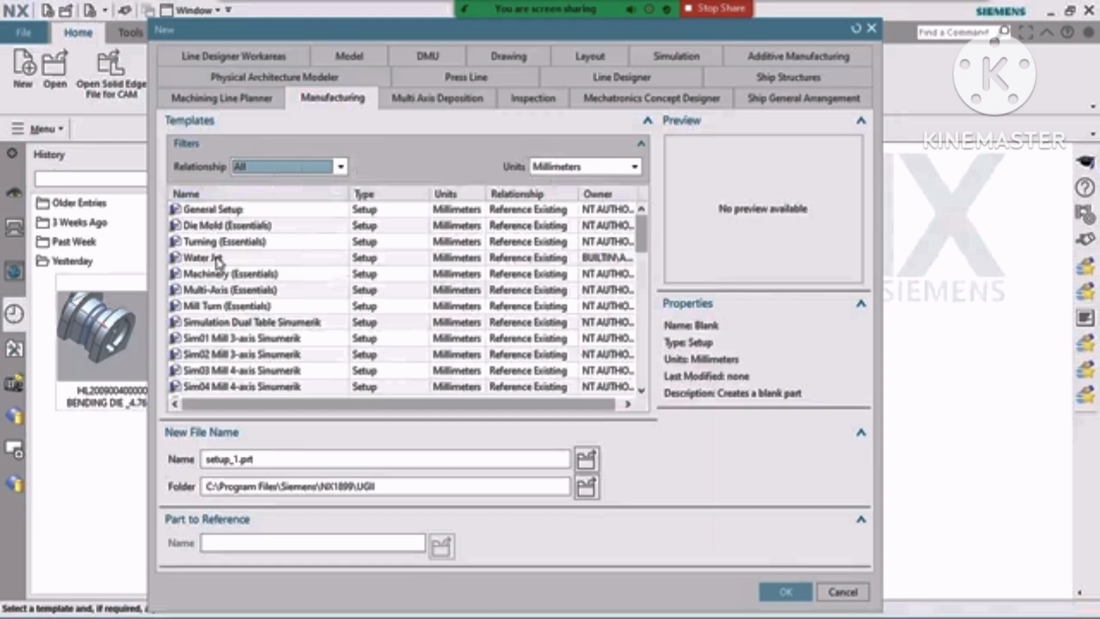
{"action": "left_click", "coordinate": [224, 211]}
{"action": "left_click", "coordinate": [230, 226]}
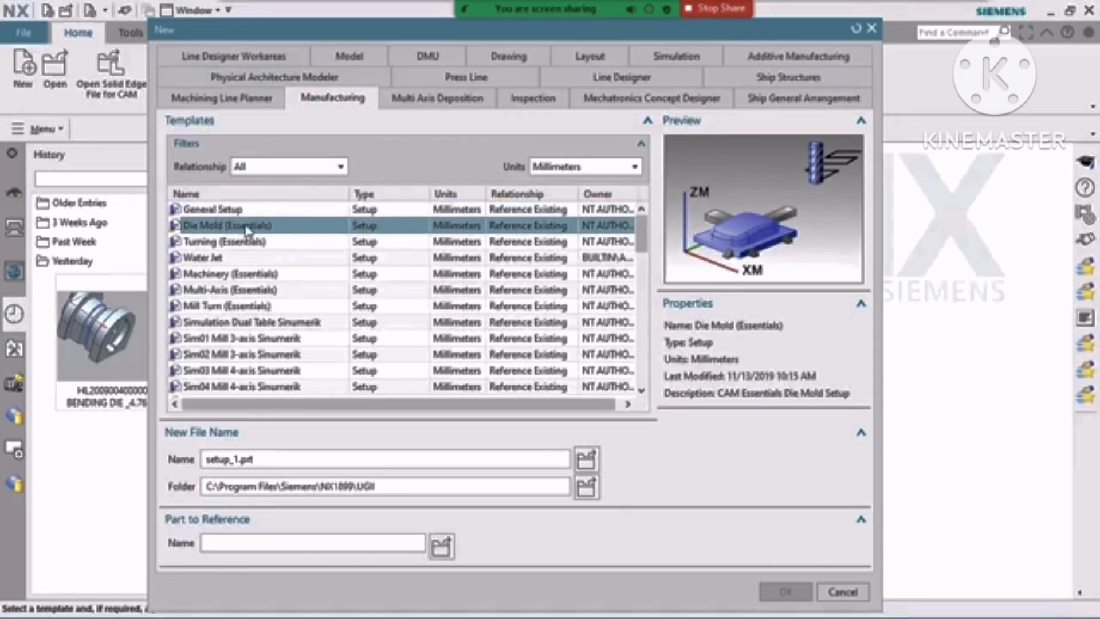
{"action": "scroll", "coordinate": [267, 251], "scroll_direction": "down", "scroll_amount": 4}
{"action": "scroll", "coordinate": [267, 250], "scroll_direction": "up", "scroll_amount": 4}
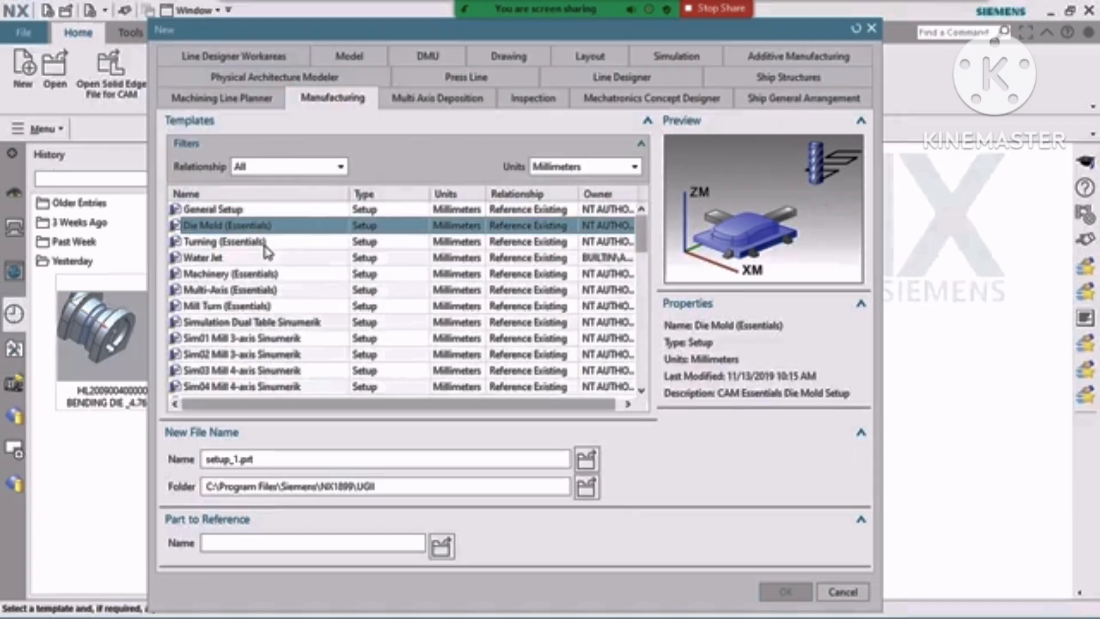
- Create the manufacturing file setup_1.prt in millimeters from the stand-alone Blank template
{"action": "left_click", "coordinate": [297, 167]}
{"action": "left_click", "coordinate": [334, 183]}
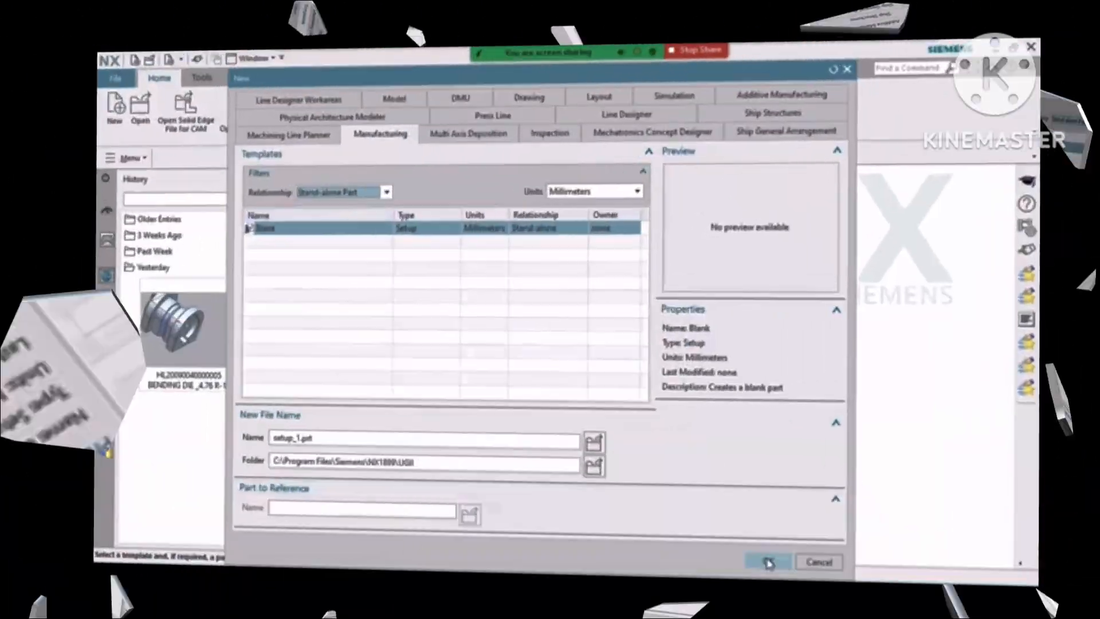
{"action": "left_click", "coordinate": [768, 562]}
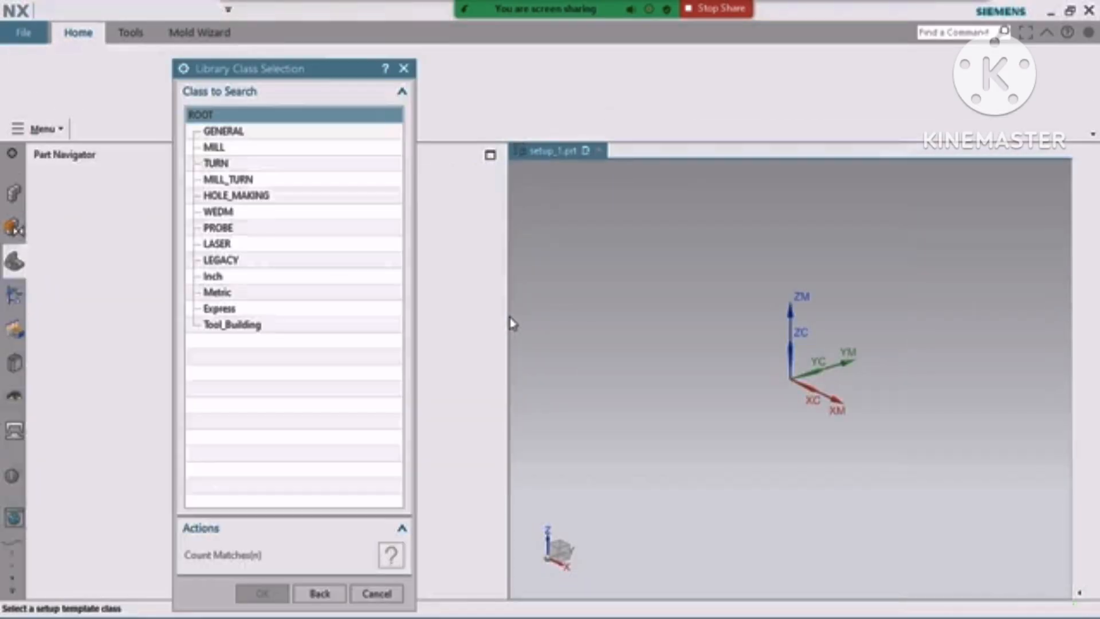
- Initialize the machining setup with the metric Mill Contour template from the MILL library class
{"action": "left_click_drag", "start_coordinate": [250, 76], "coordinate": [250, 68]}
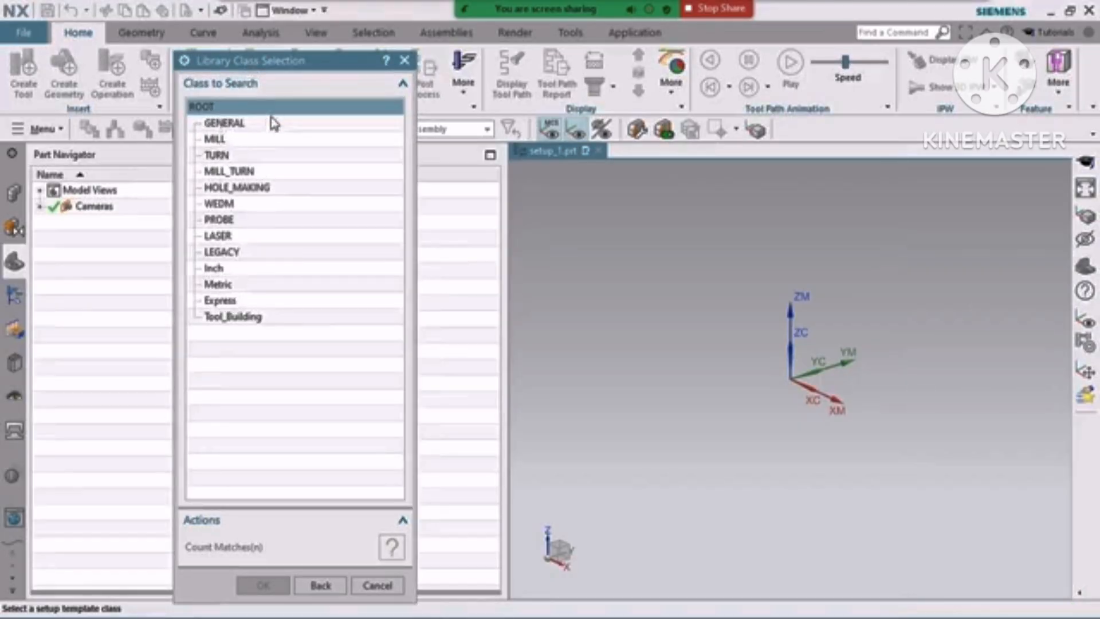
{"action": "double_click", "coordinate": [222, 139]}
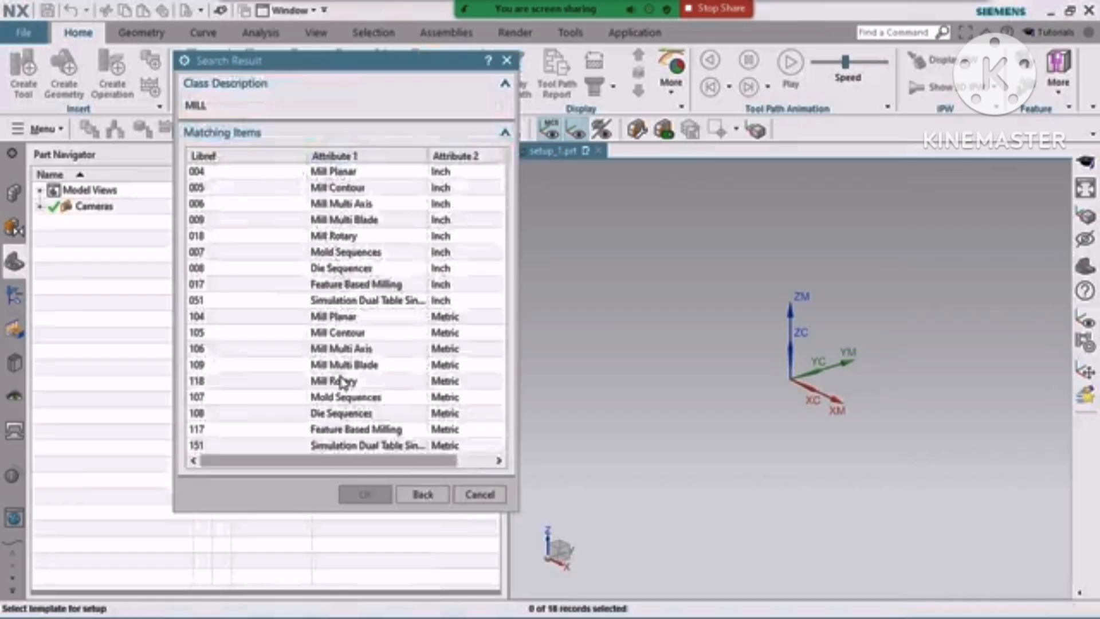
{"action": "left_click", "coordinate": [338, 334]}
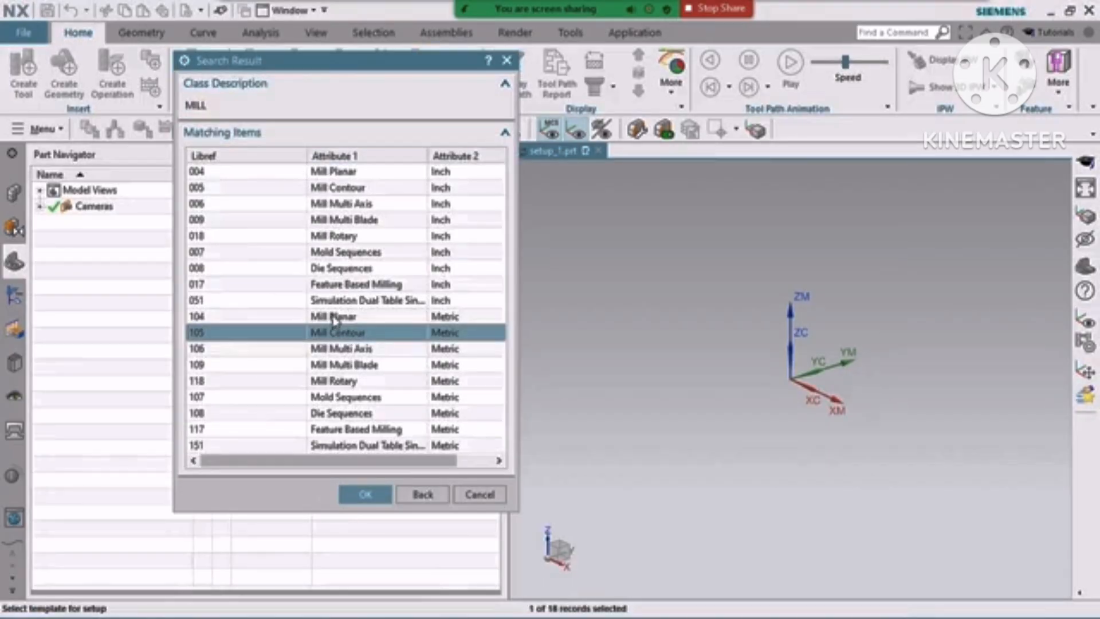
{"action": "double_click", "coordinate": [334, 331]}
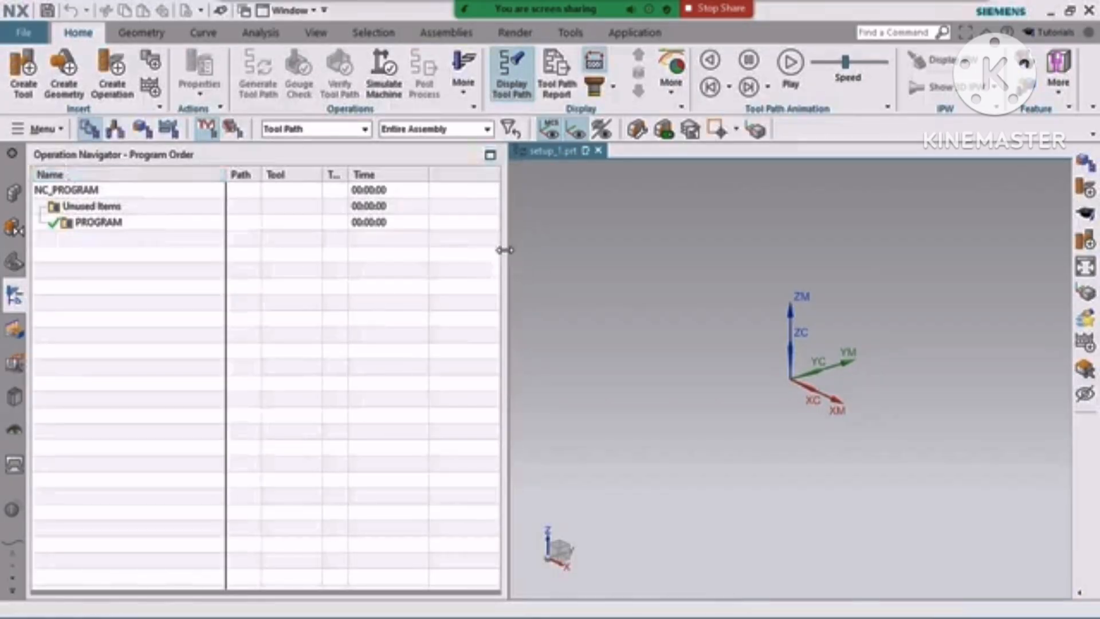
- Narrow the Operation Navigator and open the Die Machining model from the manufacturing tutorials
{"action": "left_click_drag", "start_coordinate": [504, 250], "coordinate": [241, 257]}
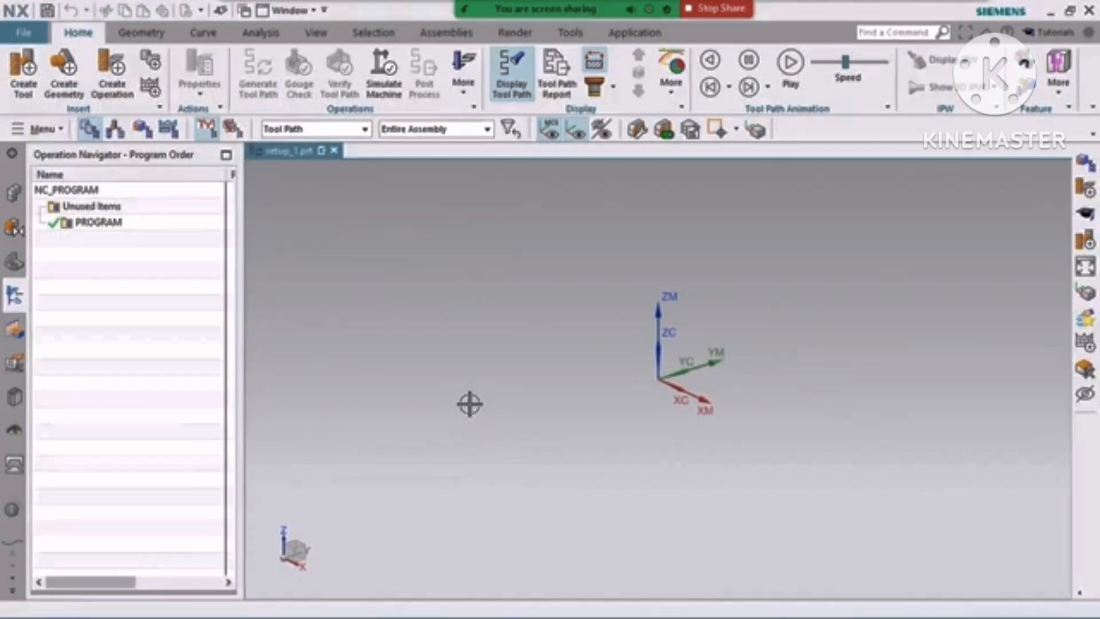
{"action": "scroll", "coordinate": [467, 418], "scroll_direction": "down", "scroll_amount": 1}
{"action": "scroll", "coordinate": [761, 363], "scroll_direction": "up", "scroll_amount": 1}
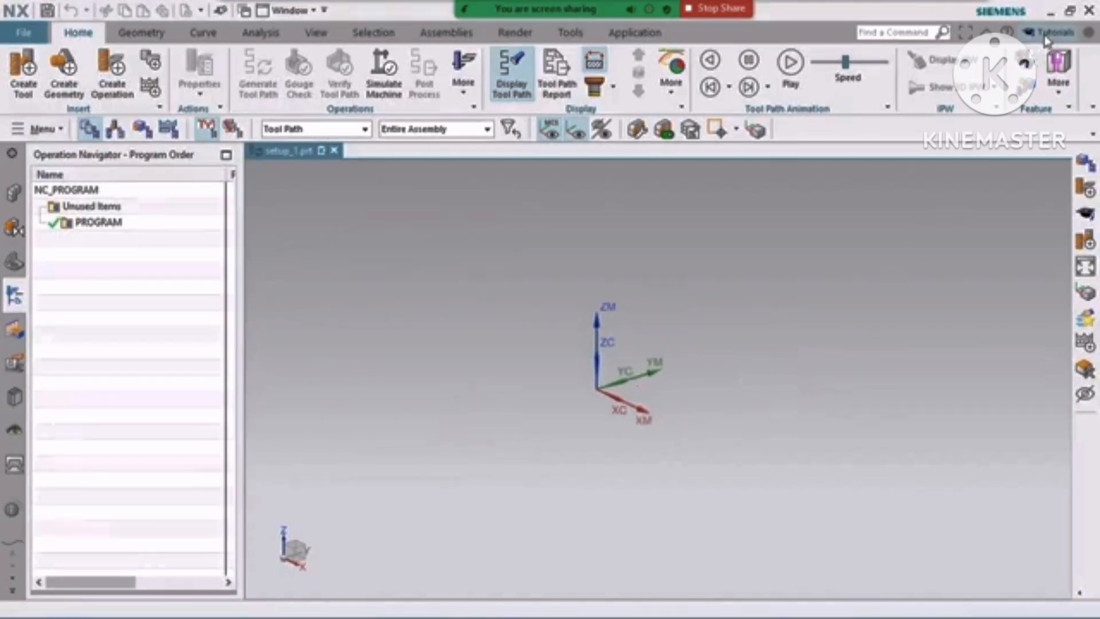
{"action": "key", "text": "ctrl+m"}
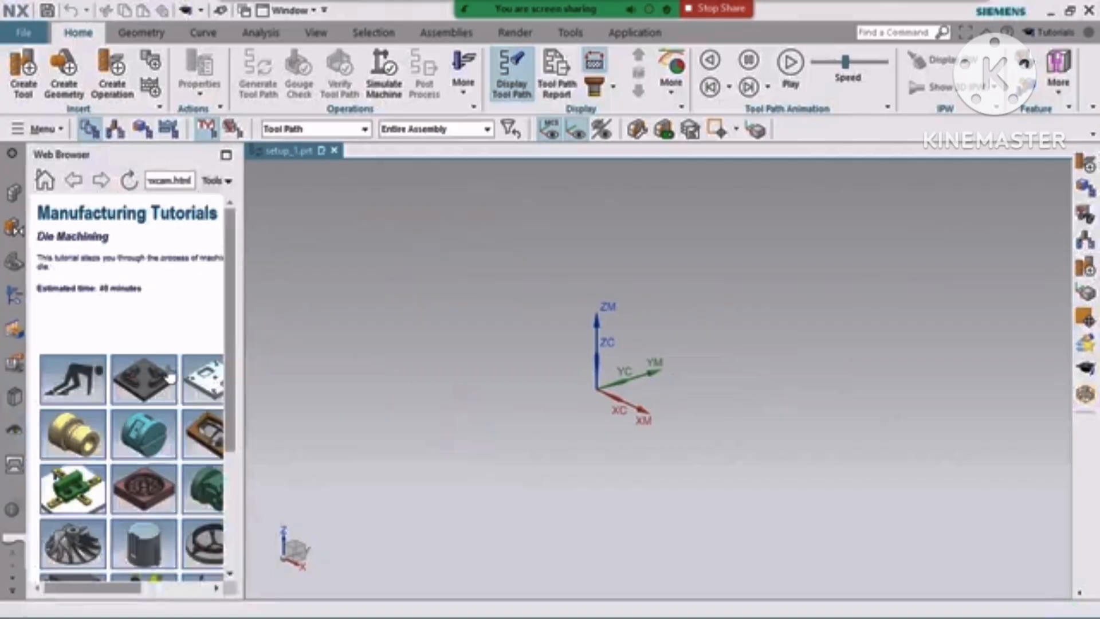
{"action": "left_click", "coordinate": [140, 386]}
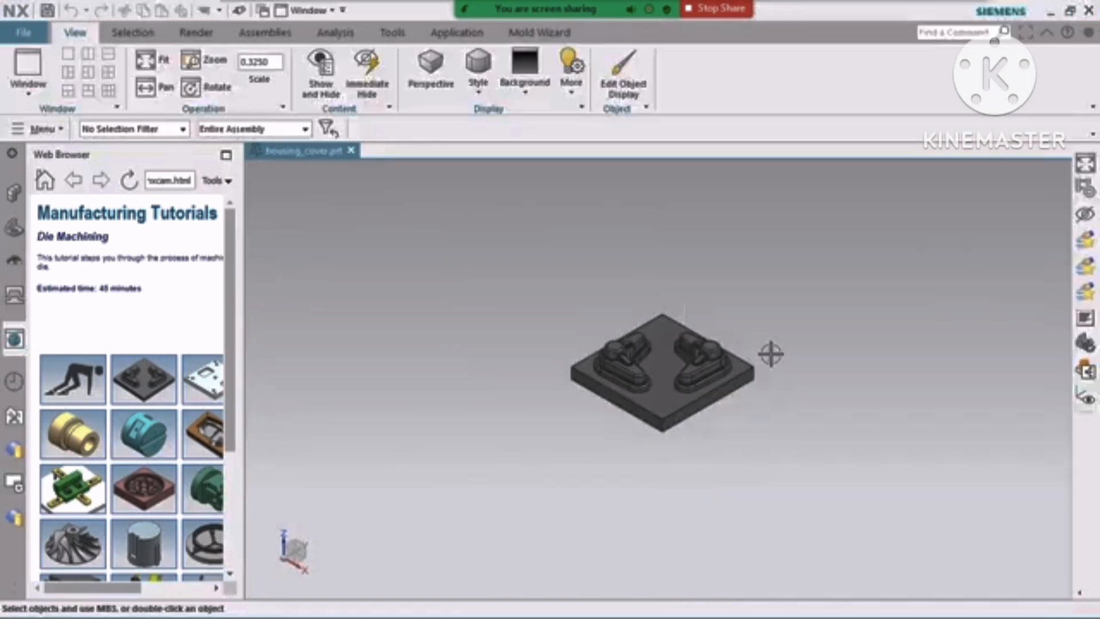
- Start the Manufacturing application for the housing cover and set it up with a metric template from the MILL library class
{"action": "scroll", "coordinate": [716, 361], "scroll_direction": "up", "scroll_amount": 4}
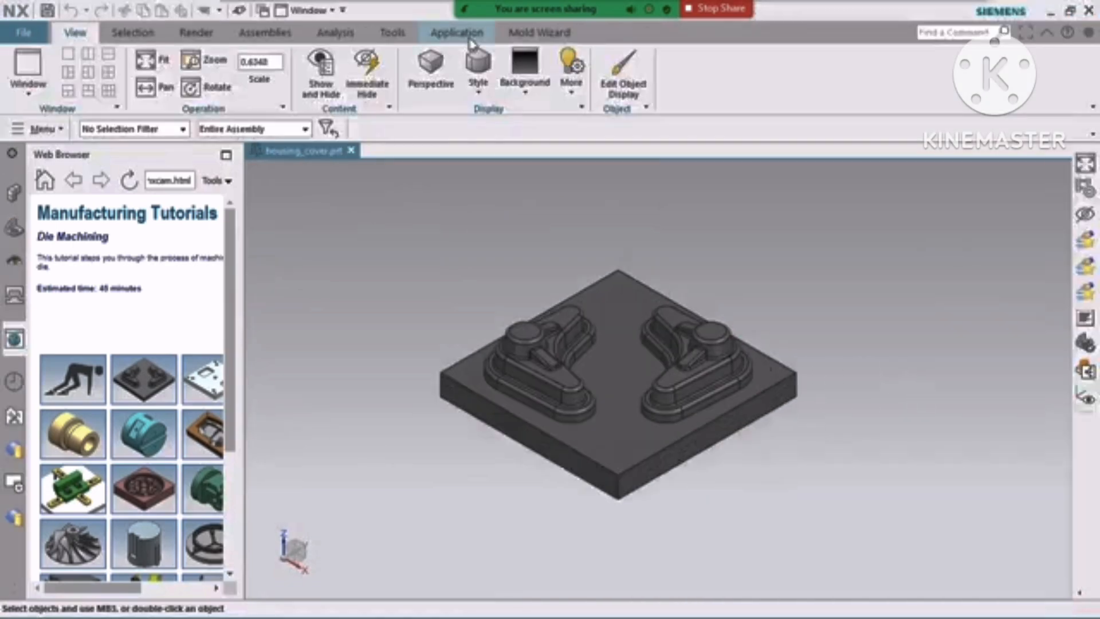
{"action": "scroll", "coordinate": [678, 373], "scroll_direction": "up", "scroll_amount": 1}
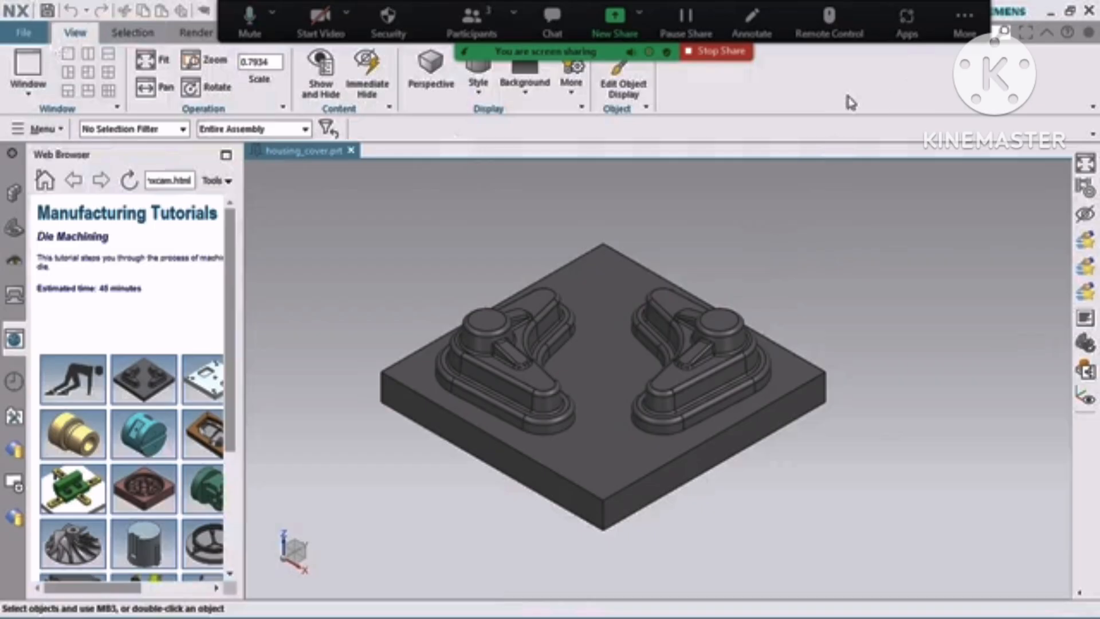
{"action": "left_click", "coordinate": [450, 36]}
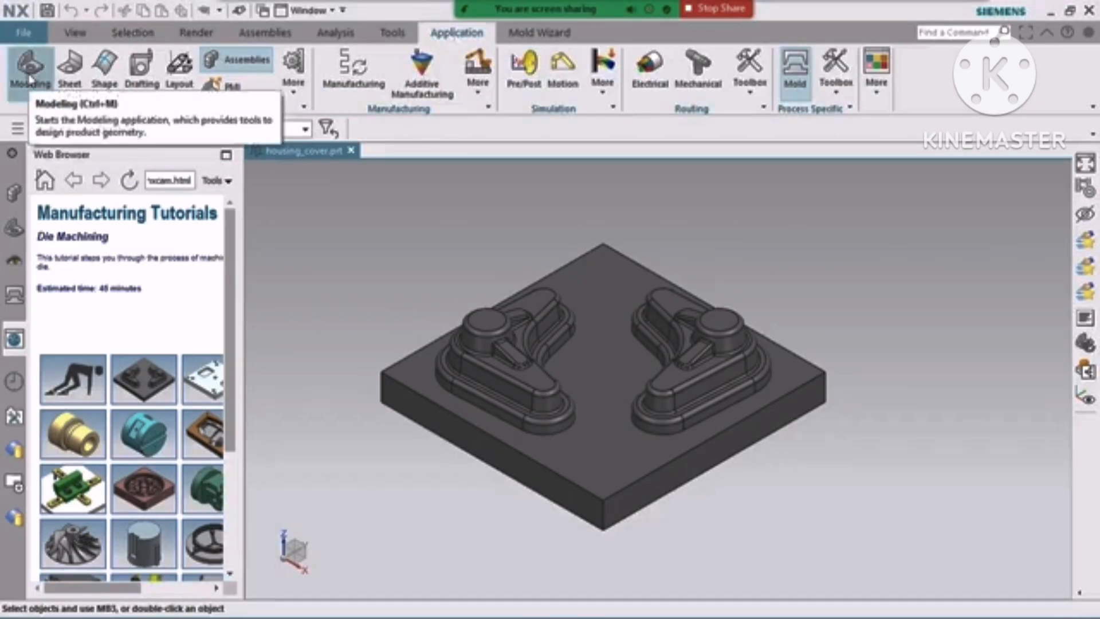
{"action": "left_click", "coordinate": [346, 66]}
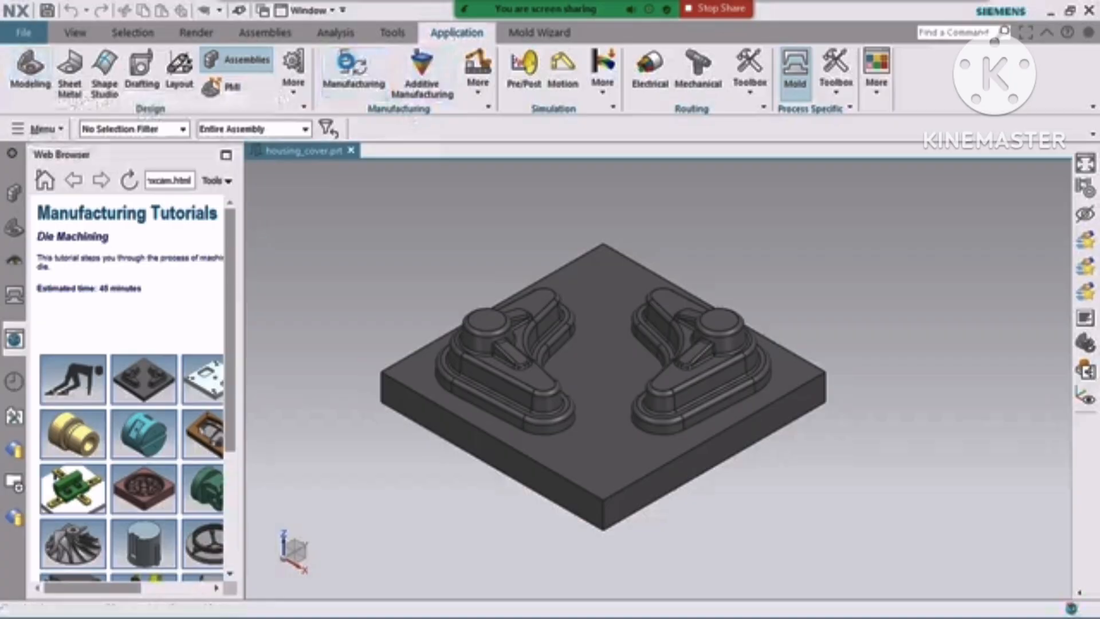
{"action": "double_click", "coordinate": [221, 136]}
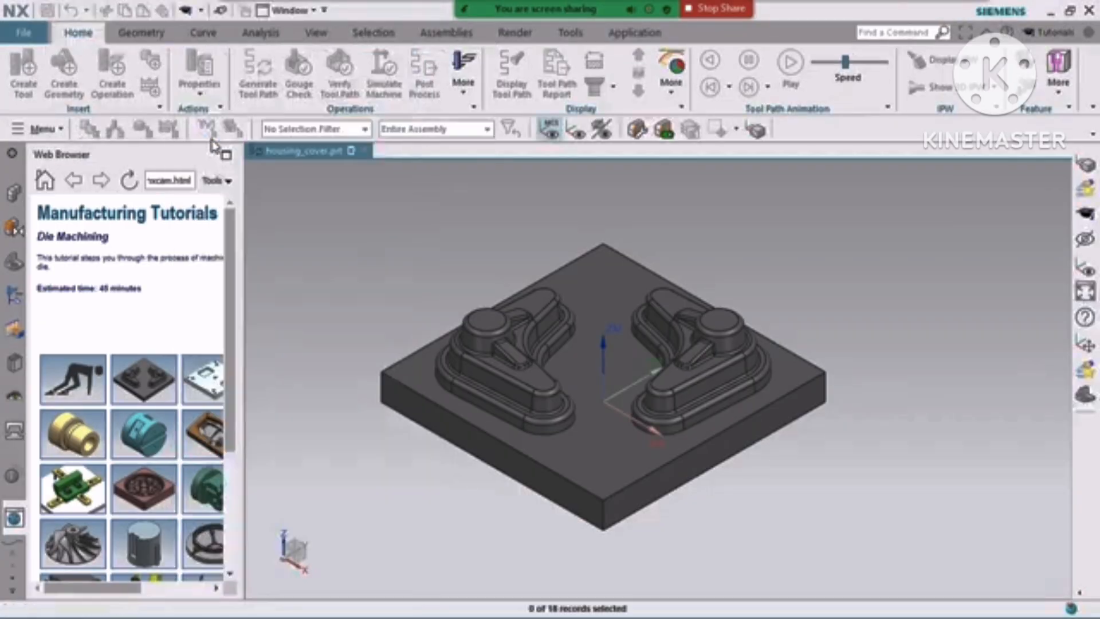
{"action": "double_click", "coordinate": [337, 321]}
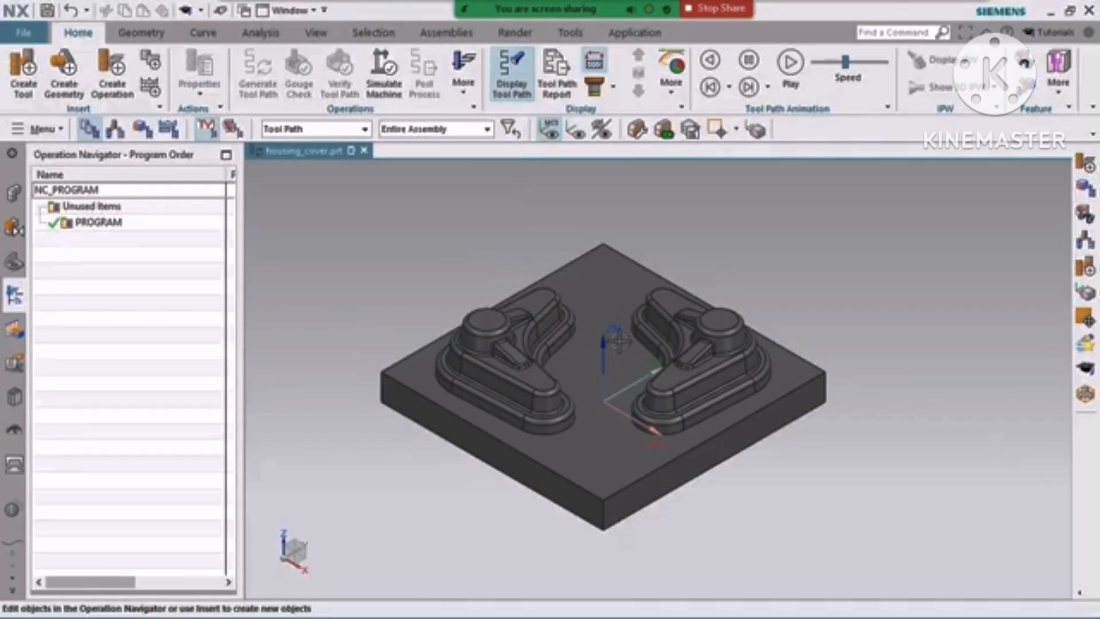
- Enclose the whole housing cover in a block bounding body with WCS reference, no offset, and size and position rounding of 0
{"action": "scroll", "coordinate": [613, 330], "scroll_direction": "up", "scroll_amount": 2}
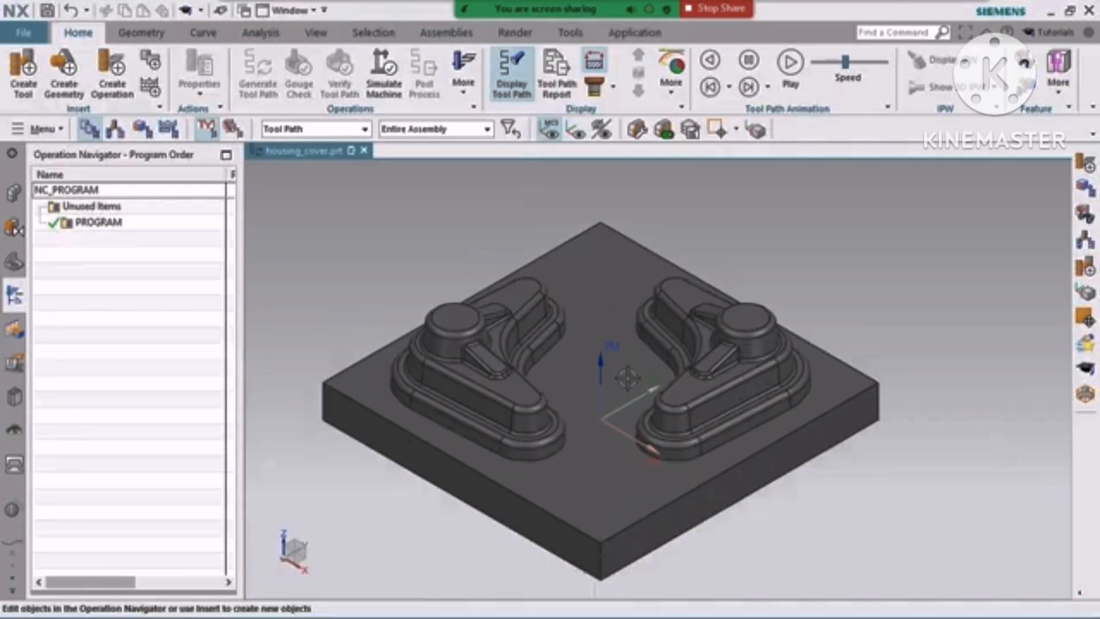
{"action": "middle_click_drag", "start_coordinate": [750, 424], "coordinate": [686, 411]}
{"action": "right_click_drag", "start_coordinate": [886, 312], "coordinate": [860, 313]}
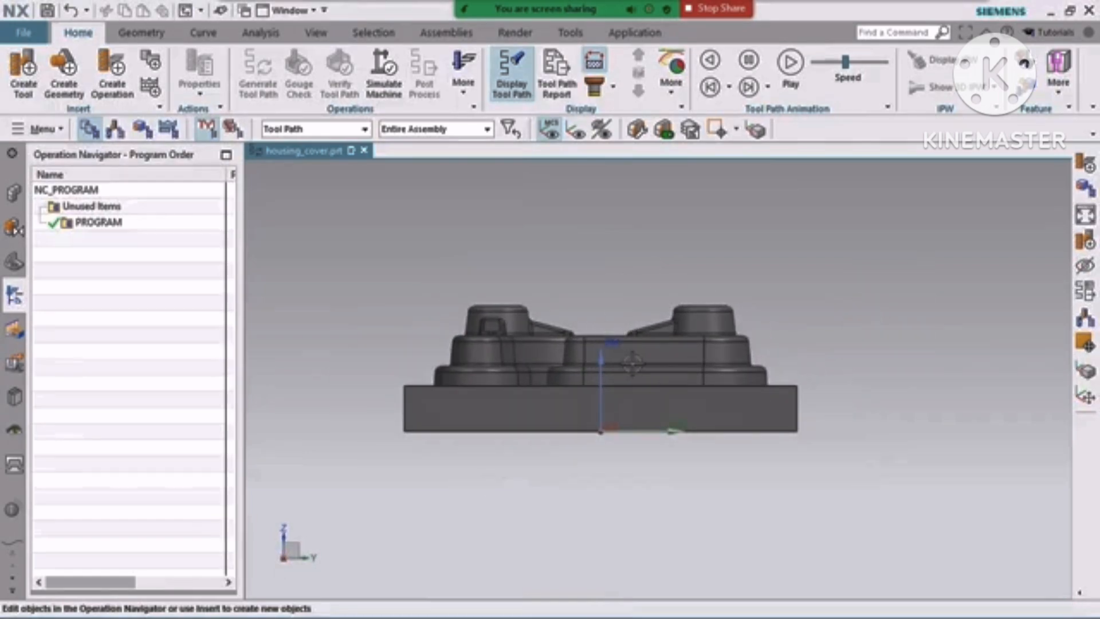
{"action": "middle_click_drag", "start_coordinate": [633, 379], "coordinate": [713, 370]}
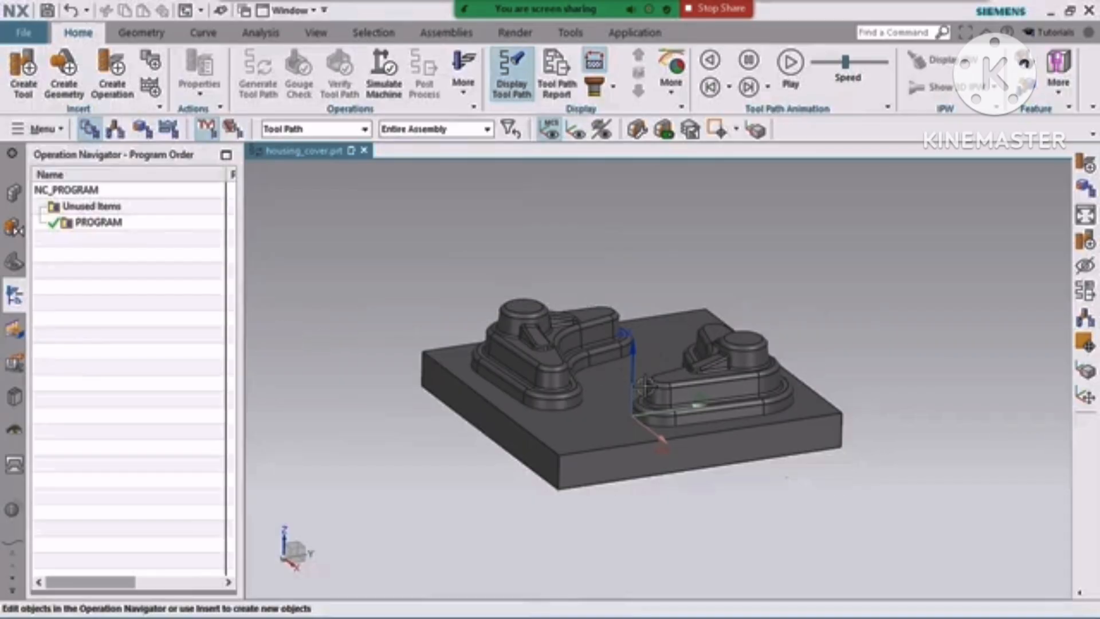
{"action": "left_click", "coordinate": [142, 34]}
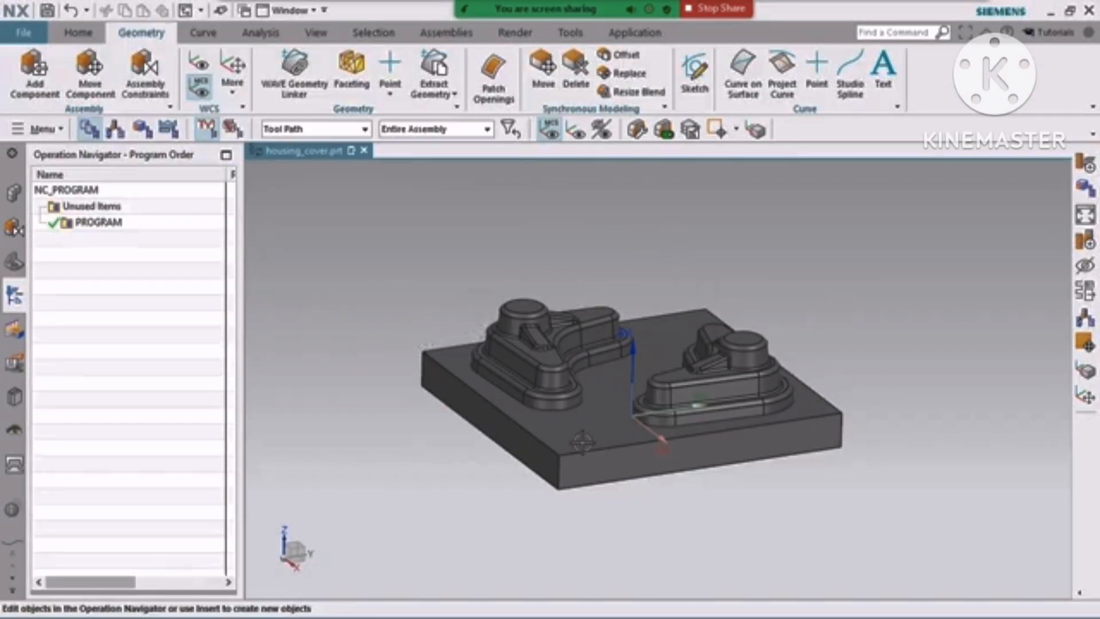
{"action": "left_click", "coordinate": [390, 91]}
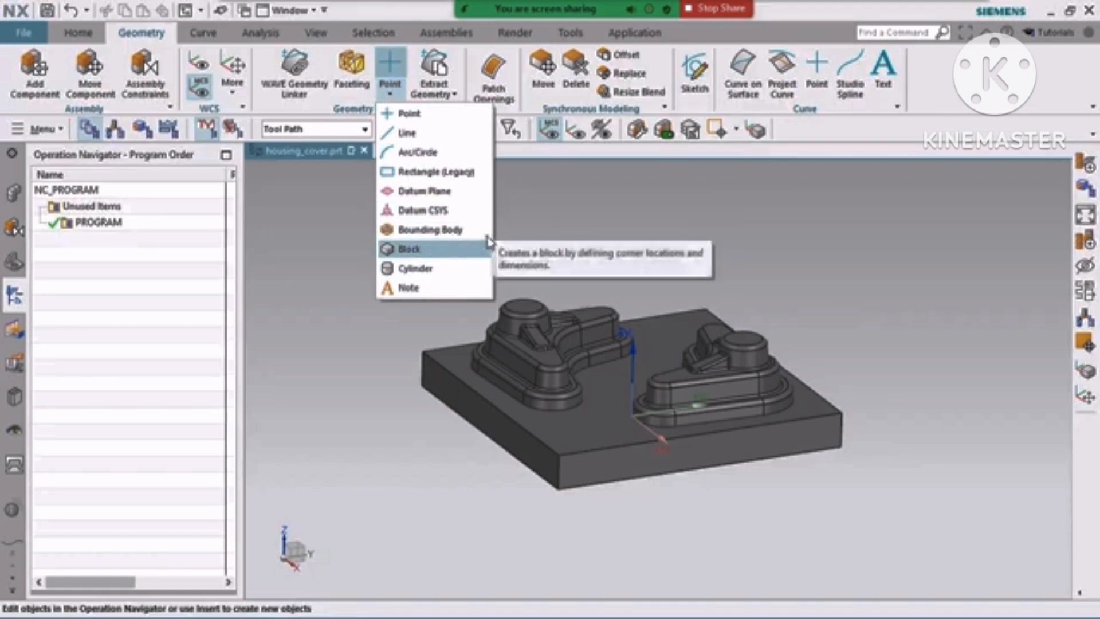
{"action": "left_click", "coordinate": [427, 229]}
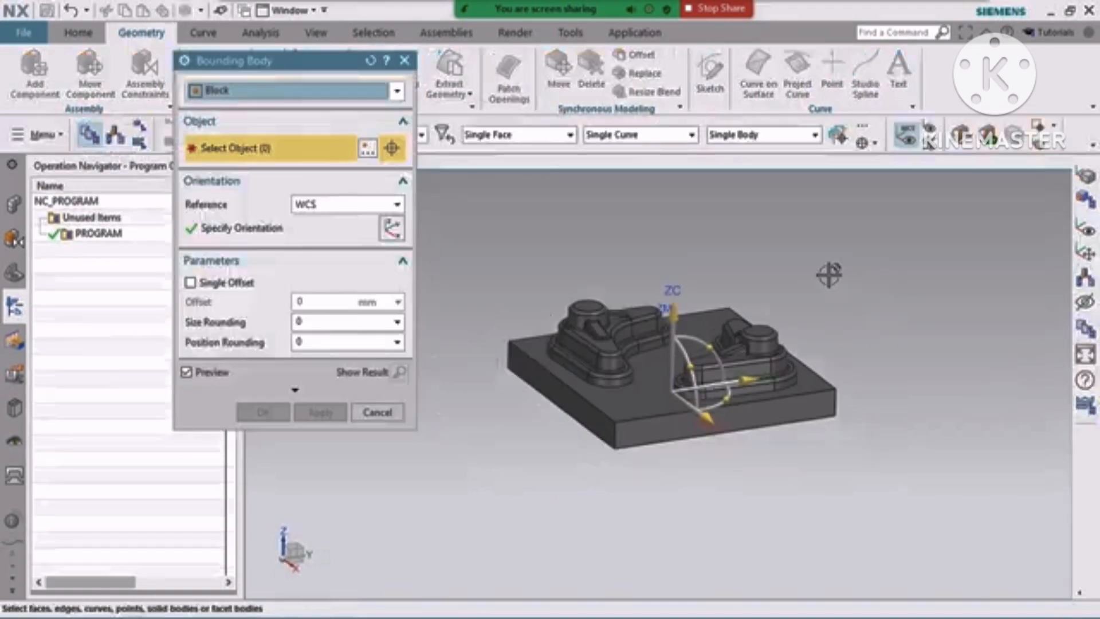
{"action": "left_click_drag", "start_coordinate": [481, 224], "coordinate": [892, 491]}
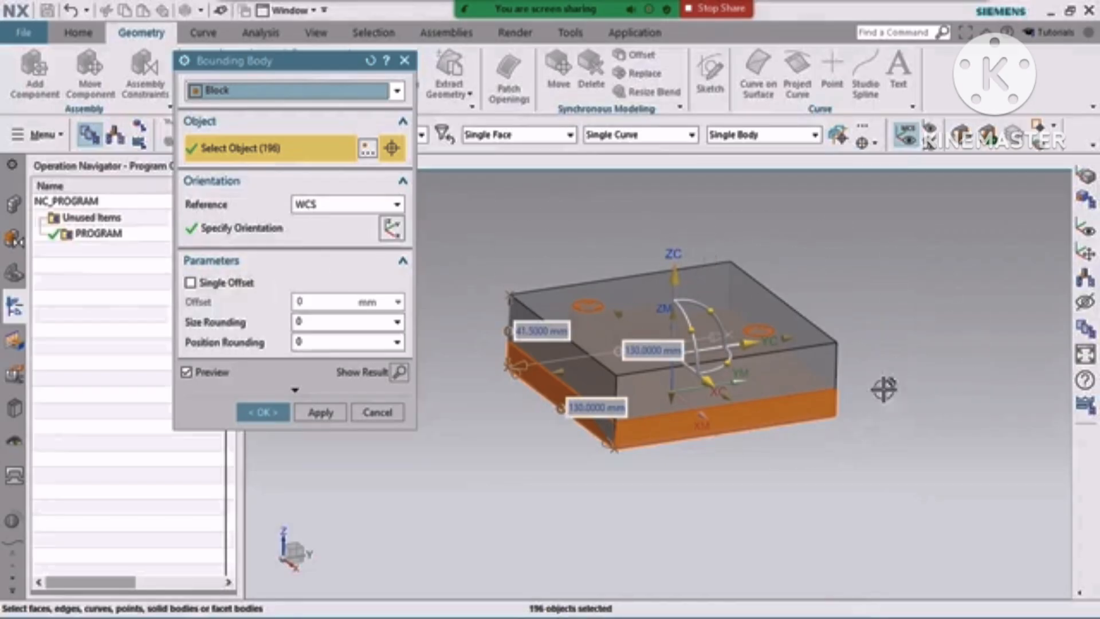
{"action": "double_click", "coordinate": [304, 321]}
{"action": "double_click", "coordinate": [313, 338]}
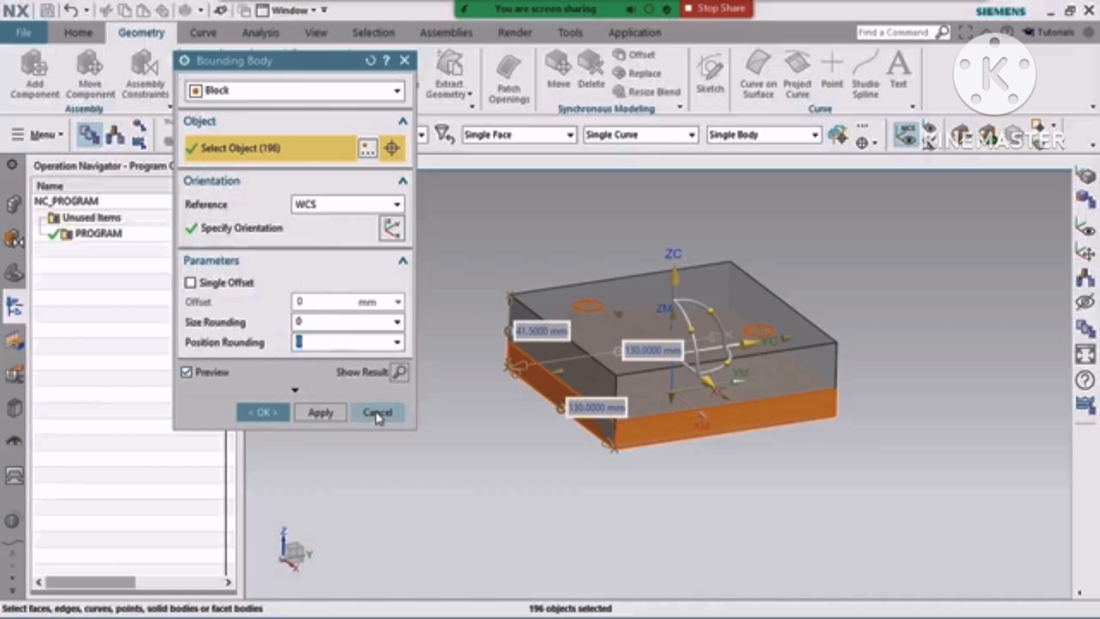
{"action": "left_click", "coordinate": [257, 413]}
- Hide and reshow the bounding body from the model history and return to the Operation Navigator
{"action": "left_click", "coordinate": [13, 264]}
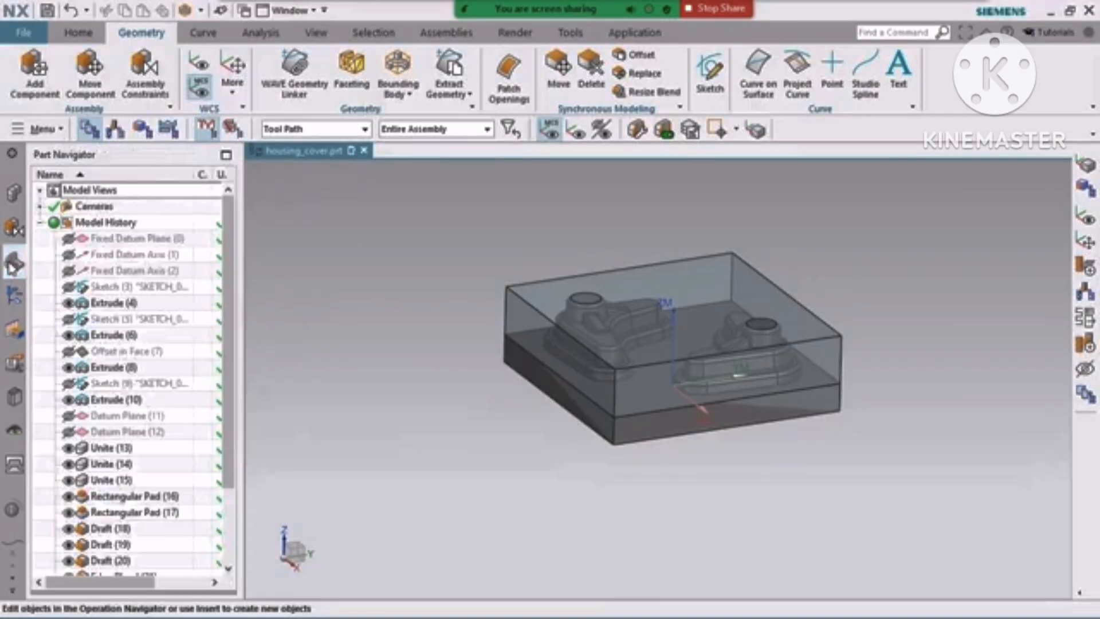
{"action": "left_click", "coordinate": [14, 194]}
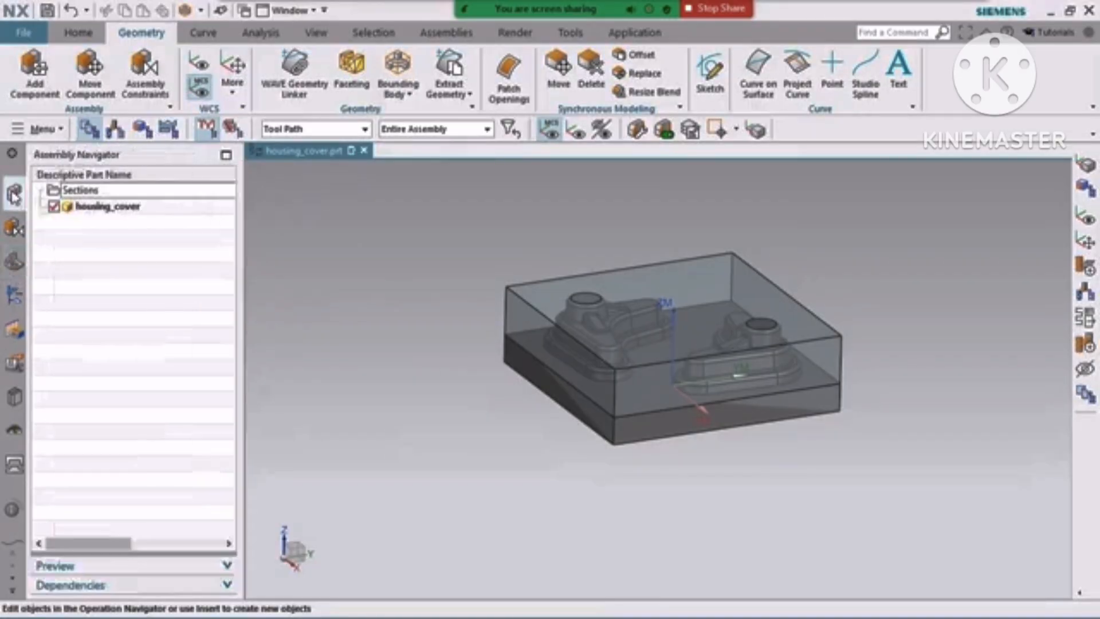
{"action": "left_click", "coordinate": [15, 227]}
{"action": "left_click", "coordinate": [15, 261]}
{"action": "scroll", "coordinate": [58, 401], "scroll_direction": "down", "scroll_amount": 3}
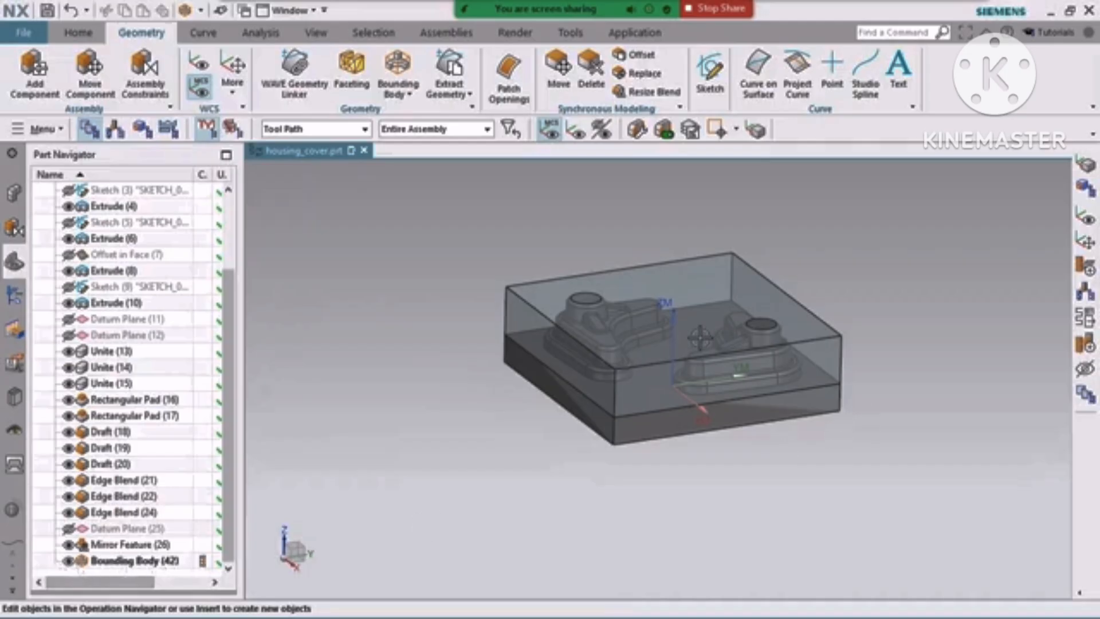
{"action": "left_click", "coordinate": [68, 561]}
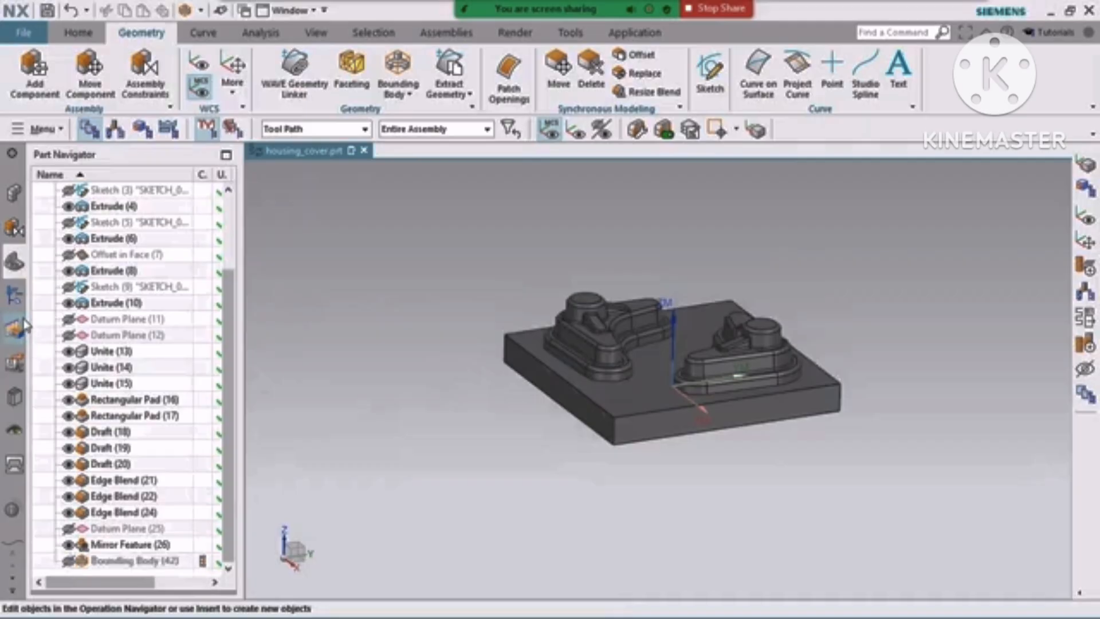
{"action": "left_click", "coordinate": [69, 562]}
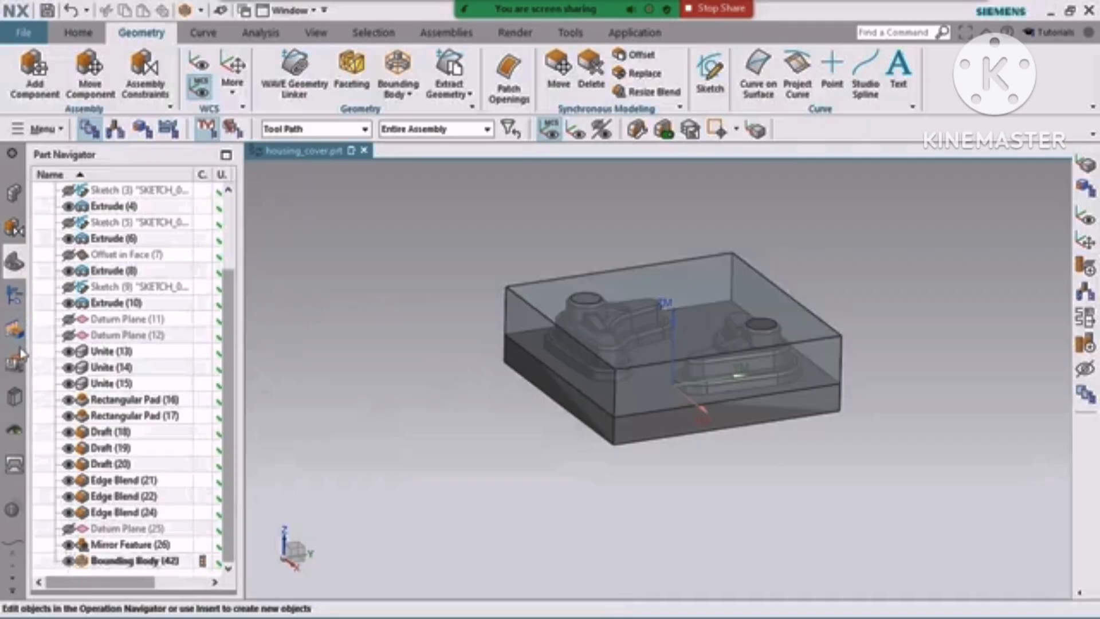
{"action": "left_click", "coordinate": [14, 295]}
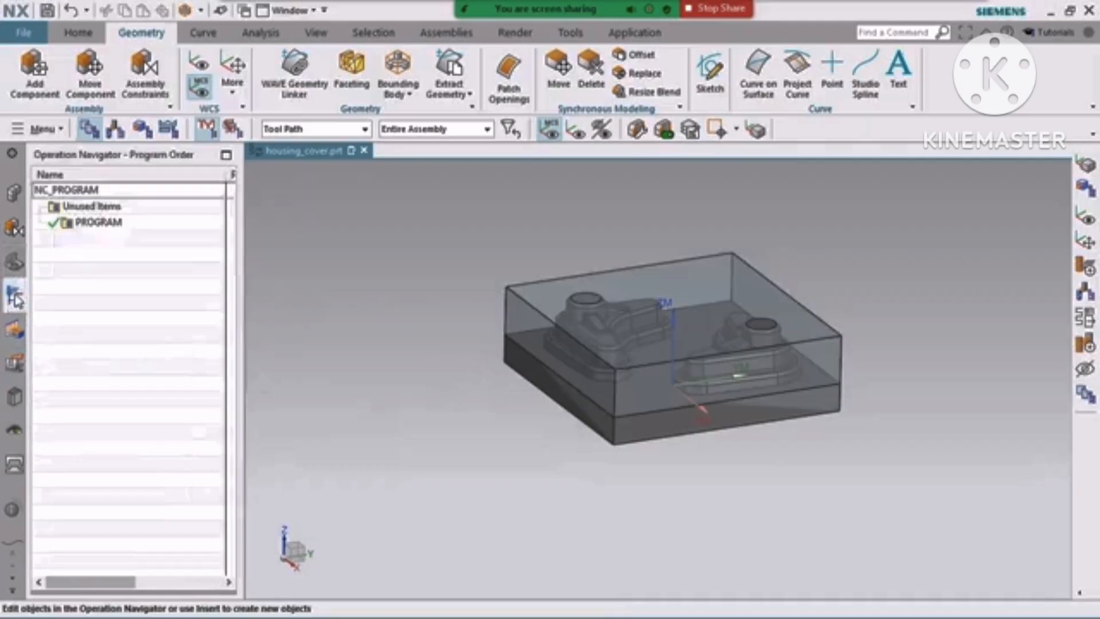
- Show the geometry view of the Operation Navigator, expand MCS_MAIN and open its machine coordinate system for redefinition
{"action": "left_click", "coordinate": [143, 133]}
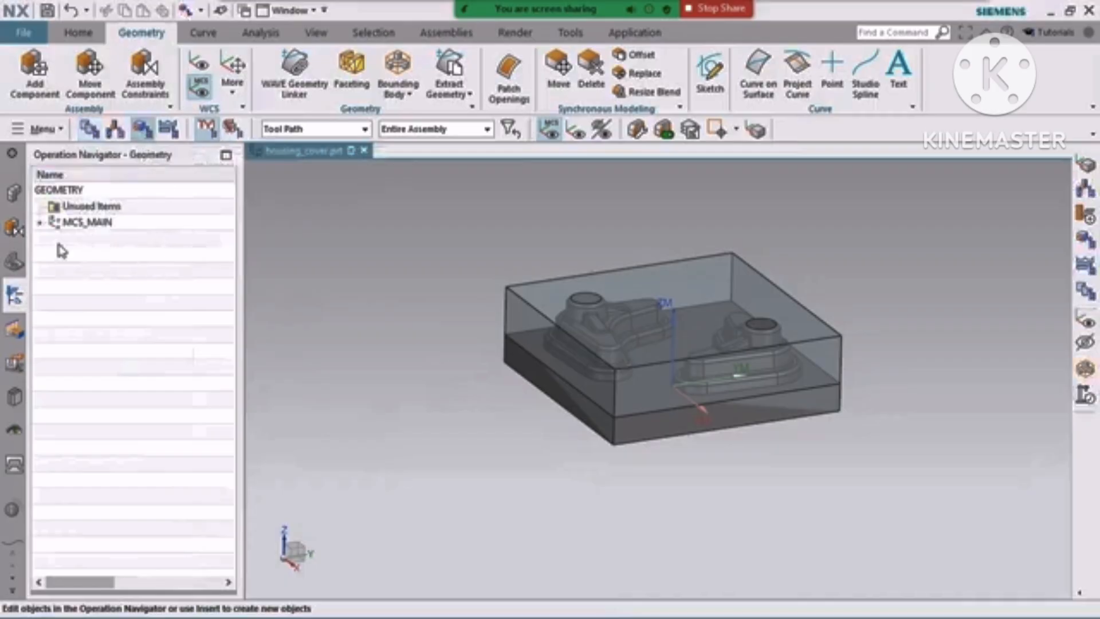
{"action": "left_click", "coordinate": [40, 224]}
{"action": "double_click", "coordinate": [89, 223]}
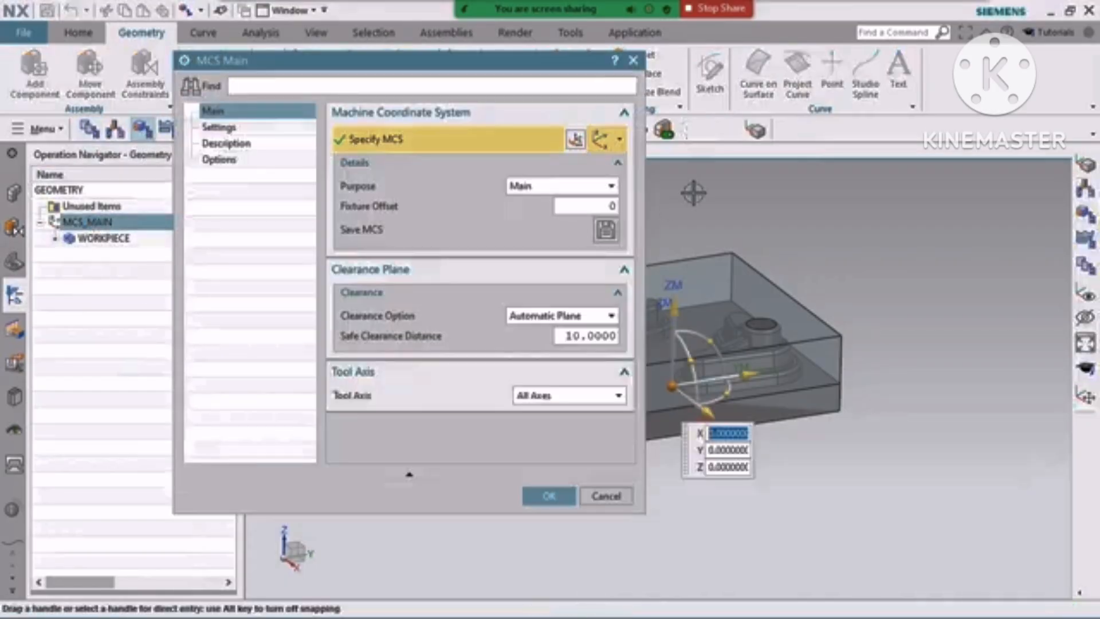
{"action": "left_click_drag", "start_coordinate": [524, 71], "coordinate": [419, 70]}
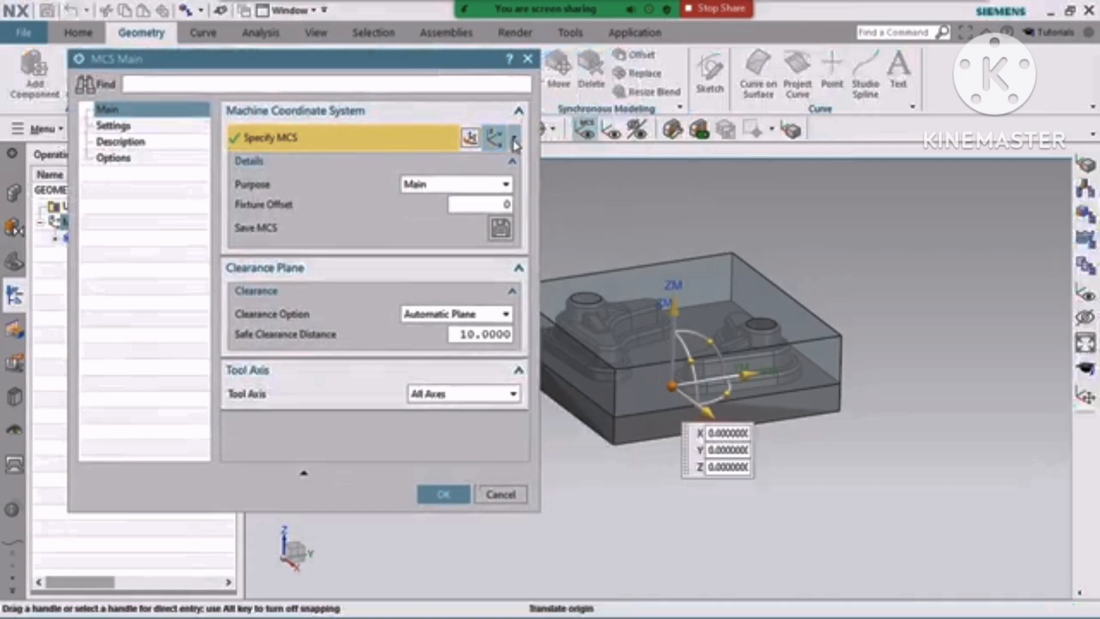
{"action": "left_click", "coordinate": [514, 137]}
{"action": "left_click", "coordinate": [469, 138]}
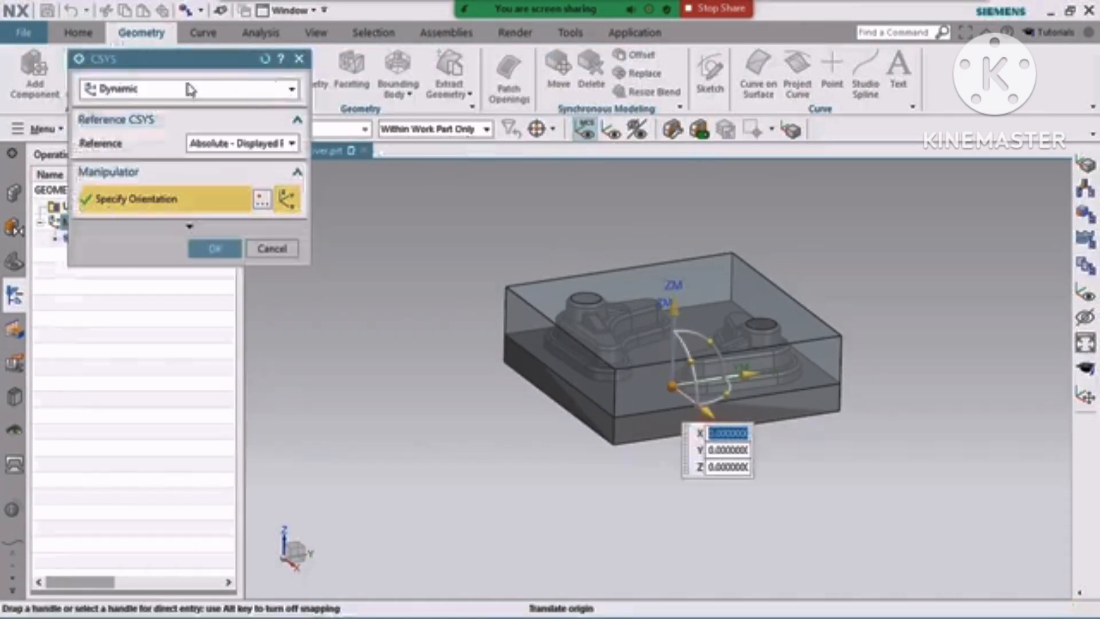
- Try to place the MCS dynamically at the bounding block's rear top corner and rotate it about the ZC-axis
{"action": "left_click", "coordinate": [190, 89]}
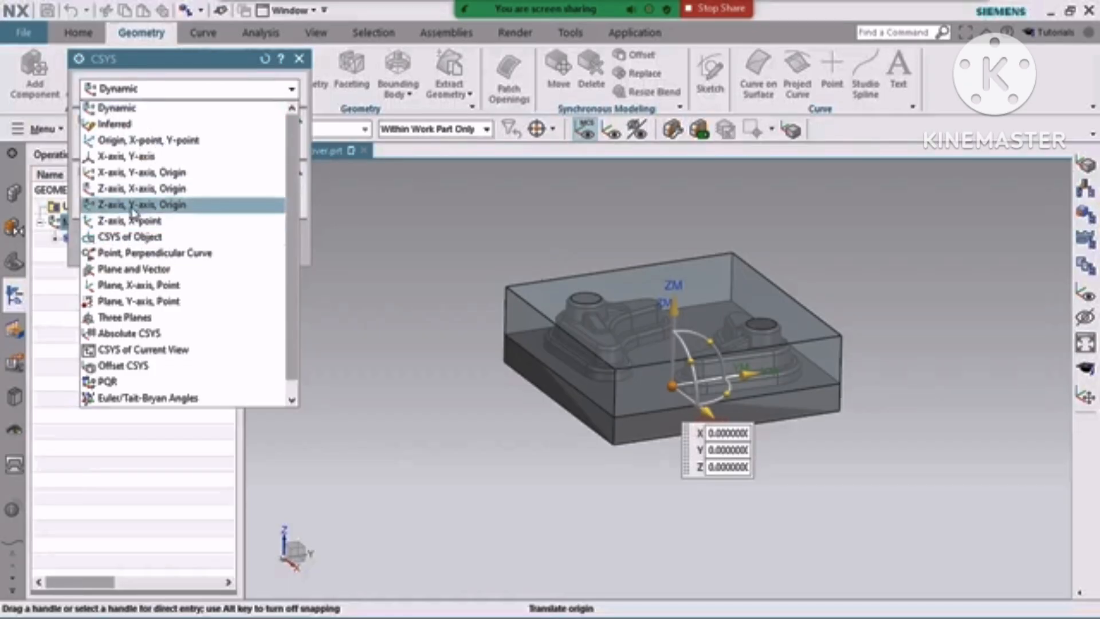
{"action": "left_click", "coordinate": [117, 108]}
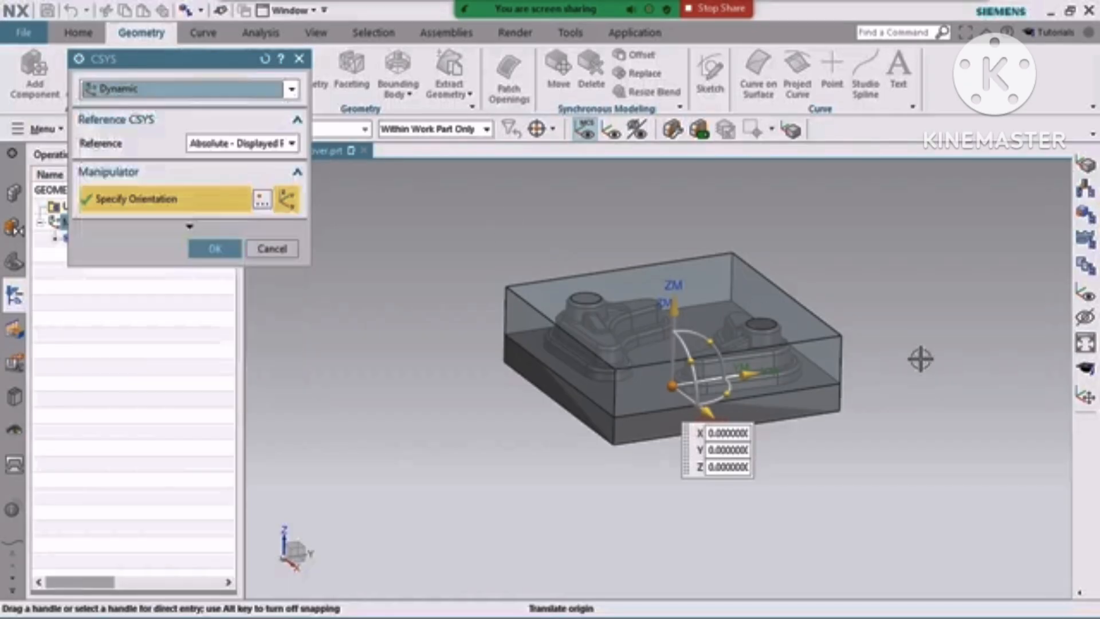
{"action": "left_click", "coordinate": [732, 250]}
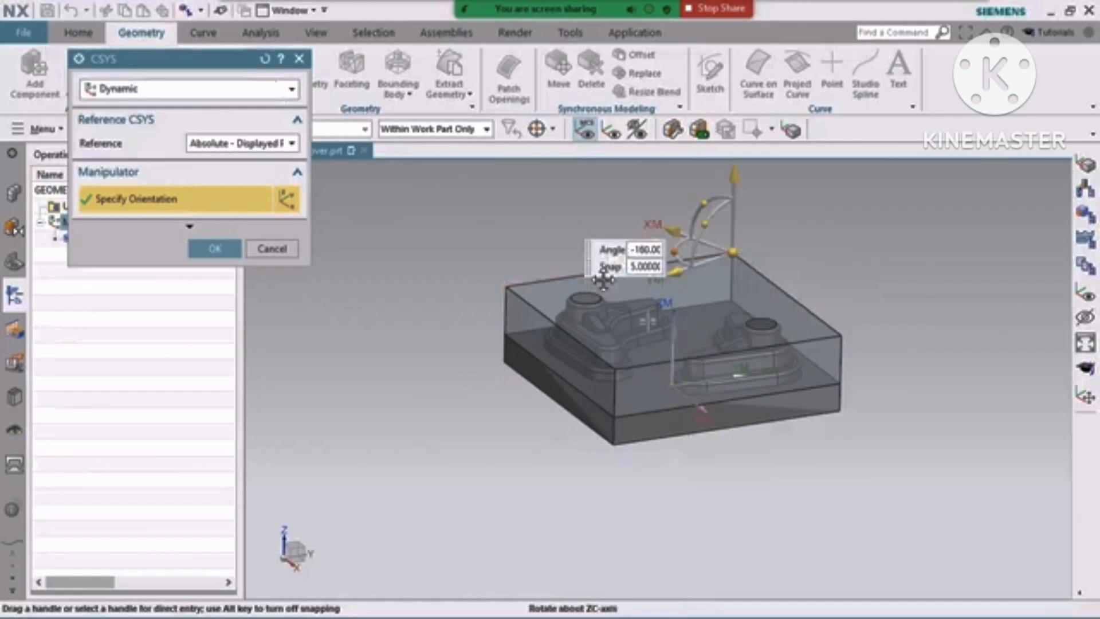
{"action": "left_click_drag", "start_coordinate": [688, 252], "coordinate": [719, 305]}
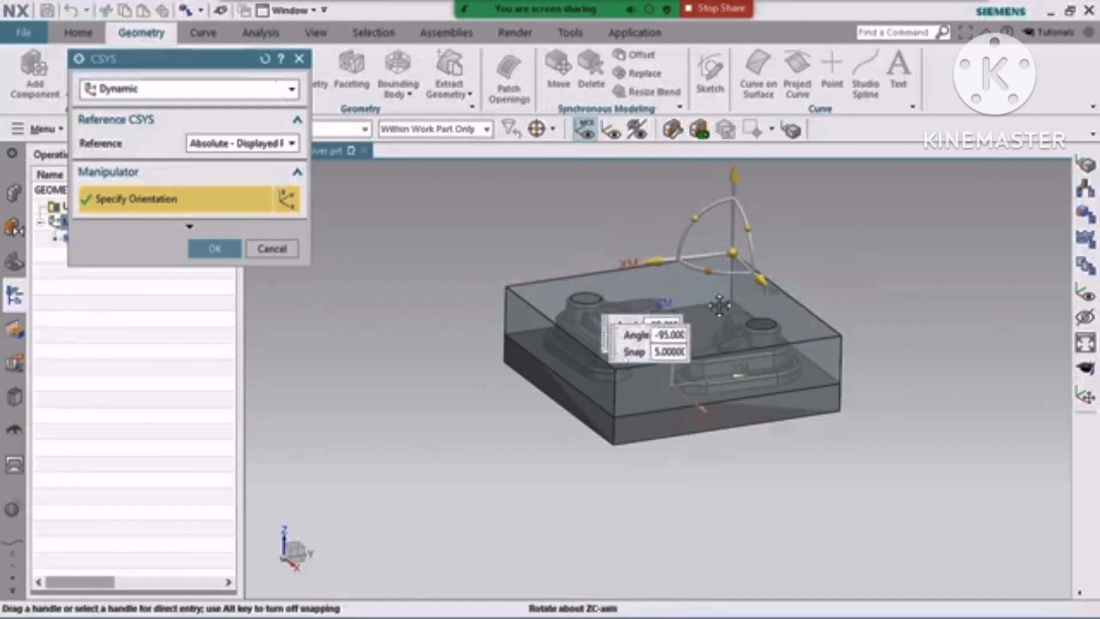
{"action": "left_click", "coordinate": [733, 252]}
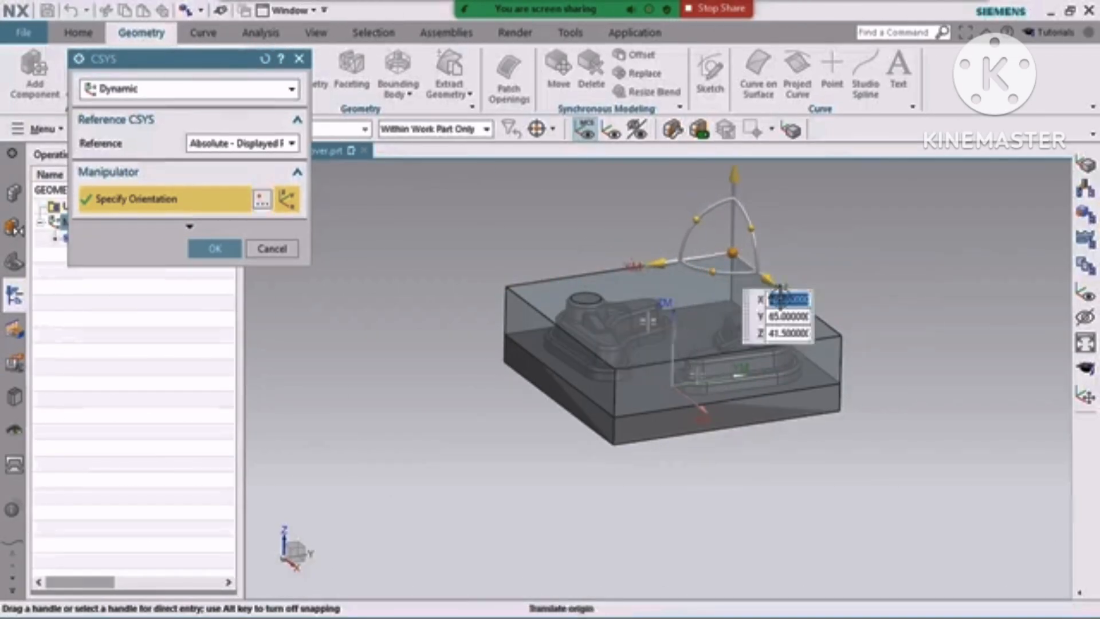
- Define the MCS with the Inferred method from the bounding block's top face and accept the MCS Main settings
{"action": "left_click", "coordinate": [164, 96]}
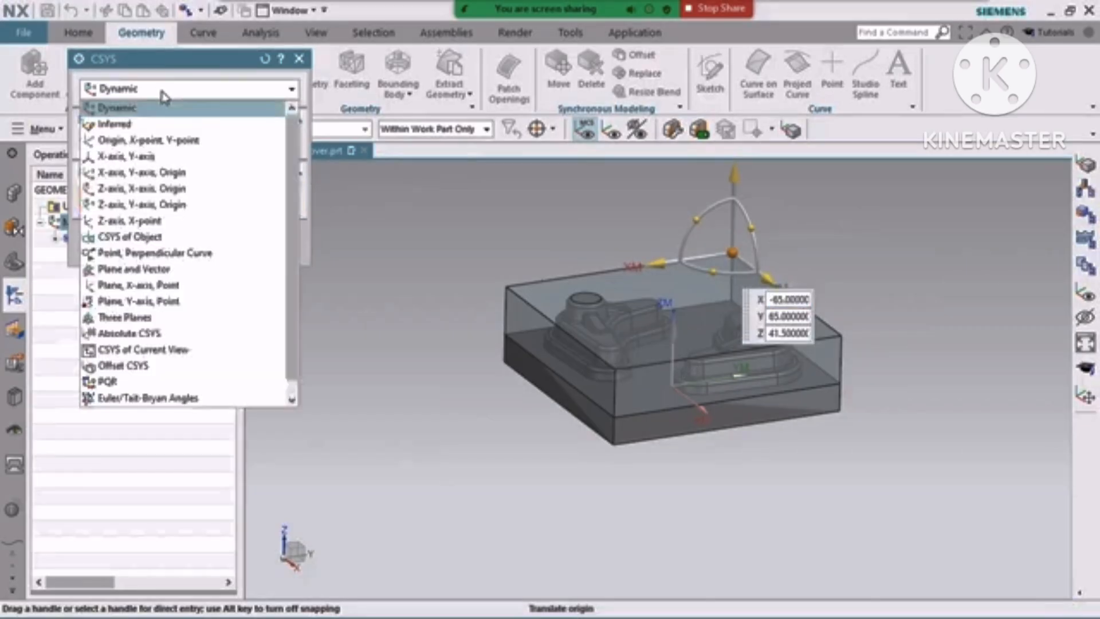
{"action": "left_click", "coordinate": [109, 126]}
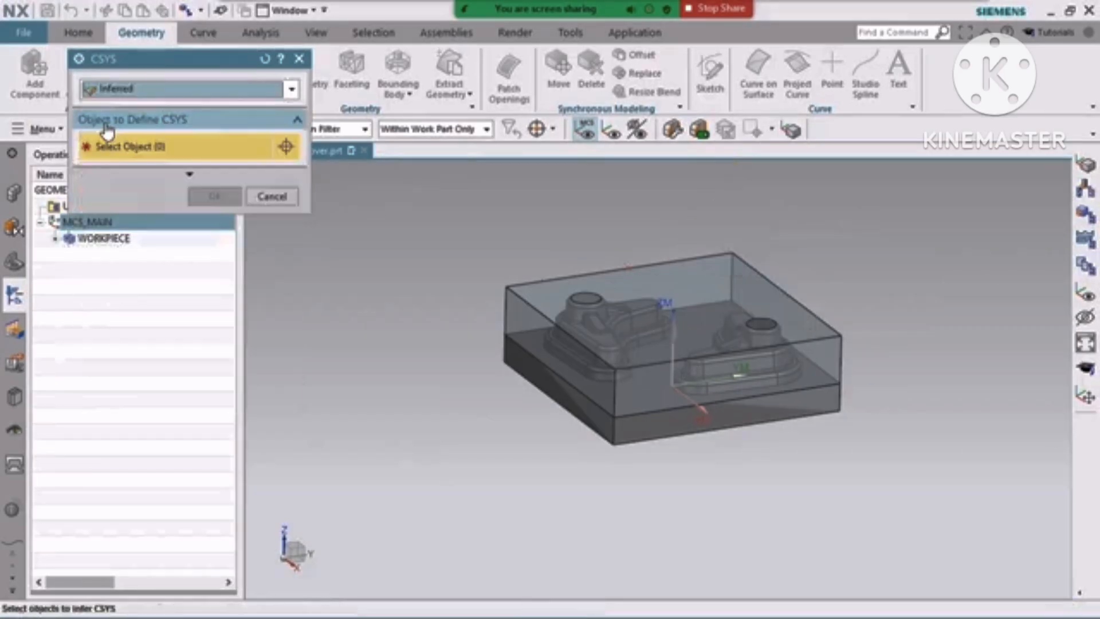
{"action": "left_click", "coordinate": [698, 292]}
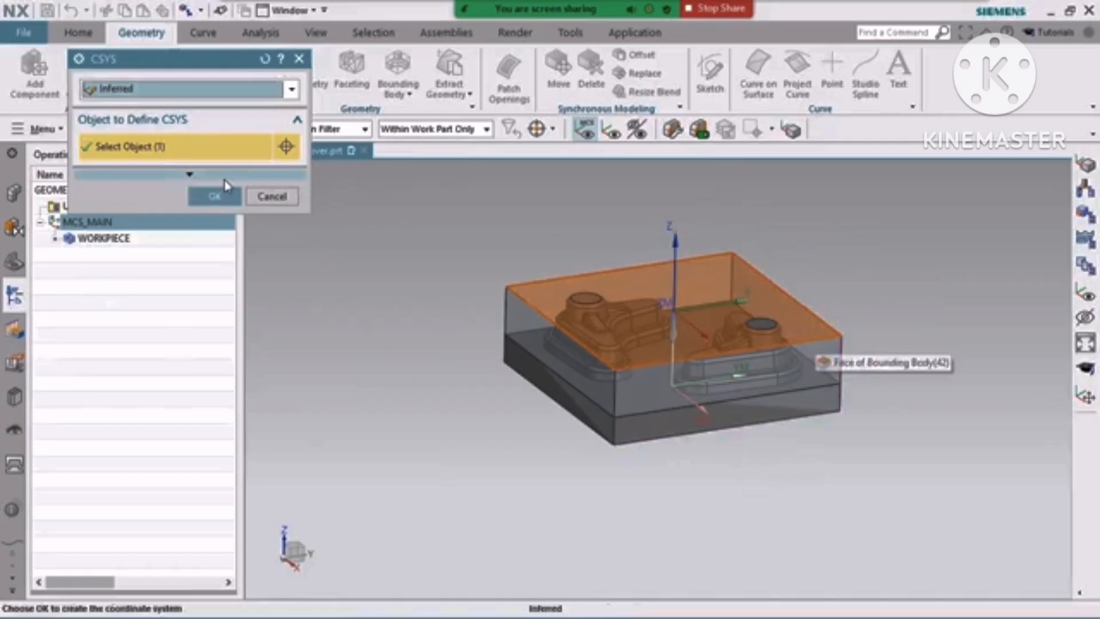
{"action": "left_click", "coordinate": [213, 197]}
{"action": "middle_click_drag", "start_coordinate": [719, 452], "coordinate": [687, 388]}
{"action": "left_click", "coordinate": [441, 494]}
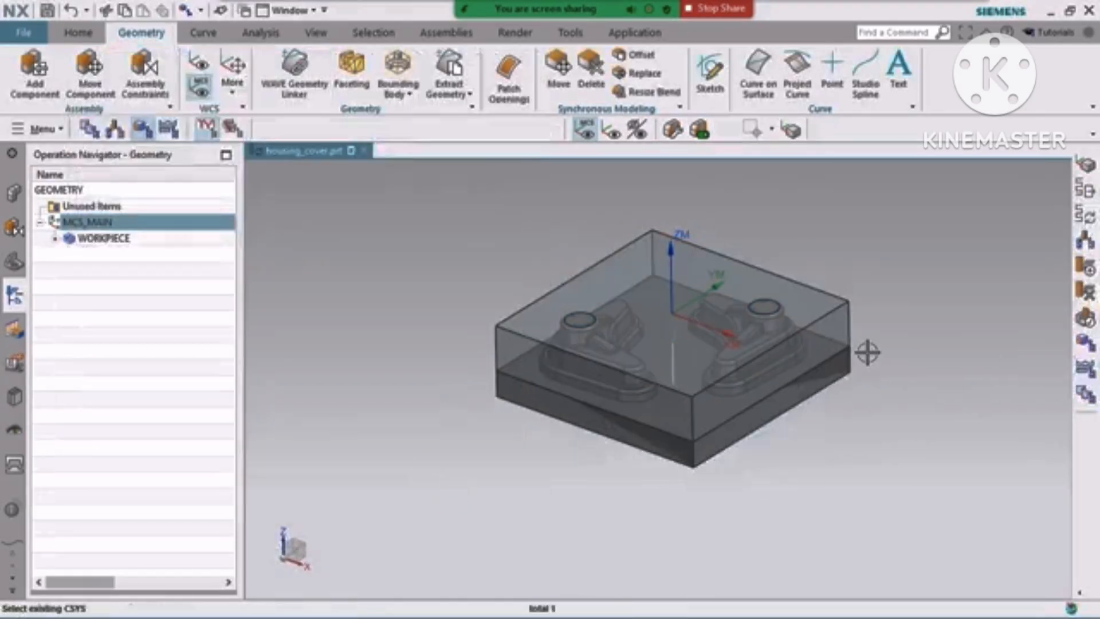
- Orient the WCS to the bounding block's top face using the Inferred method
{"action": "mouse_move", "coordinate": [922, 369]}
{"action": "middle_mouse_down"}
{"action": "mouse_move", "coordinate": [945, 393]}
{"action": "mouse_move", "coordinate": [930, 381]}
{"action": "middle_mouse_up"}
{"action": "middle_click_drag", "start_coordinate": [855, 376], "coordinate": [848, 363]}
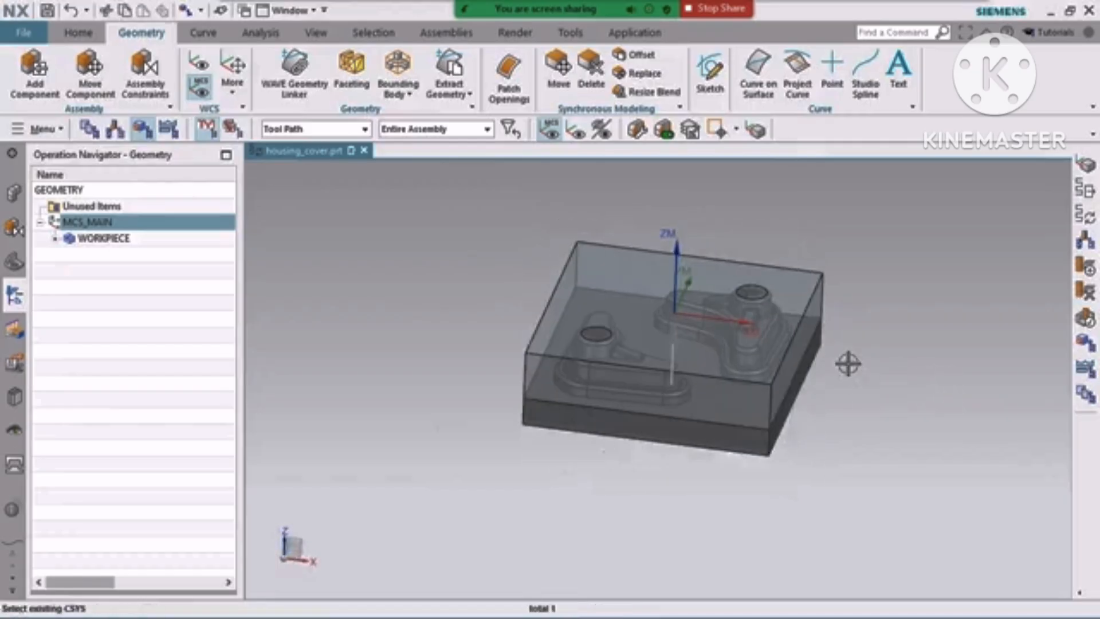
{"action": "left_click", "coordinate": [42, 129]}
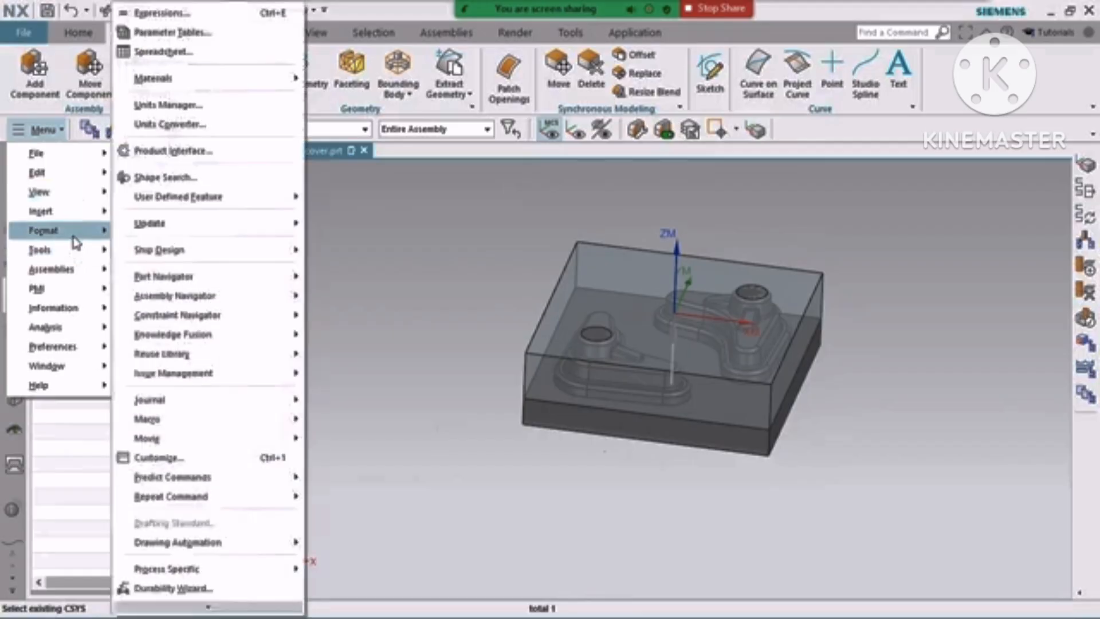
{"action": "mouse_move", "coordinate": [73, 236]}
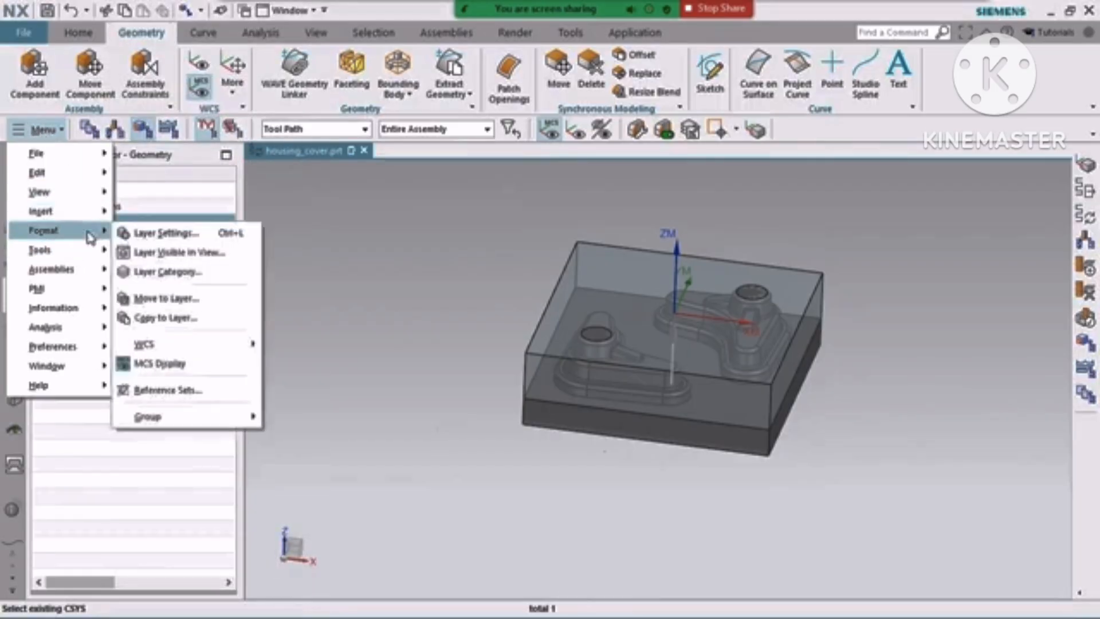
{"action": "mouse_move", "coordinate": [208, 348]}
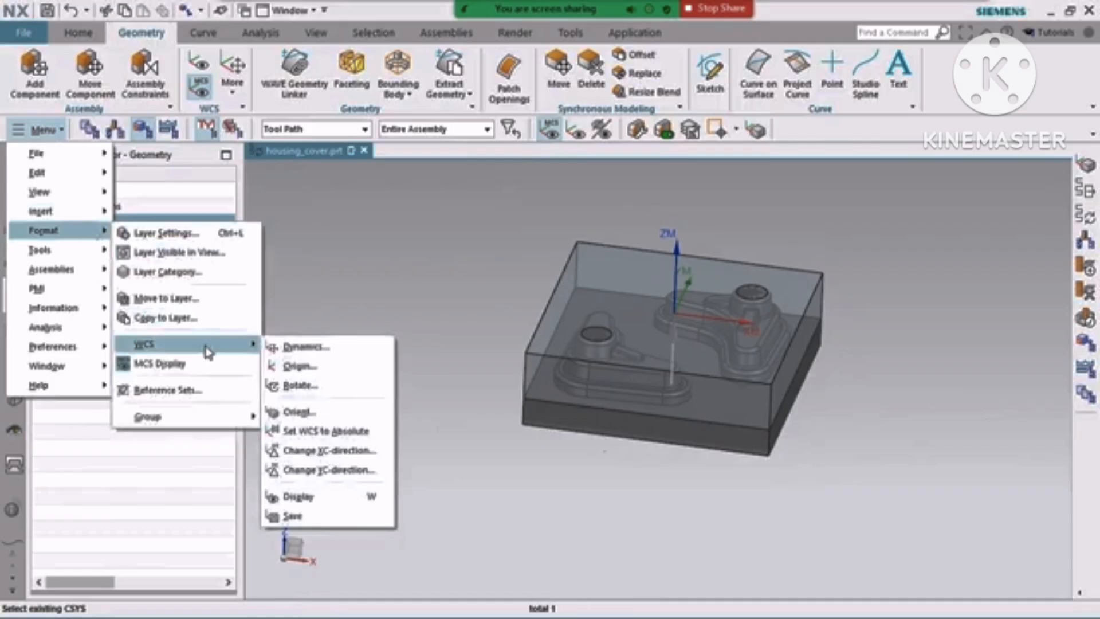
{"action": "left_click", "coordinate": [304, 414]}
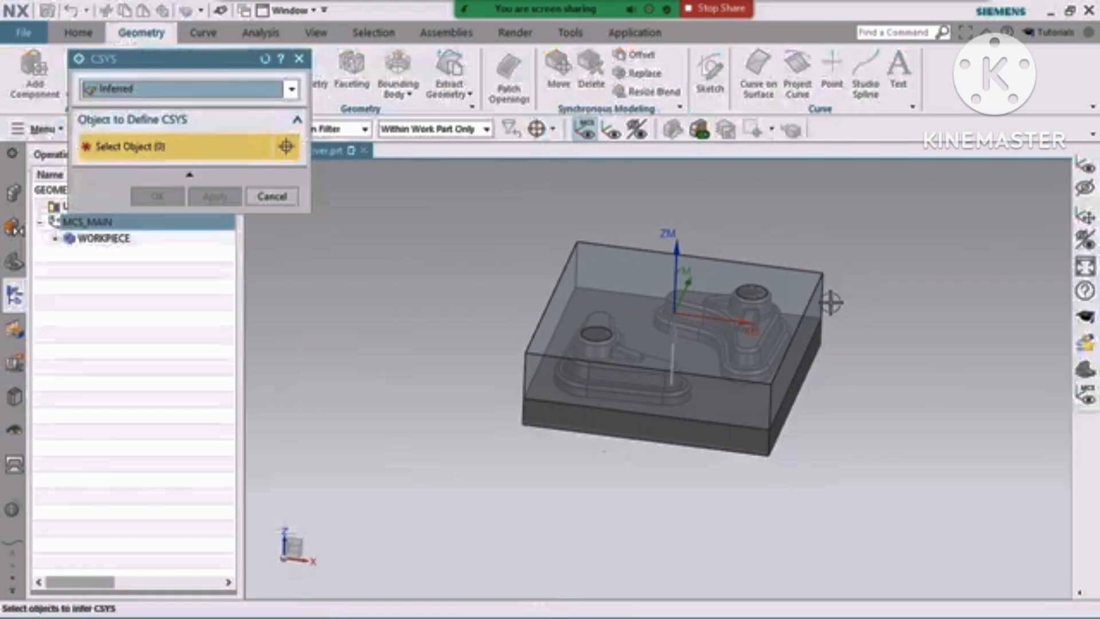
{"action": "left_click", "coordinate": [716, 265]}
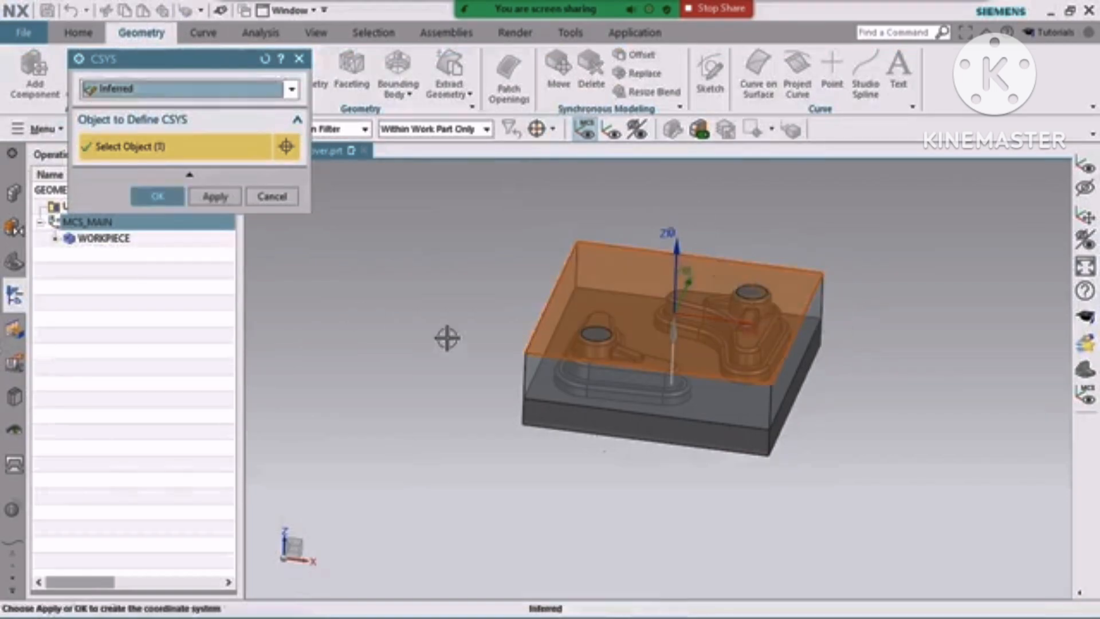
{"action": "left_click", "coordinate": [158, 196]}
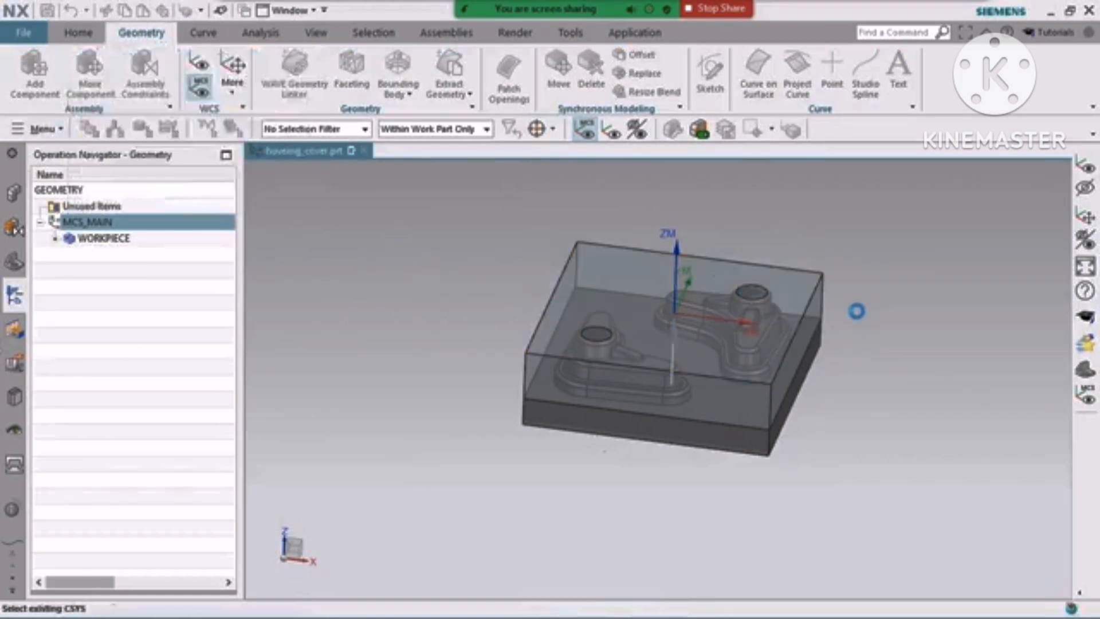
- Toggle the WCS and MCS displays to compare the two coordinate systems, leaving the WCS shown
{"action": "scroll", "coordinate": [684, 315], "scroll_direction": "up", "scroll_amount": 3}
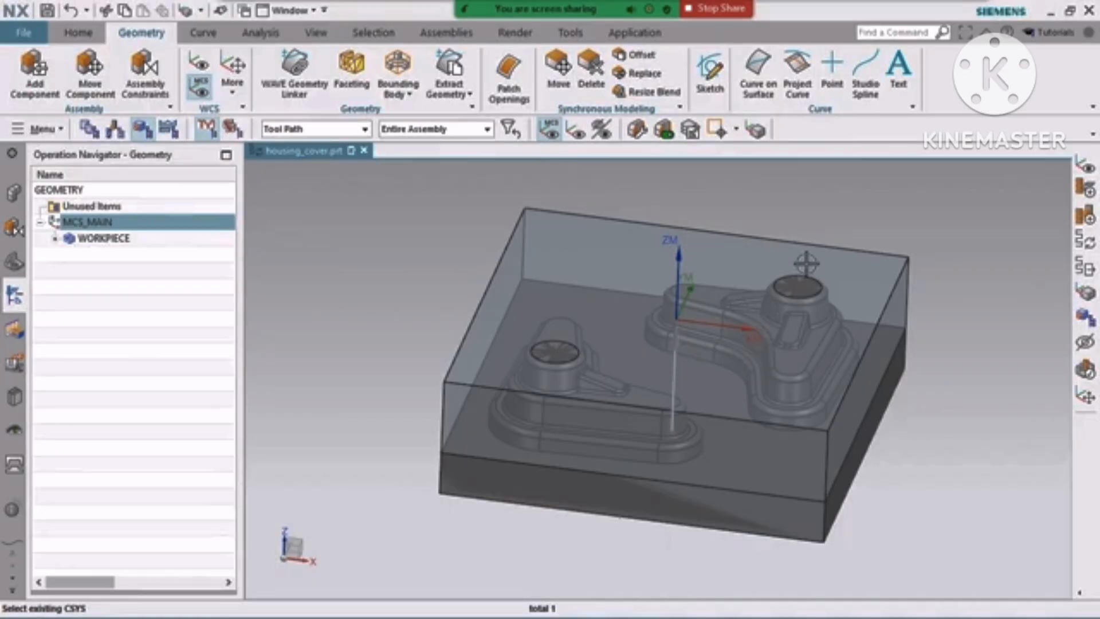
{"action": "key", "text": "w"}
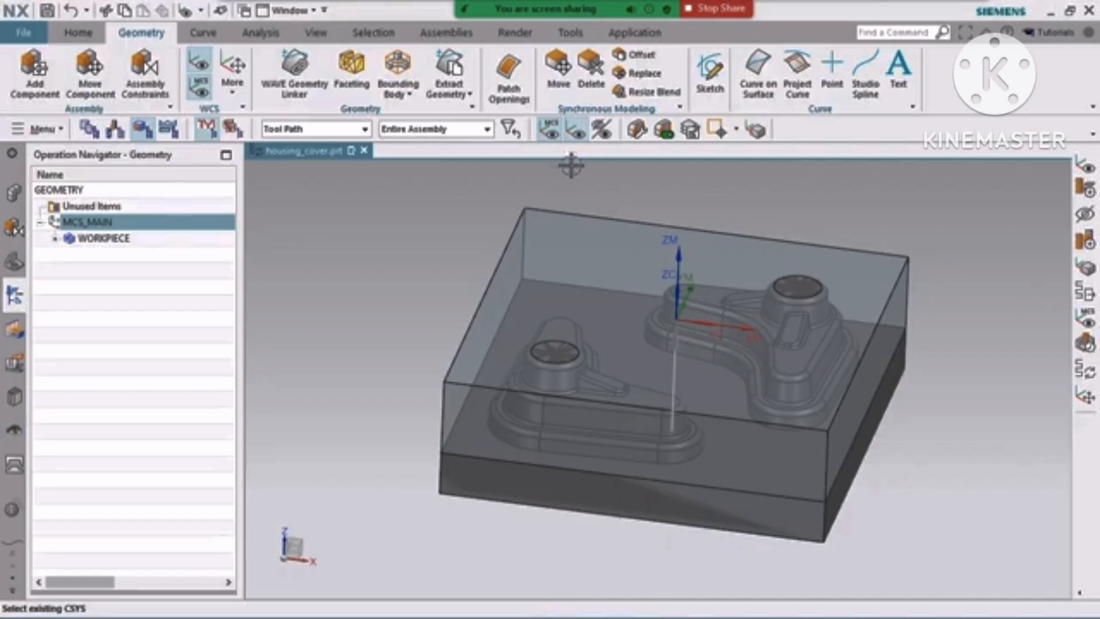
{"action": "left_click", "coordinate": [577, 131]}
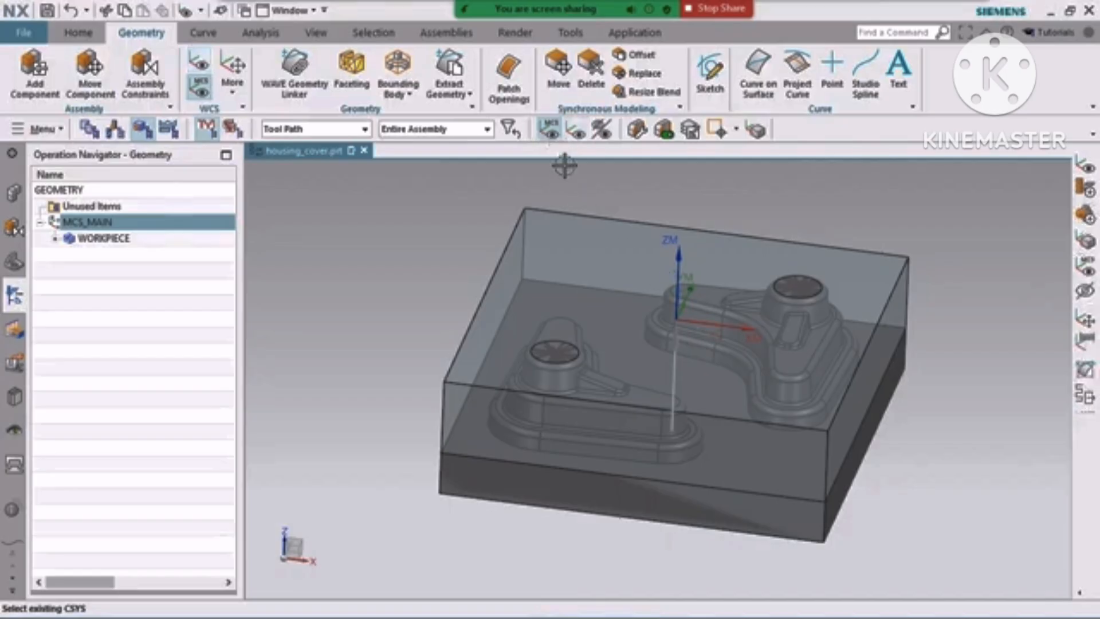
{"action": "left_click", "coordinate": [577, 131]}
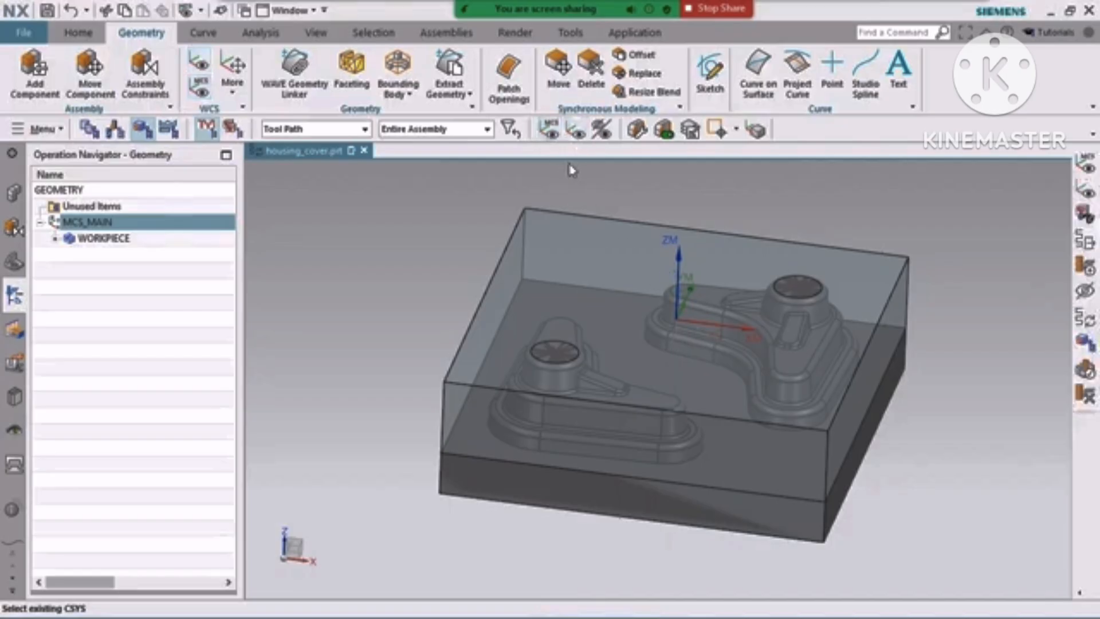
{"action": "left_click", "coordinate": [551, 136]}
{"action": "left_click", "coordinate": [550, 136]}
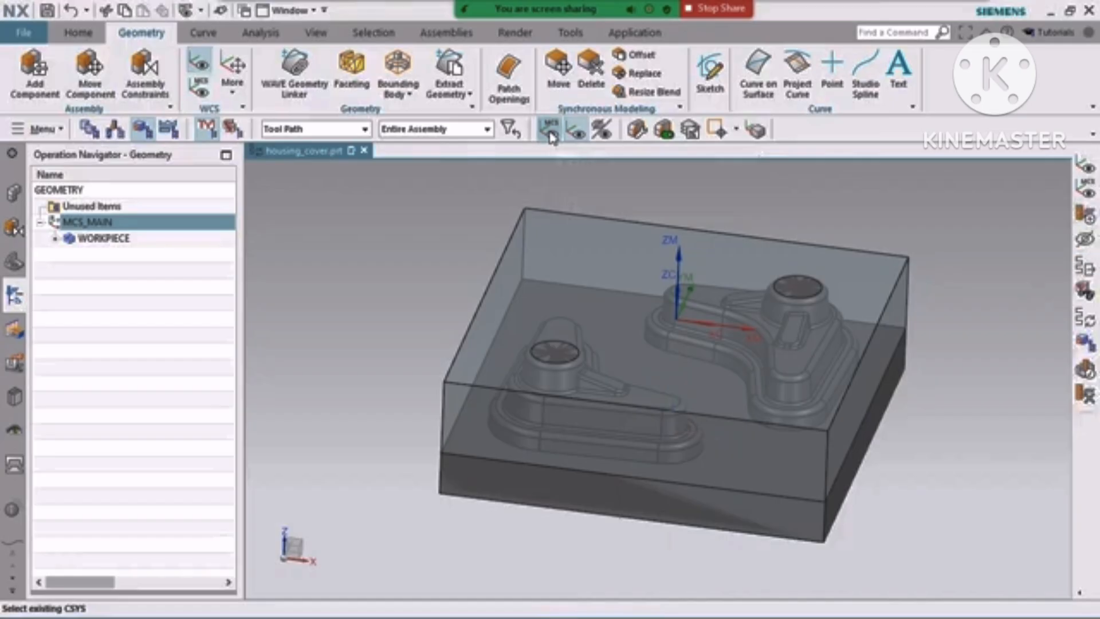
{"action": "scroll", "coordinate": [669, 343], "scroll_direction": "down", "scroll_amount": 1}
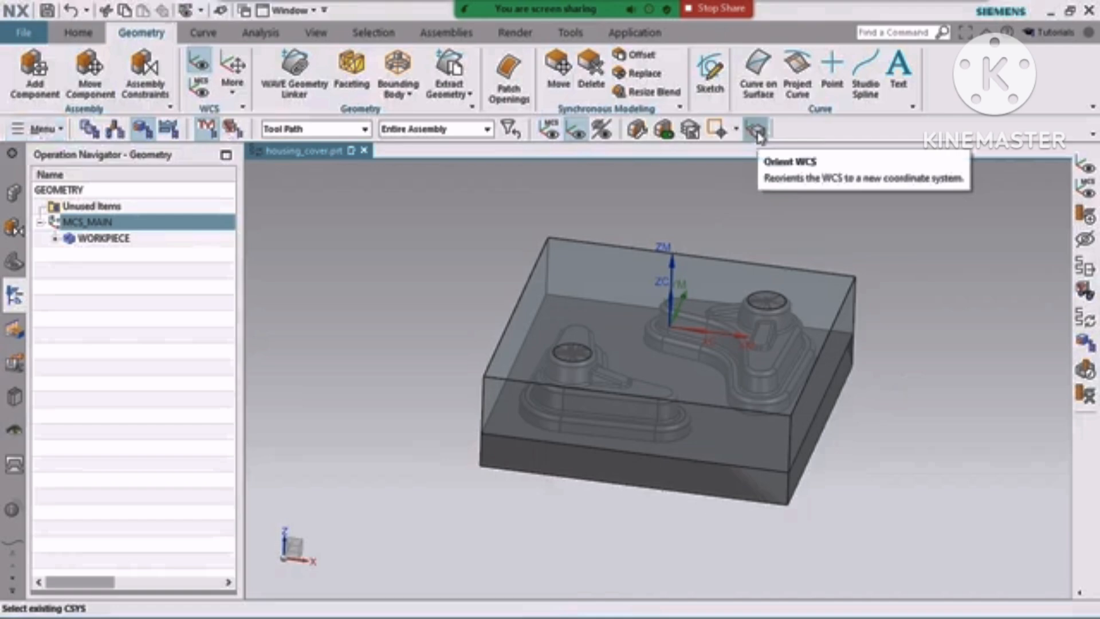
{"action": "left_click", "coordinate": [39, 128]}
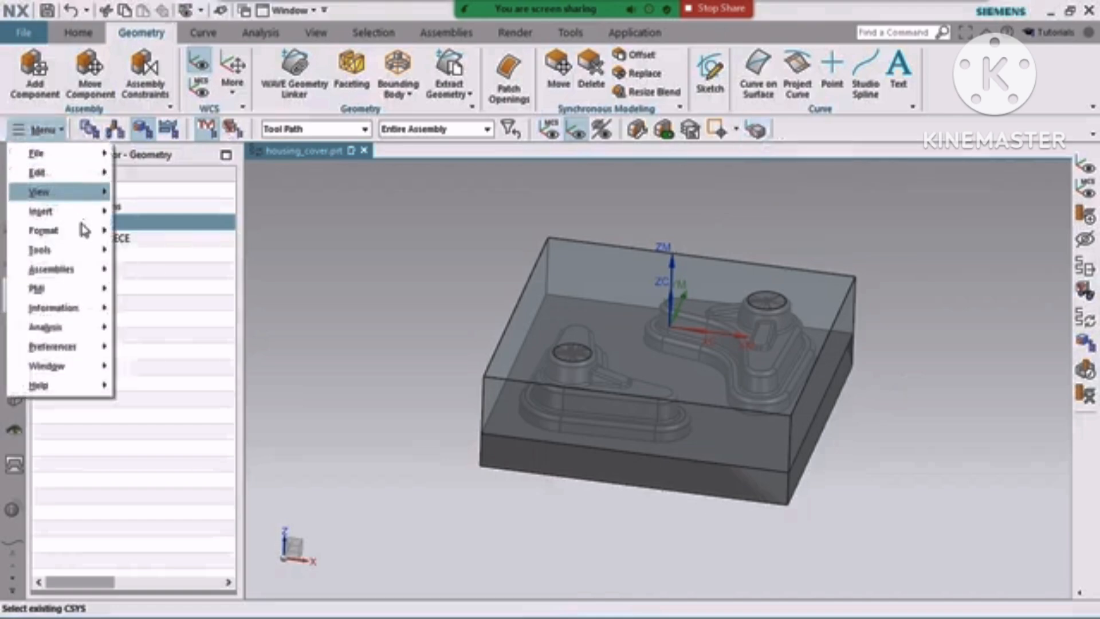
{"action": "mouse_move", "coordinate": [89, 240]}
{"action": "mouse_move", "coordinate": [172, 344]}
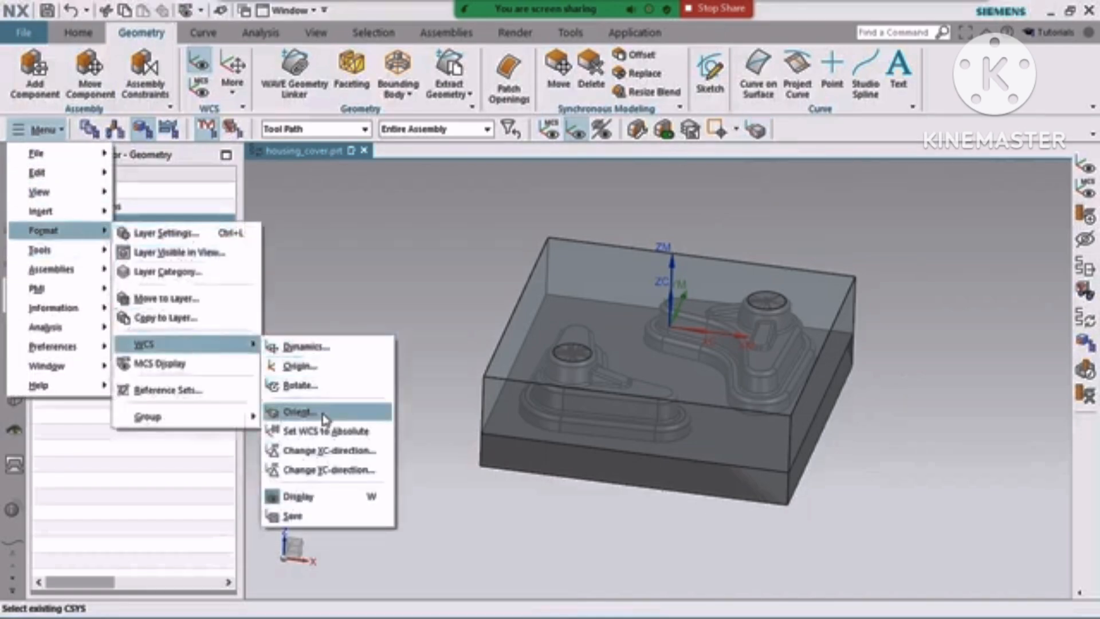
{"action": "left_click", "coordinate": [928, 256]}
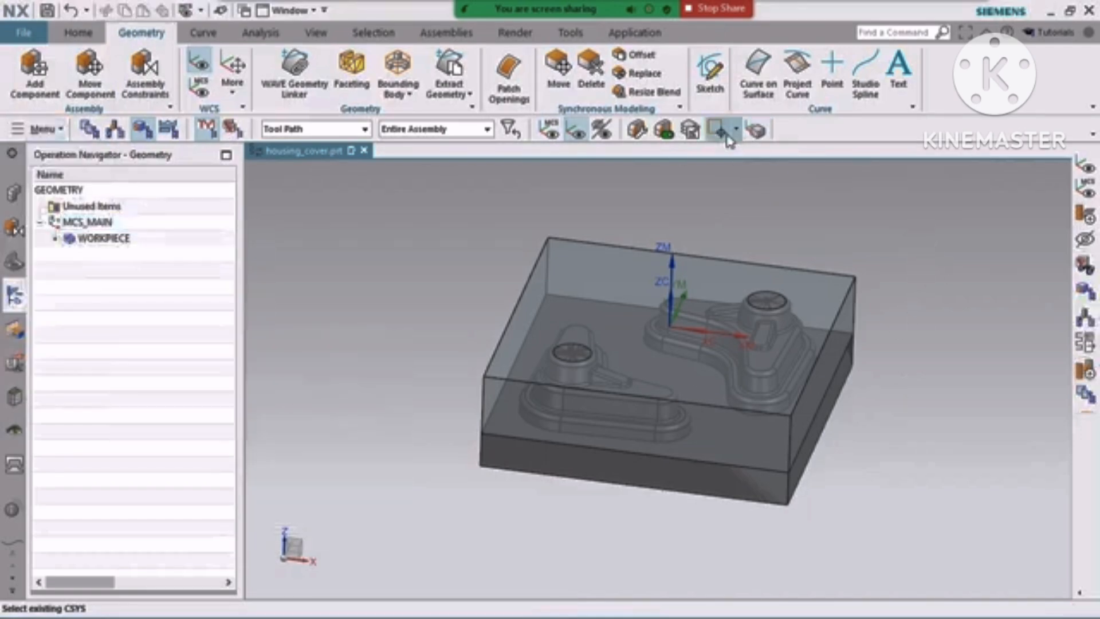
{"action": "left_click", "coordinate": [756, 131]}
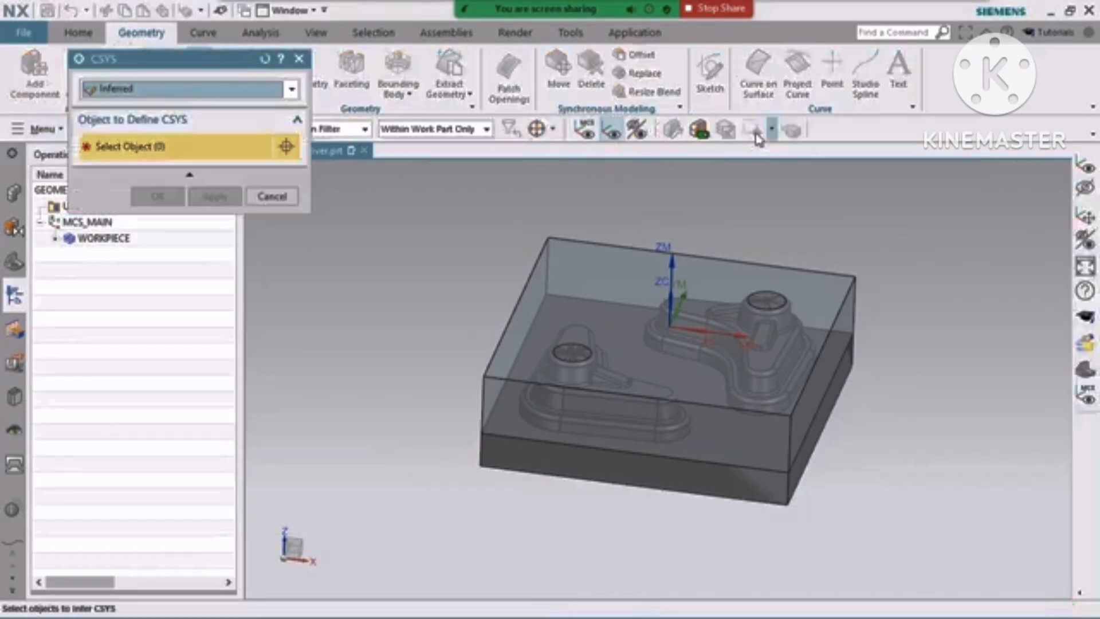
{"action": "left_click", "coordinate": [146, 91]}
{"action": "left_click", "coordinate": [146, 92]}
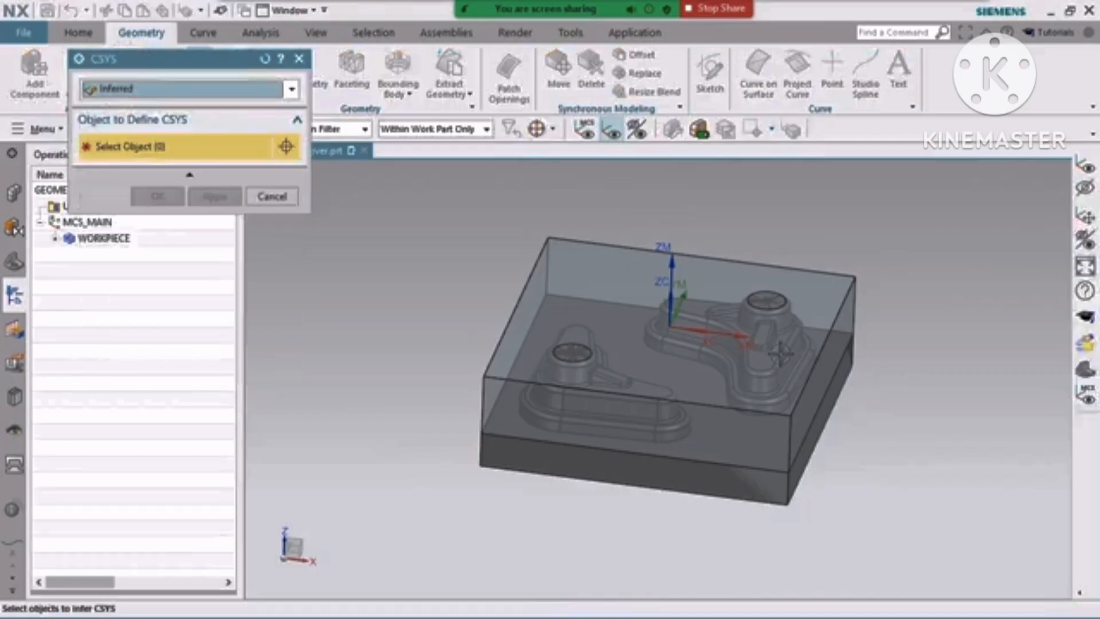
{"action": "left_click", "coordinate": [272, 197]}
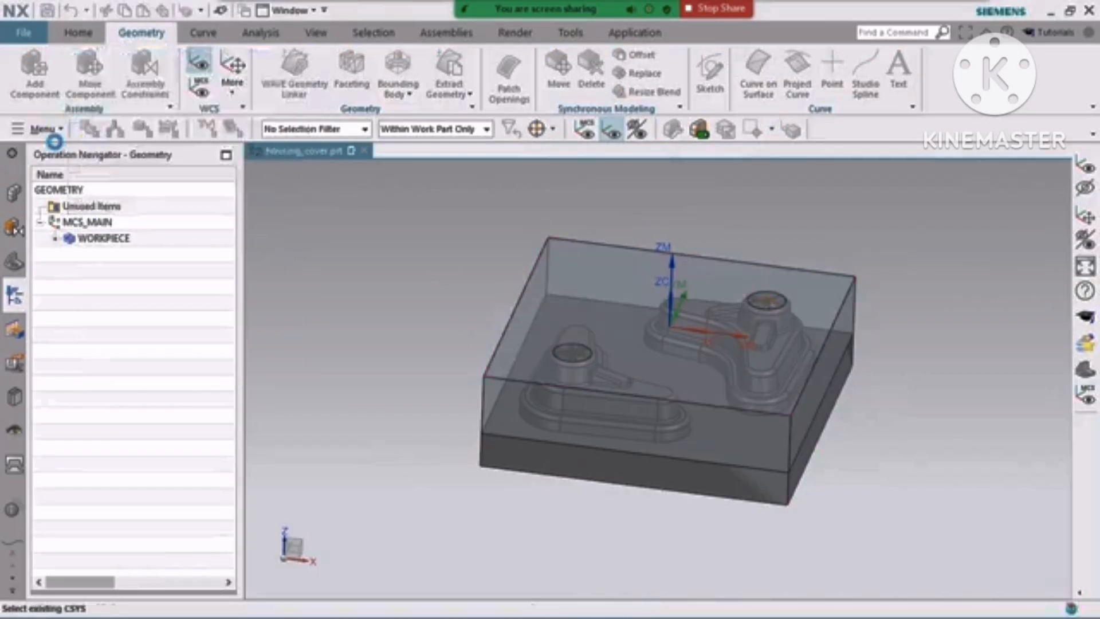
{"action": "left_click", "coordinate": [55, 140]}
{"action": "left_click", "coordinate": [786, 177]}
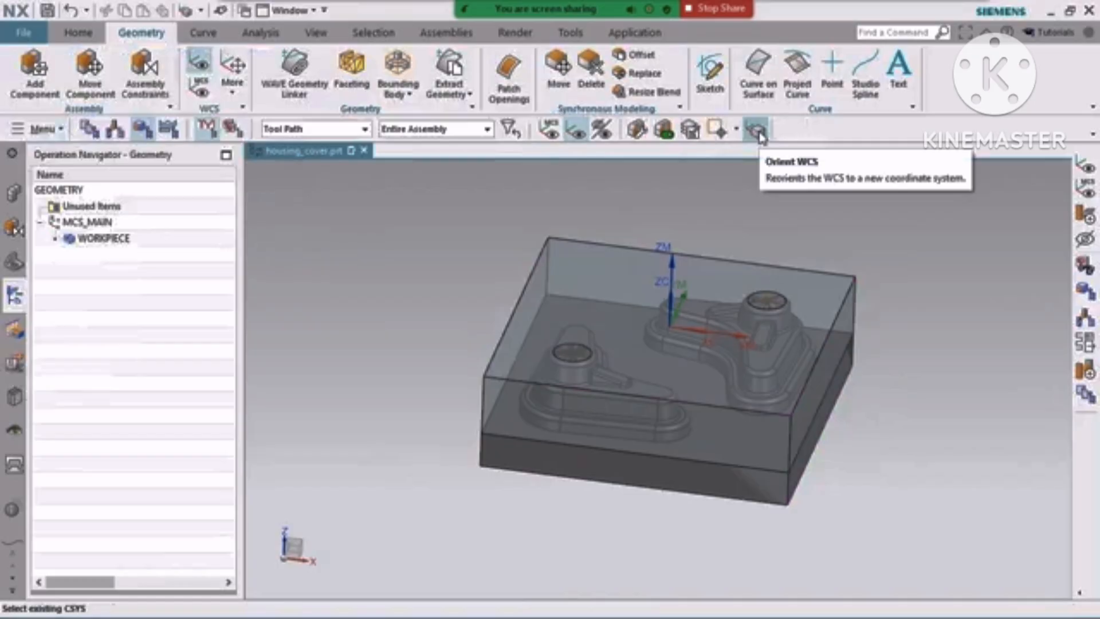
- Search the available commands for "instal"
{"action": "left_click", "coordinate": [900, 31]}
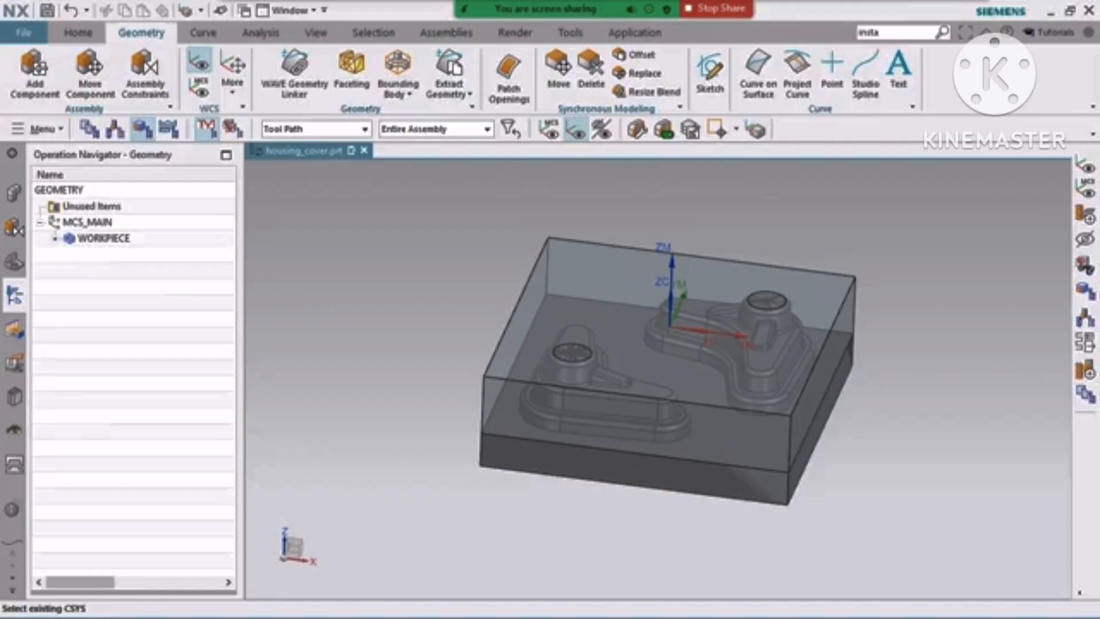
{"action": "key", "text": "Return"}
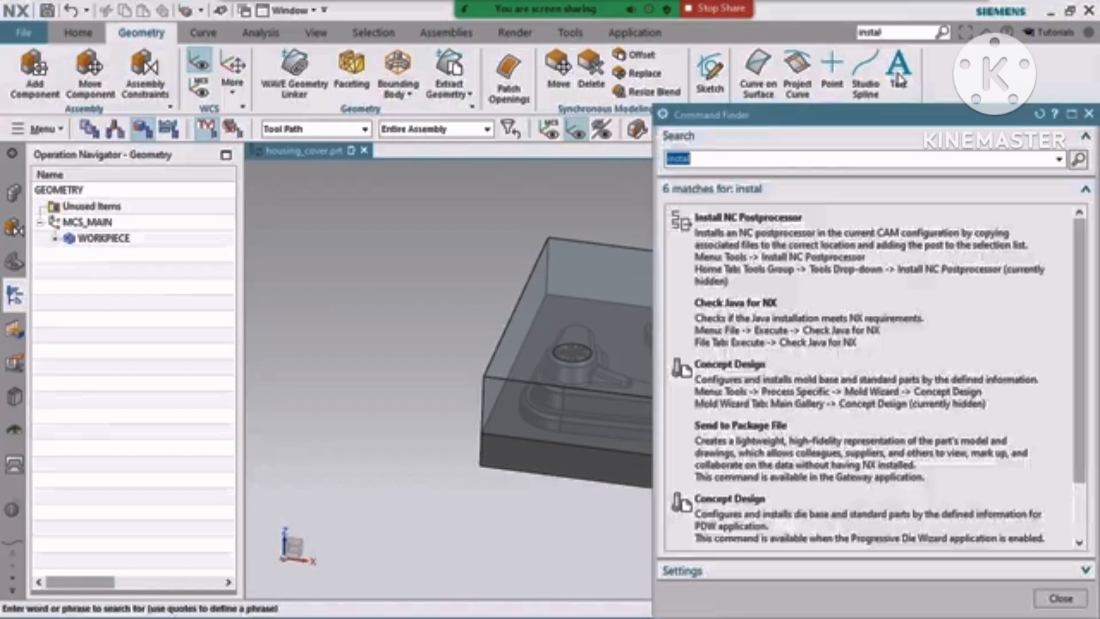
- Review the options for adding Install NC Postprocessor to the interface, and close the command search
{"action": "right_click", "coordinate": [738, 233]}
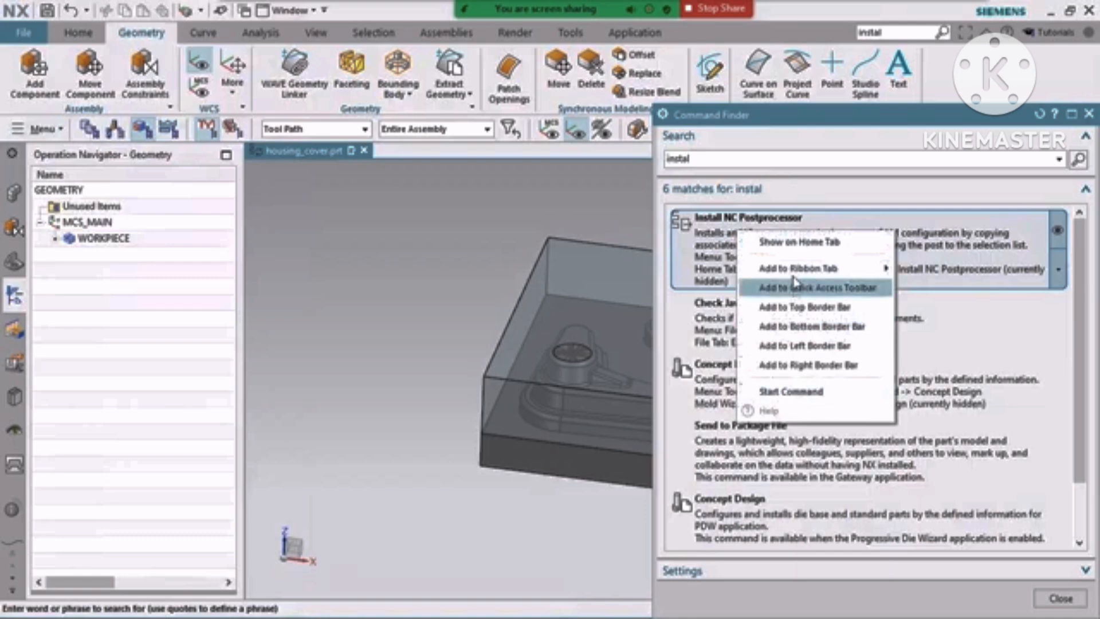
{"action": "mouse_move", "coordinate": [808, 272]}
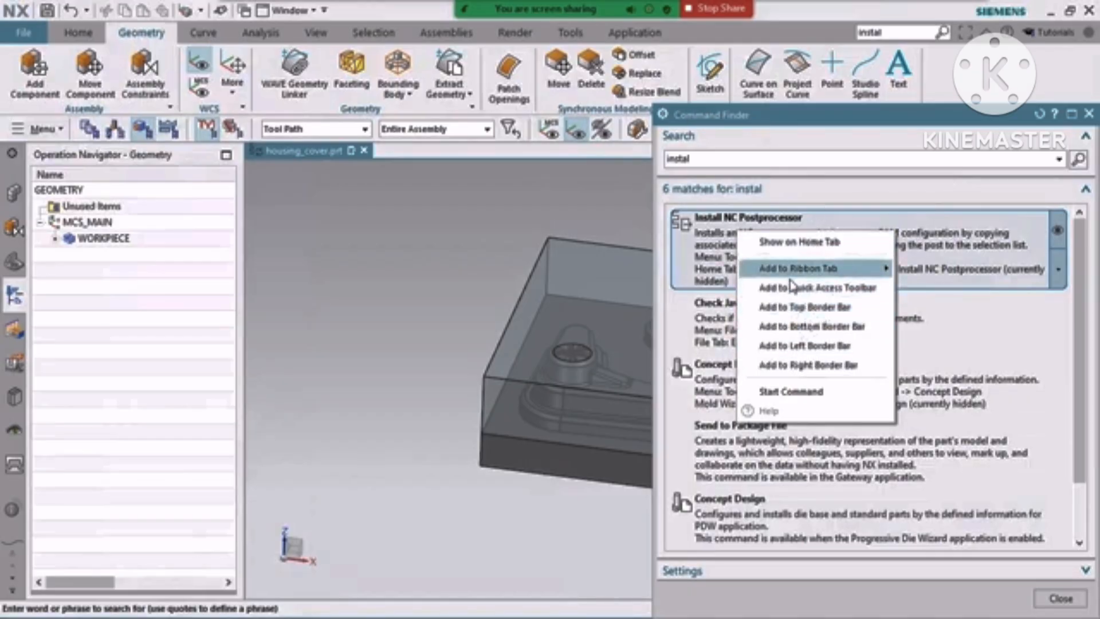
{"action": "left_click", "coordinate": [1089, 114]}
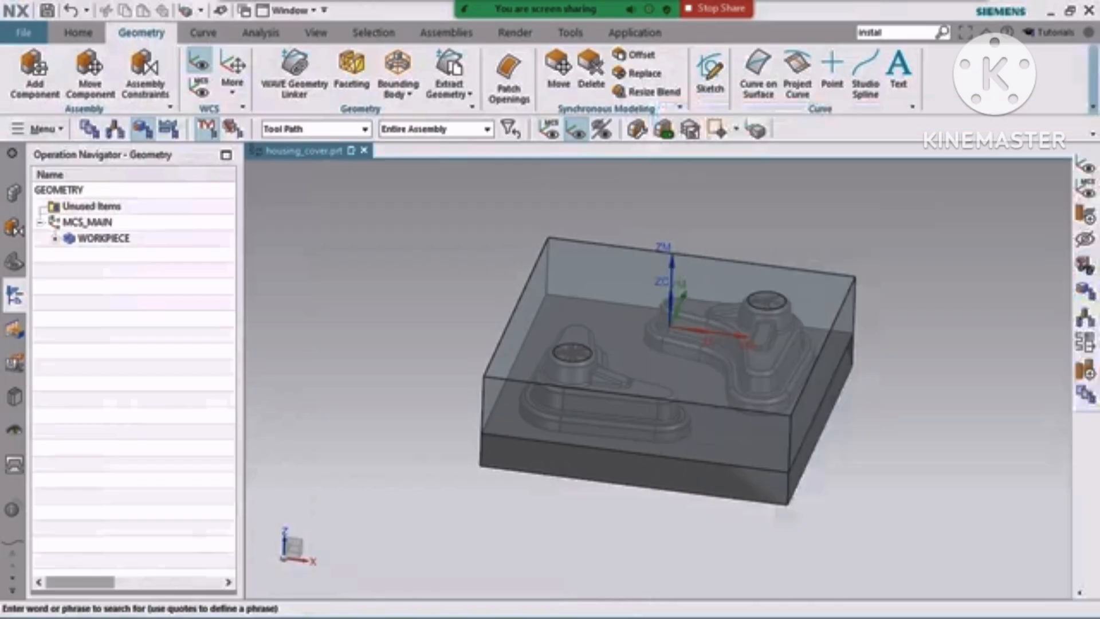
- Delete the MCS_LOCAL coordinate system nested under WORKPIECE in the geometry tree
{"action": "left_click", "coordinate": [55, 238]}
{"action": "right_click", "coordinate": [100, 261]}
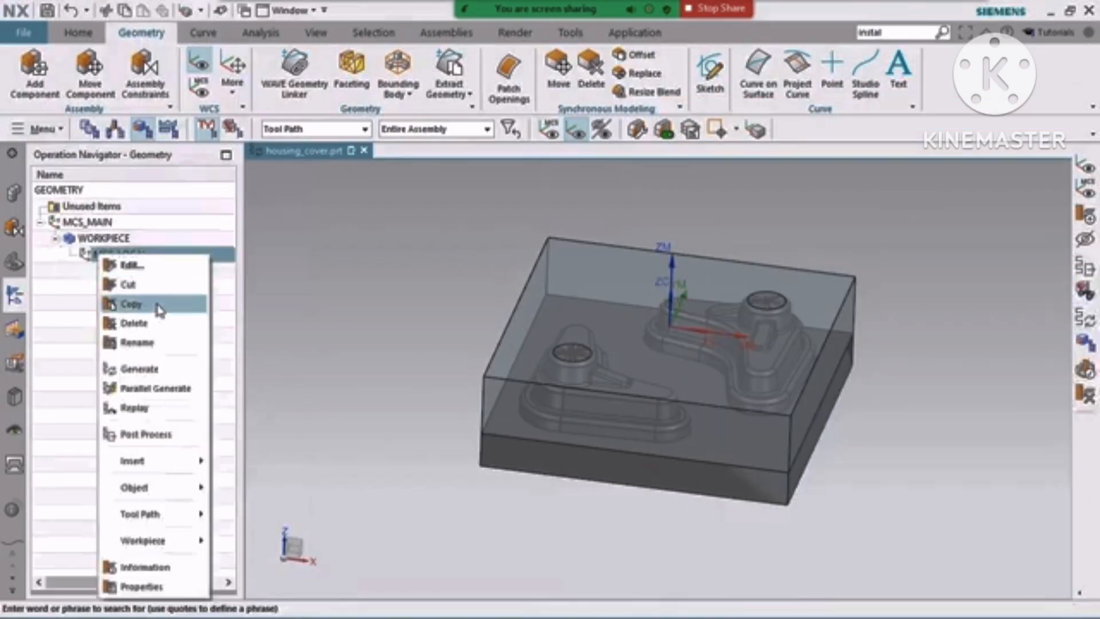
{"action": "left_click", "coordinate": [155, 304]}
{"action": "right_click", "coordinate": [127, 262]}
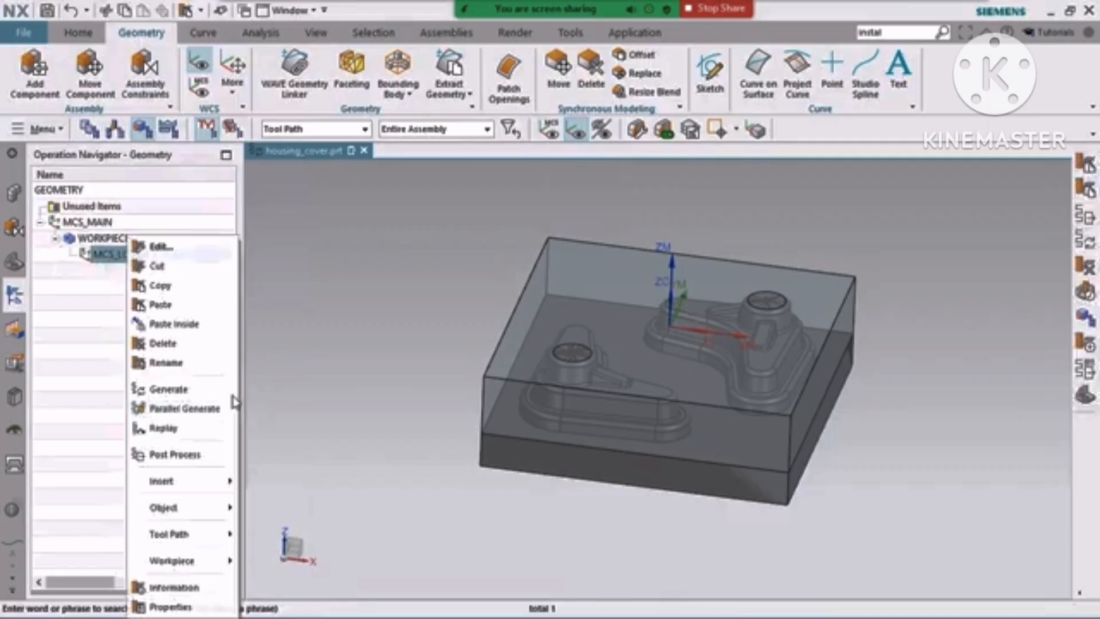
{"action": "left_click", "coordinate": [180, 344]}
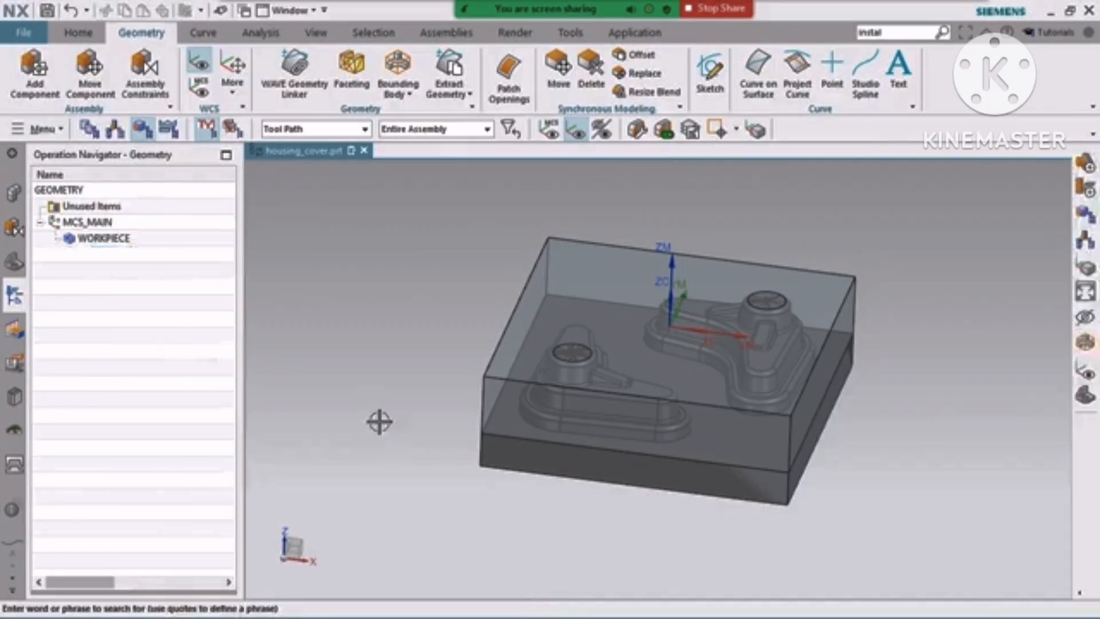
- Review the fixture offset in the MCS_MAIN settings and leave them without changes
{"action": "scroll", "coordinate": [379, 422], "scroll_direction": "down", "scroll_amount": 1}
{"action": "middle_click_drag", "start_coordinate": [629, 349], "coordinate": [619, 286]}
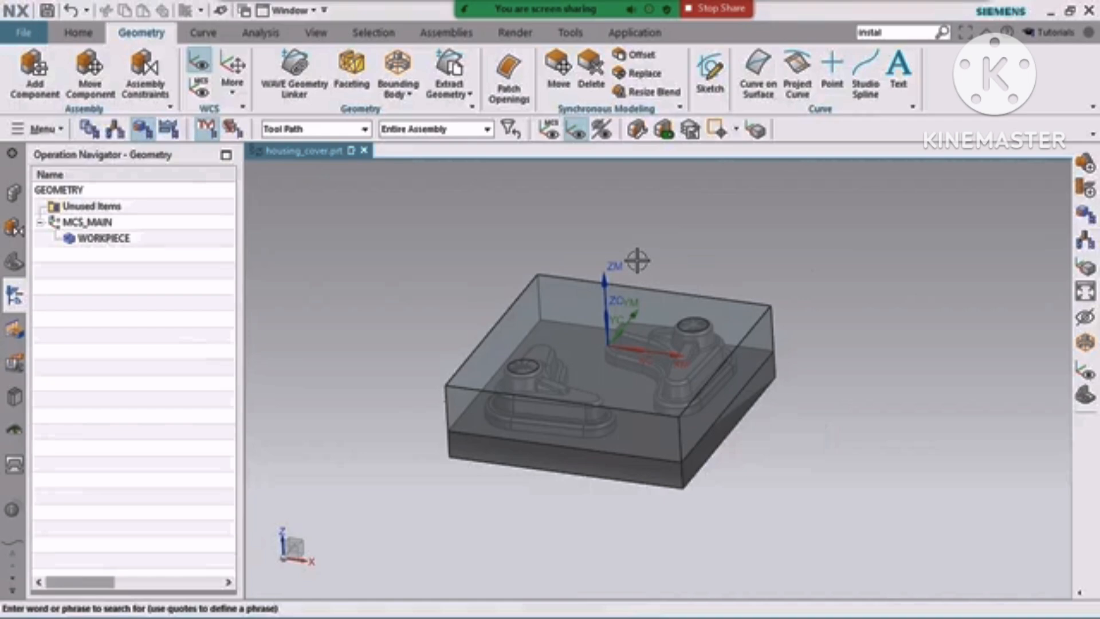
{"action": "mouse_move", "coordinate": [695, 270]}
{"action": "middle_mouse_down"}
{"action": "mouse_move", "coordinate": [734, 250]}
{"action": "mouse_move", "coordinate": [703, 254]}
{"action": "middle_mouse_up"}
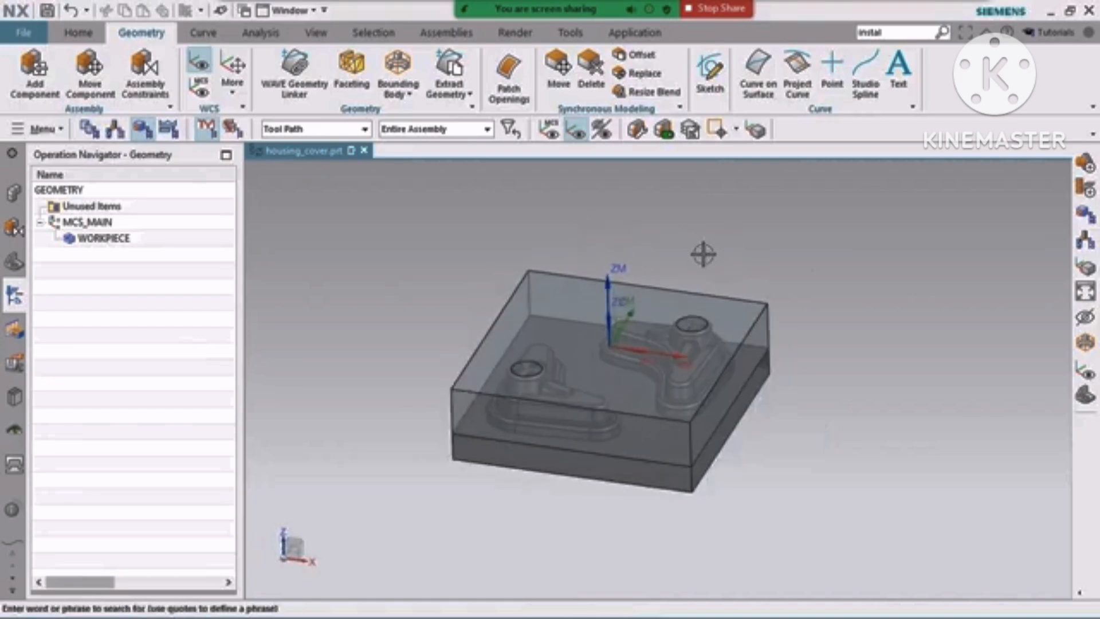
{"action": "double_click", "coordinate": [92, 223]}
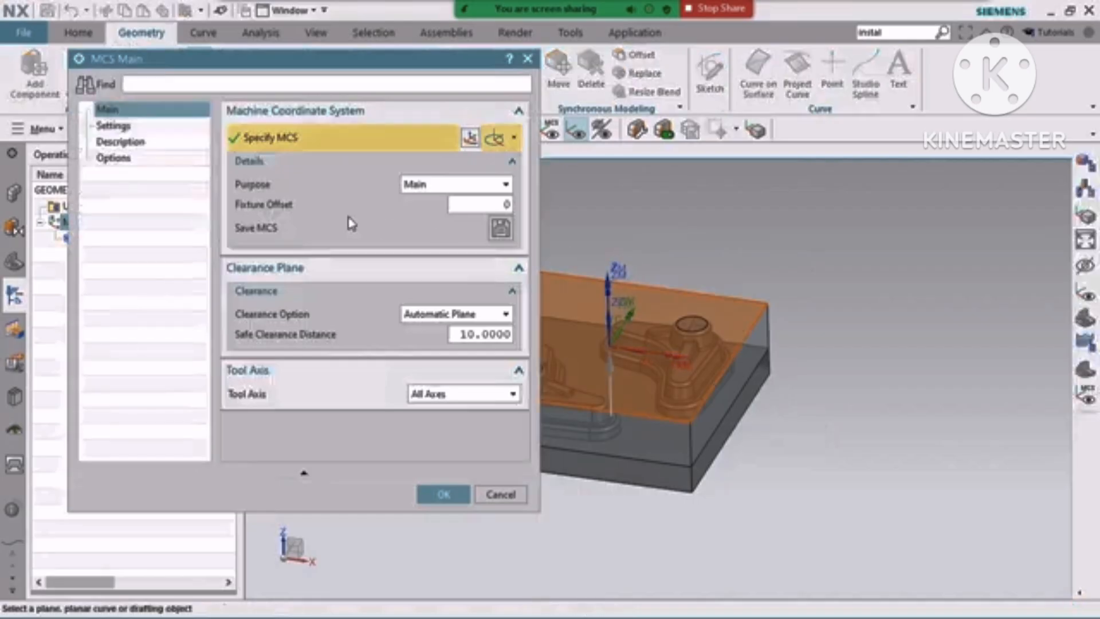
{"action": "double_click", "coordinate": [505, 204]}
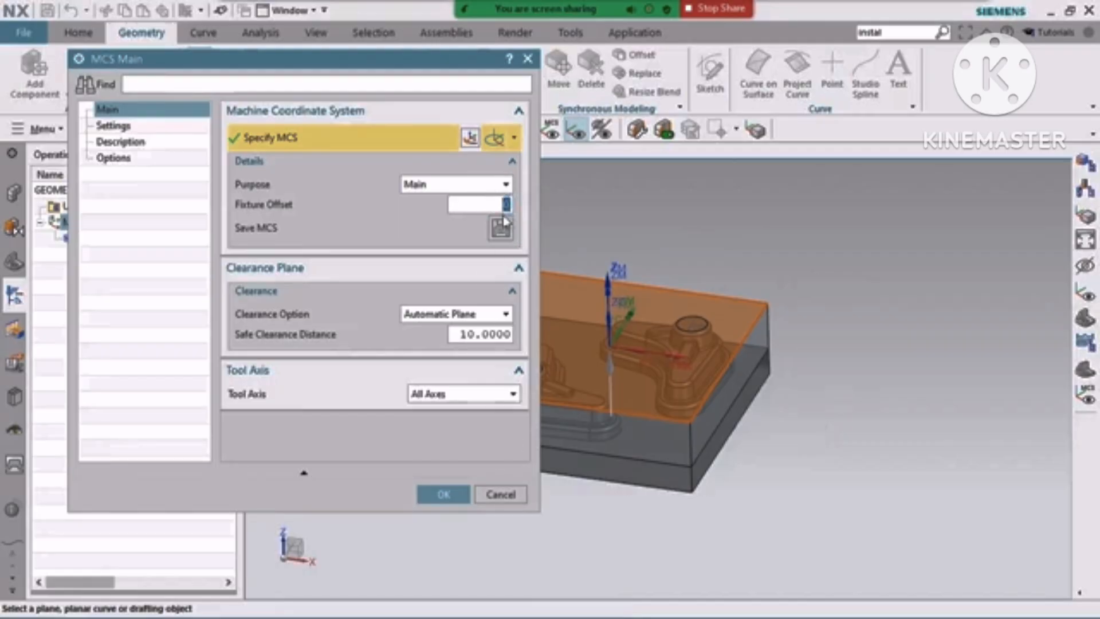
{"action": "left_click", "coordinate": [506, 496]}
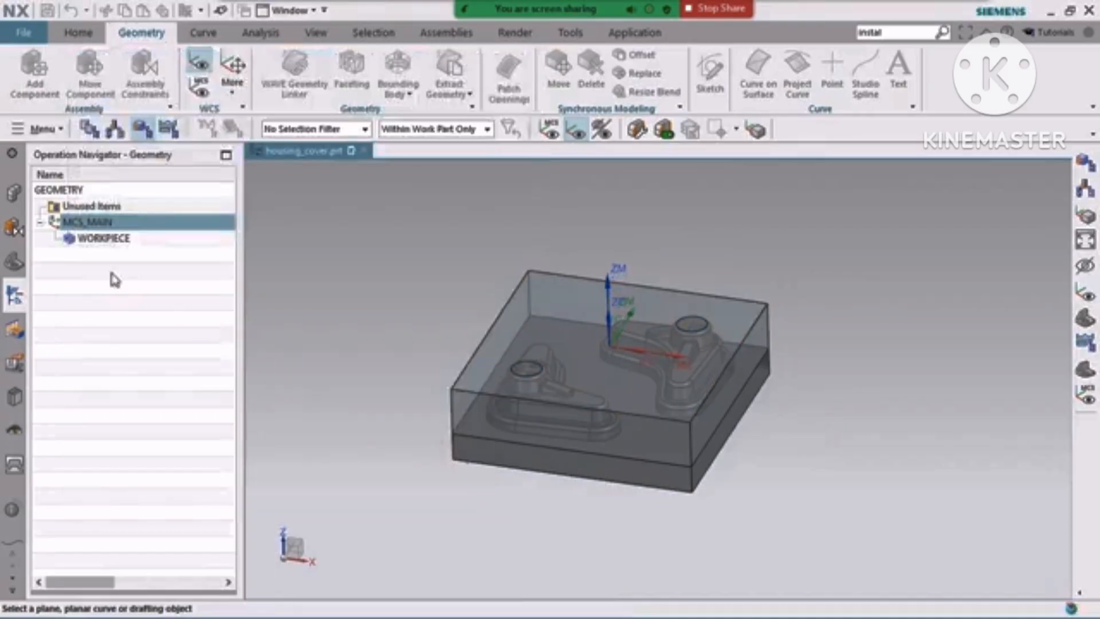
- Specify the die's solid body, Extrude(4), as the part geometry of WORKPIECE
{"action": "double_click", "coordinate": [86, 238]}
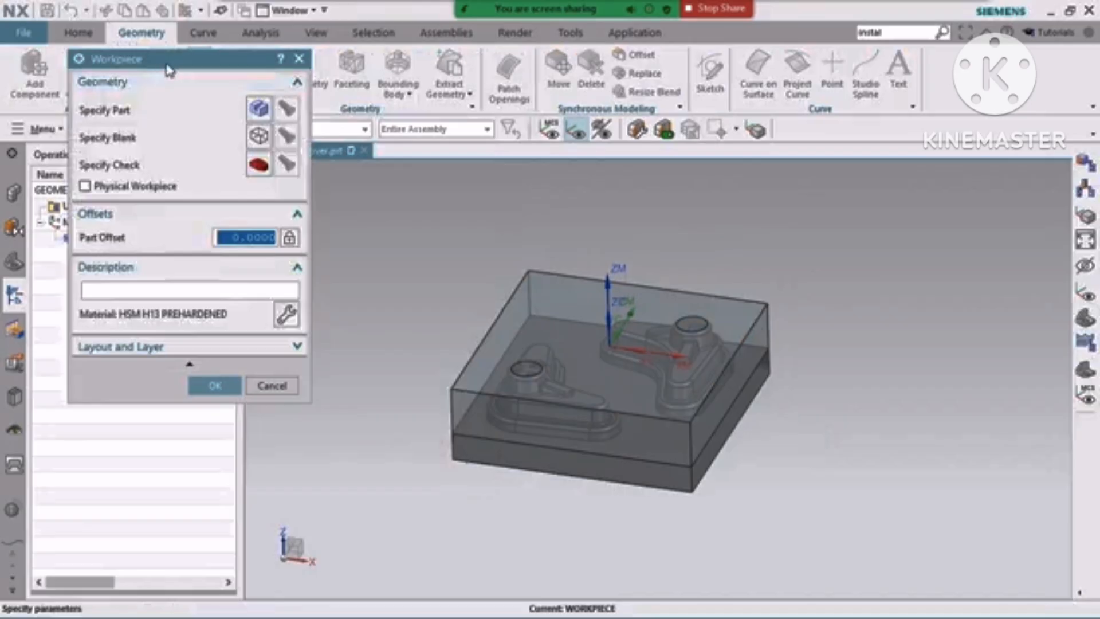
{"action": "left_click_drag", "start_coordinate": [183, 63], "coordinate": [250, 99]}
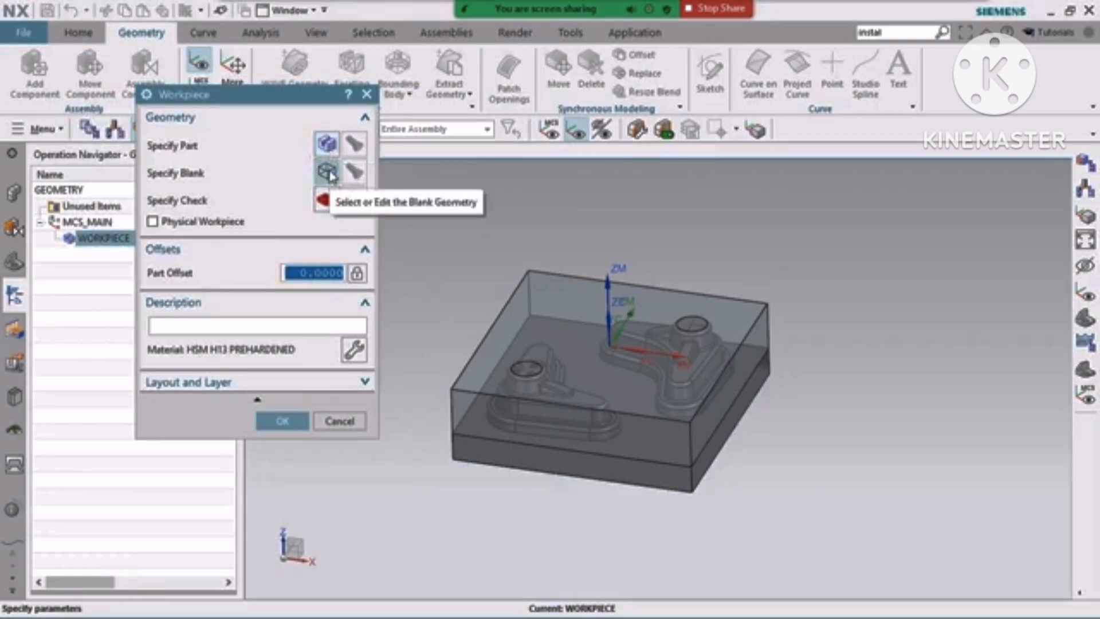
{"action": "left_click", "coordinate": [327, 144]}
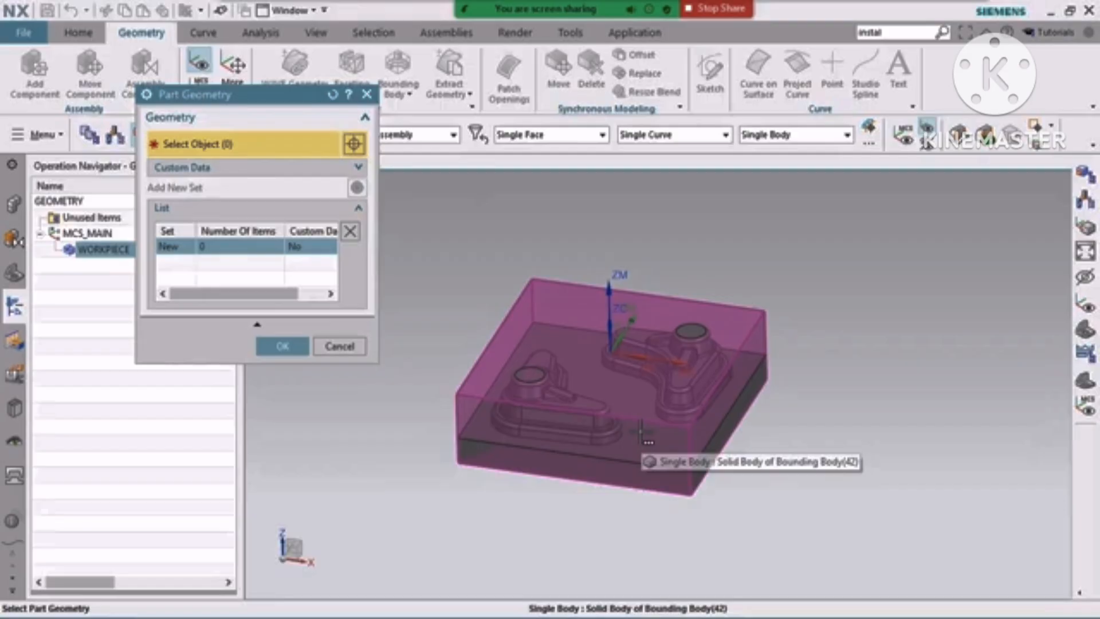
{"action": "left_click", "coordinate": [640, 431]}
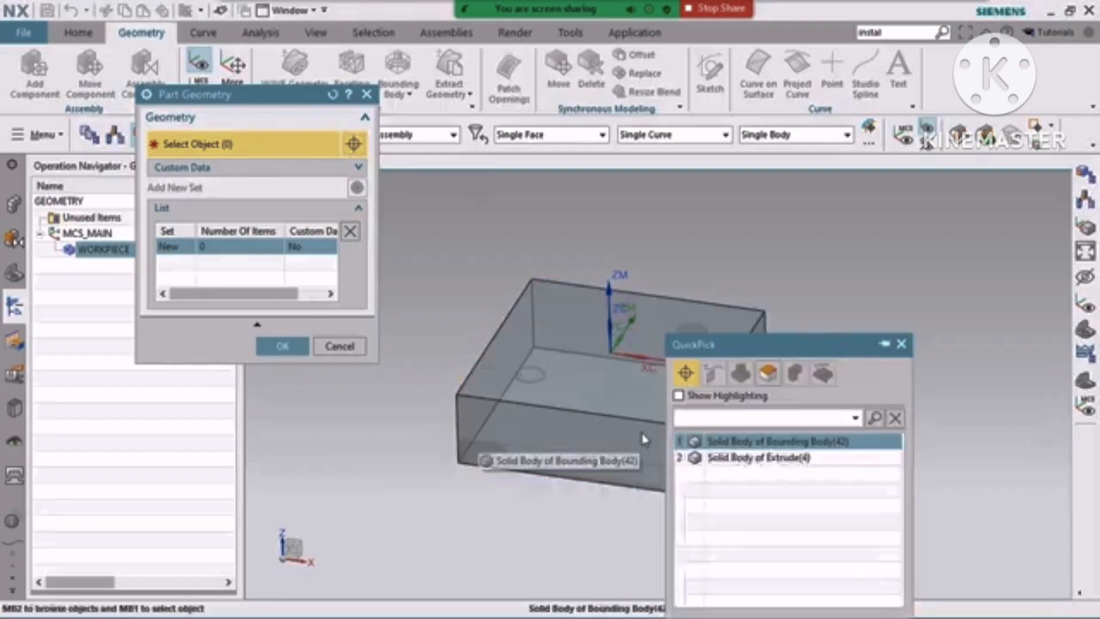
{"action": "left_click", "coordinate": [760, 462]}
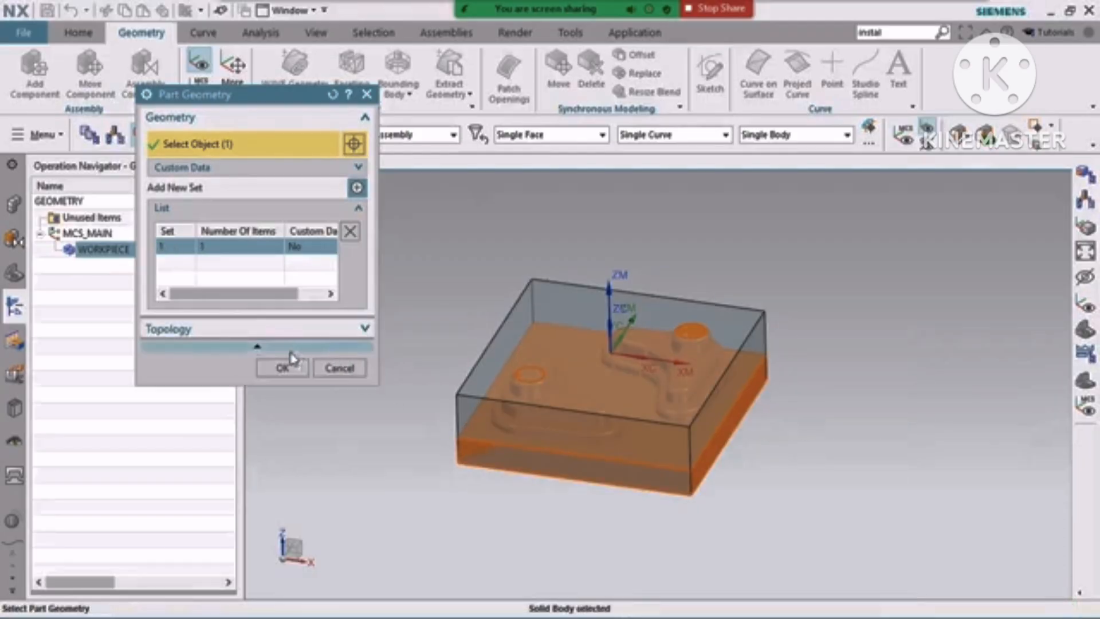
{"action": "left_click", "coordinate": [285, 366]}
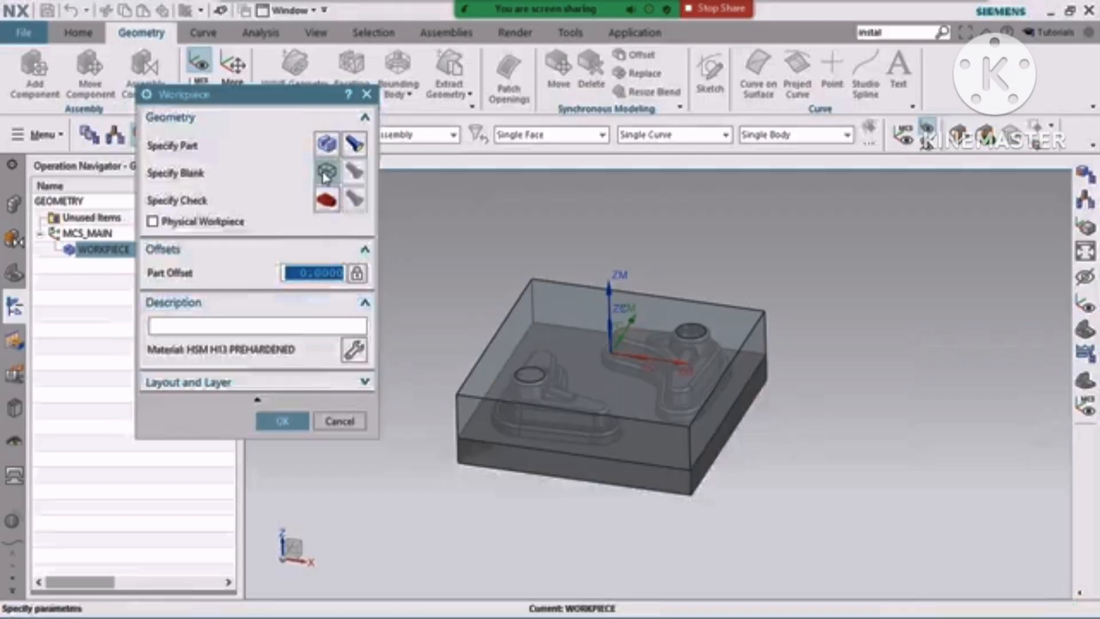
- Specify the bounding body as the blank geometry of WORKPIECE and accept the workpiece definition
{"action": "left_click", "coordinate": [324, 173]}
{"action": "left_click", "coordinate": [743, 321]}
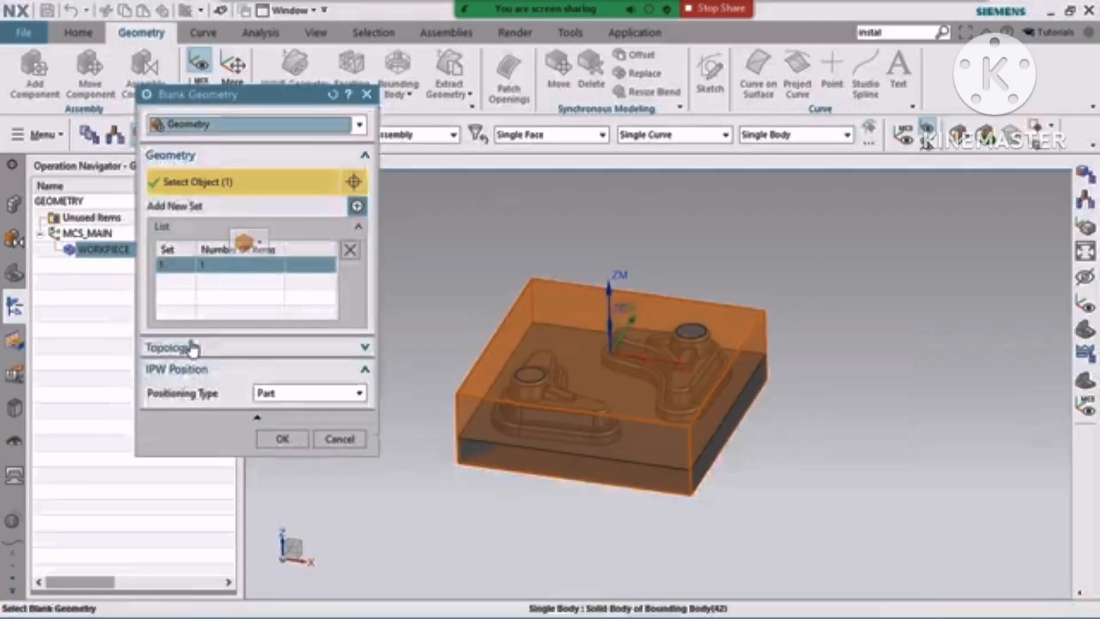
{"action": "left_click", "coordinate": [283, 438]}
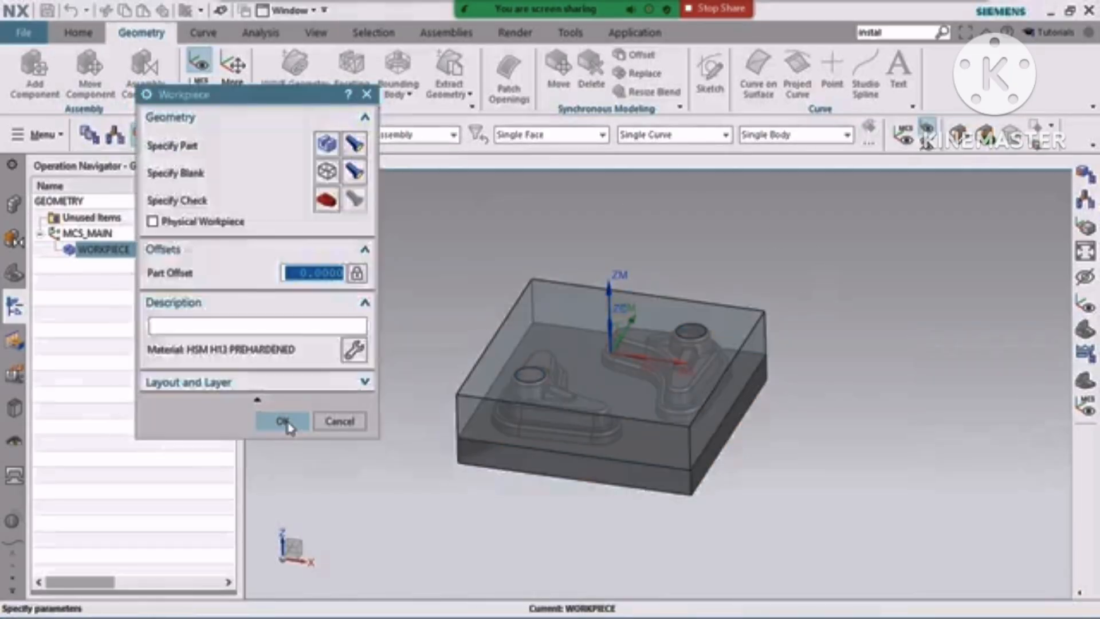
{"action": "left_click", "coordinate": [285, 420]}
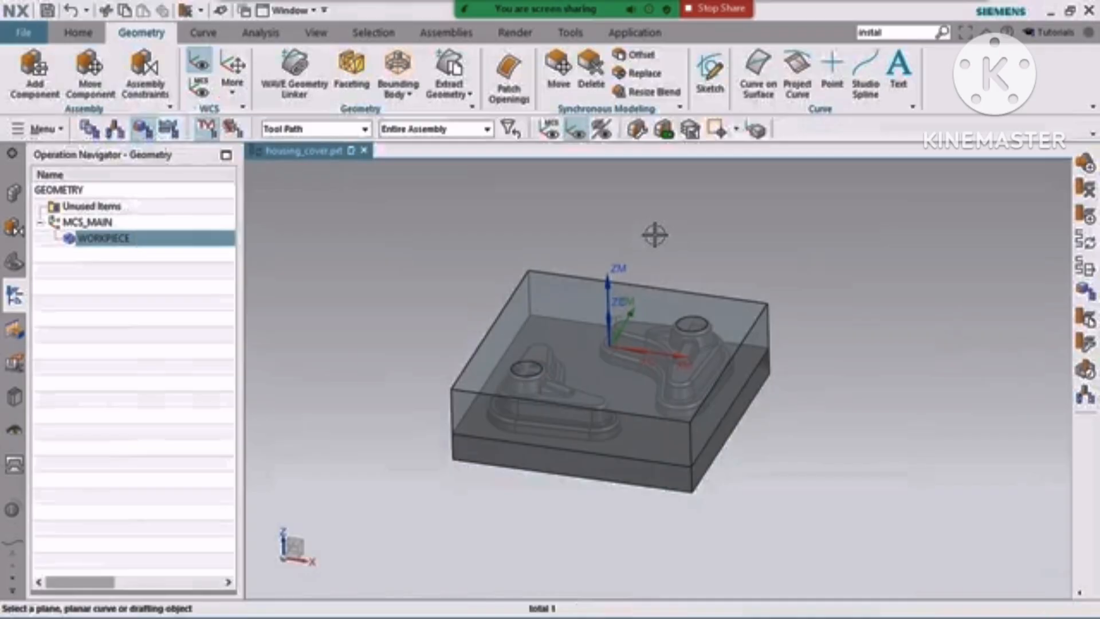
- Hide the bounding body and check its visibility in the part's feature list before returning to the geometry view
{"action": "key", "text": "ctrl+b"}
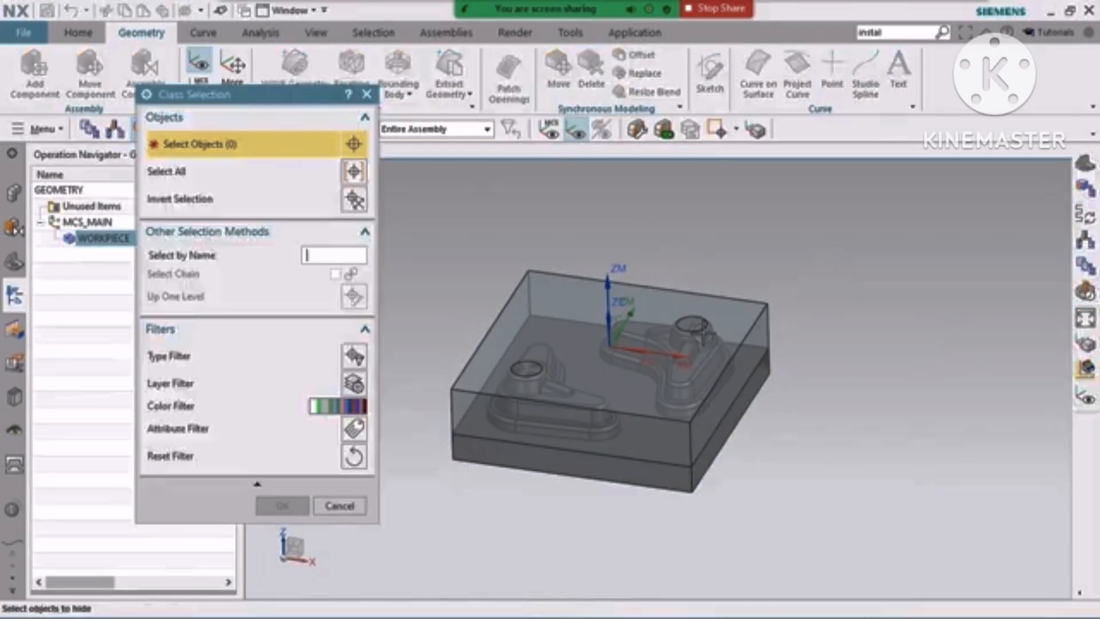
{"action": "left_click", "coordinate": [515, 343]}
{"action": "left_click", "coordinate": [283, 505]}
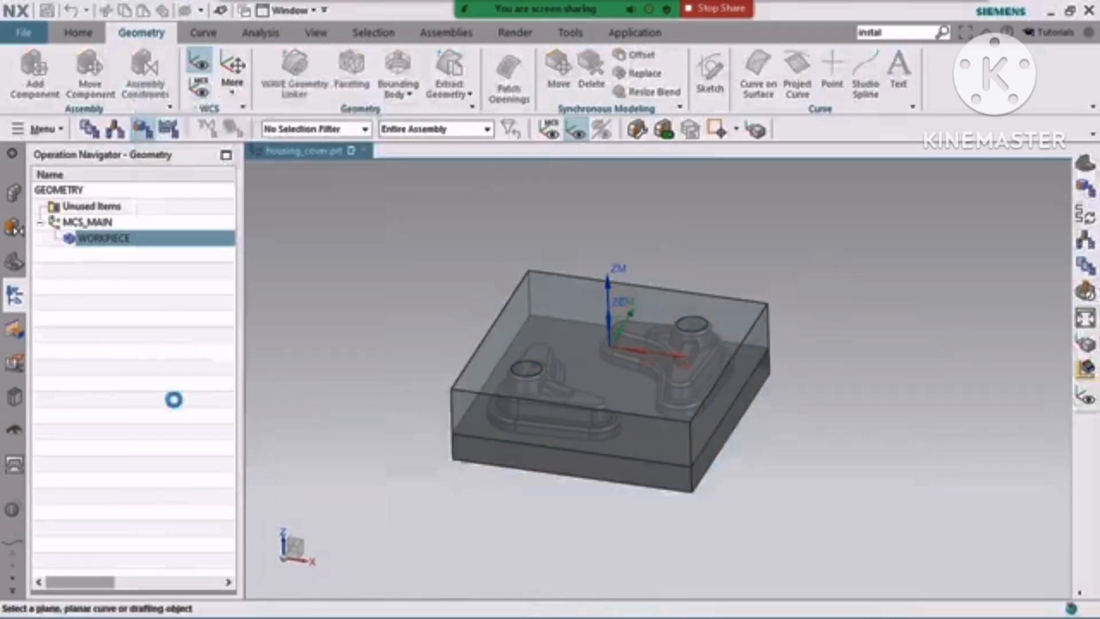
{"action": "left_click", "coordinate": [14, 262]}
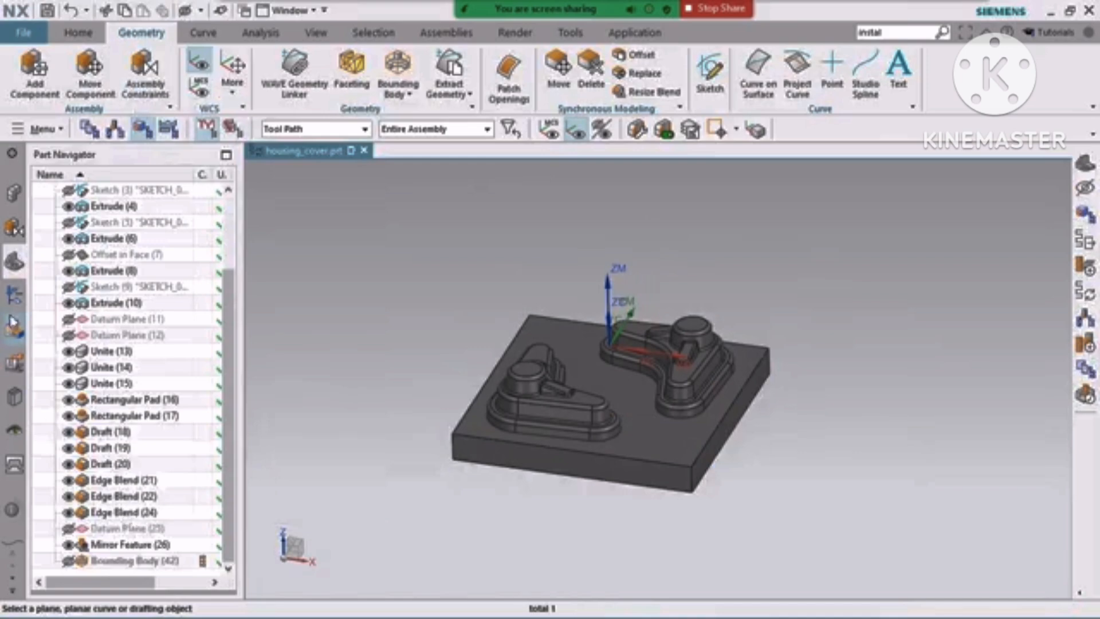
{"action": "left_click", "coordinate": [13, 298]}
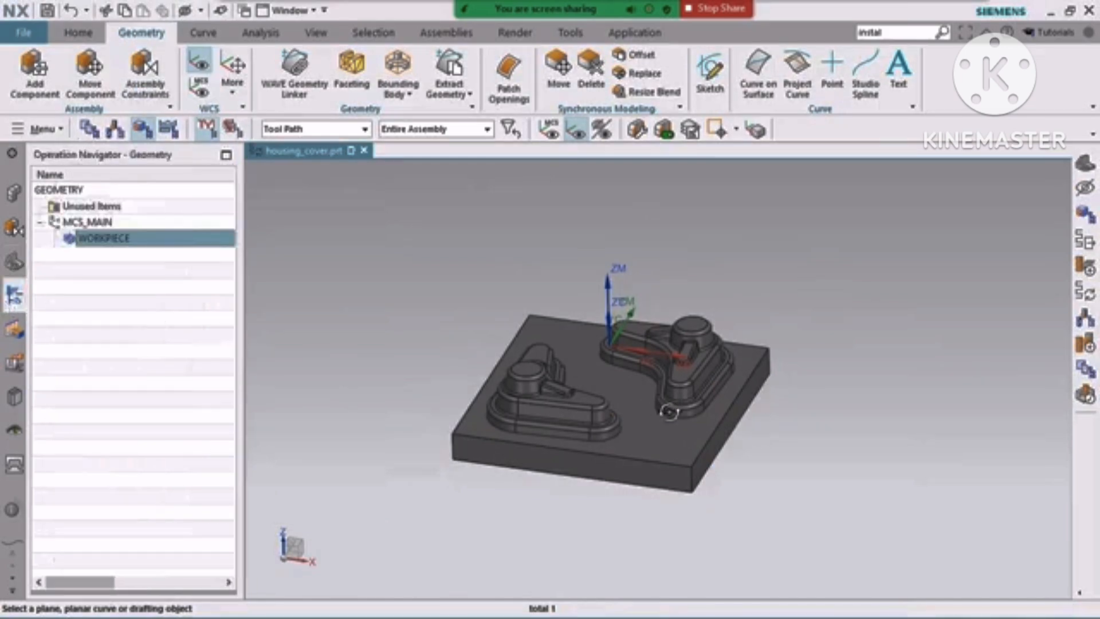
{"action": "middle_click_drag", "start_coordinate": [573, 373], "coordinate": [631, 373]}
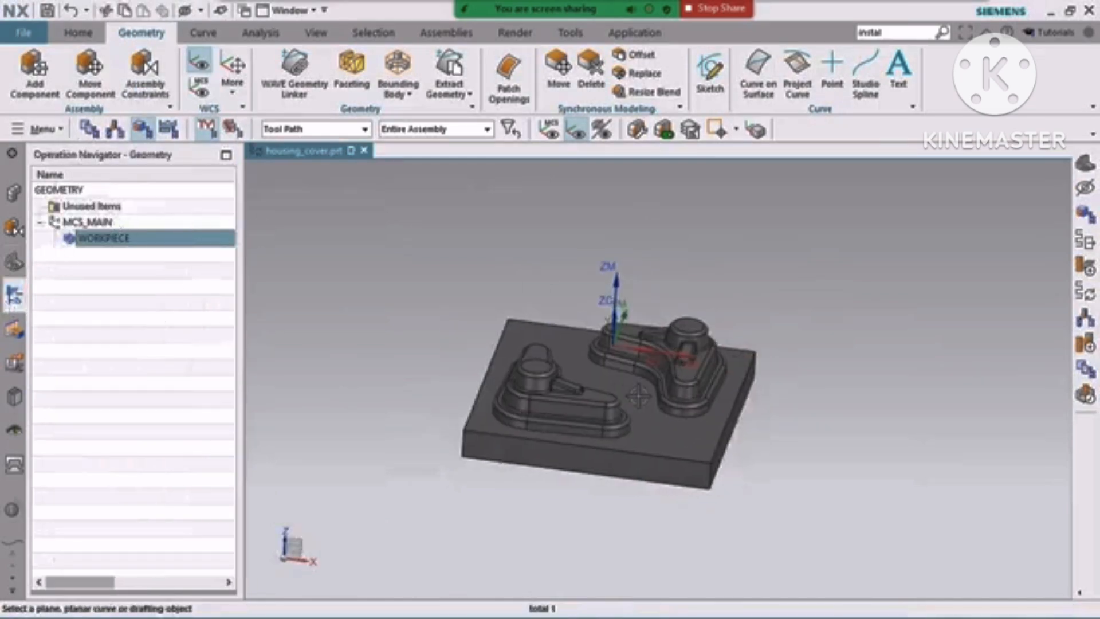
- Review the mill_planar tool creation options and the tool library classes, and leave without creating a tool
{"action": "left_click", "coordinate": [76, 36]}
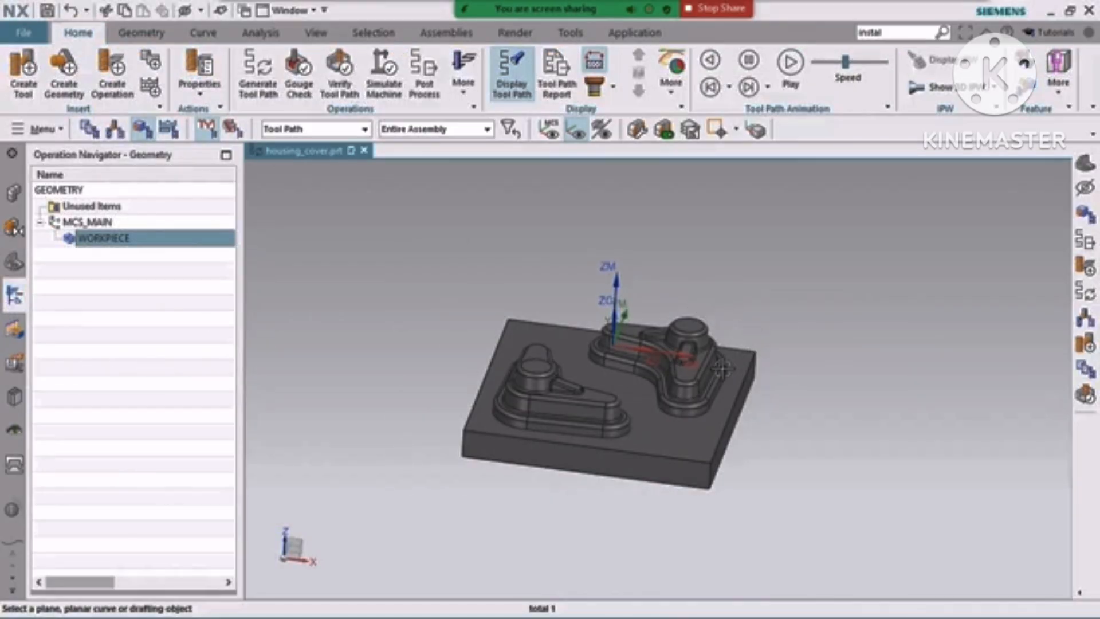
{"action": "scroll", "coordinate": [693, 394], "scroll_direction": "up", "scroll_amount": 1}
{"action": "scroll", "coordinate": [538, 299], "scroll_direction": "down", "scroll_amount": 1}
{"action": "scroll", "coordinate": [658, 344], "scroll_direction": "up", "scroll_amount": 1}
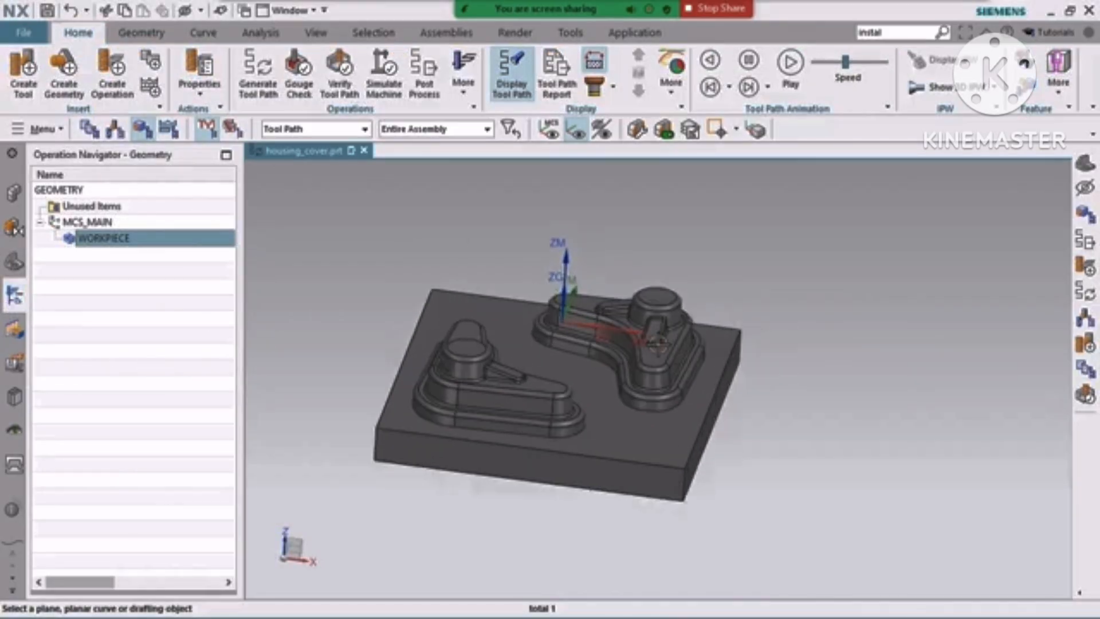
{"action": "scroll", "coordinate": [668, 349], "scroll_direction": "down", "scroll_amount": 1}
{"action": "left_click", "coordinate": [23, 75]}
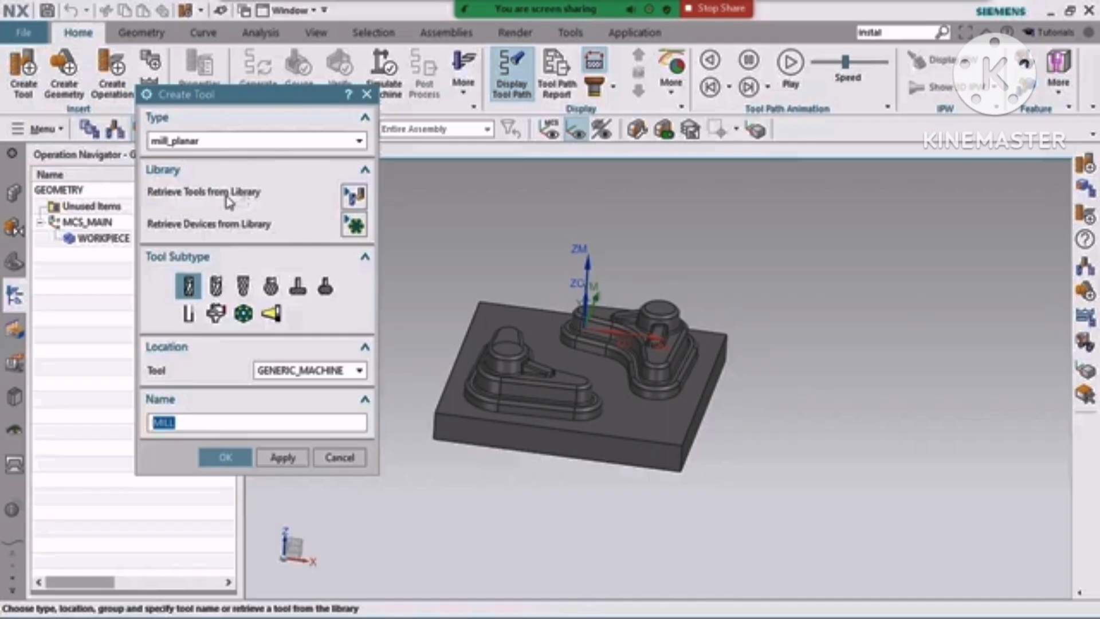
{"action": "left_click", "coordinate": [355, 199]}
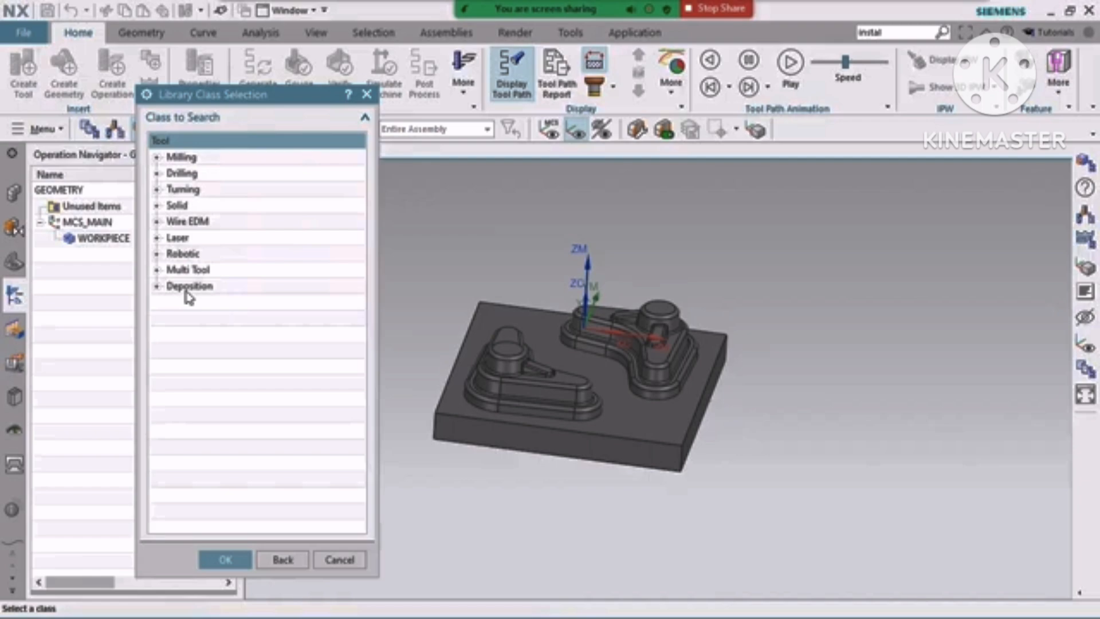
{"action": "left_click", "coordinate": [334, 565]}
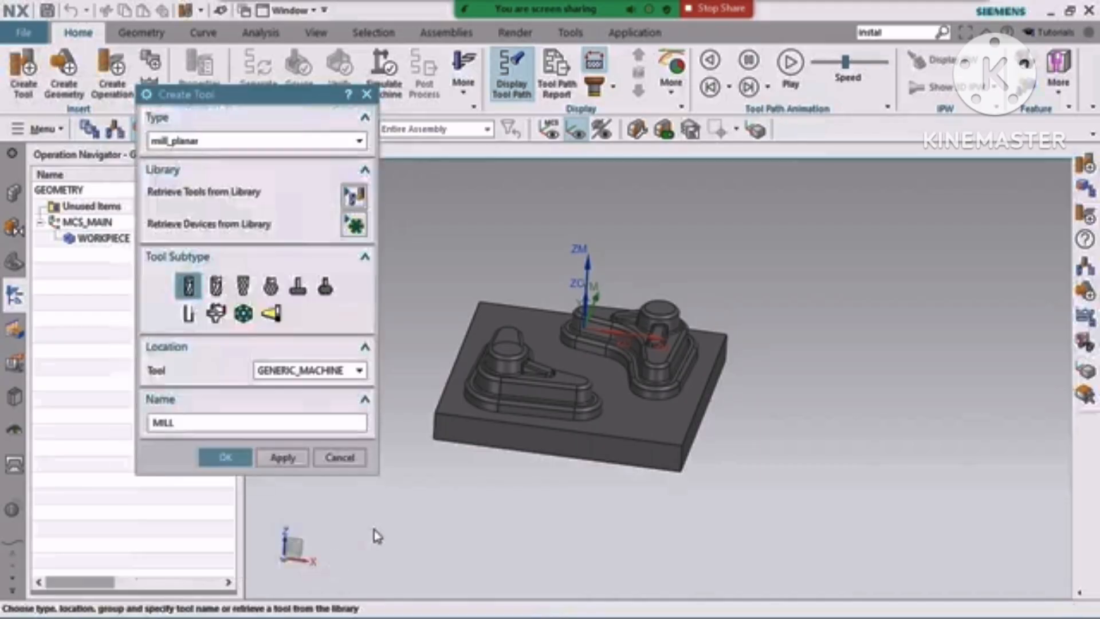
{"action": "left_click", "coordinate": [343, 457]}
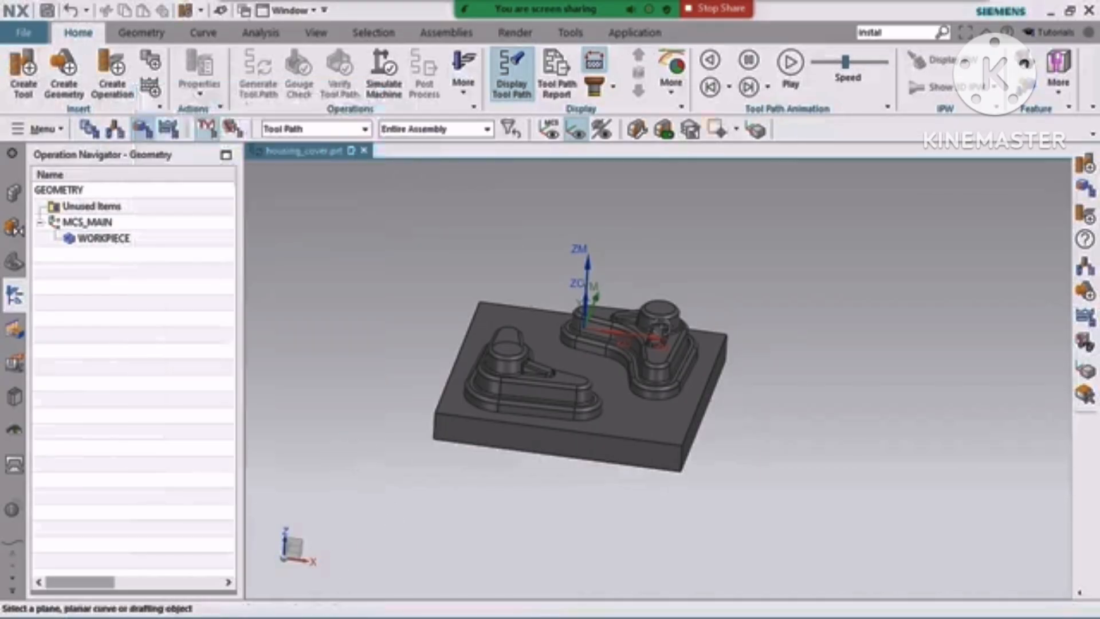
- Start an object measurement and examine the lower and upper wall faces at the rounded end of one raised shape
{"action": "scroll", "coordinate": [598, 317], "scroll_direction": "up", "scroll_amount": 2}
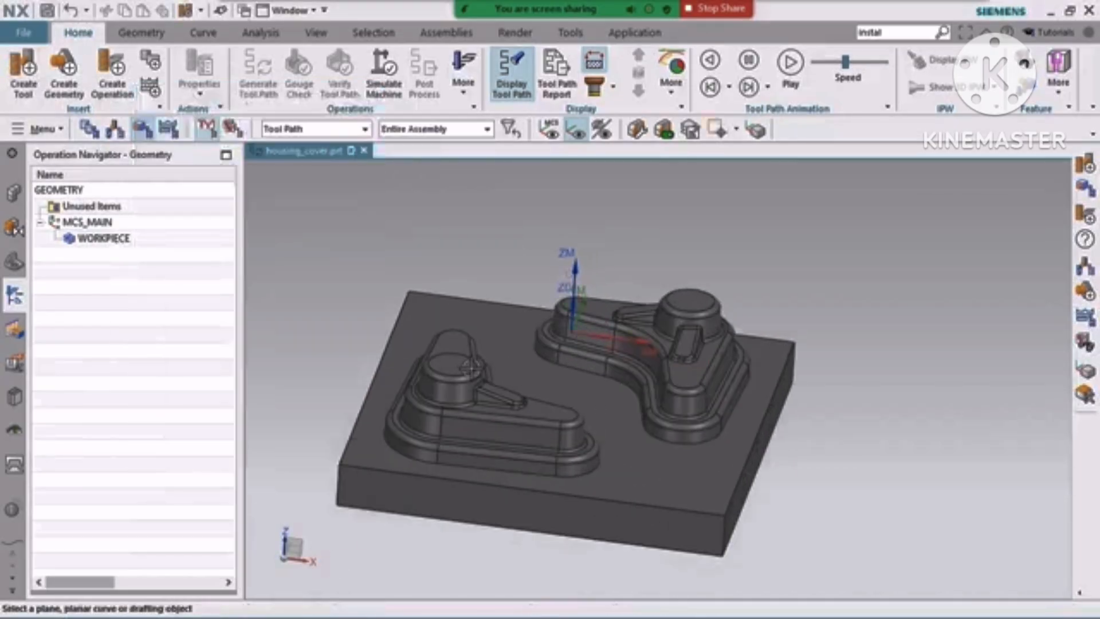
{"action": "scroll", "coordinate": [548, 355], "scroll_direction": "up", "scroll_amount": 3}
{"action": "scroll", "coordinate": [548, 354], "scroll_direction": "down", "scroll_amount": 3}
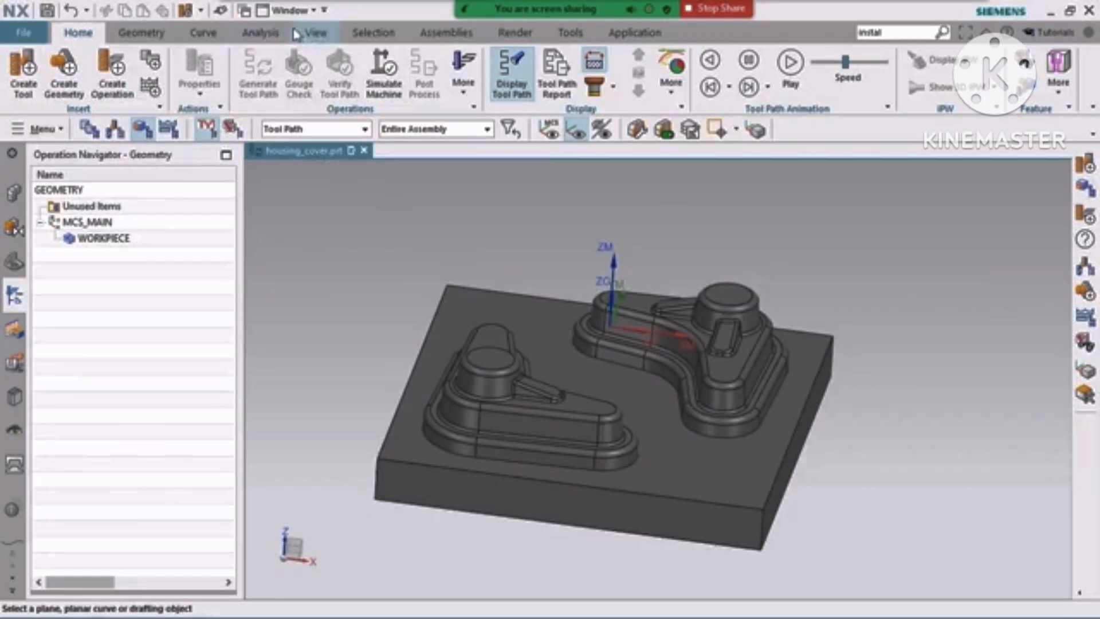
{"action": "left_click", "coordinate": [252, 35]}
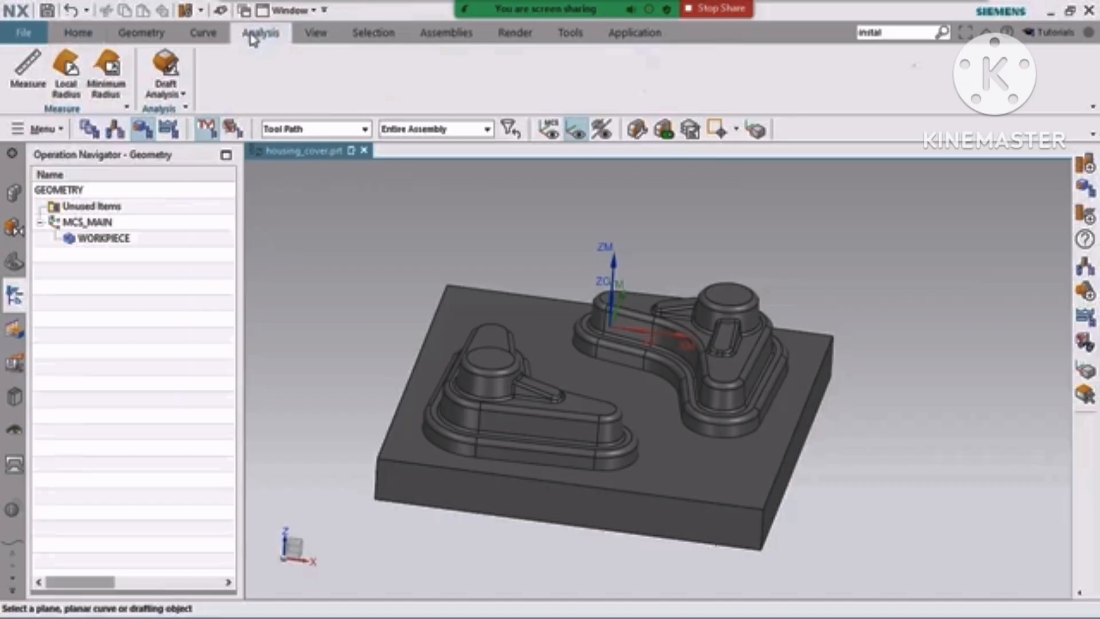
{"action": "left_click", "coordinate": [28, 77]}
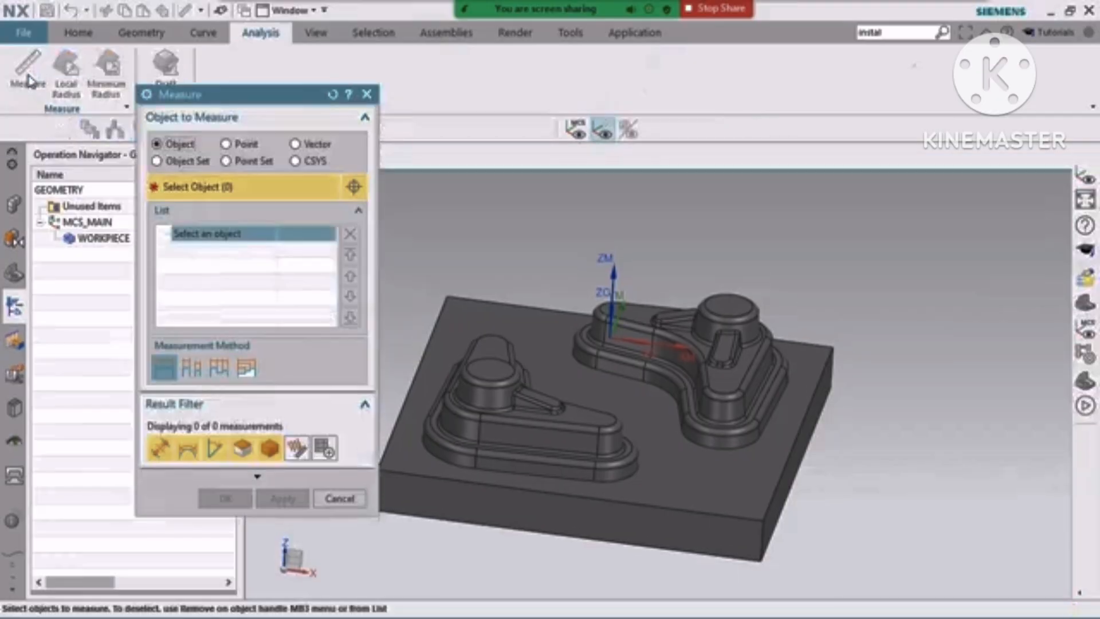
{"action": "scroll", "coordinate": [601, 246], "scroll_direction": "down", "scroll_amount": 1}
{"action": "middle_click_drag", "start_coordinate": [657, 383], "coordinate": [607, 372]}
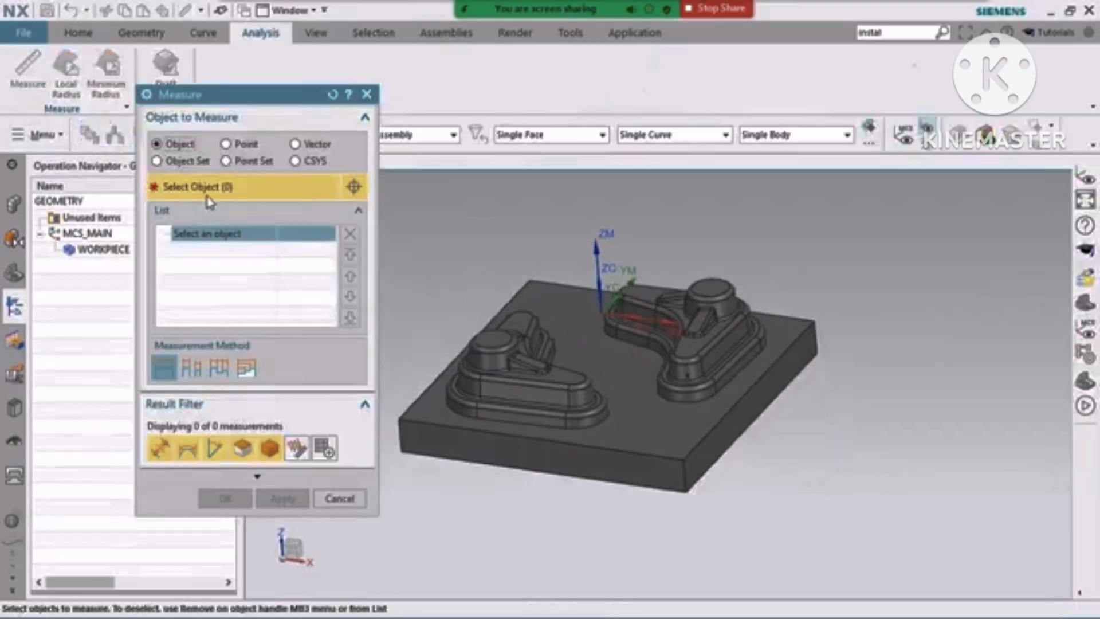
{"action": "left_click_drag", "start_coordinate": [221, 98], "coordinate": [169, 91]}
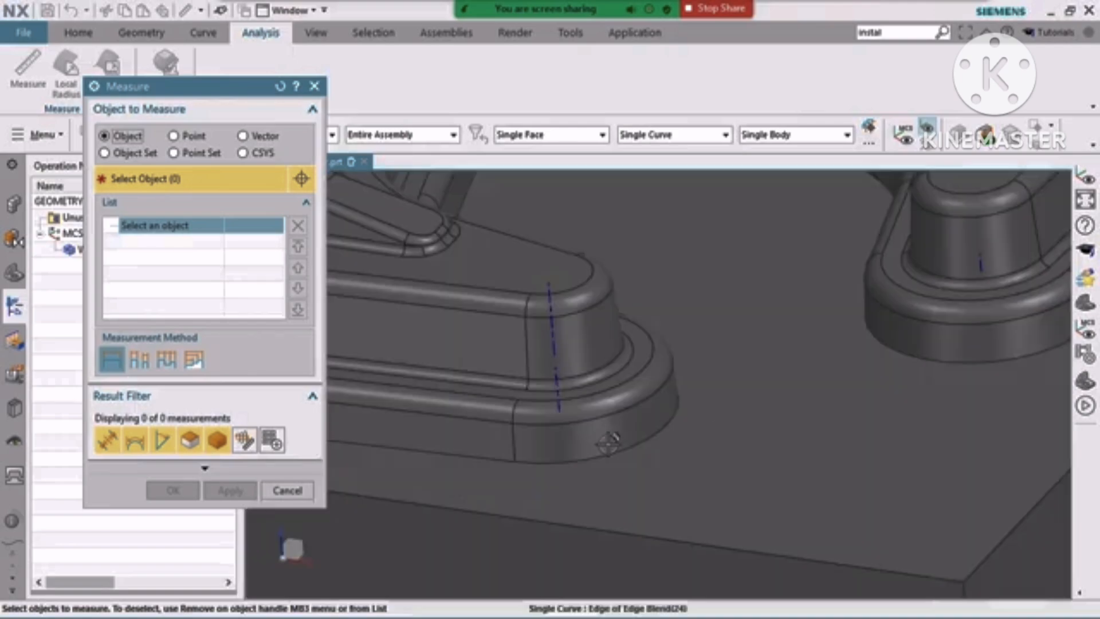
{"action": "scroll", "coordinate": [608, 448], "scroll_direction": "up", "scroll_amount": 5}
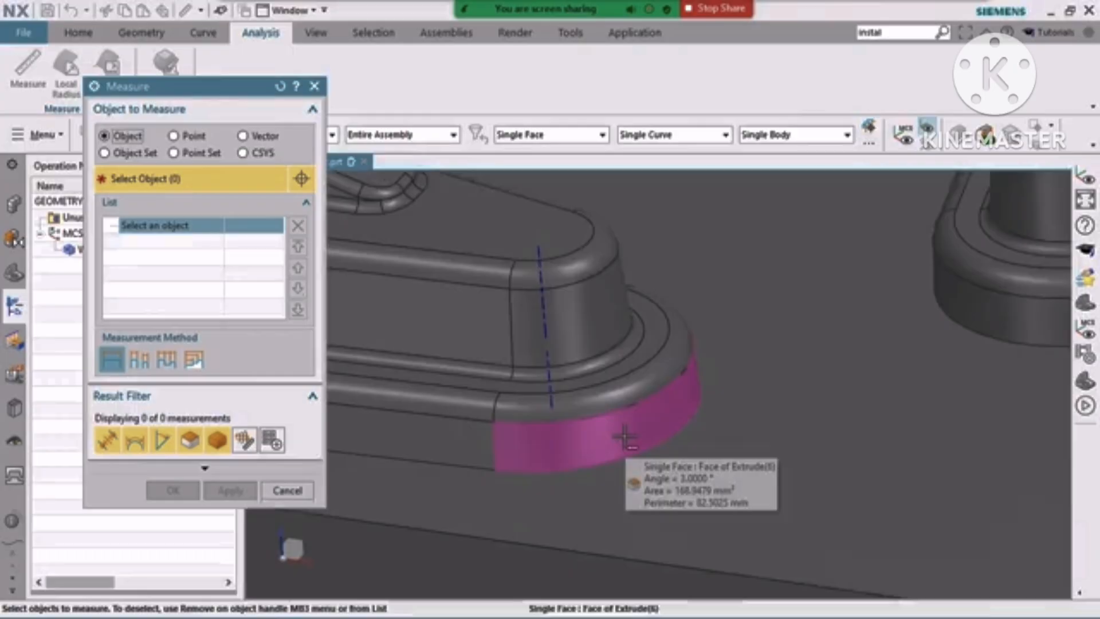
{"action": "scroll", "coordinate": [729, 290], "scroll_direction": "down", "scroll_amount": 8}
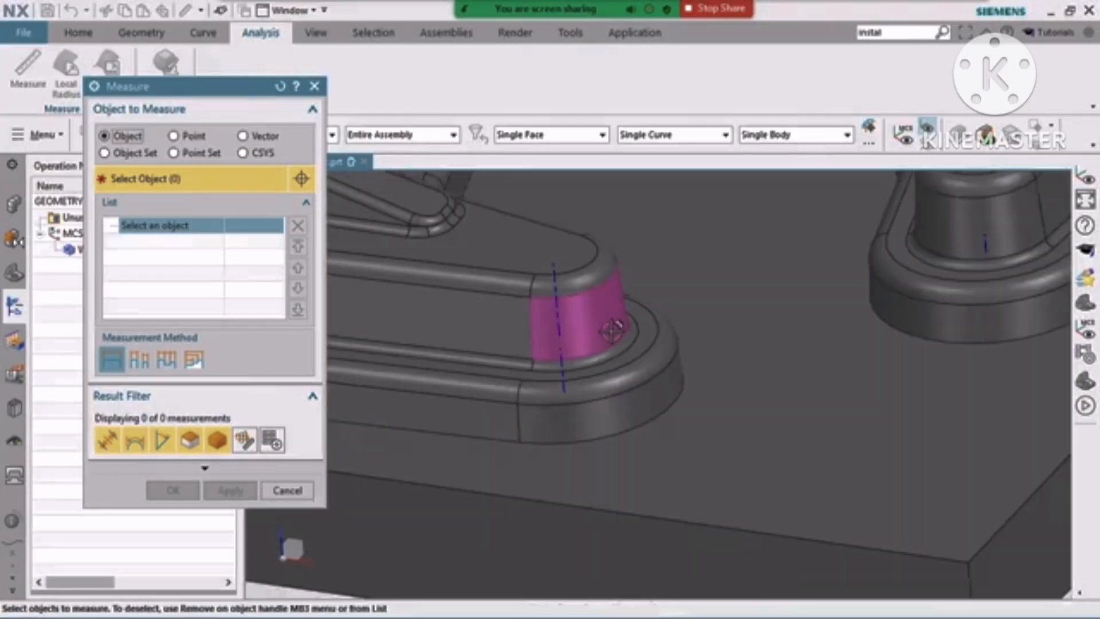
{"action": "scroll", "coordinate": [730, 392], "scroll_direction": "down", "scroll_amount": 3}
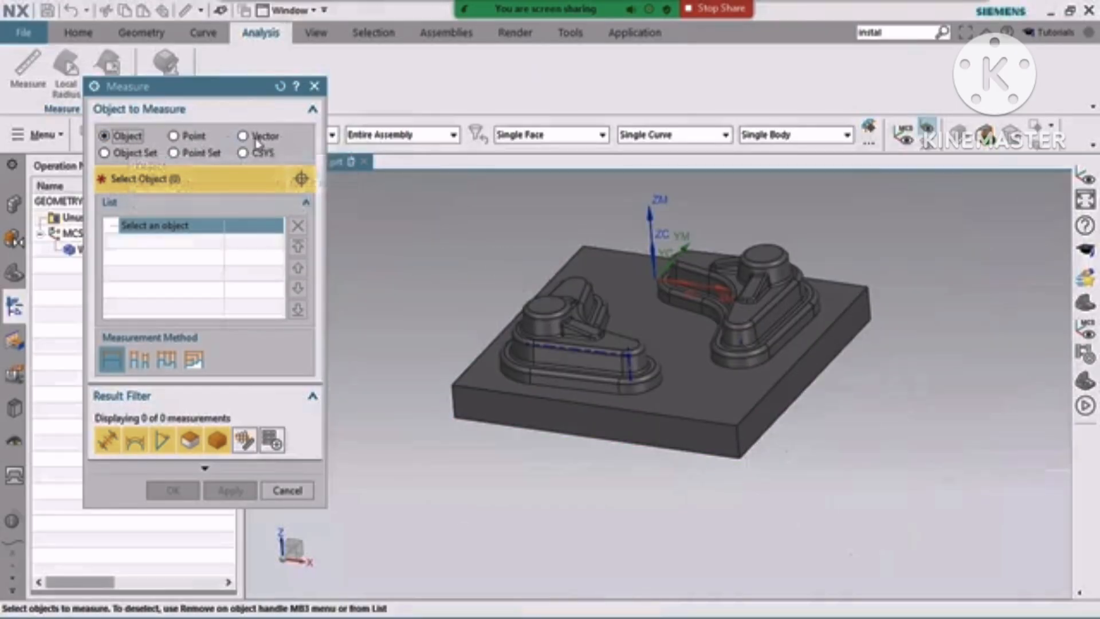
- Measure the minimum distance between the two opposite side faces of the die's base block
{"action": "left_click", "coordinate": [613, 414]}
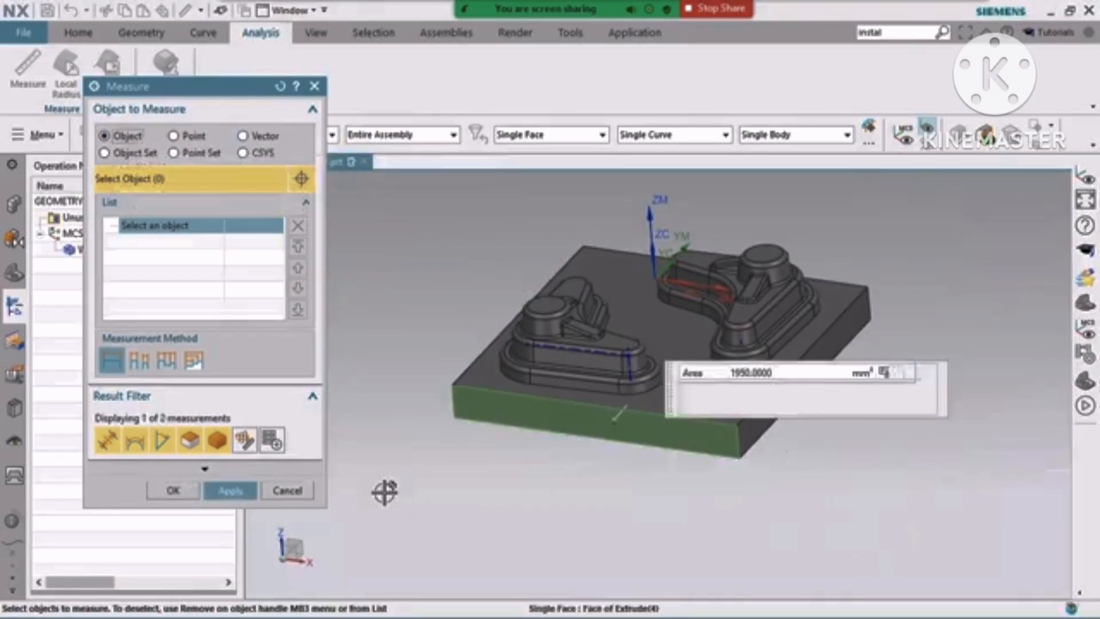
{"action": "middle_click_drag", "start_coordinate": [759, 501], "coordinate": [665, 510]}
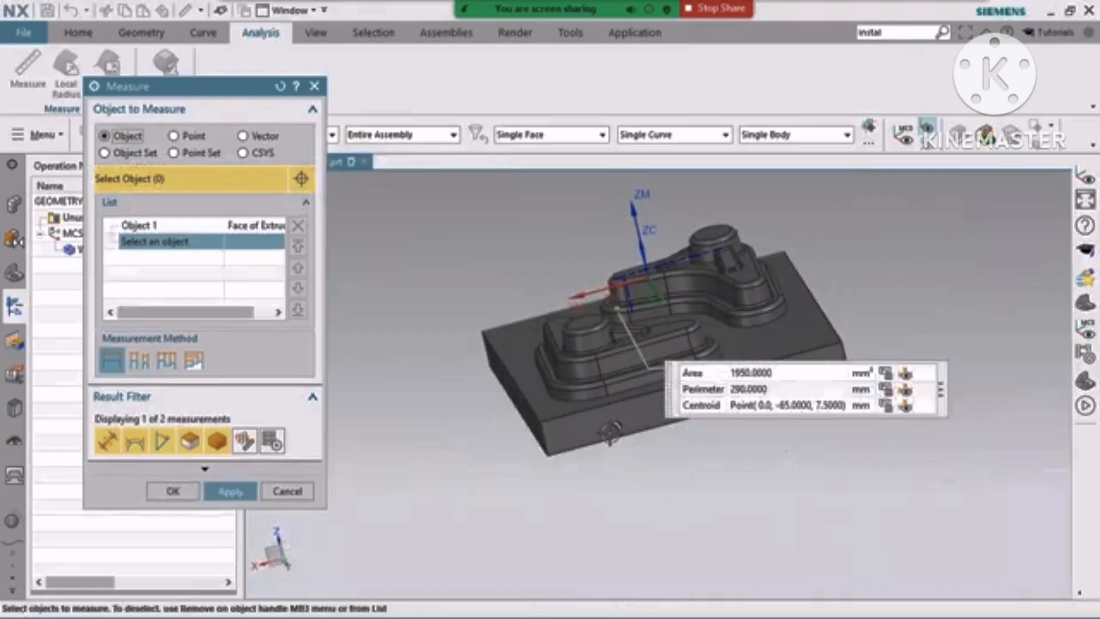
{"action": "left_click", "coordinate": [666, 513]}
{"action": "middle_click_drag", "start_coordinate": [545, 501], "coordinate": [601, 553]}
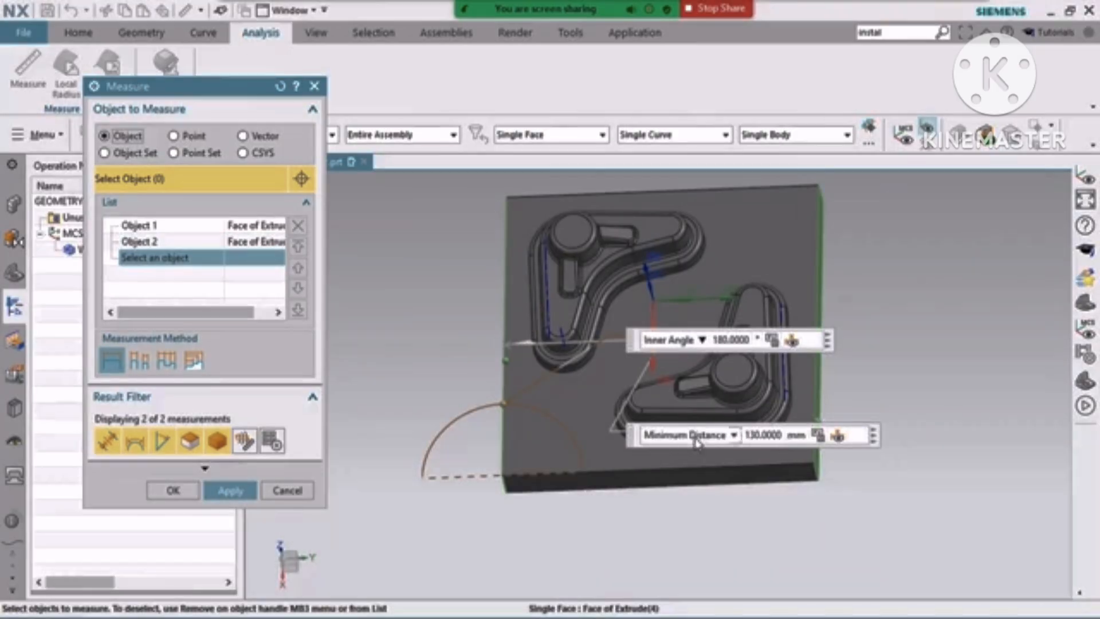
{"action": "middle_click_drag", "start_coordinate": [899, 368], "coordinate": [869, 331]}
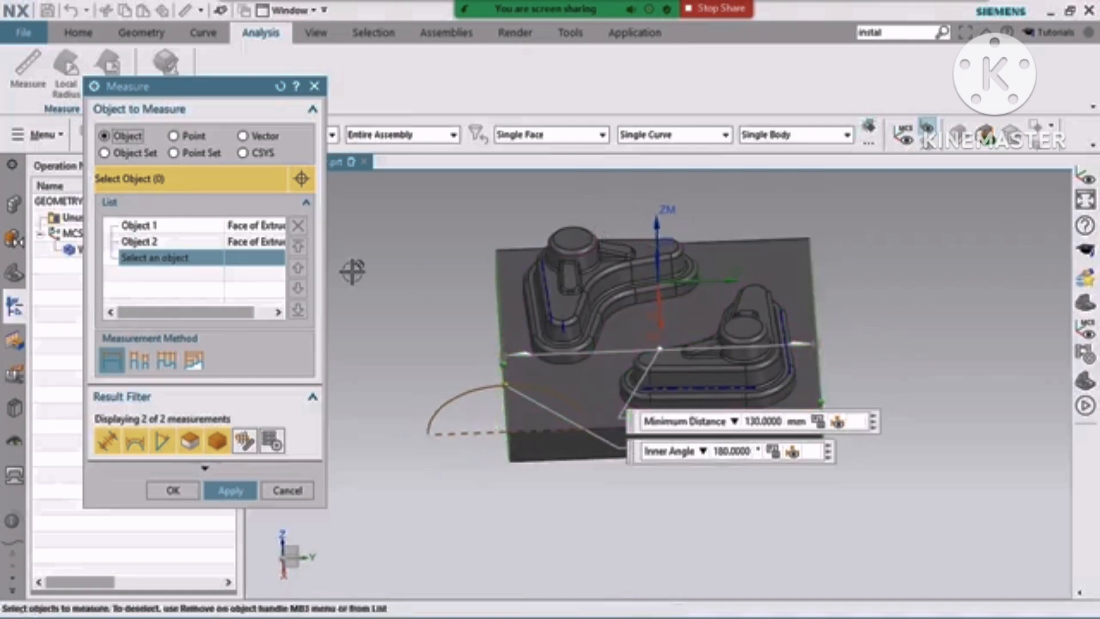
- Review the Vector measurement type and the available measurement methods, return to the Free method, and close the measurement
{"action": "left_click", "coordinate": [243, 137]}
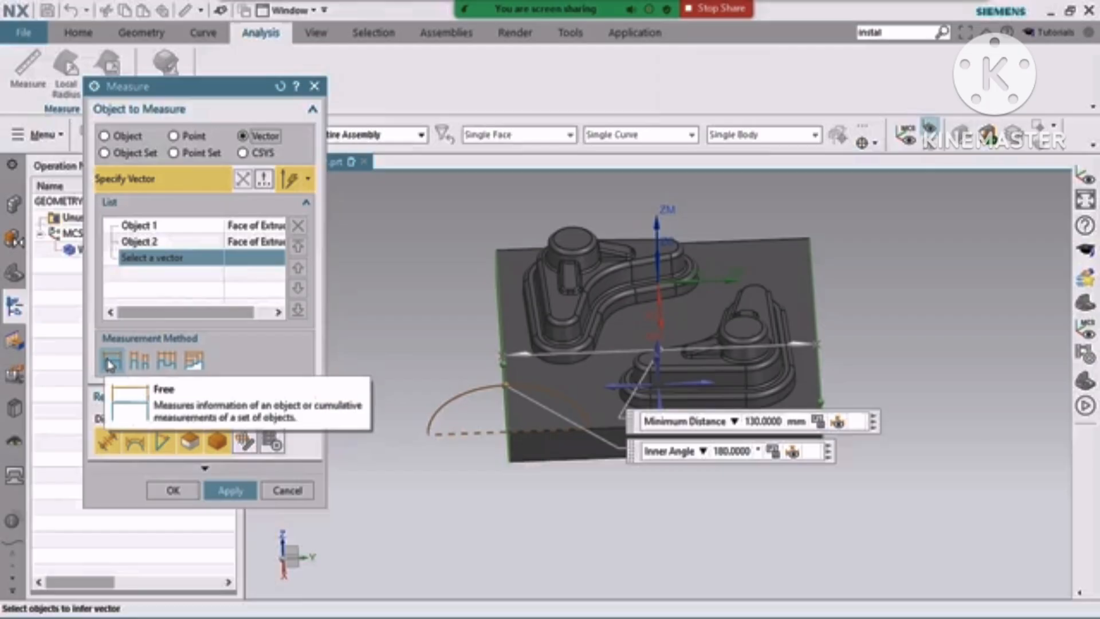
{"action": "left_click", "coordinate": [140, 361]}
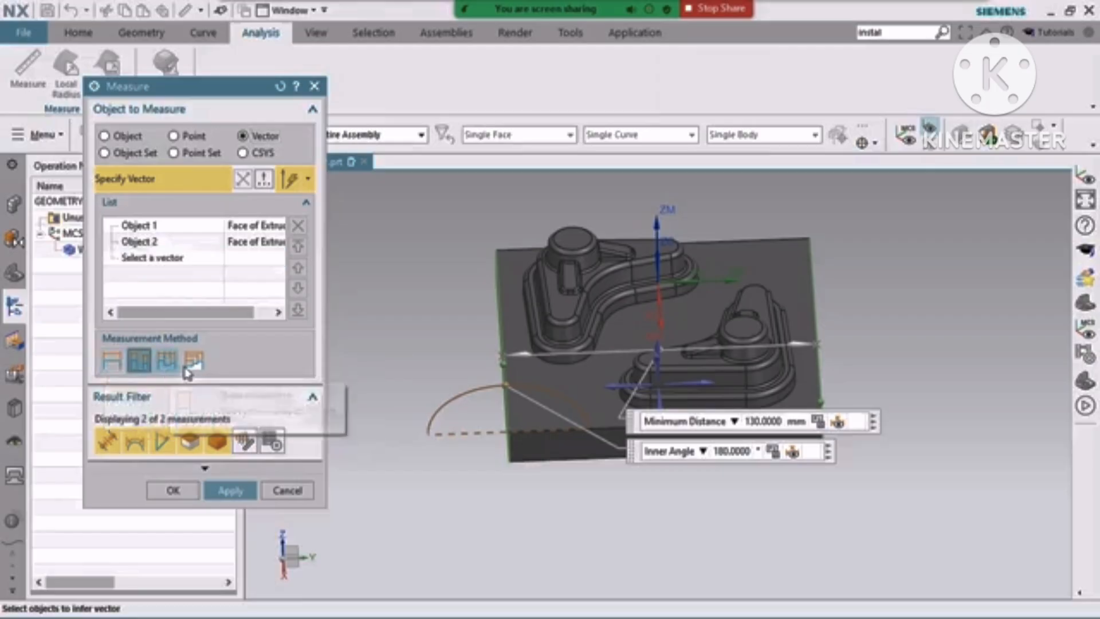
{"action": "left_click", "coordinate": [193, 363]}
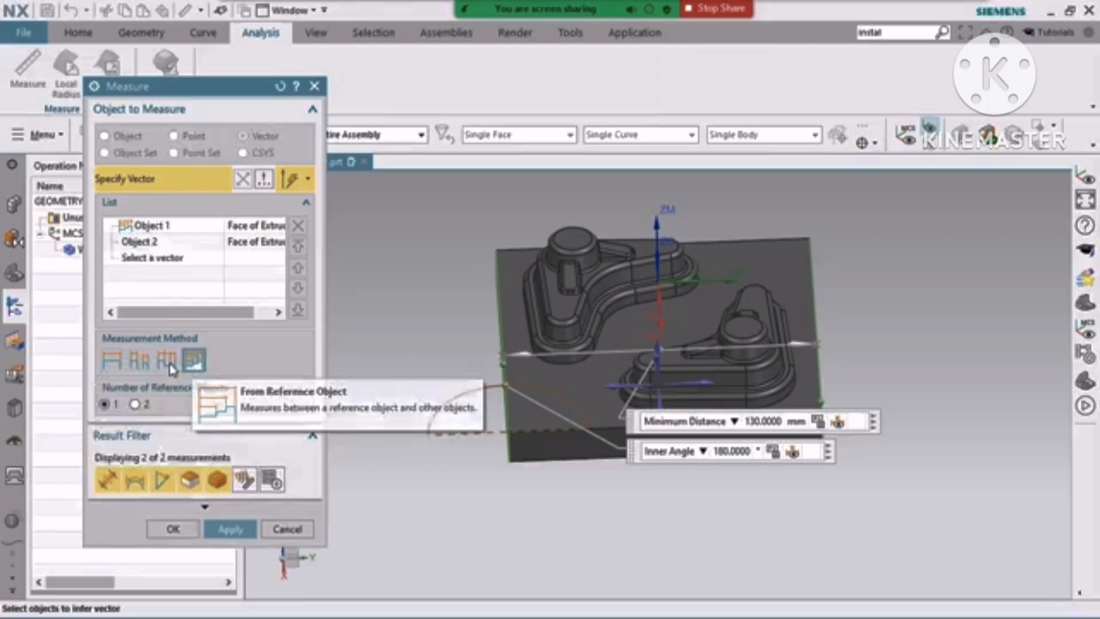
{"action": "left_click", "coordinate": [112, 361]}
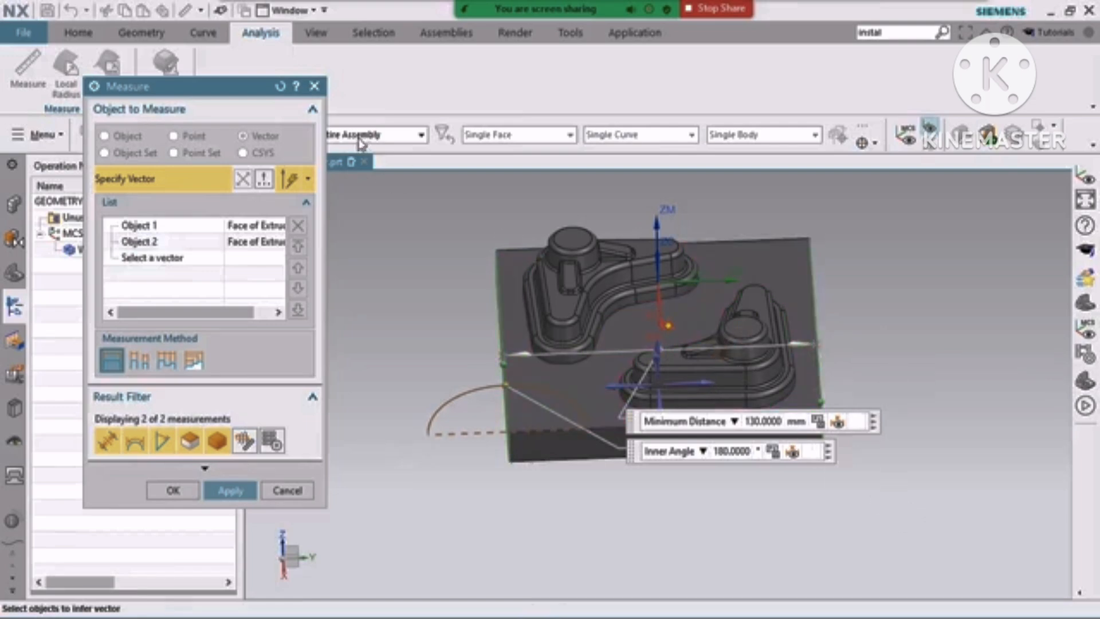
{"action": "left_click", "coordinate": [314, 87]}
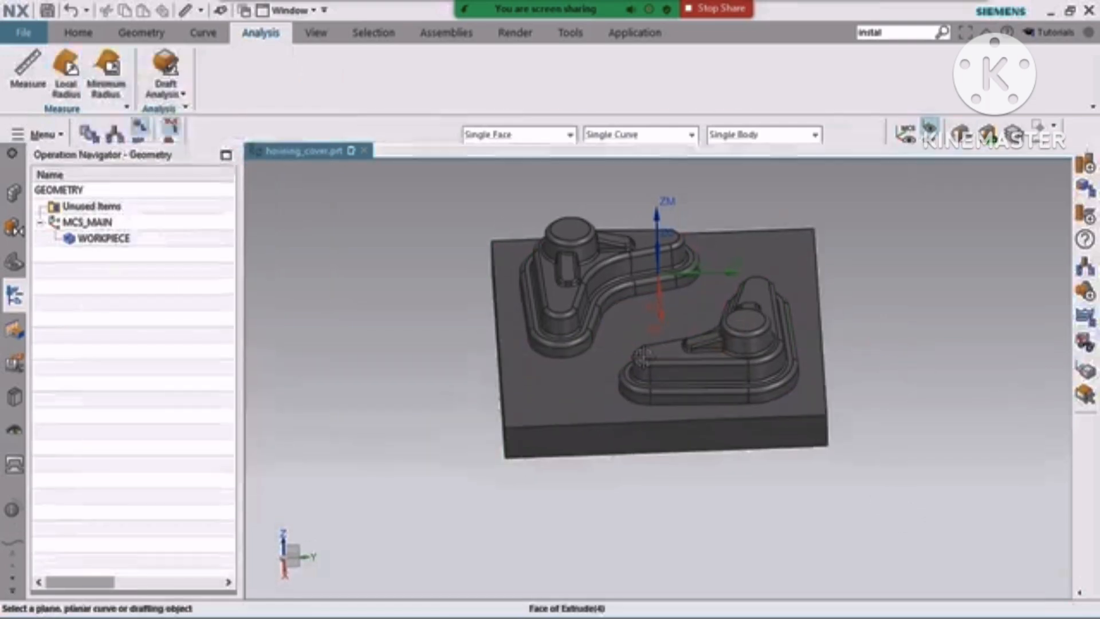
- Measure the minimum radius of curvature of the rounded blend face around the lower tier of one raised shape
{"action": "middle_click_drag", "start_coordinate": [734, 393], "coordinate": [685, 459]}
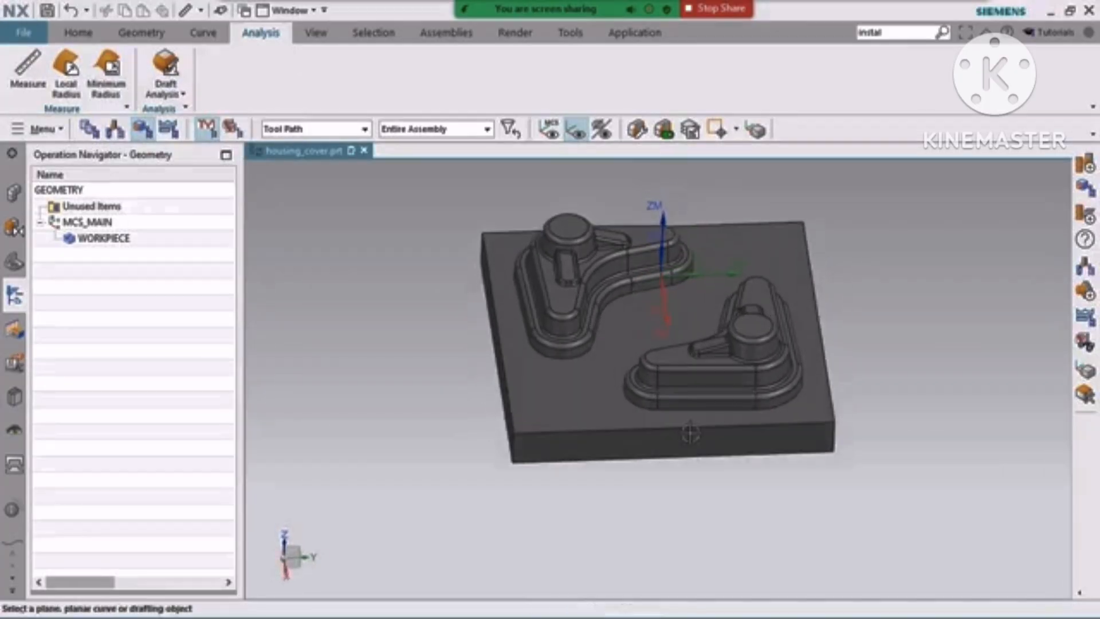
{"action": "scroll", "coordinate": [659, 312], "scroll_direction": "up", "scroll_amount": 5}
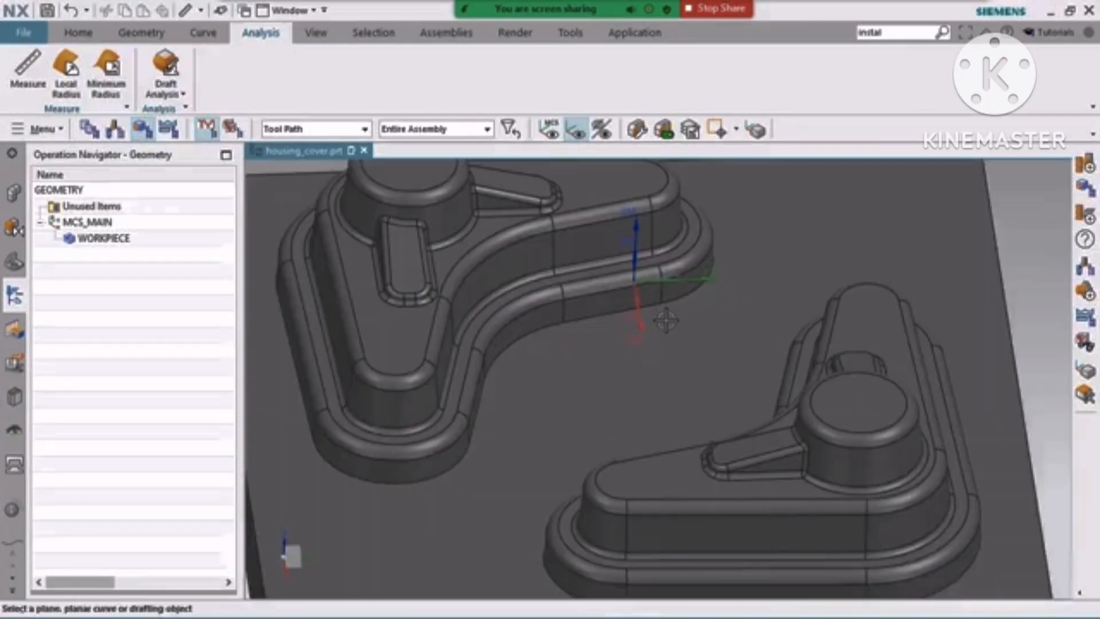
{"action": "scroll", "coordinate": [659, 307], "scroll_direction": "down", "scroll_amount": 3}
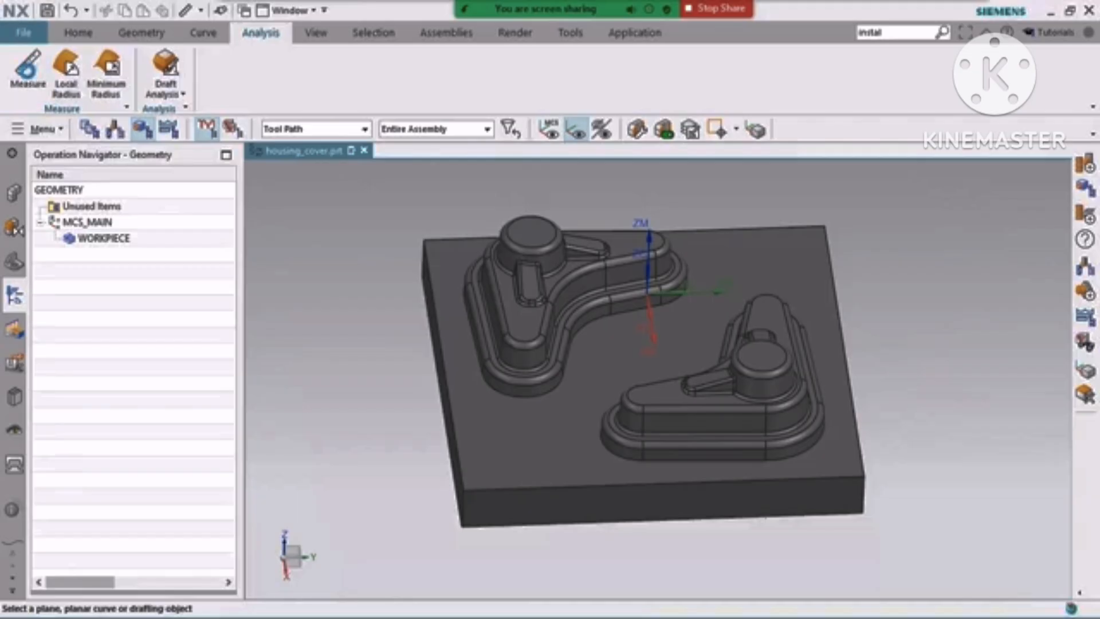
{"action": "left_click", "coordinate": [29, 74]}
{"action": "scroll", "coordinate": [560, 400], "scroll_direction": "up", "scroll_amount": 5}
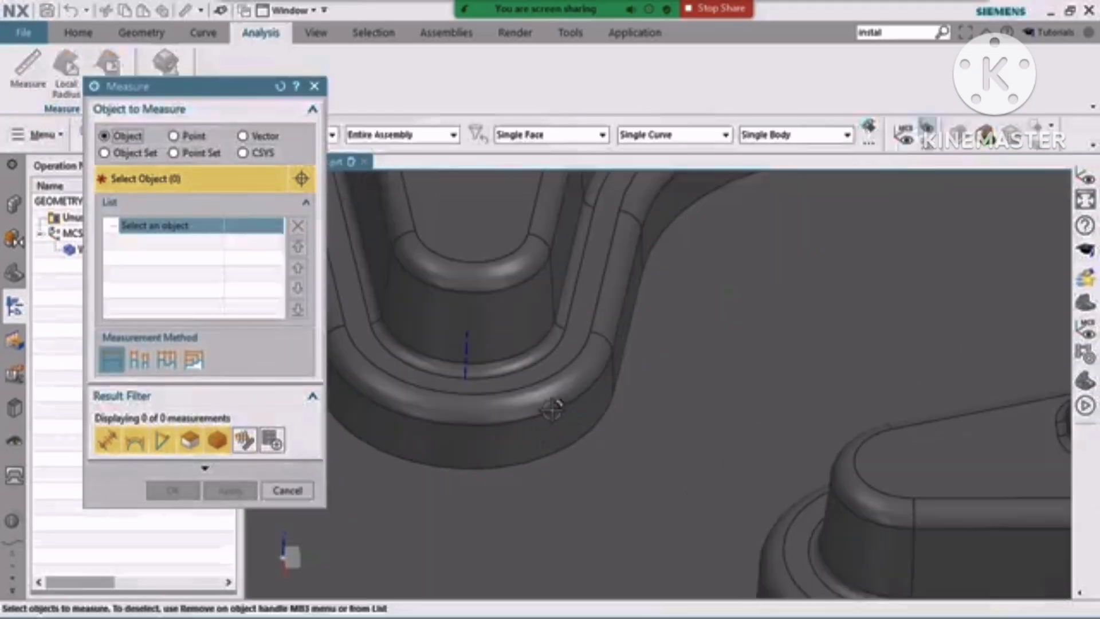
{"action": "left_click", "coordinate": [550, 392]}
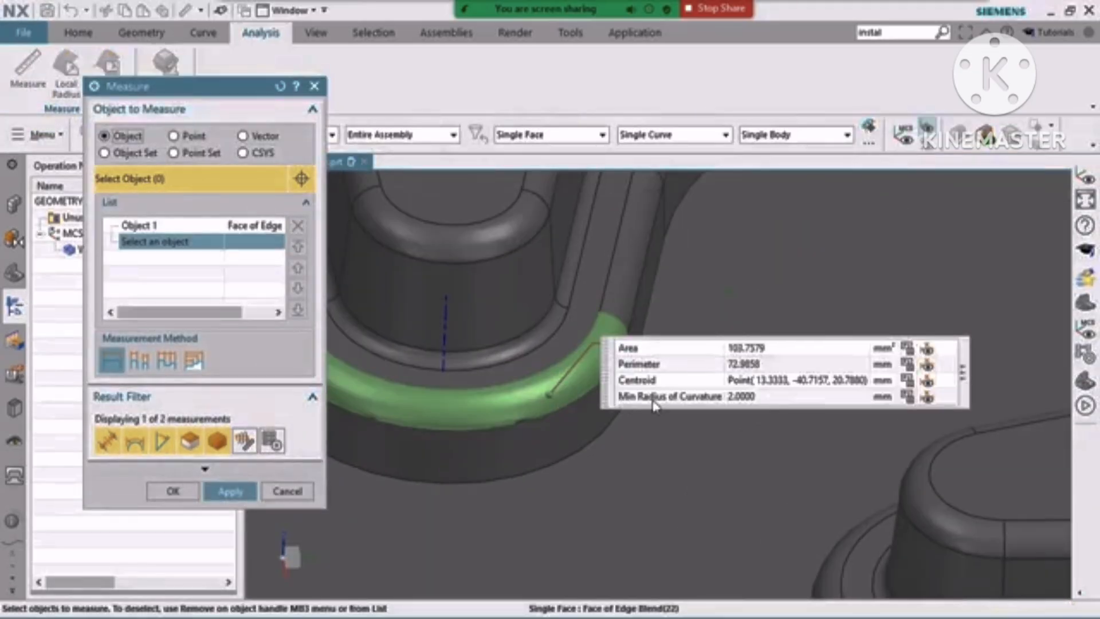
{"action": "left_click", "coordinate": [704, 398]}
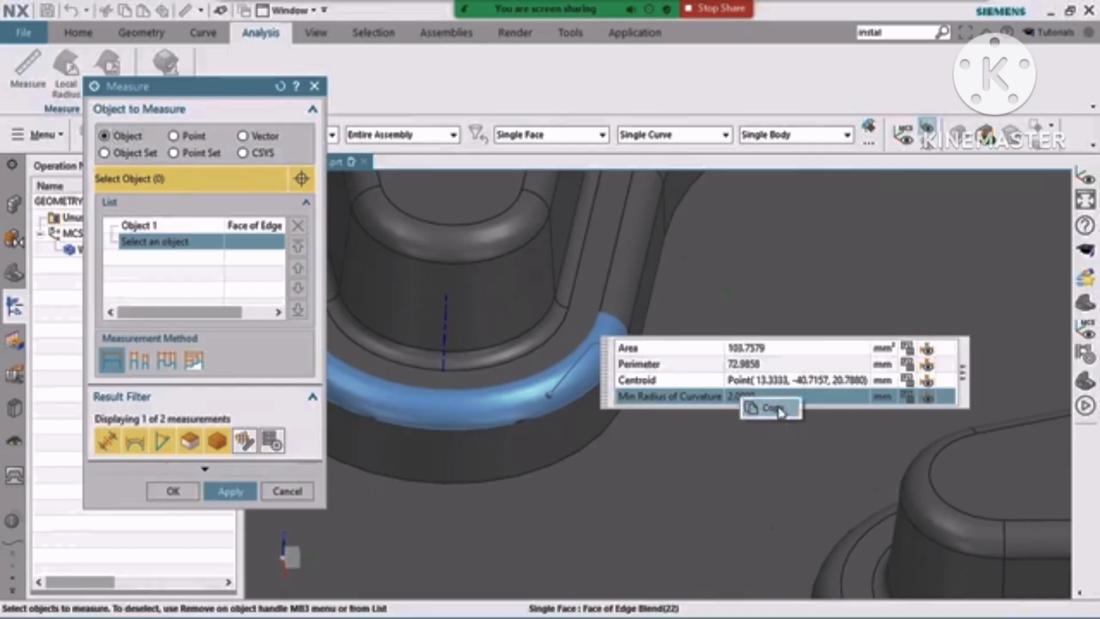
{"action": "left_click", "coordinate": [756, 364]}
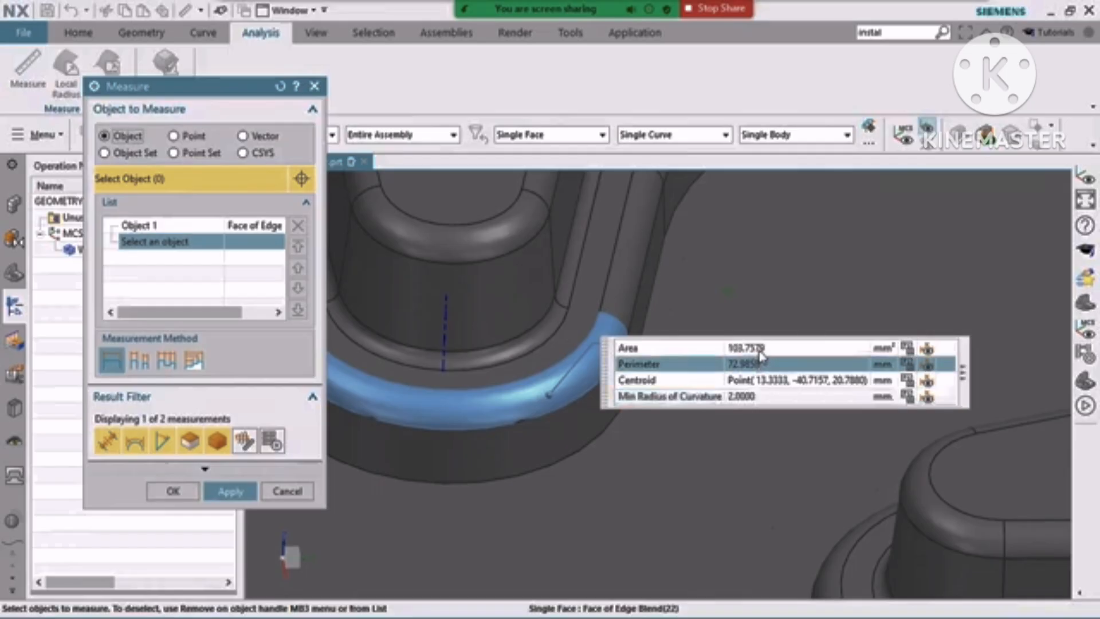
{"action": "left_click", "coordinate": [745, 348]}
{"action": "left_click", "coordinate": [172, 490]}
- Set up a Minimum Radius analysis with Create Points at Minima enabled, selecting all faces of both raised shapes from a side view
{"action": "scroll", "coordinate": [737, 429], "scroll_direction": "down", "scroll_amount": 10}
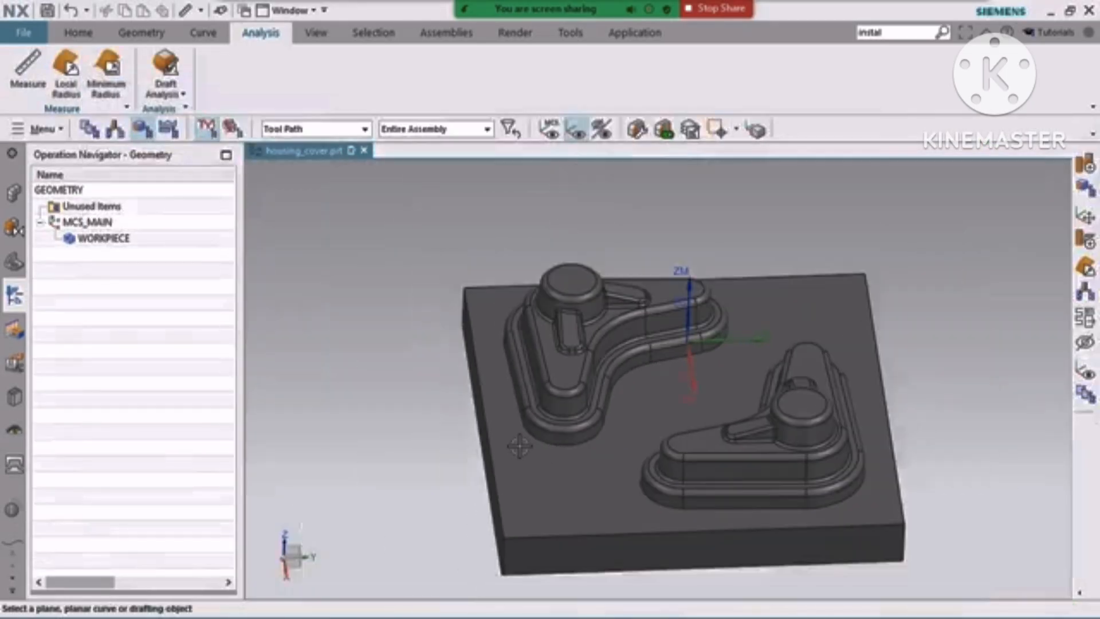
{"action": "middle_click_drag", "start_coordinate": [611, 462], "coordinate": [614, 474]}
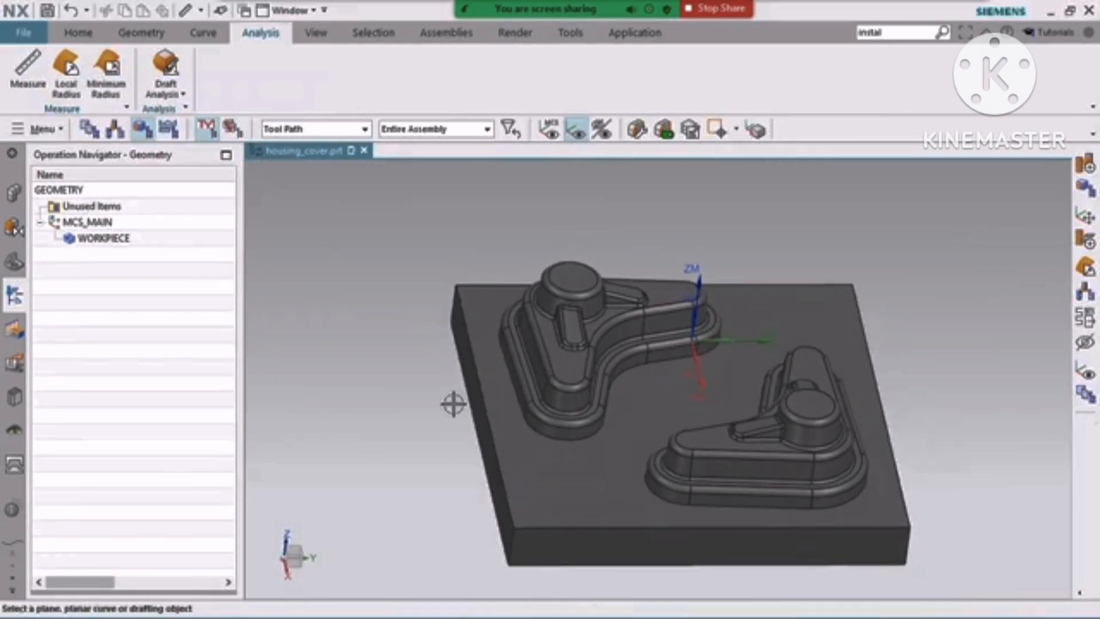
{"action": "scroll", "coordinate": [452, 401], "scroll_direction": "down", "scroll_amount": 2}
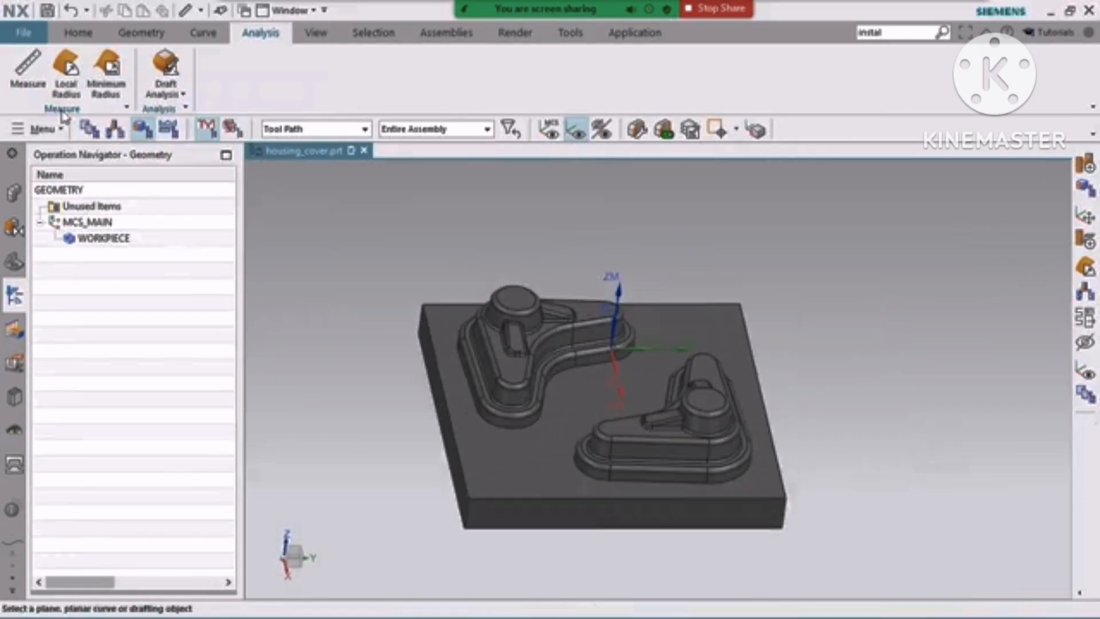
{"action": "left_click", "coordinate": [108, 75]}
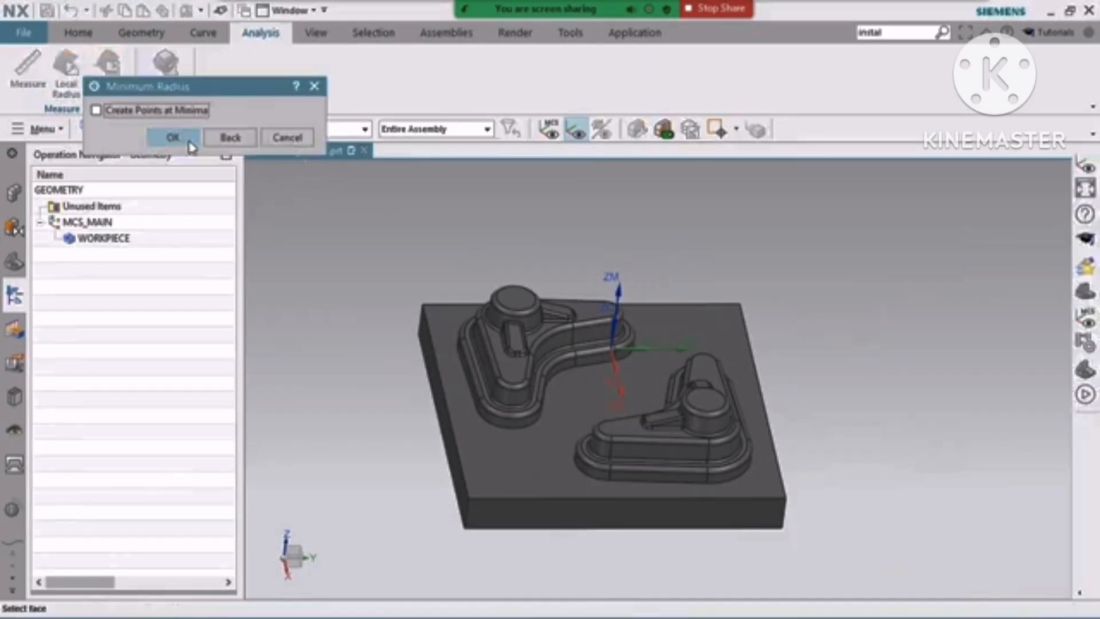
{"action": "left_click", "coordinate": [147, 115]}
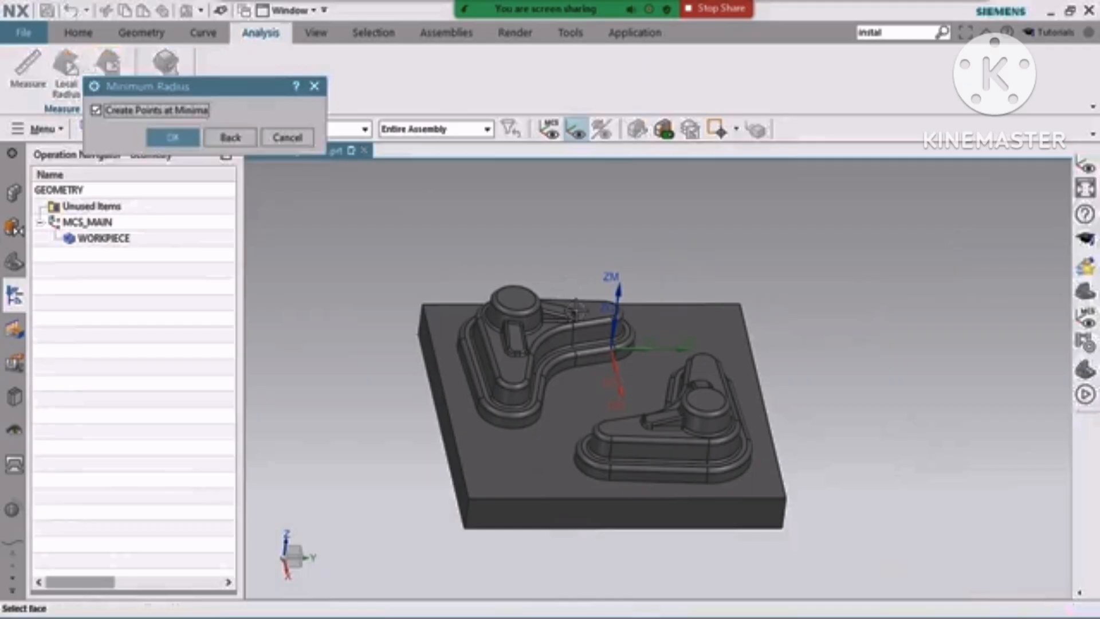
{"action": "scroll", "coordinate": [577, 310], "scroll_direction": "down", "scroll_amount": 2}
{"action": "middle_click_drag", "start_coordinate": [894, 421], "coordinate": [926, 336]}
{"action": "right_click", "coordinate": [926, 338]}
{"action": "key", "text": "F8"}
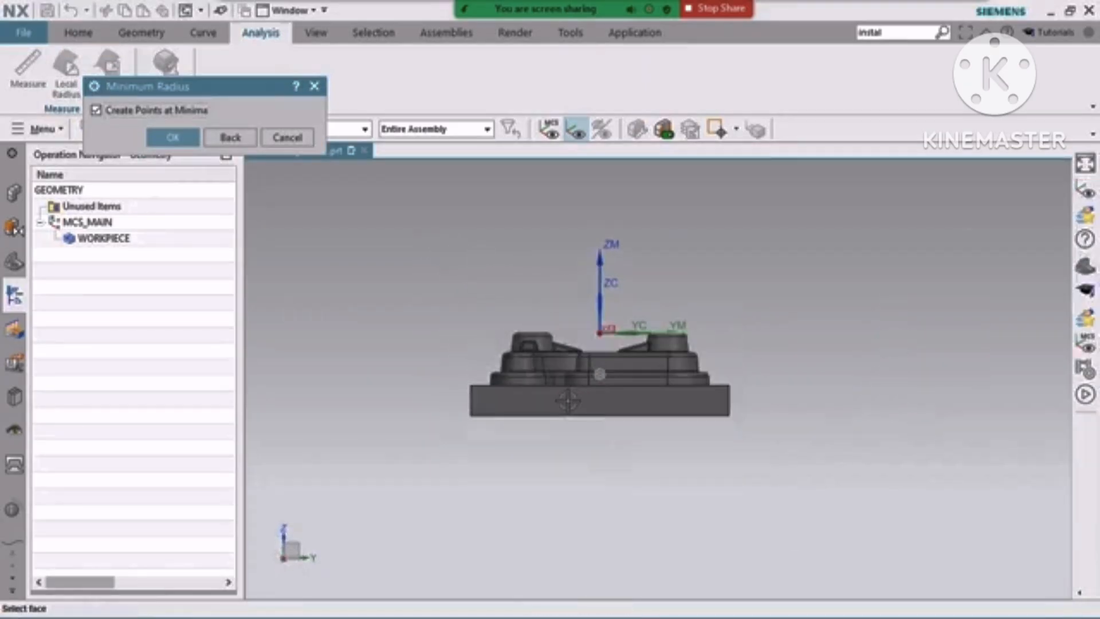
{"action": "left_click_drag", "start_coordinate": [483, 296], "coordinate": [727, 411]}
{"action": "middle_click_drag", "start_coordinate": [803, 400], "coordinate": [788, 444]}
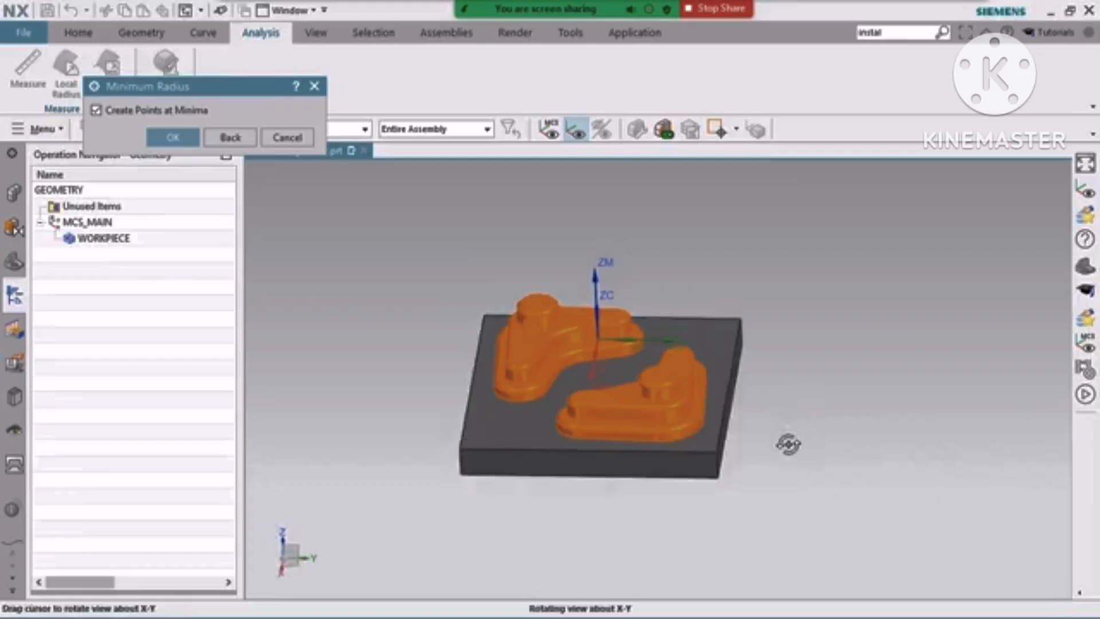
- Run the minimum radius analysis on the selected faces and examine the minimum radius value in the report
{"action": "left_click", "coordinate": [173, 136]}
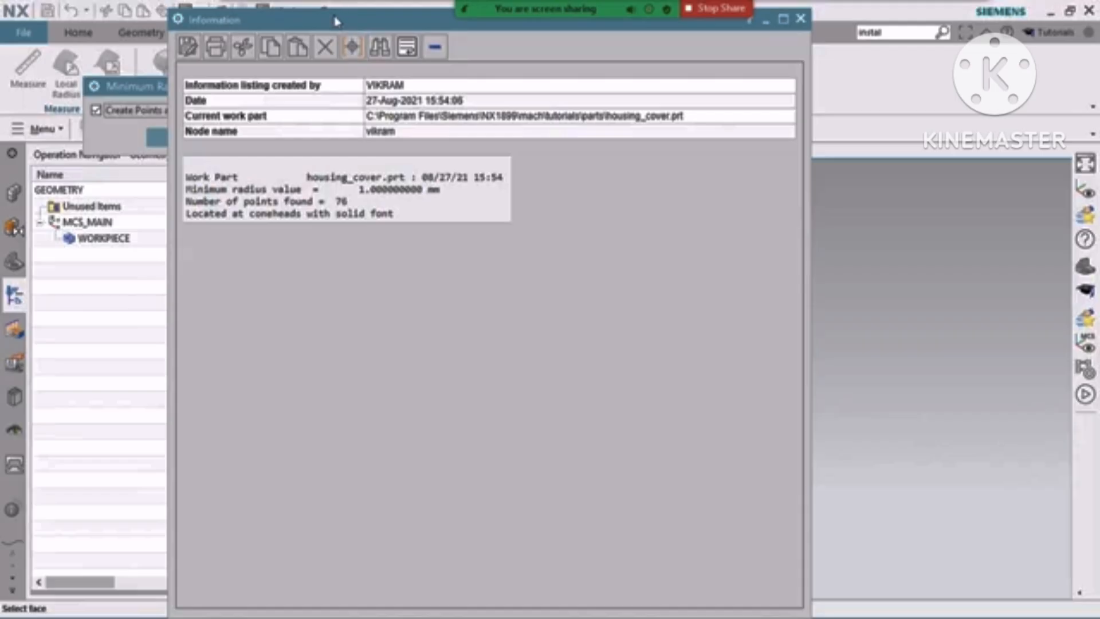
{"action": "left_click_drag", "start_coordinate": [336, 24], "coordinate": [461, 70]}
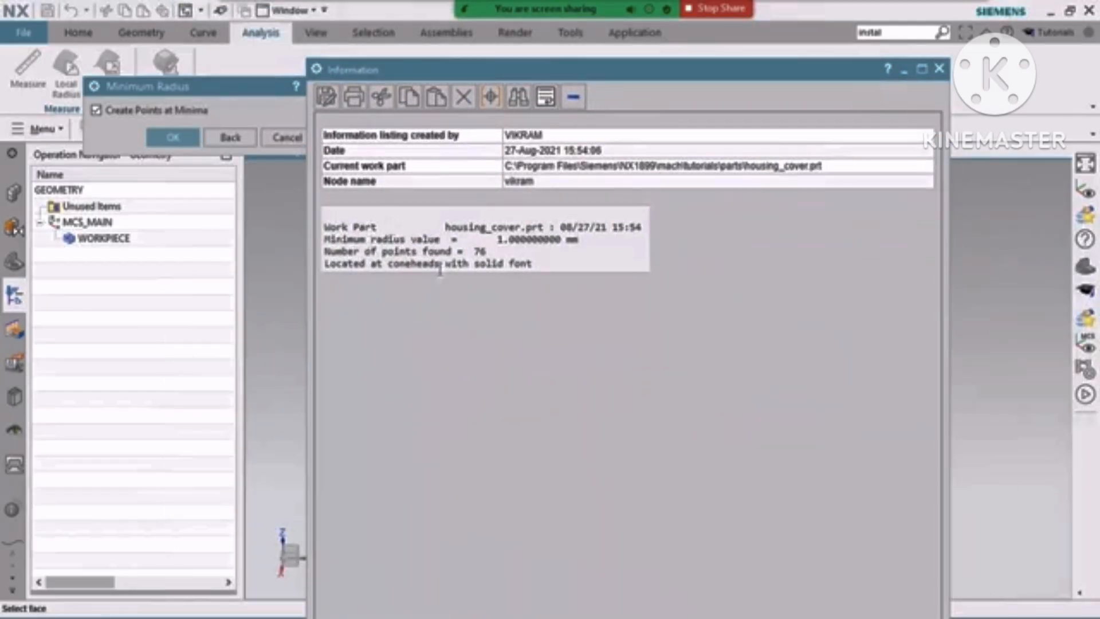
{"action": "left_click_drag", "start_coordinate": [489, 239], "coordinate": [569, 247]}
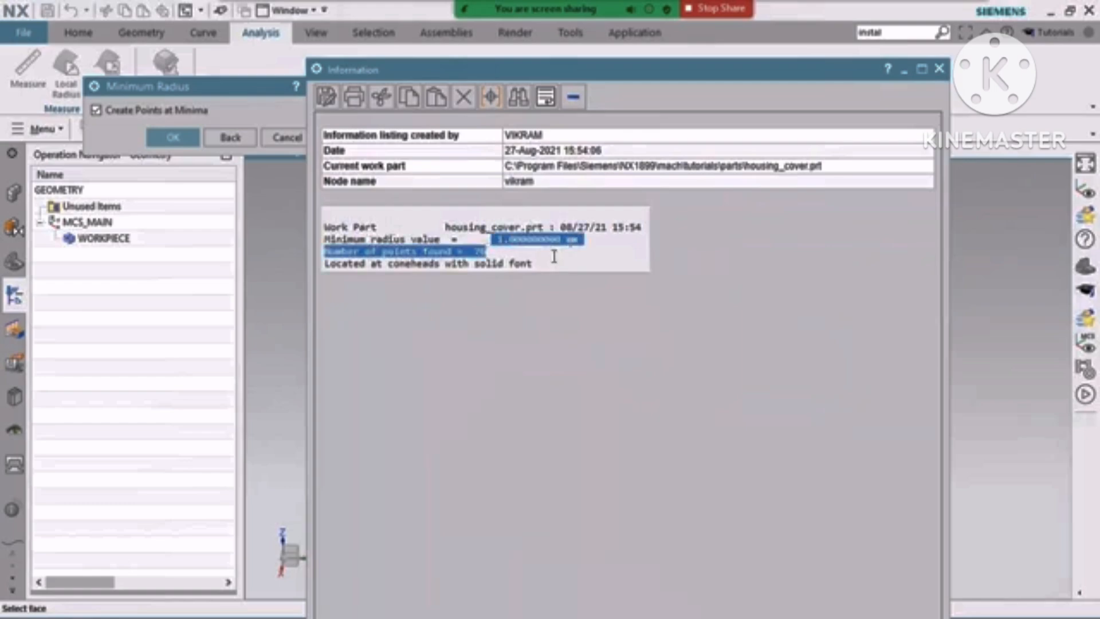
- Examine the minimum radius value and number of points in the report, close it, disable Create Points at Minima and close the analysis
{"action": "left_click", "coordinate": [516, 247]}
{"action": "left_click_drag", "start_coordinate": [488, 239], "coordinate": [575, 241]}
{"action": "left_click", "coordinate": [482, 239]}
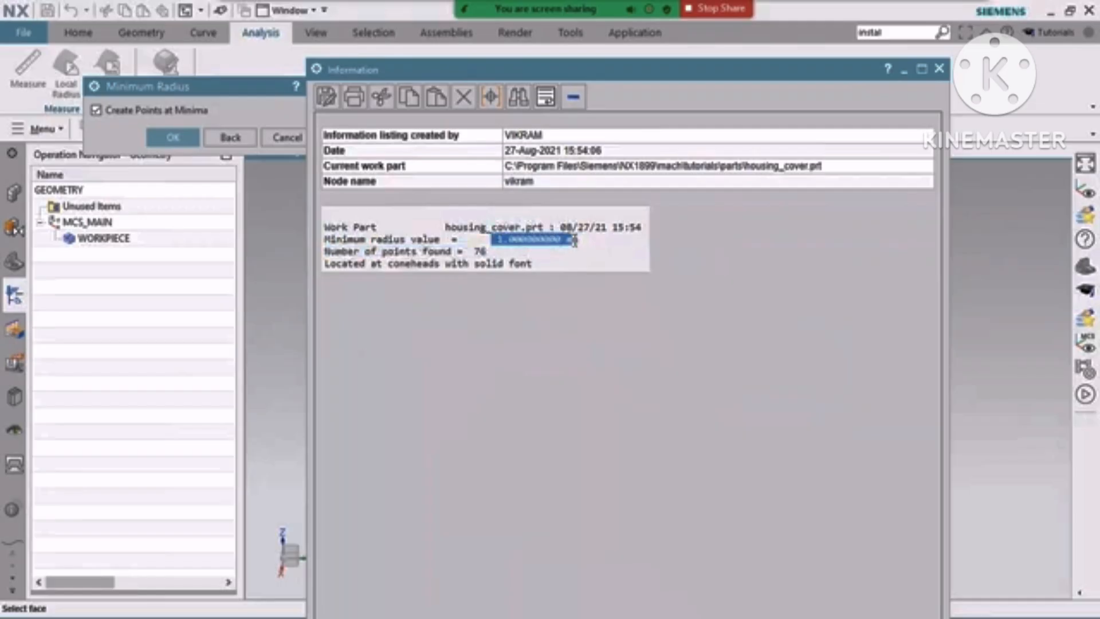
{"action": "left_click", "coordinate": [495, 252]}
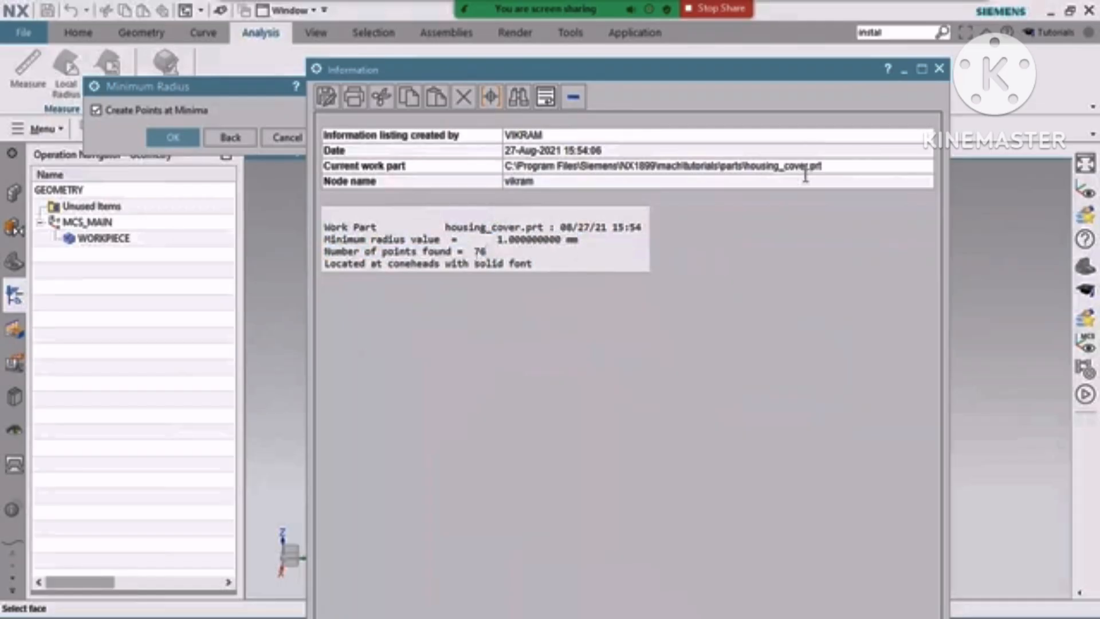
{"action": "left_click", "coordinate": [939, 69]}
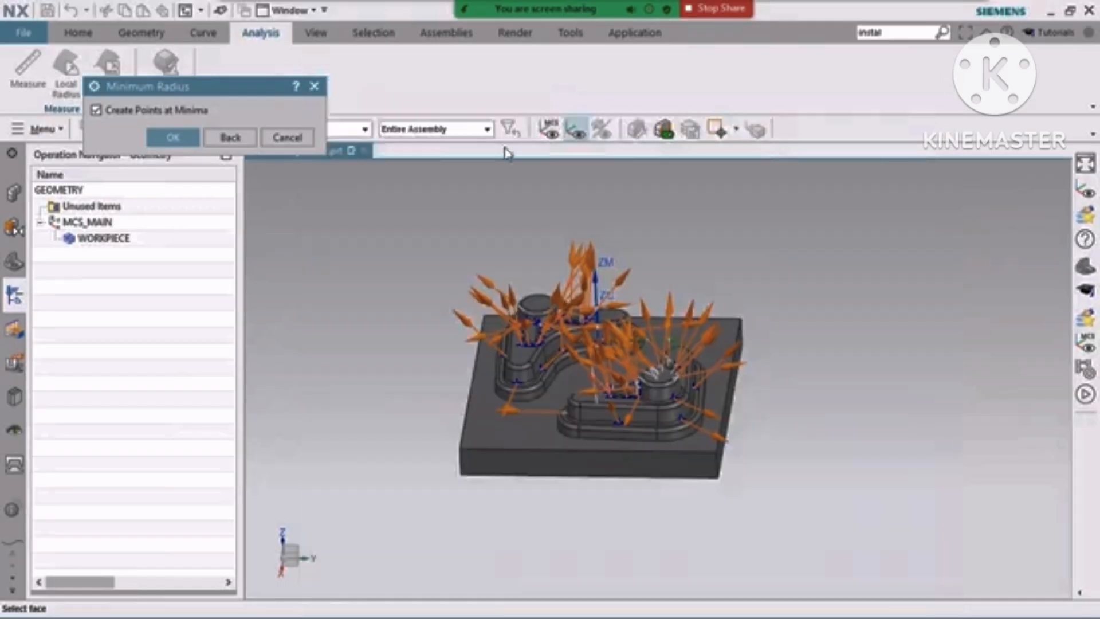
{"action": "left_click", "coordinate": [114, 110]}
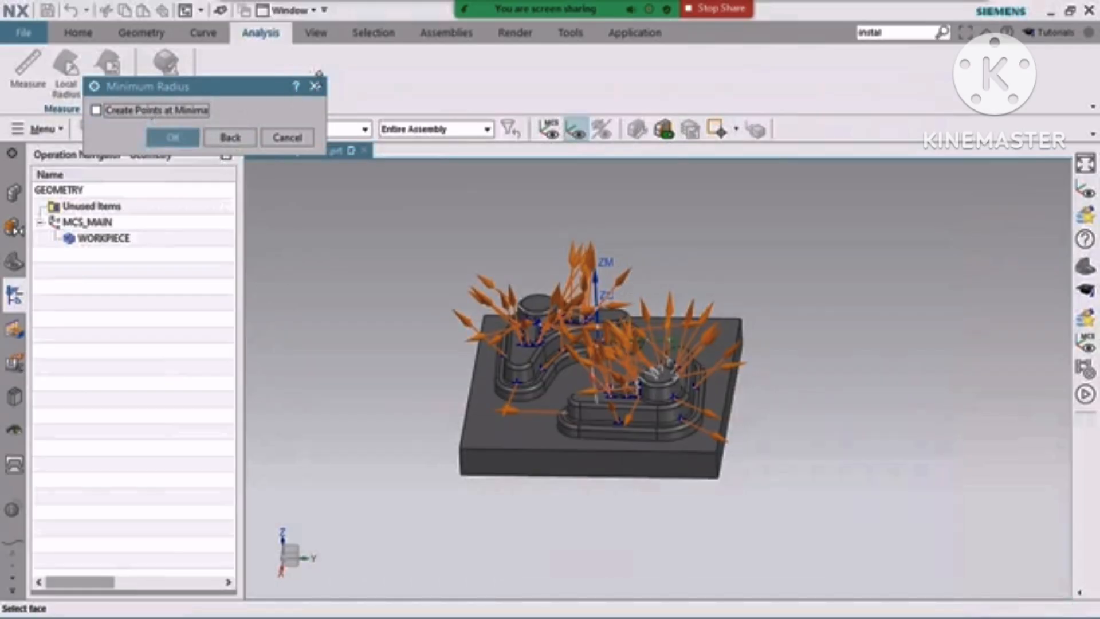
{"action": "left_click", "coordinate": [314, 86]}
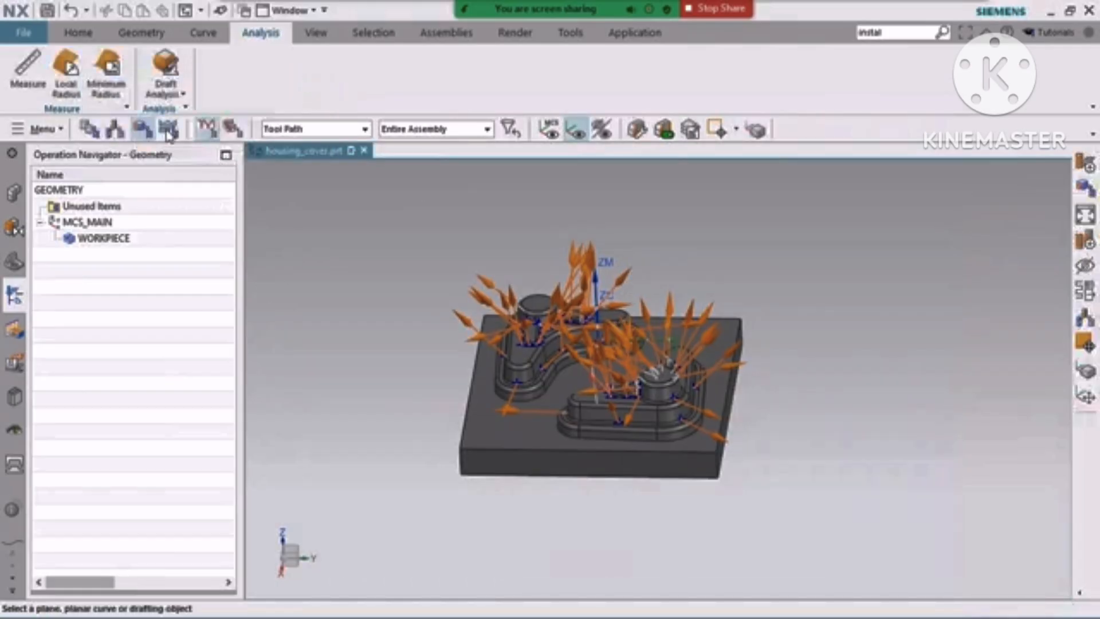
- Rerun the Minimum Radius analysis with Create Points at Minima on all faces of both raised shapes, examine the reported radius, and close the analysis
{"action": "left_click", "coordinate": [106, 66]}
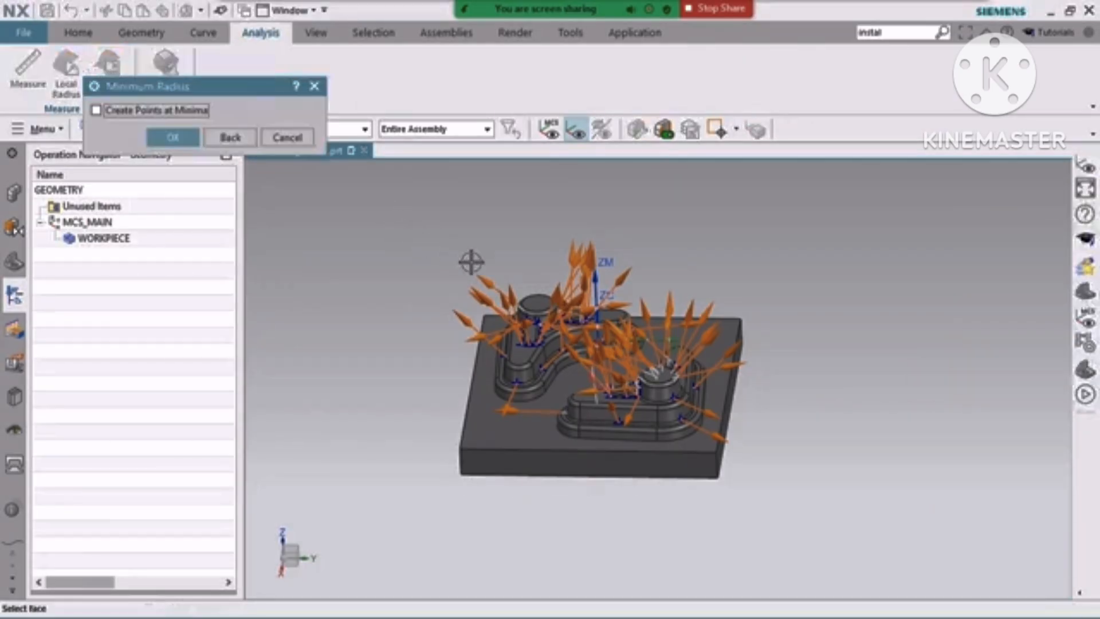
{"action": "left_click", "coordinate": [97, 110]}
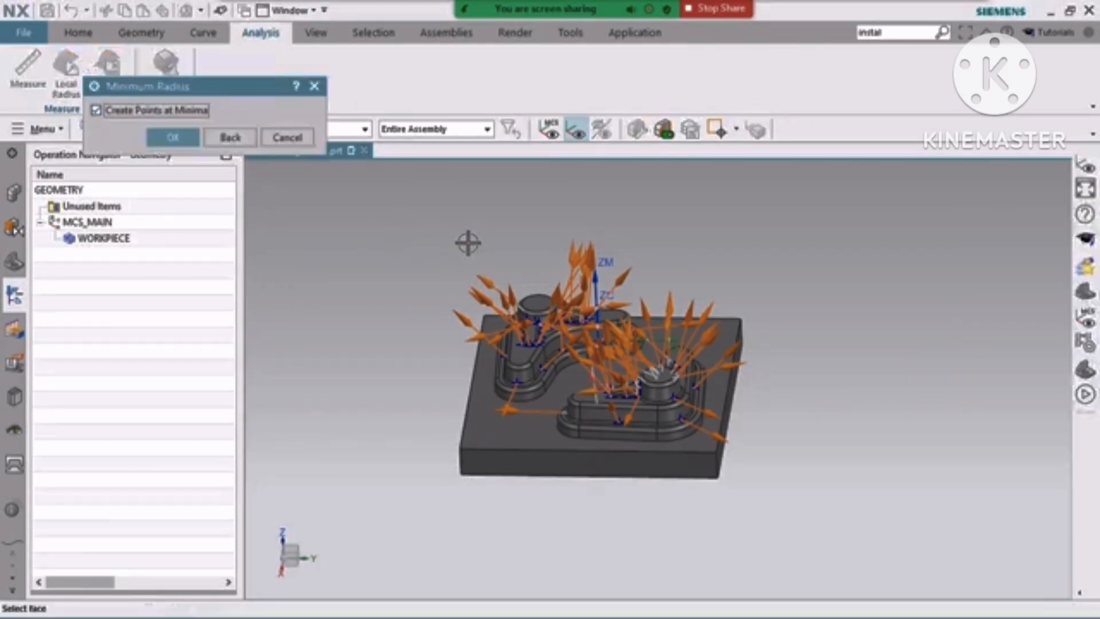
{"action": "left_click_drag", "start_coordinate": [468, 243], "coordinate": [769, 462]}
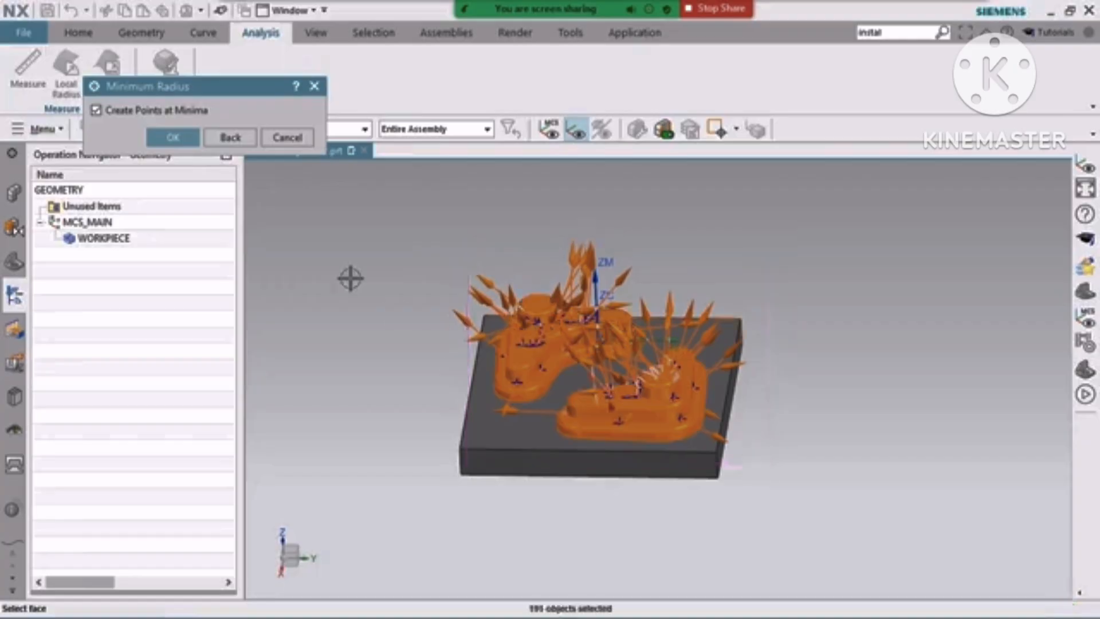
{"action": "left_click", "coordinate": [178, 137]}
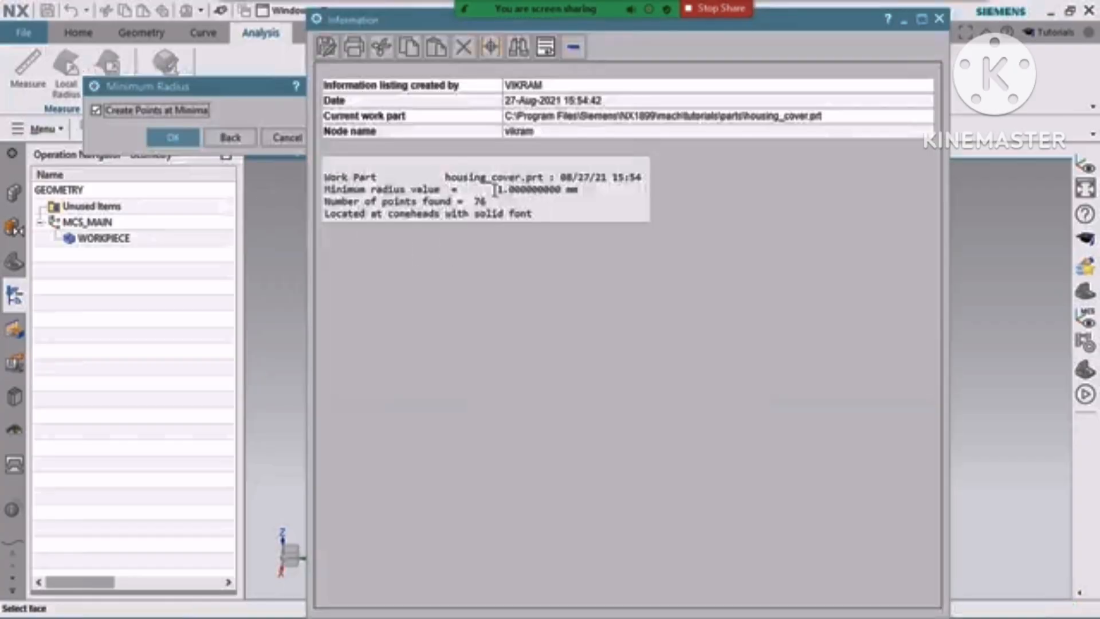
{"action": "left_click_drag", "start_coordinate": [483, 189], "coordinate": [587, 192]}
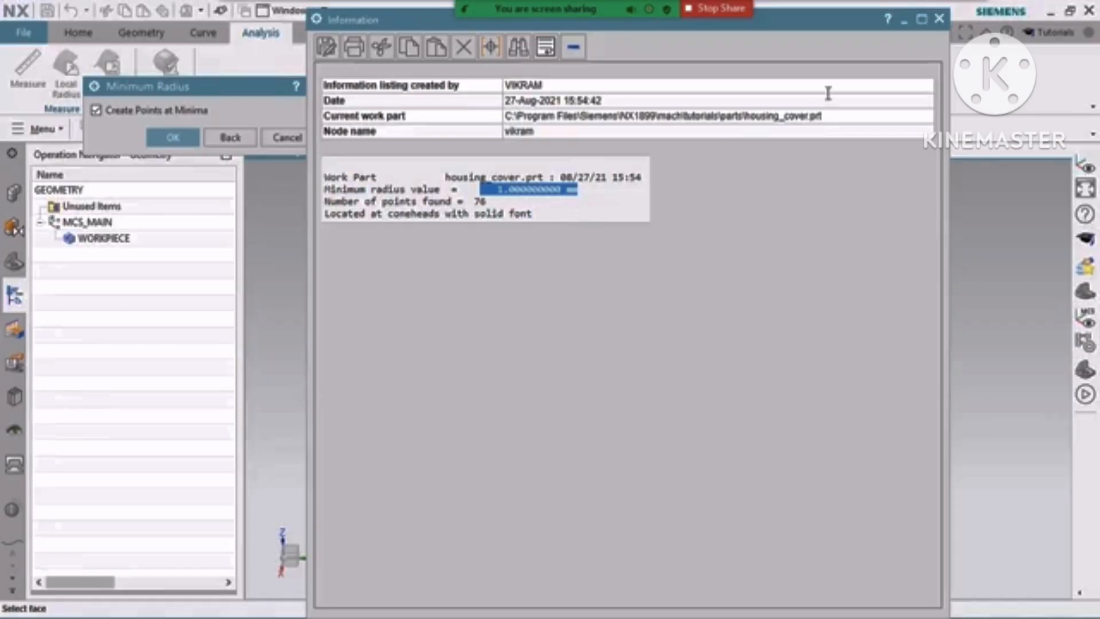
{"action": "left_click", "coordinate": [939, 18]}
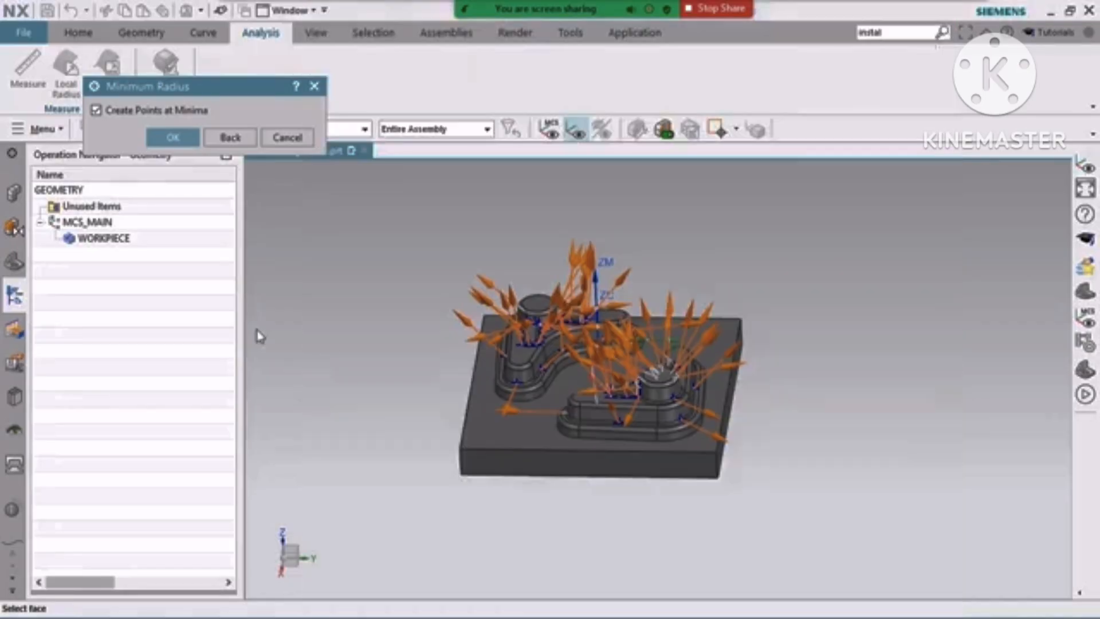
{"action": "left_click", "coordinate": [291, 138]}
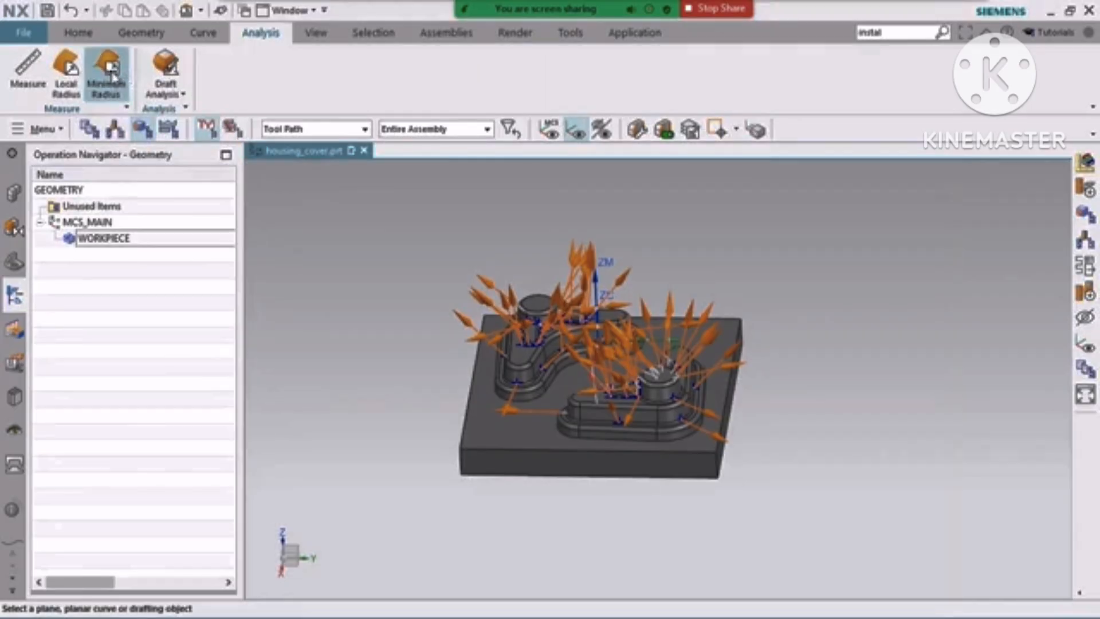
- Measure the local radius at the lower tier's corner blend, the boss's top blend and the edge around the boss's base
{"action": "left_click", "coordinate": [69, 68]}
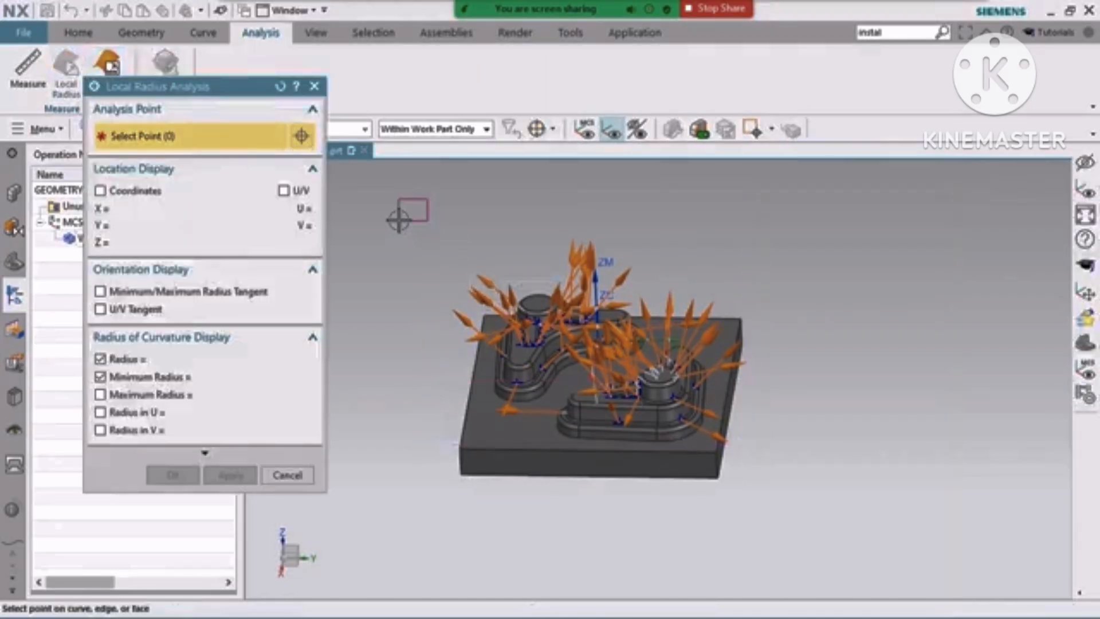
{"action": "scroll", "coordinate": [662, 421], "scroll_direction": "up", "scroll_amount": 5}
{"action": "scroll", "coordinate": [661, 421], "scroll_direction": "down", "scroll_amount": 2}
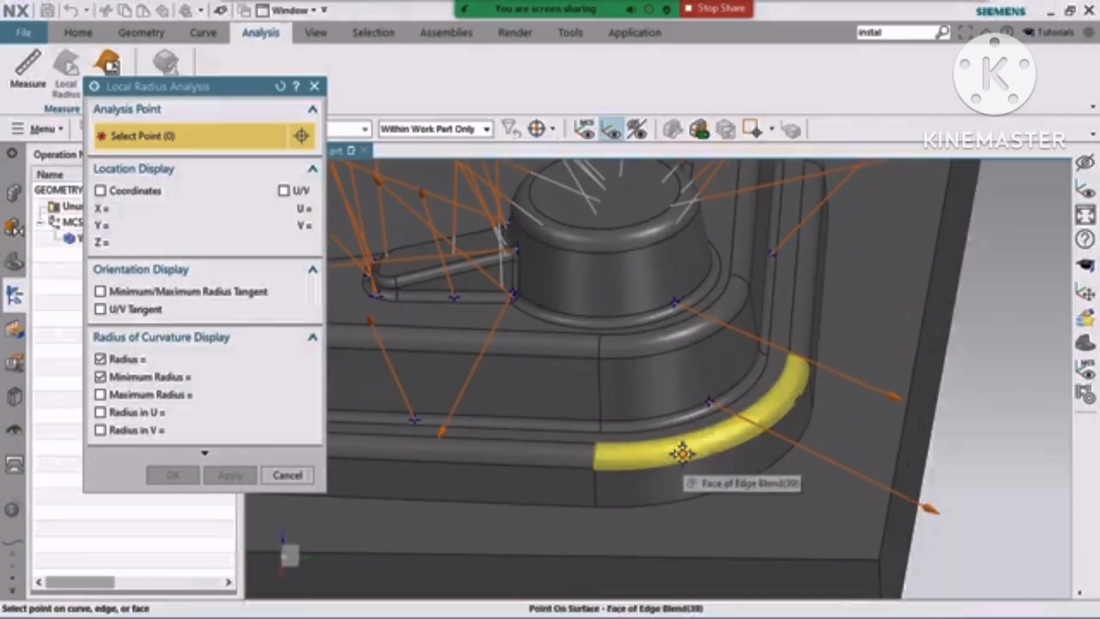
{"action": "left_click", "coordinate": [696, 449]}
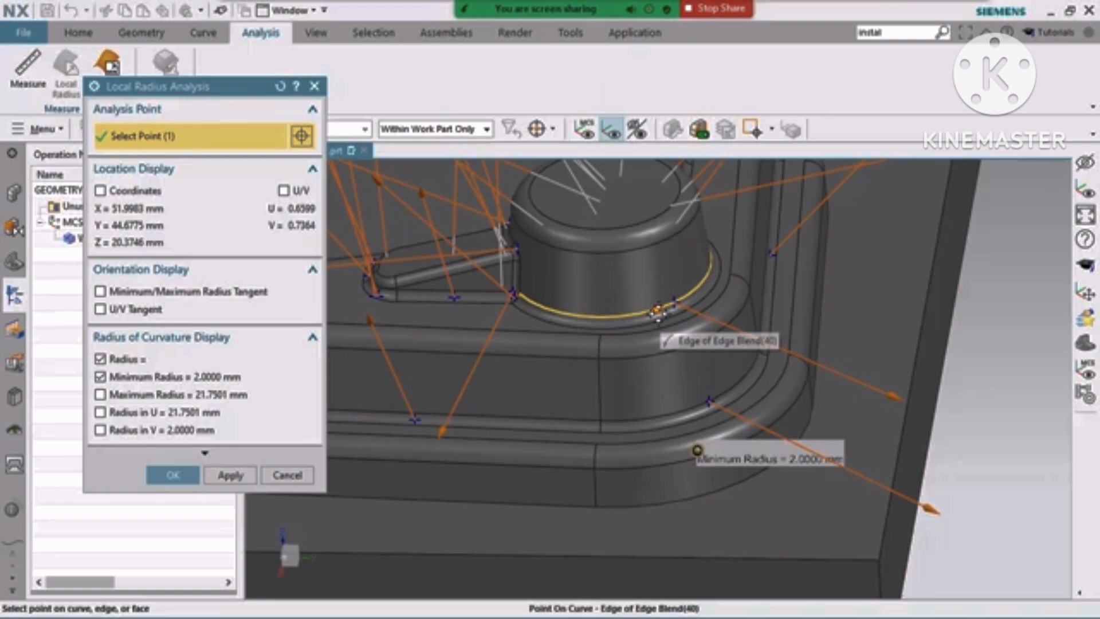
{"action": "left_click", "coordinate": [645, 232]}
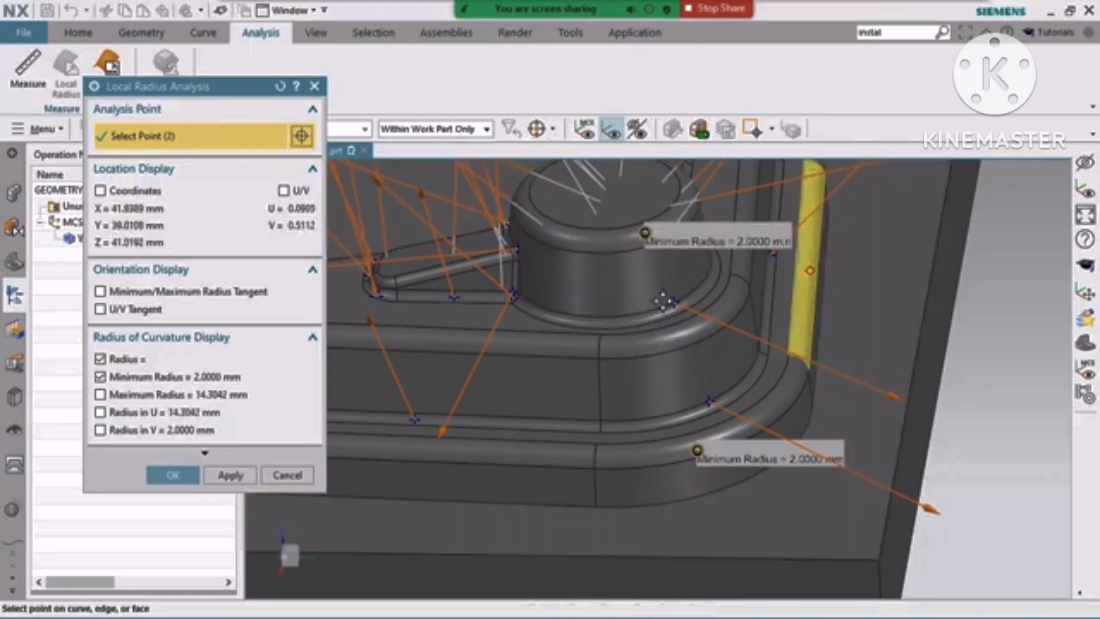
{"action": "left_click", "coordinate": [647, 311]}
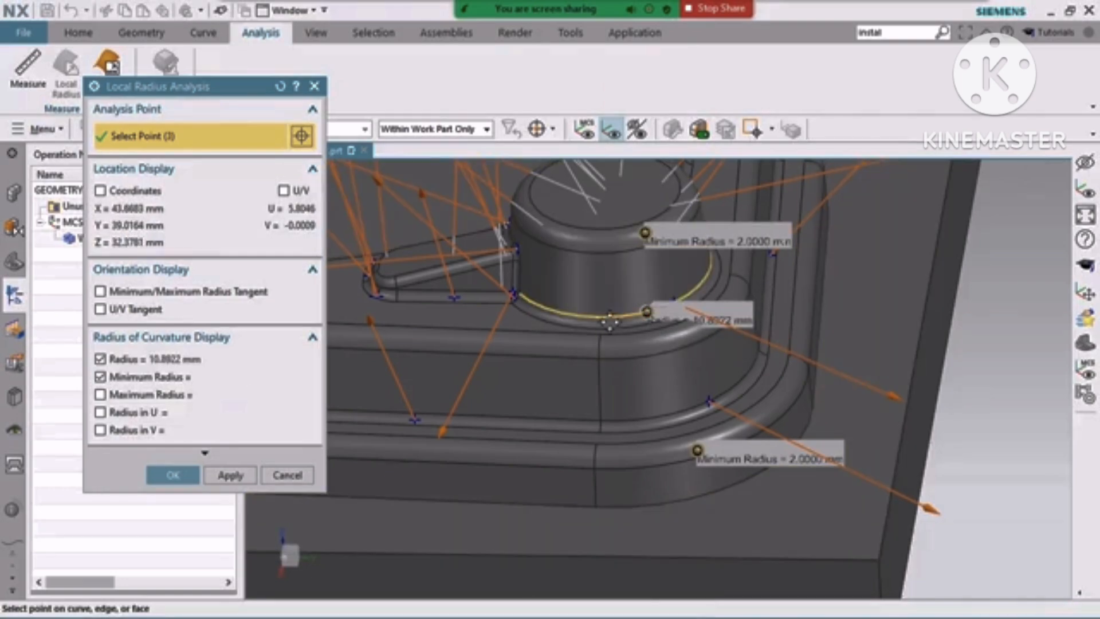
- Add local radius analysis points at the small blend around the boss's base and on the boss's side wall
{"action": "scroll", "coordinate": [609, 322], "scroll_direction": "up", "scroll_amount": 5}
{"action": "left_click", "coordinate": [619, 309]}
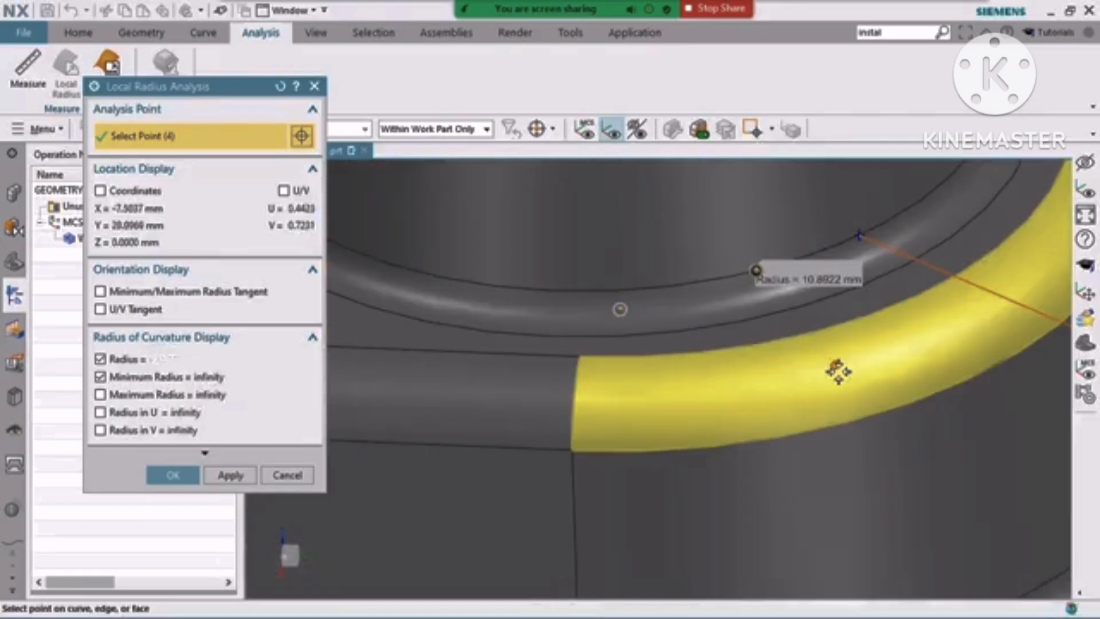
{"action": "scroll", "coordinate": [709, 359], "scroll_direction": "down", "scroll_amount": 5}
{"action": "left_click", "coordinate": [692, 297]}
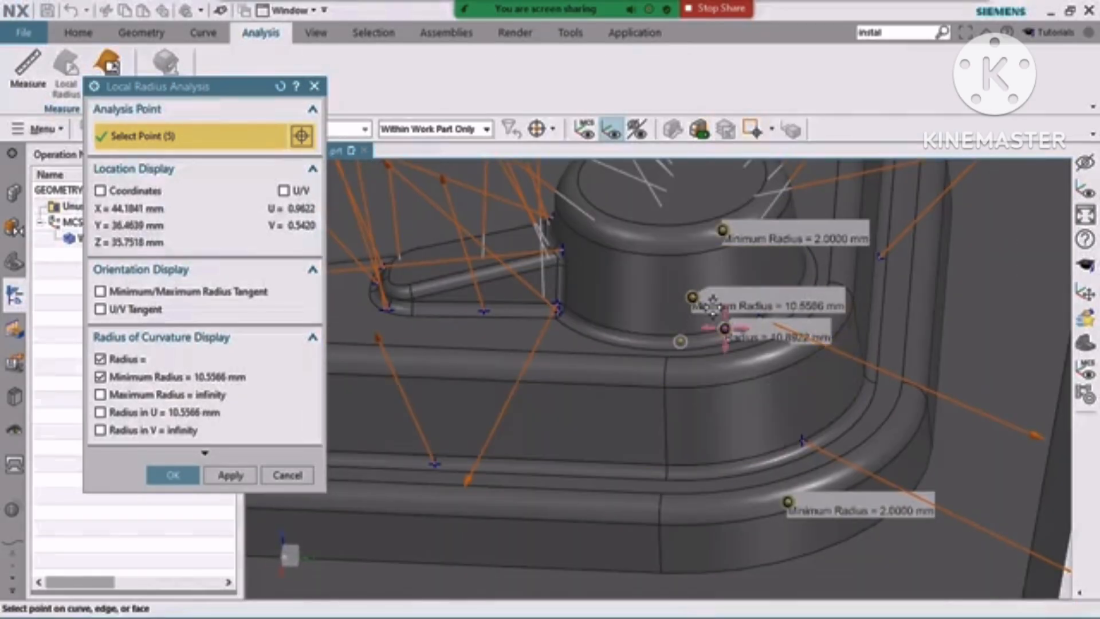
- Measure the local radius of the small recess's blend and the upper and lower tier blends, inspect the readings, and close the analysis
{"action": "scroll", "coordinate": [798, 446], "scroll_direction": "down", "scroll_amount": 4}
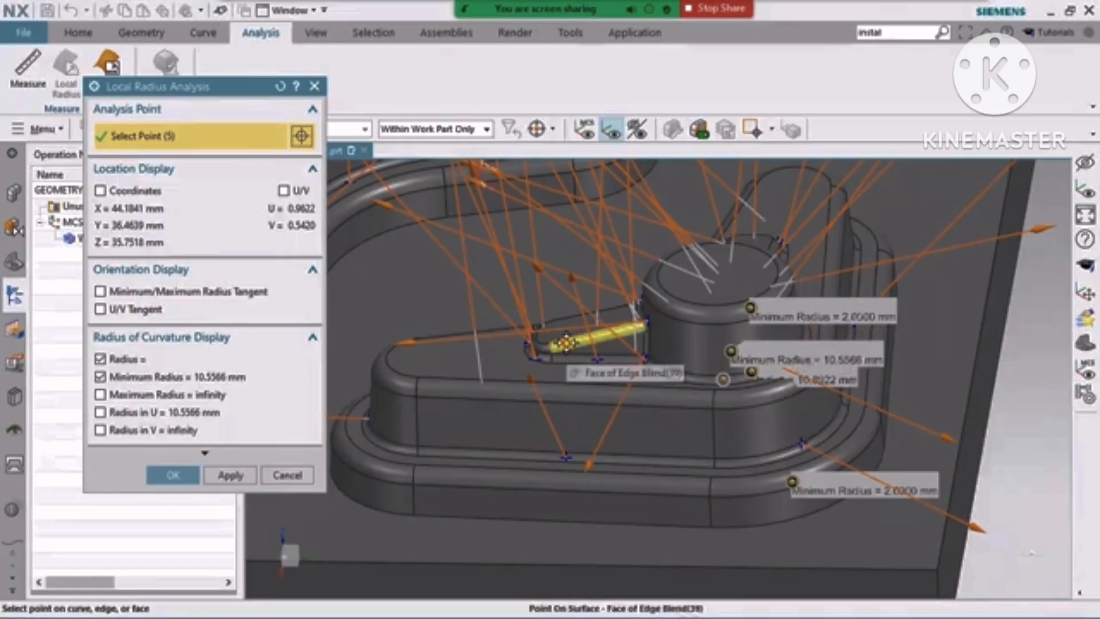
{"action": "left_click", "coordinate": [566, 343]}
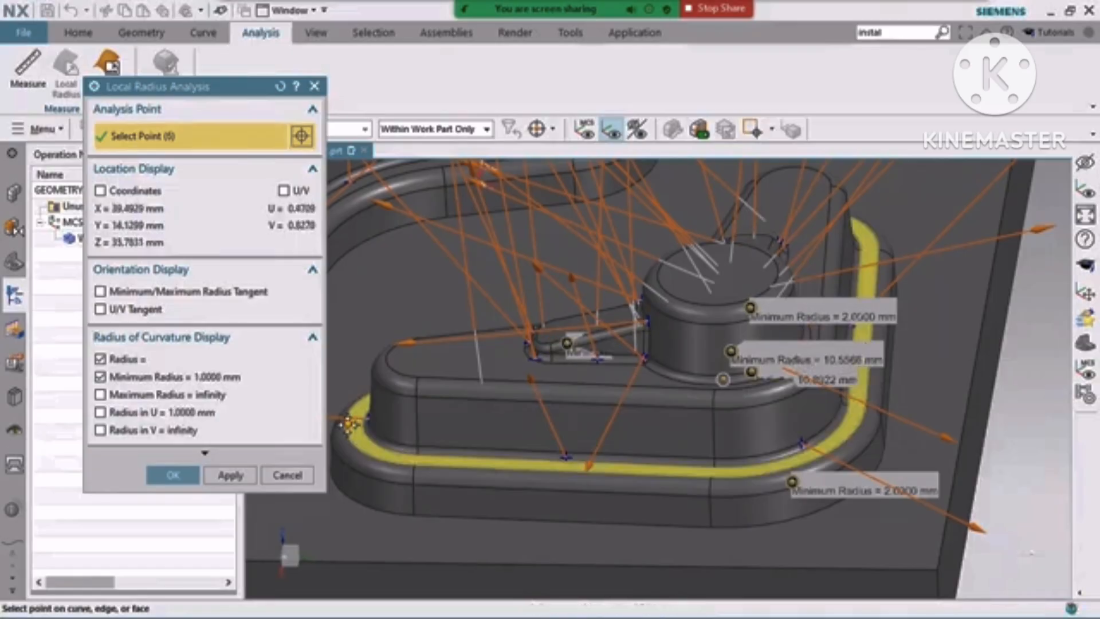
{"action": "left_click", "coordinate": [839, 231]}
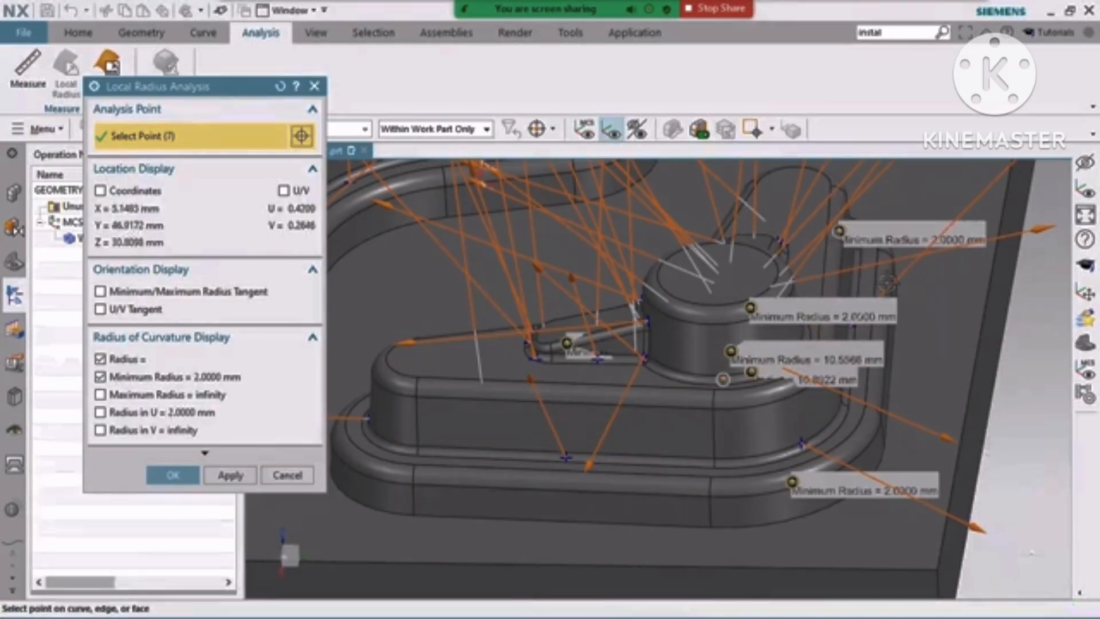
{"action": "left_click", "coordinate": [867, 428]}
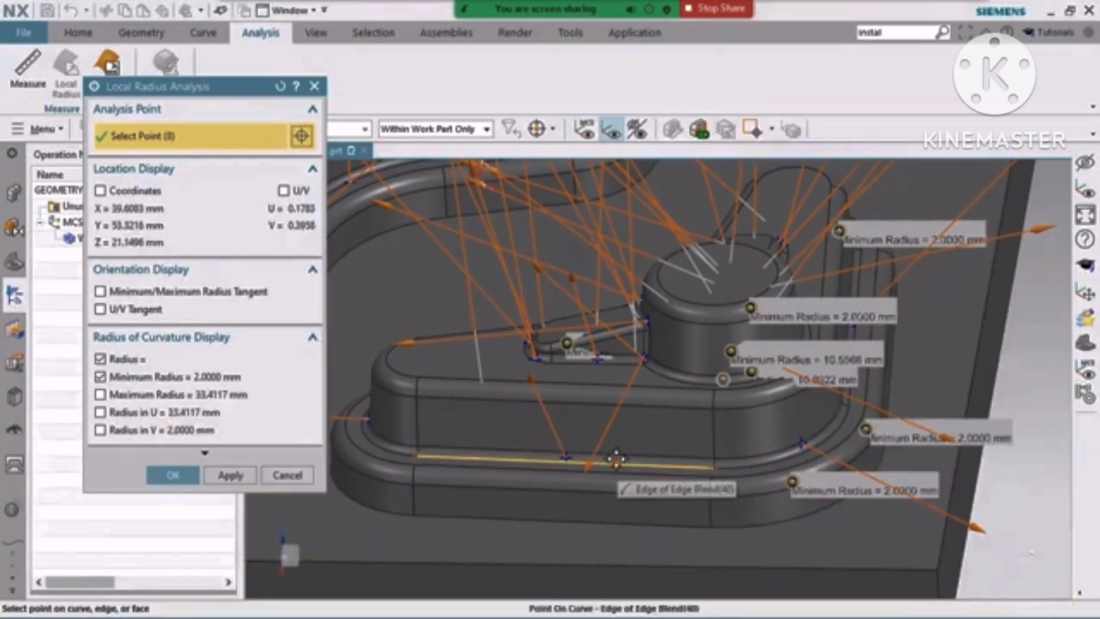
{"action": "scroll", "coordinate": [616, 459], "scroll_direction": "up", "scroll_amount": 3}
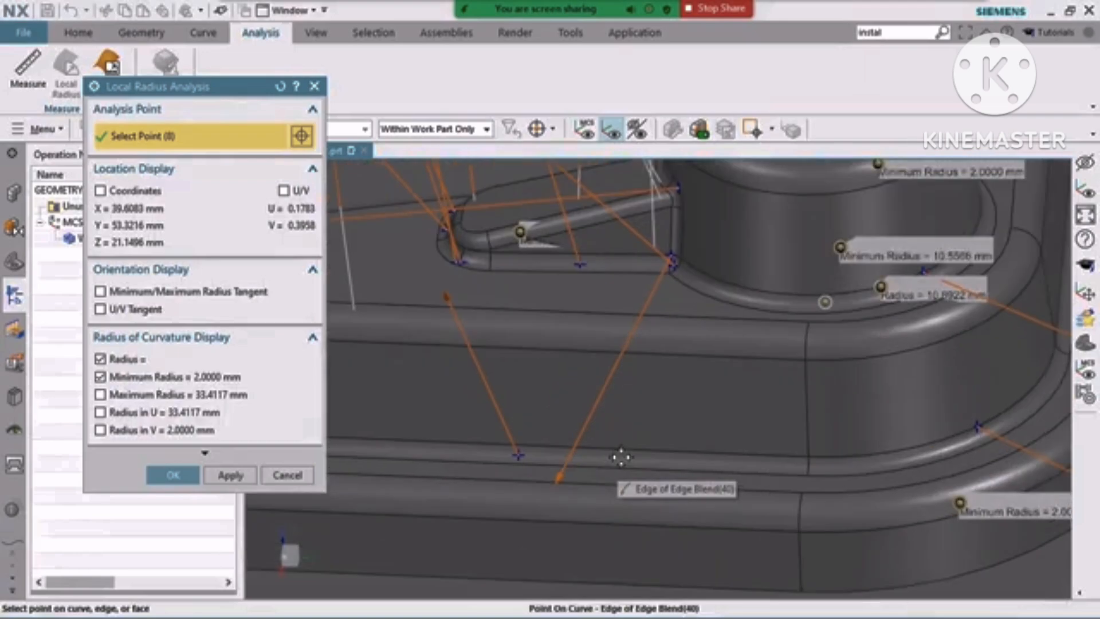
{"action": "scroll", "coordinate": [623, 456], "scroll_direction": "down", "scroll_amount": 5}
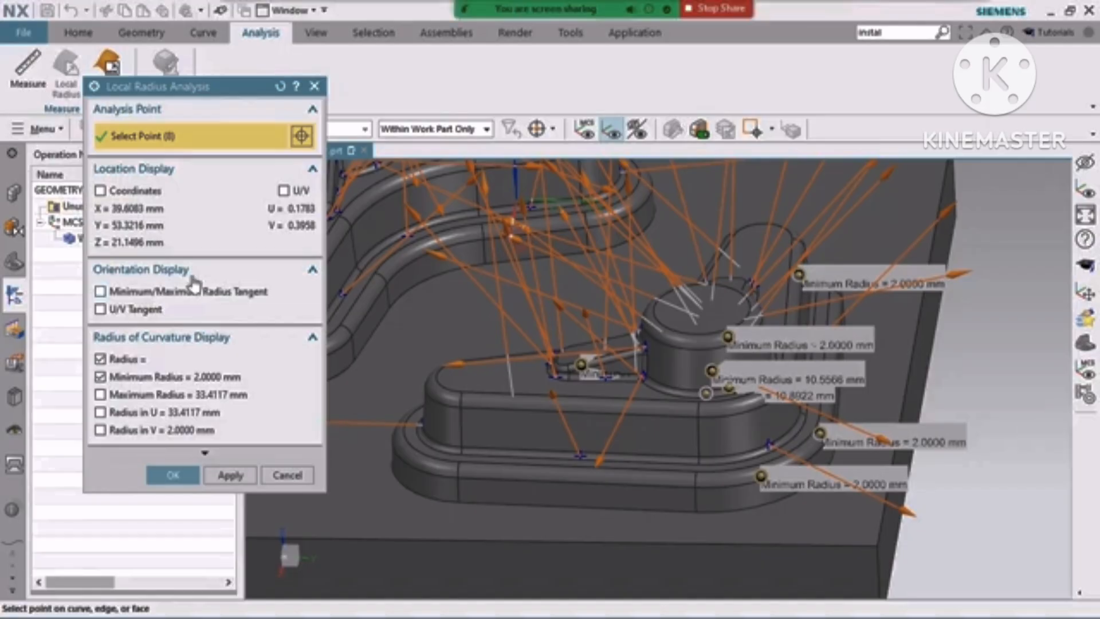
{"action": "left_click", "coordinate": [287, 477]}
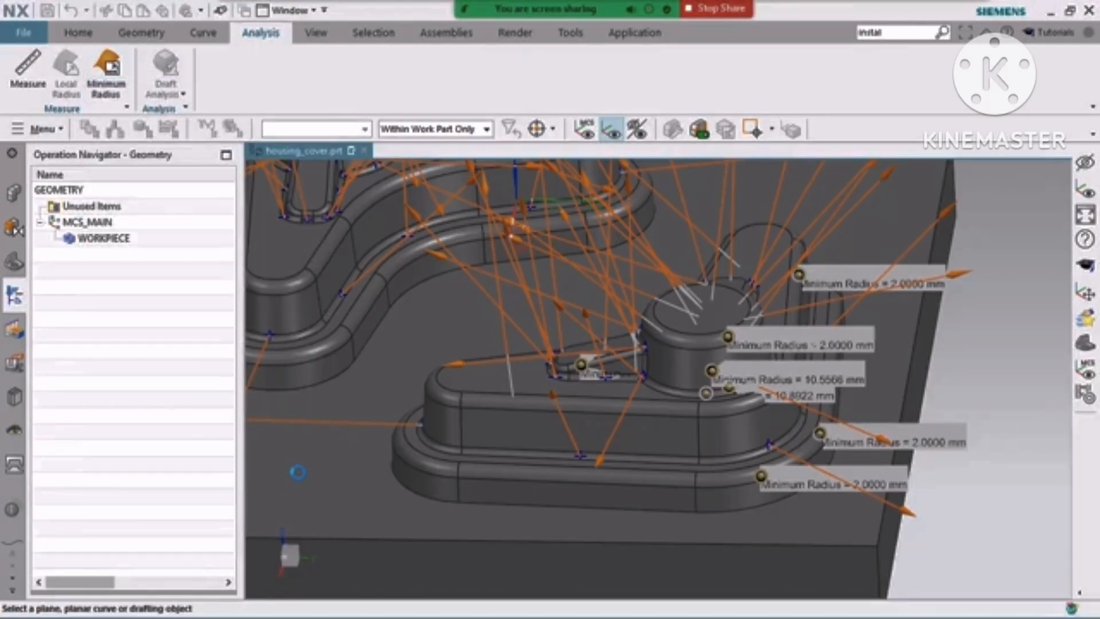
- Examine the minimum radius points marked on both raised shapes, and briefly check the Minimum Radius options
{"action": "scroll", "coordinate": [817, 464], "scroll_direction": "down", "scroll_amount": 4}
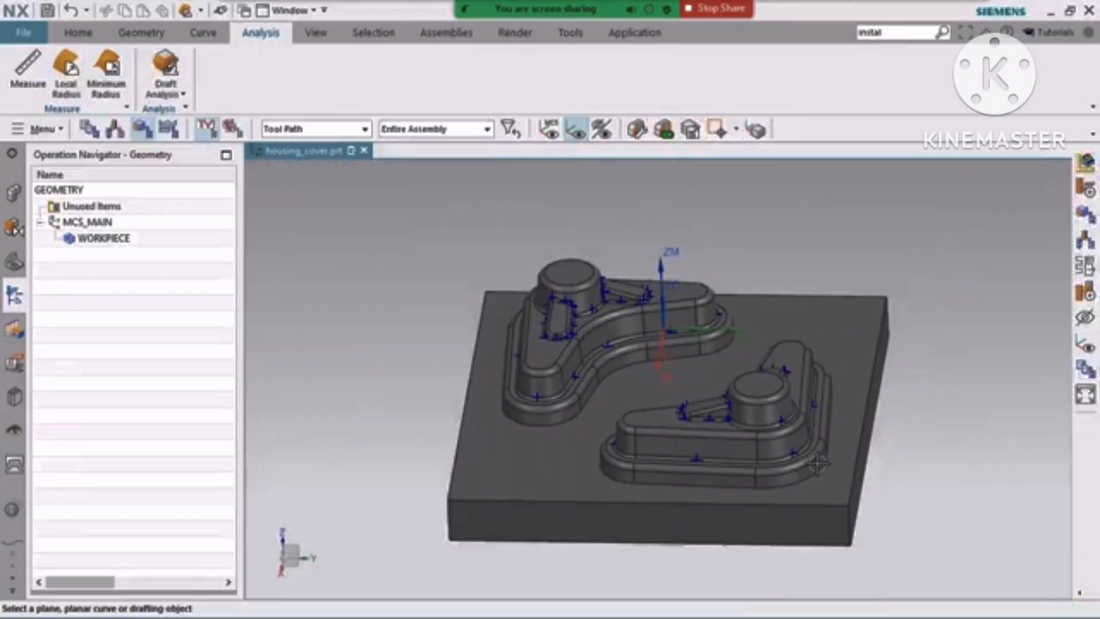
{"action": "scroll", "coordinate": [817, 464], "scroll_direction": "up", "scroll_amount": 2}
{"action": "scroll", "coordinate": [558, 403], "scroll_direction": "up", "scroll_amount": 2}
{"action": "scroll", "coordinate": [558, 403], "scroll_direction": "down", "scroll_amount": 3}
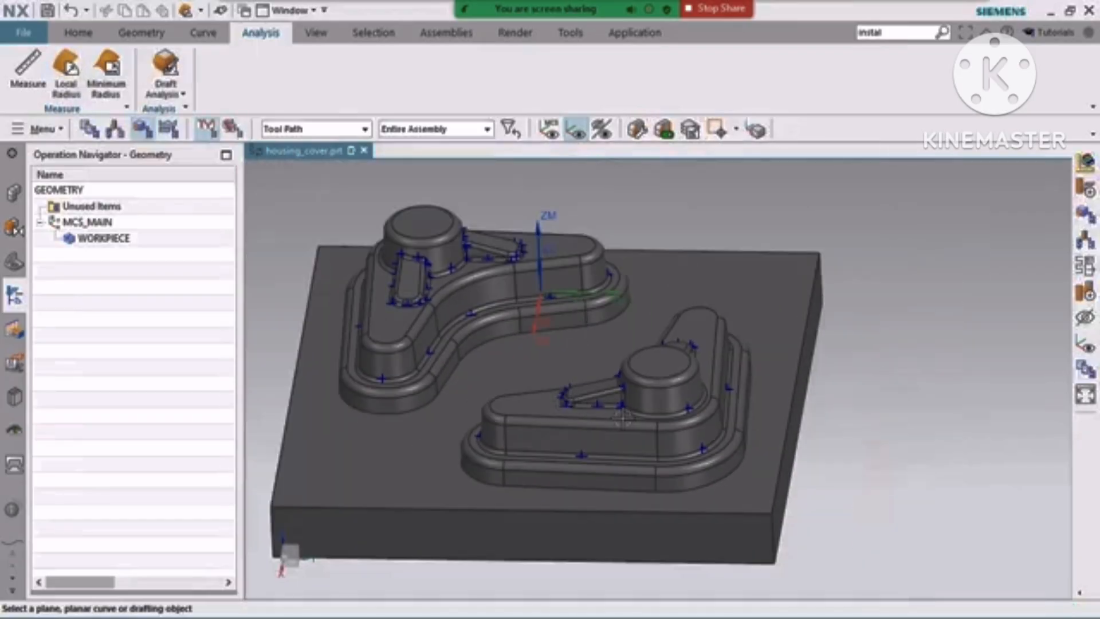
{"action": "scroll", "coordinate": [642, 427], "scroll_direction": "up", "scroll_amount": 2}
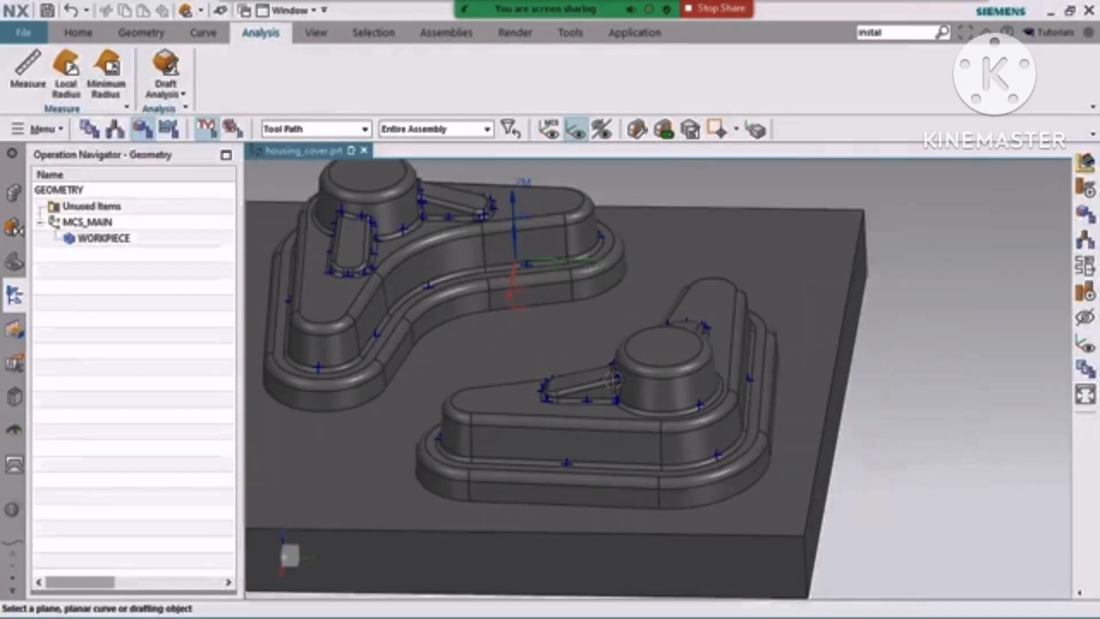
{"action": "scroll", "coordinate": [624, 372], "scroll_direction": "up", "scroll_amount": 3}
{"action": "scroll", "coordinate": [623, 373], "scroll_direction": "down", "scroll_amount": 5}
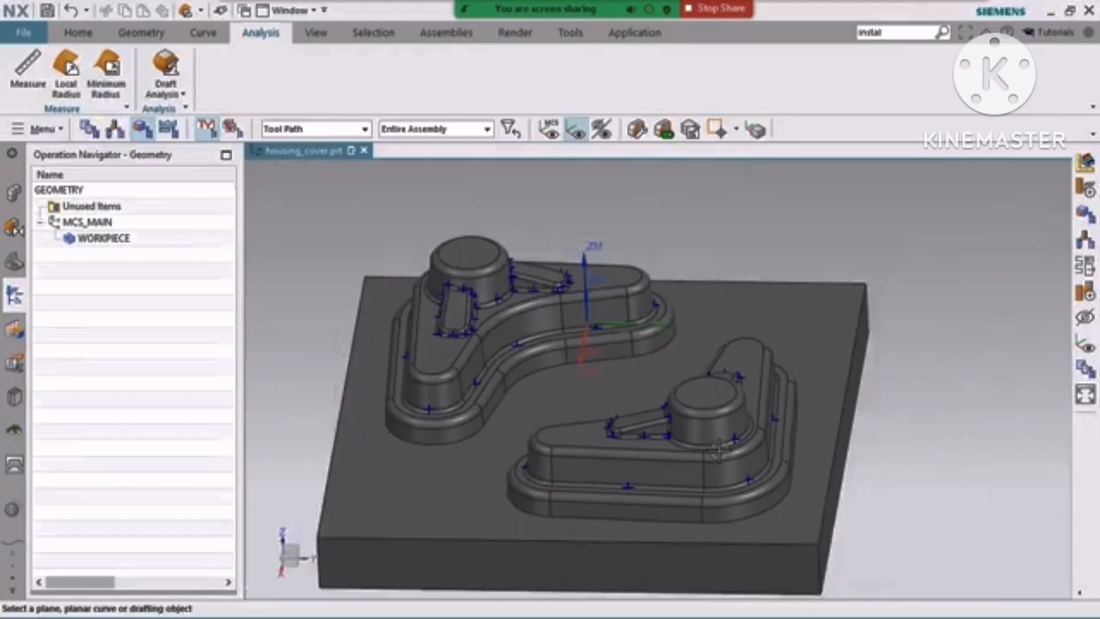
{"action": "scroll", "coordinate": [497, 295], "scroll_direction": "up", "scroll_amount": 2}
{"action": "scroll", "coordinate": [532, 293], "scroll_direction": "down", "scroll_amount": 3}
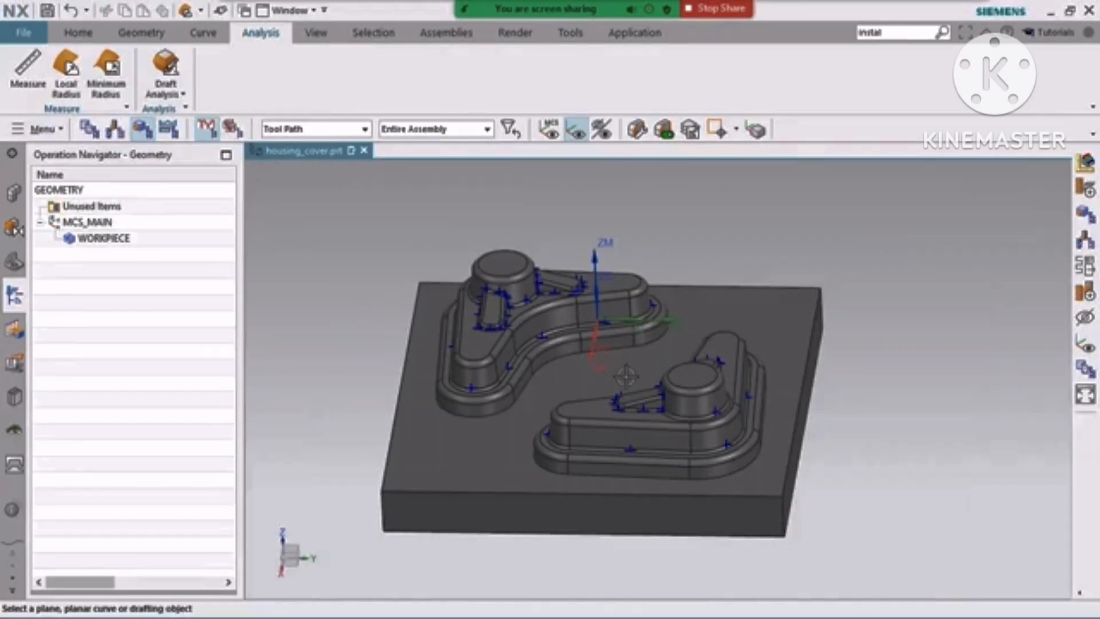
{"action": "scroll", "coordinate": [626, 376], "scroll_direction": "up", "scroll_amount": 2}
{"action": "scroll", "coordinate": [665, 363], "scroll_direction": "down", "scroll_amount": 2}
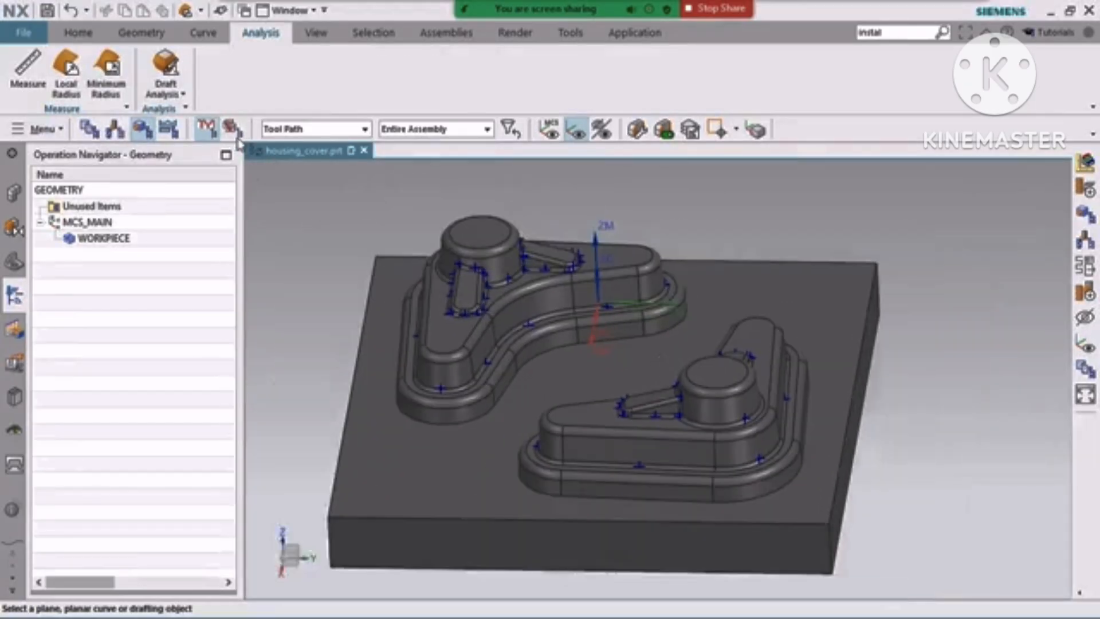
{"action": "left_click", "coordinate": [110, 68]}
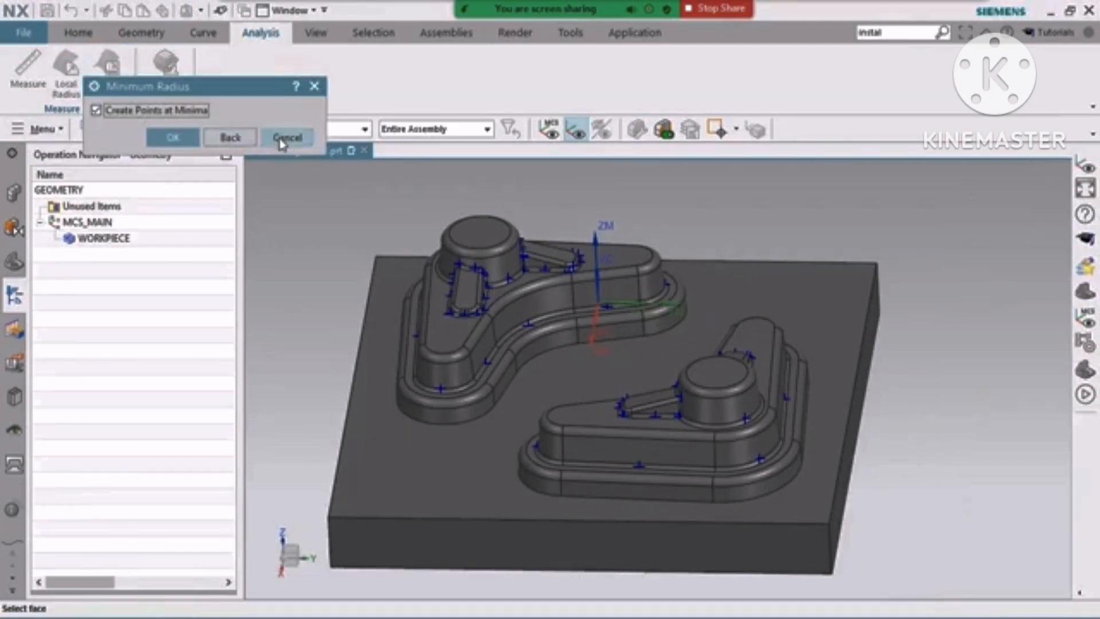
{"action": "left_click", "coordinate": [231, 137]}
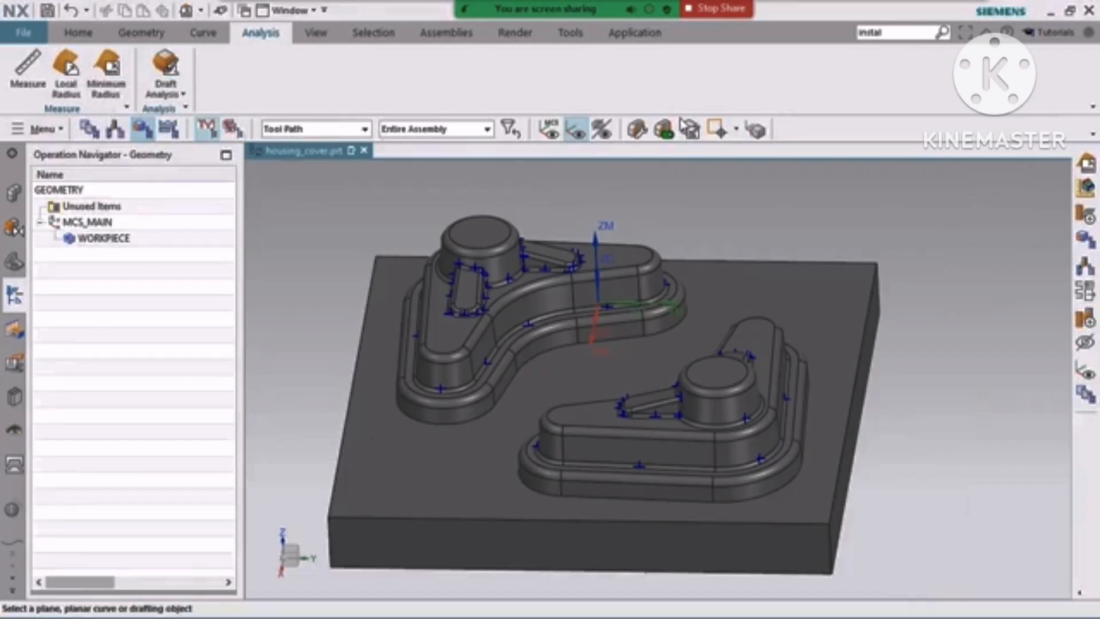
- Search the available commands for "maximum"
{"action": "double_click", "coordinate": [858, 32]}
{"action": "type", "text": "maximum"}
{"action": "key", "text": "Return"}
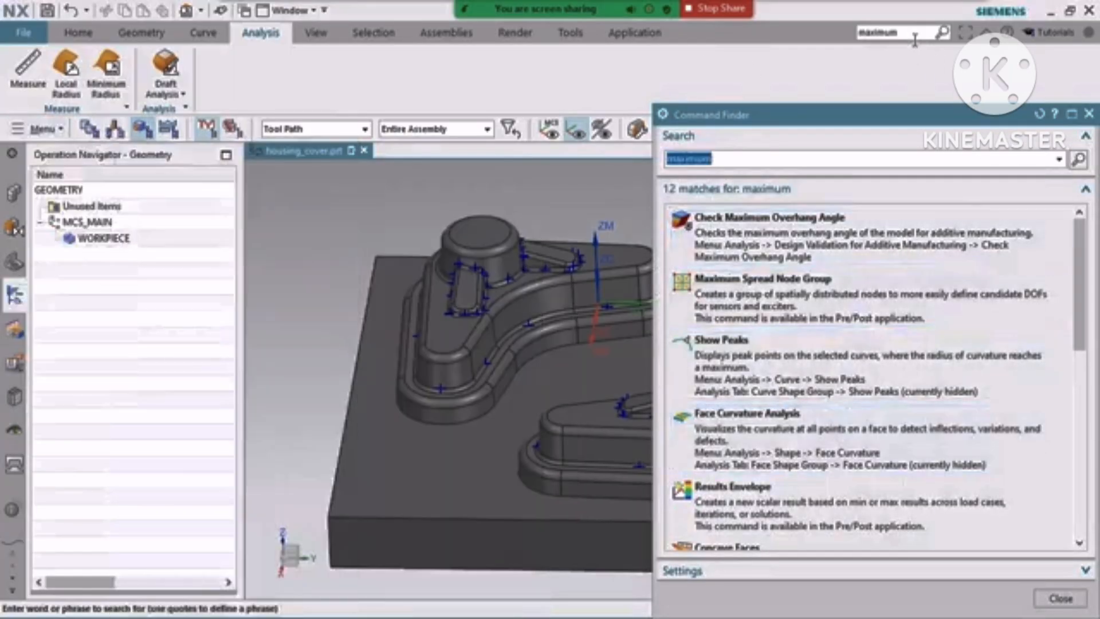
- Search the available commands for "maximum radius", look through the matches, and close the search
{"action": "left_click", "coordinate": [908, 34]}
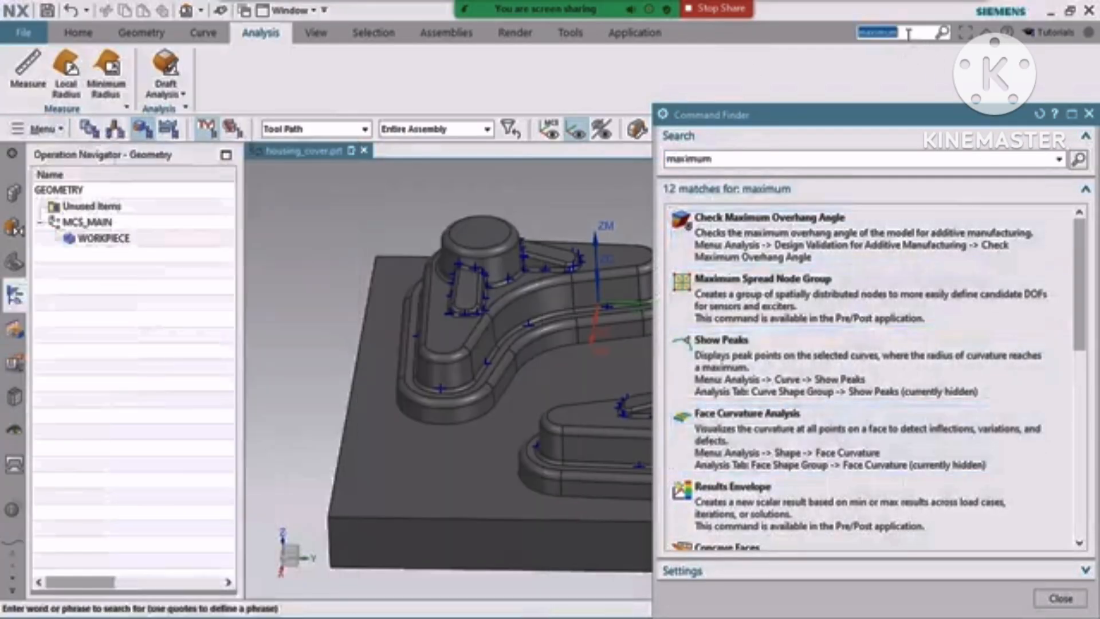
{"action": "left_click", "coordinate": [908, 33]}
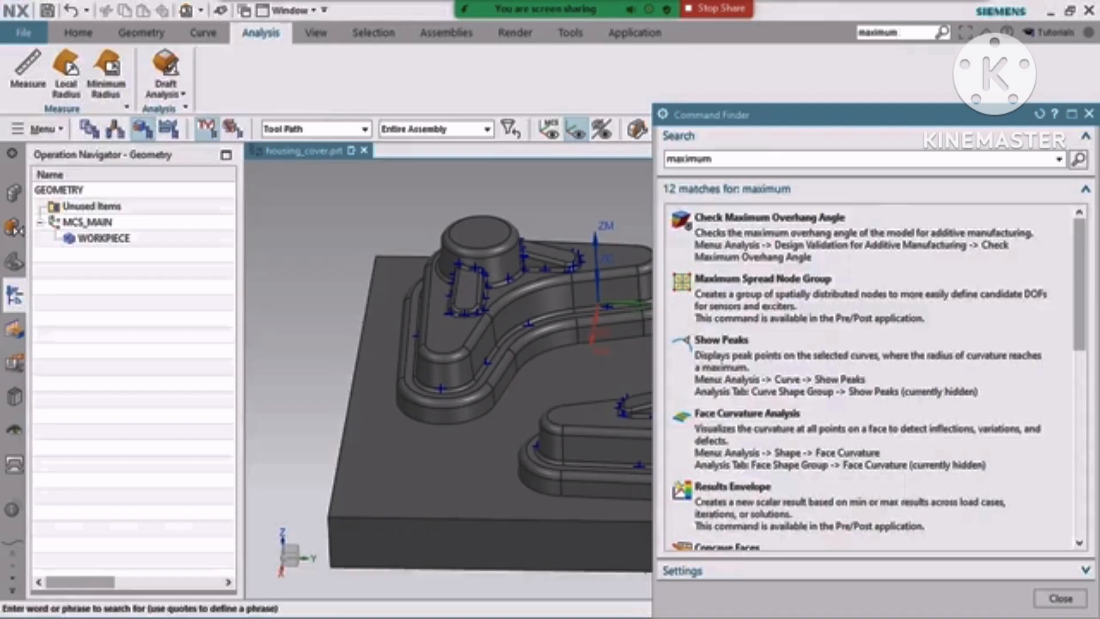
{"action": "type", "text": "radius"}
{"action": "key", "text": "Return"}
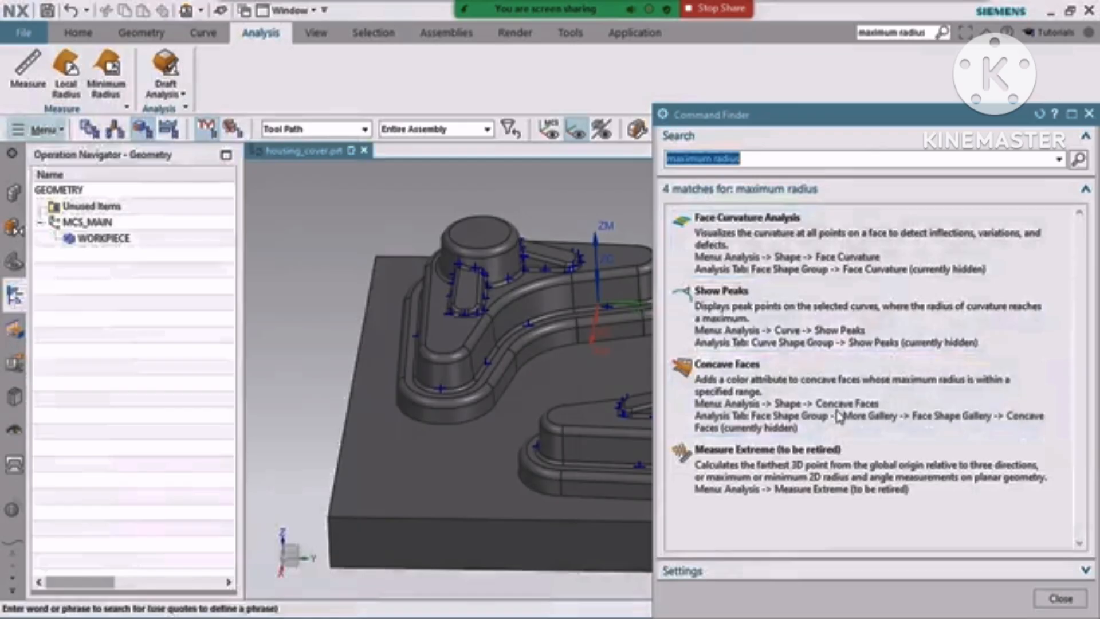
{"action": "mouse_move", "coordinate": [838, 418]}
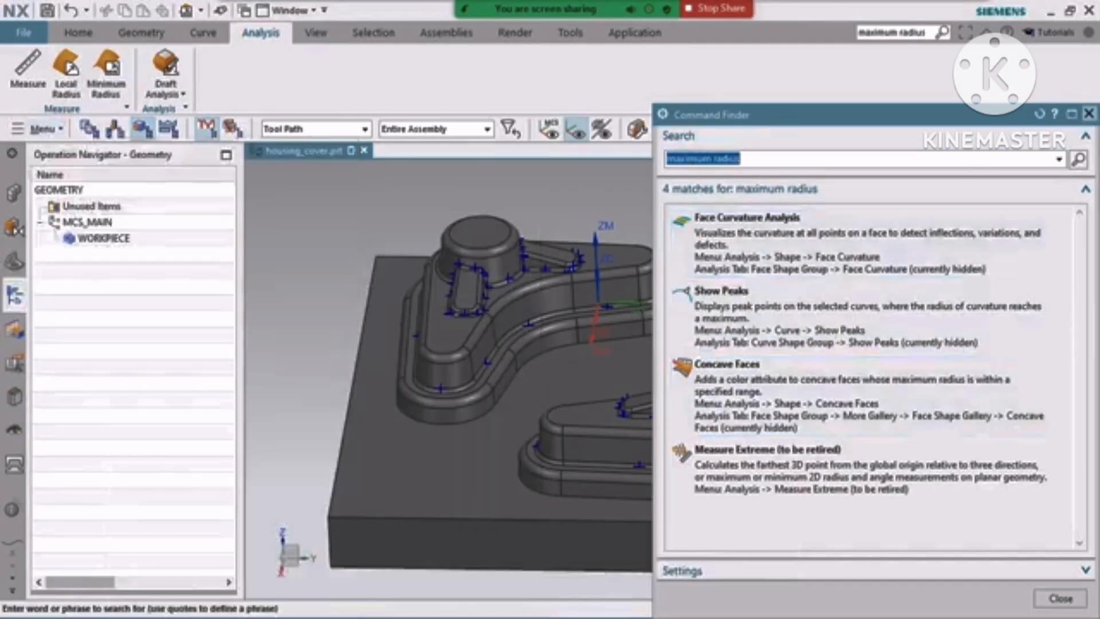
{"action": "left_click", "coordinate": [1089, 113]}
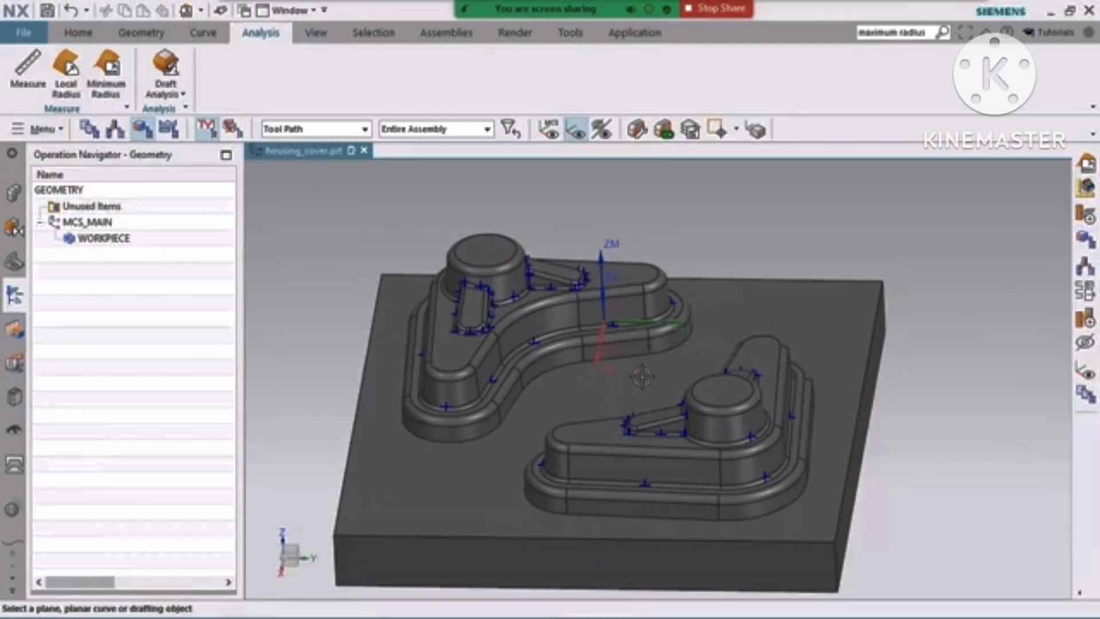
- Review the WORKPIECE geometry, offset and material settings, and close them
{"action": "scroll", "coordinate": [665, 451], "scroll_direction": "down", "scroll_amount": 2}
{"action": "left_click", "coordinate": [78, 33]}
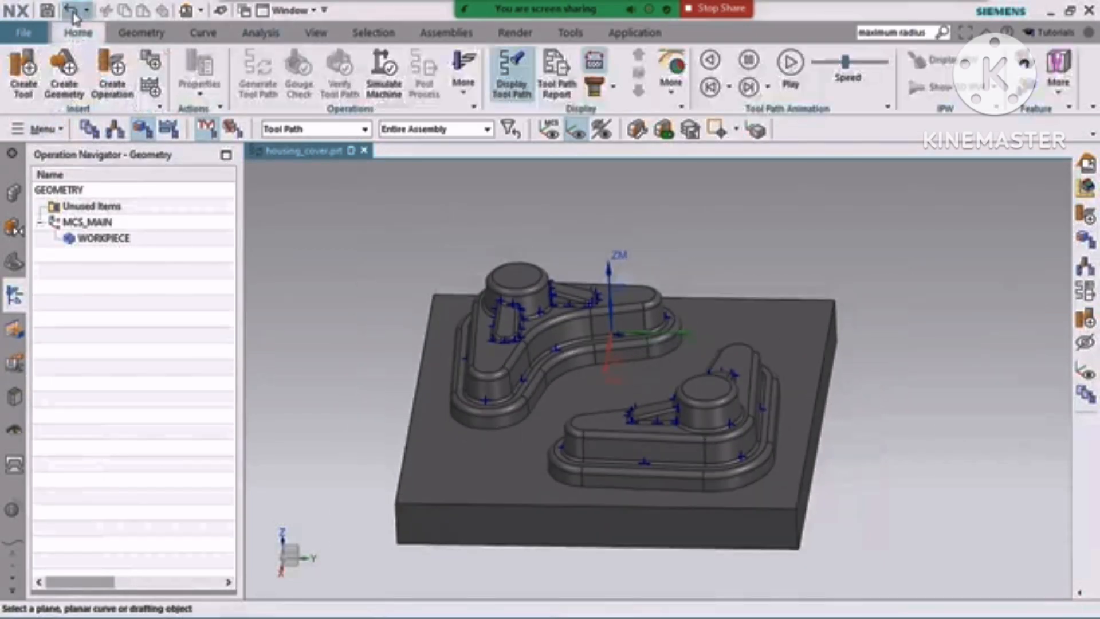
{"action": "left_click", "coordinate": [93, 239]}
{"action": "left_click", "coordinate": [99, 279]}
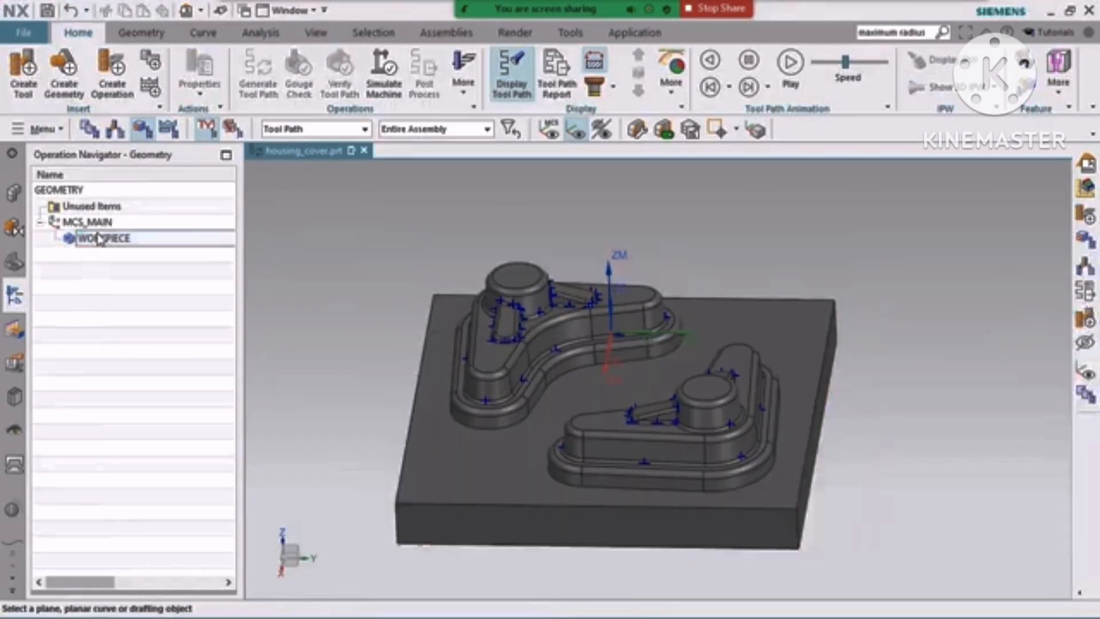
{"action": "double_click", "coordinate": [96, 233]}
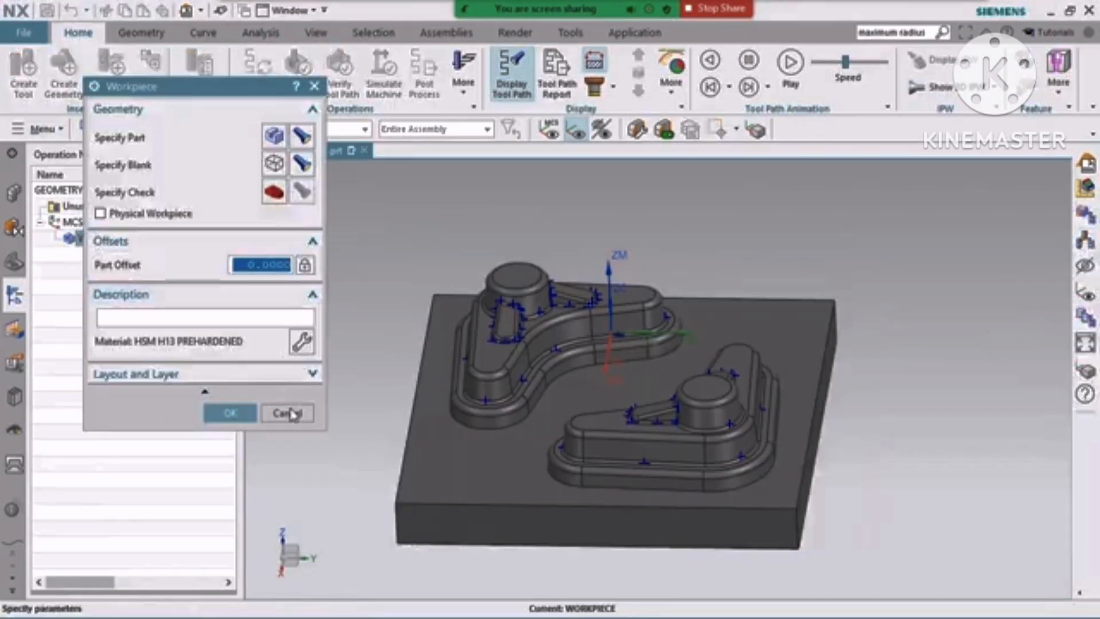
{"action": "left_click", "coordinate": [252, 414]}
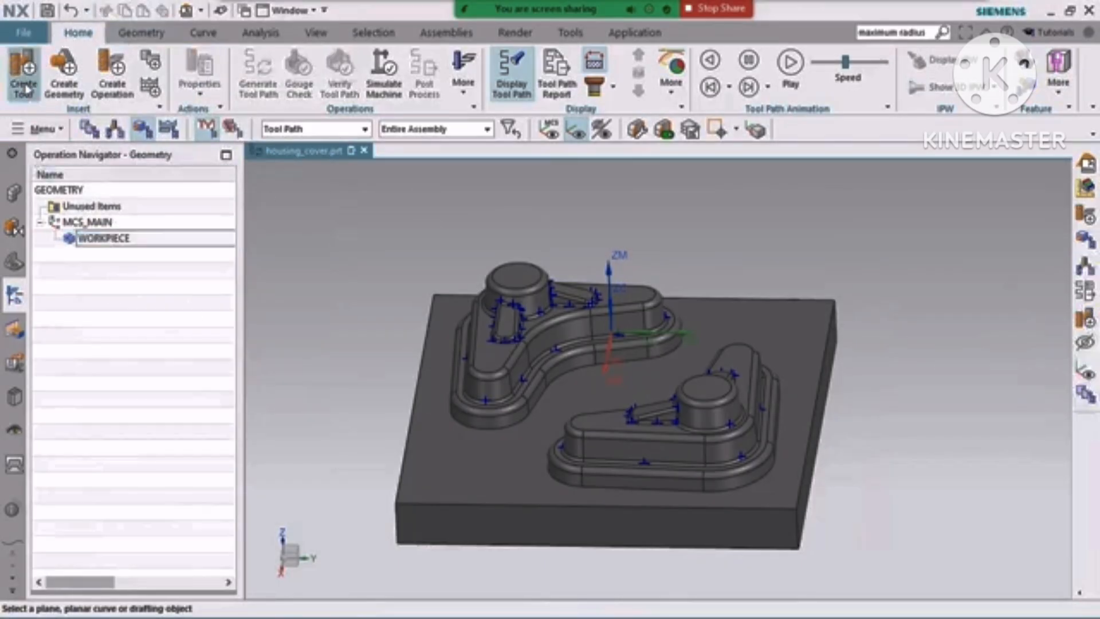
- Start creating a tool from the library, choosing the milling class End Mill (non indexable)
{"action": "left_click", "coordinate": [23, 83]}
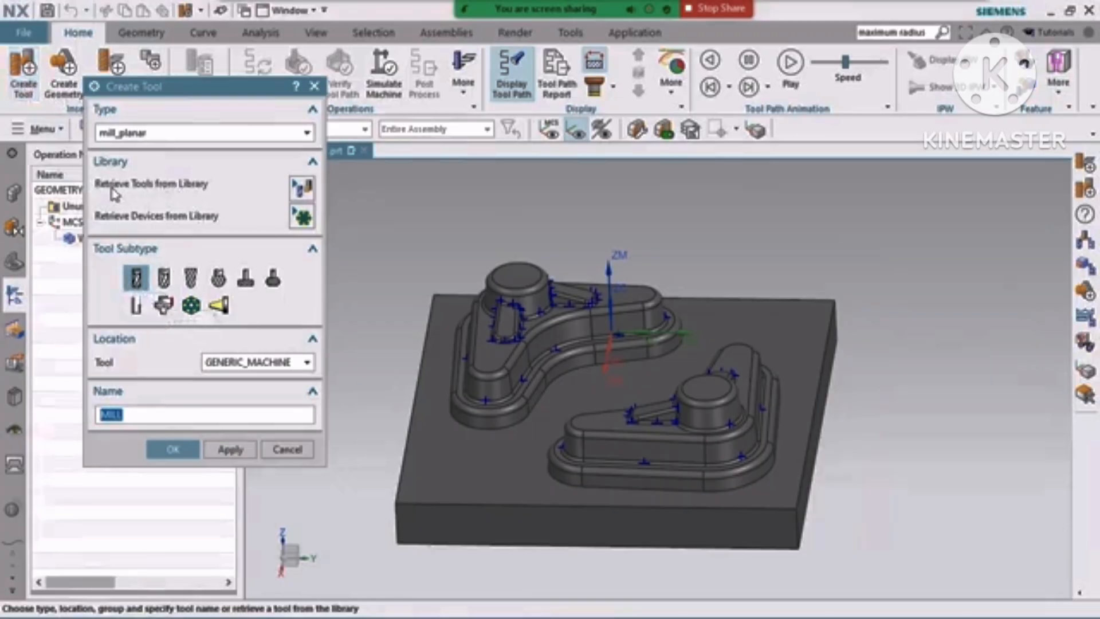
{"action": "left_click_drag", "start_coordinate": [195, 95], "coordinate": [205, 94]}
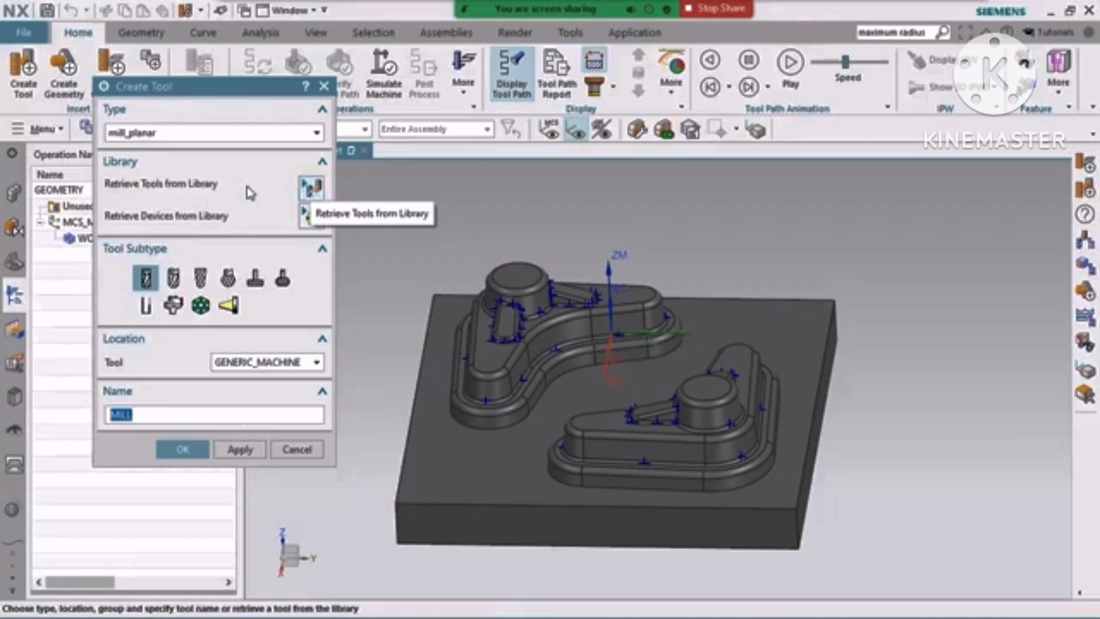
{"action": "left_click", "coordinate": [312, 189]}
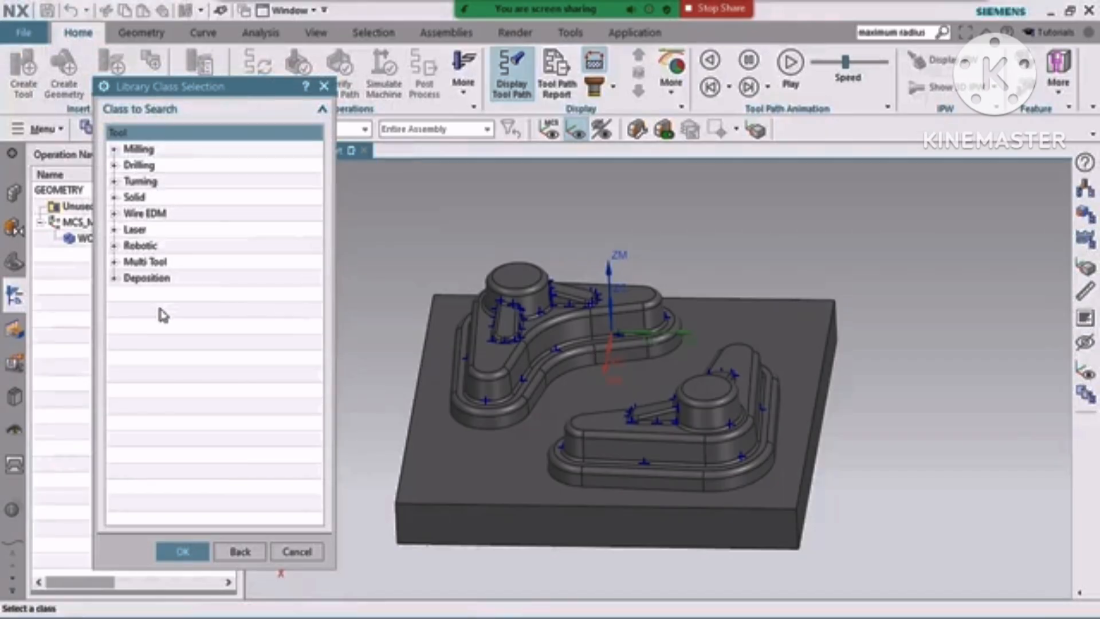
{"action": "left_click", "coordinate": [114, 149]}
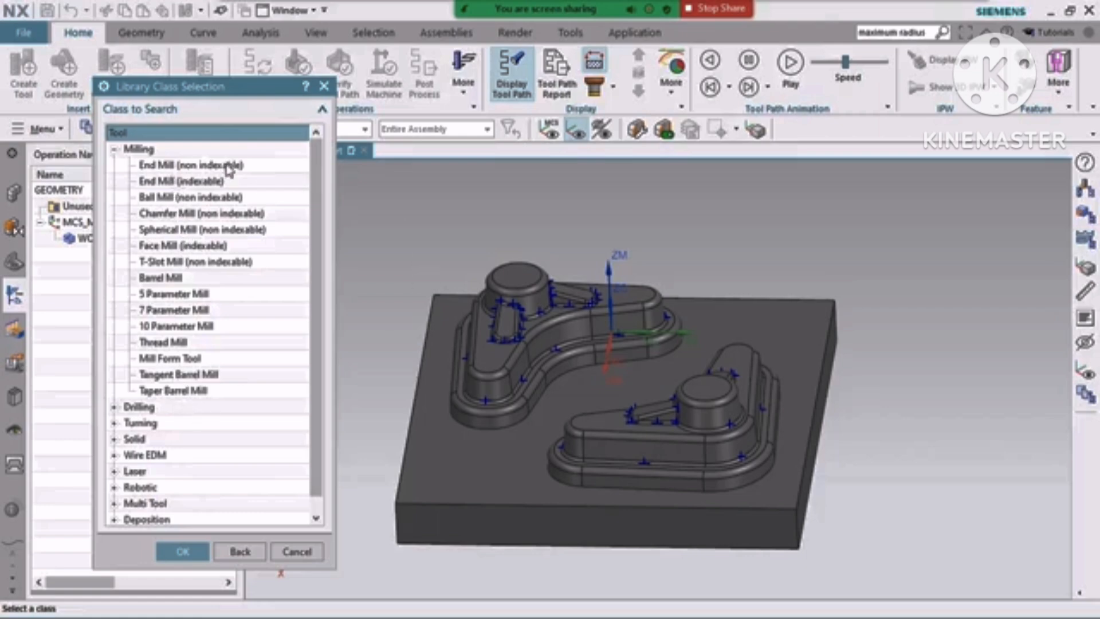
{"action": "left_click", "coordinate": [157, 167]}
{"action": "double_click", "coordinate": [156, 167]}
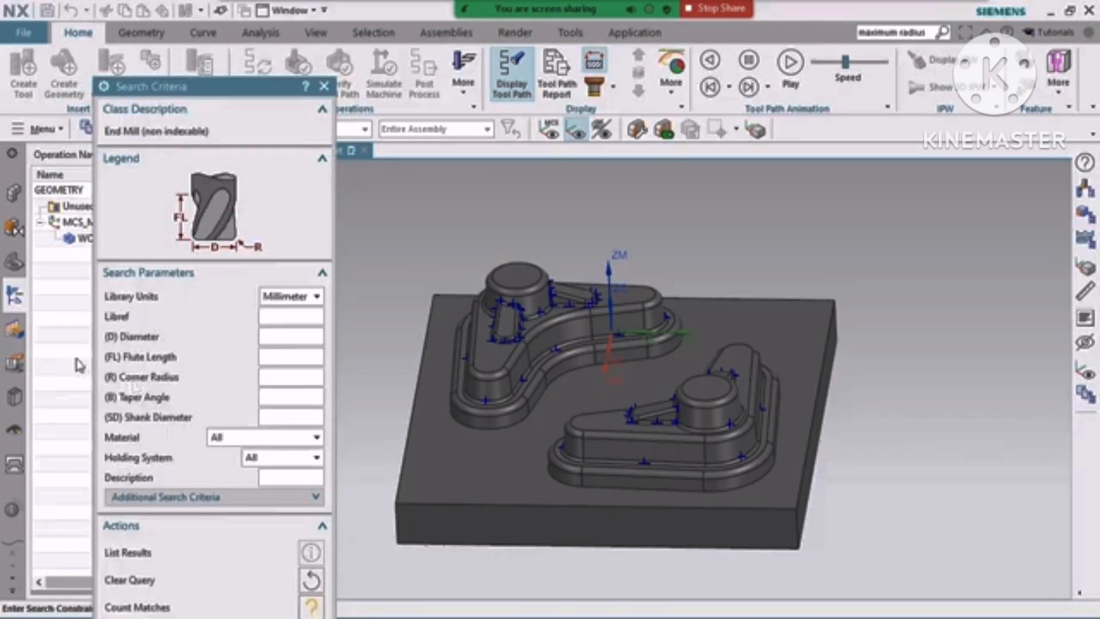
- Search the library for 20 mm diameter end mills, retrieve the Carbide End Mill 20.0 (ugt0201_136), and finish tool creation
{"action": "left_click_drag", "start_coordinate": [229, 95], "coordinate": [219, 10]}
{"action": "left_click", "coordinate": [198, 569]}
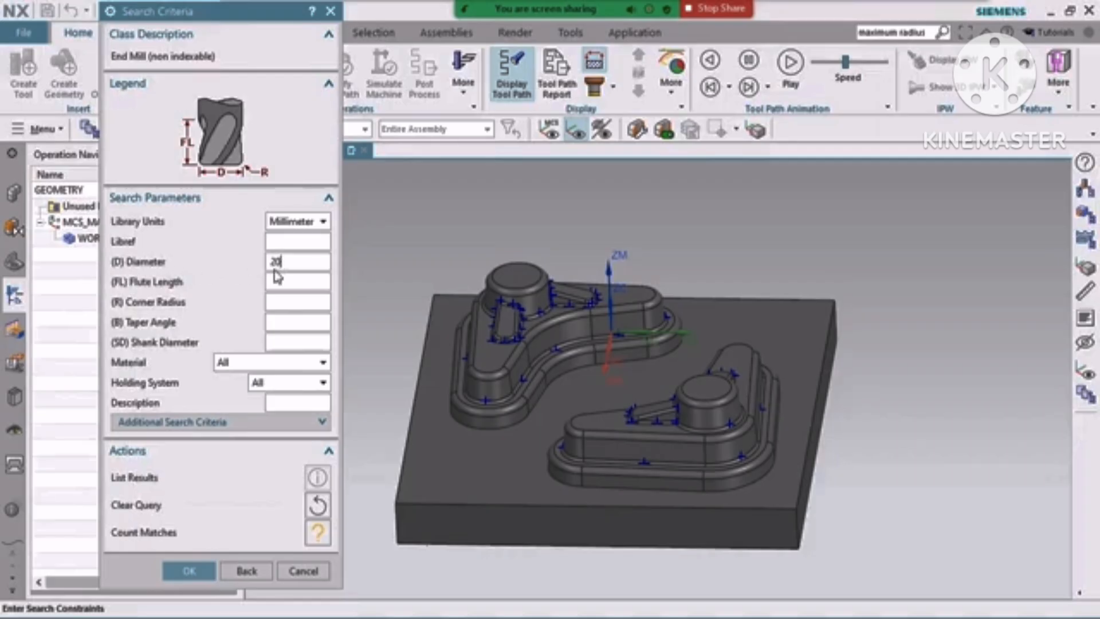
{"action": "left_click", "coordinate": [318, 534]}
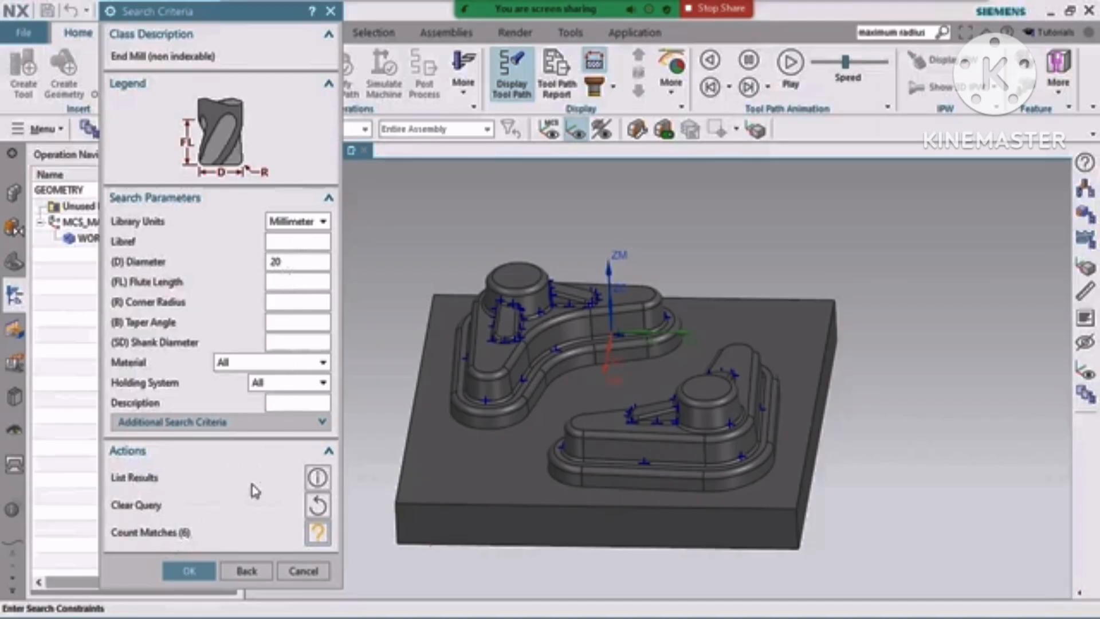
{"action": "left_click", "coordinate": [192, 570]}
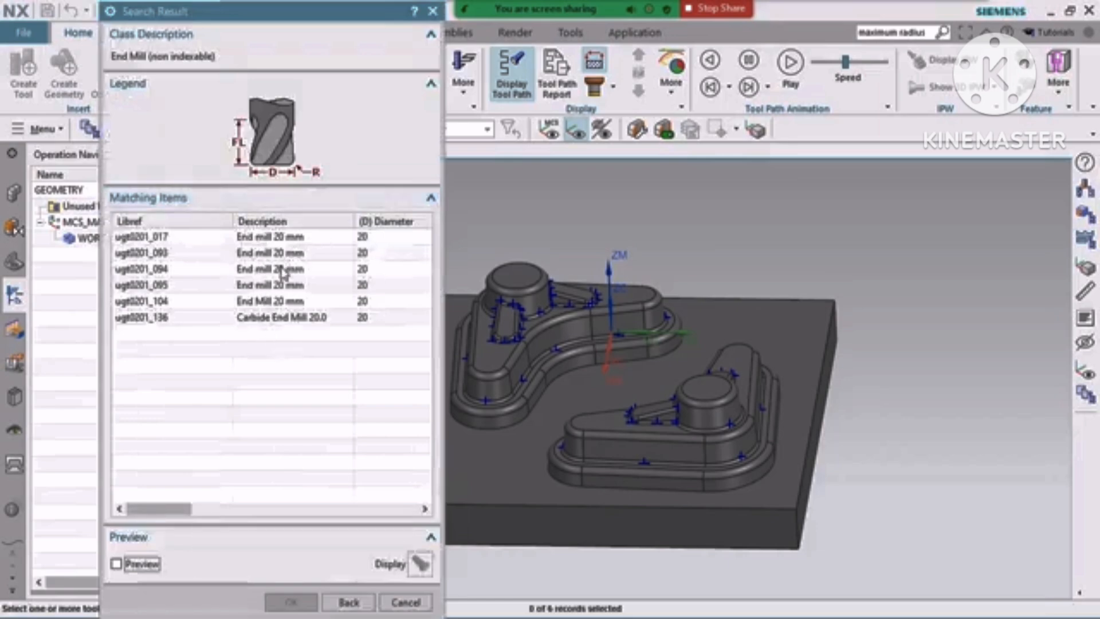
{"action": "left_click", "coordinate": [280, 319]}
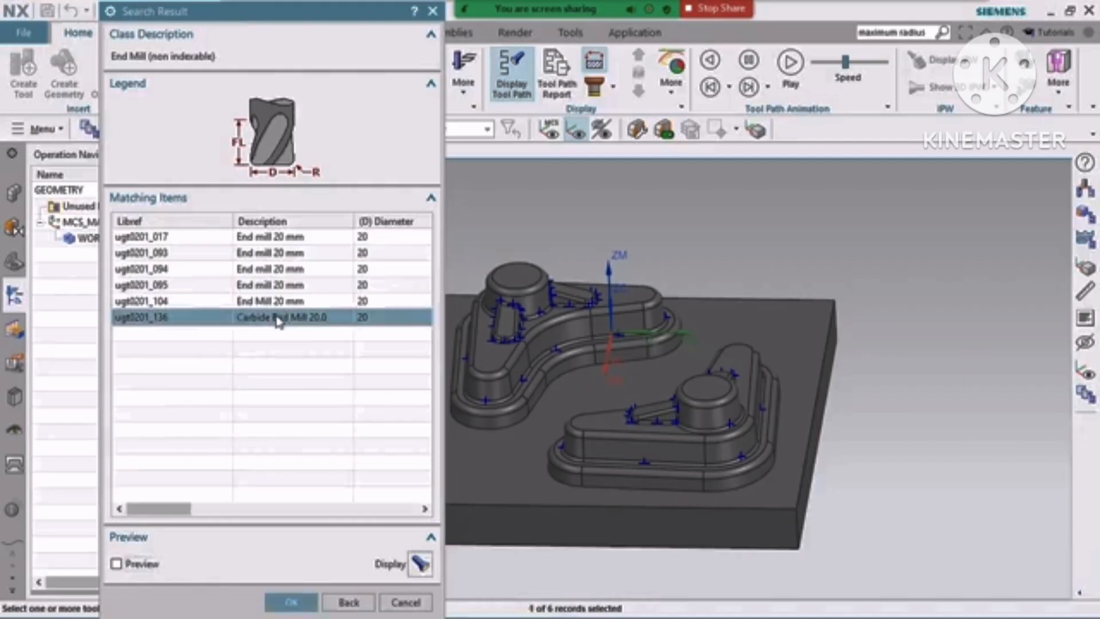
{"action": "left_click", "coordinate": [312, 601]}
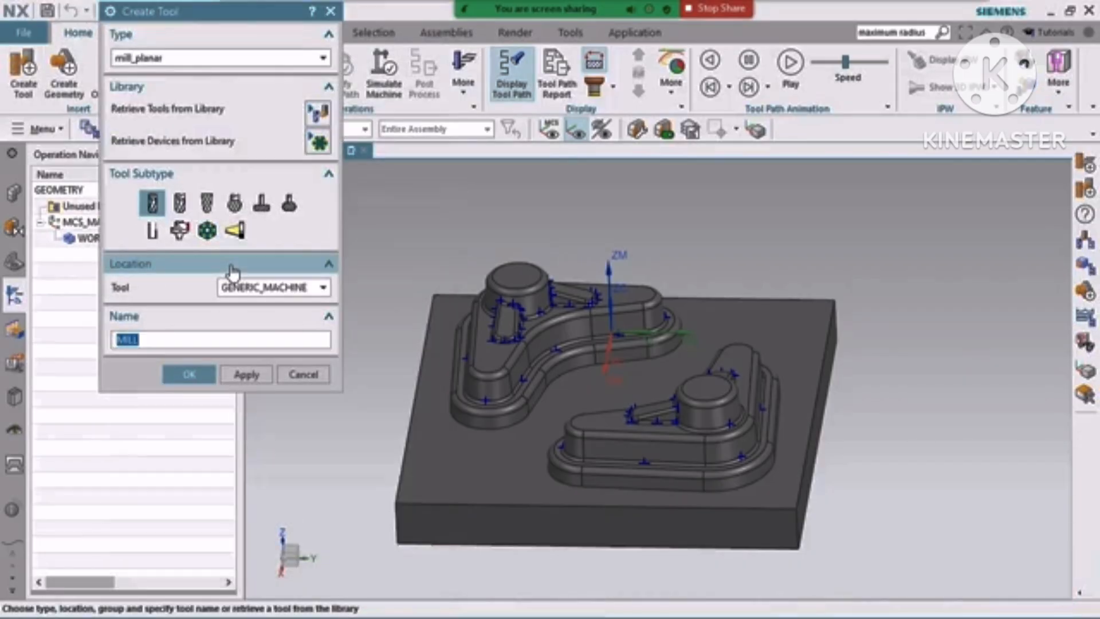
{"action": "left_click", "coordinate": [303, 375]}
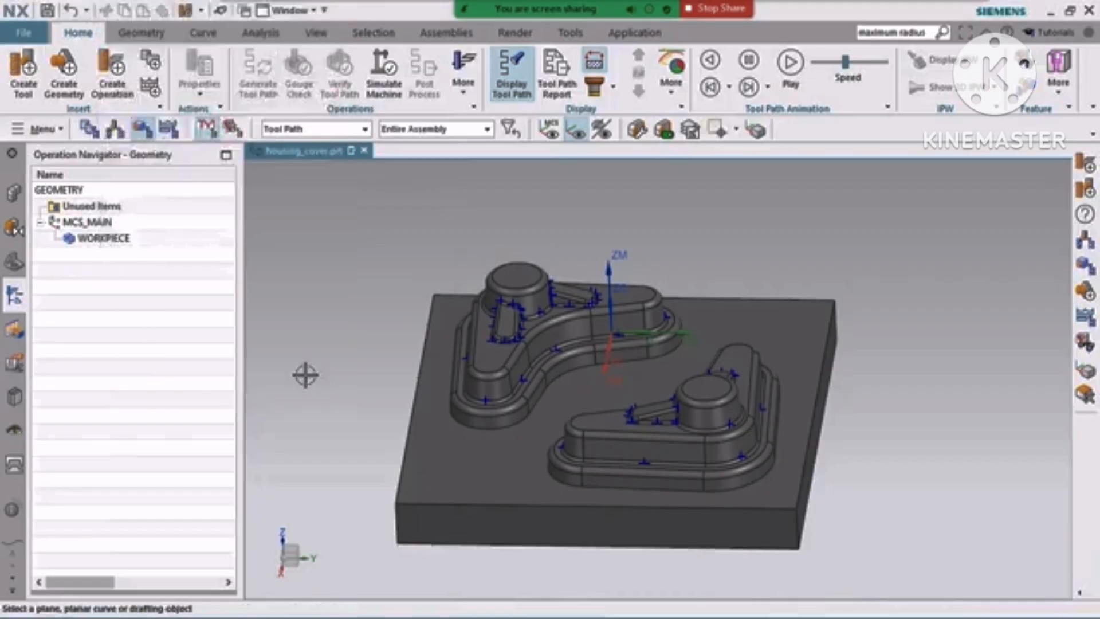
- List the machine tools, inspect the dimensions, flutes and numbers of UGT0201_136, and close its settings
{"action": "left_click", "coordinate": [113, 132]}
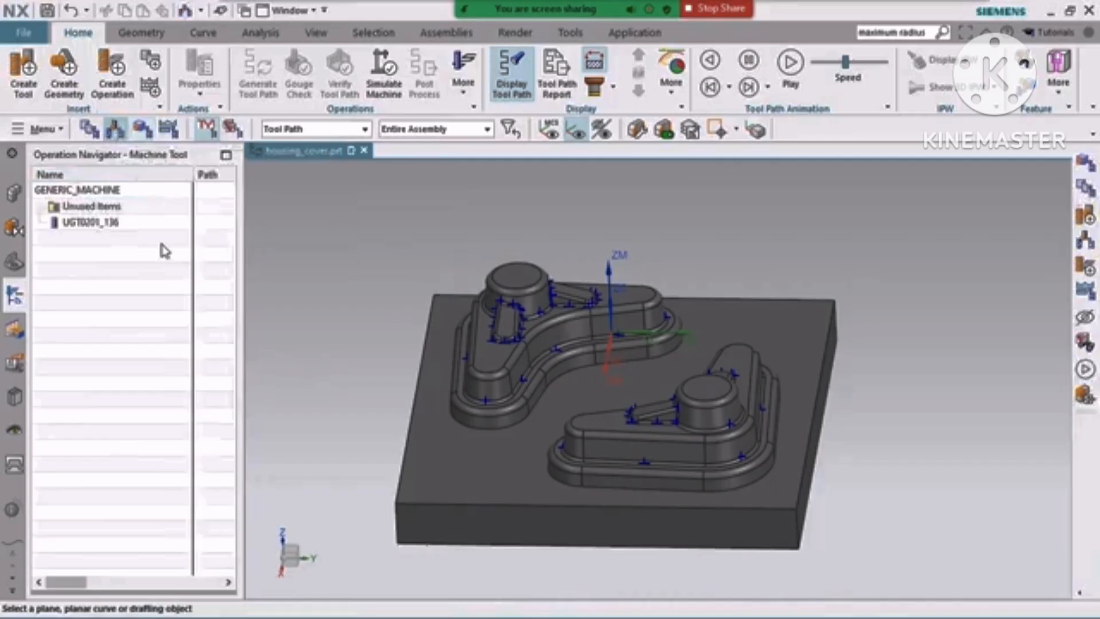
{"action": "left_click", "coordinate": [91, 222]}
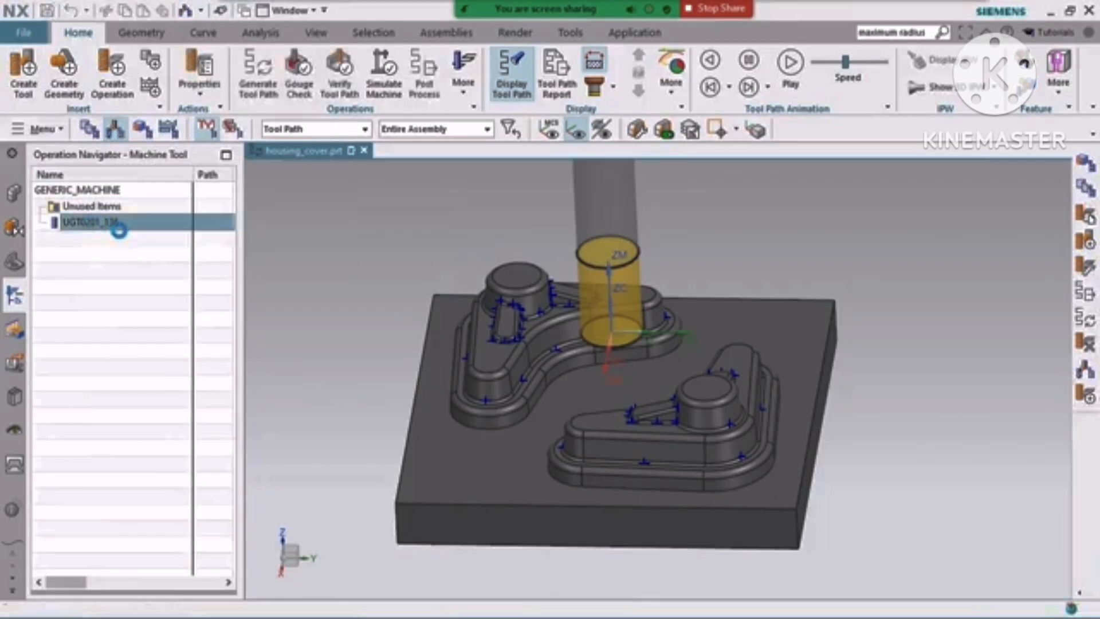
{"action": "double_click", "coordinate": [116, 226]}
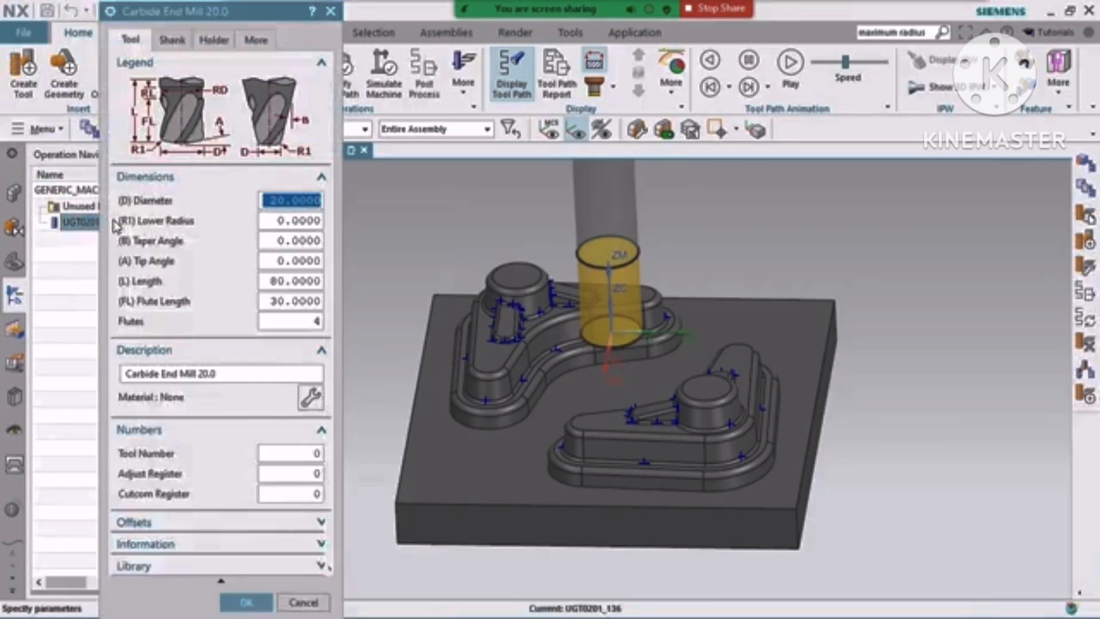
{"action": "left_click", "coordinate": [288, 299]}
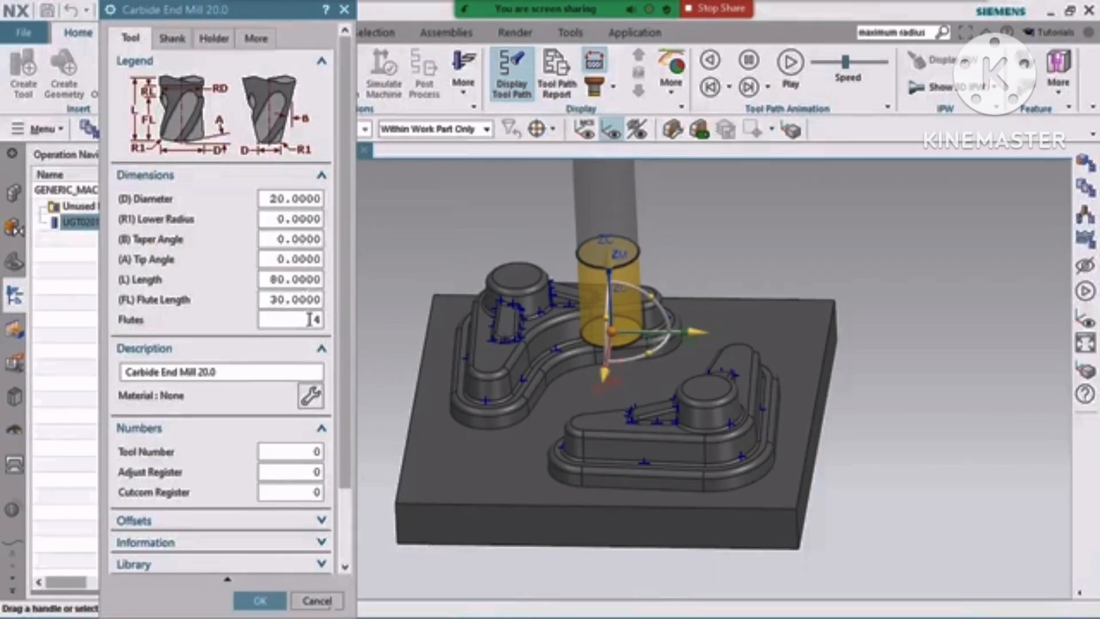
{"action": "double_click", "coordinate": [309, 319]}
{"action": "scroll", "coordinate": [299, 256], "scroll_direction": "down", "scroll_amount": 3}
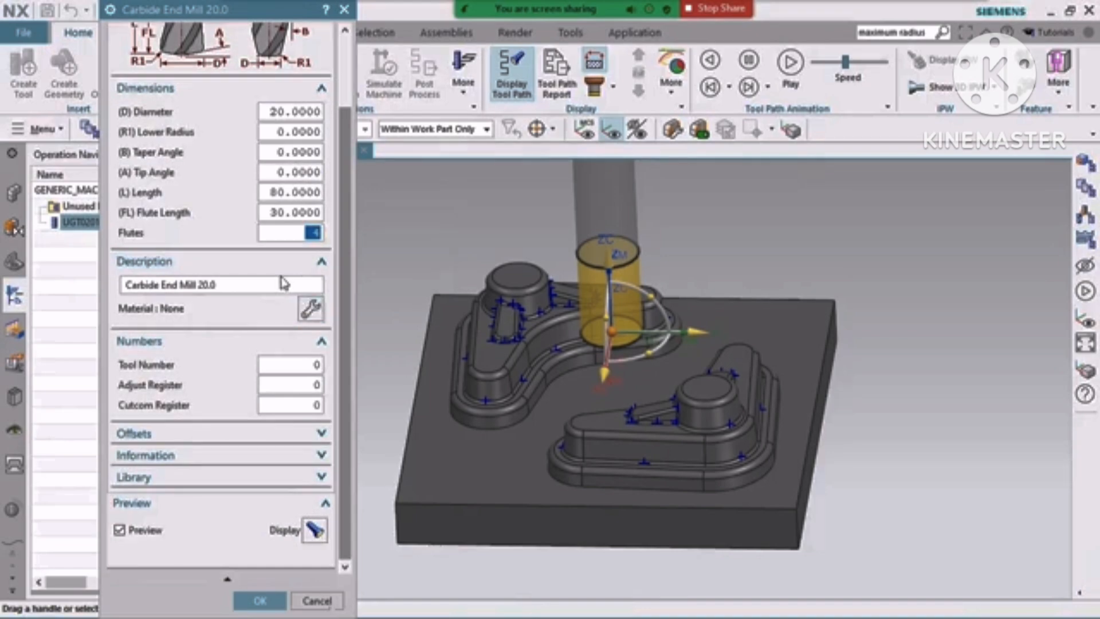
{"action": "scroll", "coordinate": [282, 391], "scroll_direction": "up", "scroll_amount": 3}
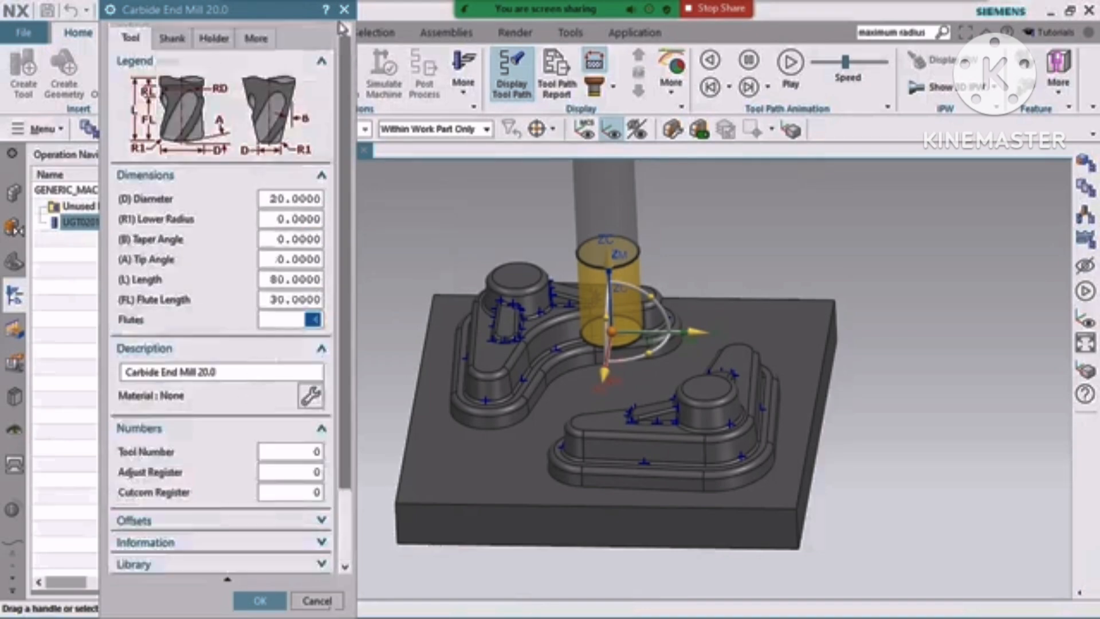
{"action": "left_click", "coordinate": [344, 10]}
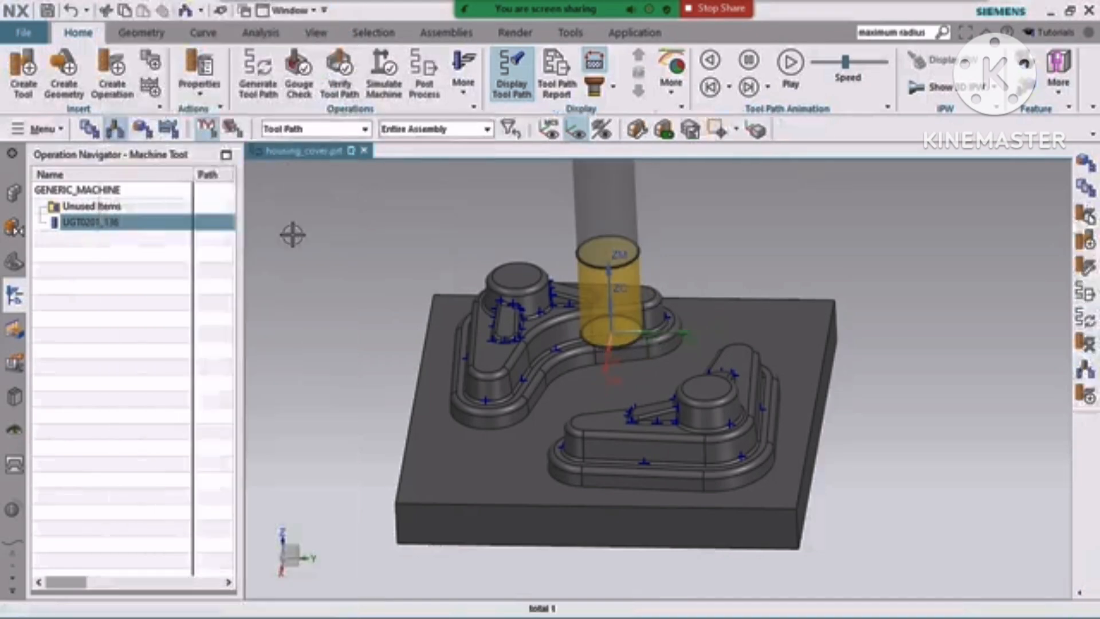
- Compare the job's geometry and machine tool listings, ending on the tool list with UGT0201_136 selected
{"action": "left_click", "coordinate": [142, 128]}
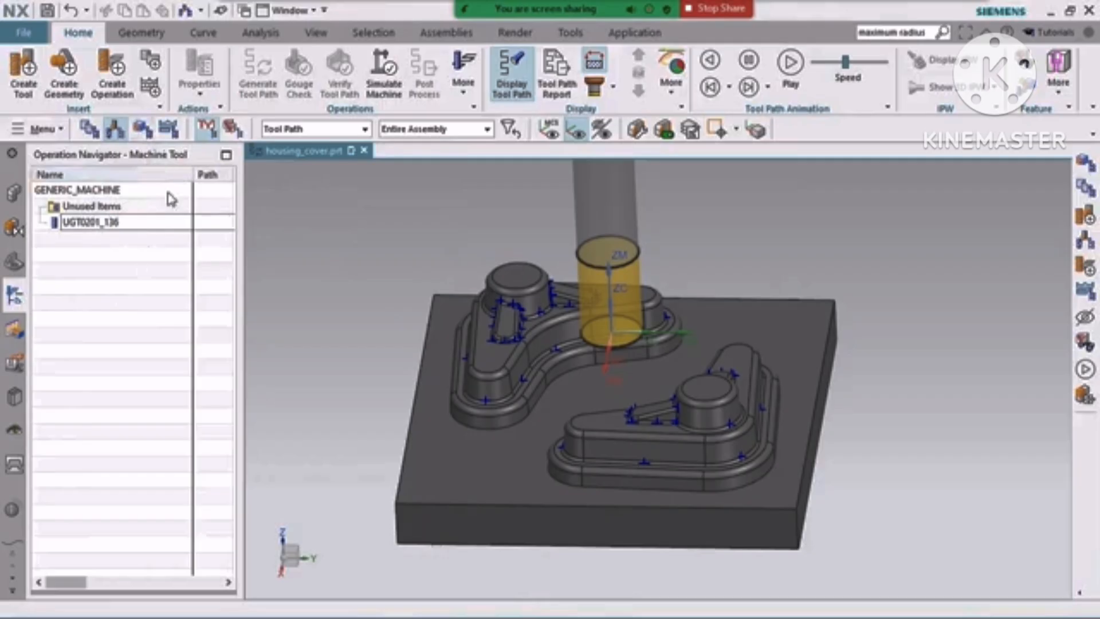
{"action": "left_click", "coordinate": [100, 316]}
{"action": "scroll", "coordinate": [502, 408], "scroll_direction": "down", "scroll_amount": 2}
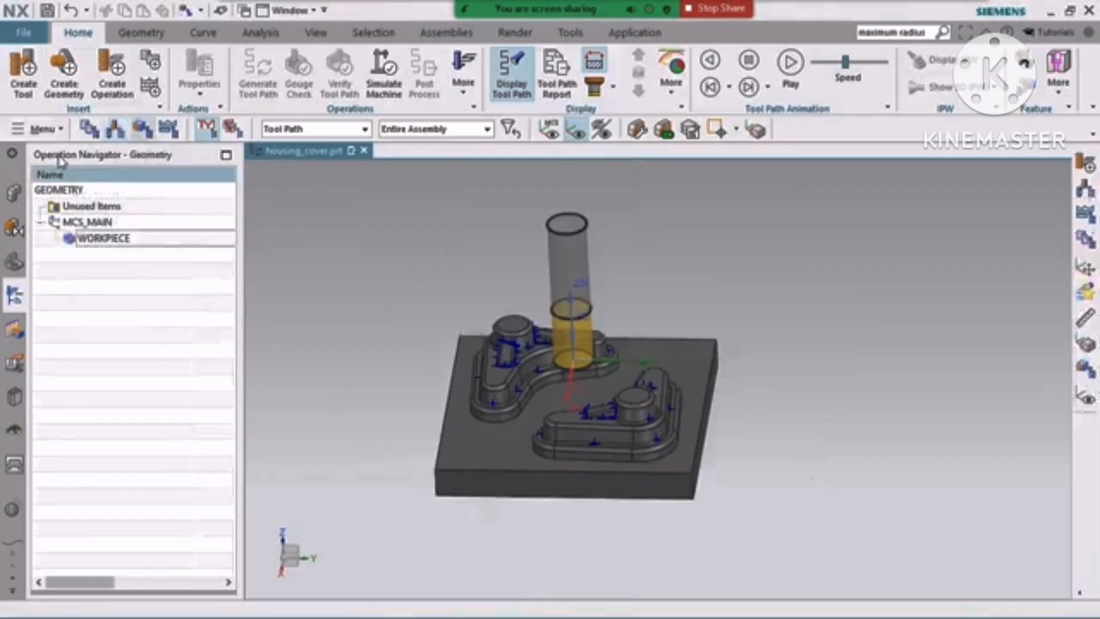
{"action": "left_click", "coordinate": [114, 130]}
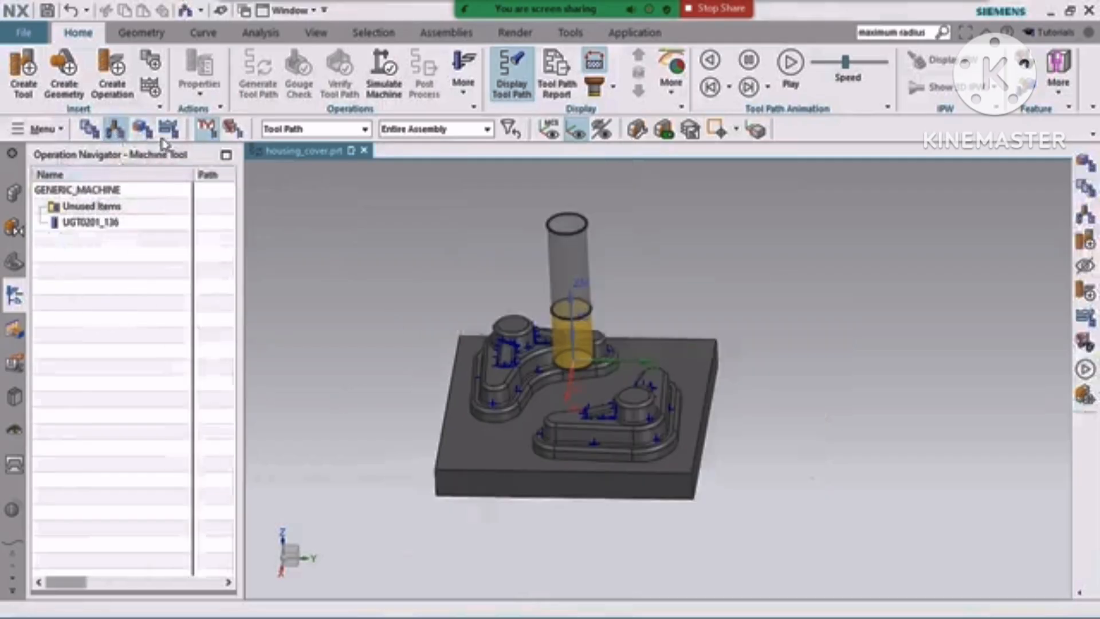
{"action": "left_click", "coordinate": [142, 130]}
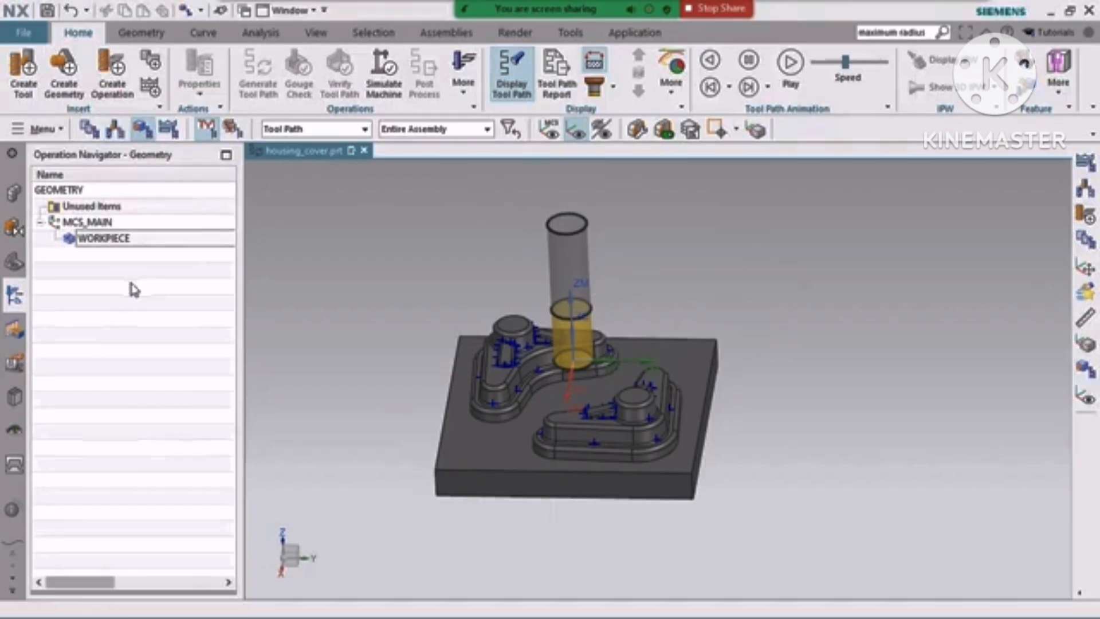
{"action": "left_click", "coordinate": [116, 129]}
{"action": "right_click", "coordinate": [85, 225]}
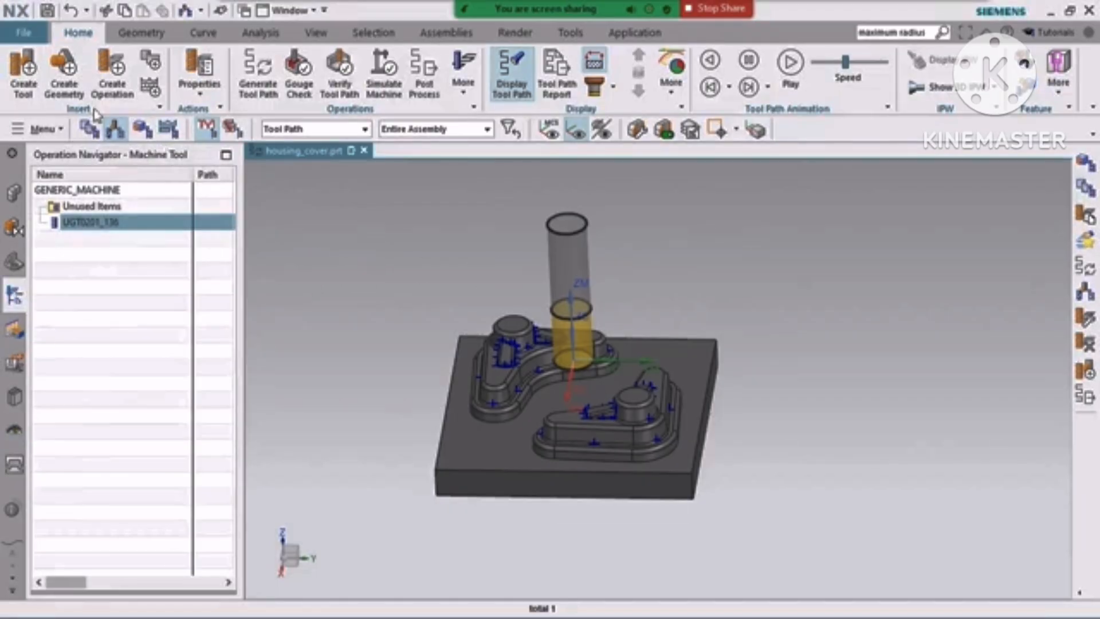
- Create a mill_planar tool of subtype MILL under GENERIC_MACHINE, named EM10
{"action": "left_click", "coordinate": [22, 70]}
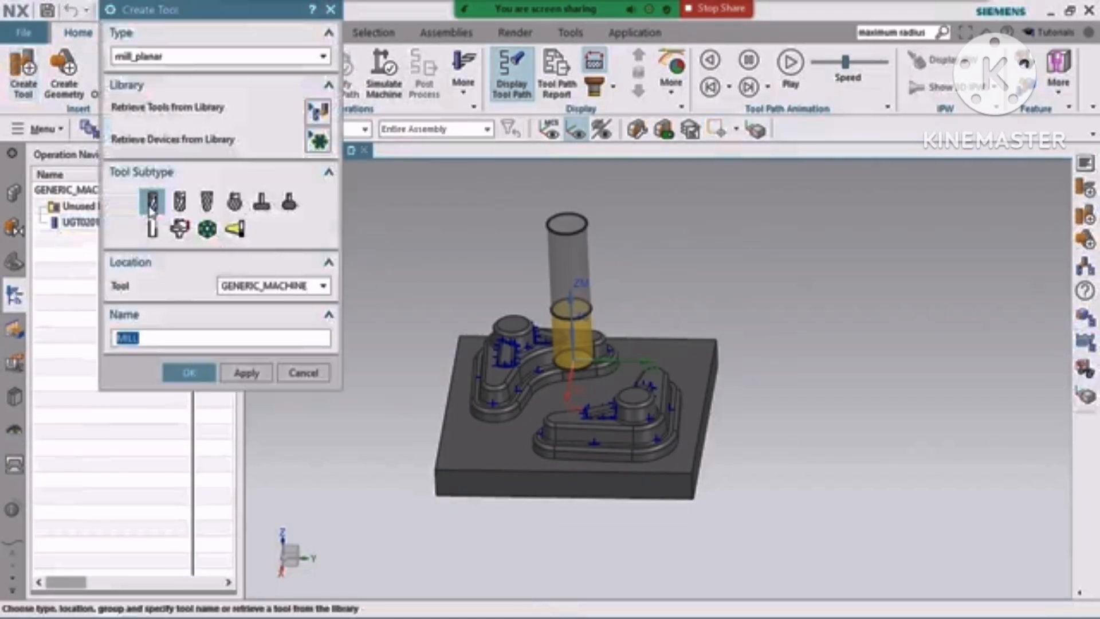
{"action": "left_click", "coordinate": [150, 206]}
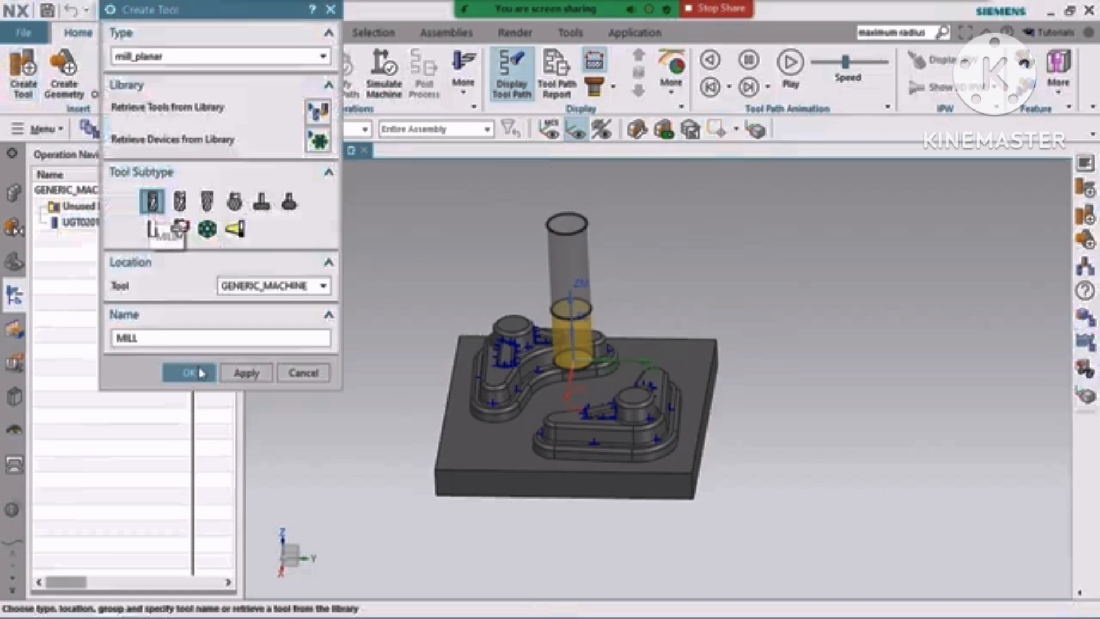
{"action": "left_click", "coordinate": [153, 338]}
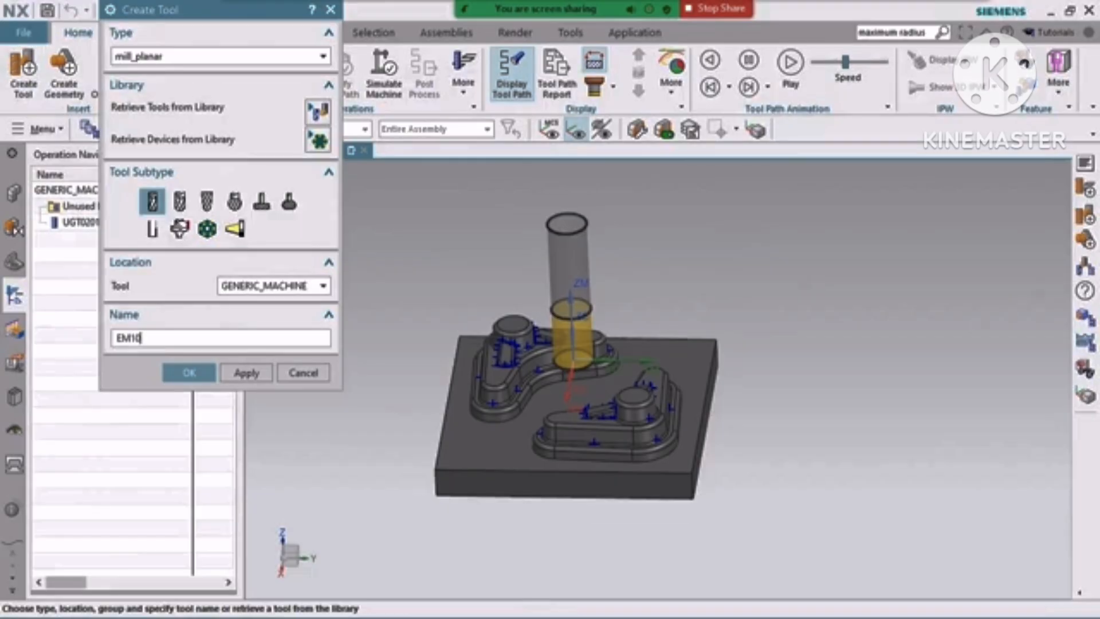
{"action": "key", "text": "Return"}
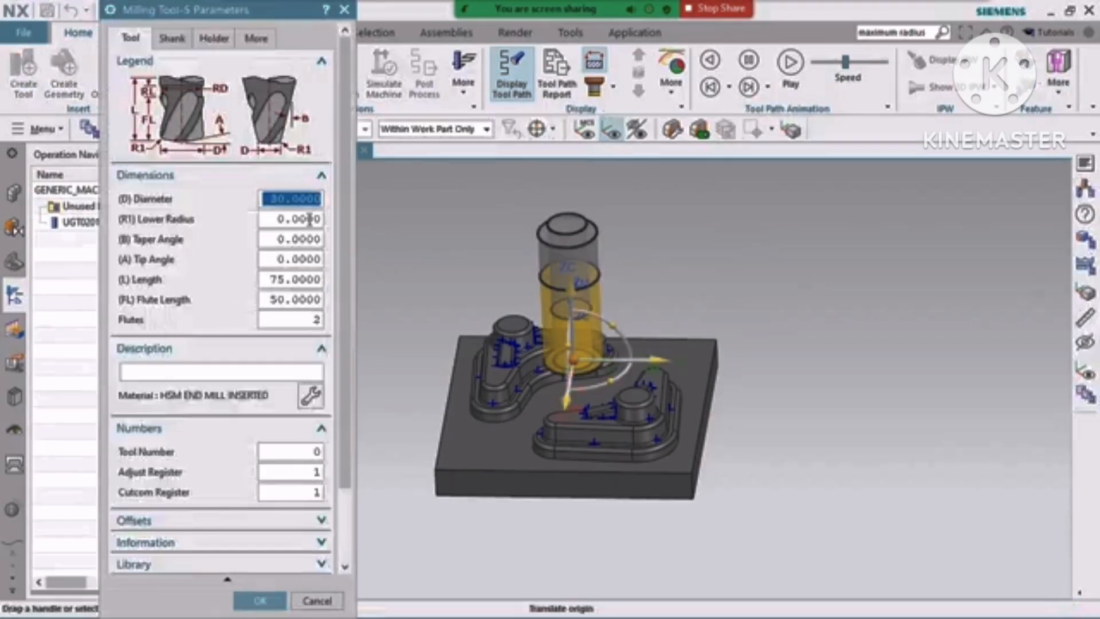
- Set the EM10 tool's diameter to 10 mm, its flutes to 4 and its tool number to 1
{"action": "type", "text": "10"}
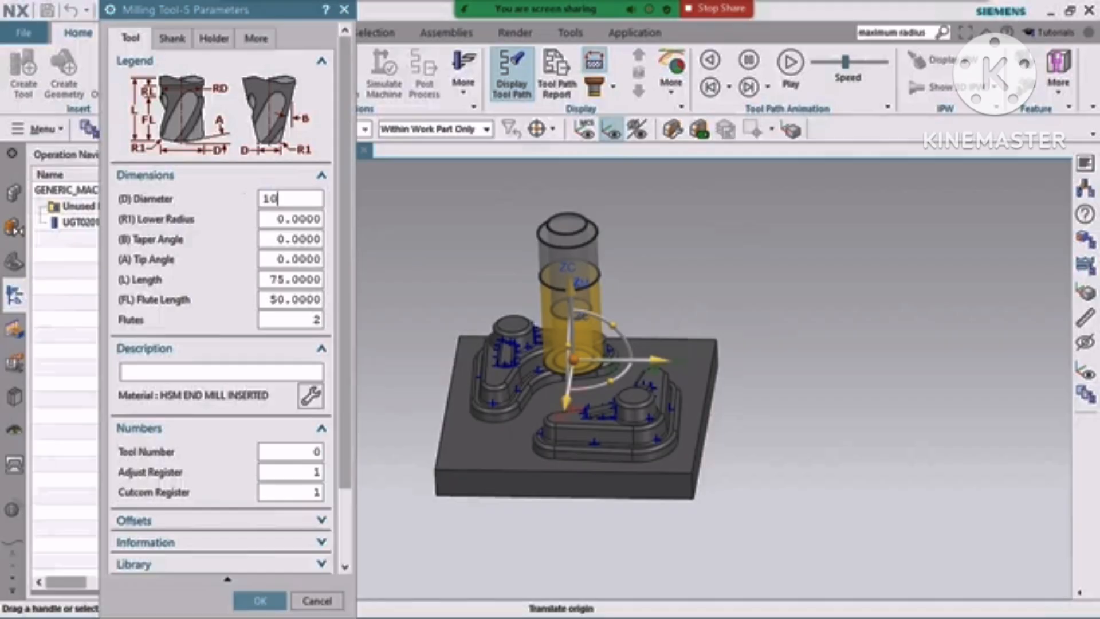
{"action": "key", "text": "Tab"}
{"action": "key", "text": "Tab"}
{"action": "key", "text": "Tab"}
{"action": "key", "text": "Tab"}
{"action": "key", "text": "Tab"}
{"action": "key", "text": "Tab"}
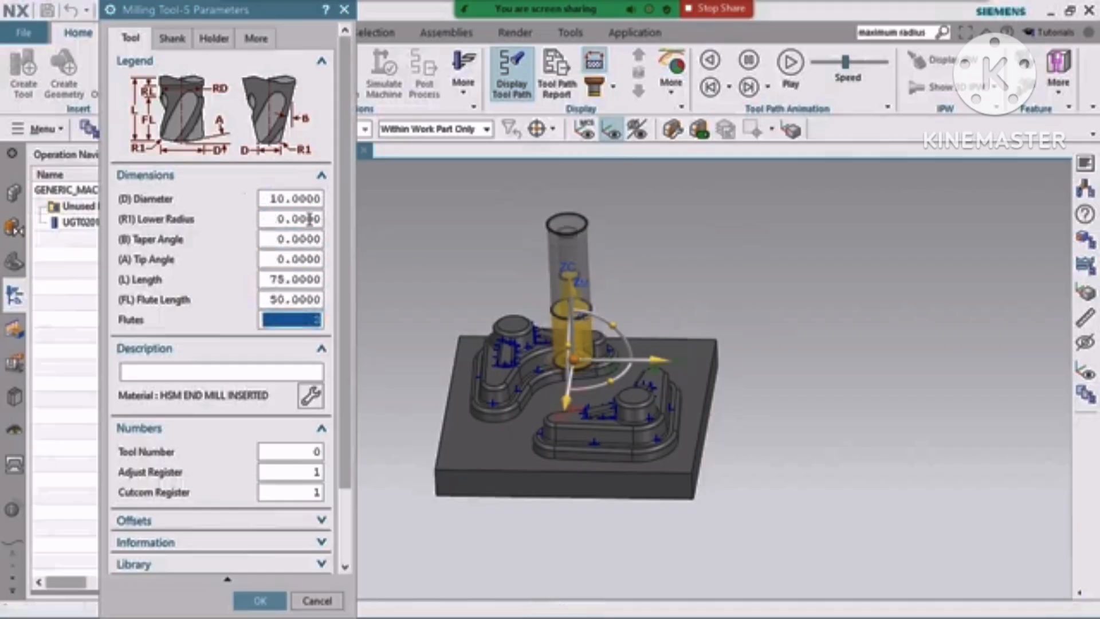
{"action": "type", "text": "4"}
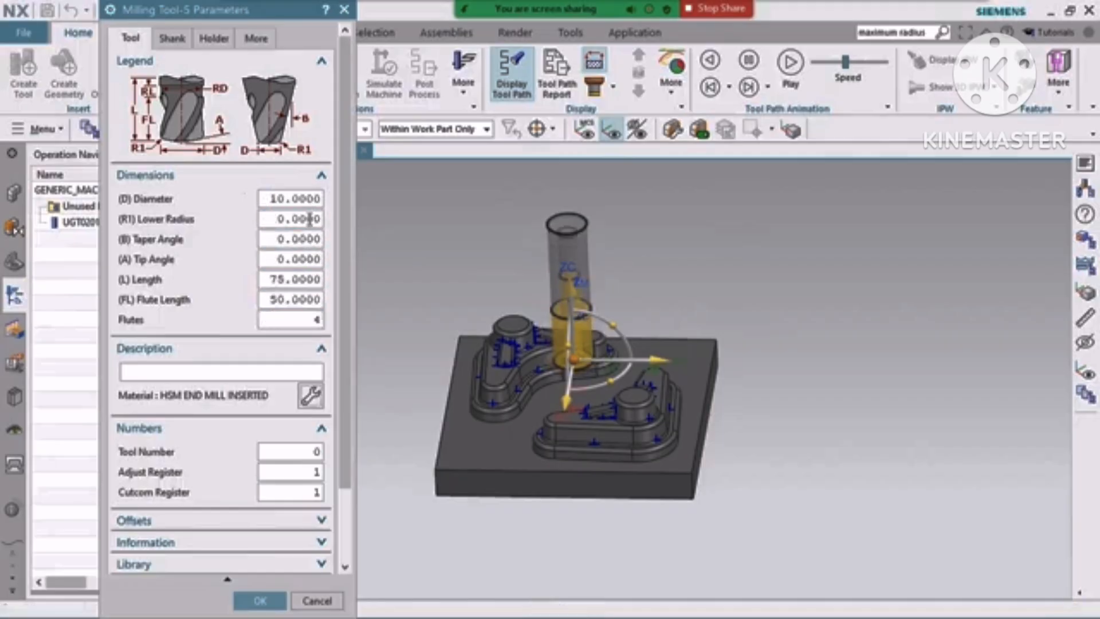
{"action": "key", "text": "Tab"}
{"action": "type", "text": "1"}
{"action": "key", "text": "Tab"}
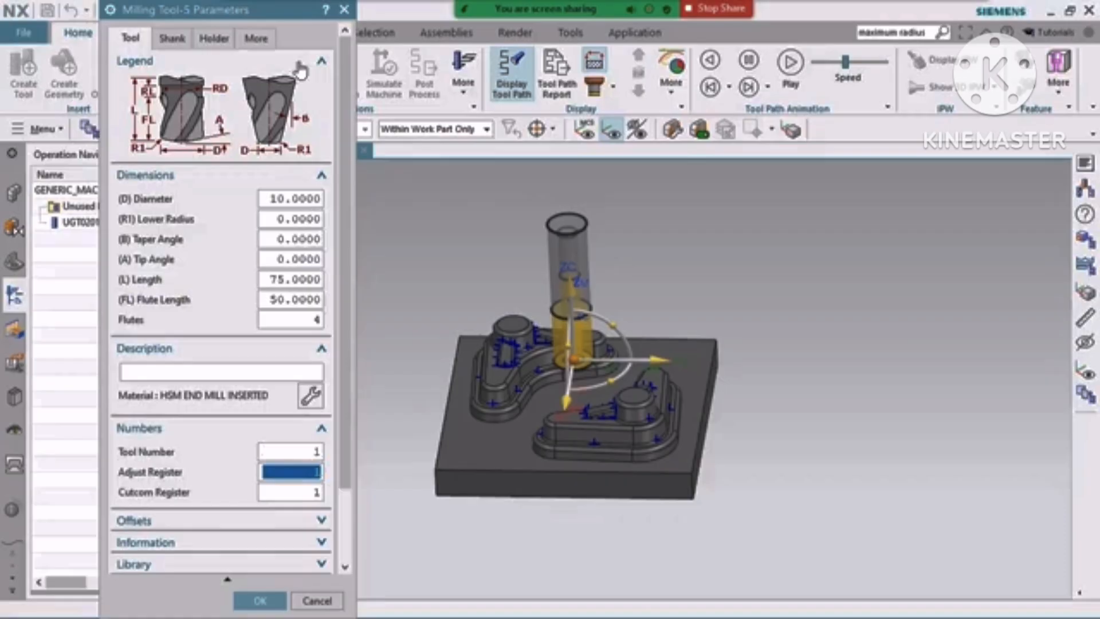
- Describe the EM10 tool as Solid Carbide and set its library reference to 10001
{"action": "scroll", "coordinate": [245, 390], "scroll_direction": "down", "scroll_amount": 3}
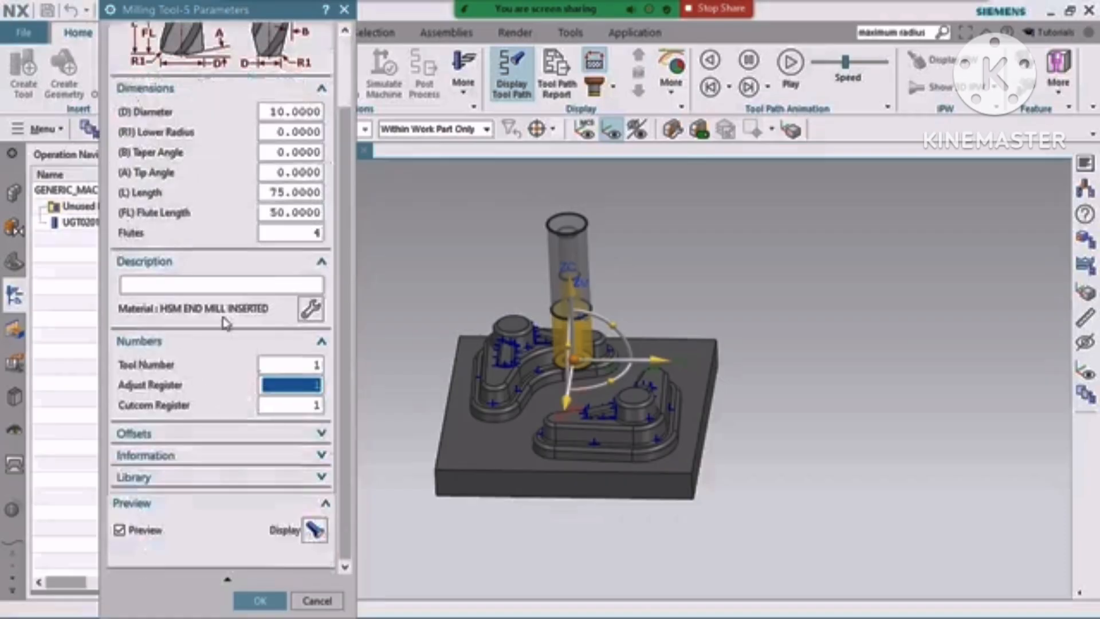
{"action": "left_click", "coordinate": [186, 285]}
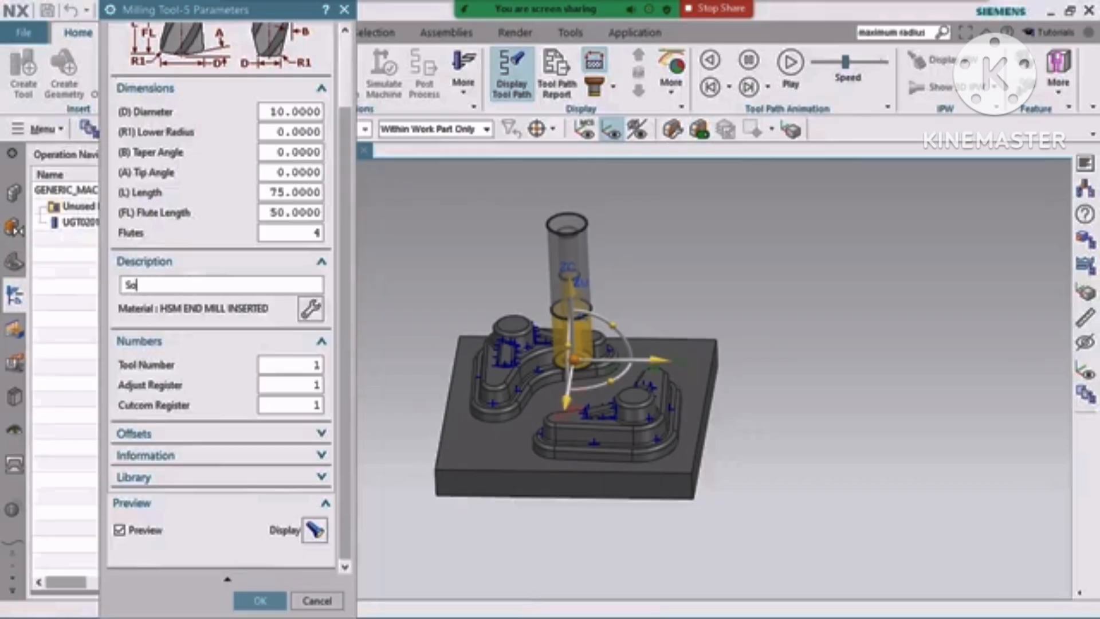
{"action": "type", "text": "Solid Carbide"}
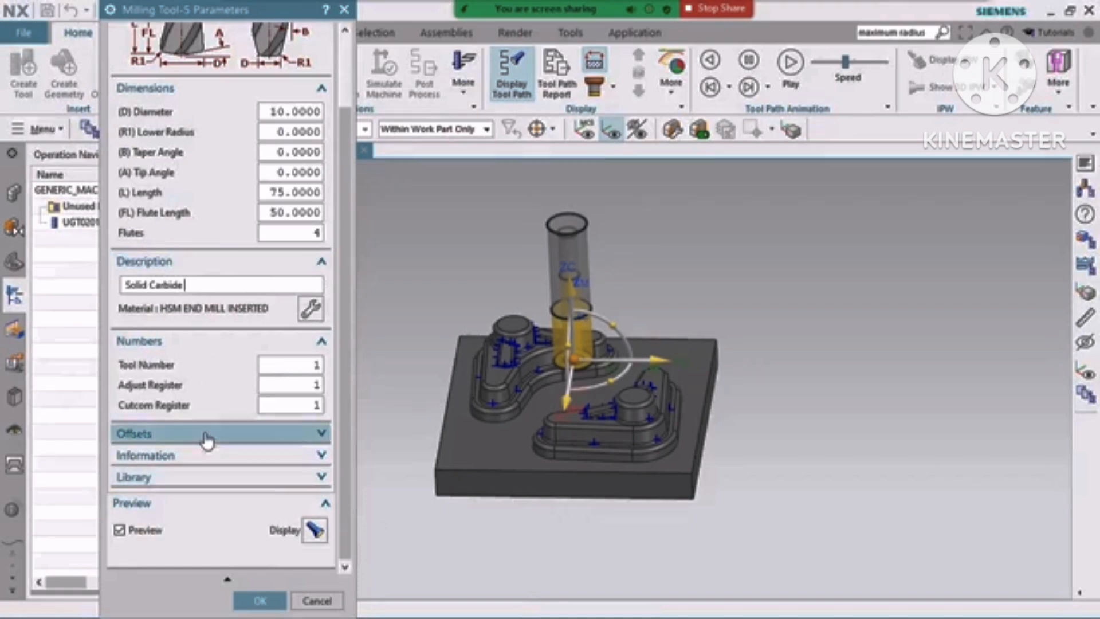
{"action": "left_click", "coordinate": [198, 480]}
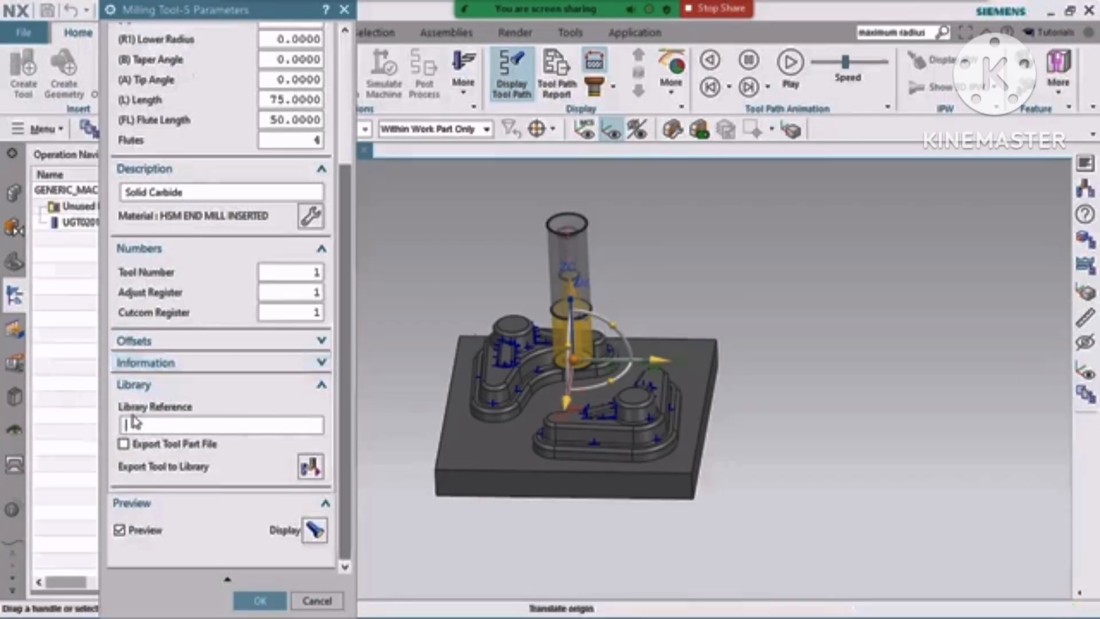
{"action": "type", "text": "10001"}
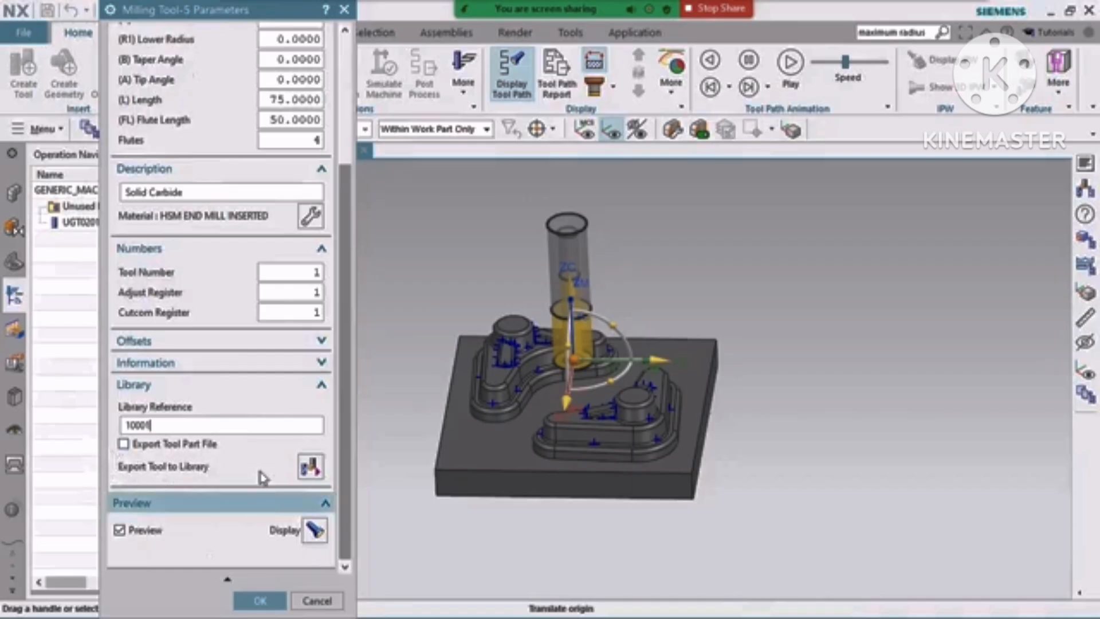
- Export the tool to the library under the END_MILL_NON_INDEXABLE class, keeping the holding system as <none>
{"action": "left_click", "coordinate": [311, 467]}
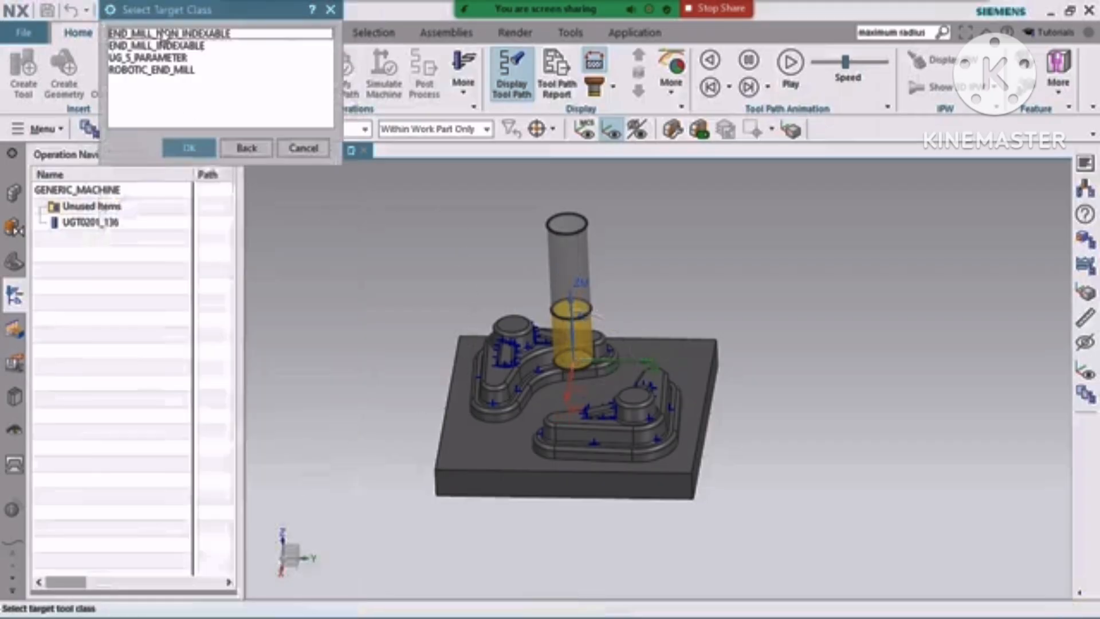
{"action": "left_click", "coordinate": [148, 34]}
{"action": "left_click_drag", "start_coordinate": [203, 13], "coordinate": [240, 155]}
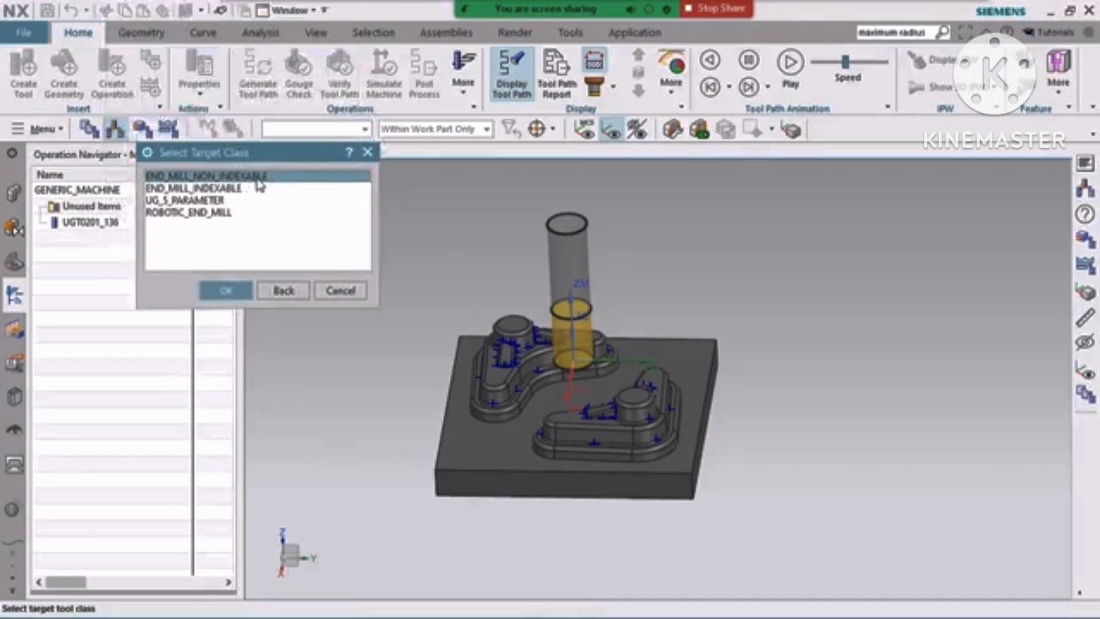
{"action": "left_click", "coordinate": [227, 290]}
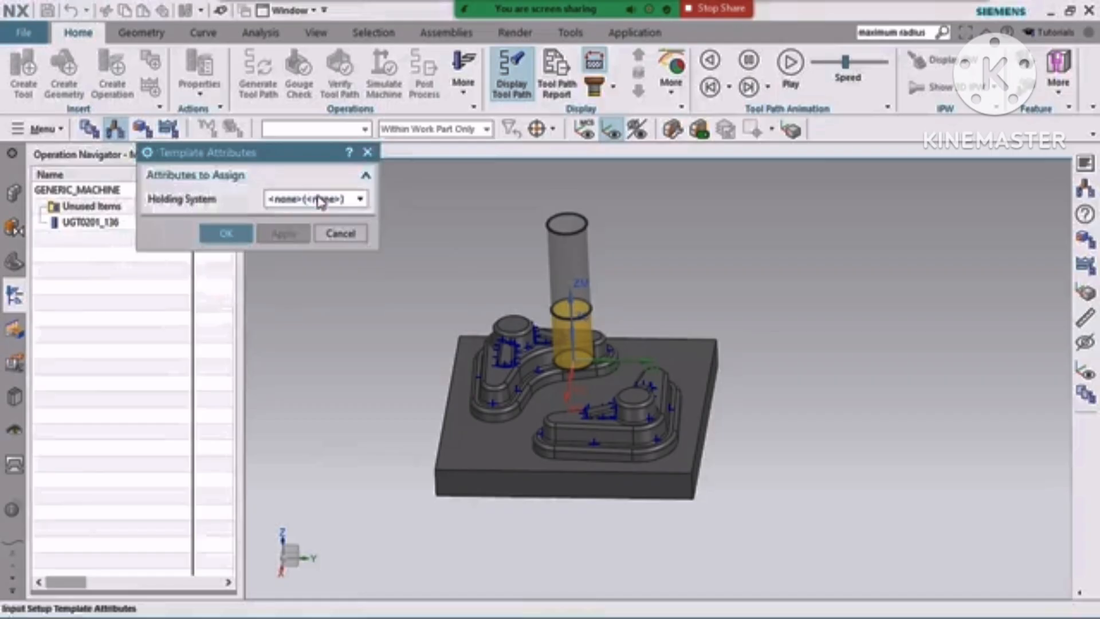
{"action": "left_click", "coordinate": [321, 201]}
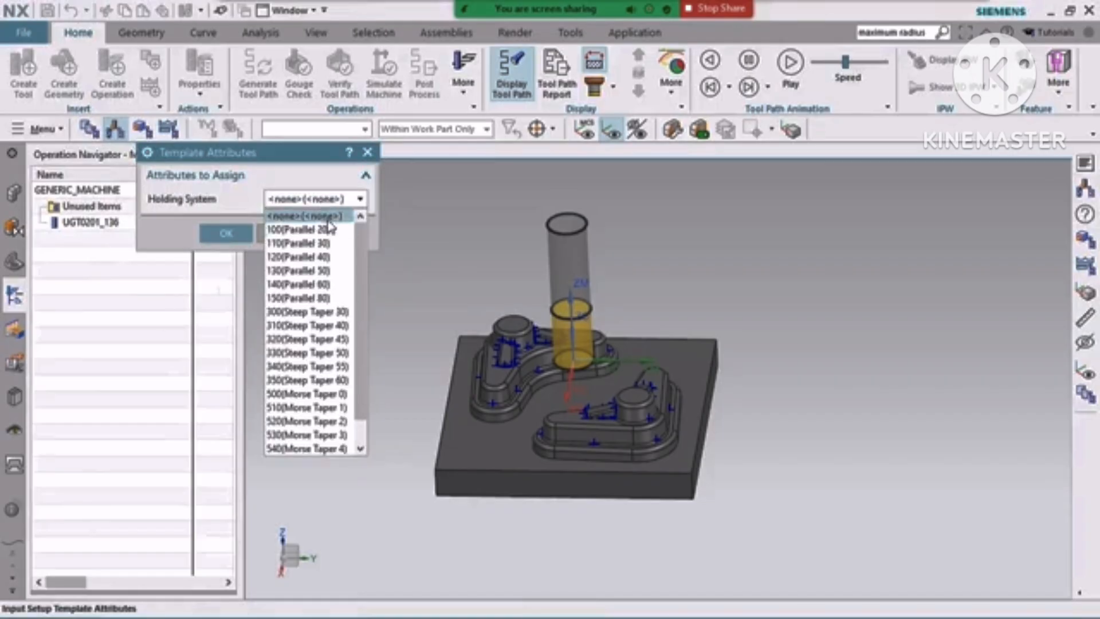
{"action": "left_click", "coordinate": [331, 223]}
{"action": "left_click", "coordinate": [218, 235]}
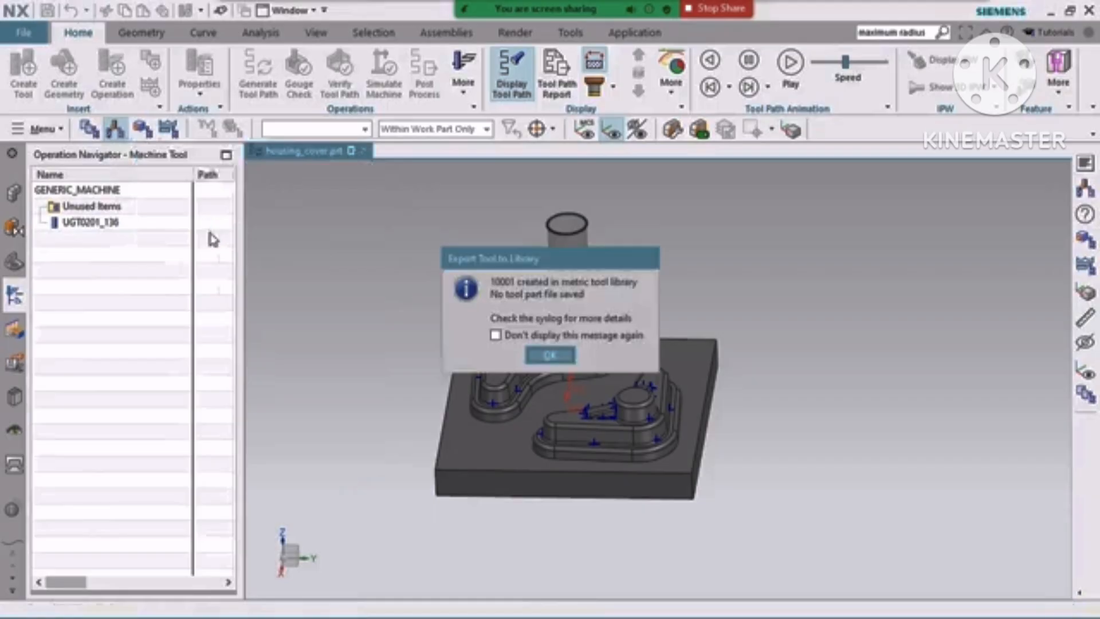
{"action": "left_click", "coordinate": [553, 354]}
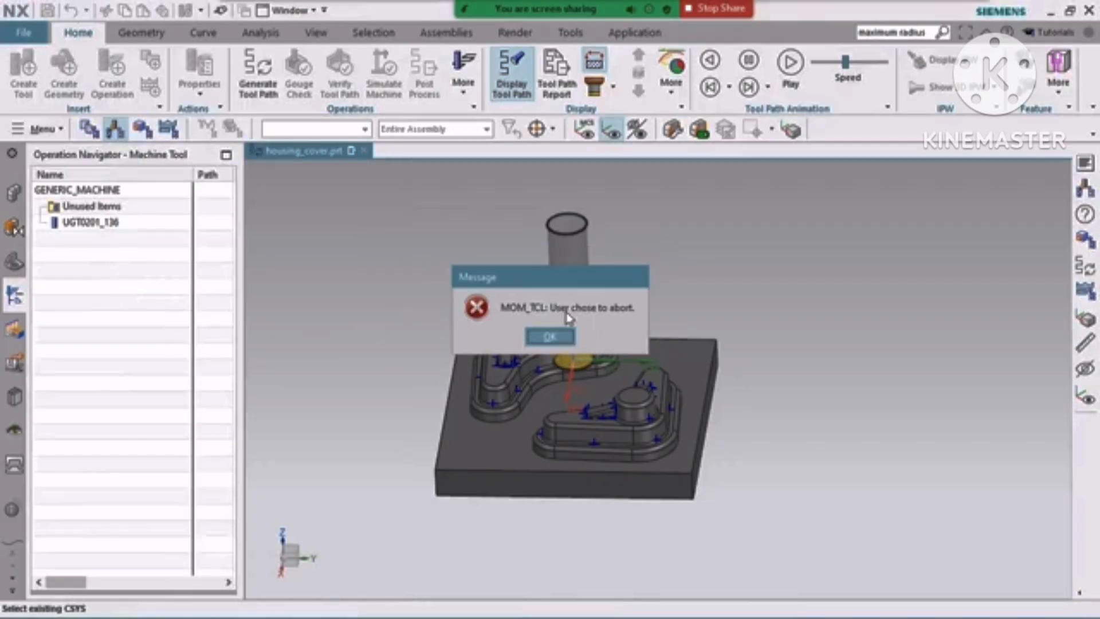
{"action": "left_click", "coordinate": [551, 337]}
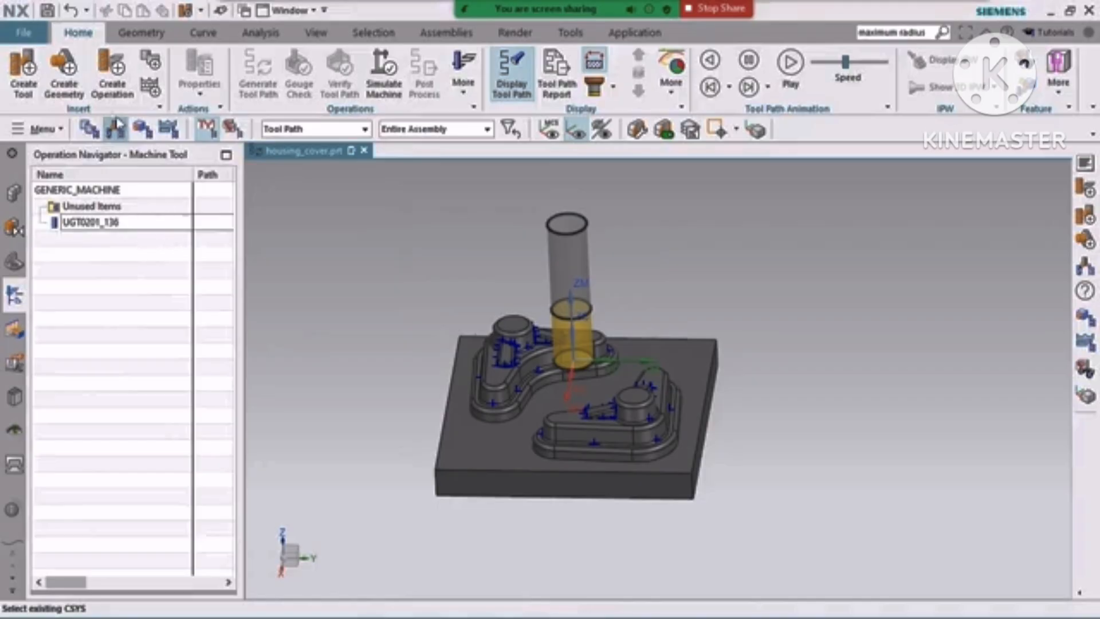
- Try to search the library's End Mill (non indexable) class for 10 mm diameter tools, and cancel tool creation
{"action": "left_click", "coordinate": [24, 76]}
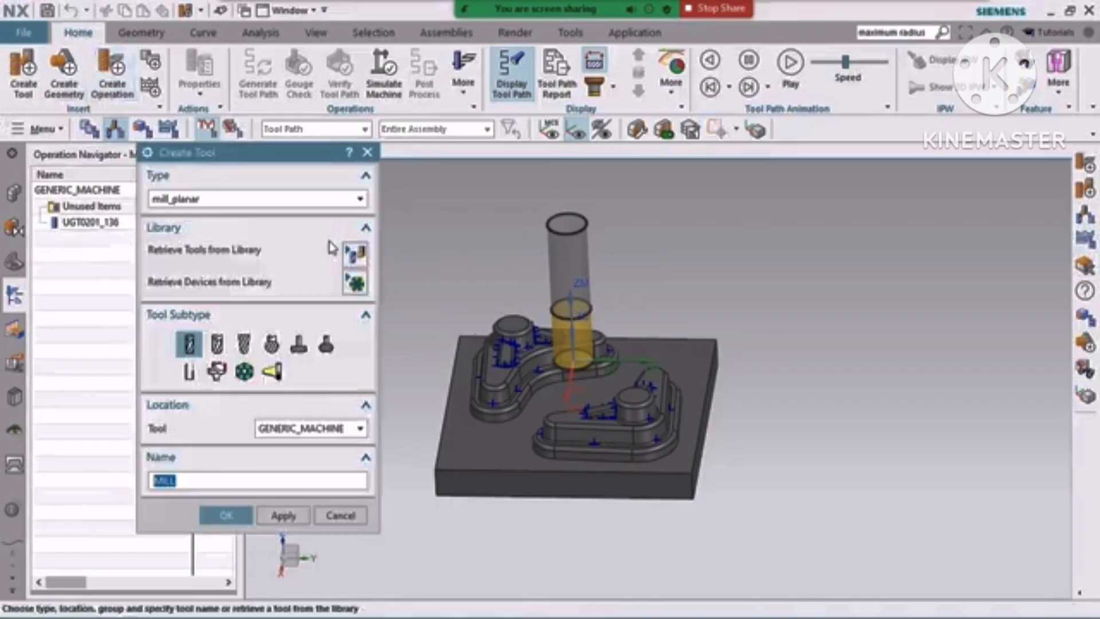
{"action": "left_click", "coordinate": [354, 253]}
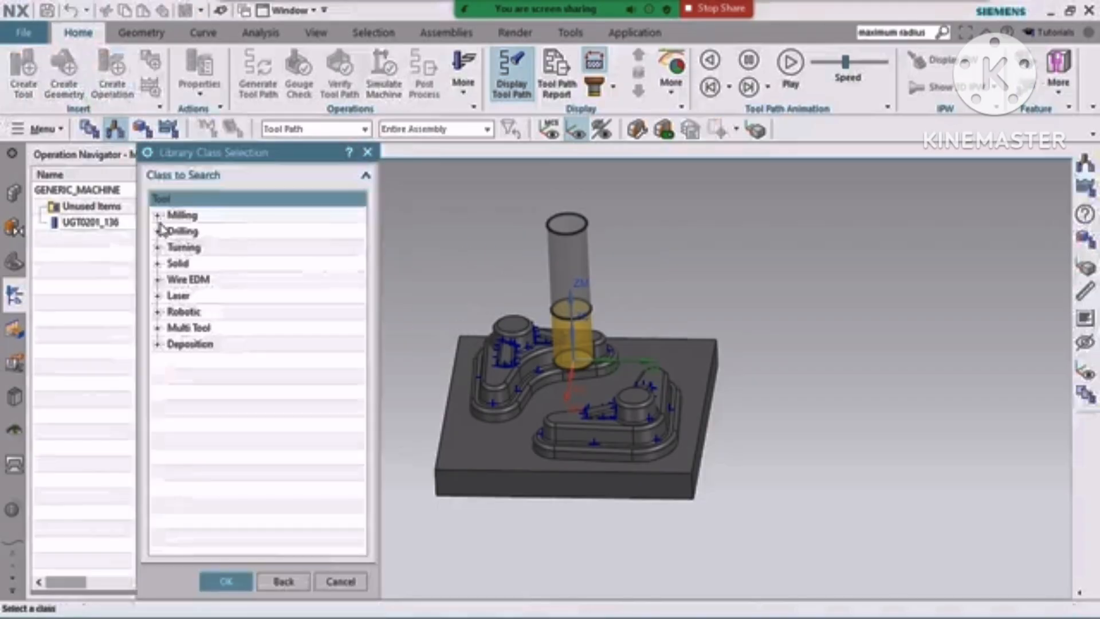
{"action": "double_click", "coordinate": [223, 217]}
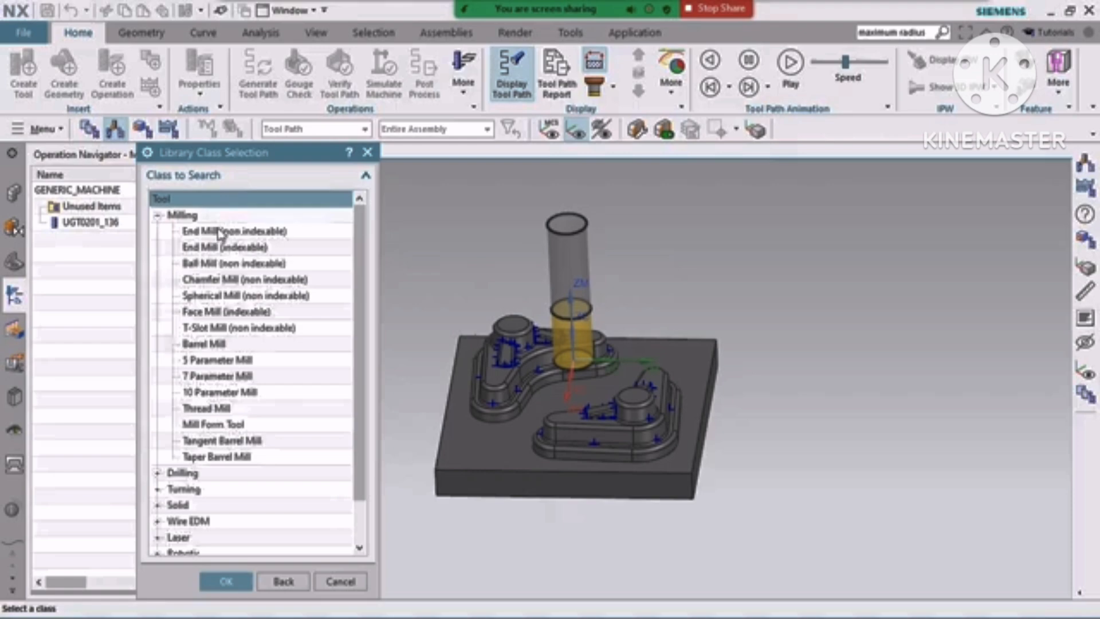
{"action": "double_click", "coordinate": [218, 232]}
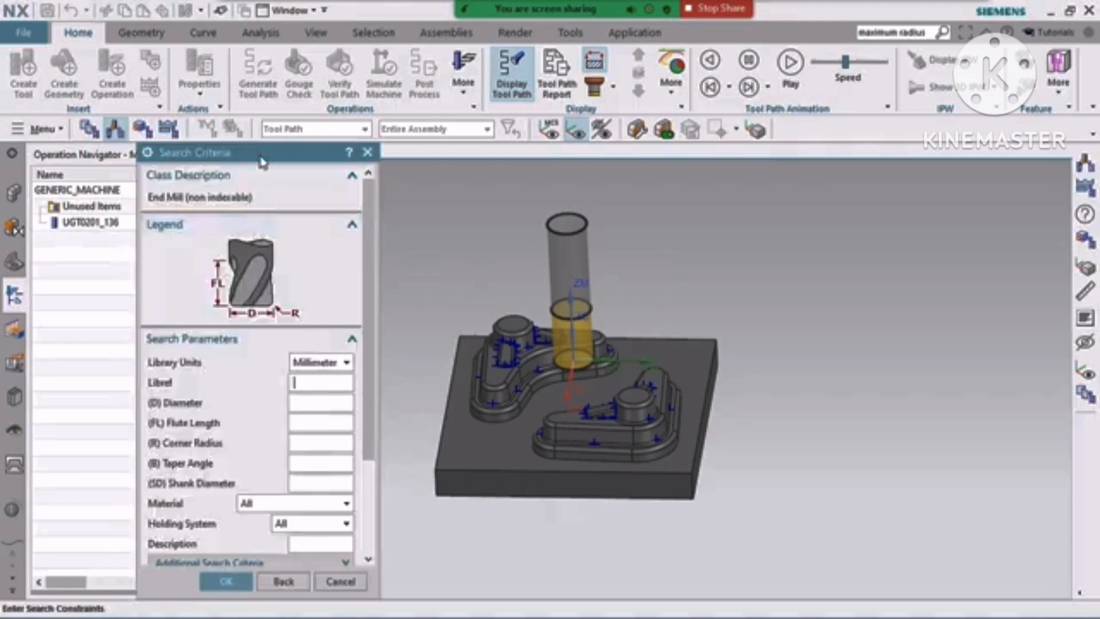
{"action": "left_click_drag", "start_coordinate": [260, 158], "coordinate": [270, 35]}
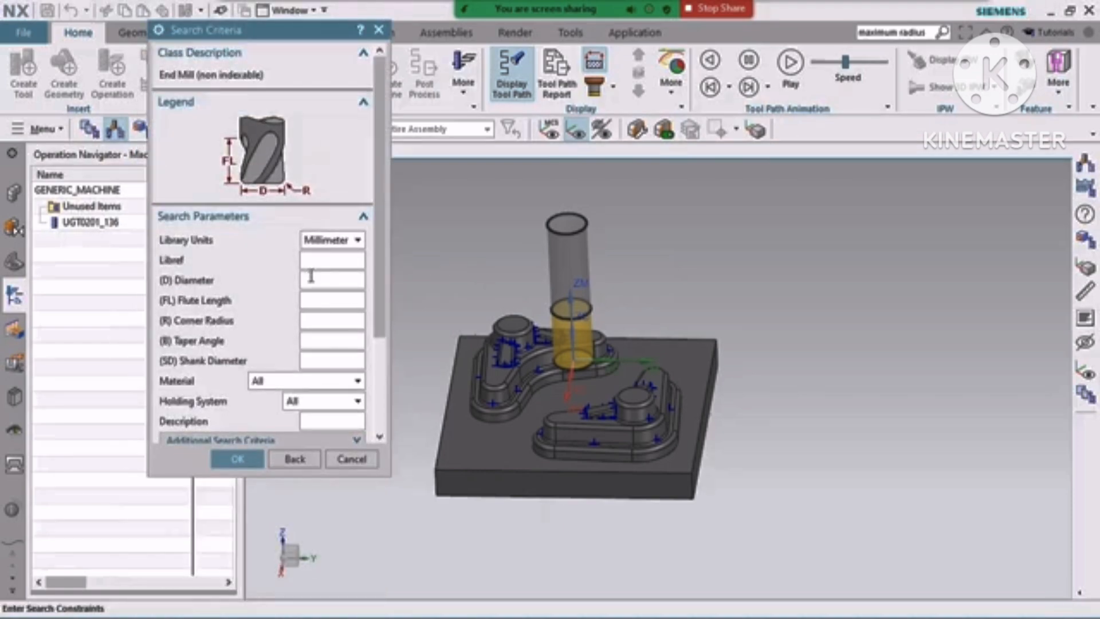
{"action": "type", "text": "10"}
{"action": "scroll", "coordinate": [358, 424], "scroll_direction": "down", "scroll_amount": 3}
{"action": "left_click", "coordinate": [252, 458]}
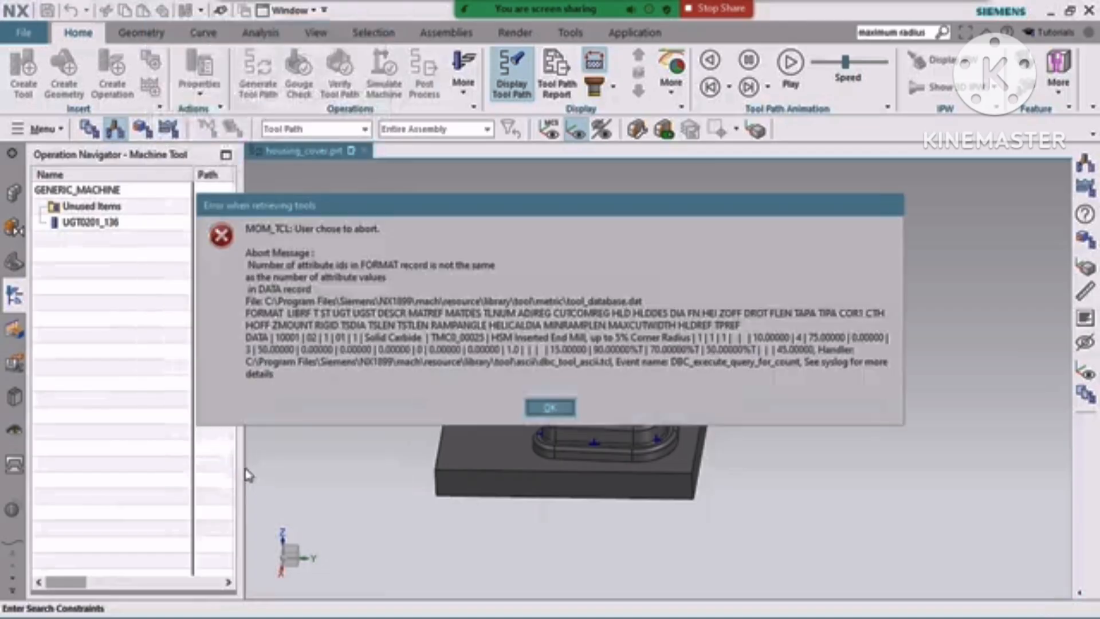
{"action": "left_click", "coordinate": [553, 403]}
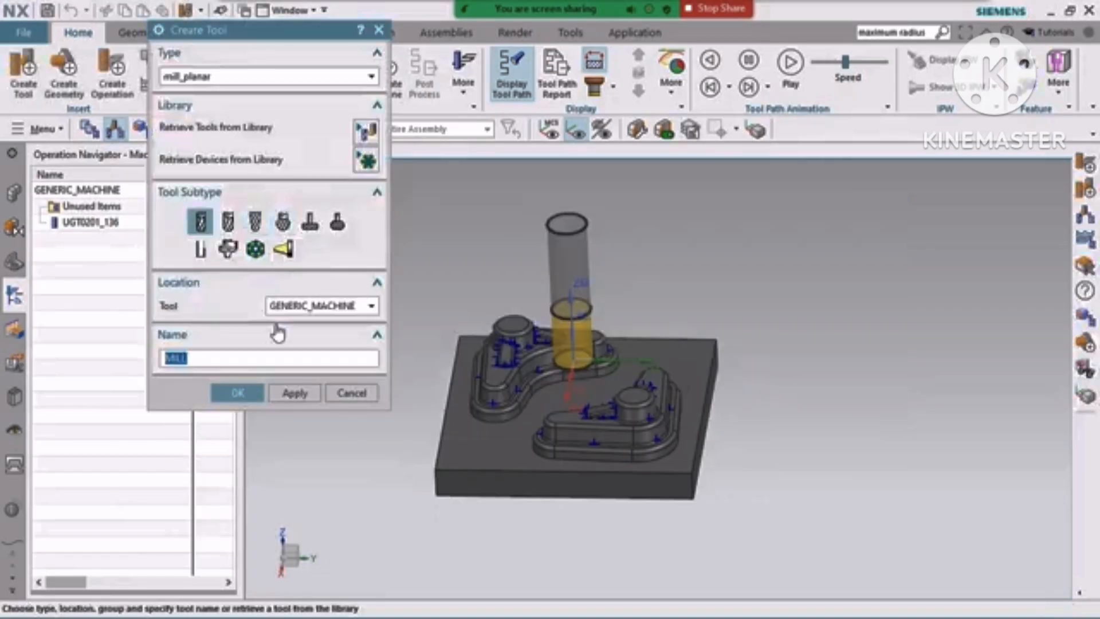
{"action": "left_click", "coordinate": [353, 395]}
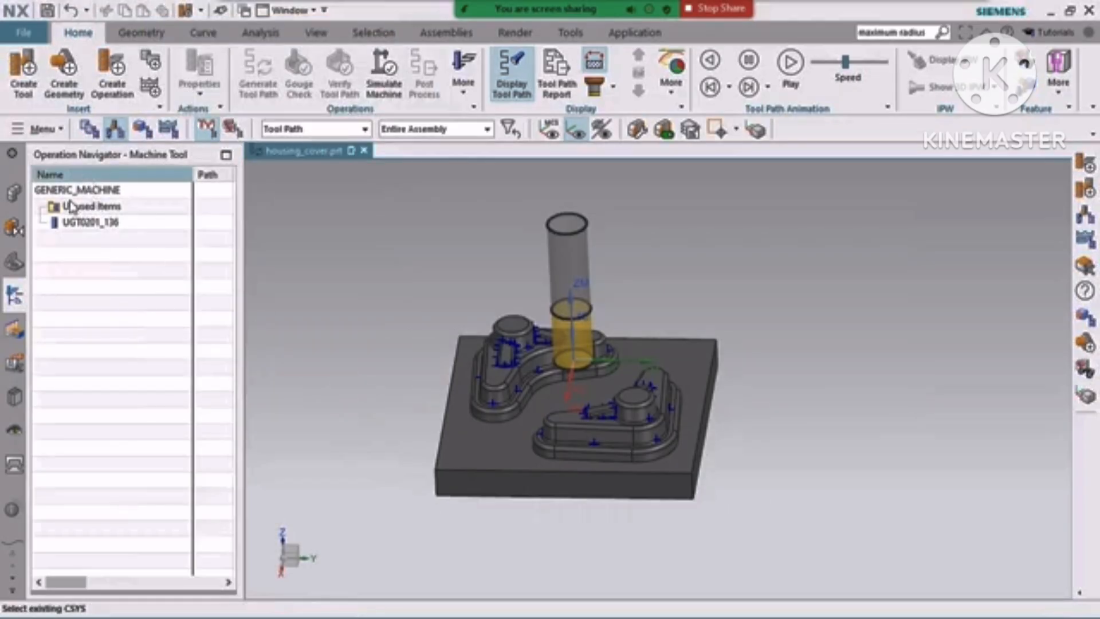
- Show the operation tree by geometry and start creating an operation of the mill_contour type
{"action": "left_click", "coordinate": [143, 130]}
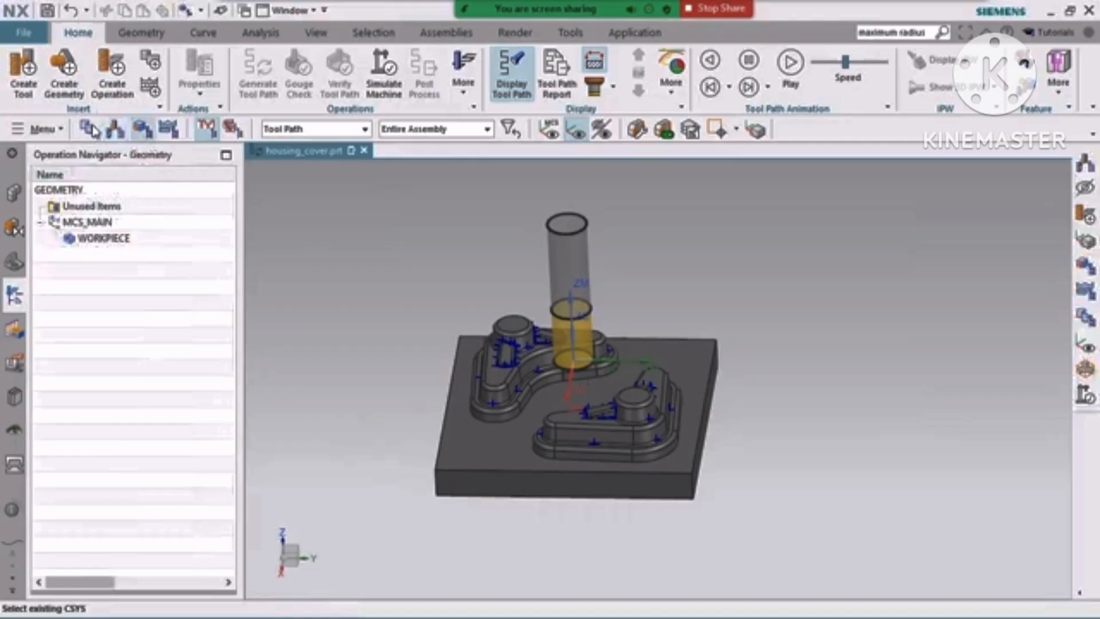
{"action": "left_click", "coordinate": [111, 80]}
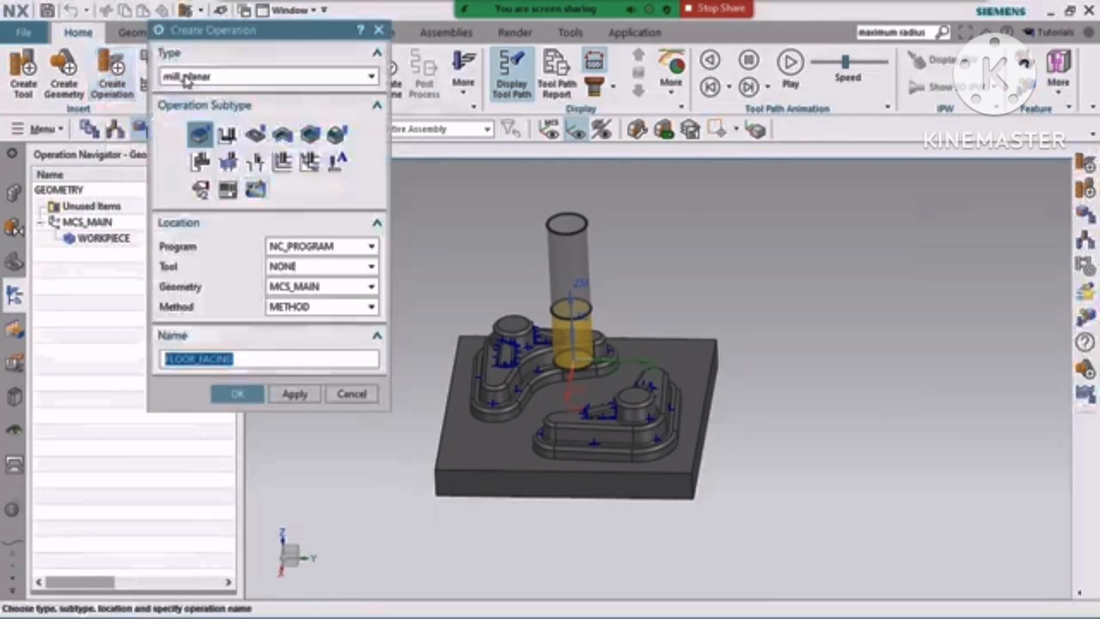
{"action": "left_click", "coordinate": [226, 82]}
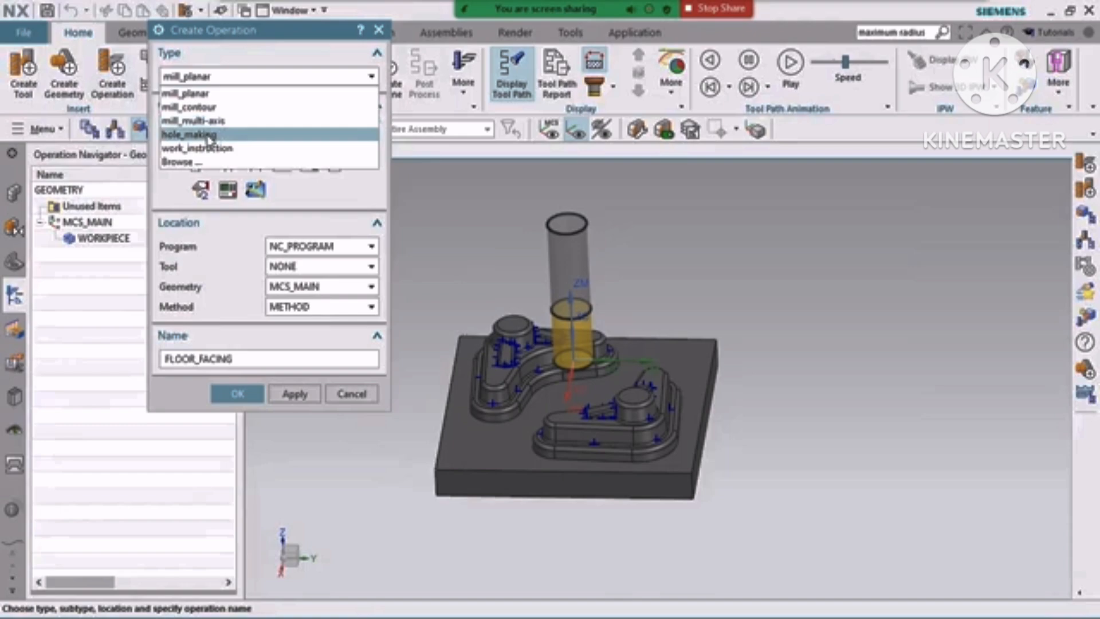
{"action": "left_click", "coordinate": [176, 94]}
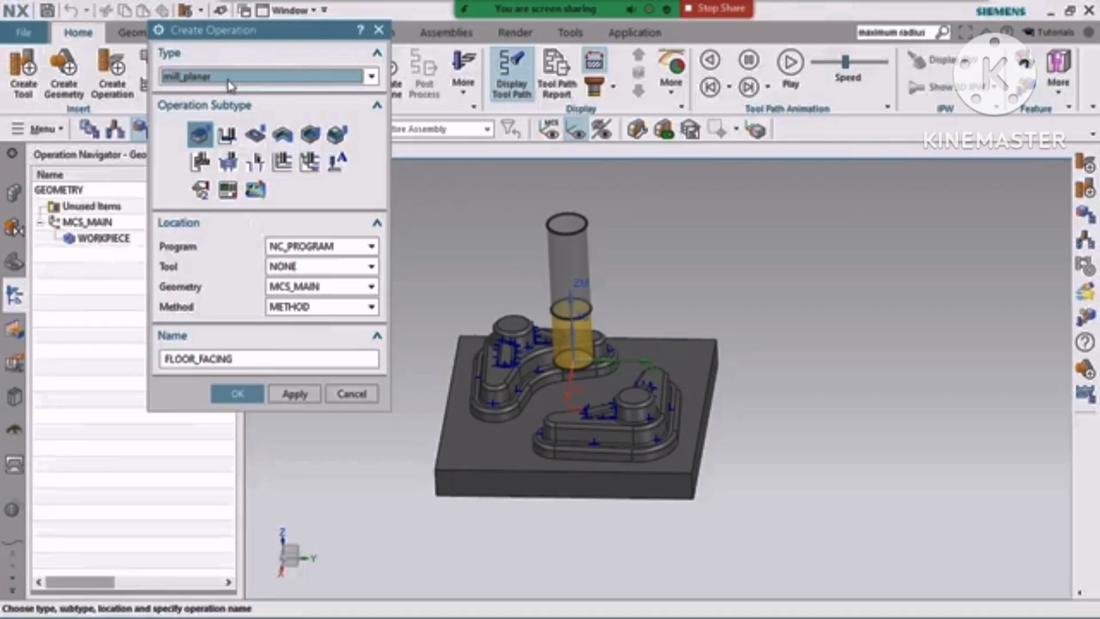
{"action": "left_click", "coordinate": [207, 79]}
{"action": "left_click", "coordinate": [199, 110]}
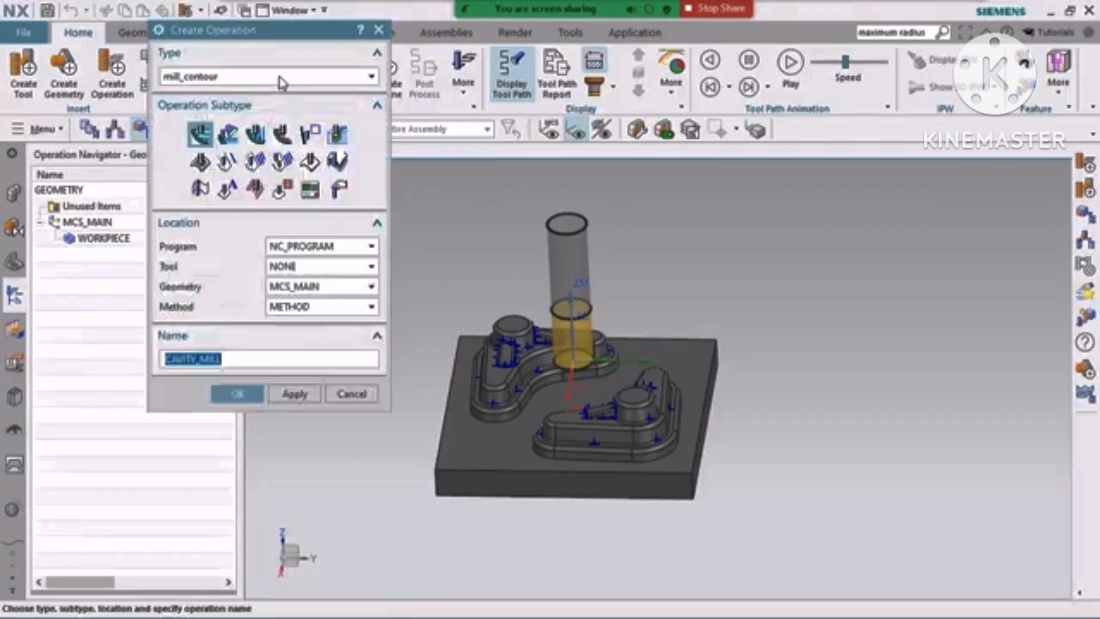
- Review the mill_multi-axis operation subtypes, and return the operation type to mill_contour
{"action": "left_click", "coordinate": [198, 83]}
{"action": "left_click", "coordinate": [201, 123]}
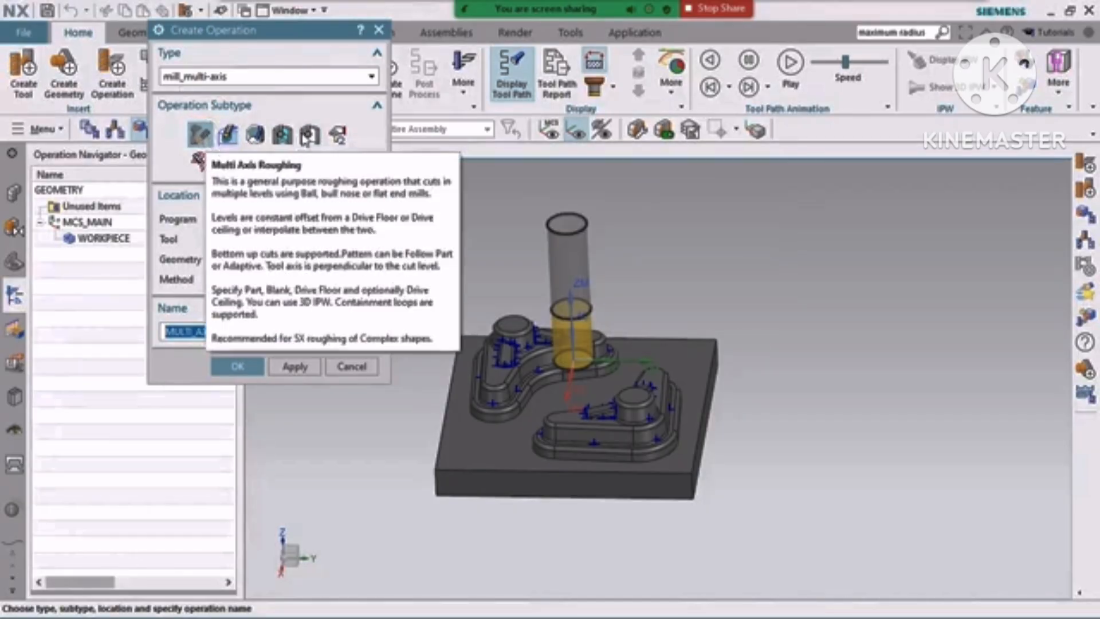
{"action": "left_click", "coordinate": [337, 80]}
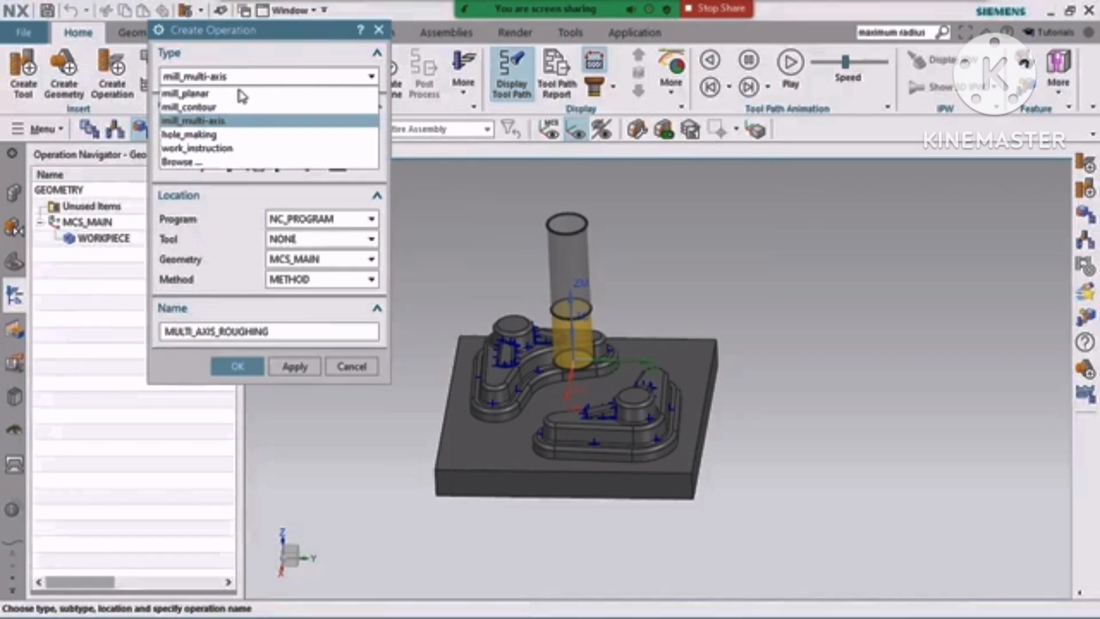
{"action": "left_click", "coordinate": [202, 107]}
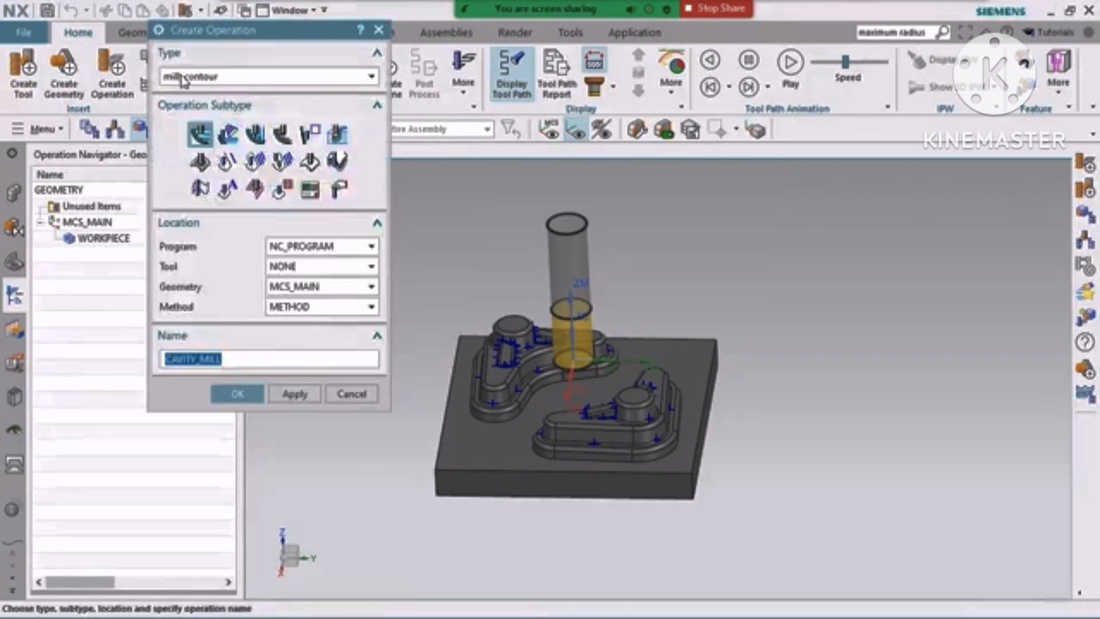
{"action": "left_click", "coordinate": [222, 78]}
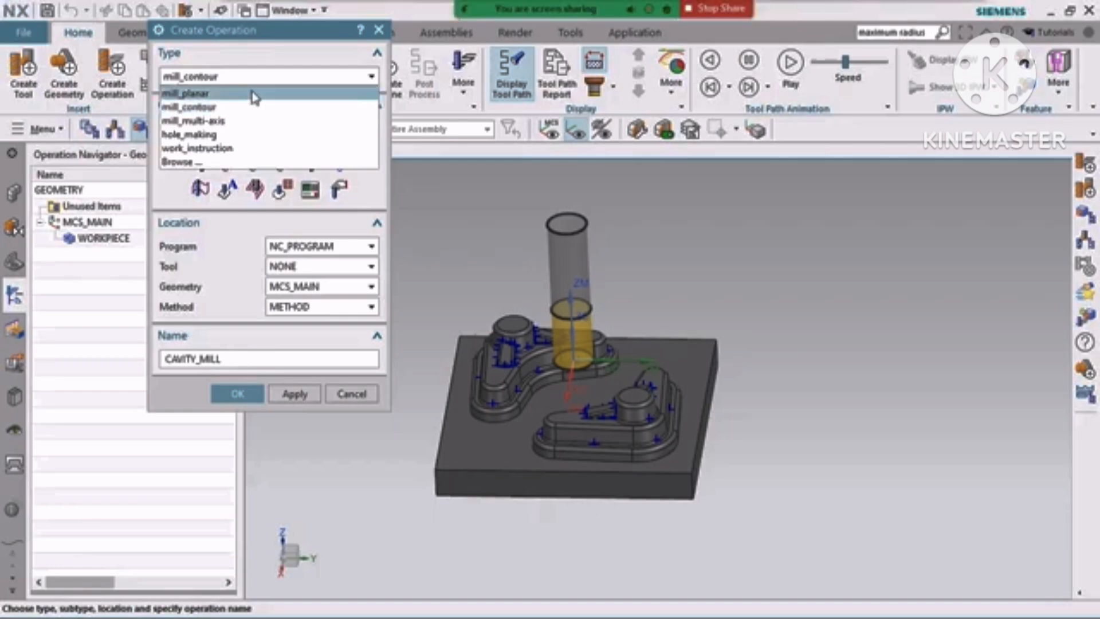
{"action": "left_click", "coordinate": [193, 112]}
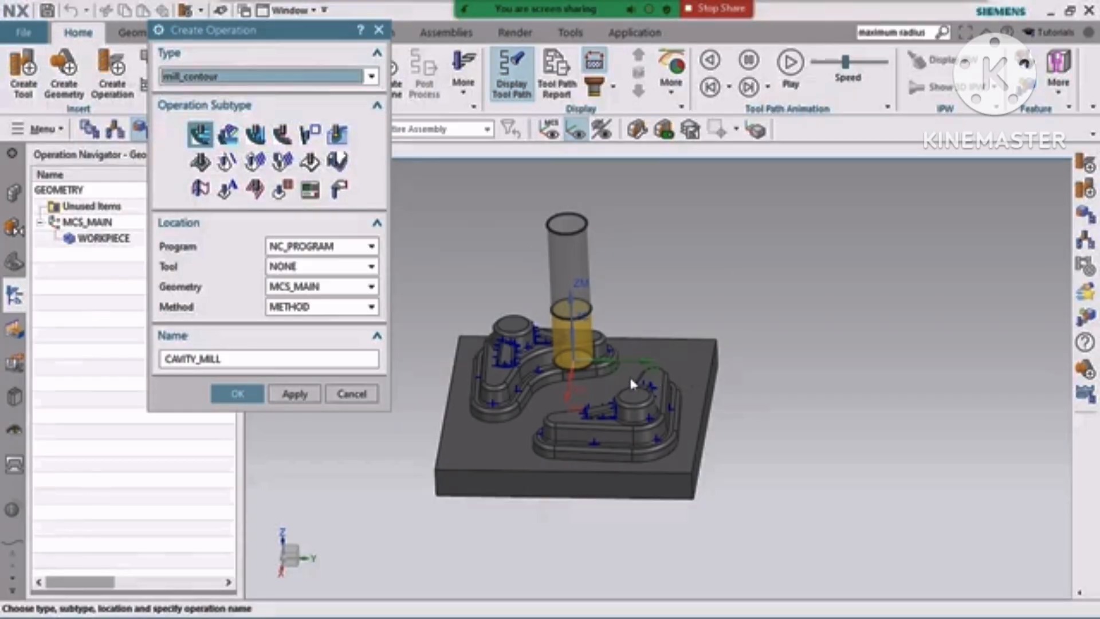
- Choose the Cavity Mill subtype and place the new operation under PROGRAM
{"action": "middle_click_drag", "start_coordinate": [630, 378], "coordinate": [653, 384]}
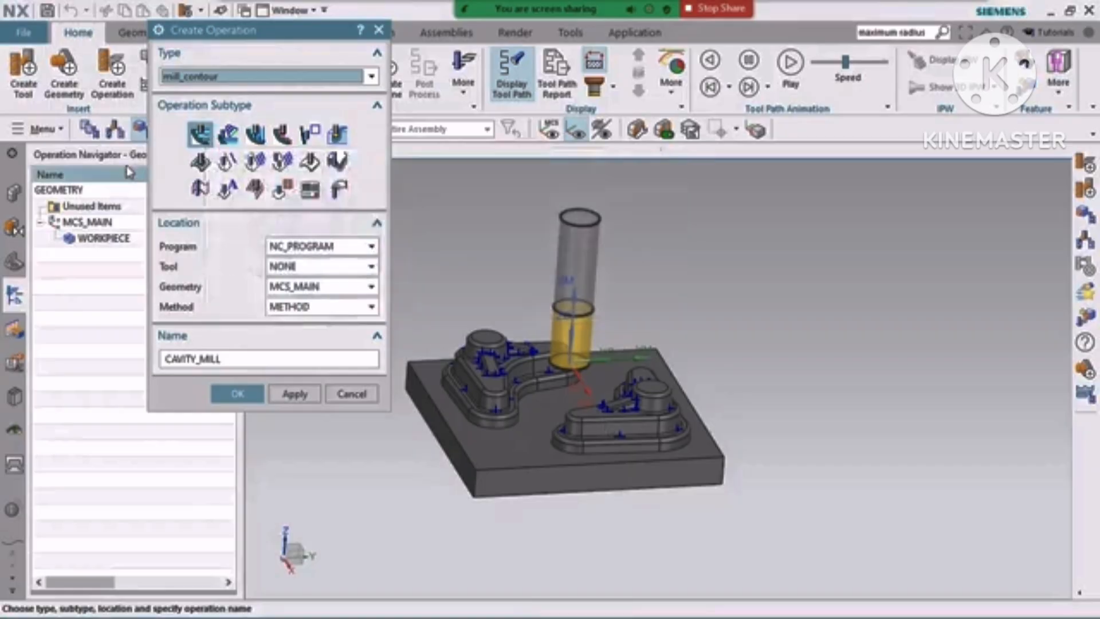
{"action": "left_click", "coordinate": [199, 135]}
{"action": "left_click", "coordinate": [310, 247]}
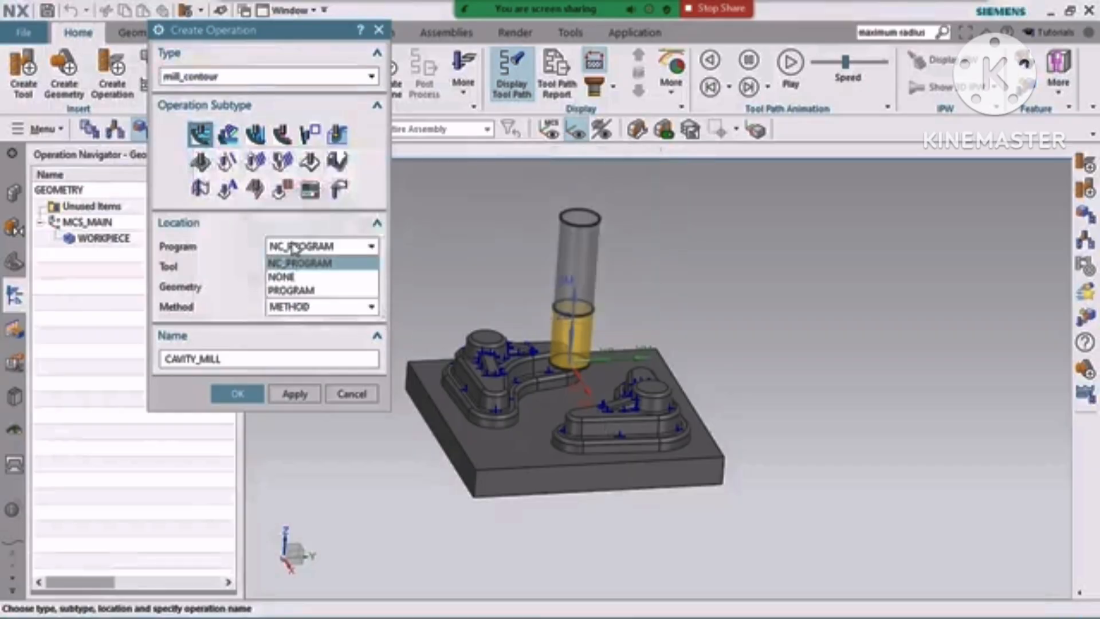
{"action": "left_click", "coordinate": [309, 290]}
{"action": "left_click", "coordinate": [315, 246]}
{"action": "left_click", "coordinate": [308, 291]}
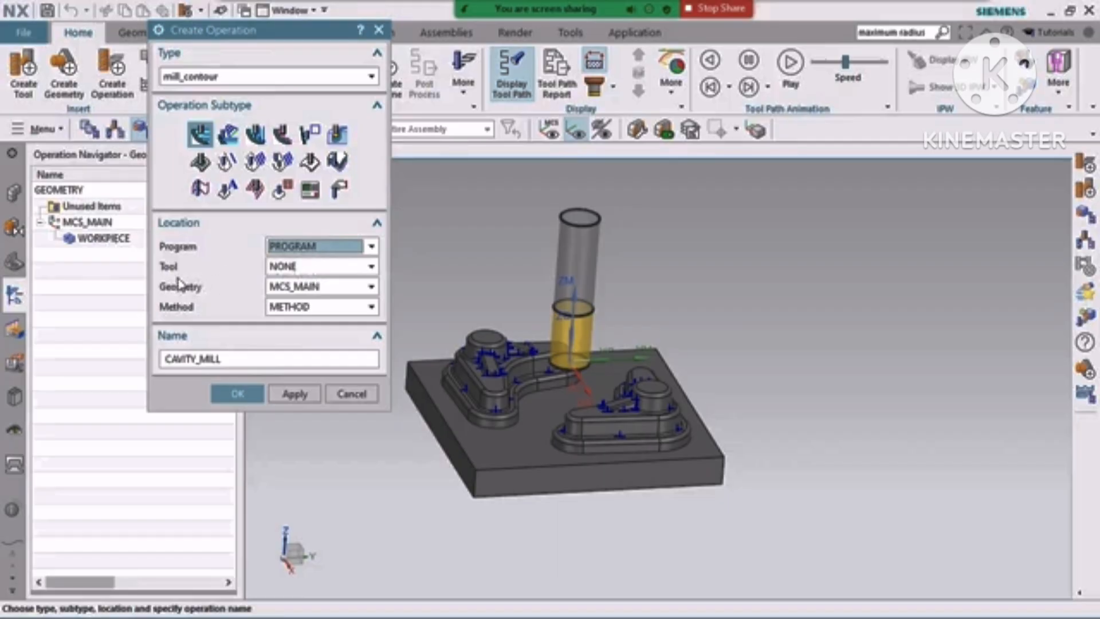
- Assign the UGT0201_136 carbide end mill as the new operation's tool
{"action": "left_click", "coordinate": [293, 267]}
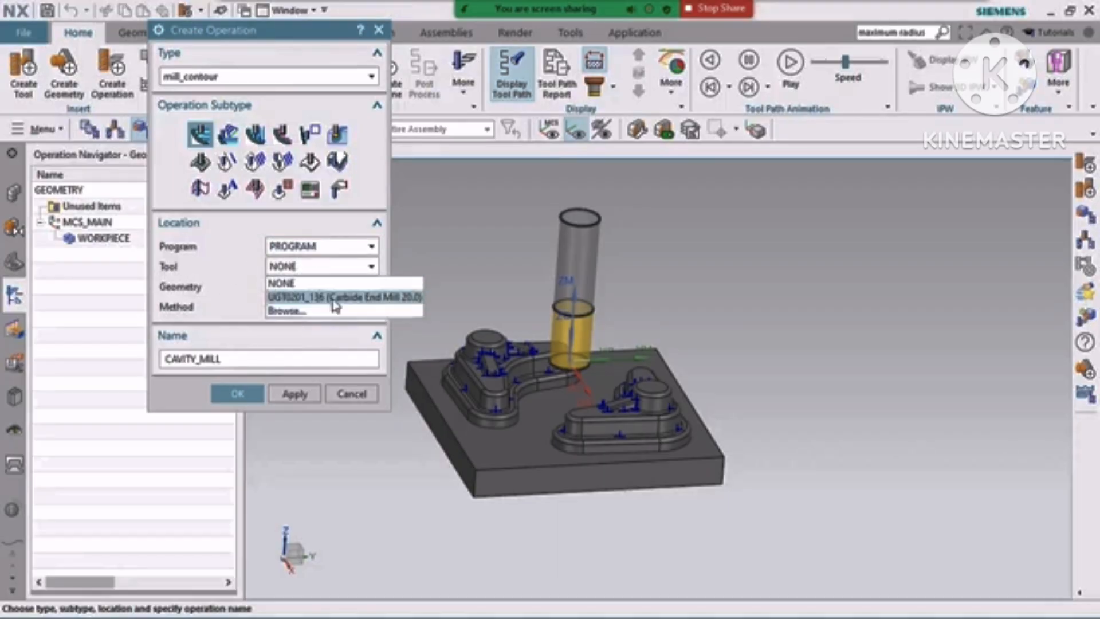
{"action": "left_click", "coordinate": [218, 278]}
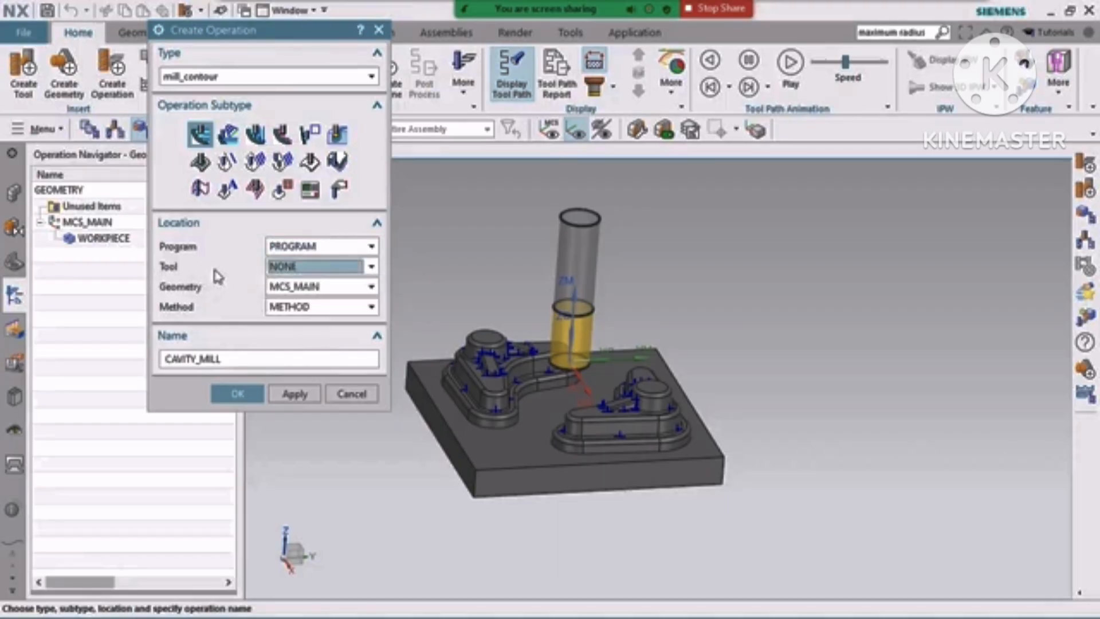
{"action": "left_click", "coordinate": [298, 273]}
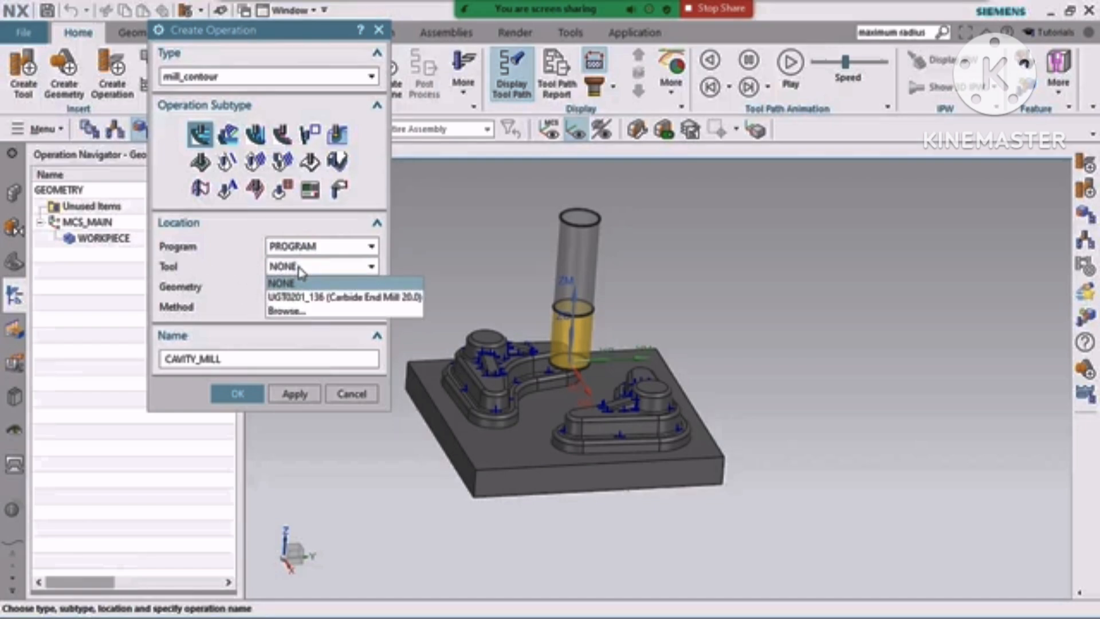
{"action": "left_click", "coordinate": [308, 297]}
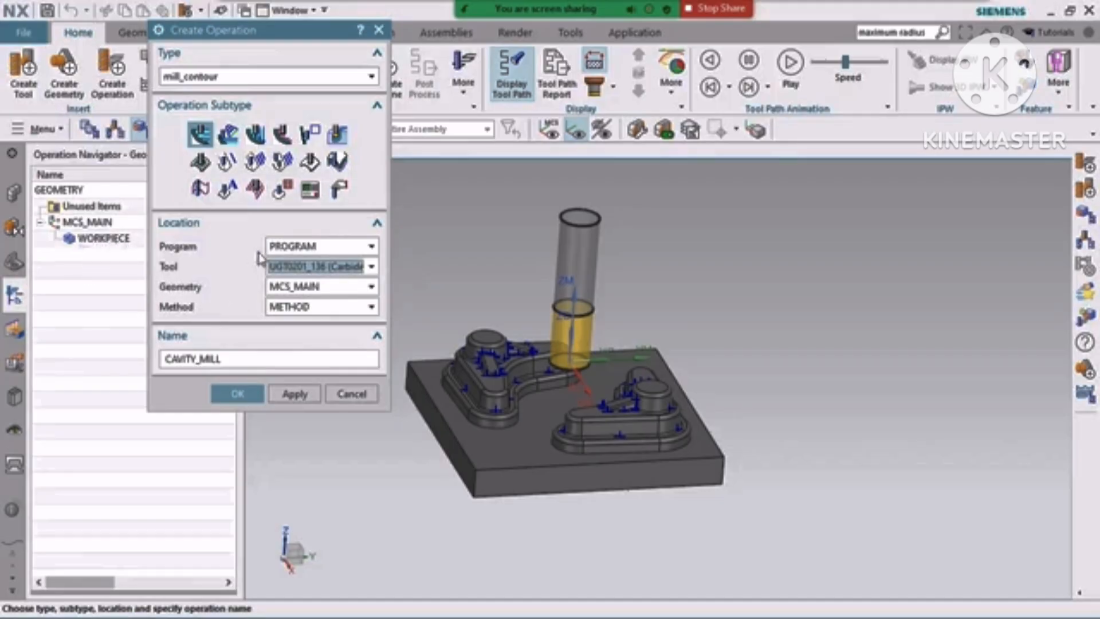
- Assign the WORKPIECE geometry and the MILL_ROUGH method, and create the operation under the name CAVITY_MILL
{"action": "left_click", "coordinate": [332, 287]}
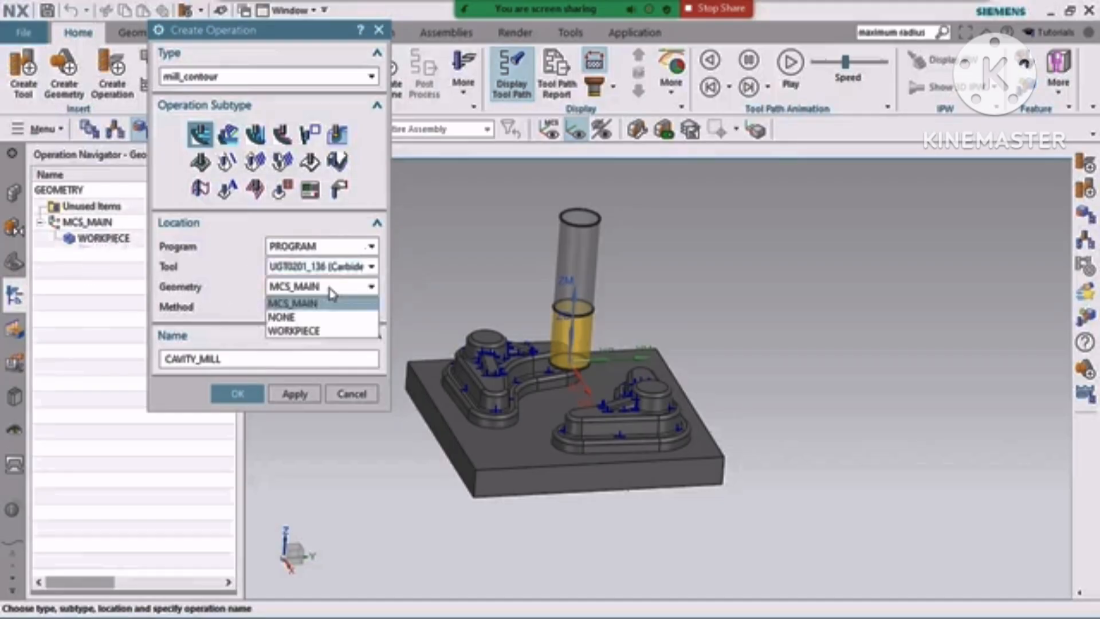
{"action": "left_click", "coordinate": [287, 331]}
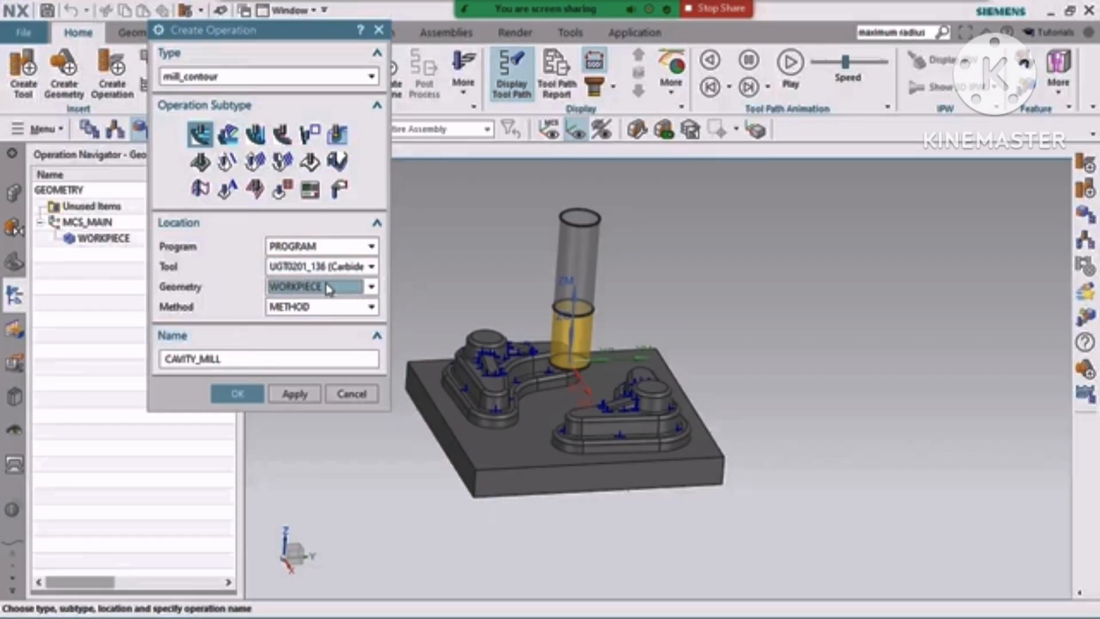
{"action": "left_click", "coordinate": [335, 307]}
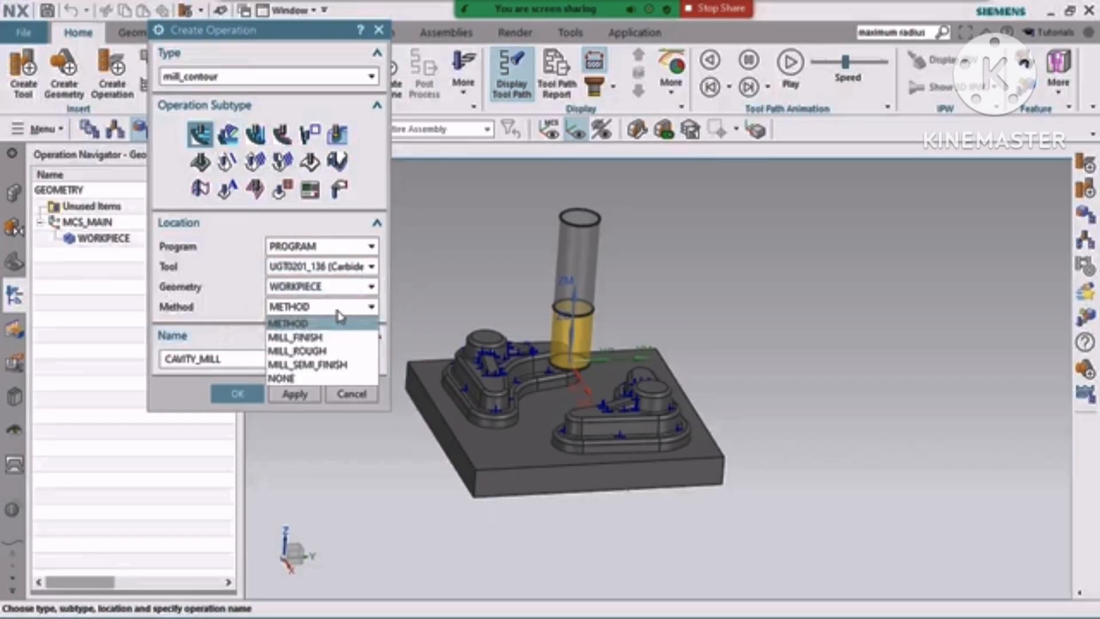
{"action": "left_click", "coordinate": [327, 351]}
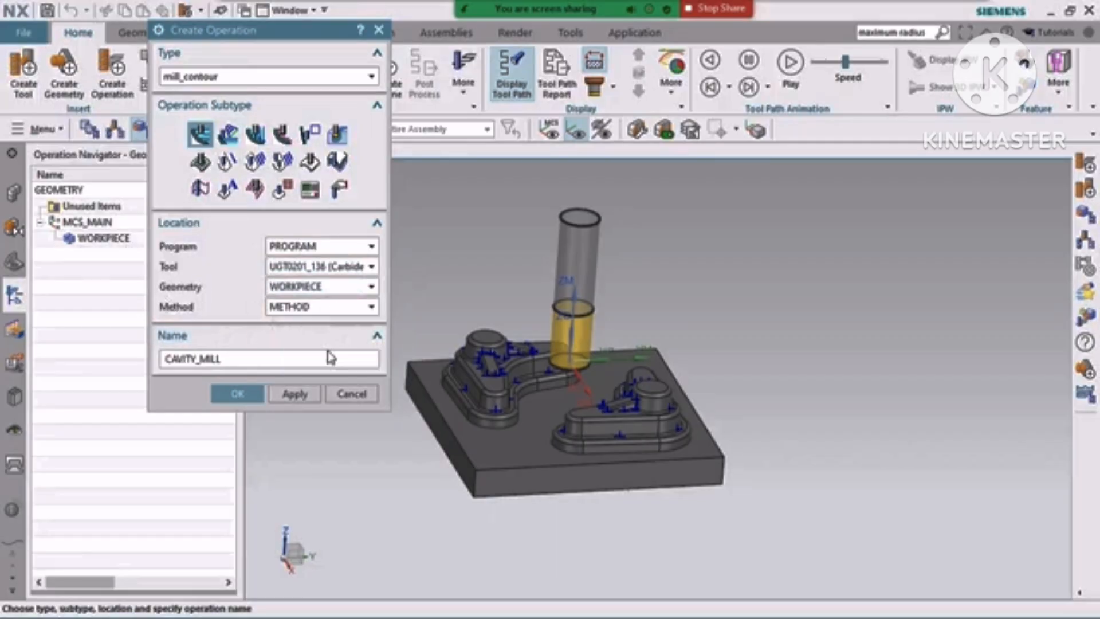
{"action": "left_click", "coordinate": [234, 356]}
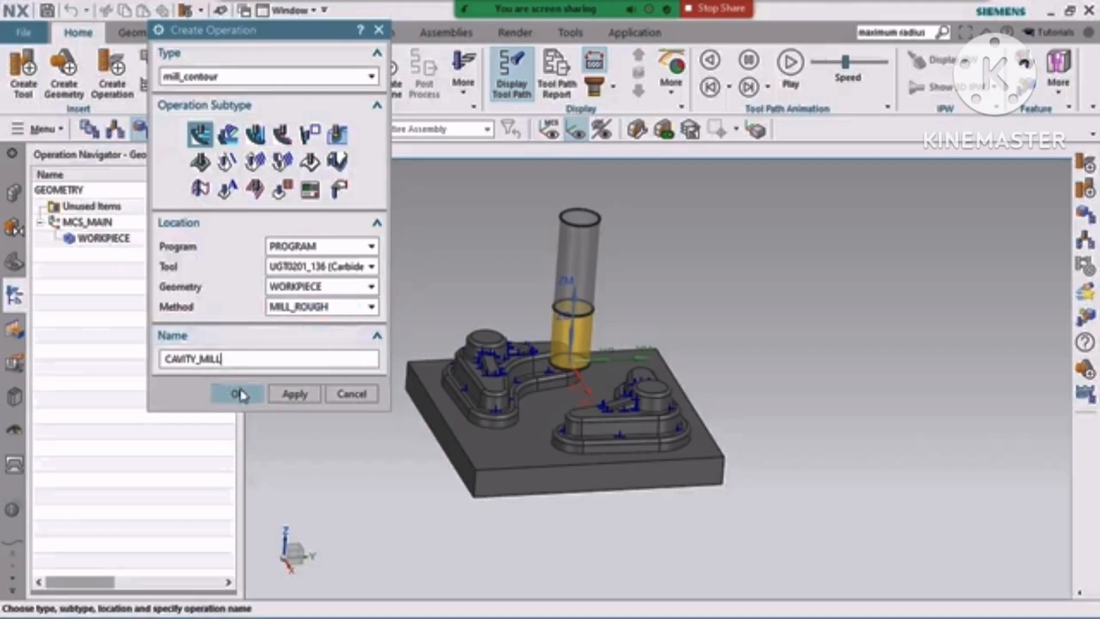
{"action": "double_click", "coordinate": [248, 361]}
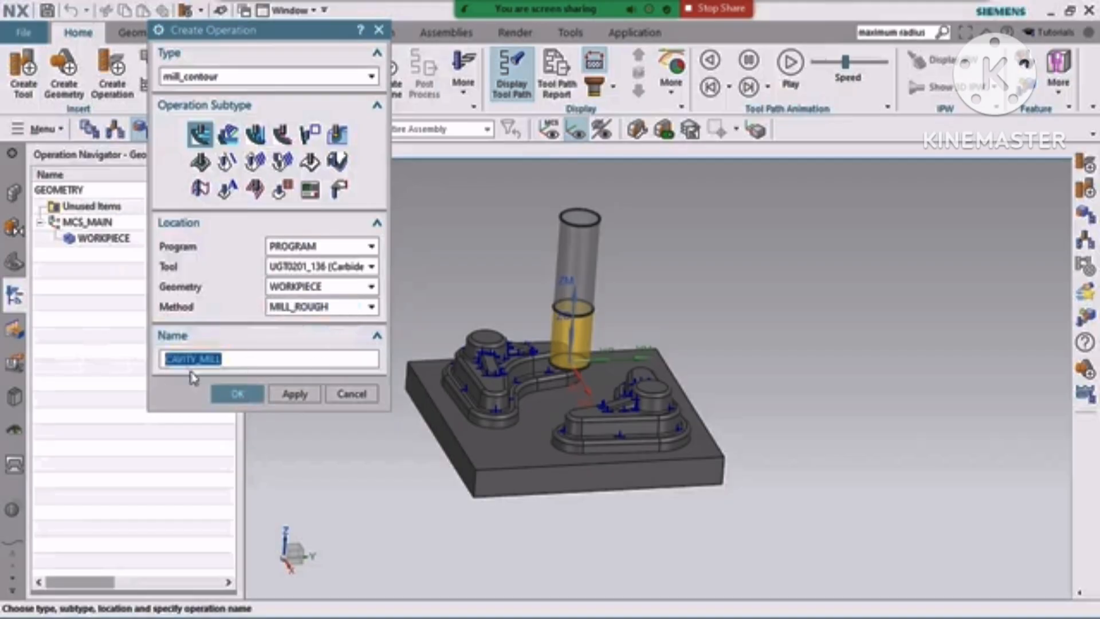
{"action": "left_click", "coordinate": [226, 393]}
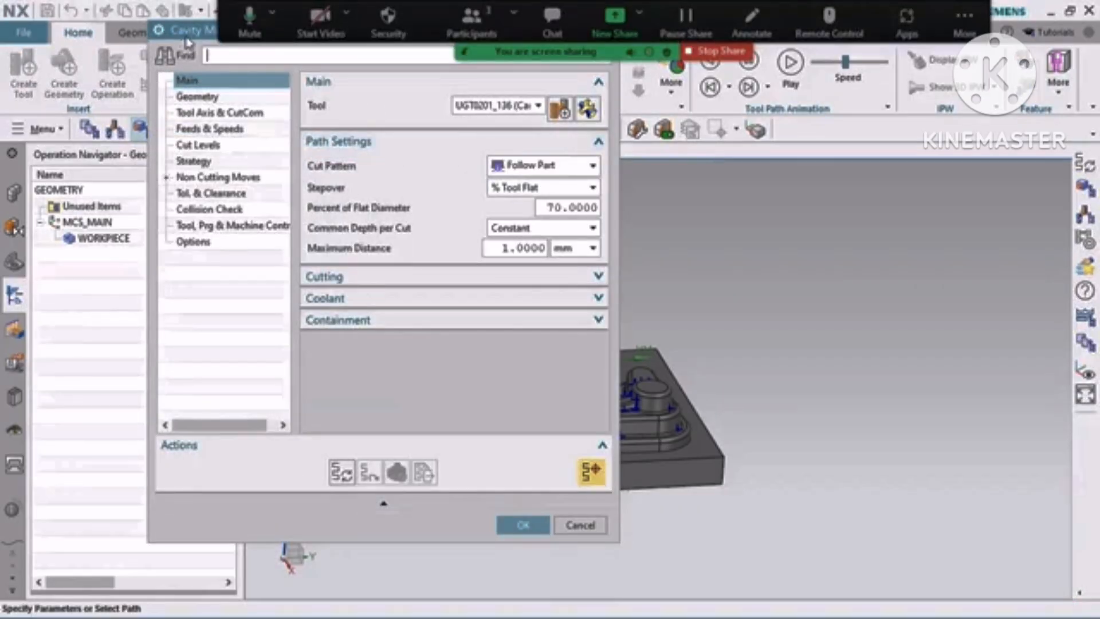
- Accept the default Cavity Mill settings and generate the CAVITY_MILL tool path
{"action": "left_click_drag", "start_coordinate": [185, 40], "coordinate": [37, 44]}
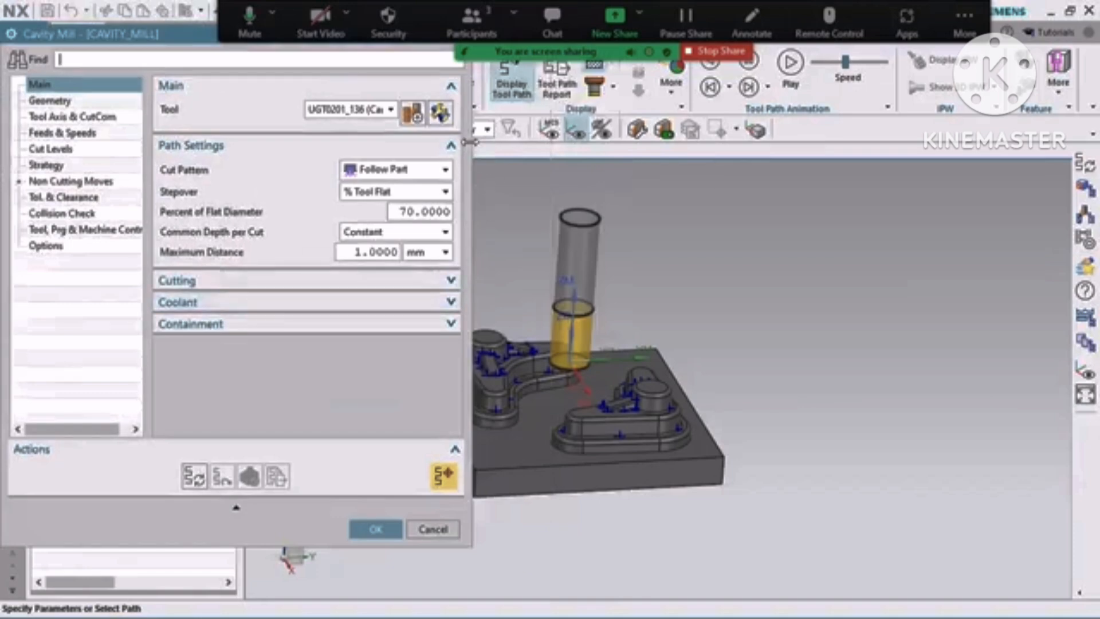
{"action": "left_click_drag", "start_coordinate": [410, 141], "coordinate": [448, 149]}
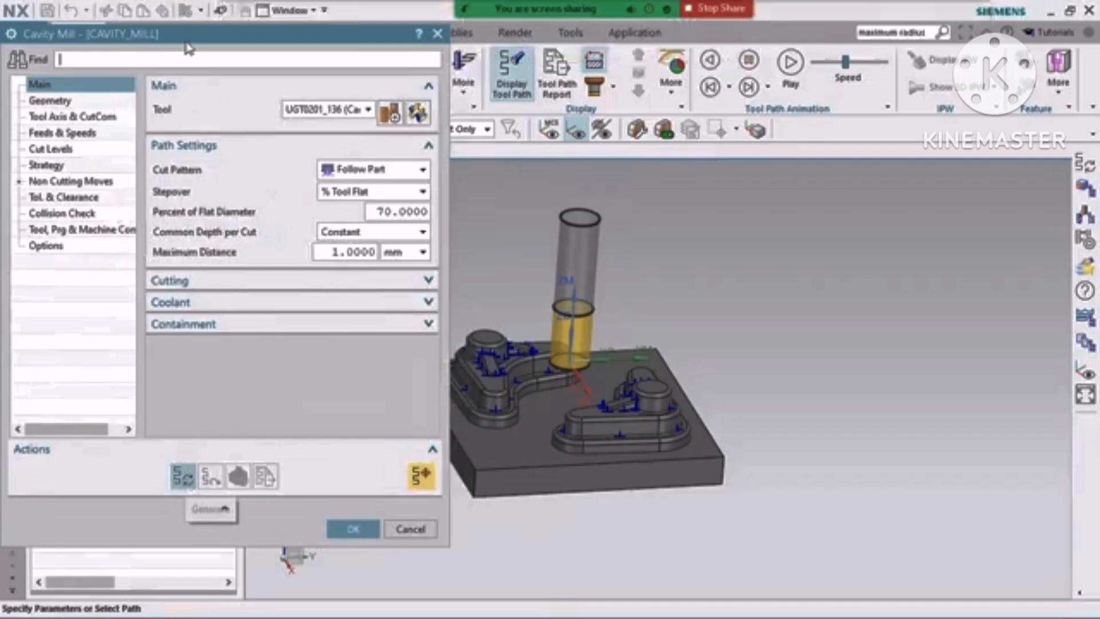
{"action": "left_click_drag", "start_coordinate": [184, 37], "coordinate": [214, 37]}
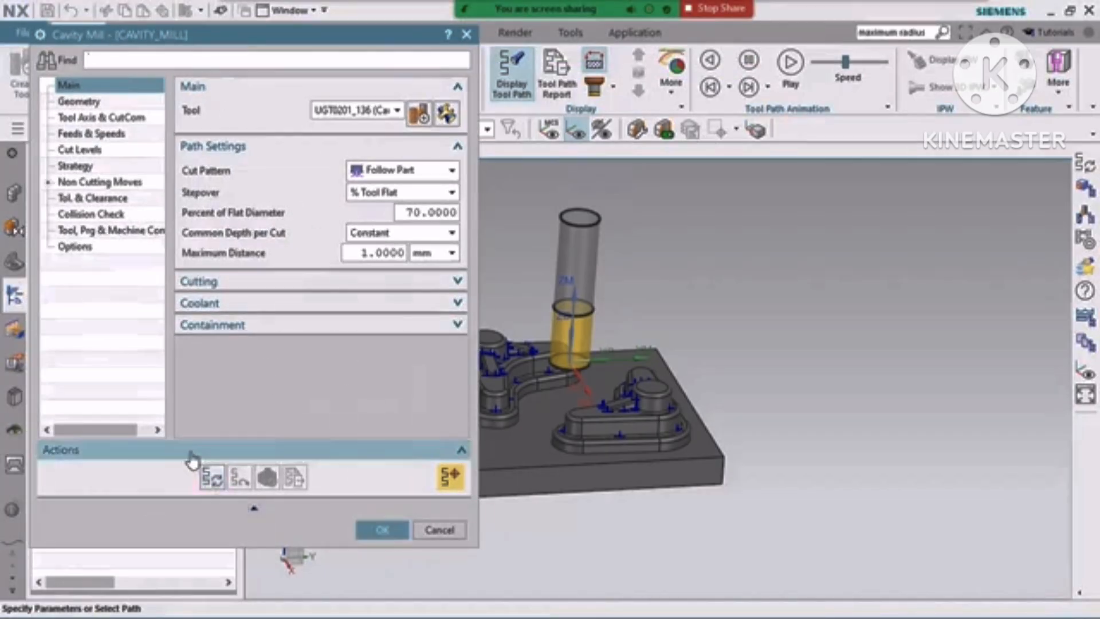
{"action": "left_click", "coordinate": [388, 529]}
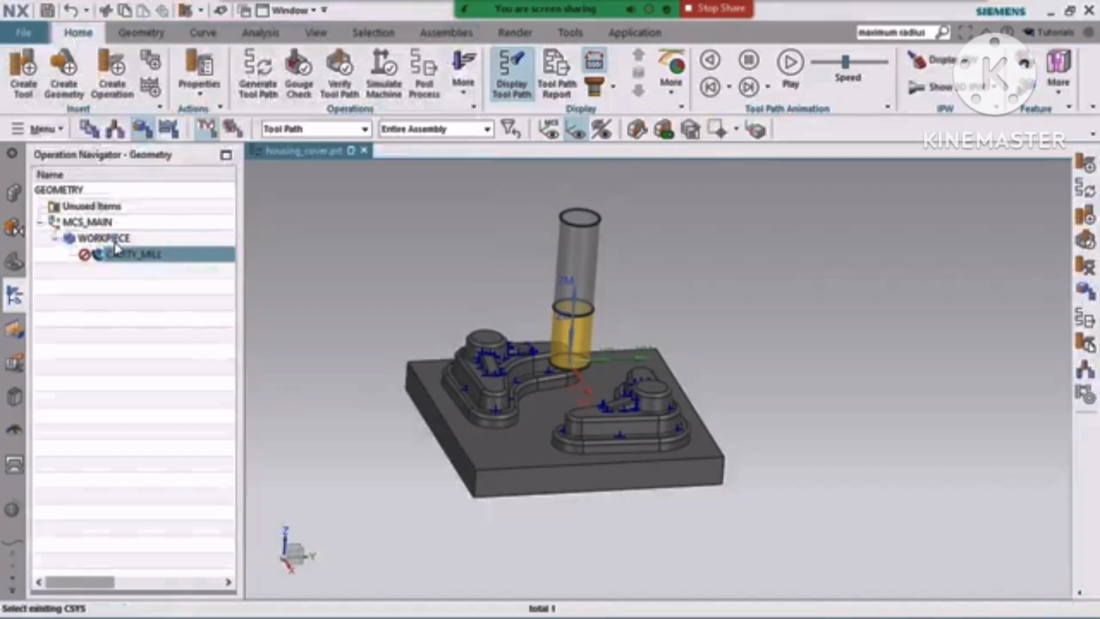
{"action": "left_click", "coordinate": [247, 96]}
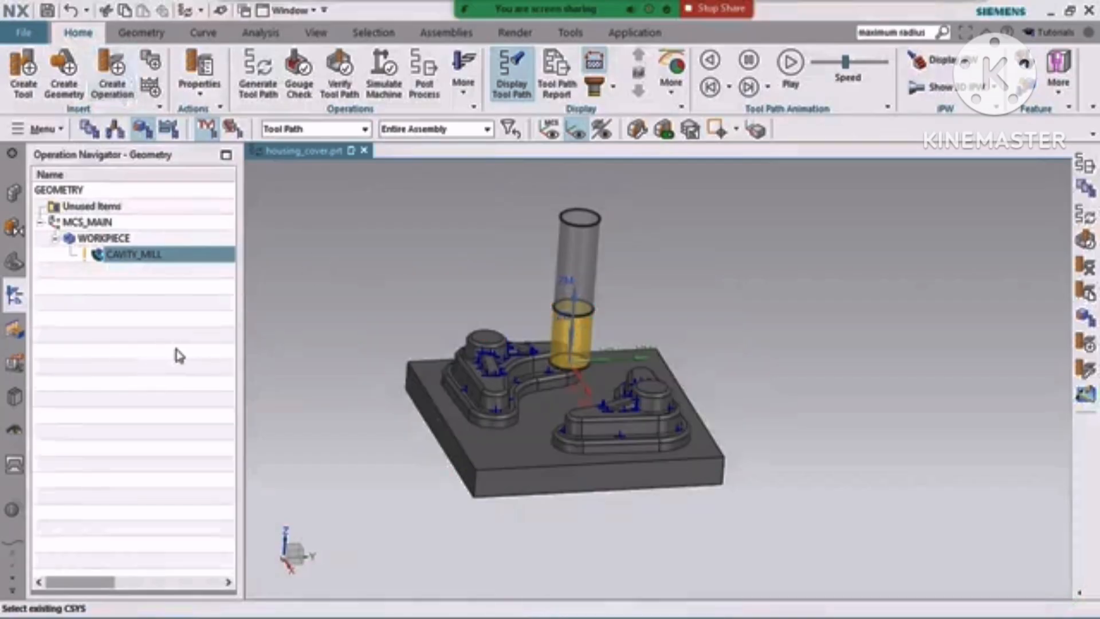
- Toggle the tool path display off and back on
{"action": "left_click", "coordinate": [175, 354]}
{"action": "left_click", "coordinate": [516, 83]}
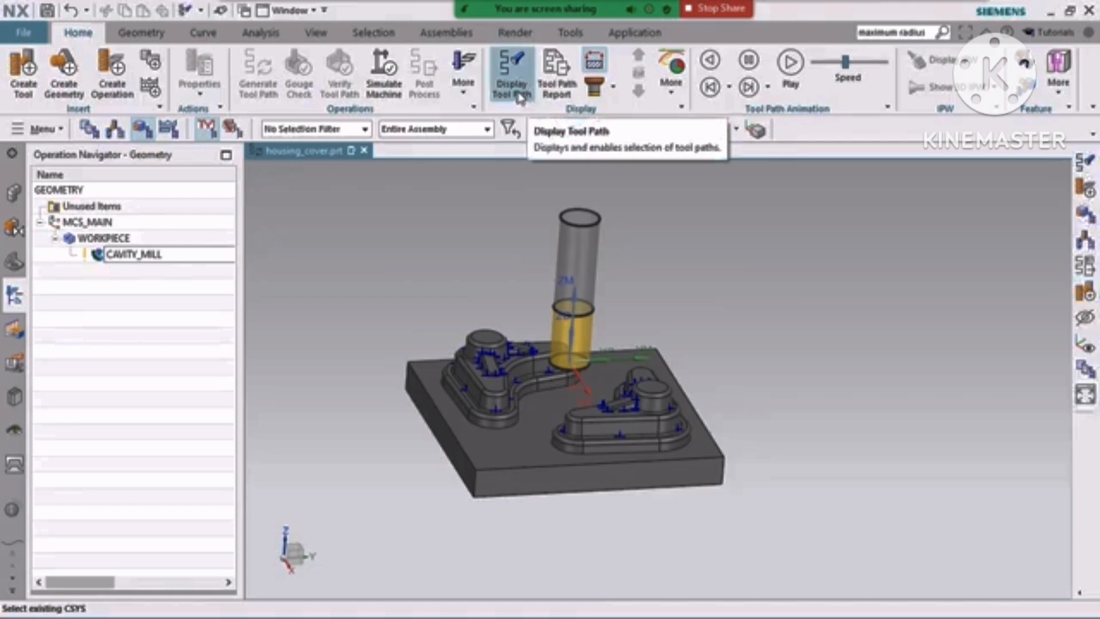
{"action": "left_click", "coordinate": [518, 86]}
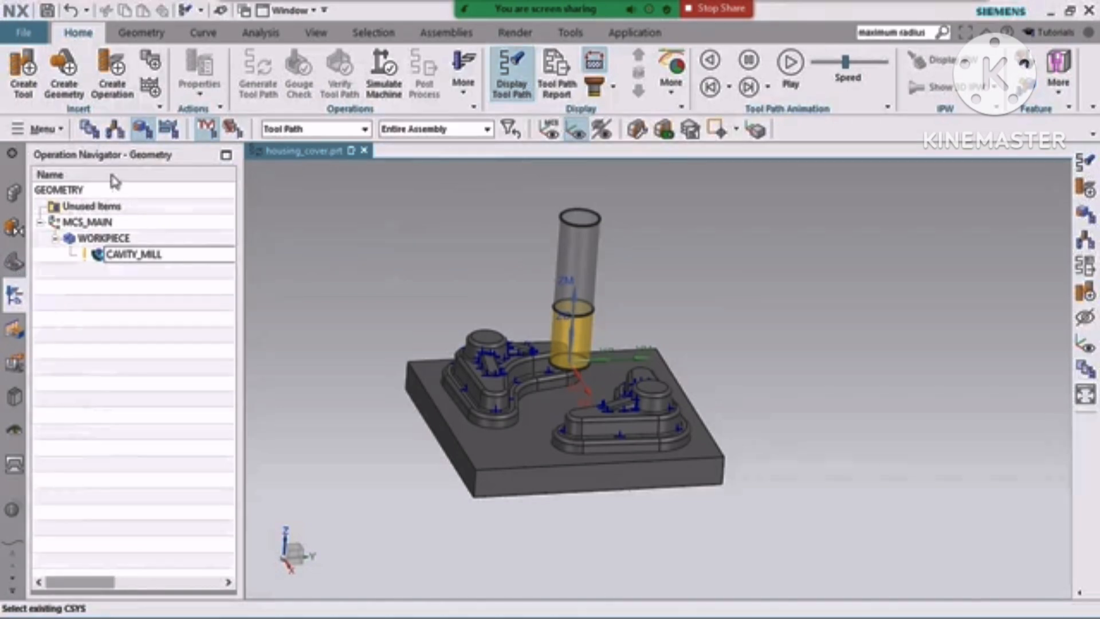
- List the operations under UGT0201_136 in the machine tool view, and clear the tool preview from the model
{"action": "left_click", "coordinate": [116, 133]}
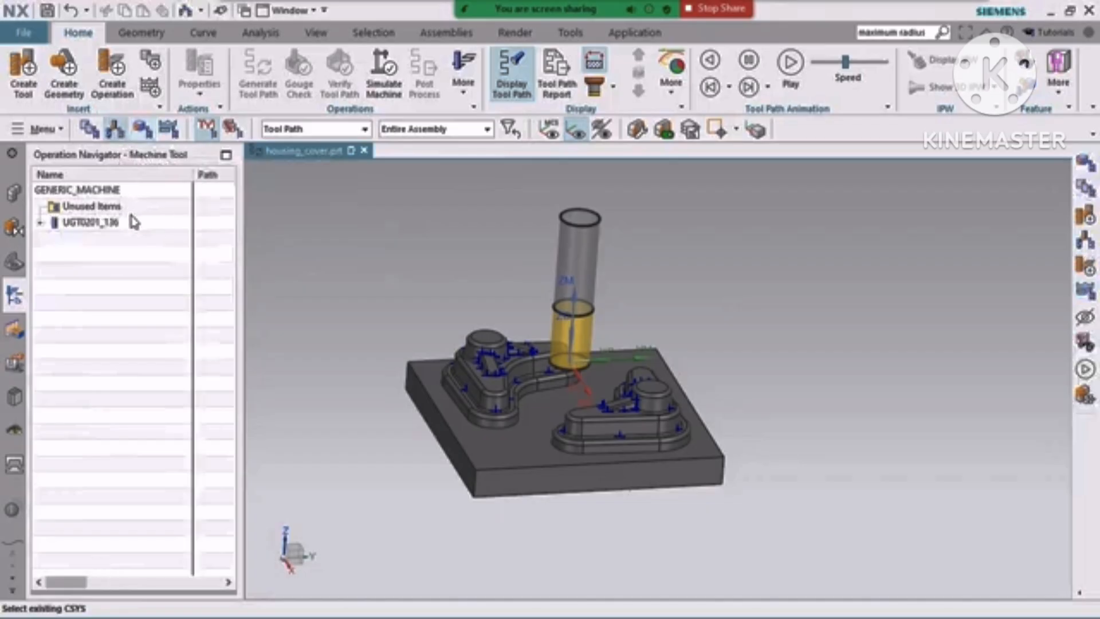
{"action": "left_click", "coordinate": [38, 224]}
{"action": "left_click", "coordinate": [110, 225]}
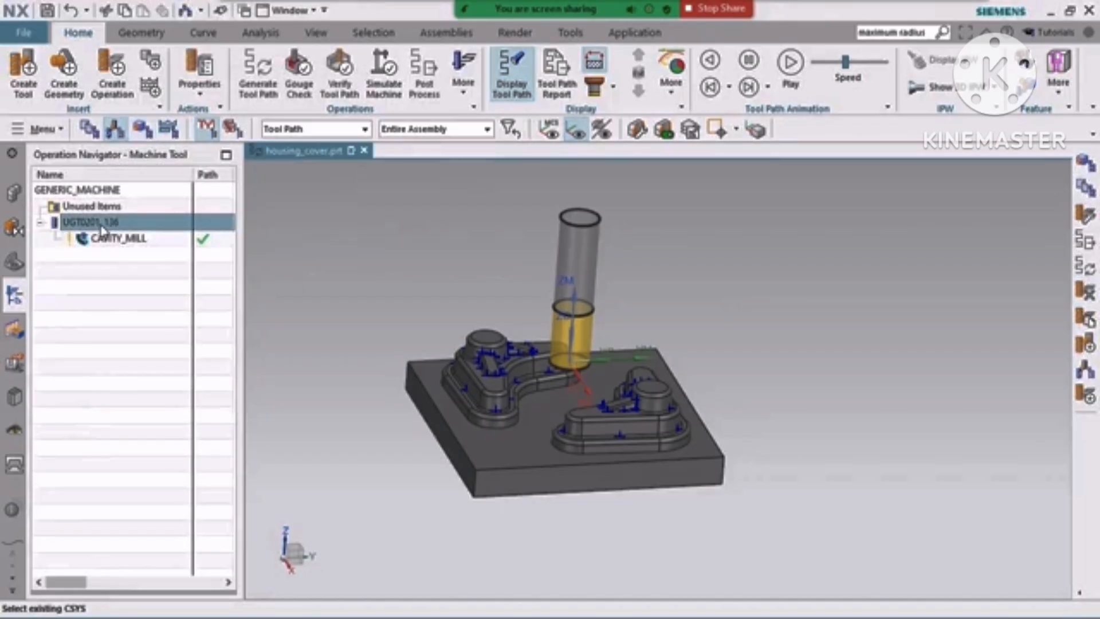
{"action": "left_click", "coordinate": [551, 338]}
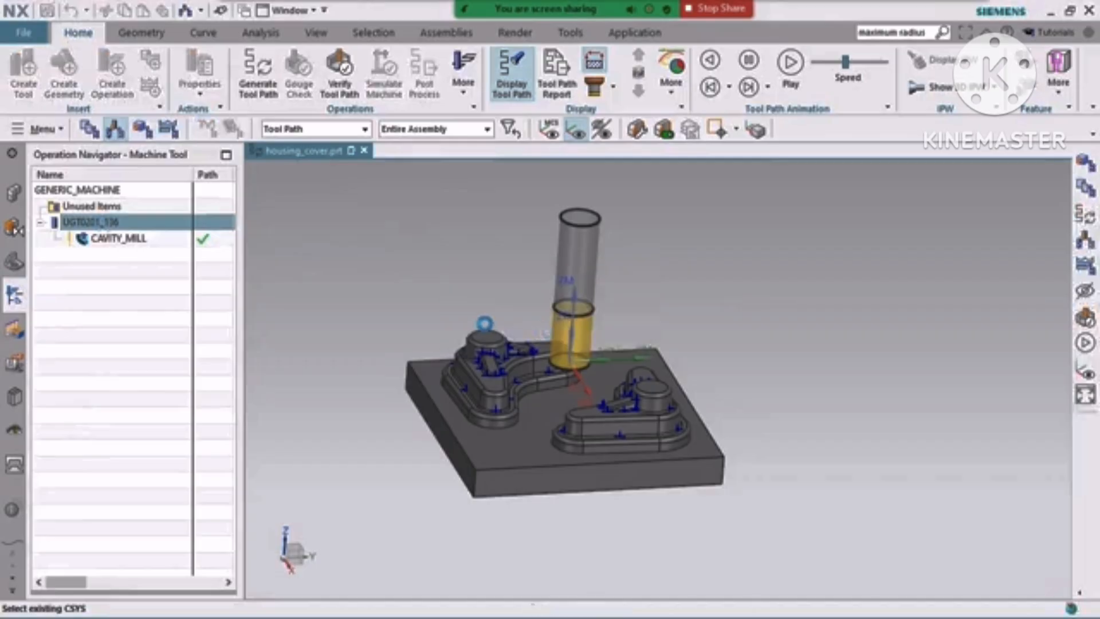
{"action": "left_click", "coordinate": [91, 223]}
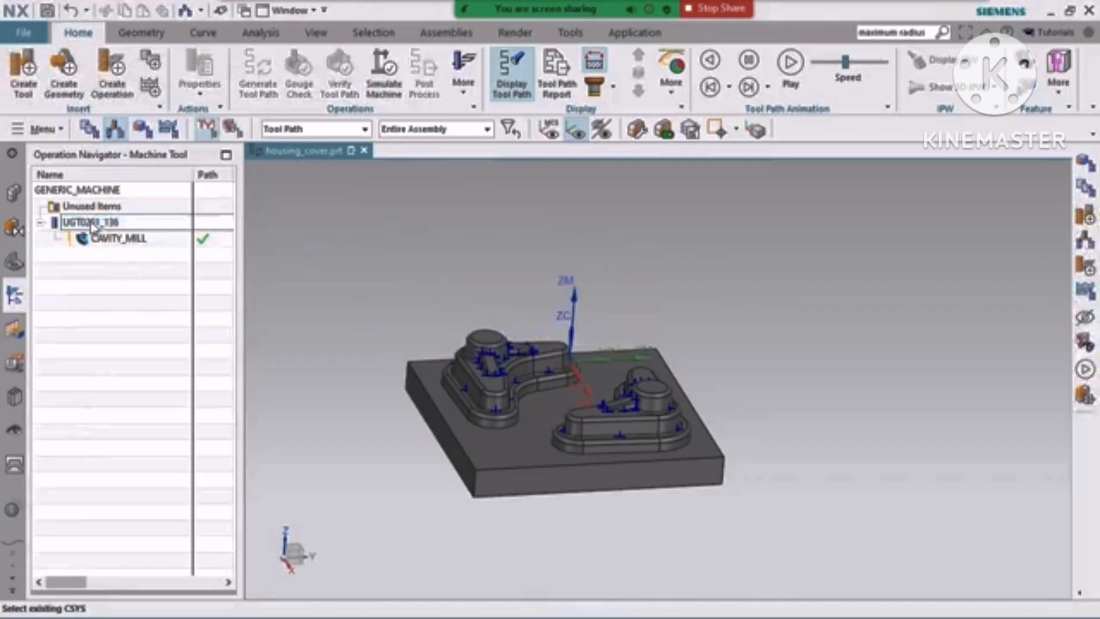
- Display the CAVITY_MILL tool path on the model and list the operations in the geometry view
{"action": "left_click", "coordinate": [12, 265]}
{"action": "left_click", "coordinate": [14, 298]}
{"action": "left_click", "coordinate": [120, 240]}
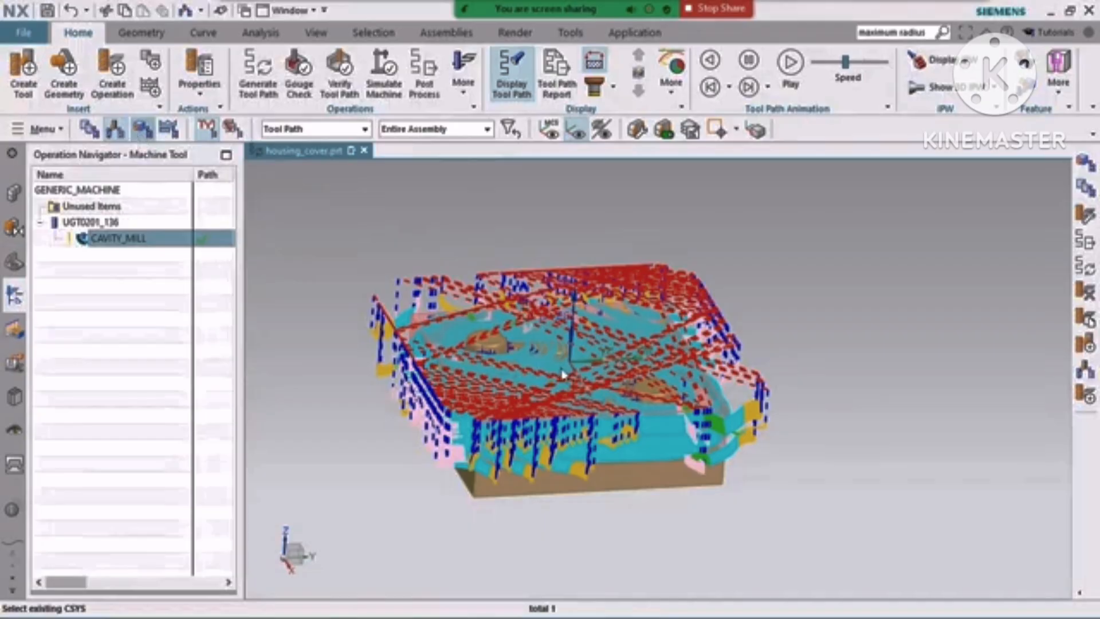
{"action": "left_click", "coordinate": [142, 129]}
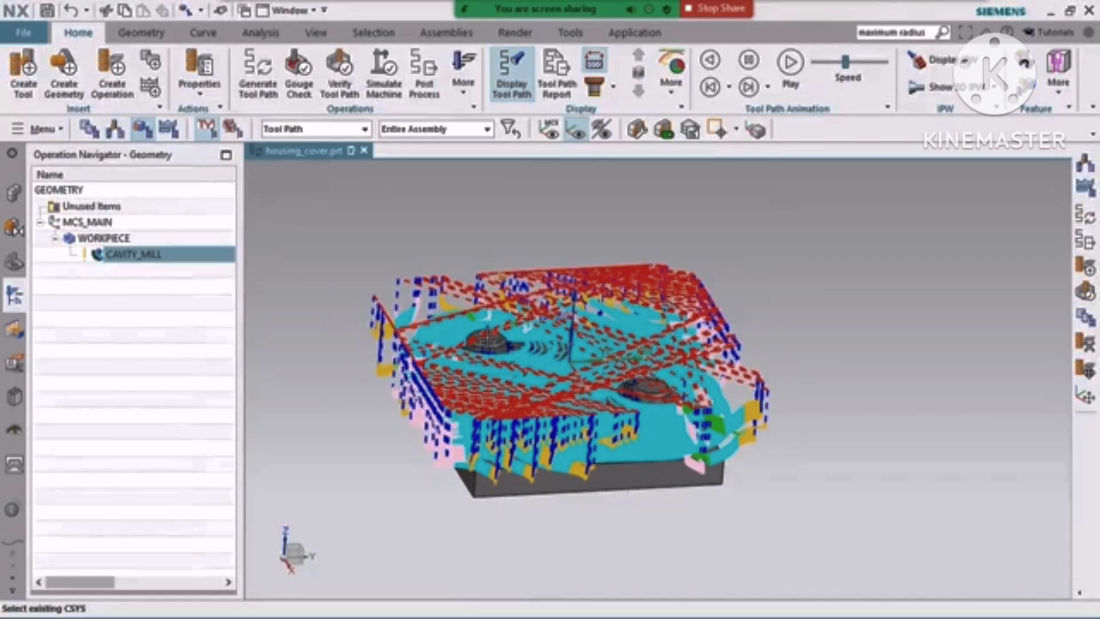
- Inspect the CAVITY_MILL tool path, widen the Operation Navigator to show its extra columns, and check the operation's machining time
{"action": "scroll", "coordinate": [507, 344], "scroll_direction": "up", "scroll_amount": 3}
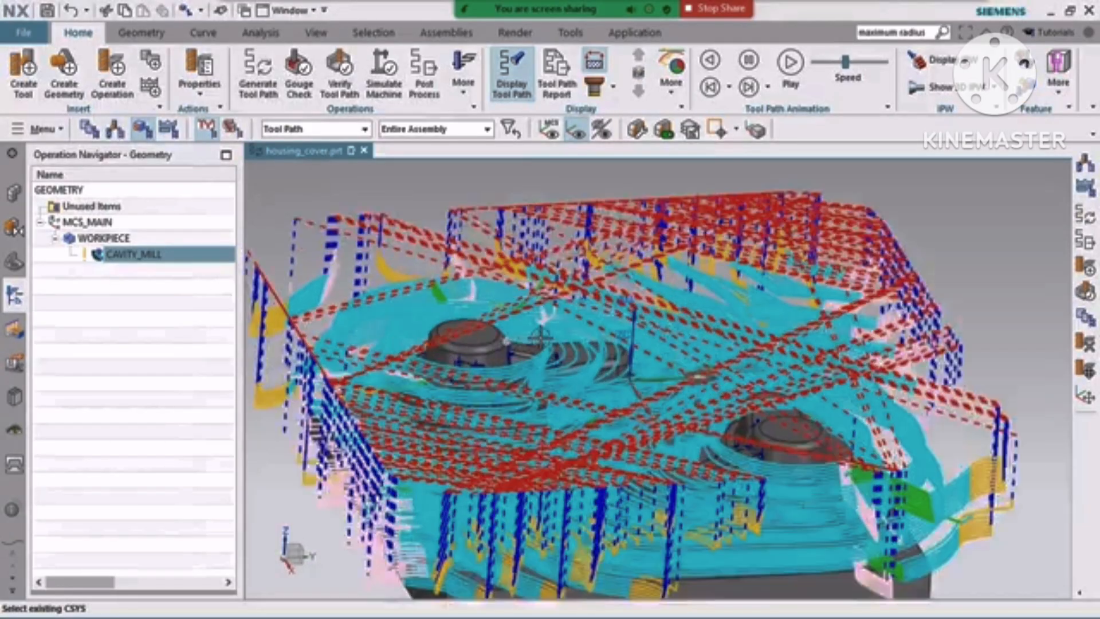
{"action": "scroll", "coordinate": [515, 345], "scroll_direction": "down", "scroll_amount": 2}
{"action": "middle_click_drag", "start_coordinate": [655, 378], "coordinate": [424, 311]}
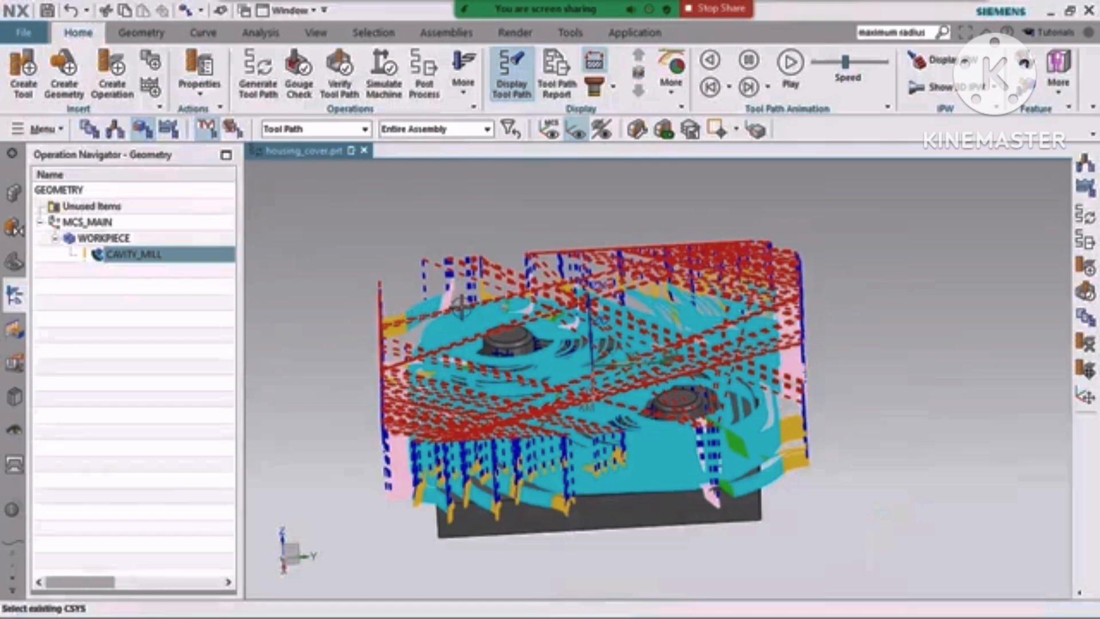
{"action": "scroll", "coordinate": [395, 333], "scroll_direction": "down", "scroll_amount": 1}
{"action": "middle_click_drag", "start_coordinate": [518, 378], "coordinate": [544, 378]}
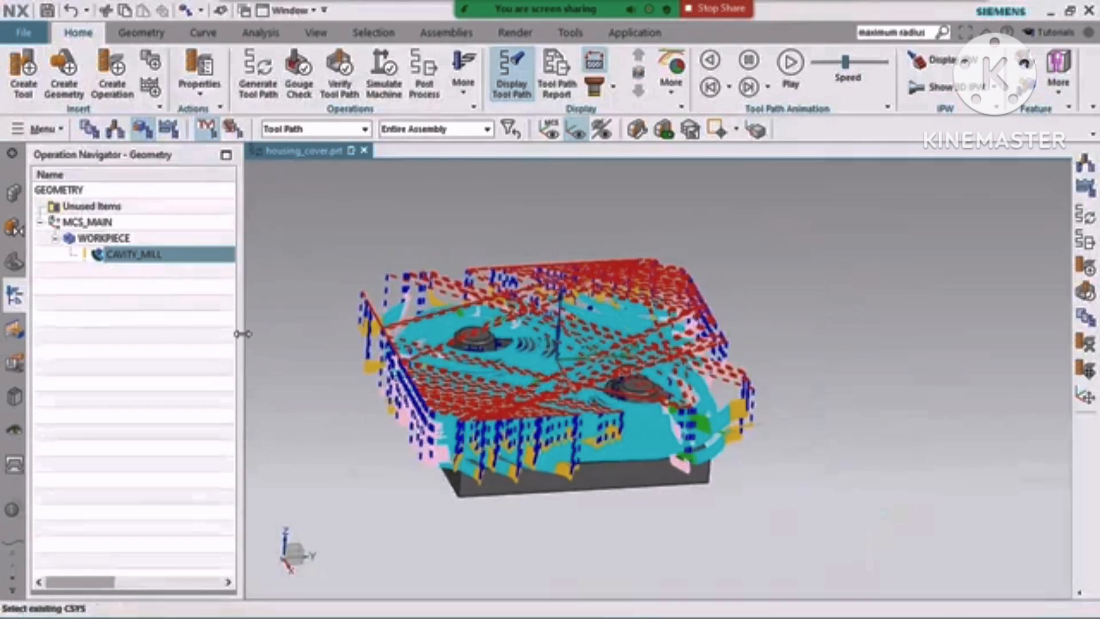
{"action": "left_click_drag", "start_coordinate": [240, 333], "coordinate": [486, 337]}
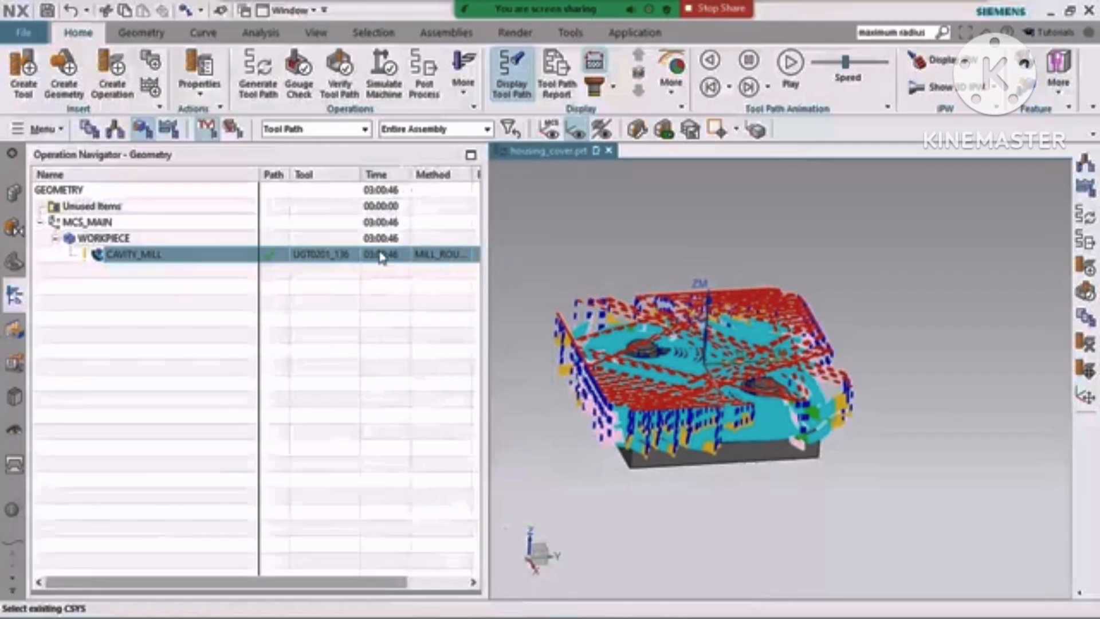
{"action": "mouse_move", "coordinate": [380, 254]}
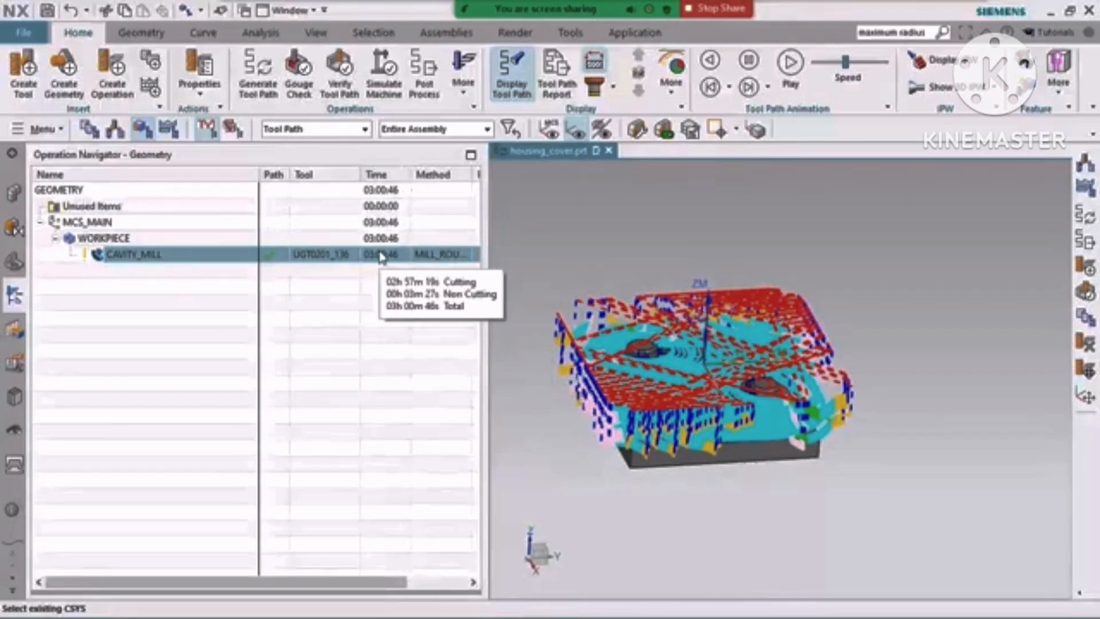
- Open the CAVITY_MILL feeds and speeds, set the spindle speed to 5000 rpm, and recalculate the dependent values
{"action": "double_click", "coordinate": [128, 258]}
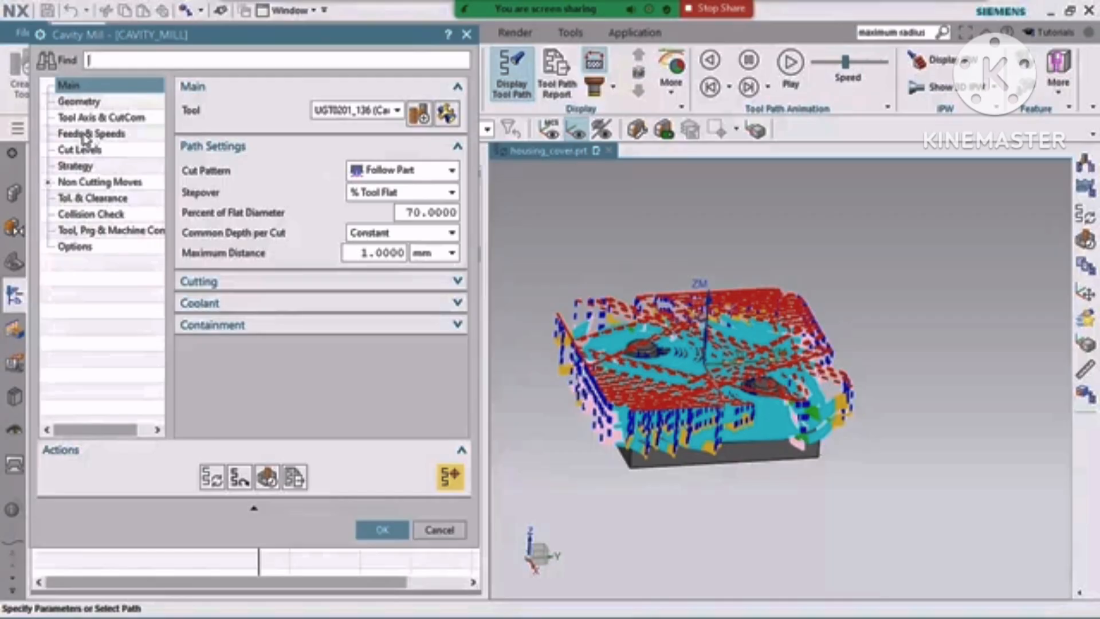
{"action": "left_click", "coordinate": [85, 136]}
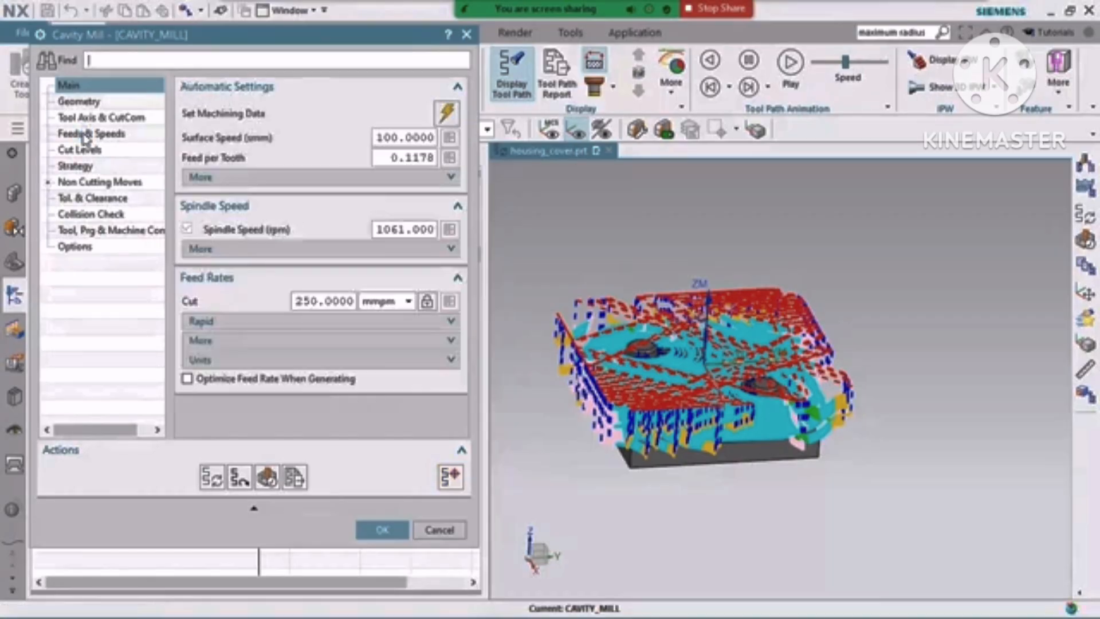
{"action": "left_click", "coordinate": [403, 229]}
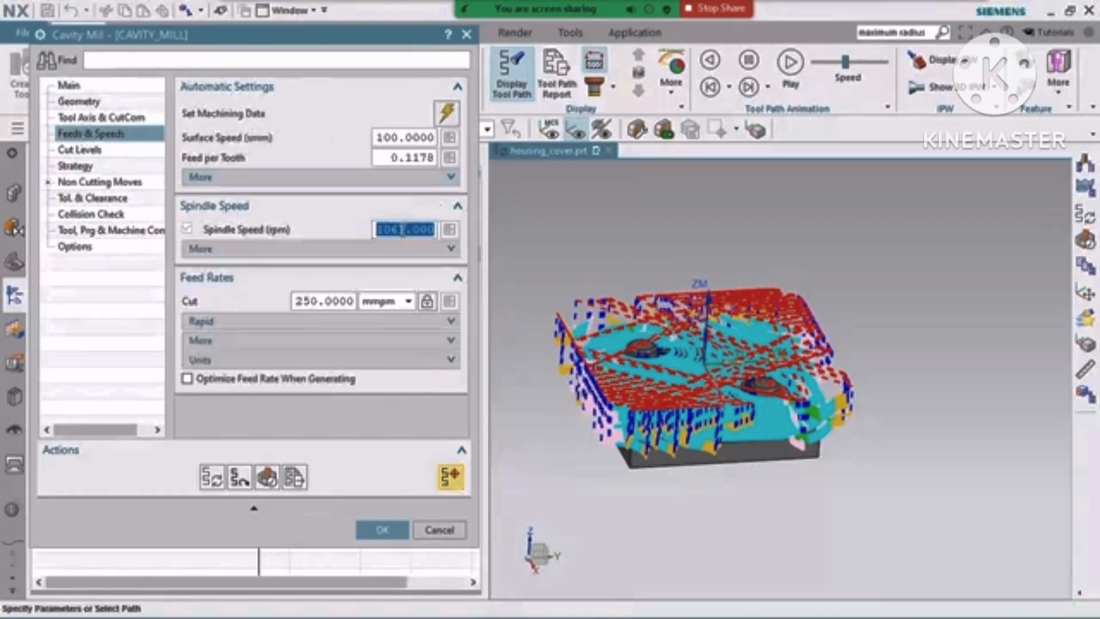
{"action": "type", "text": "5000"}
{"action": "key", "text": "Return"}
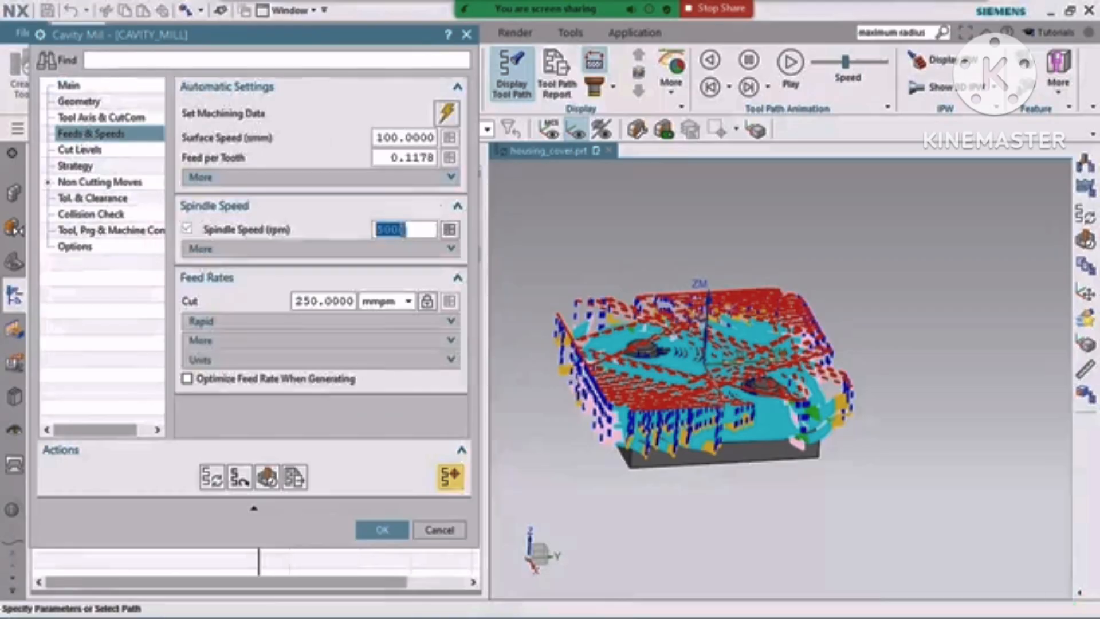
{"action": "left_click", "coordinate": [449, 229]}
- Set the CAVITY_MILL cut feed rate to 2500 mmpm and recalculate the feed per tooth
{"action": "left_click", "coordinate": [323, 301]}
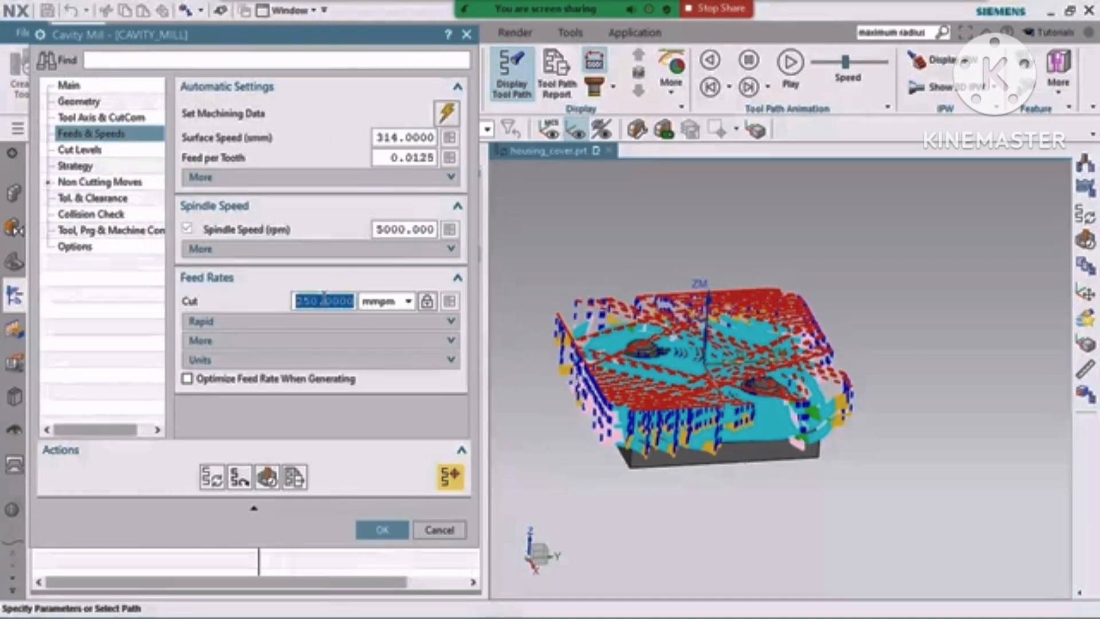
{"action": "type", "text": "25000"}
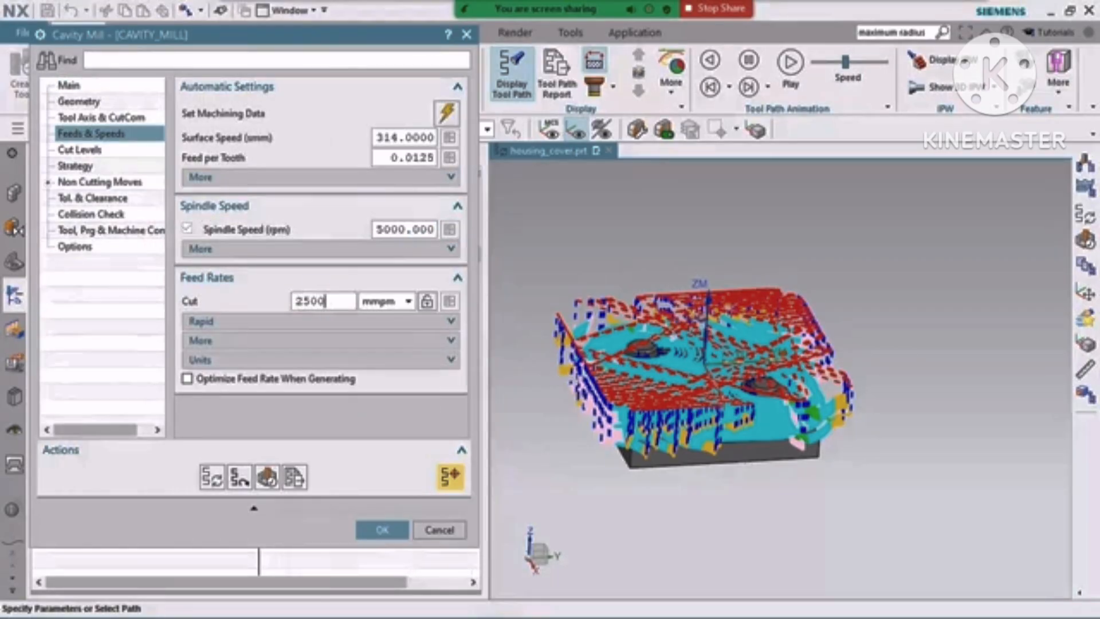
{"action": "key", "text": "Return"}
{"action": "left_click", "coordinate": [449, 300]}
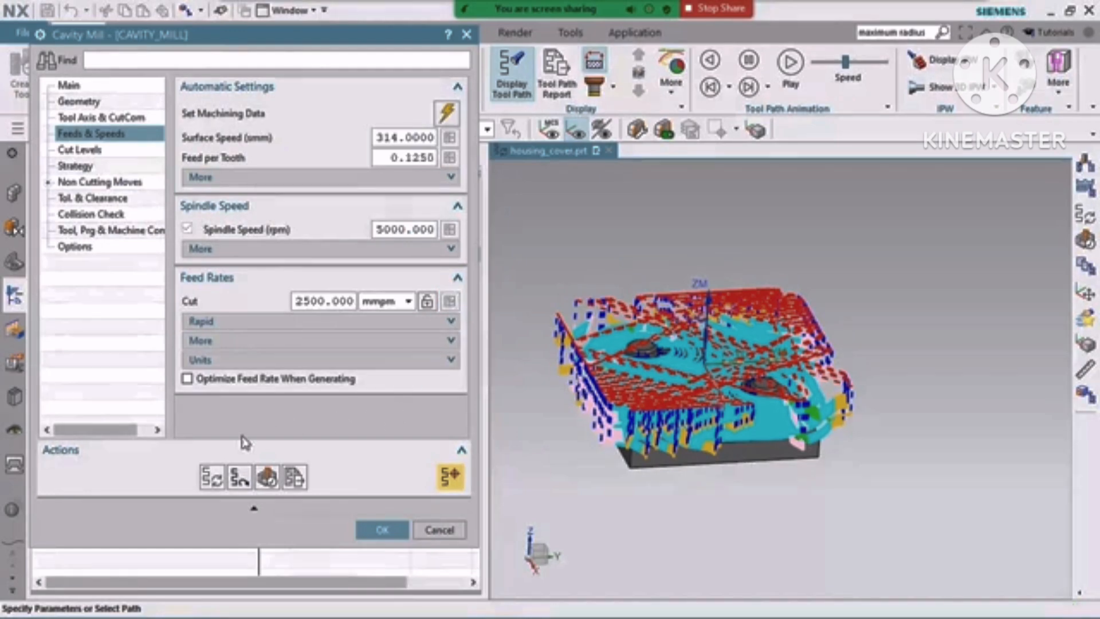
- Regenerate the CAVITY_MILL tool path, accept the operation, and check its updated machining time
{"action": "left_click", "coordinate": [211, 477]}
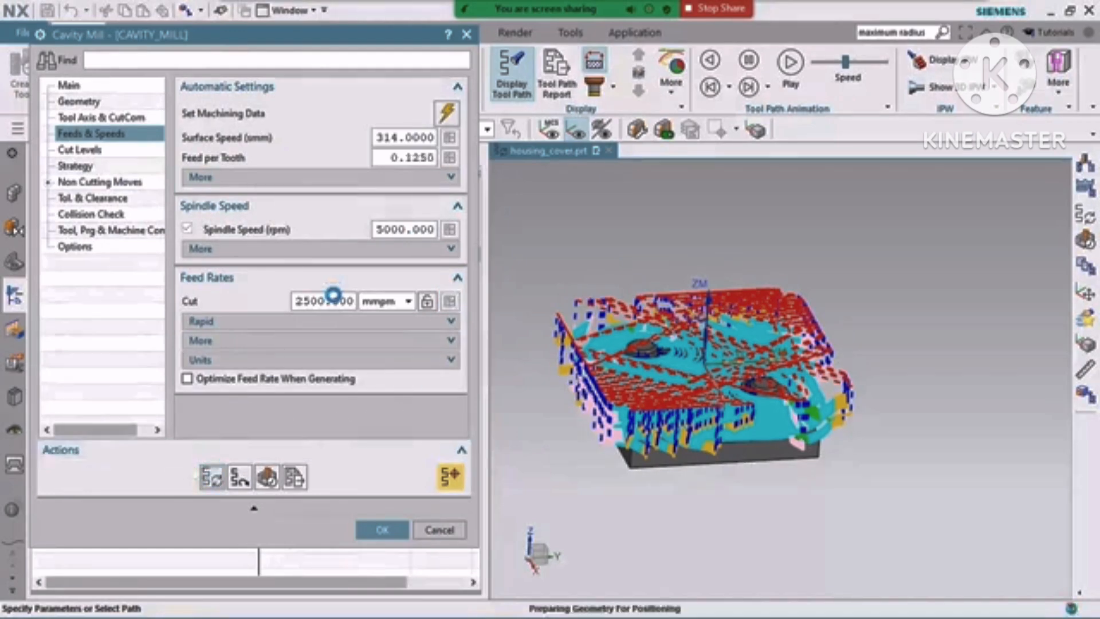
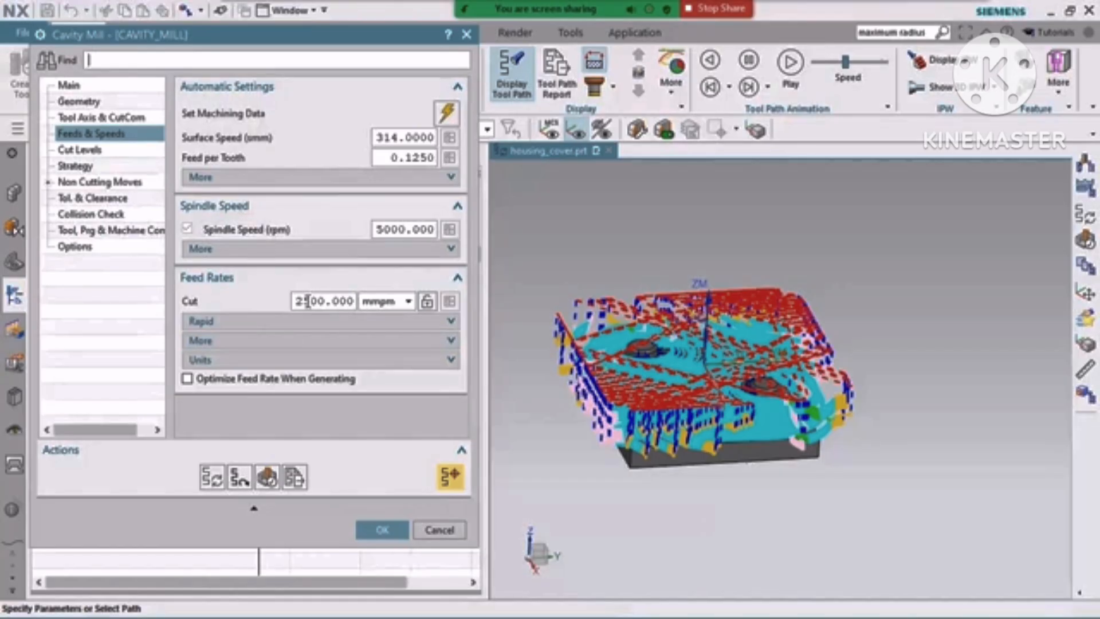
{"action": "left_click", "coordinate": [381, 530]}
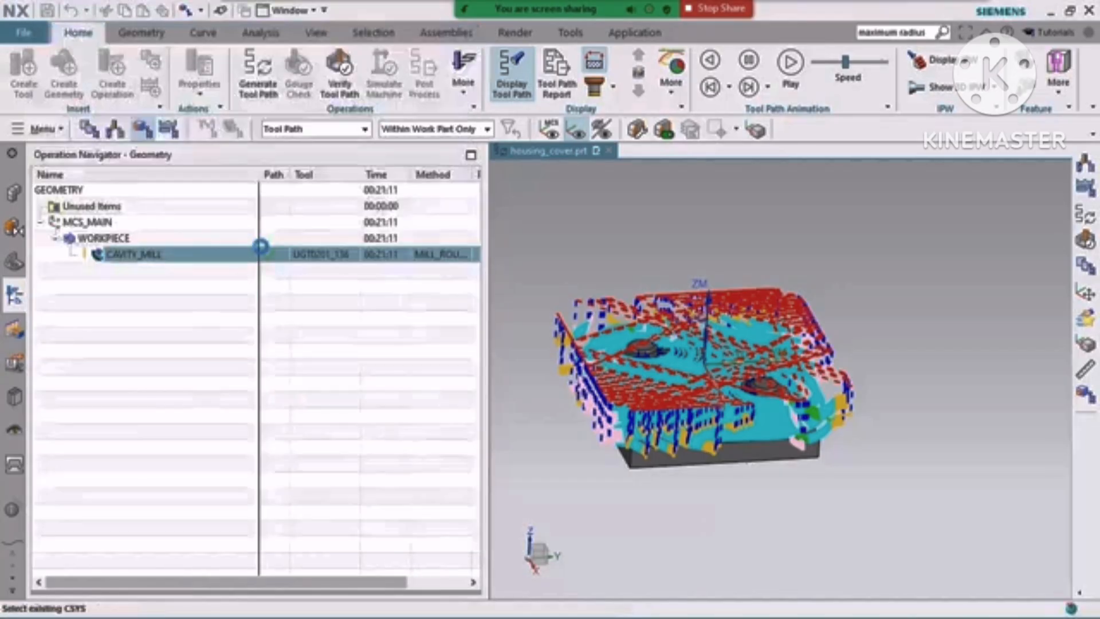
{"action": "mouse_move", "coordinate": [380, 259]}
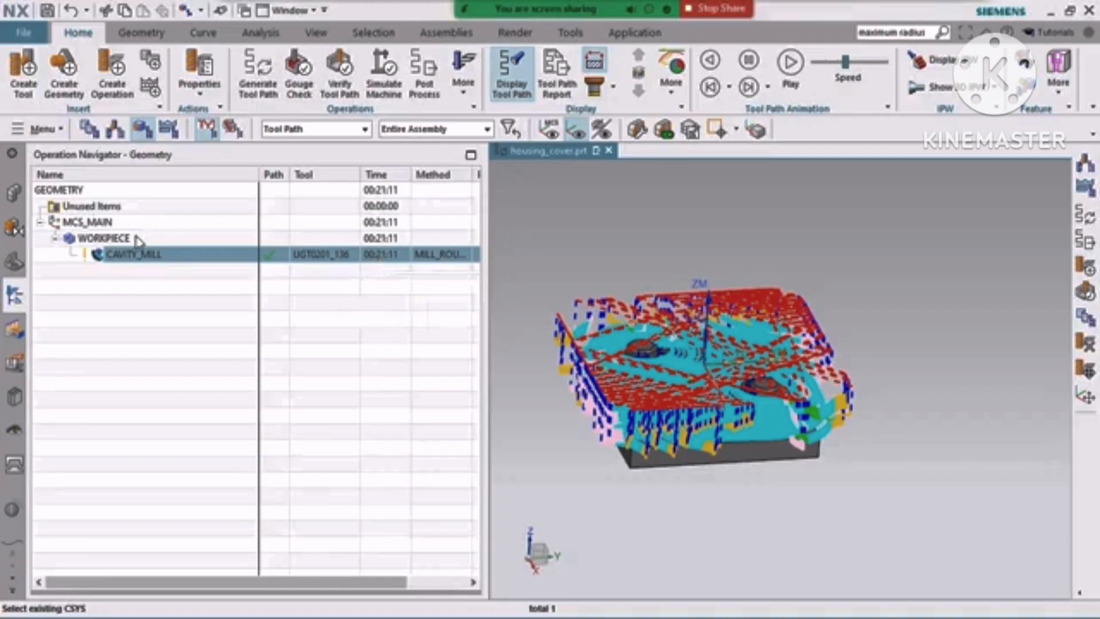
{"action": "scroll", "coordinate": [807, 440], "scroll_direction": "down", "scroll_amount": 1}
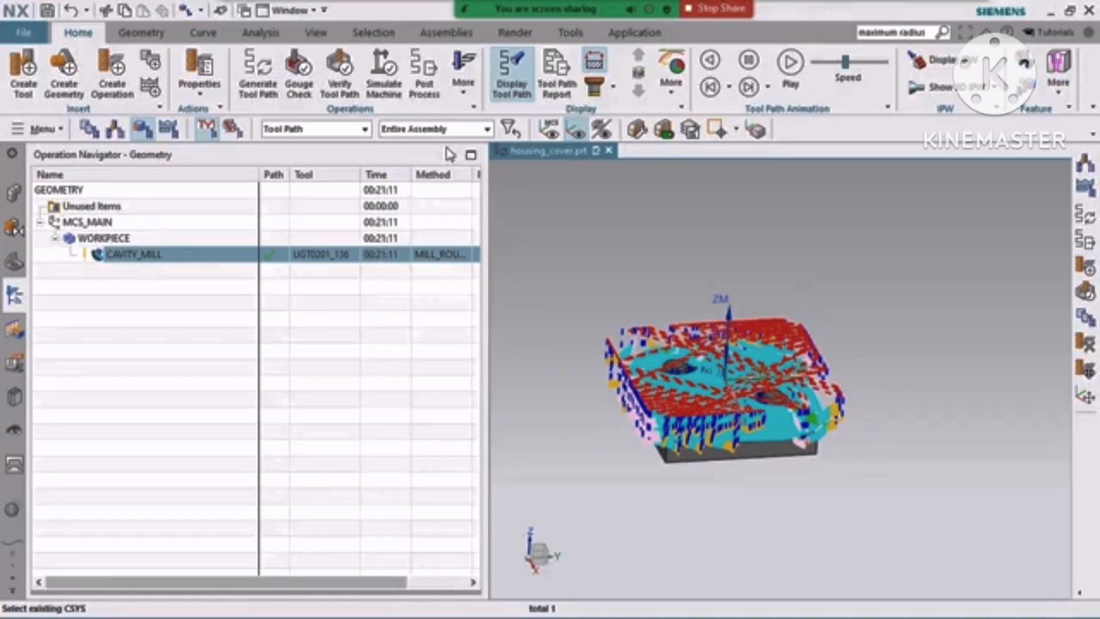
- Start postprocessing CAVITY_MILL and choose the MILL_3_AXIS postprocessor
{"action": "left_click", "coordinate": [425, 73]}
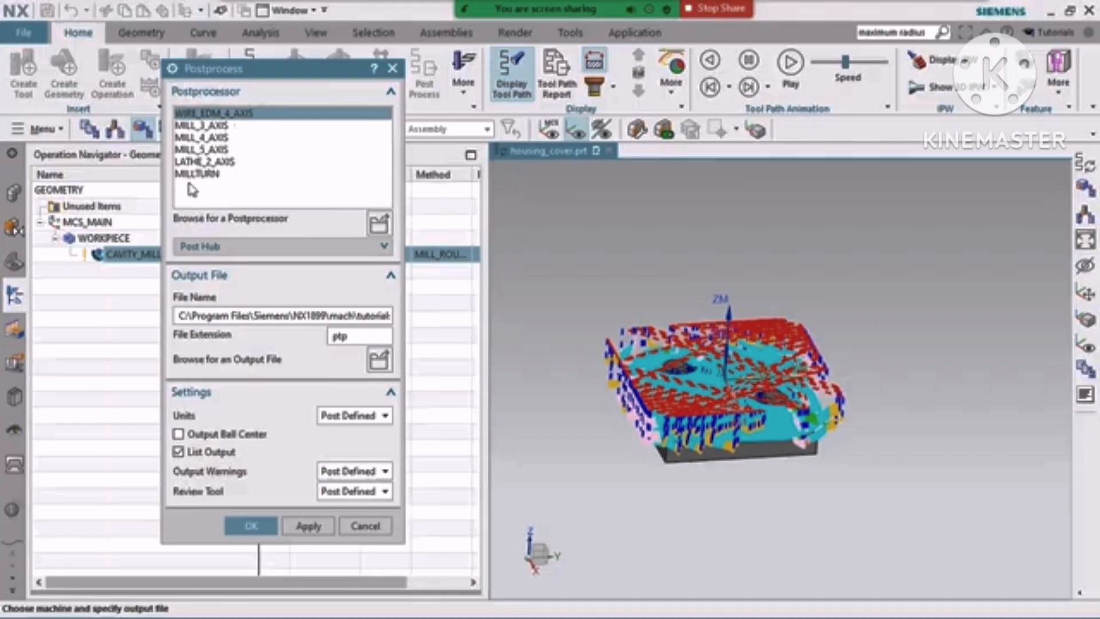
{"action": "left_click", "coordinate": [377, 225]}
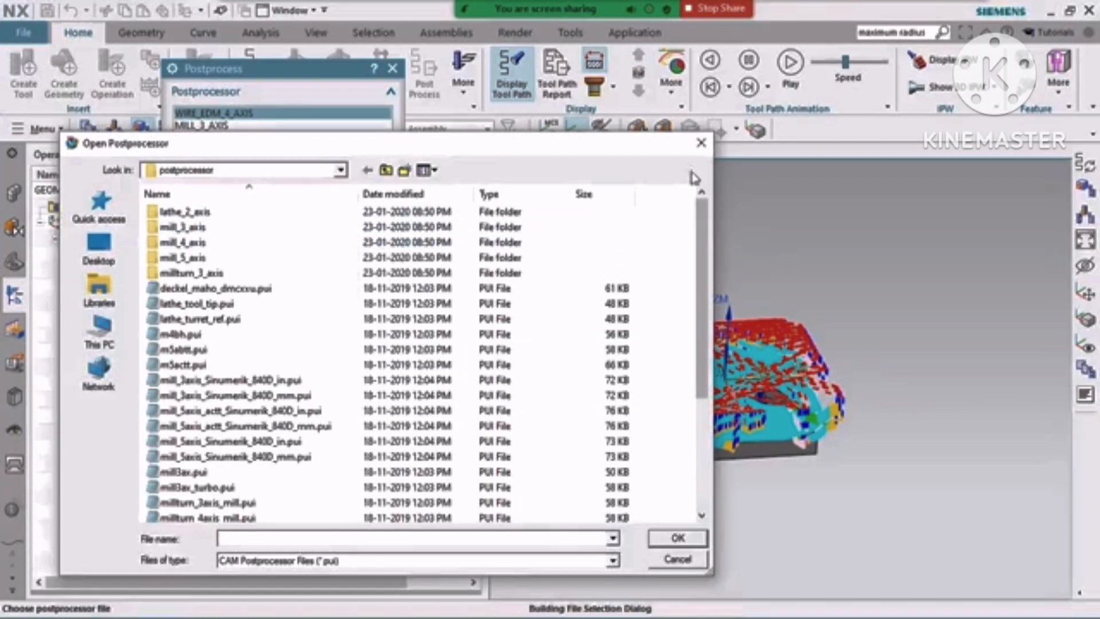
{"action": "left_click", "coordinate": [701, 142]}
{"action": "left_click", "coordinate": [208, 126]}
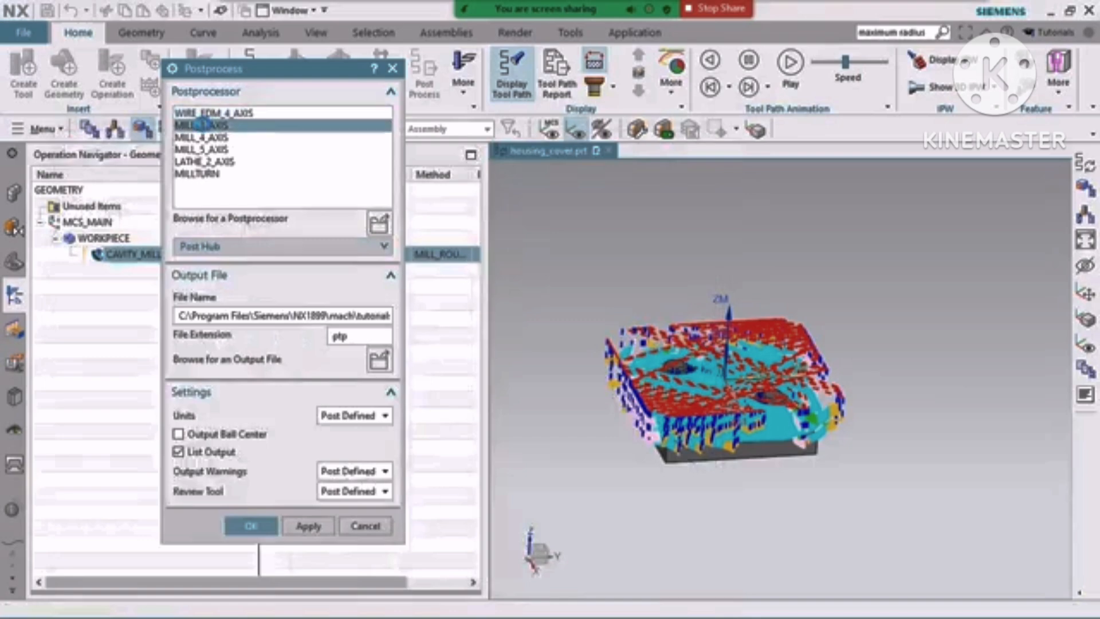
- Create a folder named Delete on the Desktop and set the NC output file to housing_cover.cnc inside it
{"action": "left_click", "coordinate": [379, 359]}
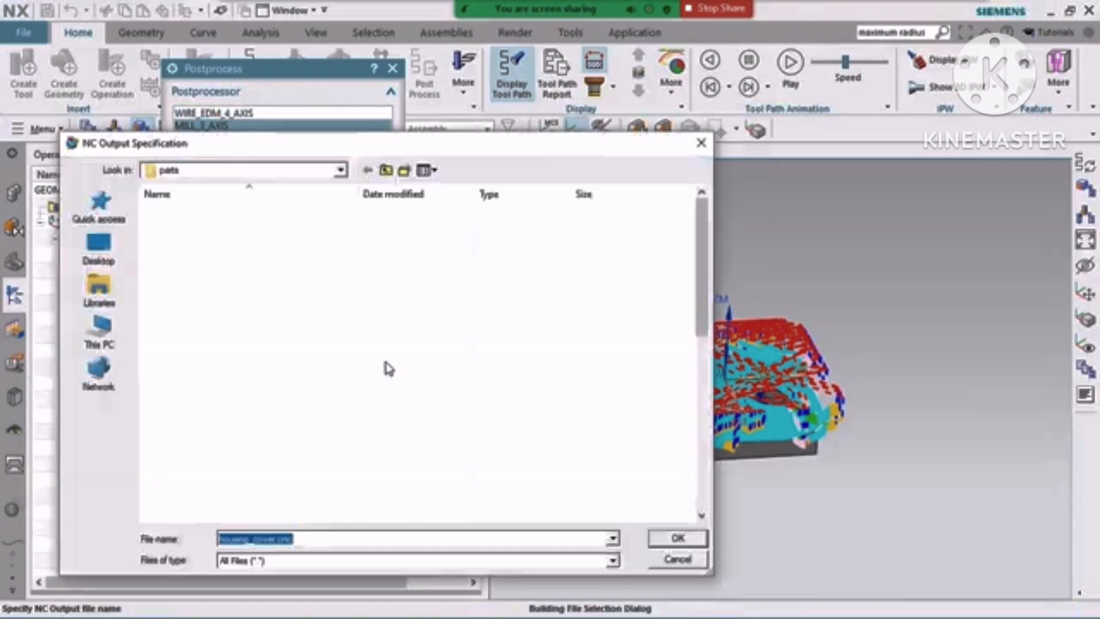
{"action": "left_click", "coordinate": [98, 247]}
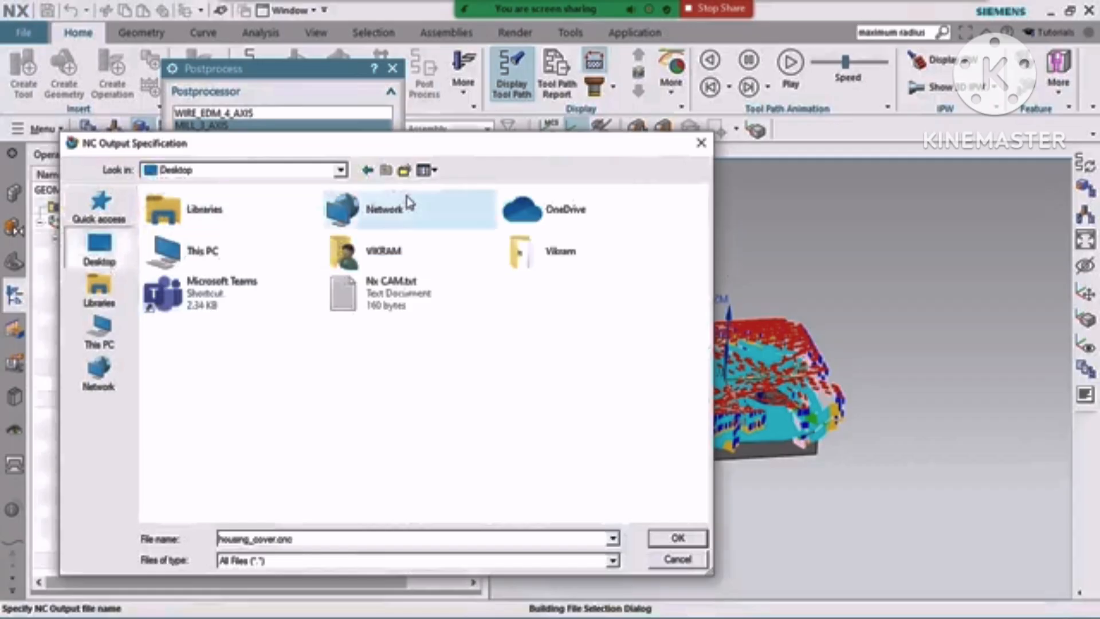
{"action": "left_click", "coordinate": [404, 170]}
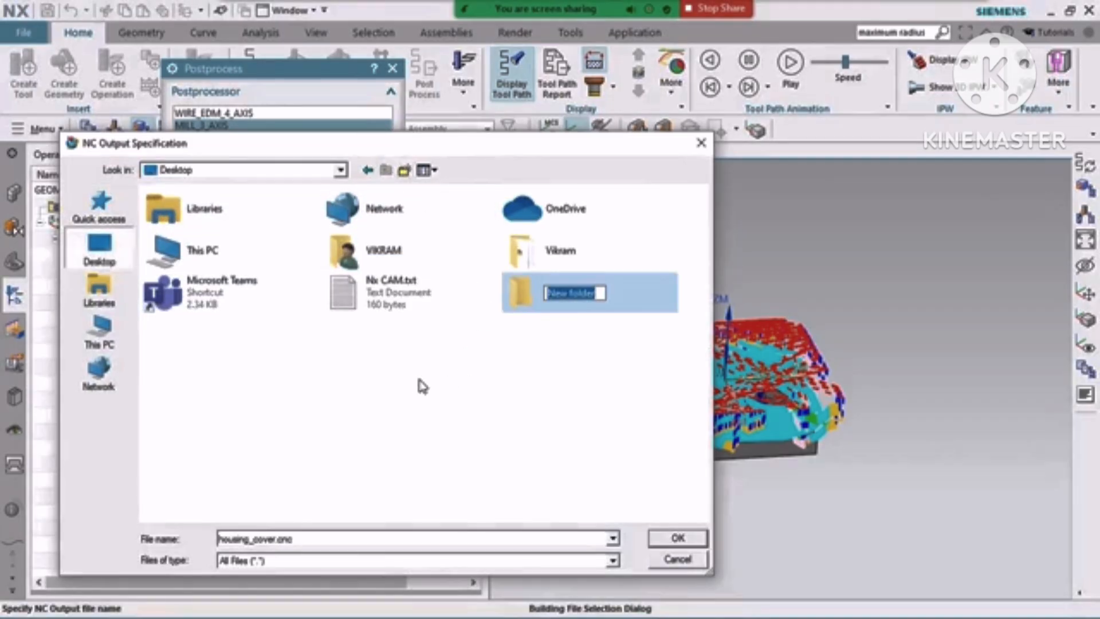
{"action": "type", "text": "Delete"}
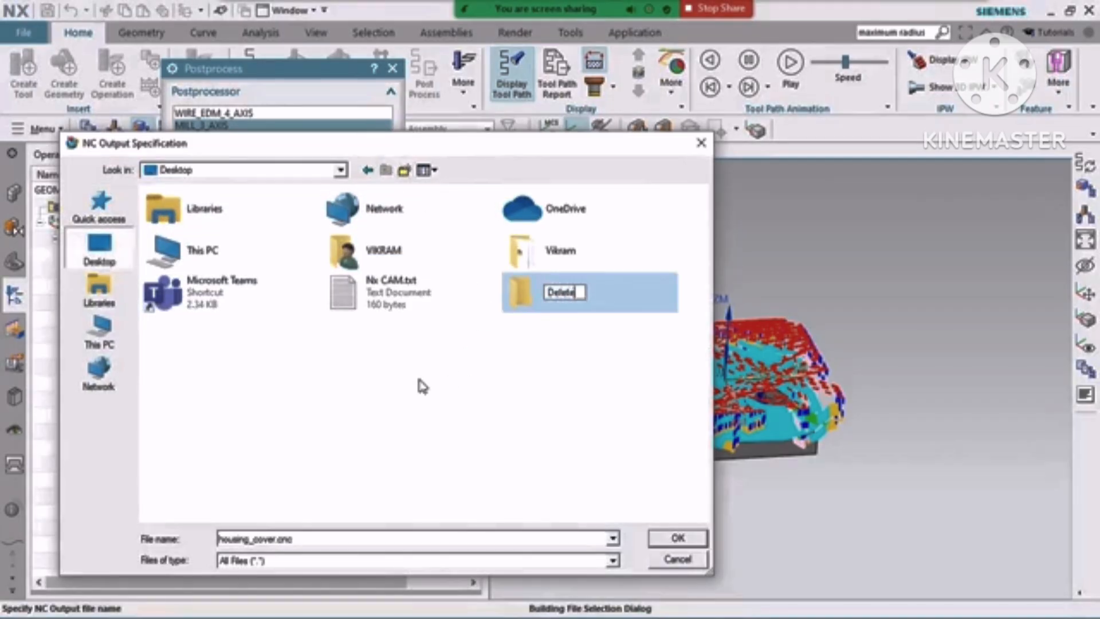
{"action": "key", "text": "Return"}
{"action": "key", "text": "Return"}
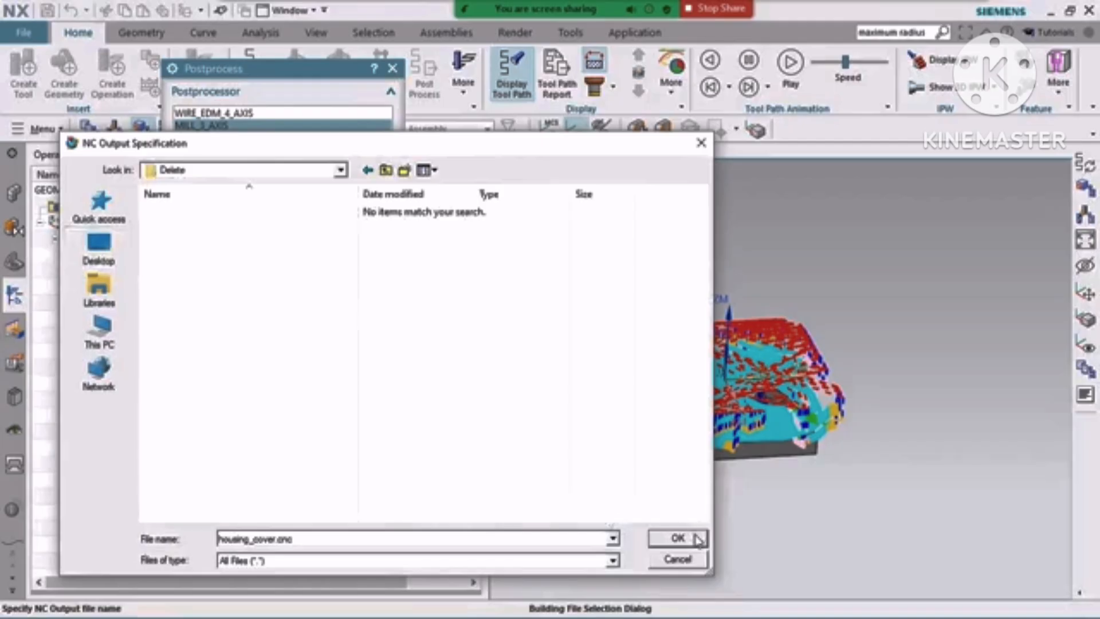
{"action": "left_click", "coordinate": [678, 538]}
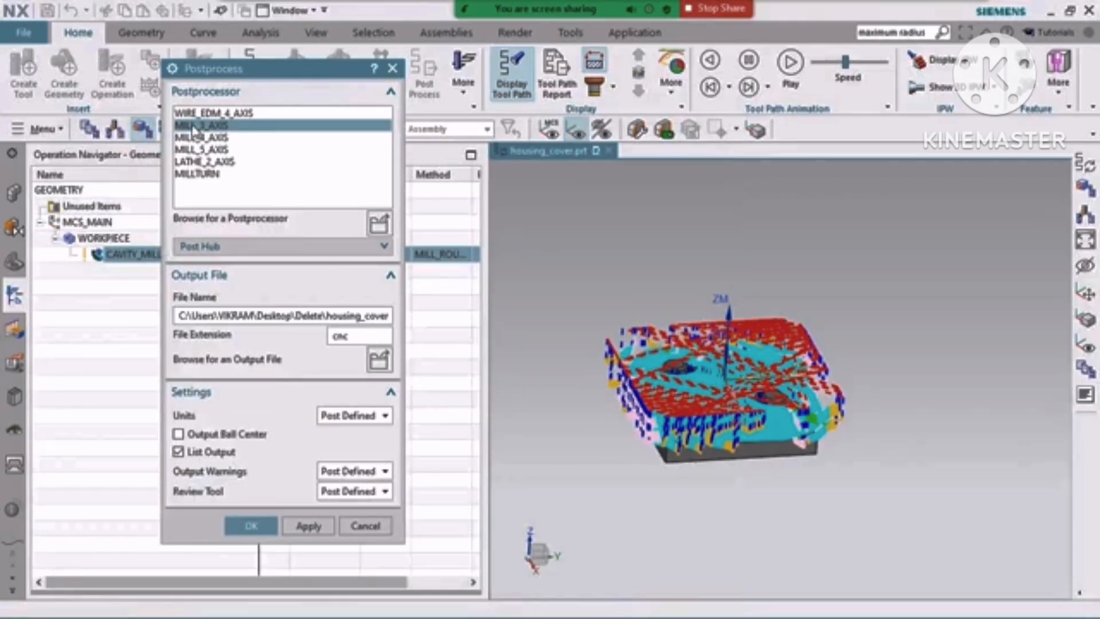
- Postprocess the operation, dismiss the tool number warning, examine the N14 work offset code in the NC listing, and close it
{"action": "left_click", "coordinate": [270, 522]}
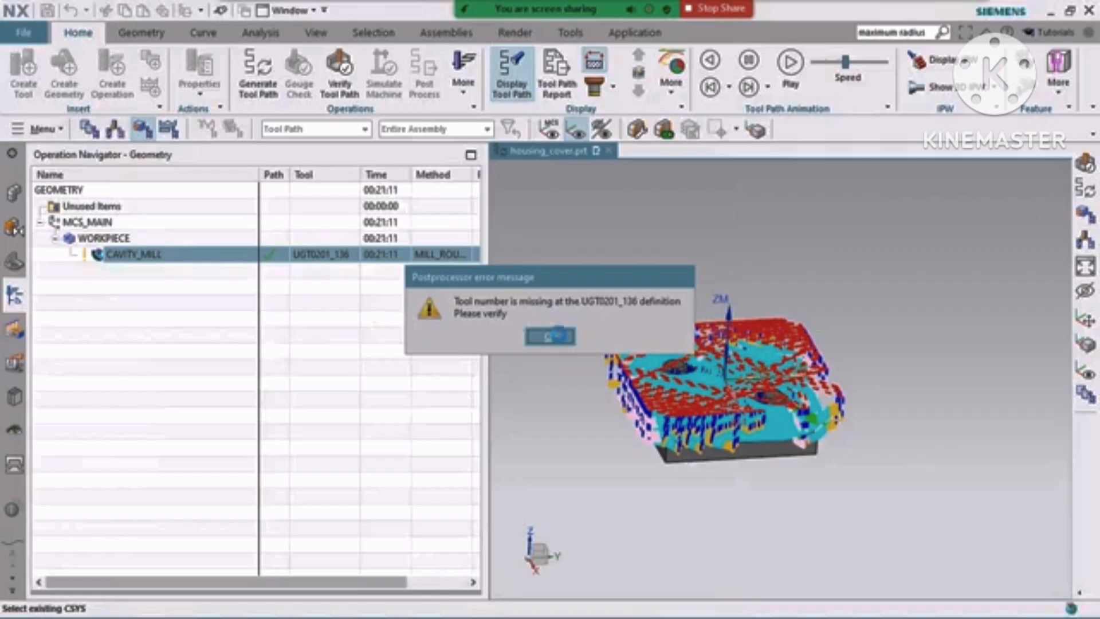
{"action": "left_click", "coordinate": [551, 337]}
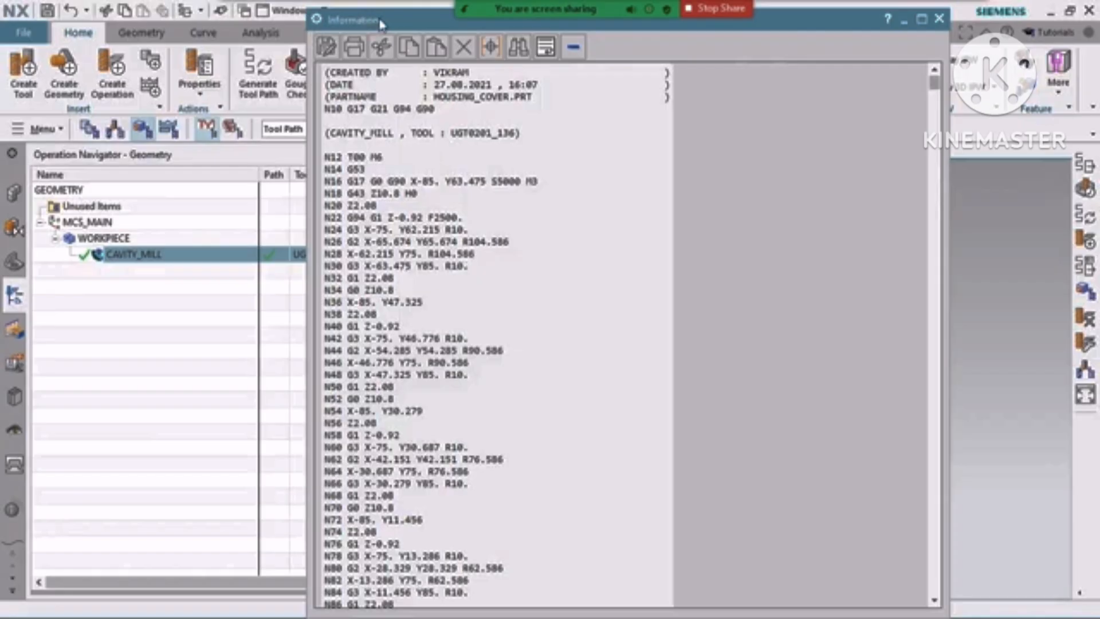
{"action": "left_click_drag", "start_coordinate": [377, 20], "coordinate": [338, 22]}
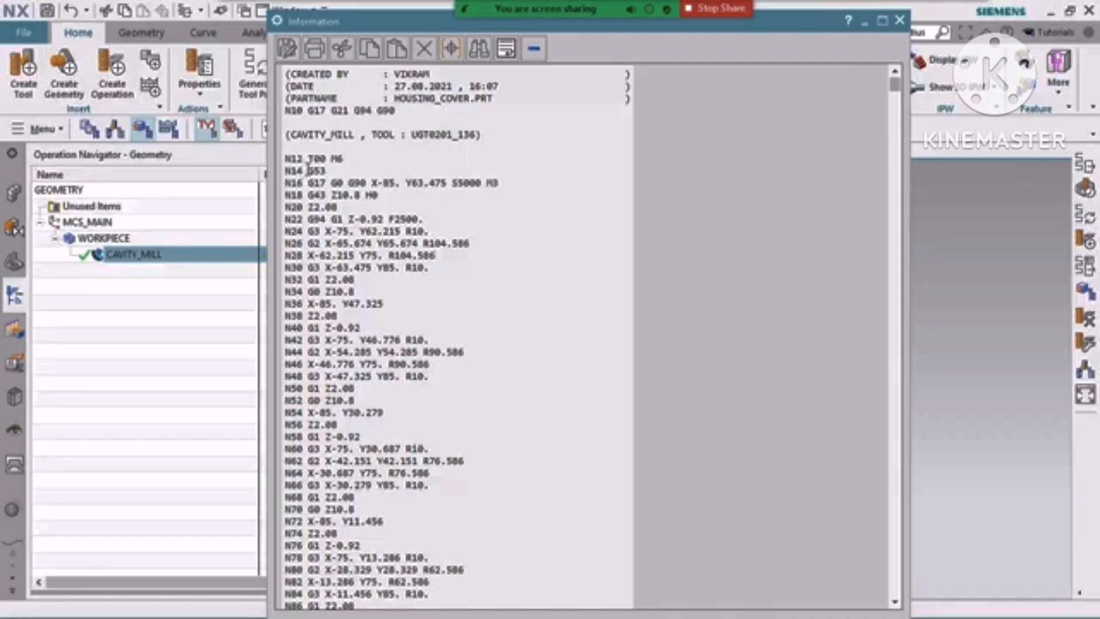
{"action": "left_click_drag", "start_coordinate": [307, 170], "coordinate": [327, 171]}
{"action": "left_click", "coordinate": [330, 171]}
{"action": "mouse_move", "coordinate": [330, 171]}
{"action": "left_mouse_down"}
{"action": "mouse_move", "coordinate": [305, 171]}
{"action": "mouse_move", "coordinate": [329, 170]}
{"action": "left_mouse_up"}
{"action": "left_click", "coordinate": [900, 21]}
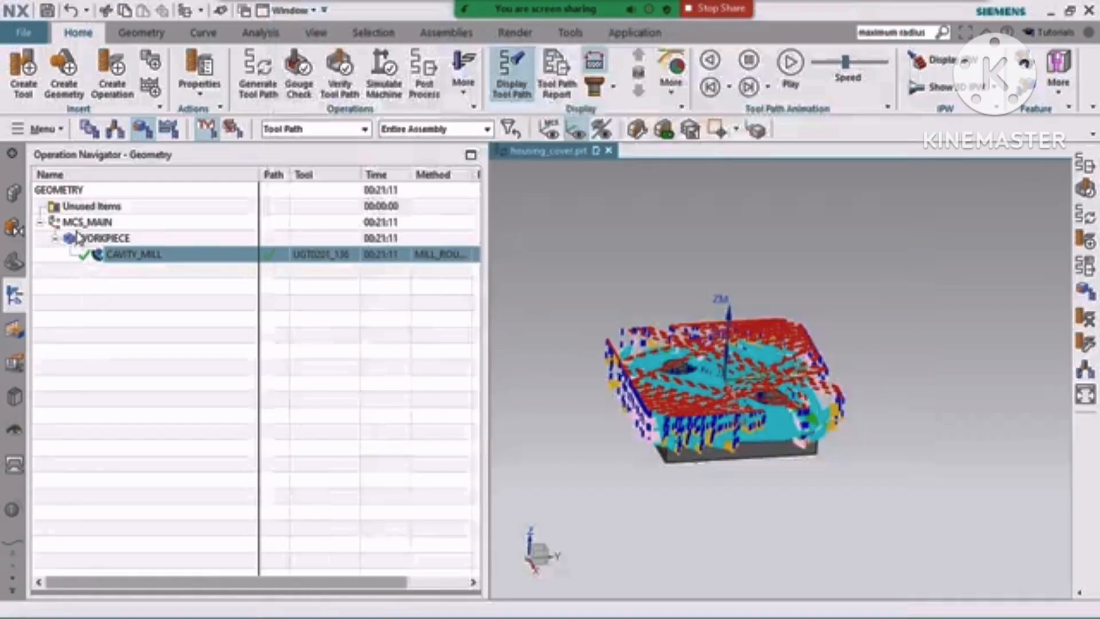
- Set the fixture offset of MCS_MAIN to 1 and accept the coordinate system settings
{"action": "left_click", "coordinate": [91, 223]}
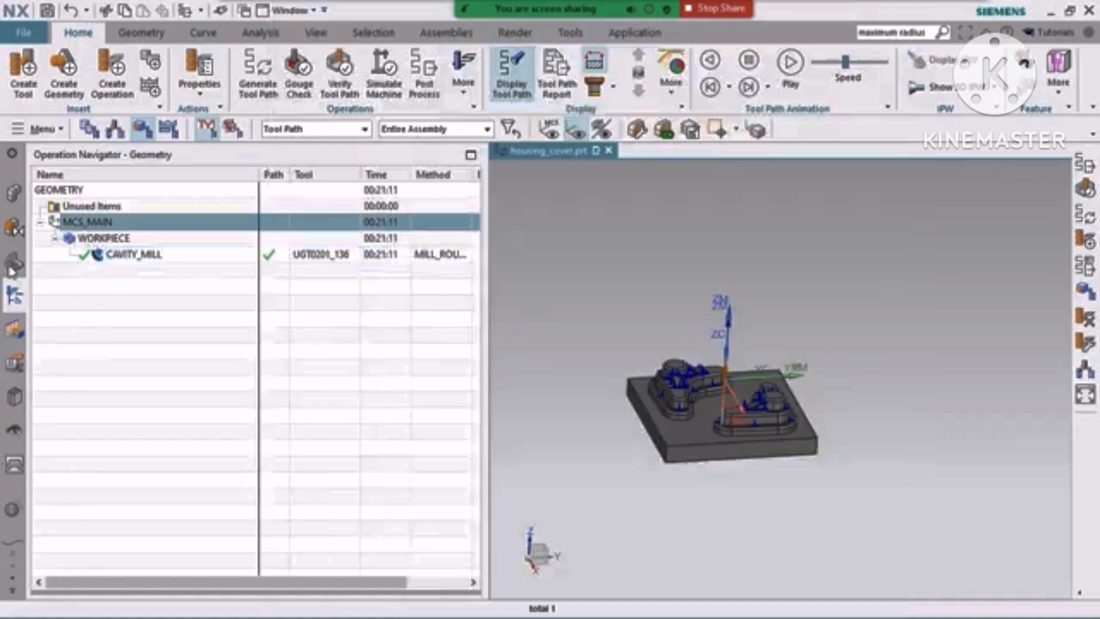
{"action": "double_click", "coordinate": [80, 229]}
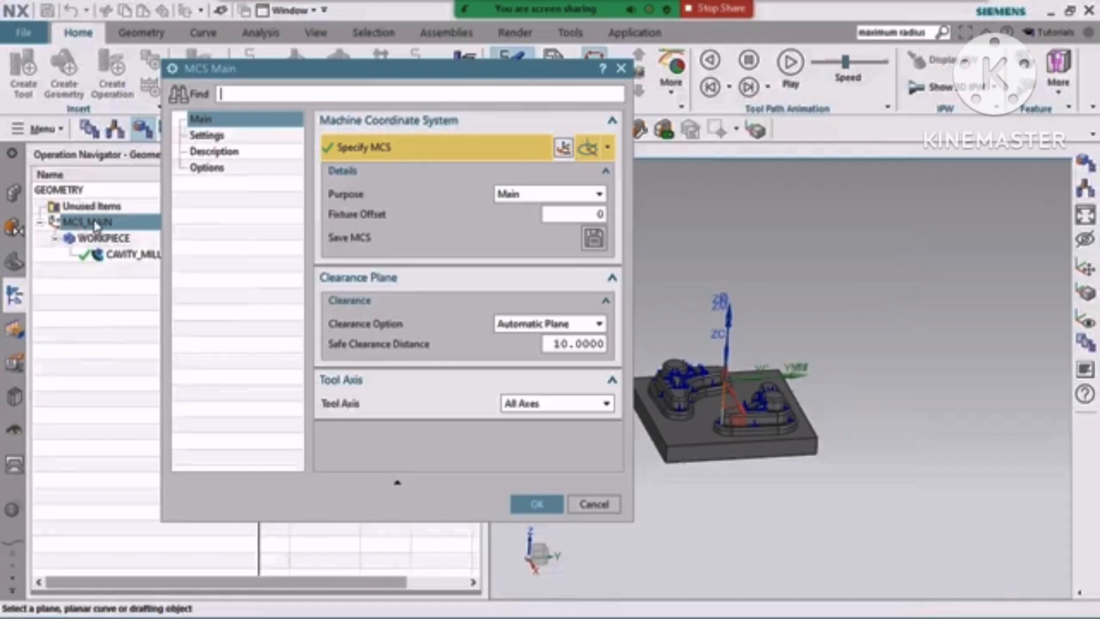
{"action": "double_click", "coordinate": [601, 213]}
{"action": "type", "text": "1"}
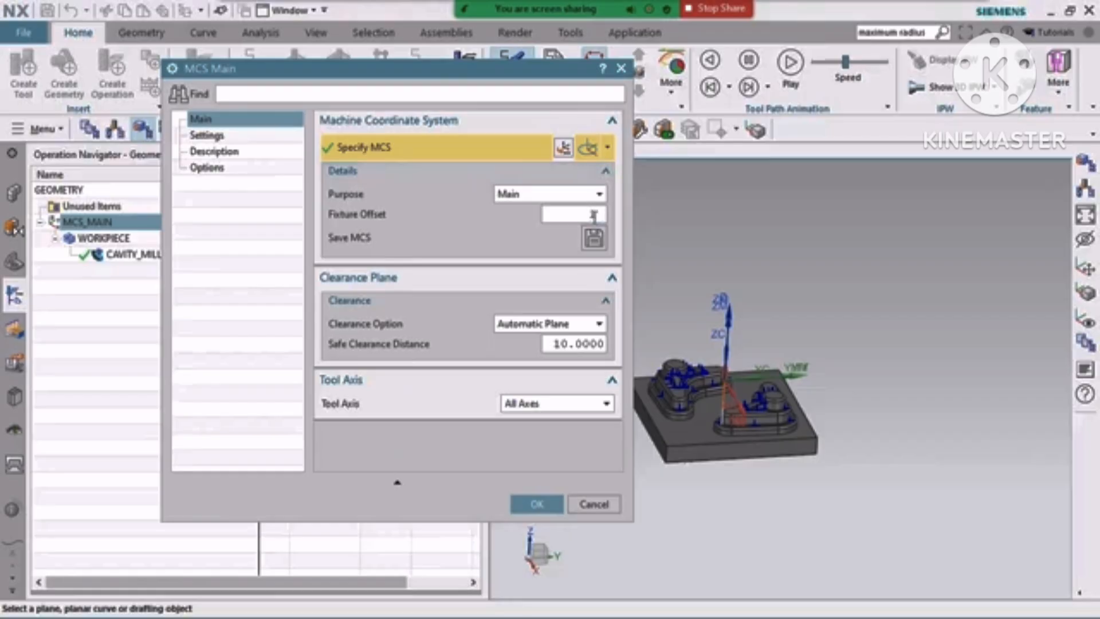
{"action": "left_click", "coordinate": [539, 505]}
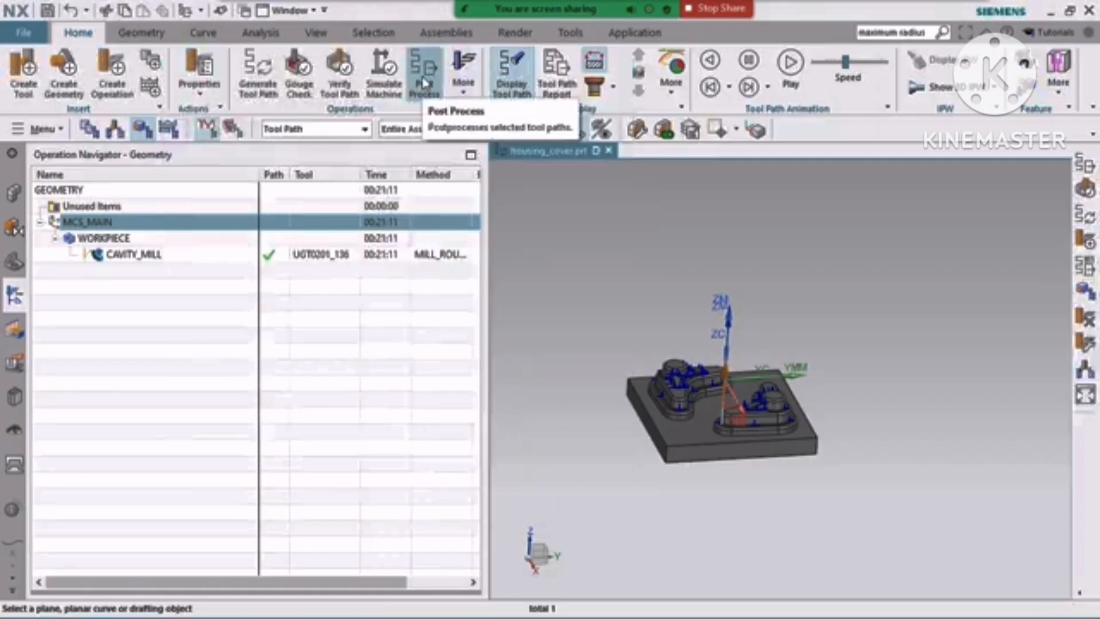
- Postprocess CAVITY_MILL with MILL_3_AXIS, overwriting housing_cover.cnc, and check the work offset code on line N14 of the listing
{"action": "left_click", "coordinate": [142, 255]}
{"action": "left_click", "coordinate": [424, 74]}
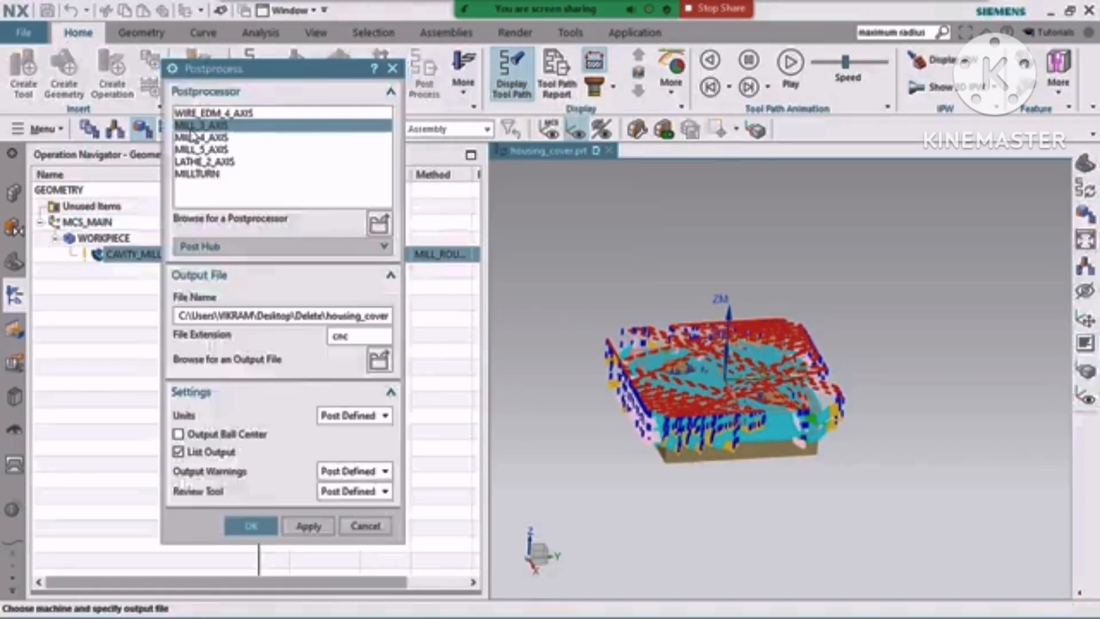
{"action": "left_click", "coordinate": [244, 527]}
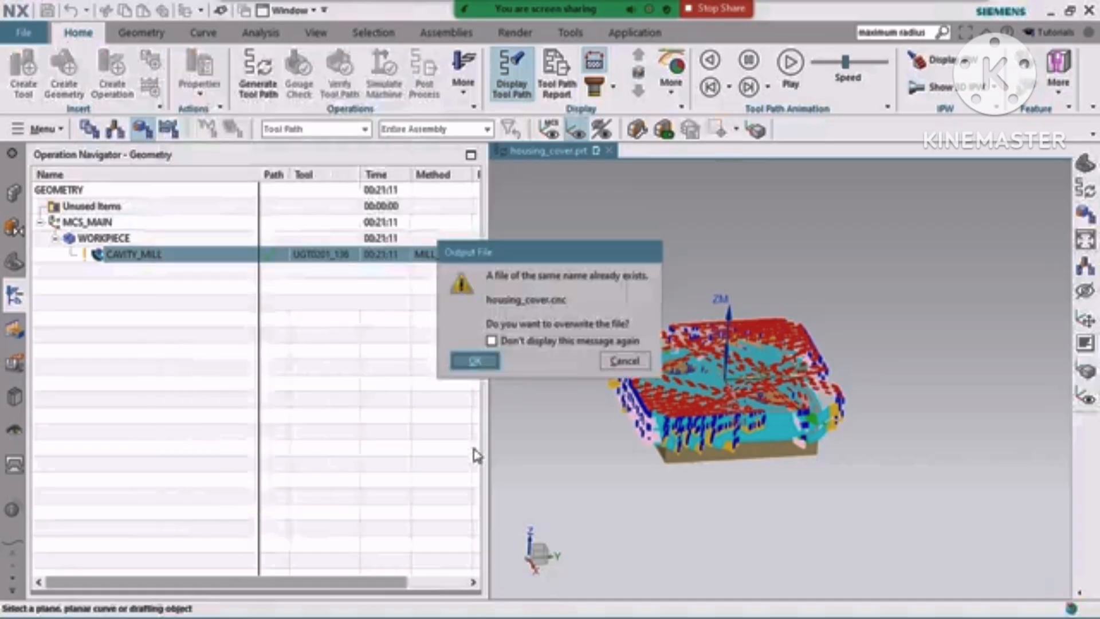
{"action": "left_click", "coordinate": [473, 361]}
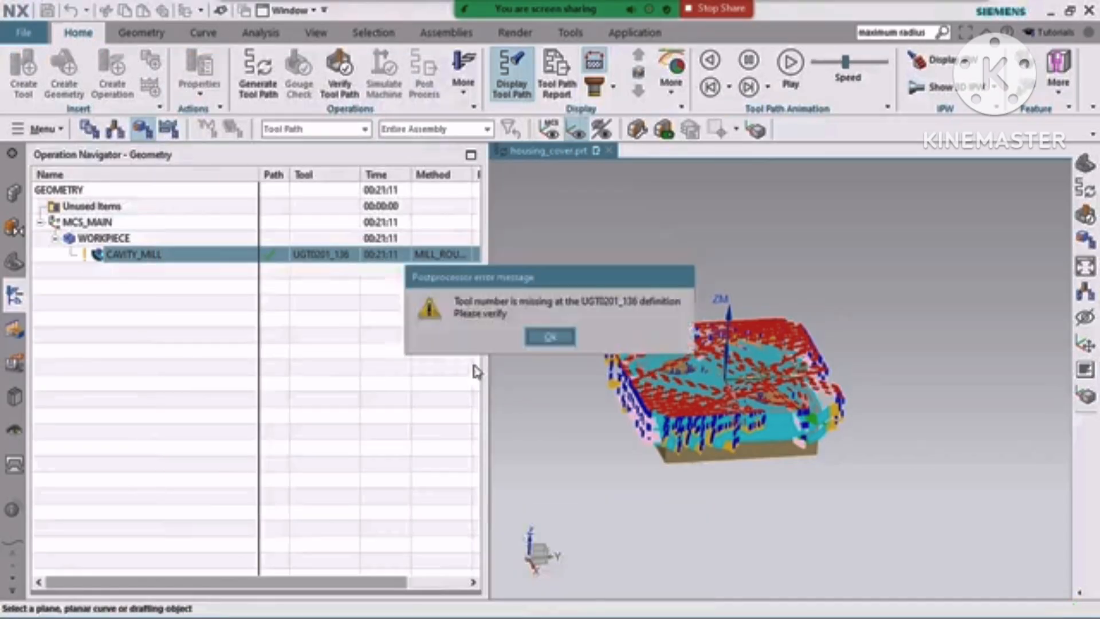
{"action": "key", "text": "Return"}
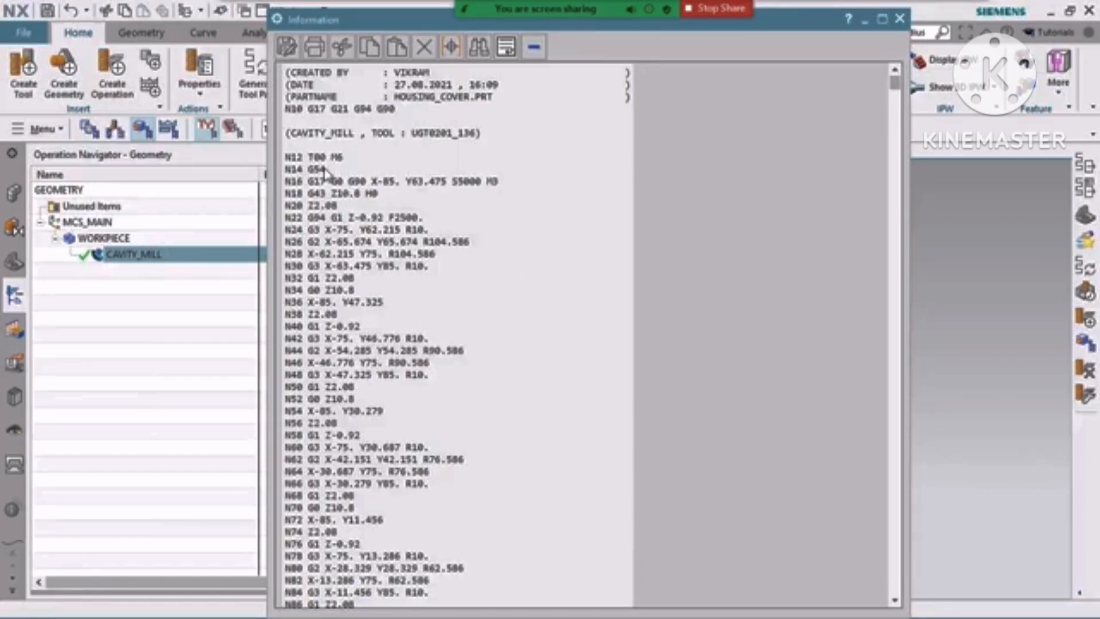
{"action": "left_click_drag", "start_coordinate": [327, 171], "coordinate": [310, 171]}
{"action": "left_click", "coordinate": [900, 19]}
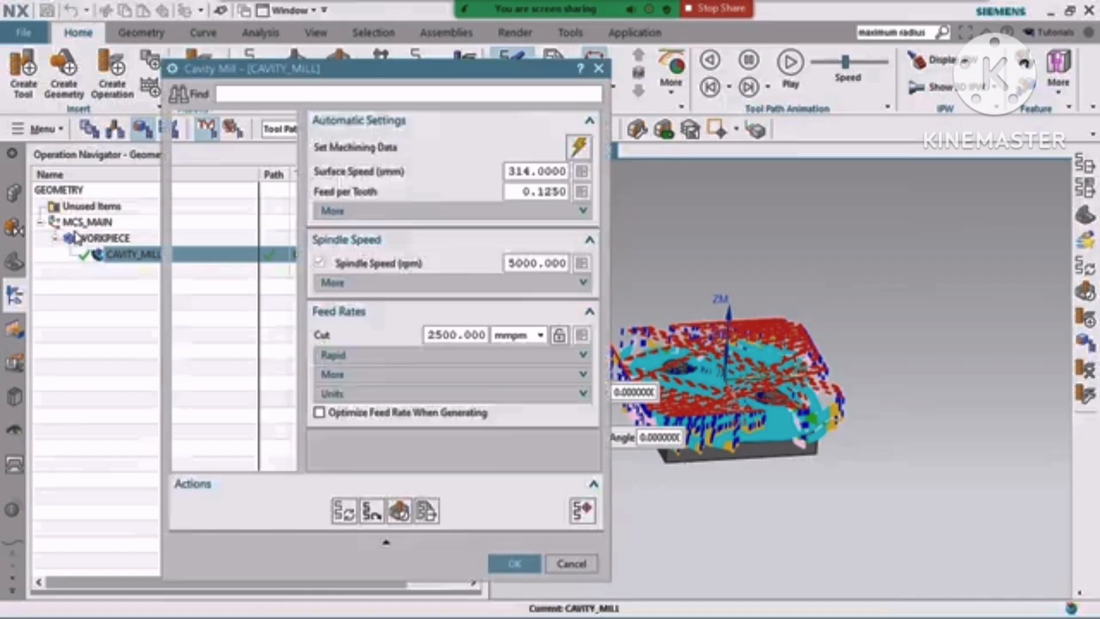
- Close the CAVITY_MILL settings and review the fixture offset and safe clearance distance of MCS_MAIN
{"action": "left_click", "coordinate": [515, 563]}
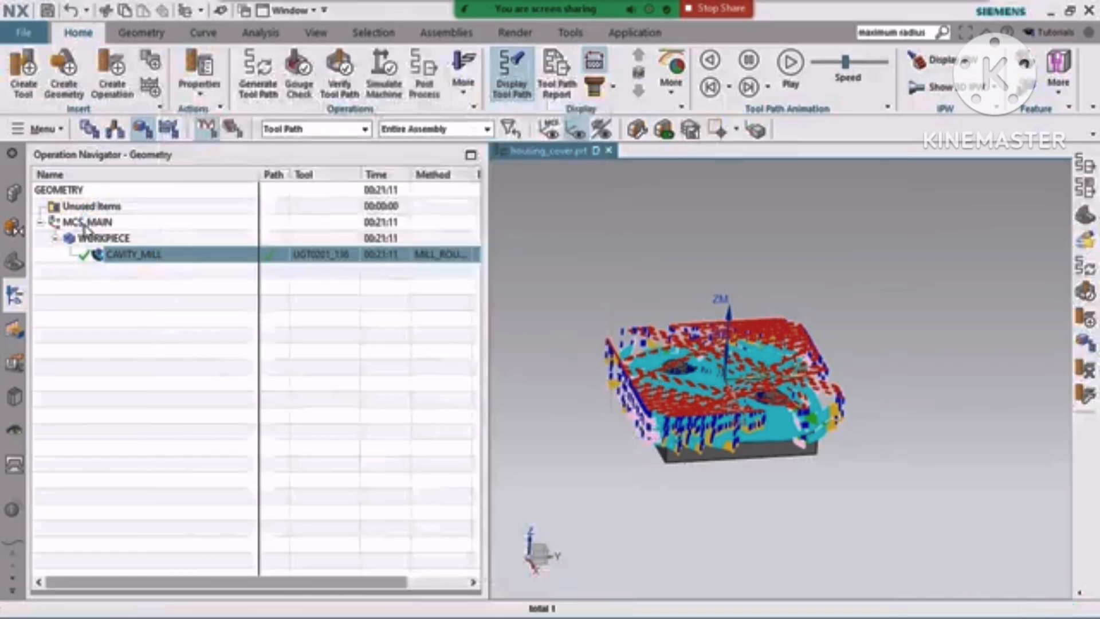
{"action": "left_click", "coordinate": [86, 222]}
{"action": "double_click", "coordinate": [85, 224]}
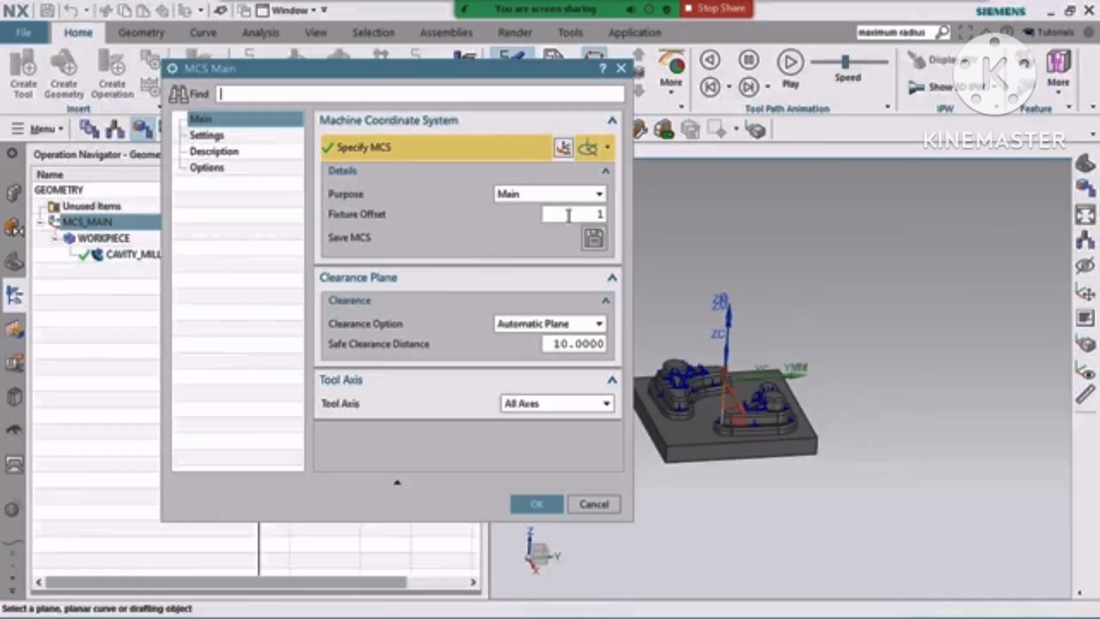
{"action": "double_click", "coordinate": [588, 214]}
{"action": "left_click", "coordinate": [585, 344]}
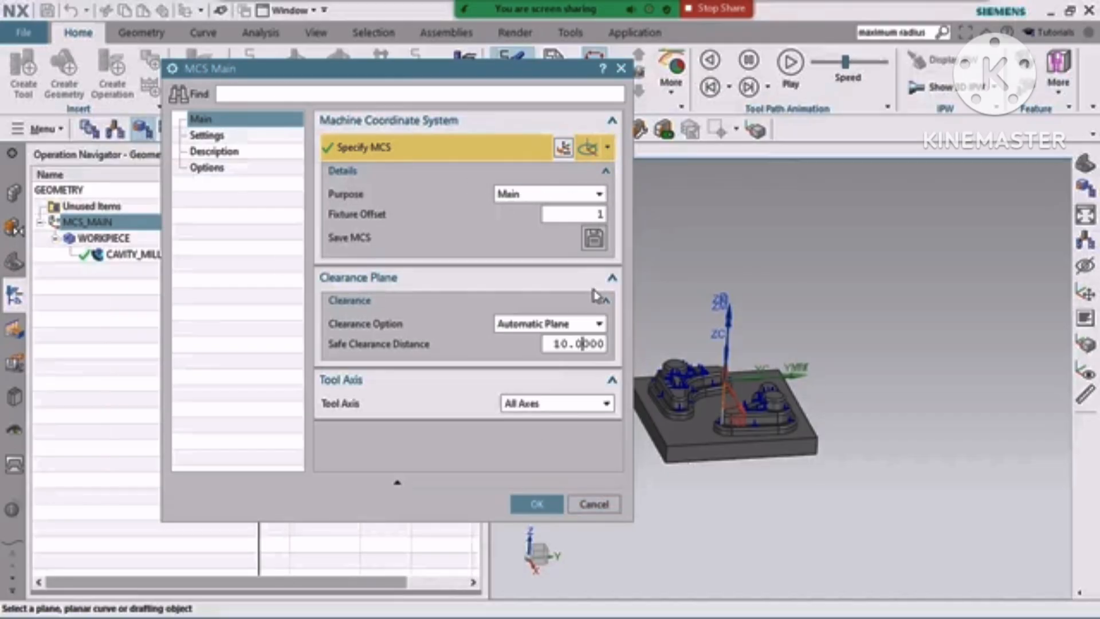
{"action": "left_click", "coordinate": [551, 502]}
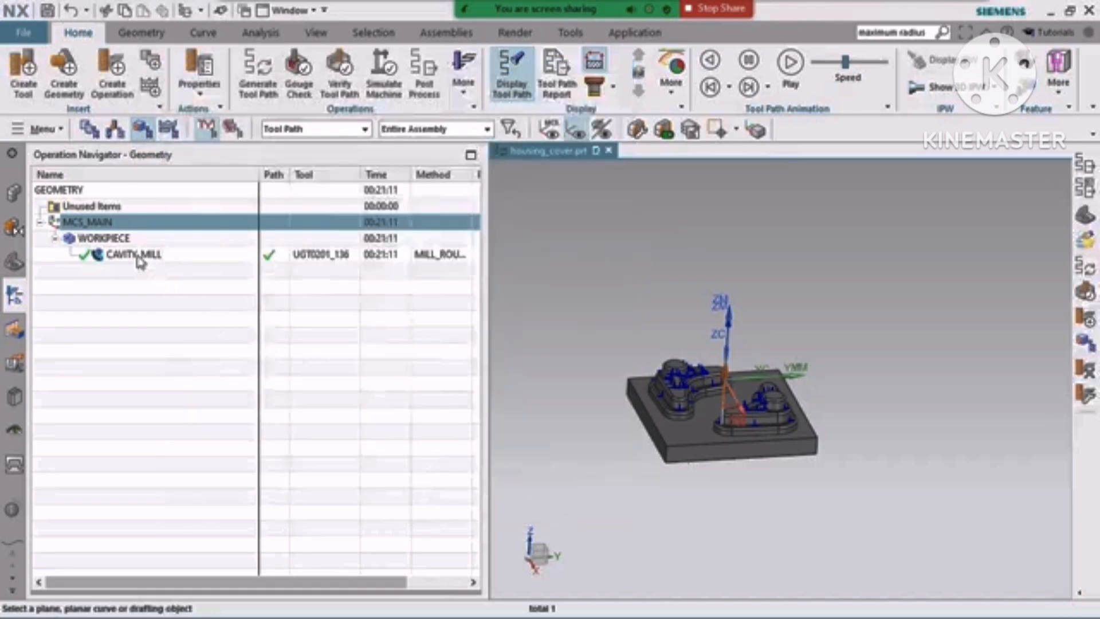
- Reopen CAVITY_MILL and examine its feeds and speeds, main path settings, and containment options
{"action": "left_click", "coordinate": [139, 258]}
{"action": "double_click", "coordinate": [139, 256]}
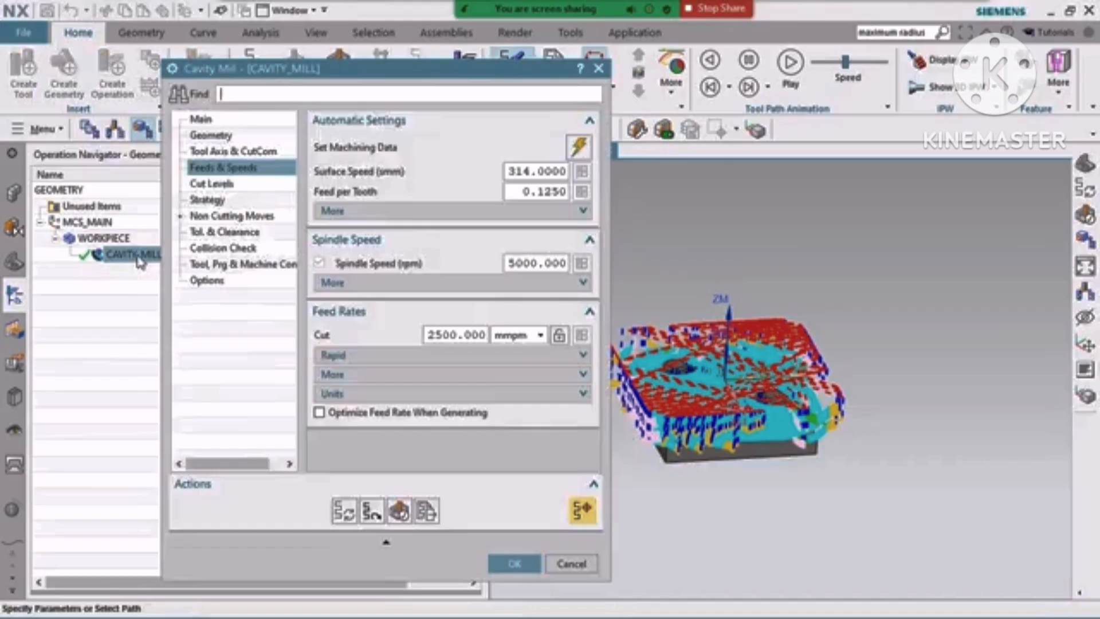
{"action": "left_click_drag", "start_coordinate": [317, 69], "coordinate": [293, 50]}
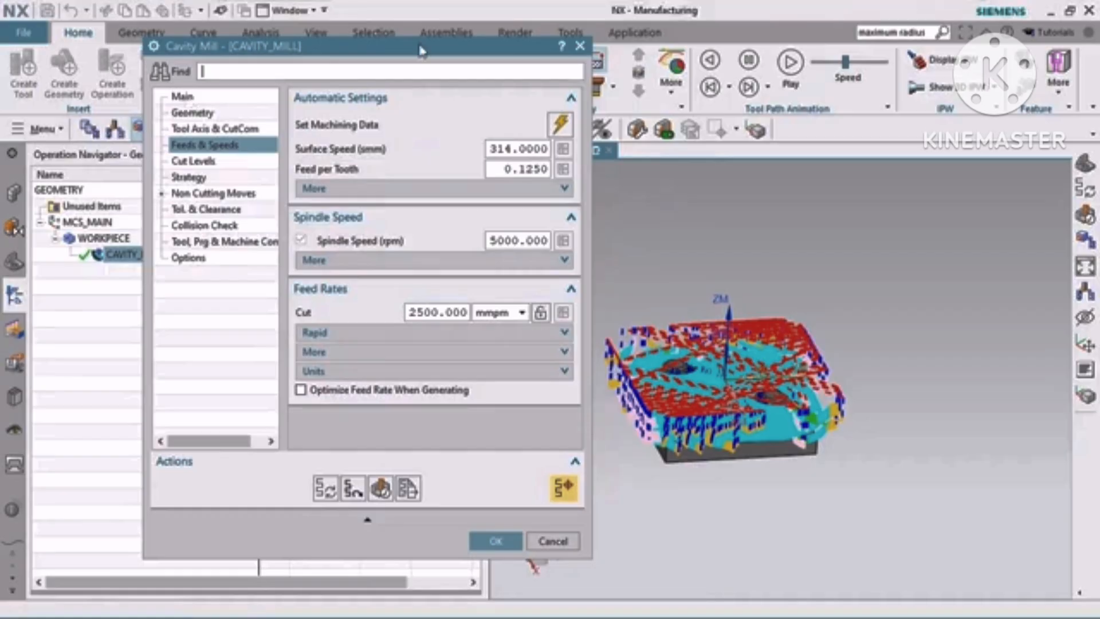
{"action": "left_click_drag", "start_coordinate": [421, 51], "coordinate": [412, 98]}
{"action": "left_click", "coordinate": [182, 134]}
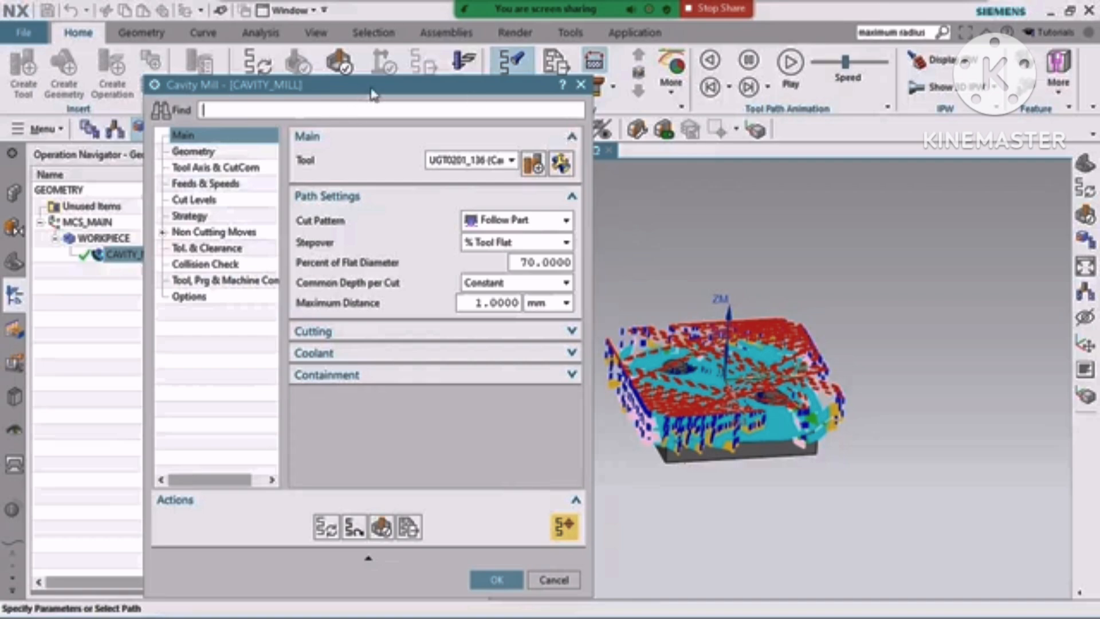
{"action": "left_click_drag", "start_coordinate": [371, 90], "coordinate": [377, 86]}
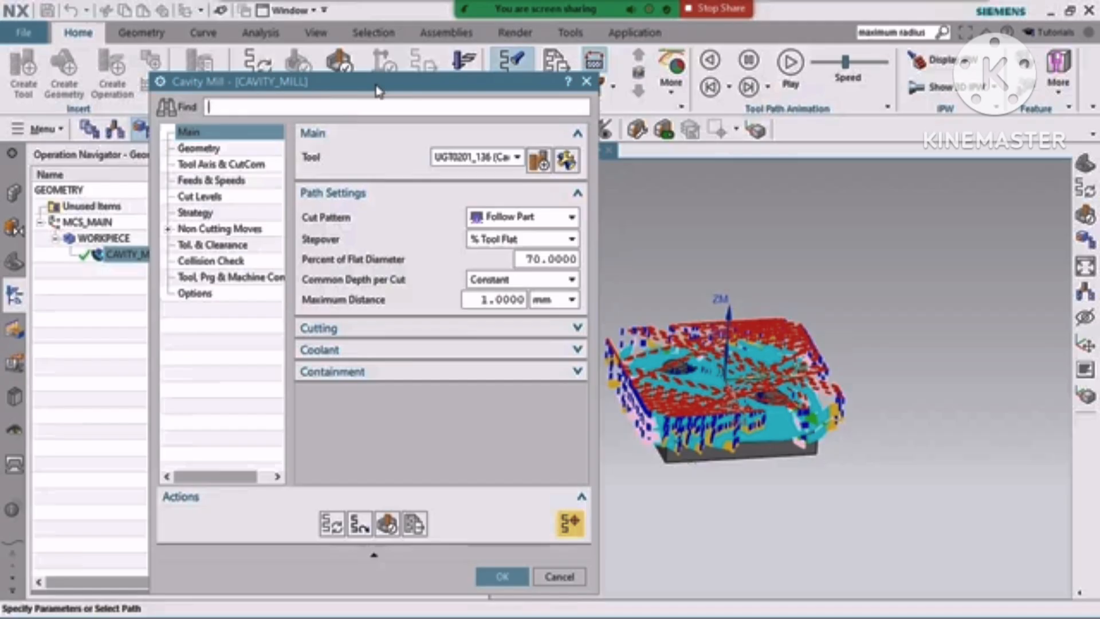
{"action": "left_click", "coordinate": [471, 338]}
{"action": "left_click", "coordinate": [470, 338]}
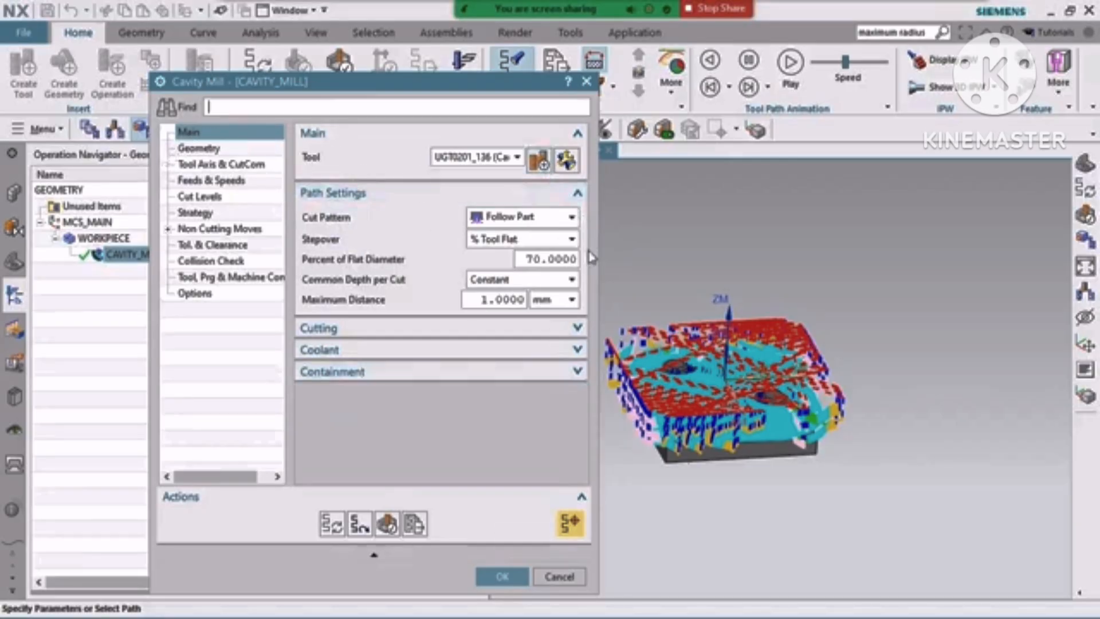
{"action": "left_click", "coordinate": [386, 374]}
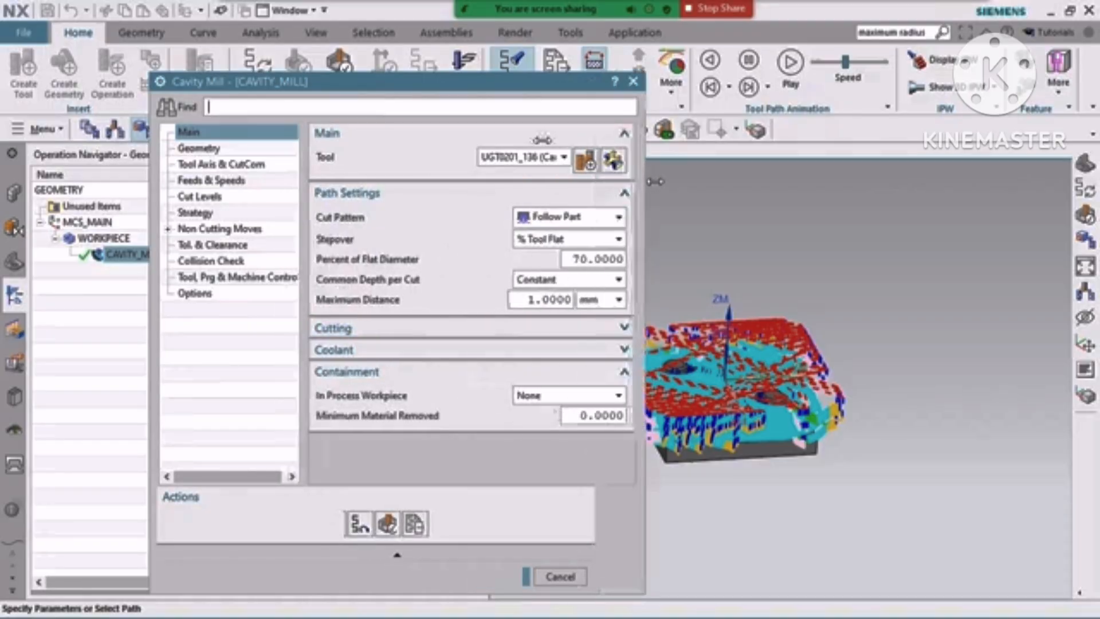
{"action": "left_click_drag", "start_coordinate": [419, 90], "coordinate": [349, 59]}
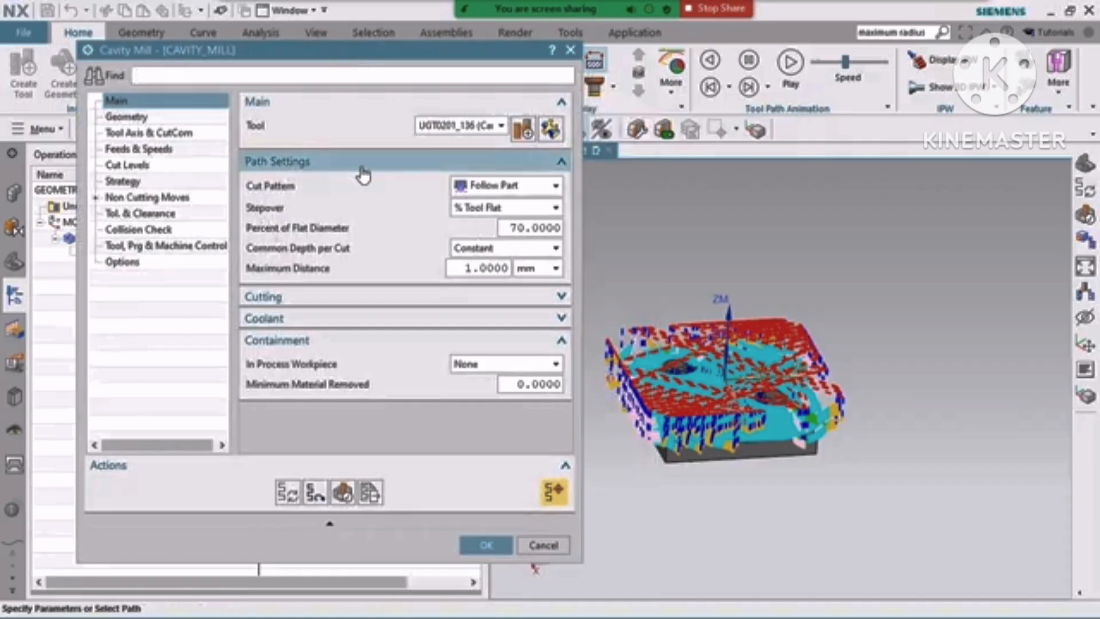
- Examine the cavity mill operation's path settings: cut pattern, flat diameter percentage, common depth per cut and maximum distance
{"action": "left_click", "coordinate": [515, 189]}
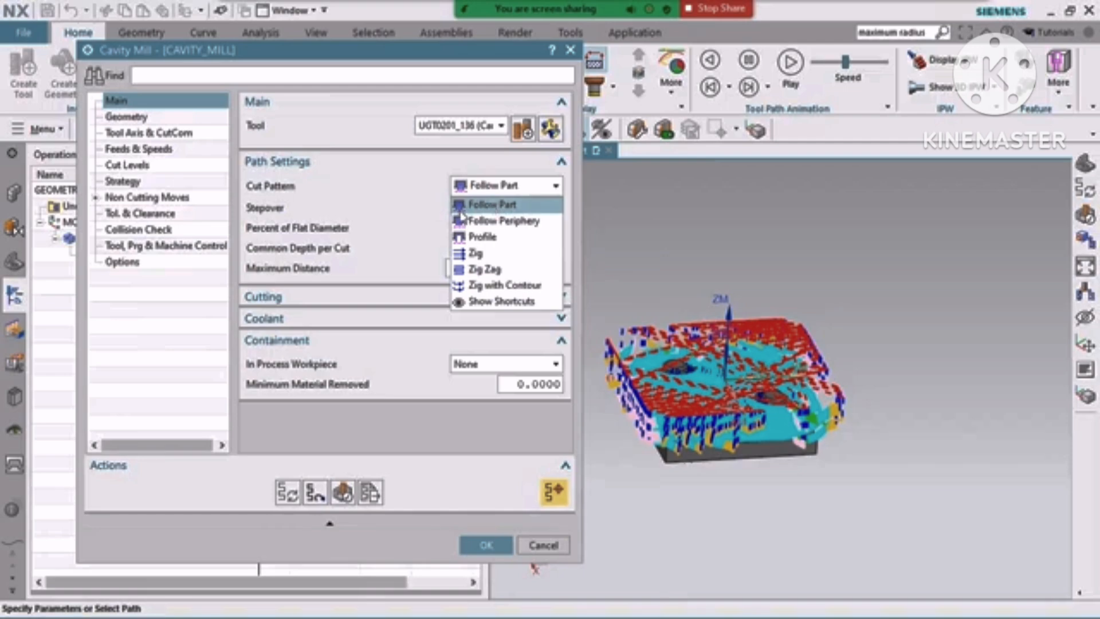
{"action": "left_click", "coordinate": [378, 209]}
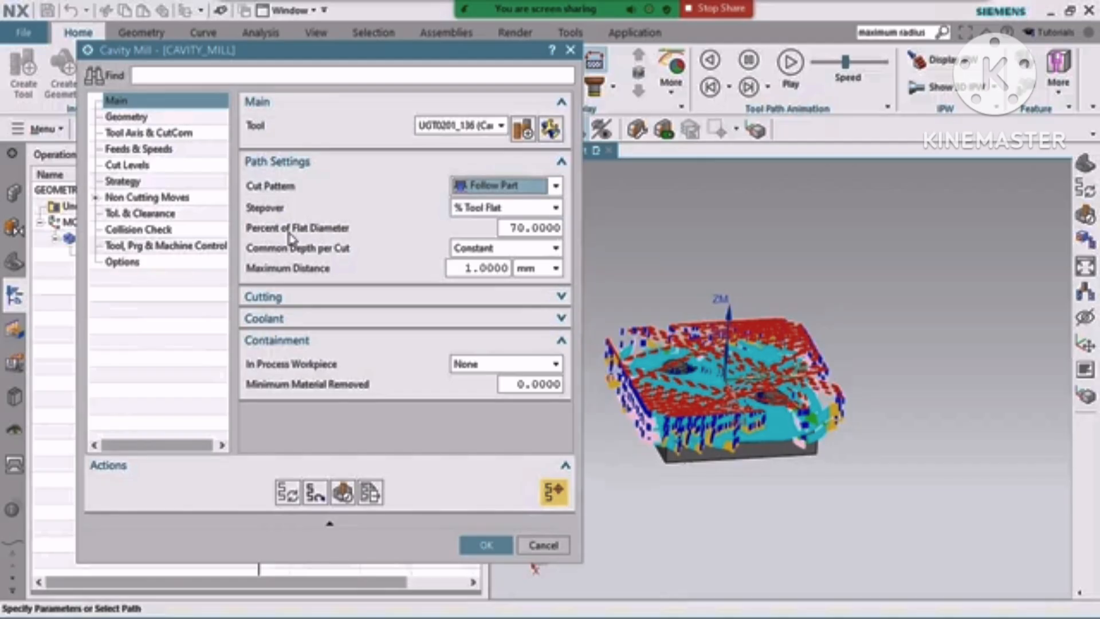
{"action": "left_click", "coordinate": [534, 228]}
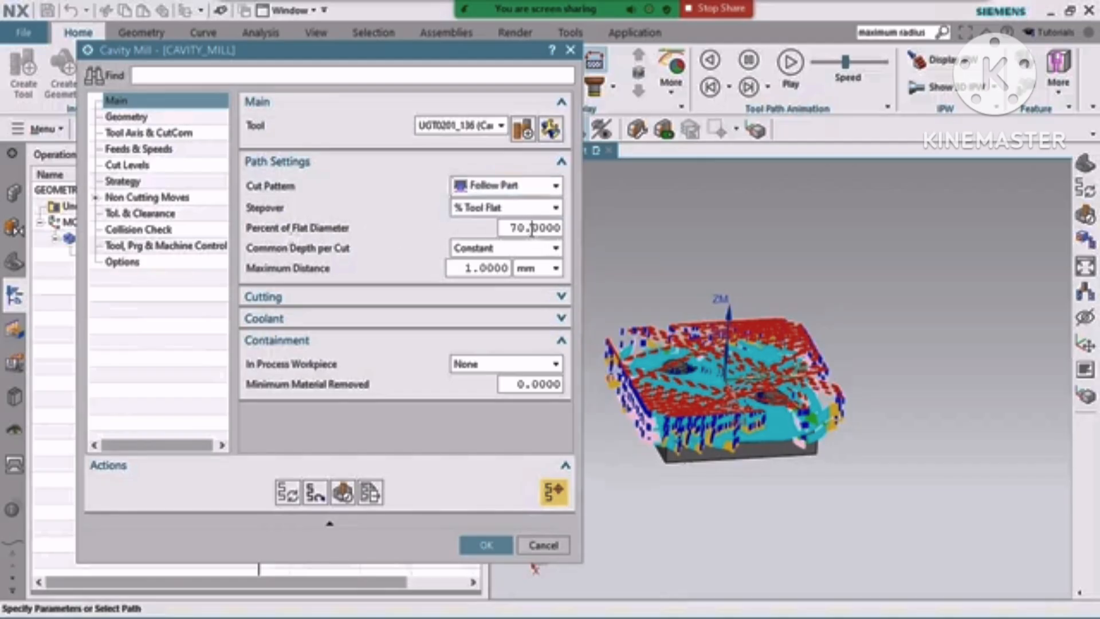
{"action": "double_click", "coordinate": [534, 229]}
{"action": "left_click", "coordinate": [540, 228]}
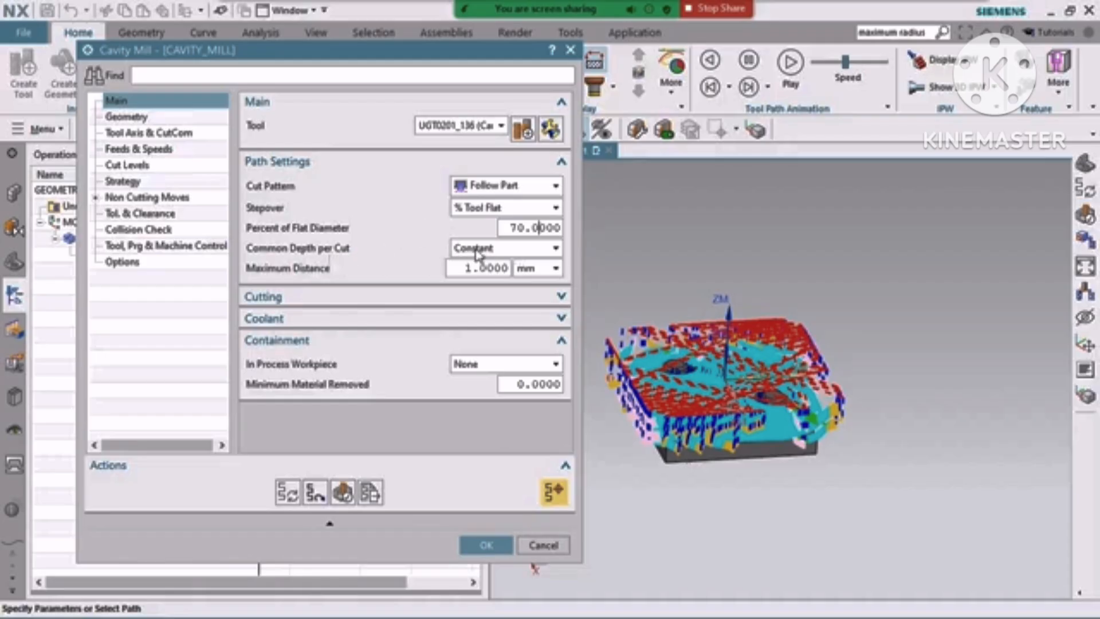
{"action": "left_click", "coordinate": [504, 251]}
{"action": "left_click", "coordinate": [505, 250]}
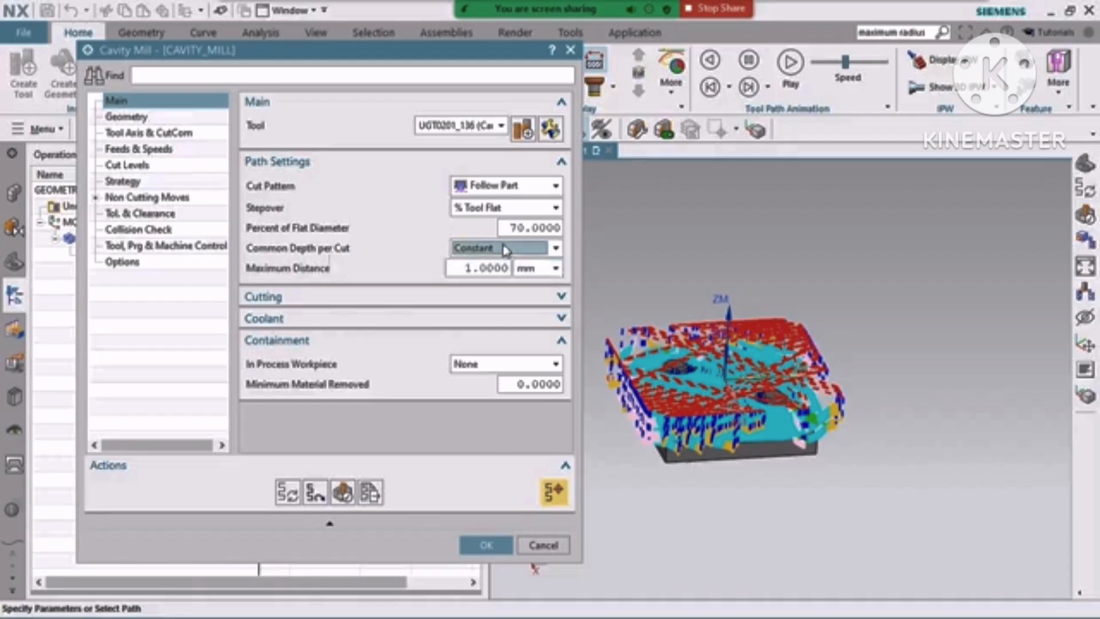
{"action": "left_click", "coordinate": [484, 267]}
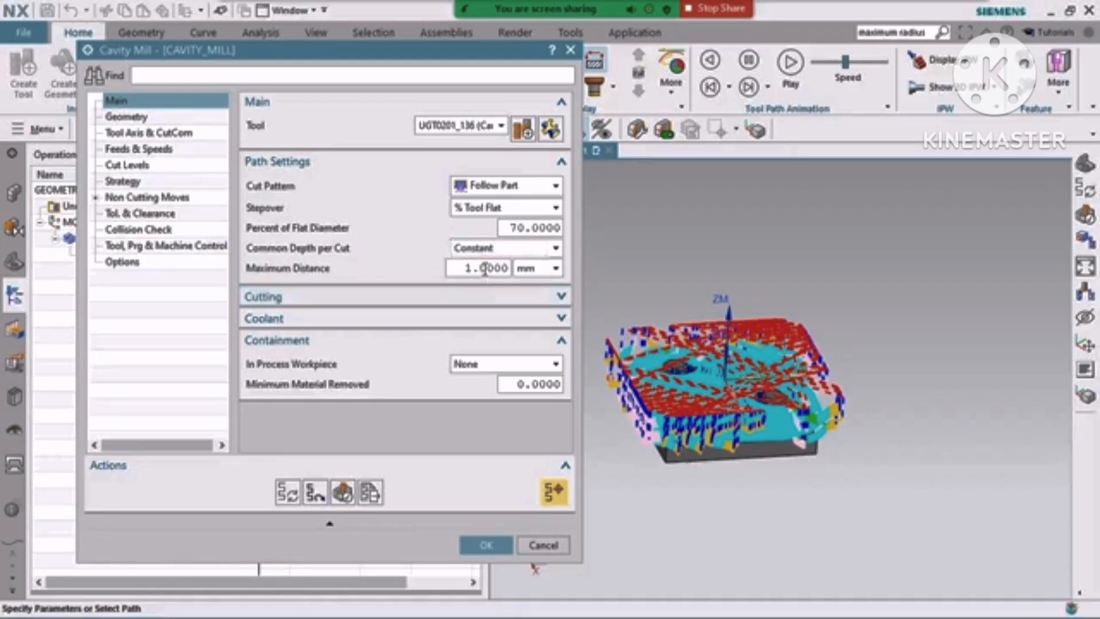
{"action": "left_click", "coordinate": [486, 268]}
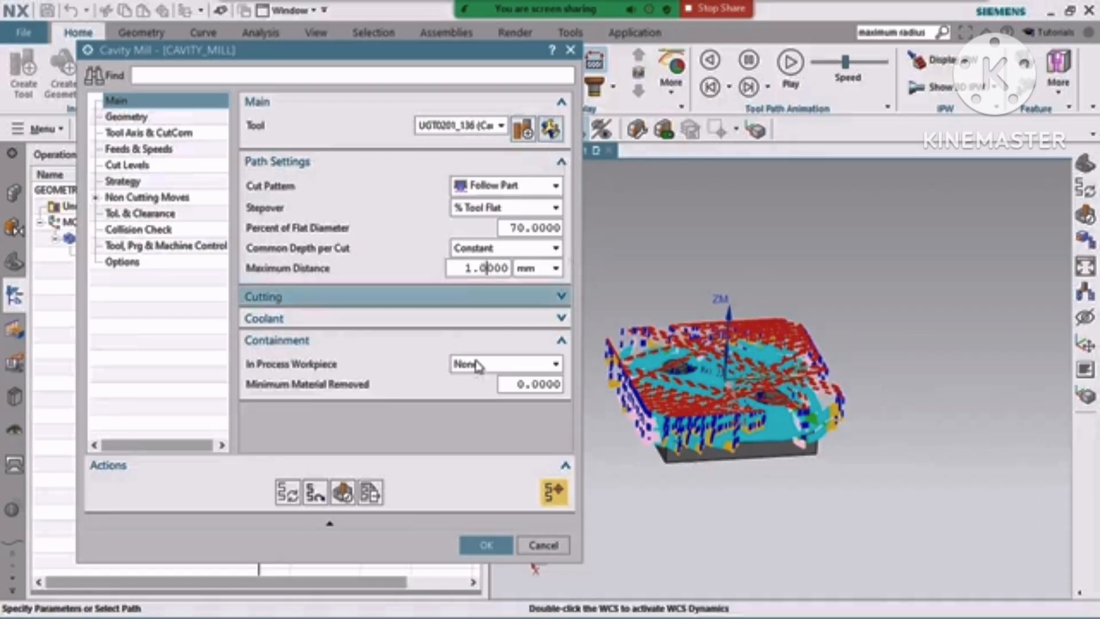
- Set the cavity mill operation's cut direction to Climb Cut and its cut order to Depth First
{"action": "left_click", "coordinate": [312, 303]}
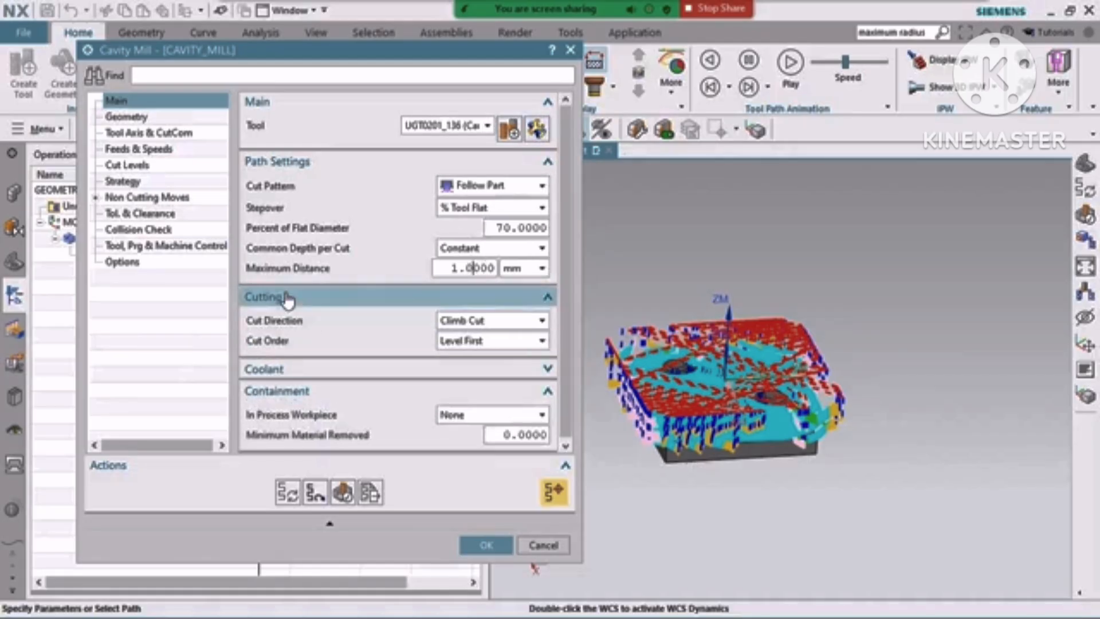
{"action": "left_click", "coordinate": [466, 322]}
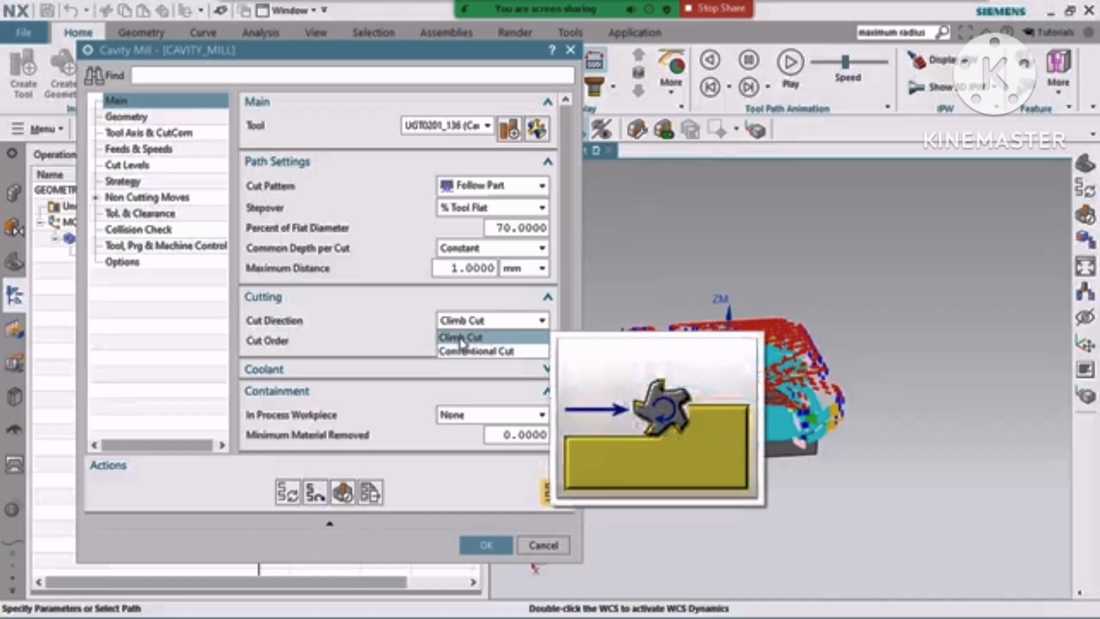
{"action": "left_click", "coordinate": [461, 338]}
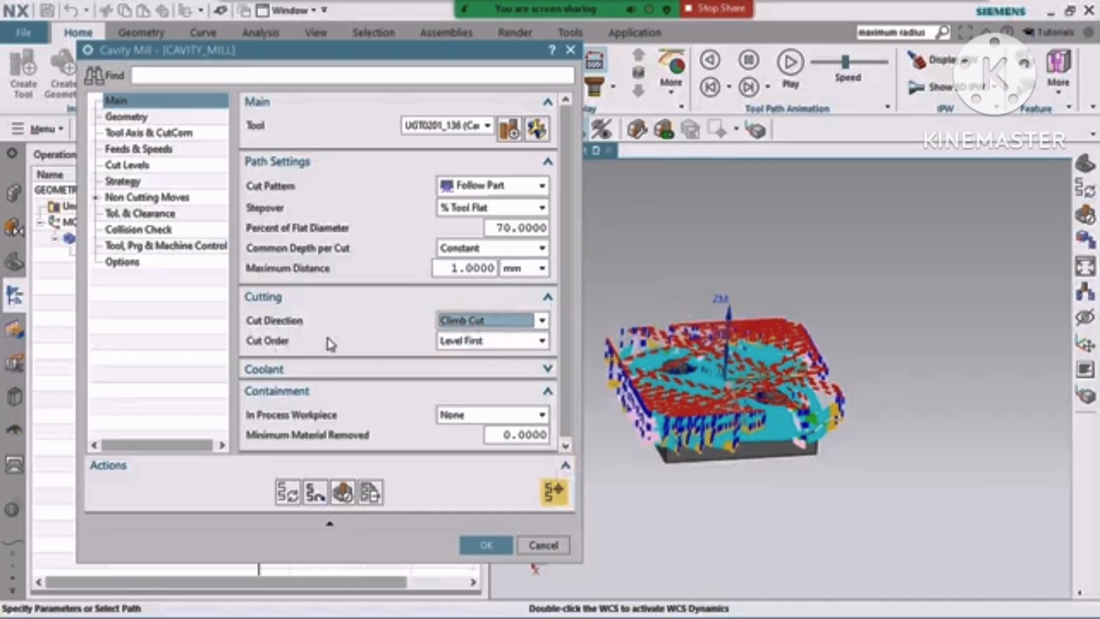
{"action": "left_click", "coordinate": [473, 341]}
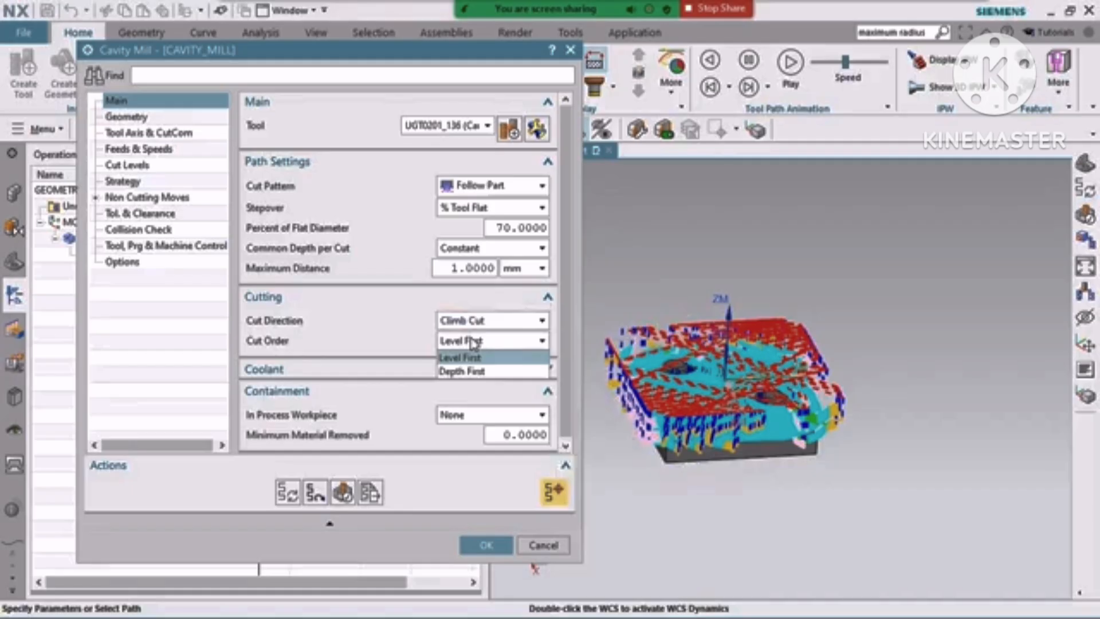
{"action": "mouse_move", "coordinate": [467, 372]}
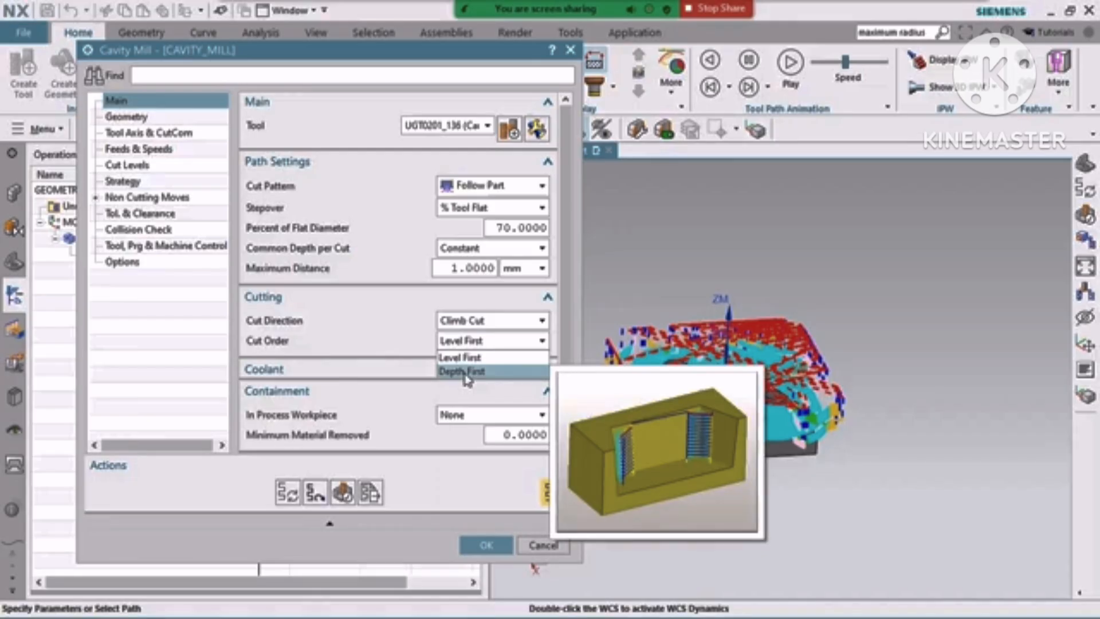
{"action": "left_click", "coordinate": [467, 372]}
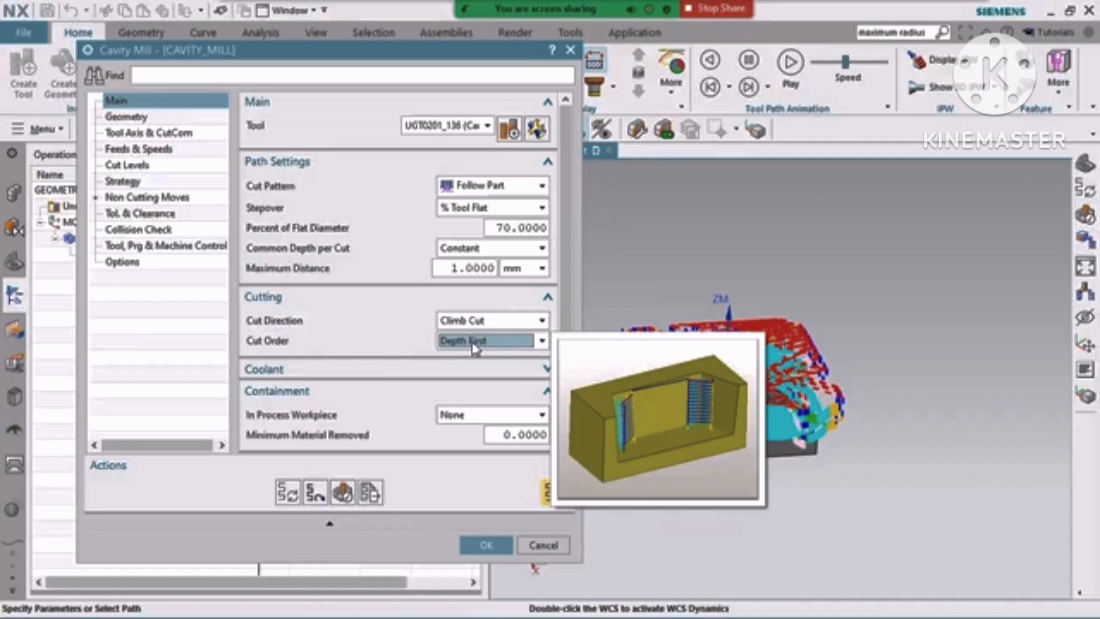
- Examine the coolant type options for the open and closed areas of the cavity mill operation
{"action": "left_click", "coordinate": [341, 368]}
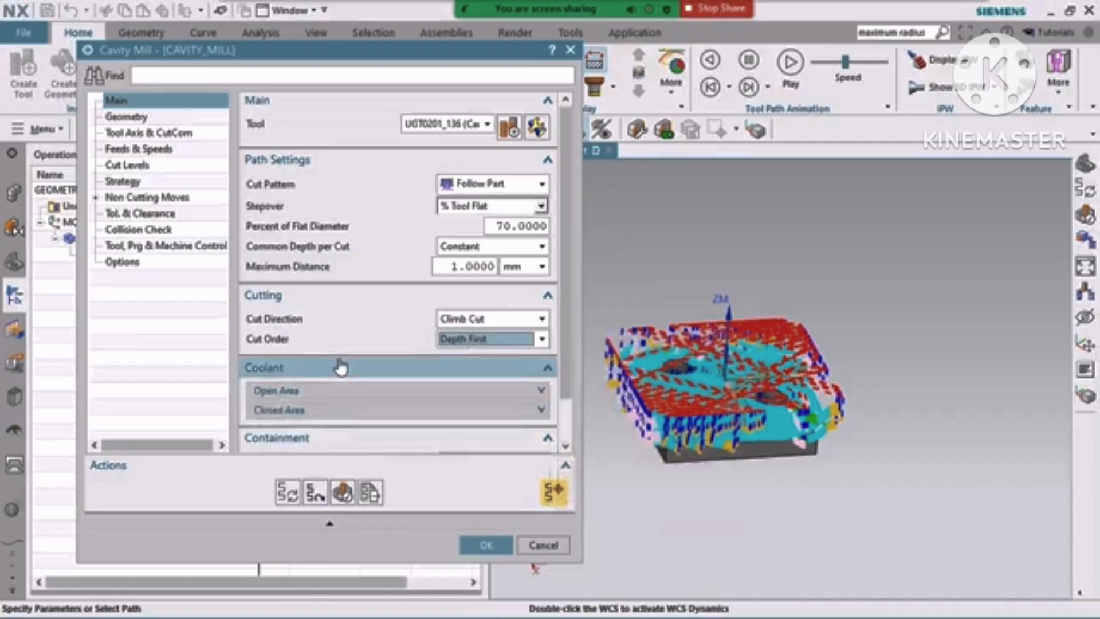
{"action": "scroll", "coordinate": [361, 297], "scroll_direction": "down", "scroll_amount": 1}
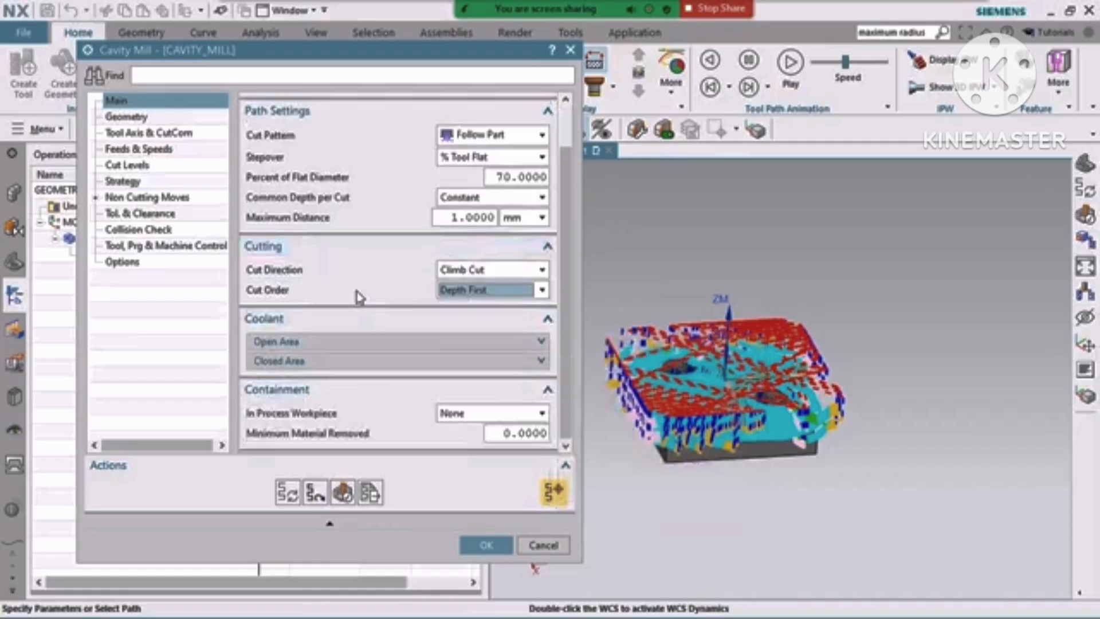
{"action": "left_click", "coordinate": [363, 343]}
{"action": "scroll", "coordinate": [373, 343], "scroll_direction": "down", "scroll_amount": 1}
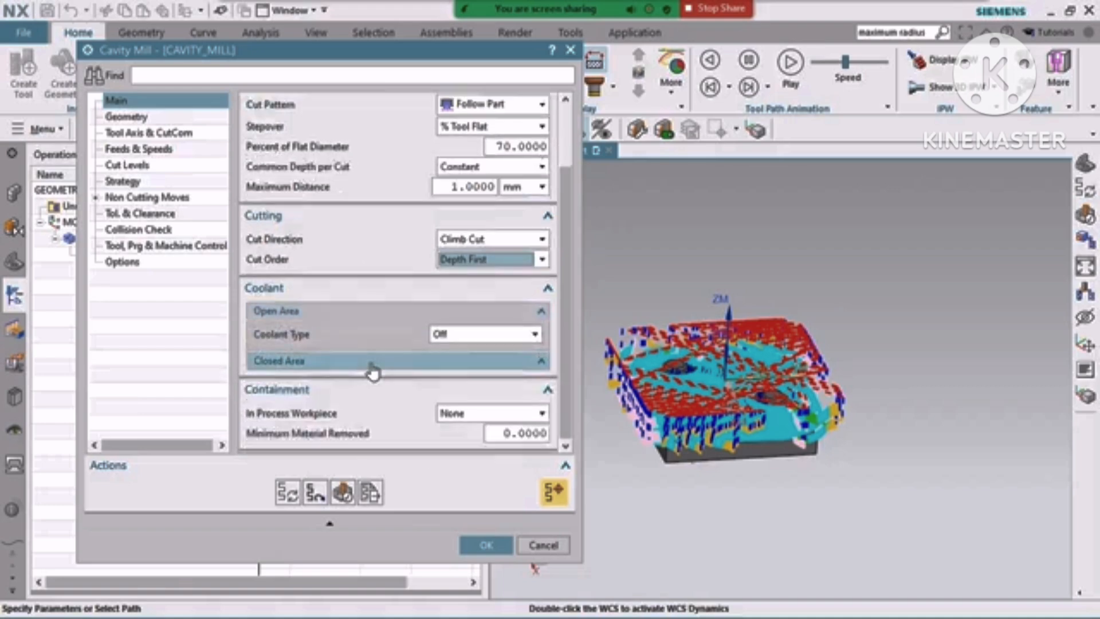
{"action": "left_click", "coordinate": [372, 367]}
{"action": "scroll", "coordinate": [382, 307], "scroll_direction": "down", "scroll_amount": 1}
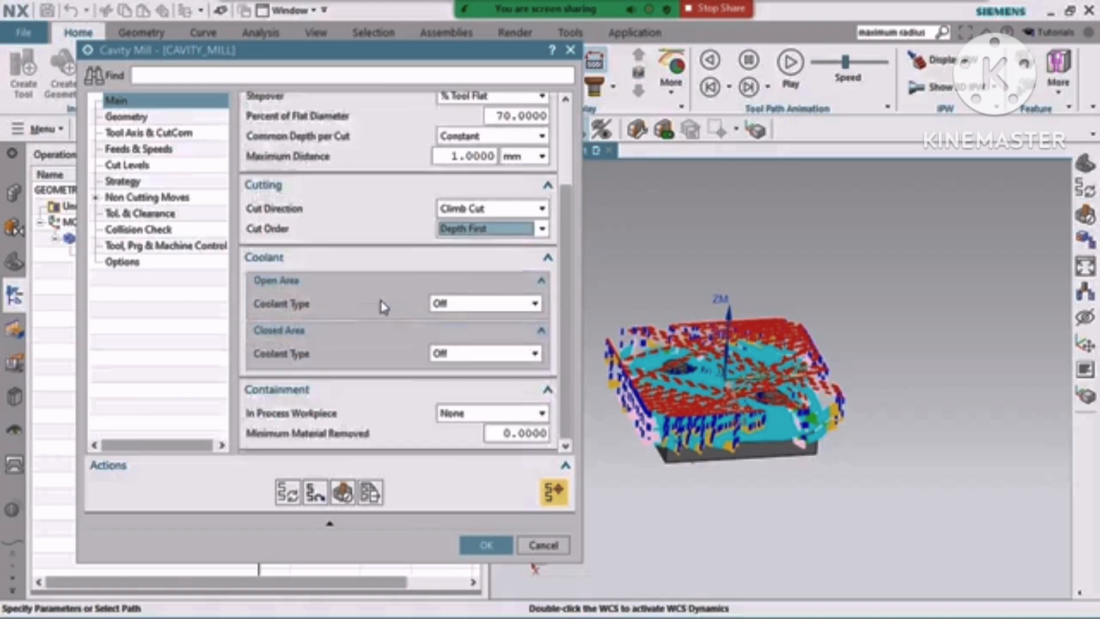
{"action": "left_click", "coordinate": [458, 304]}
{"action": "left_click", "coordinate": [453, 313]}
{"action": "left_click", "coordinate": [486, 354]}
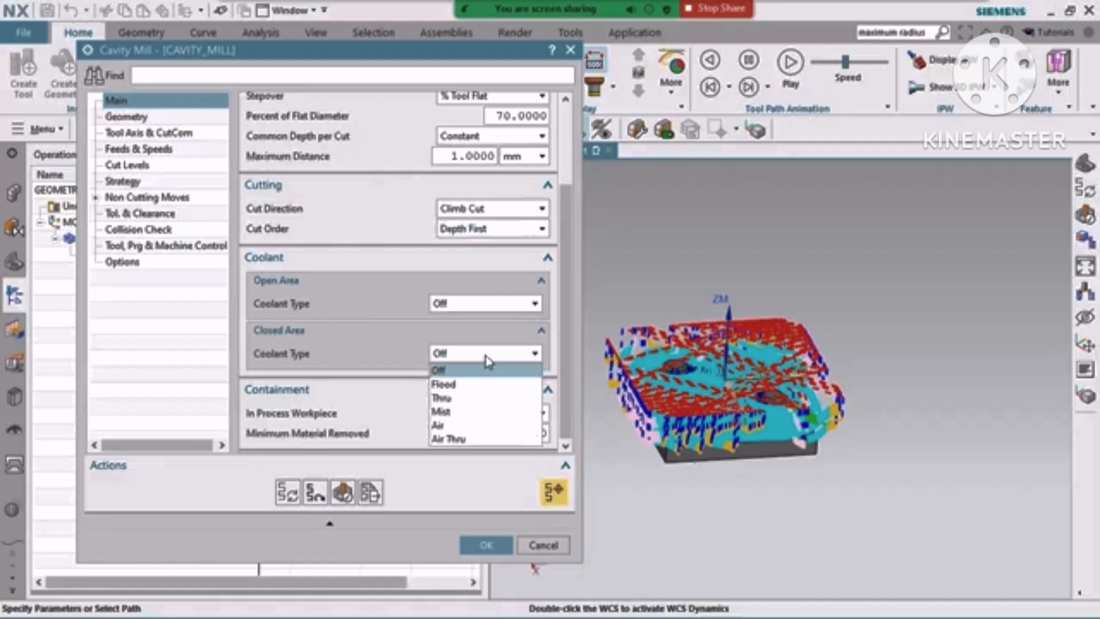
{"action": "left_click", "coordinate": [486, 367]}
{"action": "left_click", "coordinate": [473, 304]}
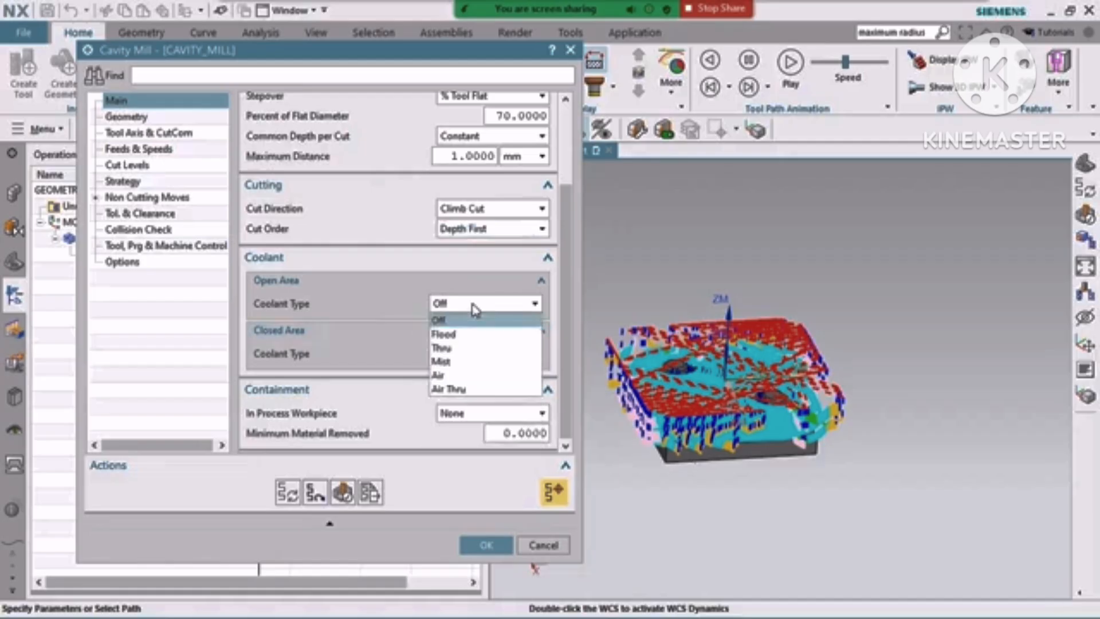
{"action": "left_click", "coordinate": [475, 312]}
{"action": "left_click", "coordinate": [496, 357]}
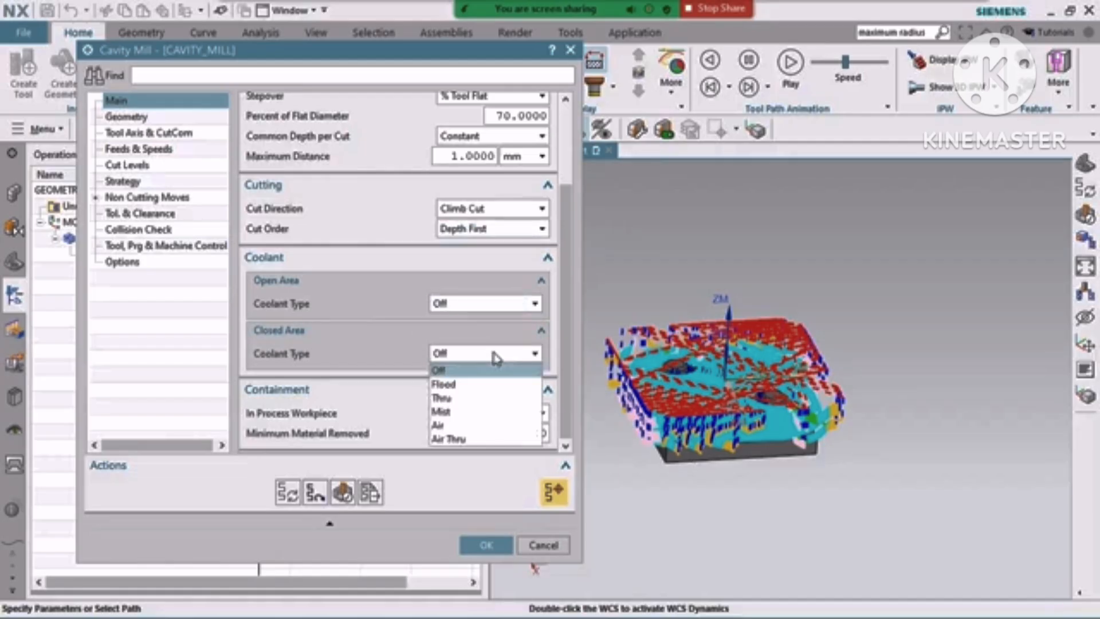
{"action": "left_click", "coordinate": [493, 355]}
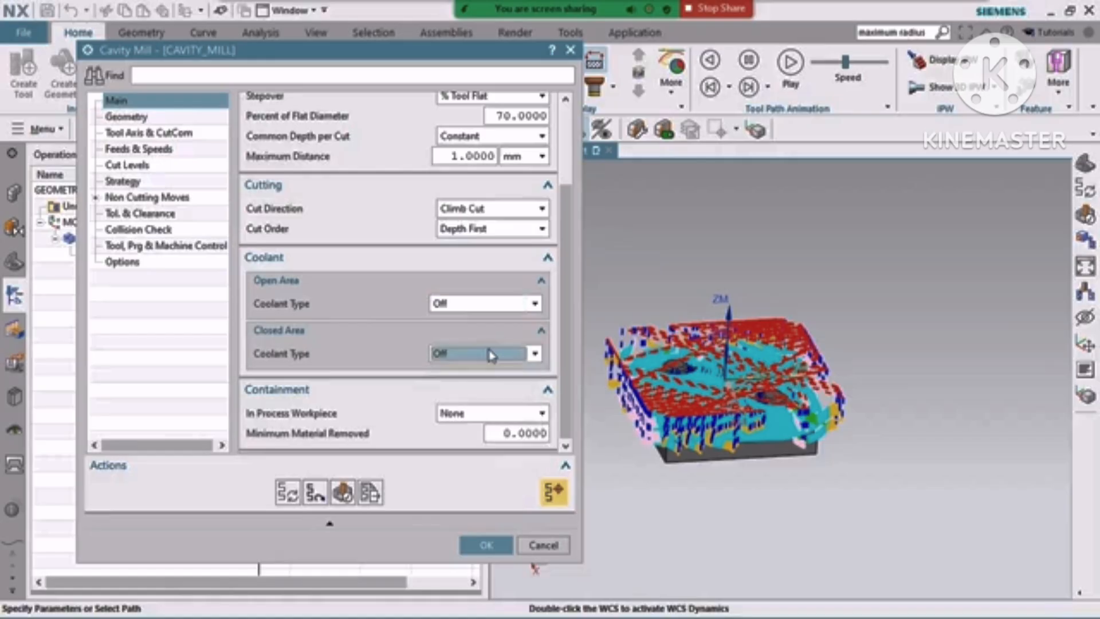
{"action": "left_click", "coordinate": [546, 257]}
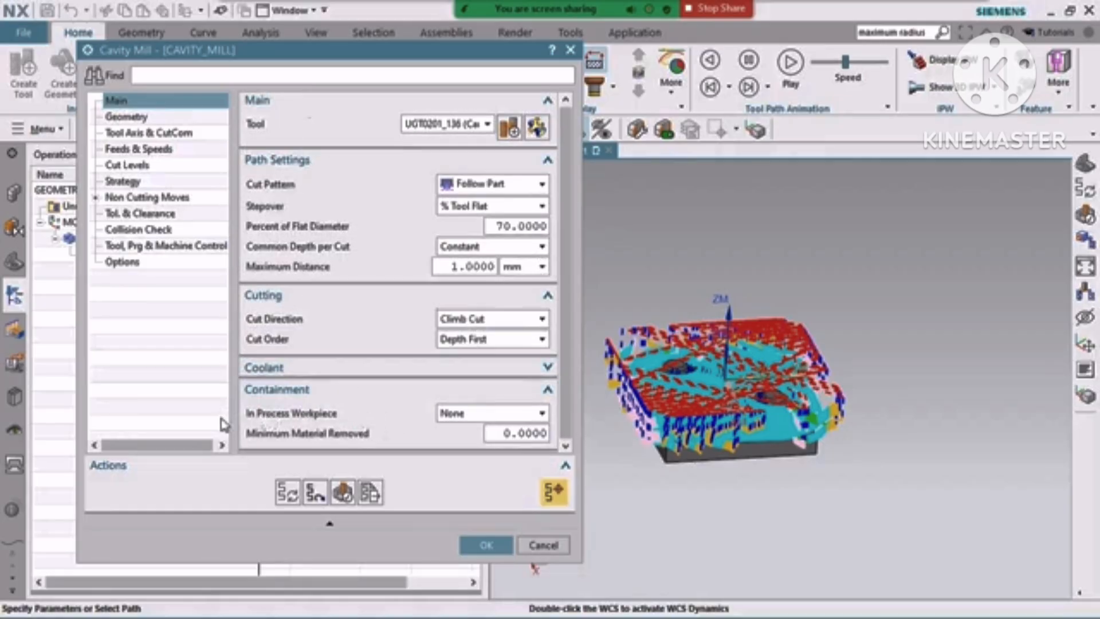
- Set the in-process workpiece containment of the cavity mill operation to Use 3D
{"action": "left_click", "coordinate": [492, 422]}
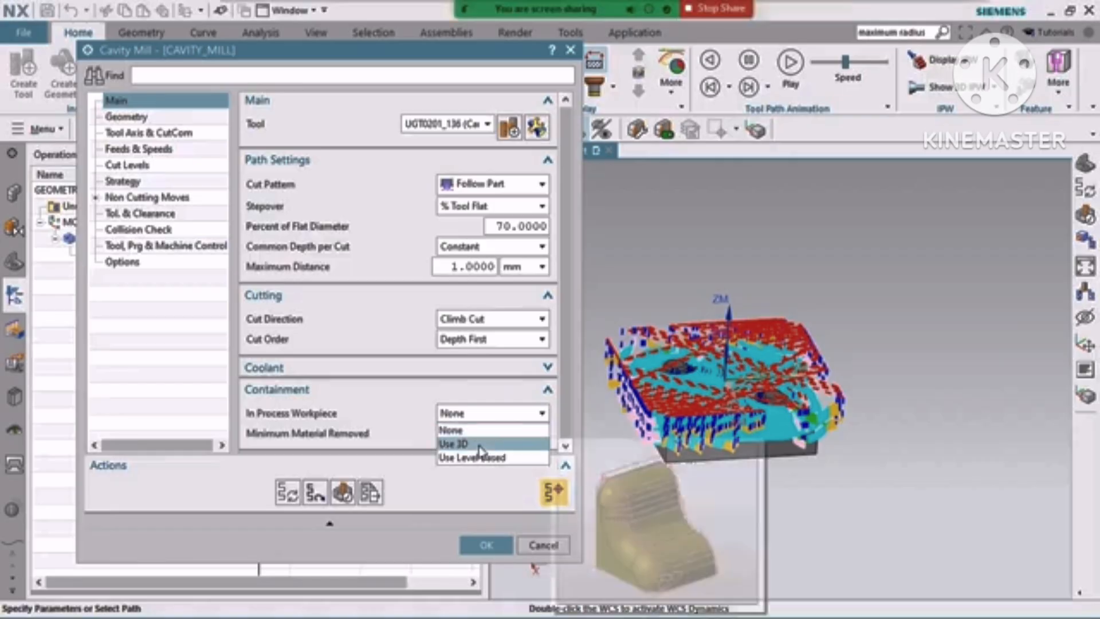
{"action": "mouse_move", "coordinate": [480, 450]}
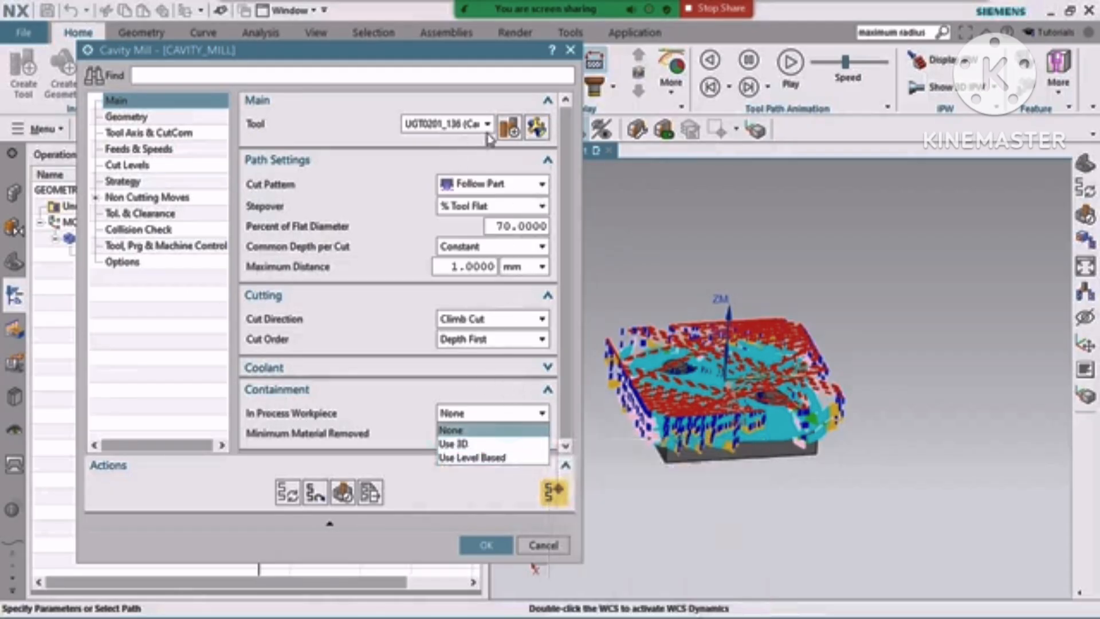
{"action": "left_click", "coordinate": [455, 445]}
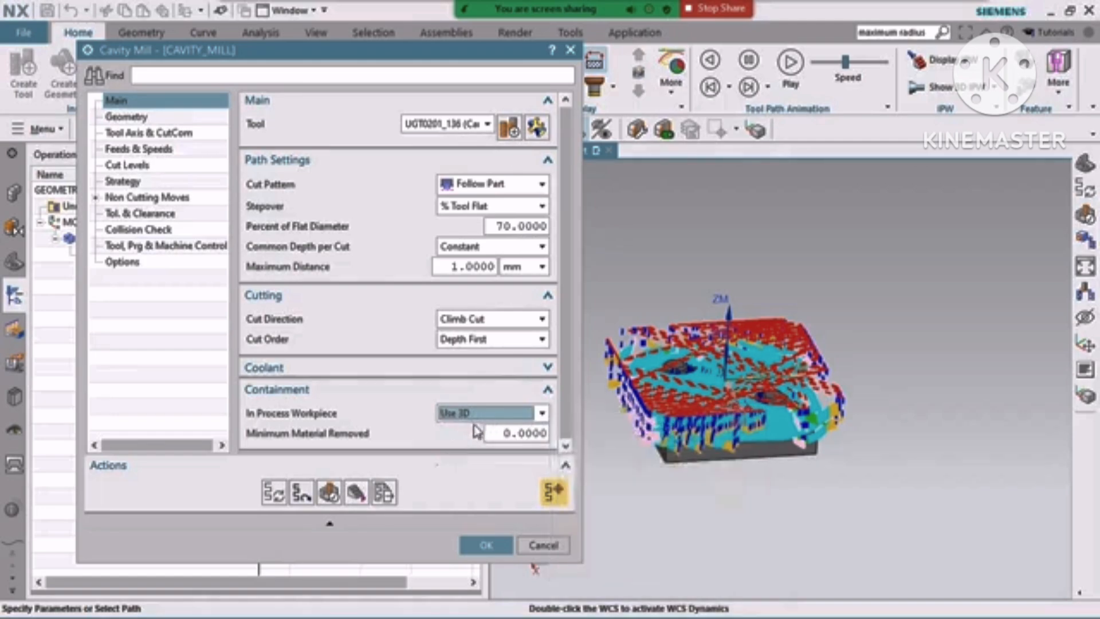
{"action": "left_click", "coordinate": [119, 118]}
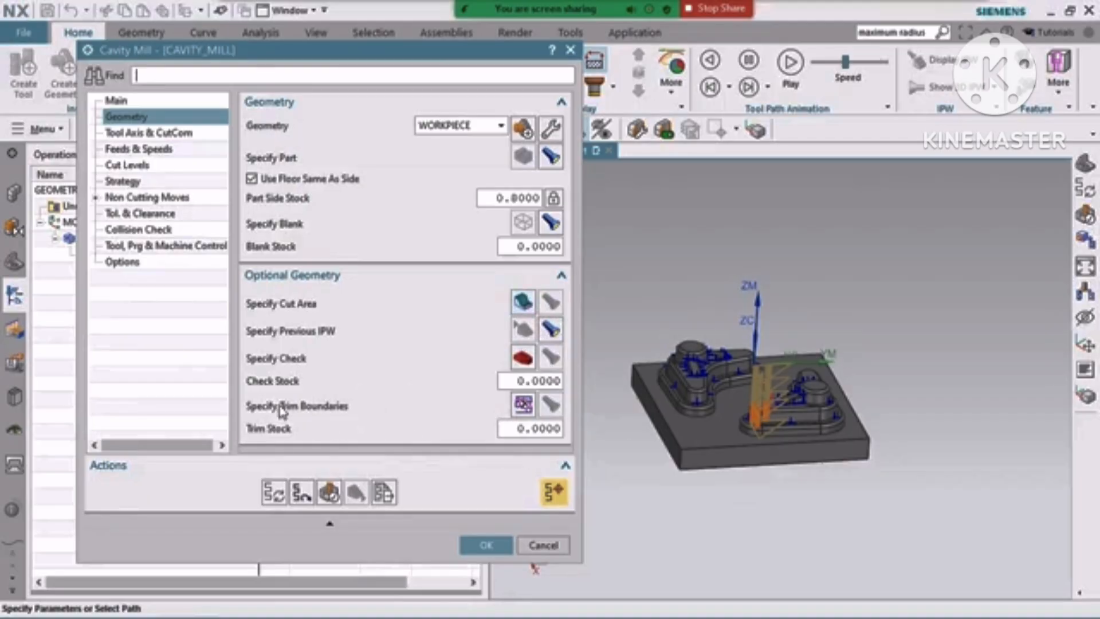
{"action": "left_click", "coordinate": [530, 416]}
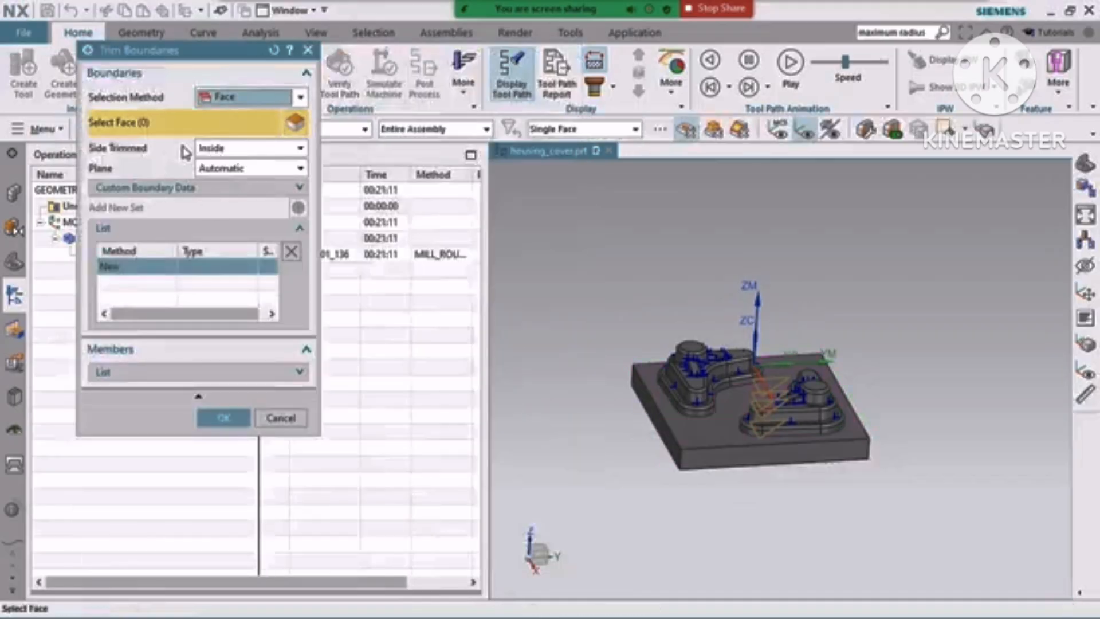
{"action": "left_click", "coordinate": [243, 98]}
{"action": "left_click", "coordinate": [229, 130]}
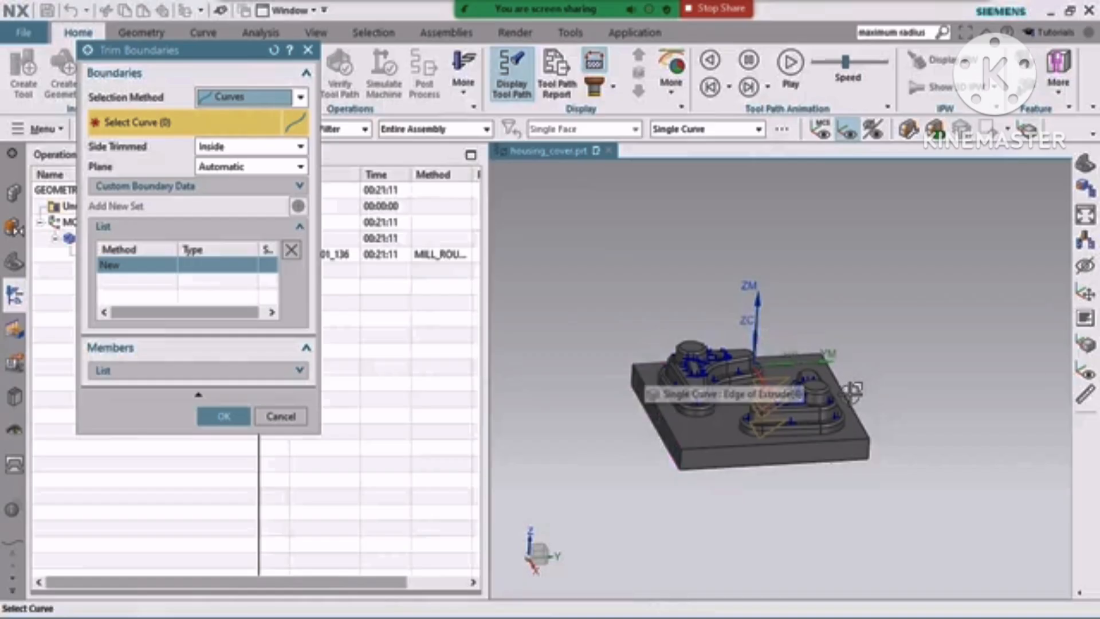
{"action": "left_click", "coordinate": [279, 418]}
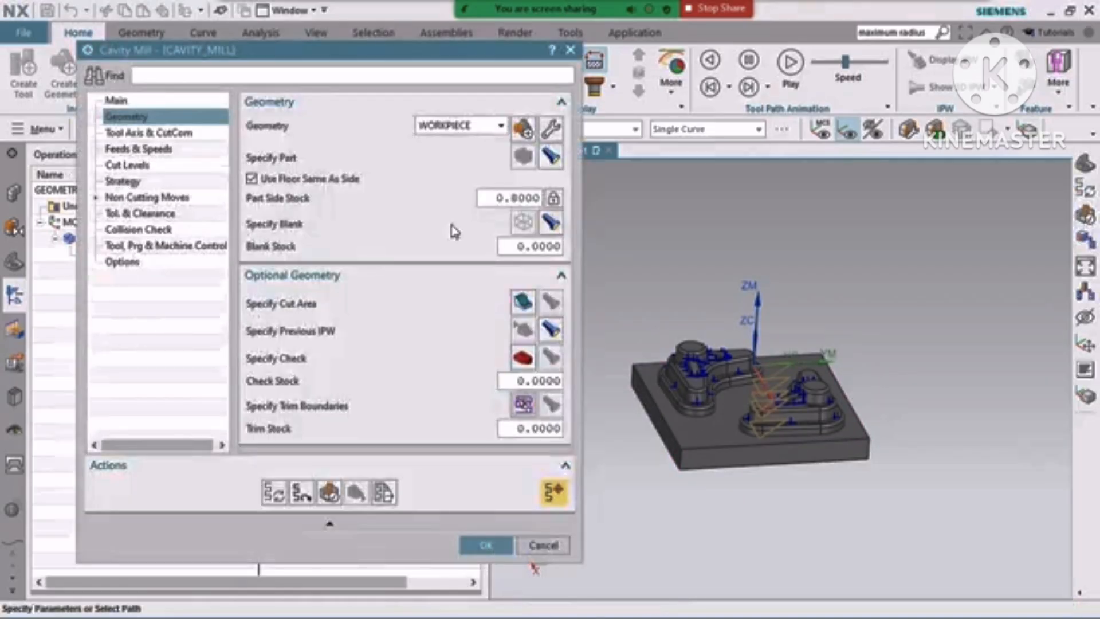
{"action": "left_click", "coordinate": [50, 131]}
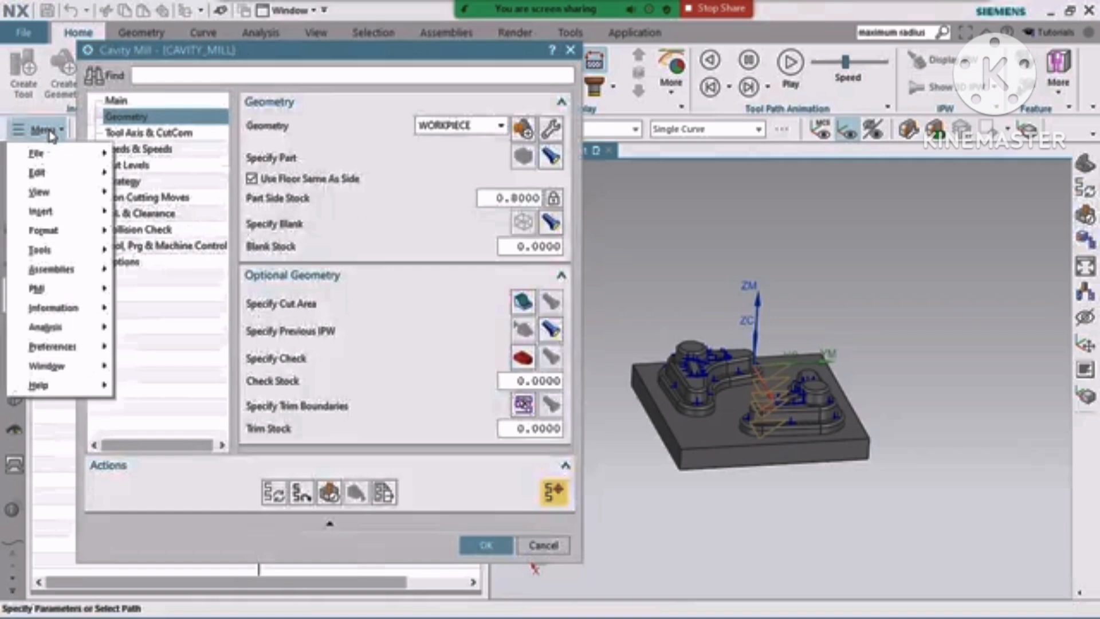
{"action": "mouse_move", "coordinate": [86, 211]}
{"action": "mouse_move", "coordinate": [243, 286]}
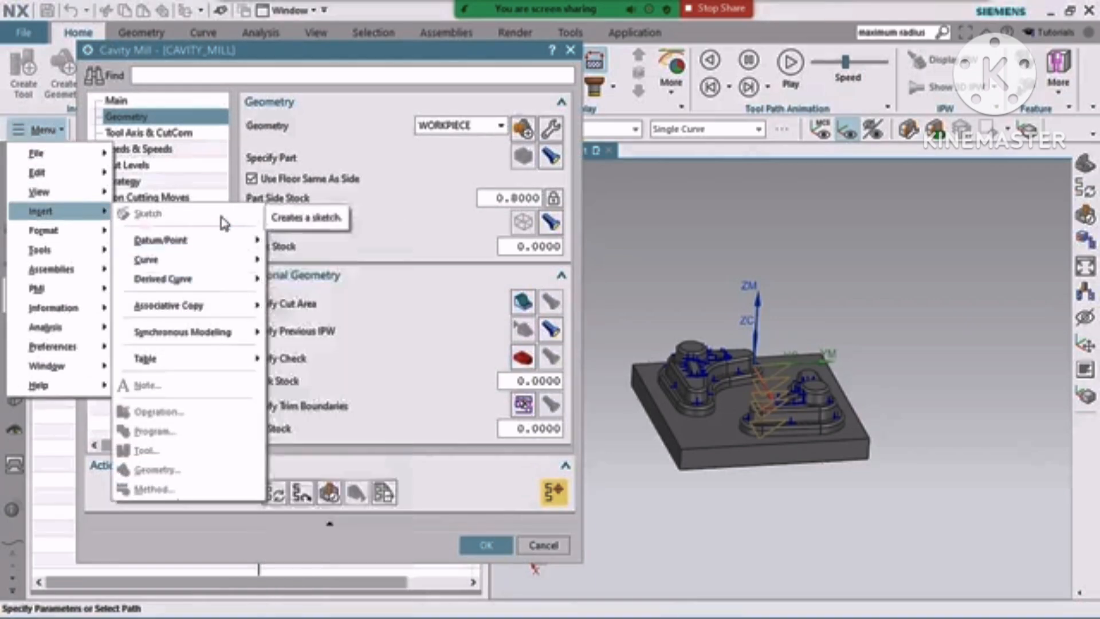
{"action": "left_click", "coordinate": [326, 51]}
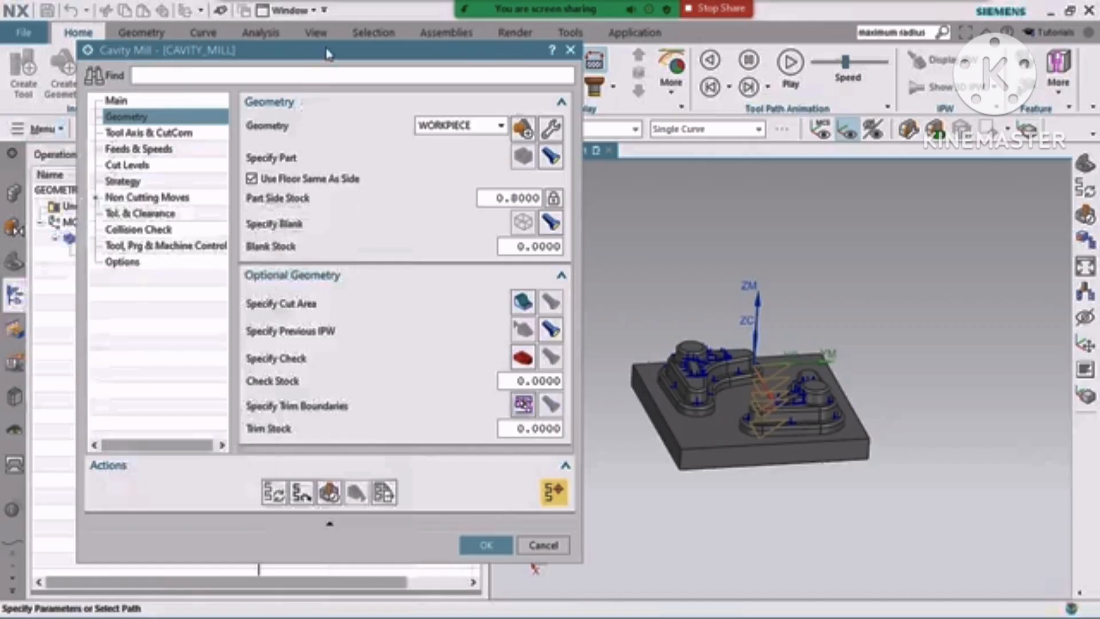
- Examine the tool axis options of the cavity mill operation
{"action": "left_click", "coordinate": [135, 133]}
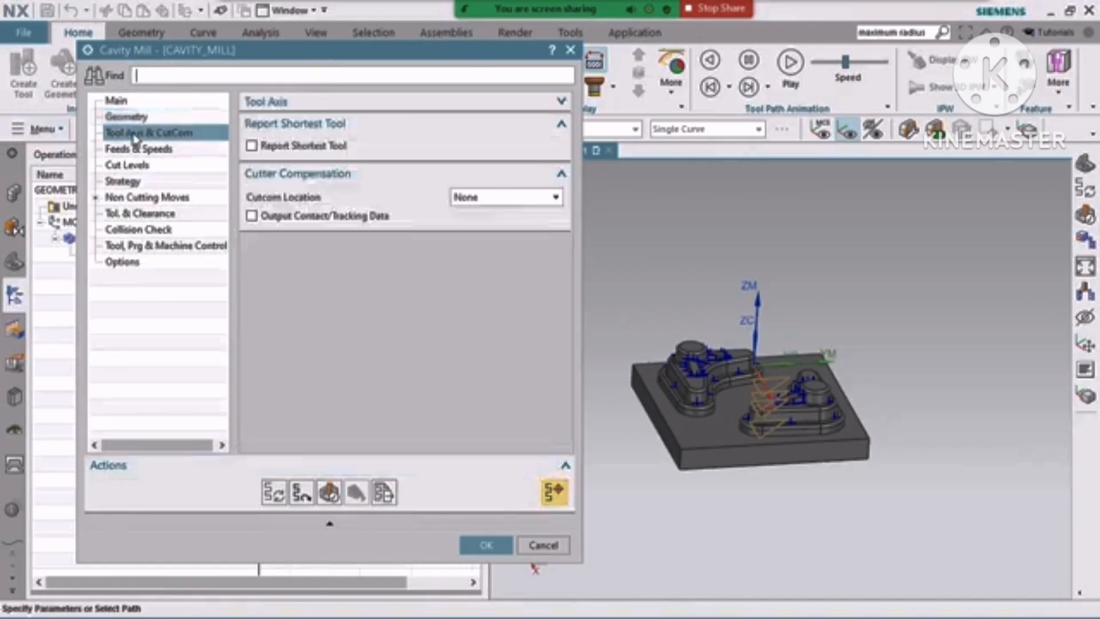
{"action": "left_click", "coordinate": [376, 103]}
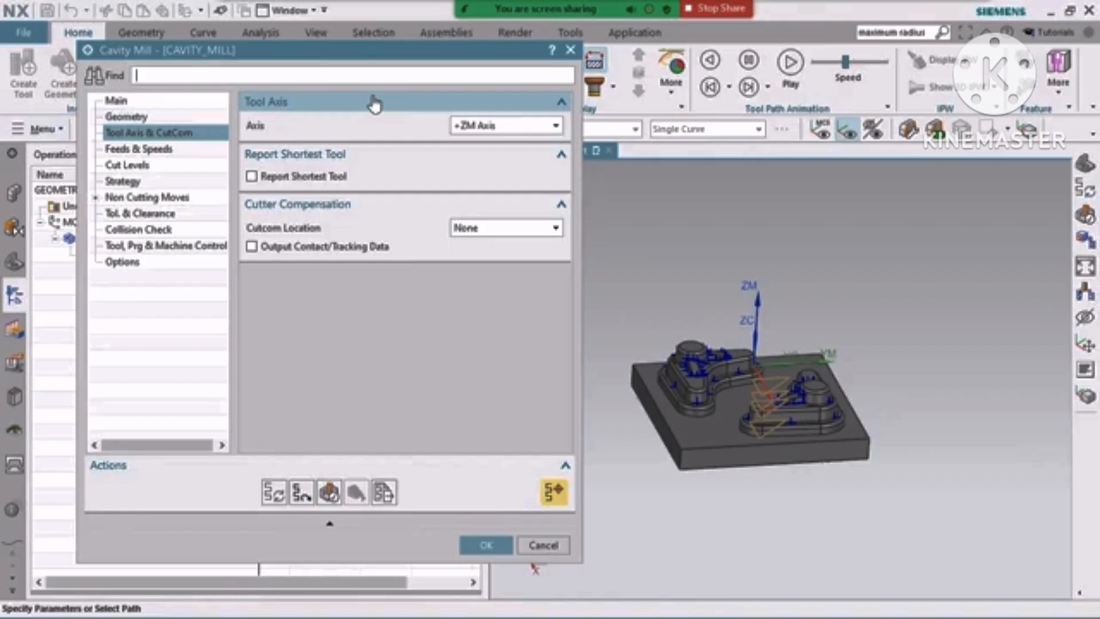
{"action": "left_click", "coordinate": [475, 126]}
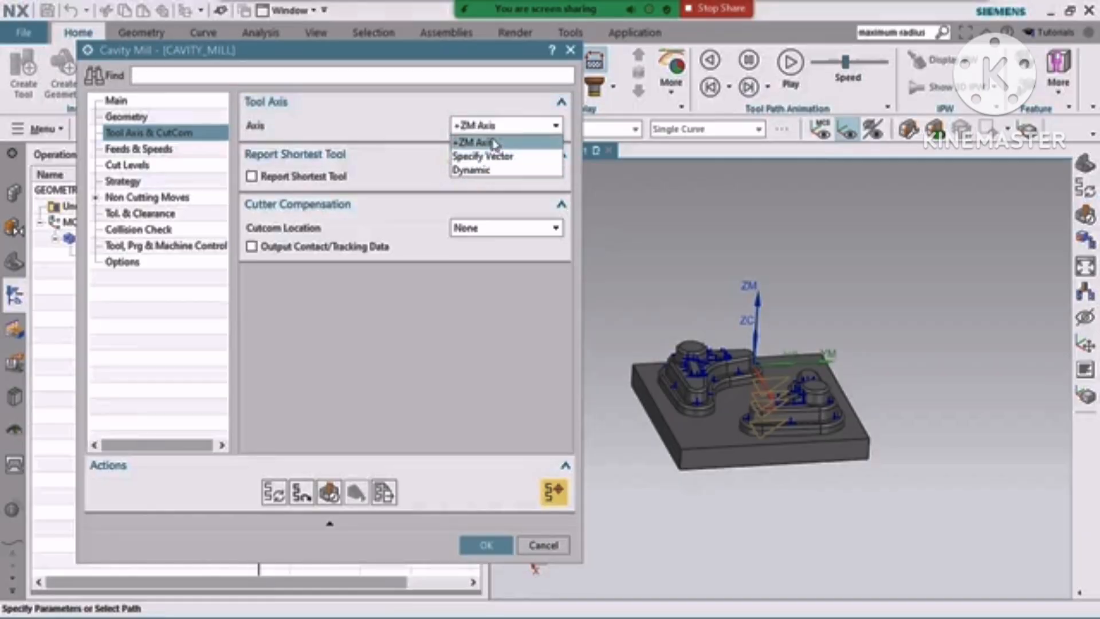
{"action": "left_click", "coordinate": [462, 317]}
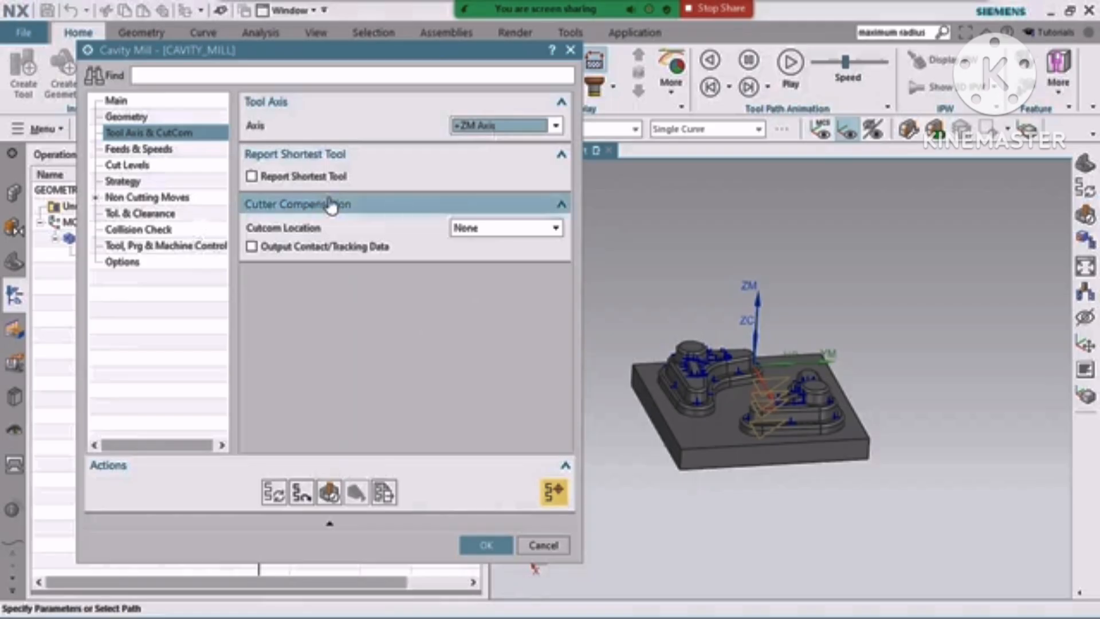
- Try the All Finish Passes cutcom location for cutter compensation and return it to None
{"action": "left_click", "coordinate": [532, 229]}
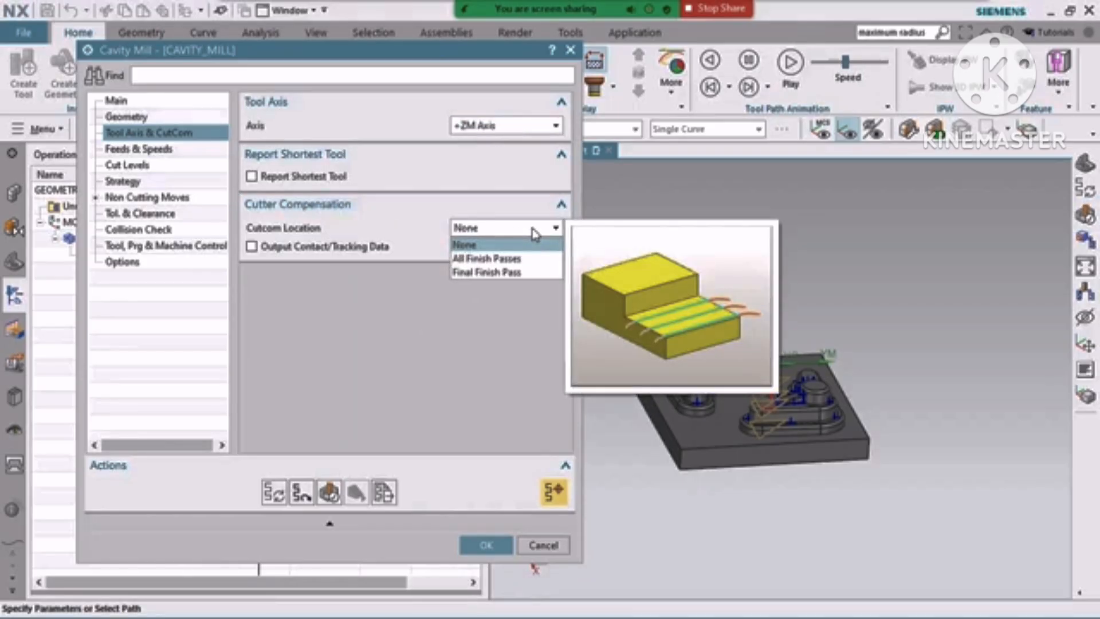
{"action": "left_click", "coordinate": [536, 230]}
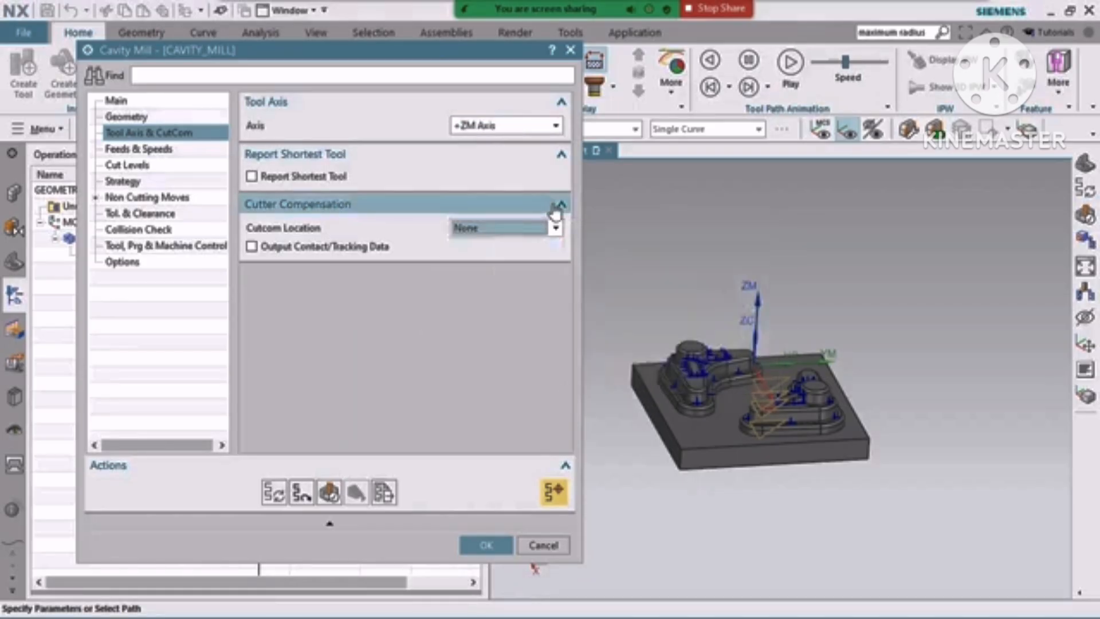
{"action": "left_click", "coordinate": [509, 230]}
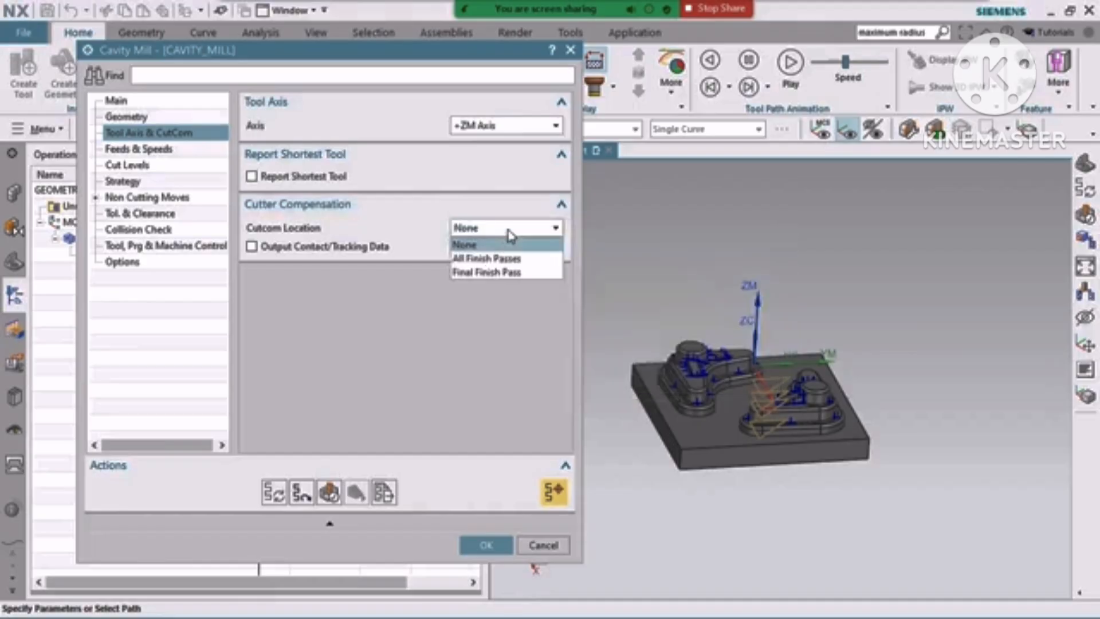
{"action": "left_click", "coordinate": [504, 258]}
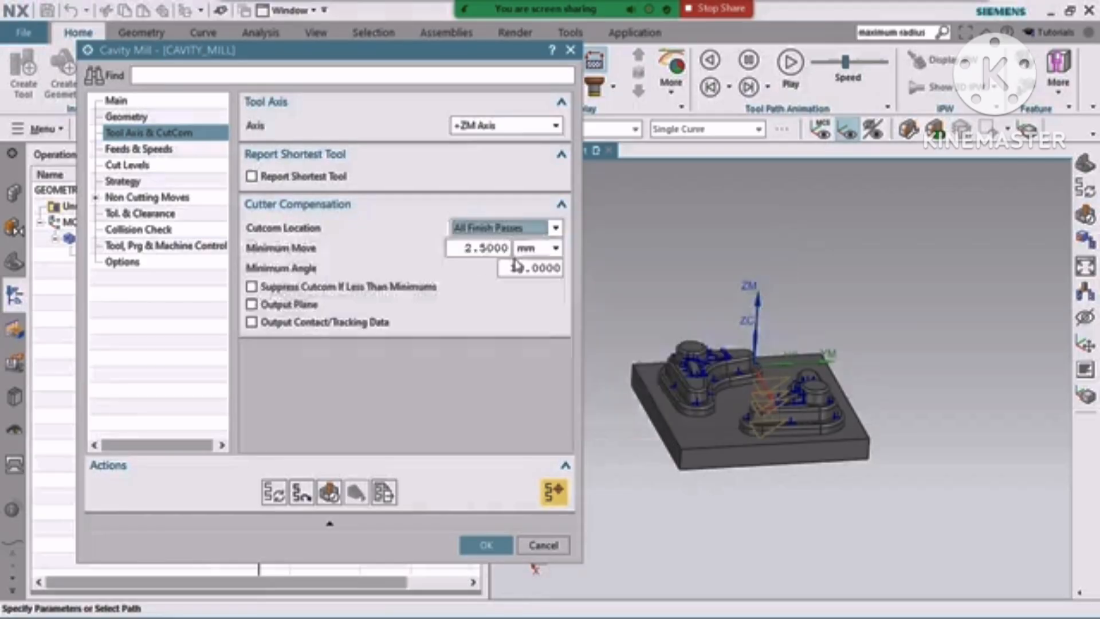
{"action": "left_click", "coordinate": [515, 229]}
{"action": "left_click", "coordinate": [505, 238]}
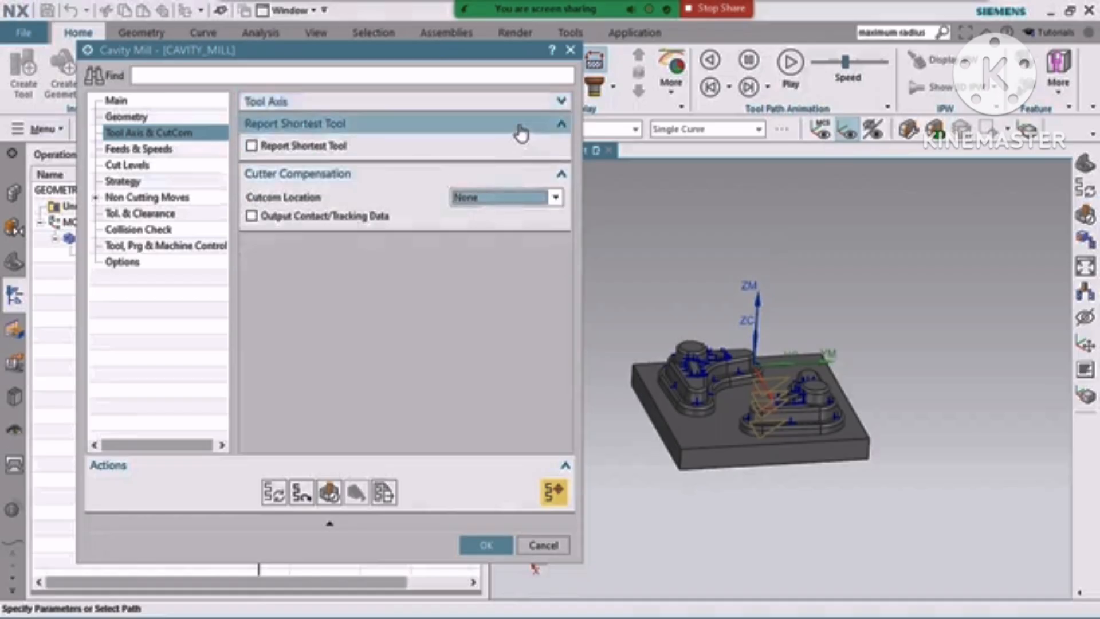
- Examine the cavity mill operation's feeds and speeds: surface speed, feed per tooth, spindle speed and cut feed rate
{"action": "left_click", "coordinate": [520, 126]}
{"action": "left_click", "coordinate": [563, 148]}
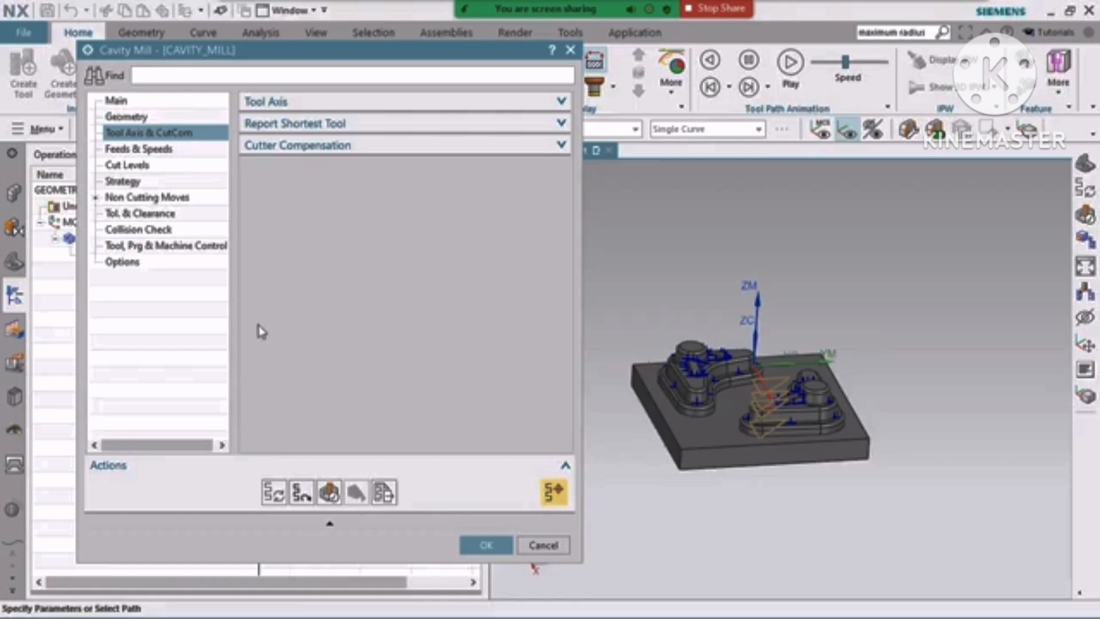
{"action": "left_click", "coordinate": [122, 149]}
{"action": "left_click", "coordinate": [144, 150]}
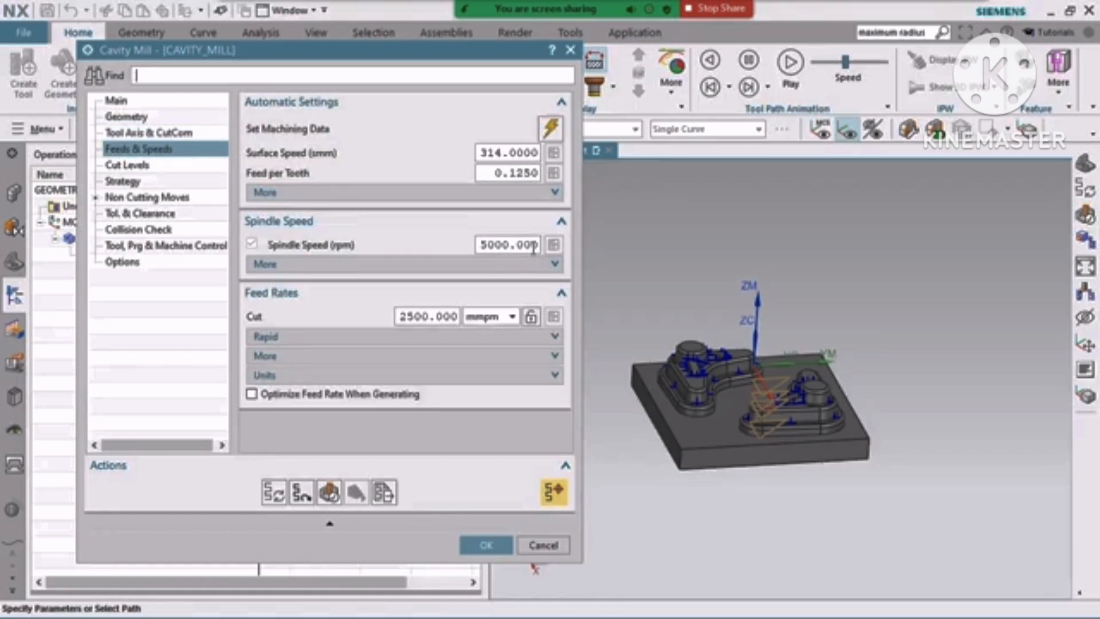
- Set the cut level range depth to 26.5 mm by picking the plate's flat upper face as the range bottom
{"action": "left_click", "coordinate": [113, 165]}
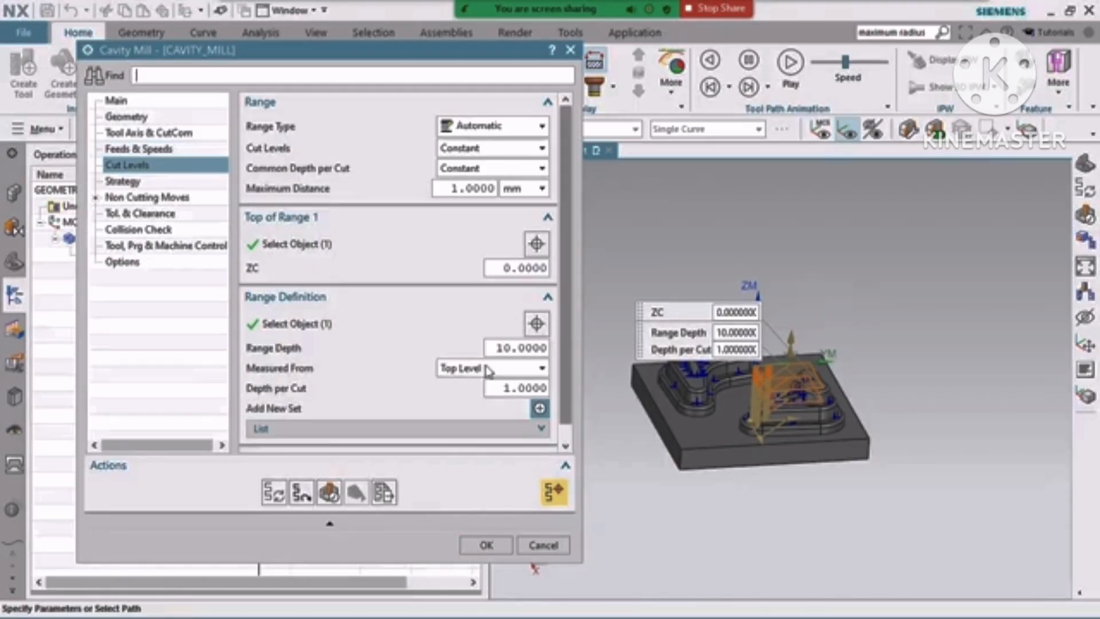
{"action": "left_click", "coordinate": [521, 348]}
{"action": "scroll", "coordinate": [789, 468], "scroll_direction": "up", "scroll_amount": 5}
{"action": "scroll", "coordinate": [819, 452], "scroll_direction": "down", "scroll_amount": 4}
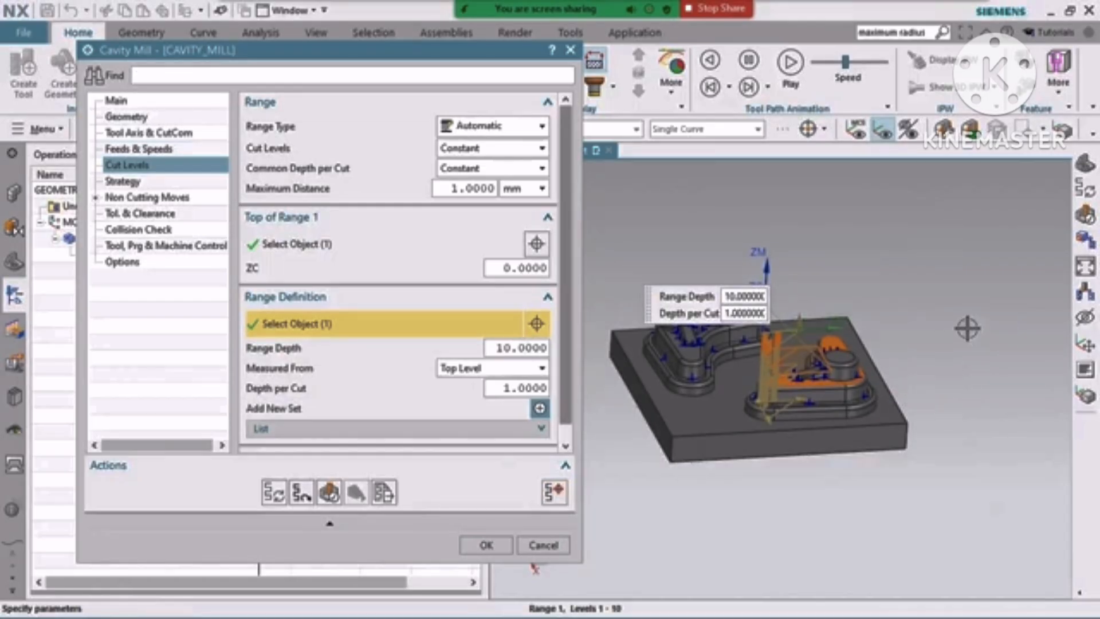
{"action": "right_click_drag", "start_coordinate": [968, 328], "coordinate": [946, 328]}
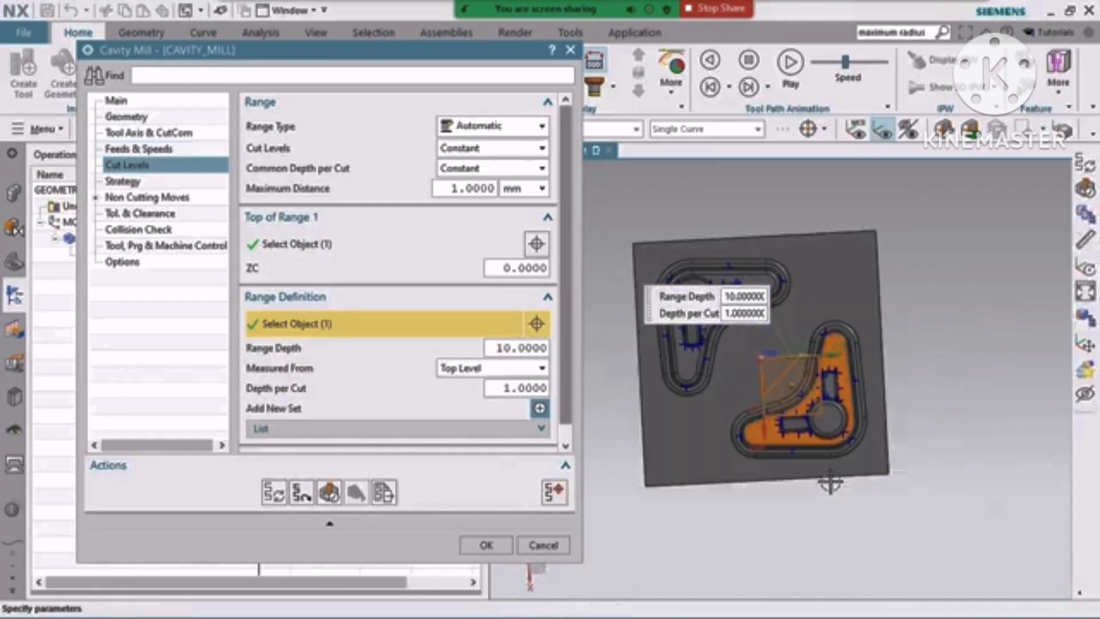
{"action": "scroll", "coordinate": [495, 349], "scroll_direction": "down", "scroll_amount": 1}
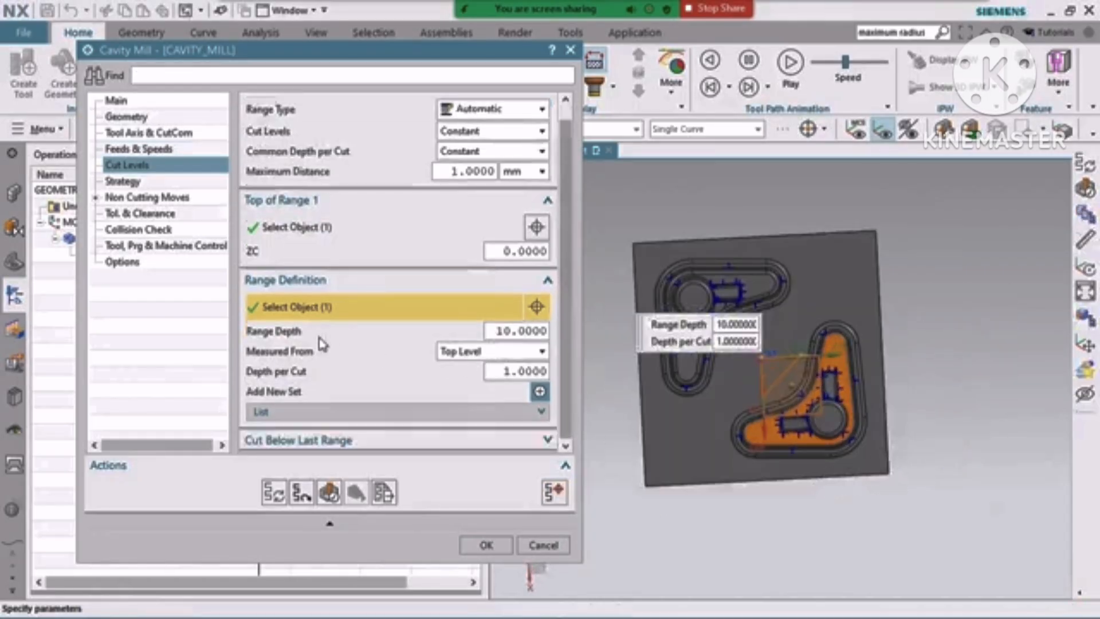
{"action": "double_click", "coordinate": [501, 330]}
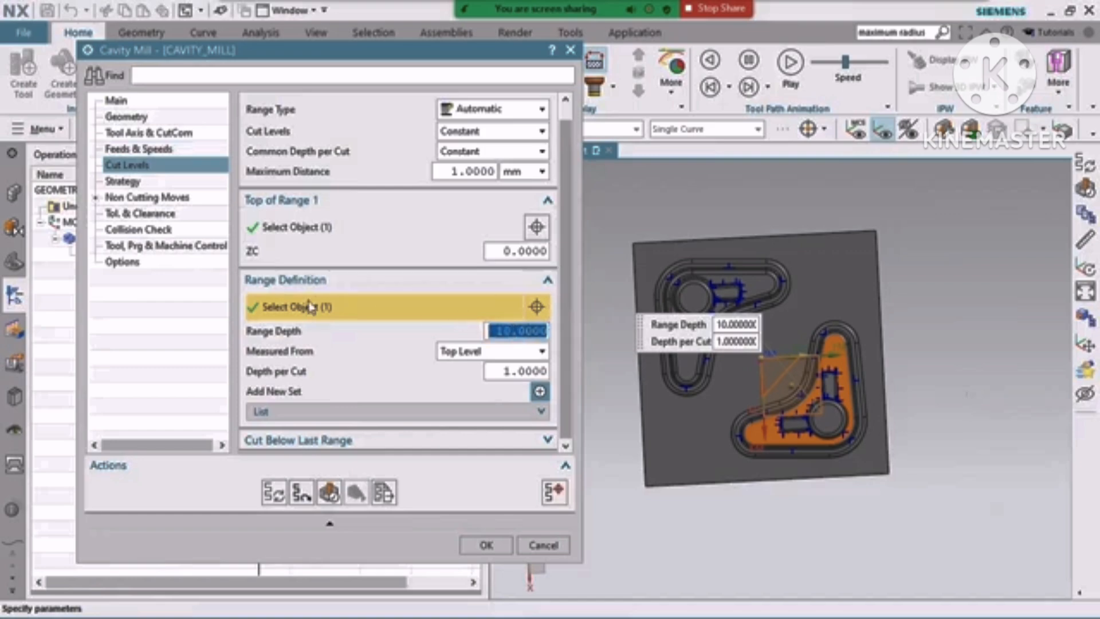
{"action": "middle_click_drag", "start_coordinate": [939, 469], "coordinate": [945, 370]}
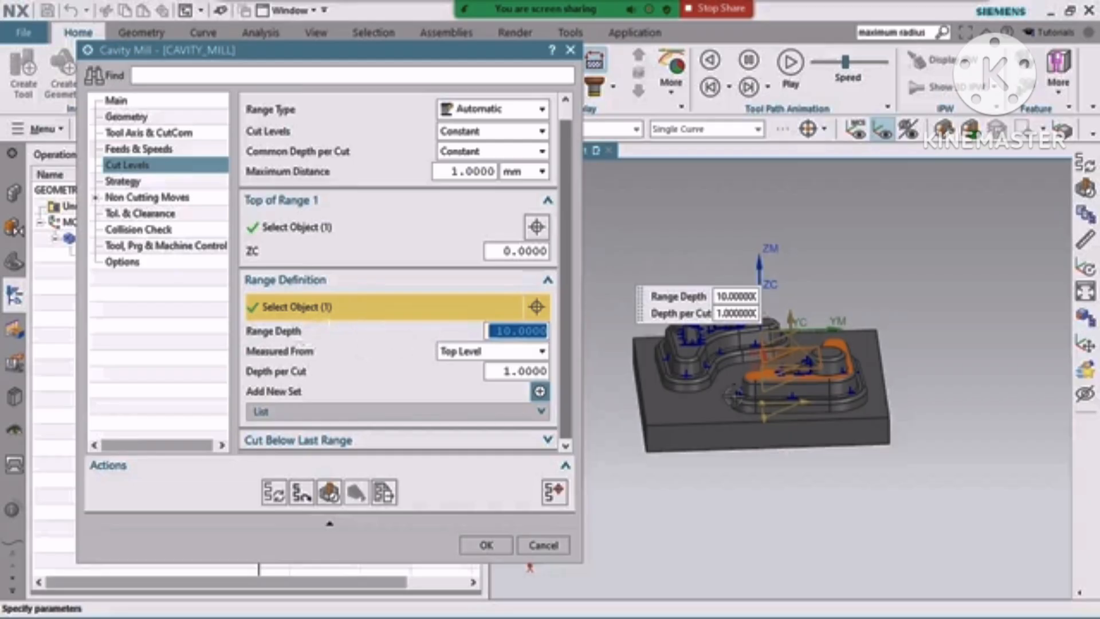
{"action": "left_click", "coordinate": [673, 410]}
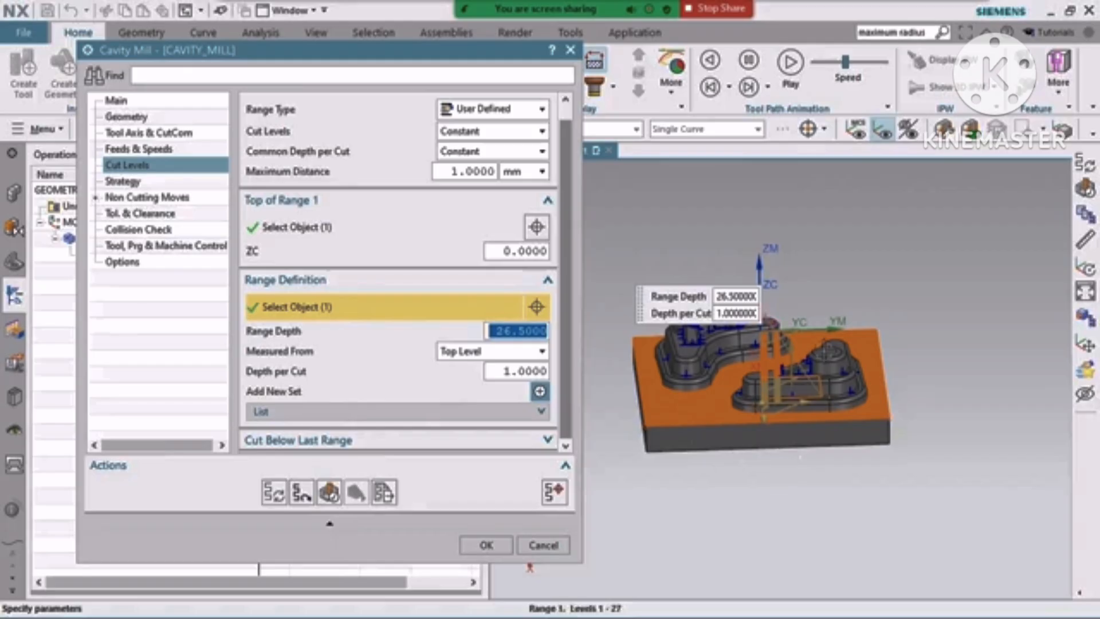
- Disable Cut Below Overhanging Blank in the cavity mill operation's strategy settings
{"action": "left_click", "coordinate": [122, 182]}
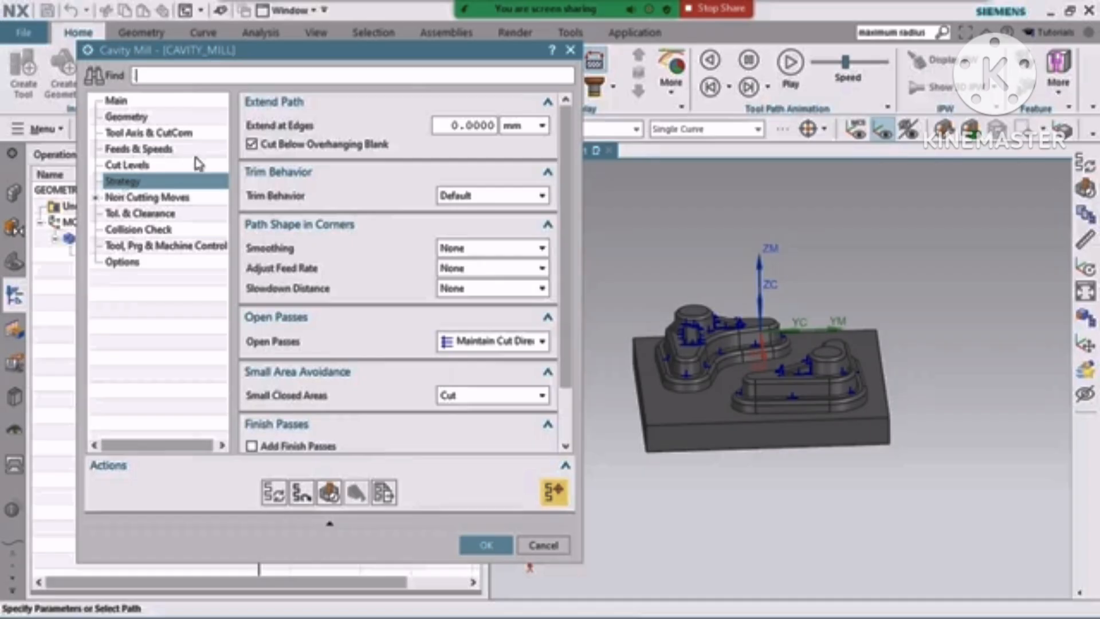
{"action": "mouse_move", "coordinate": [254, 148]}
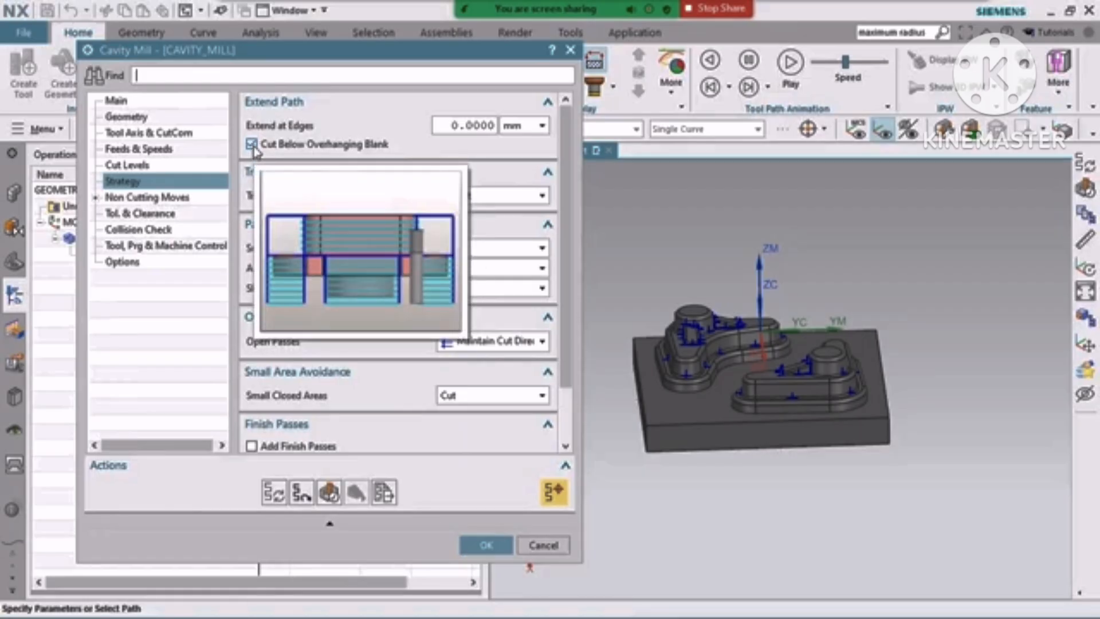
{"action": "left_click", "coordinate": [254, 148]}
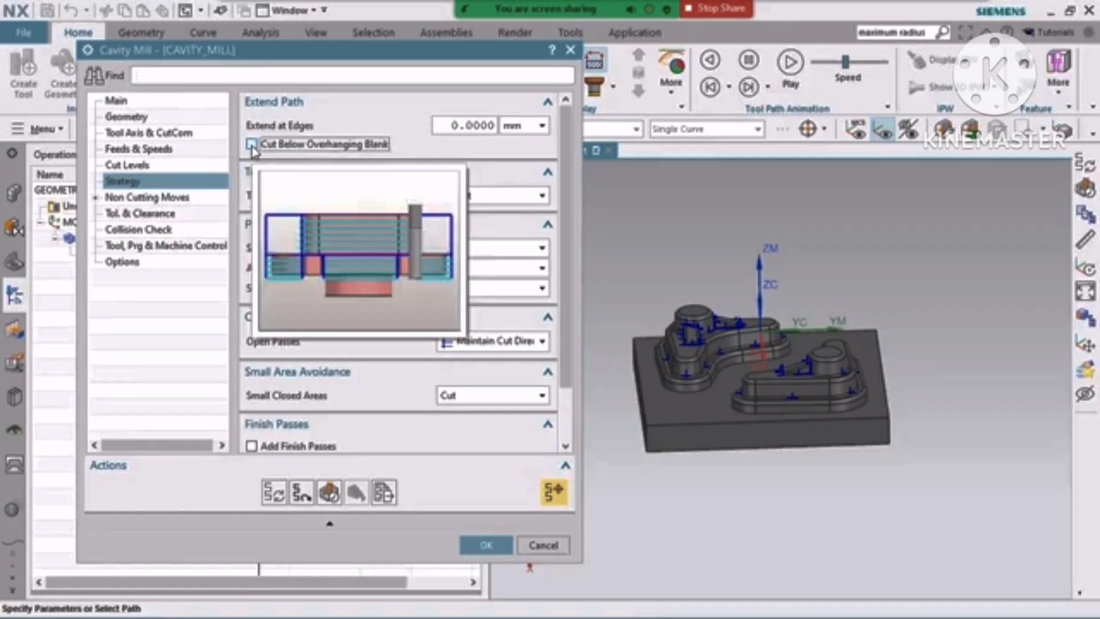
{"action": "mouse_move", "coordinate": [270, 133]}
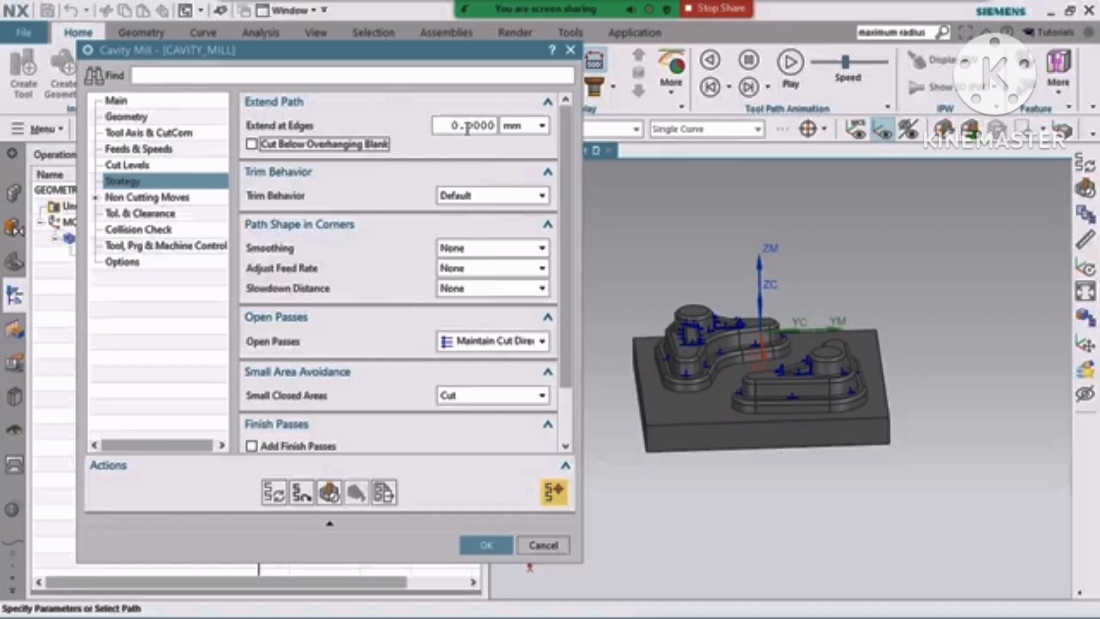
- Set the smoothing of the path shape in corners to All Passes in the strategy settings
{"action": "scroll", "coordinate": [344, 211], "scroll_direction": "down", "scroll_amount": 3}
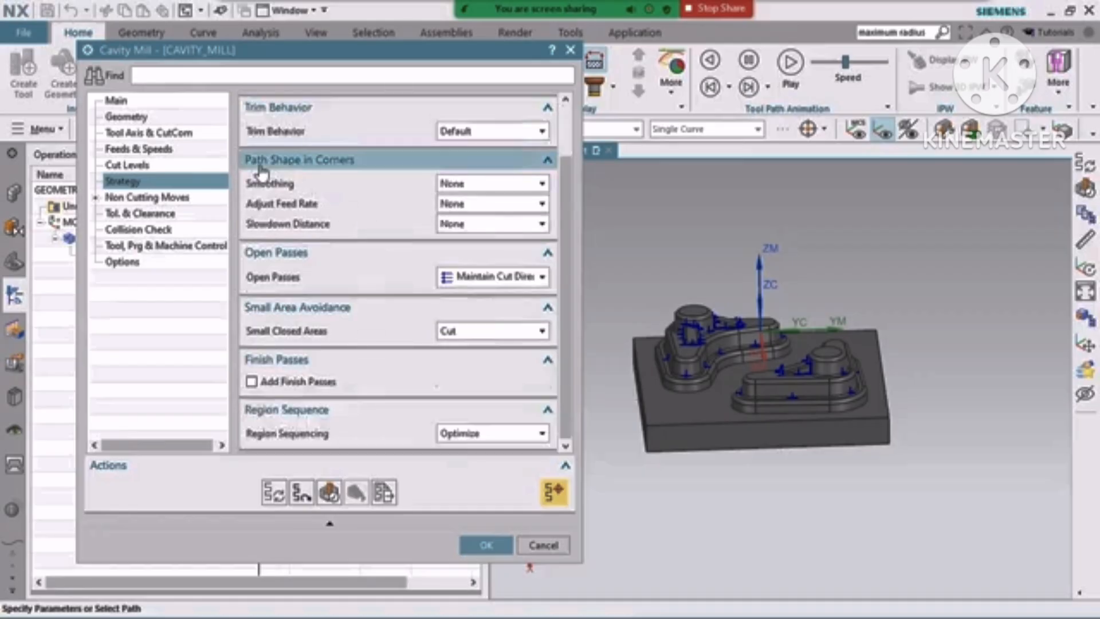
{"action": "mouse_move", "coordinate": [299, 176]}
{"action": "scroll", "coordinate": [346, 205], "scroll_direction": "up", "scroll_amount": 3}
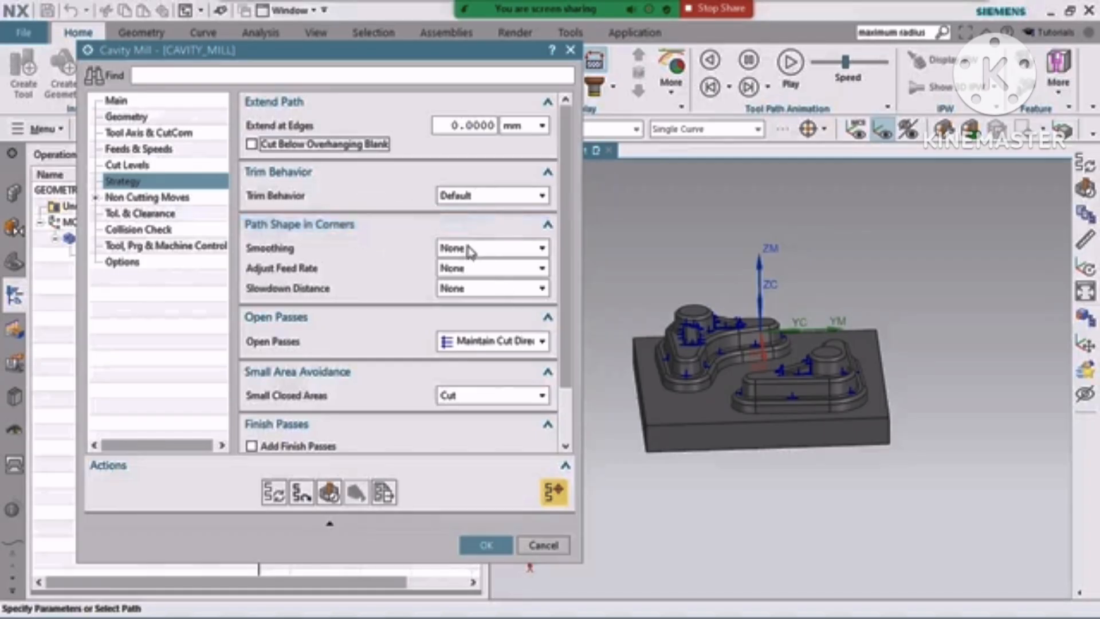
{"action": "mouse_move", "coordinate": [470, 251]}
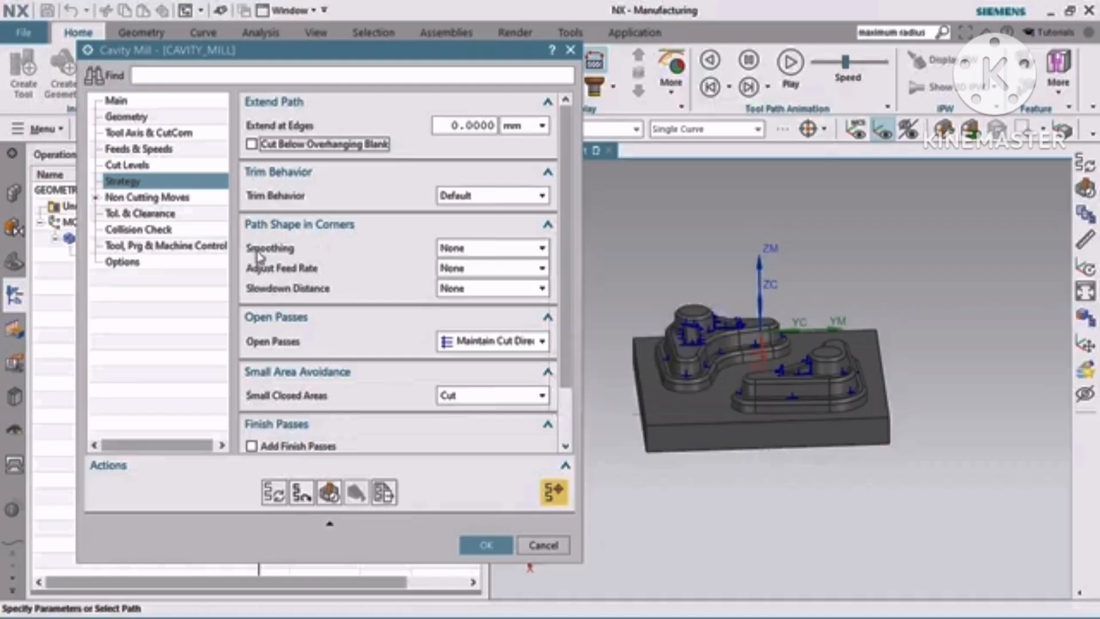
{"action": "left_click", "coordinate": [477, 248]}
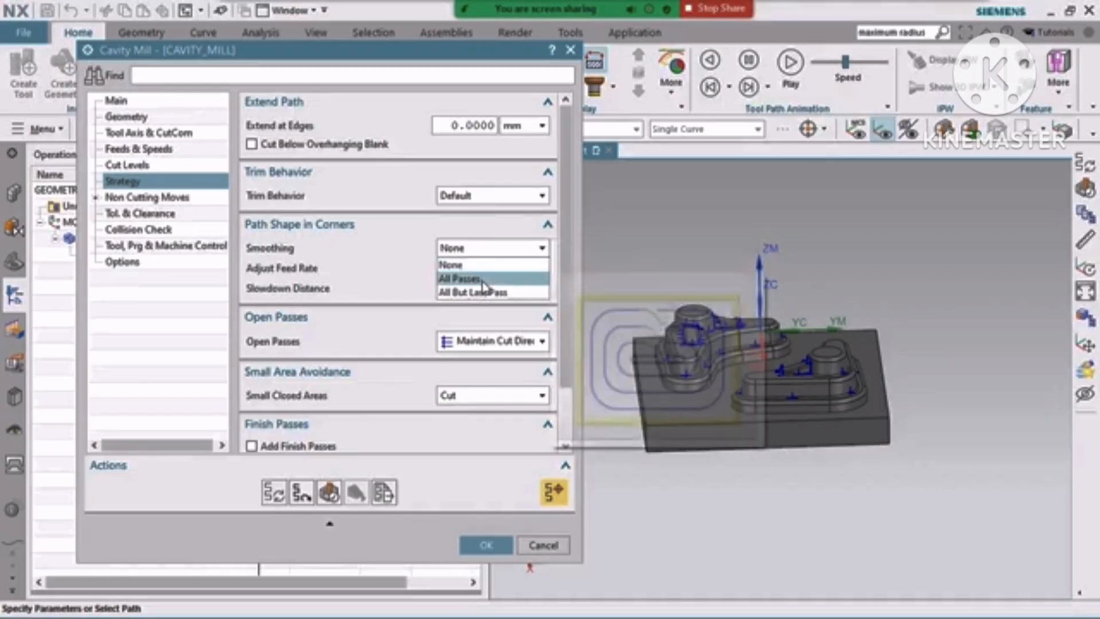
{"action": "mouse_move", "coordinate": [482, 285]}
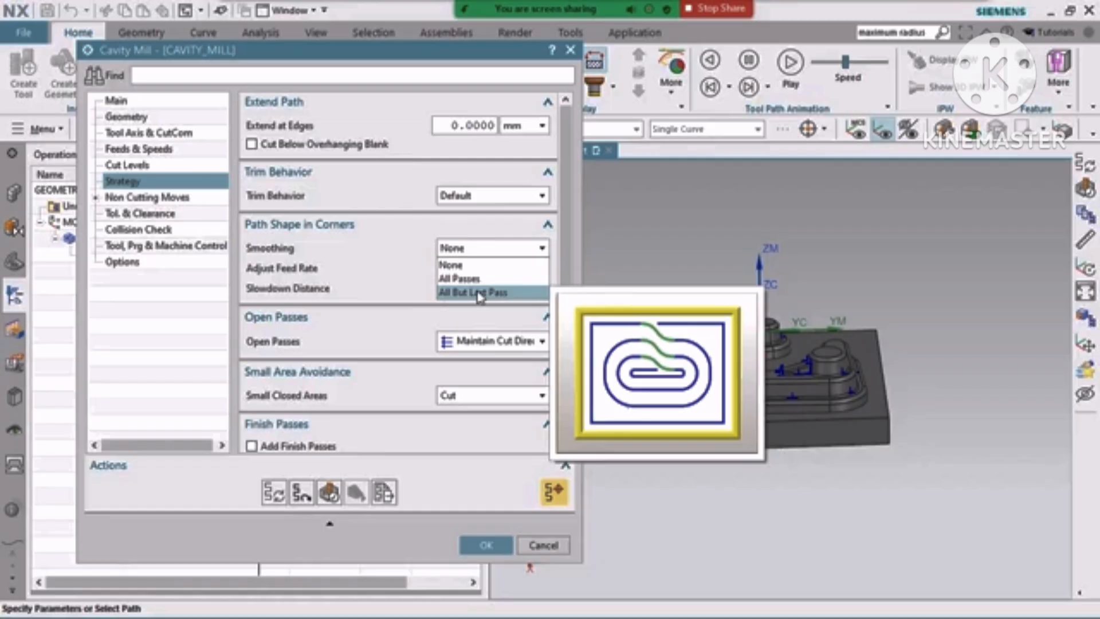
{"action": "left_click", "coordinate": [478, 279]}
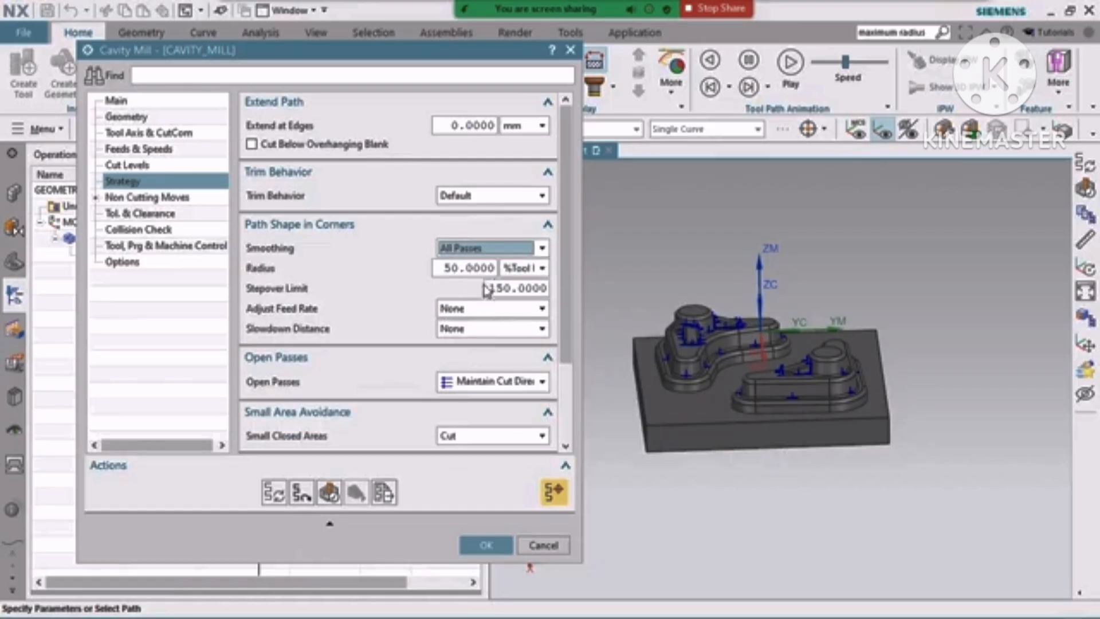
{"action": "left_click", "coordinate": [526, 268]}
{"action": "left_click", "coordinate": [458, 271]}
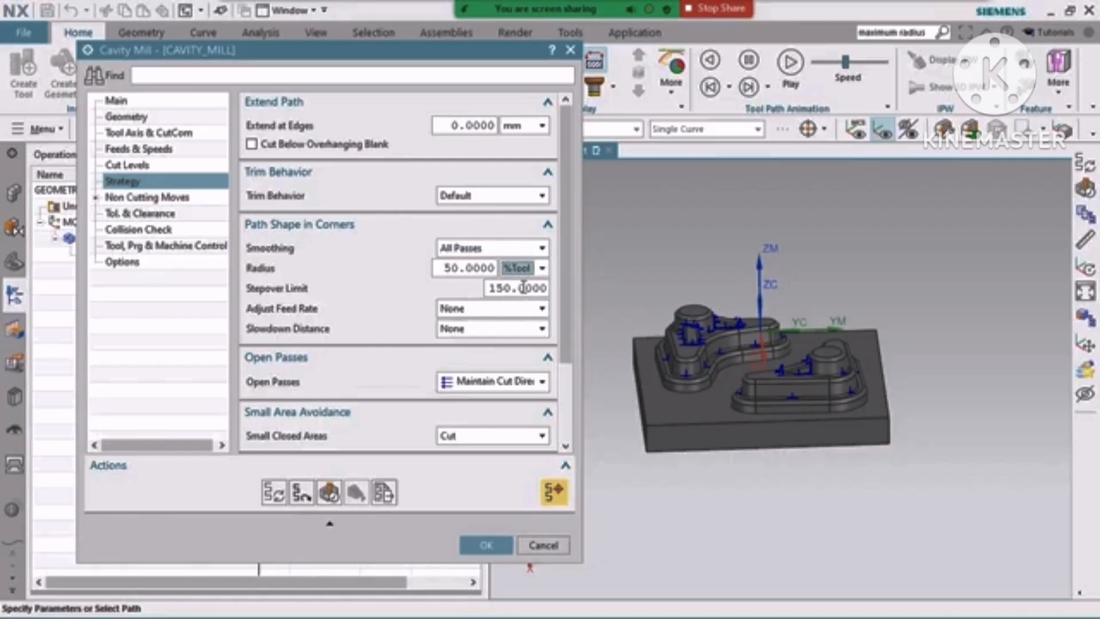
- Try Alternate Cut Direction for the open passes and return them to Maintain Cut Direction
{"action": "scroll", "coordinate": [376, 356], "scroll_direction": "down", "scroll_amount": 3}
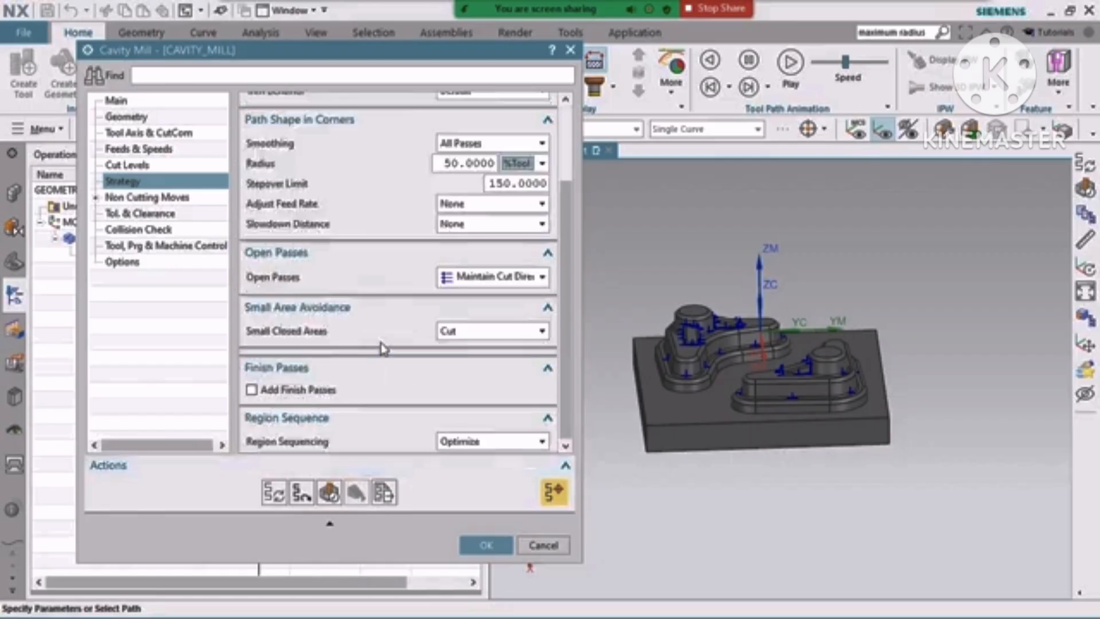
{"action": "mouse_move", "coordinate": [496, 280]}
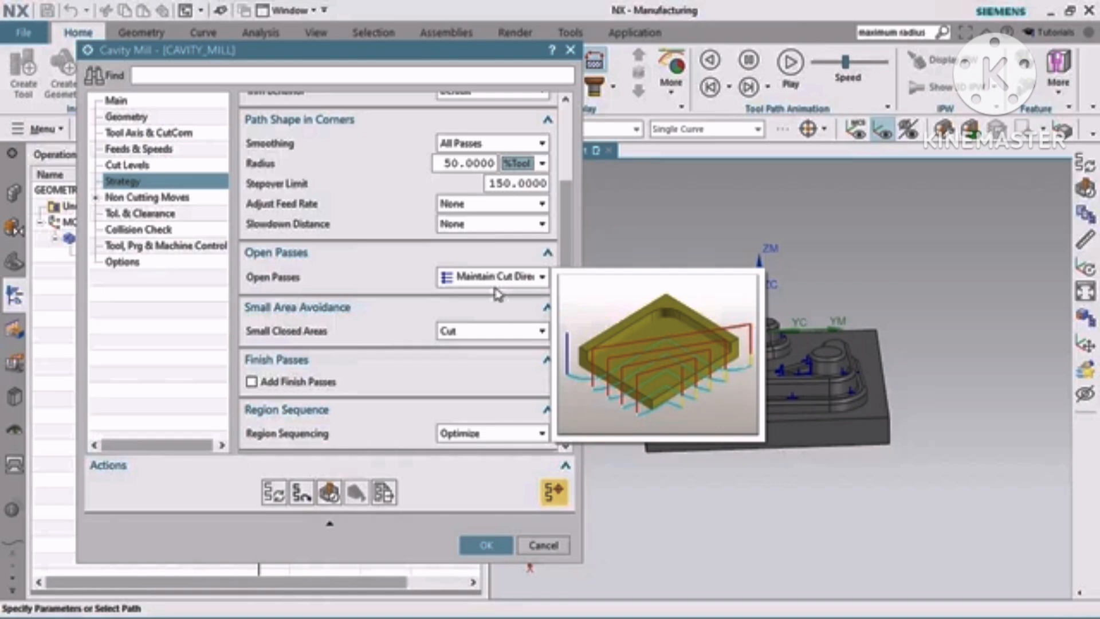
{"action": "left_click", "coordinate": [498, 278]}
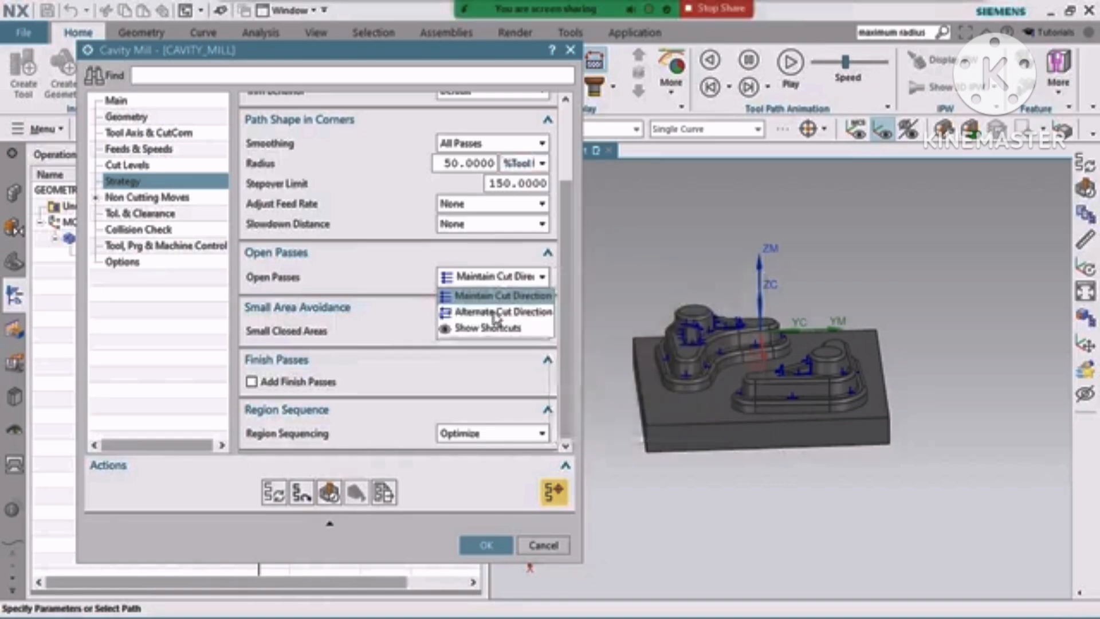
{"action": "left_click", "coordinate": [501, 311]}
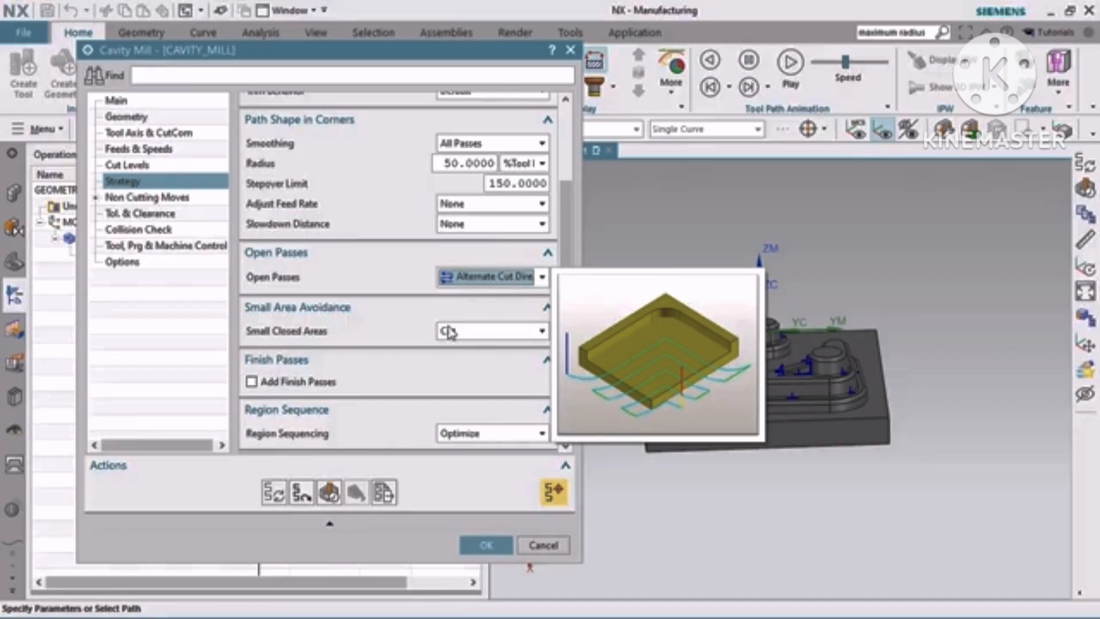
{"action": "left_click", "coordinate": [487, 278]}
{"action": "left_click", "coordinate": [495, 298]}
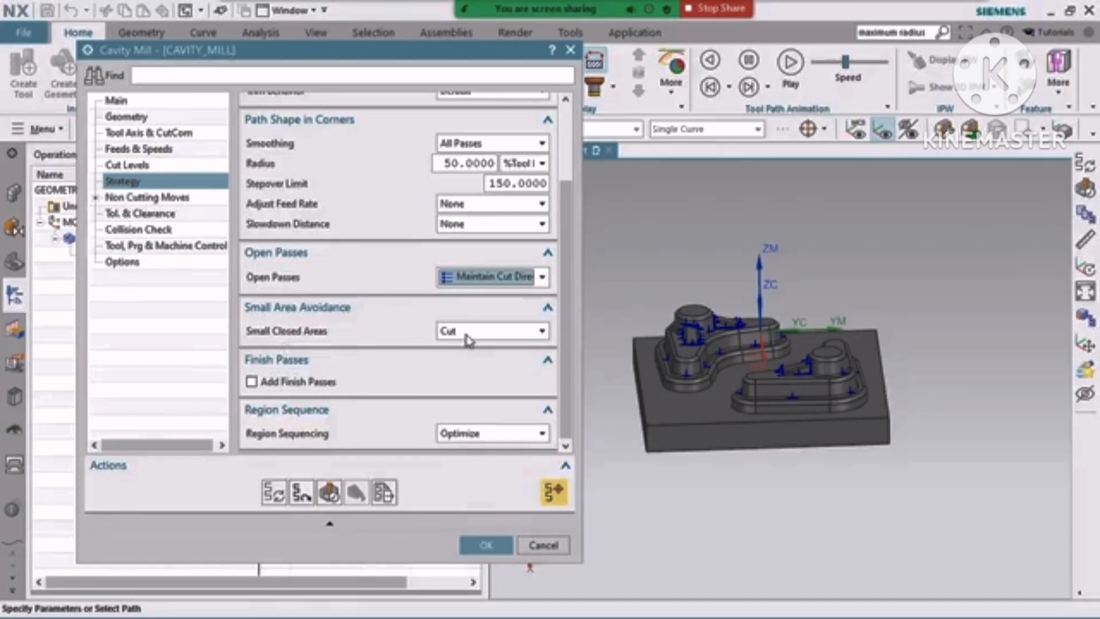
- Try Ignore for the small closed areas in the strategy settings and return them to Cut
{"action": "mouse_move", "coordinate": [466, 336]}
{"action": "middle_click_drag", "start_coordinate": [908, 373], "coordinate": [904, 418]}
{"action": "scroll", "coordinate": [777, 324], "scroll_direction": "up", "scroll_amount": 5}
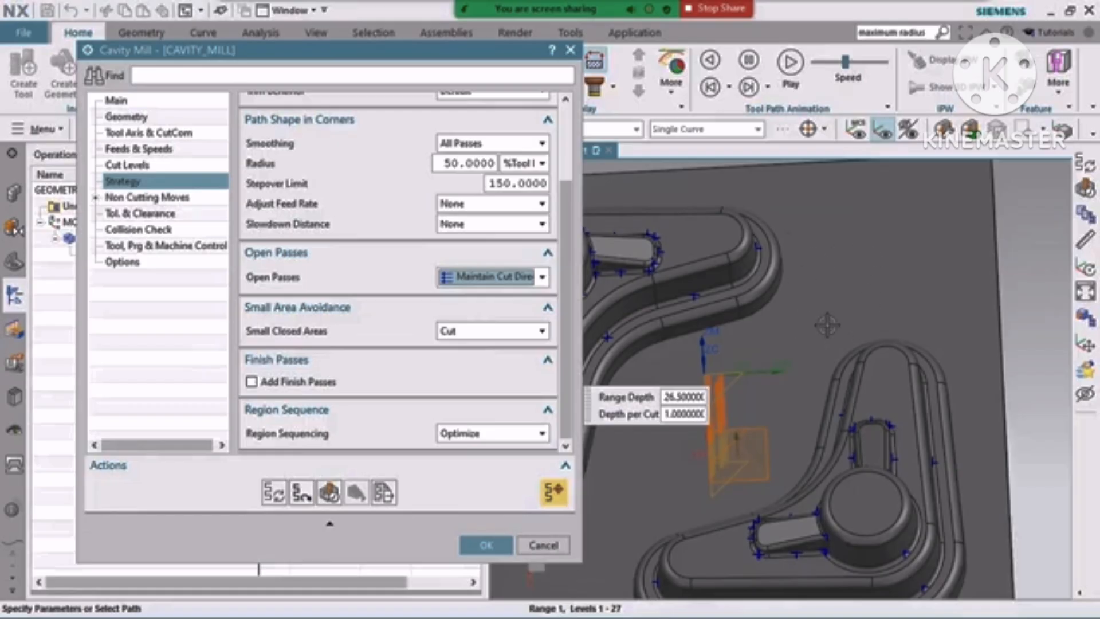
{"action": "scroll", "coordinate": [813, 321], "scroll_direction": "down", "scroll_amount": 1}
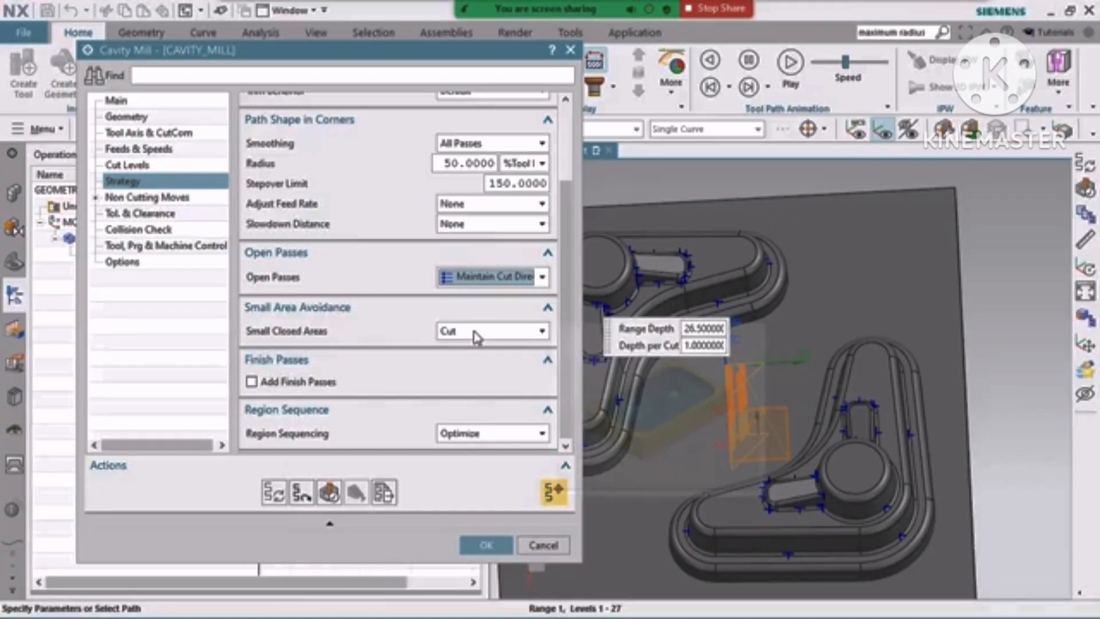
{"action": "mouse_move", "coordinate": [477, 338]}
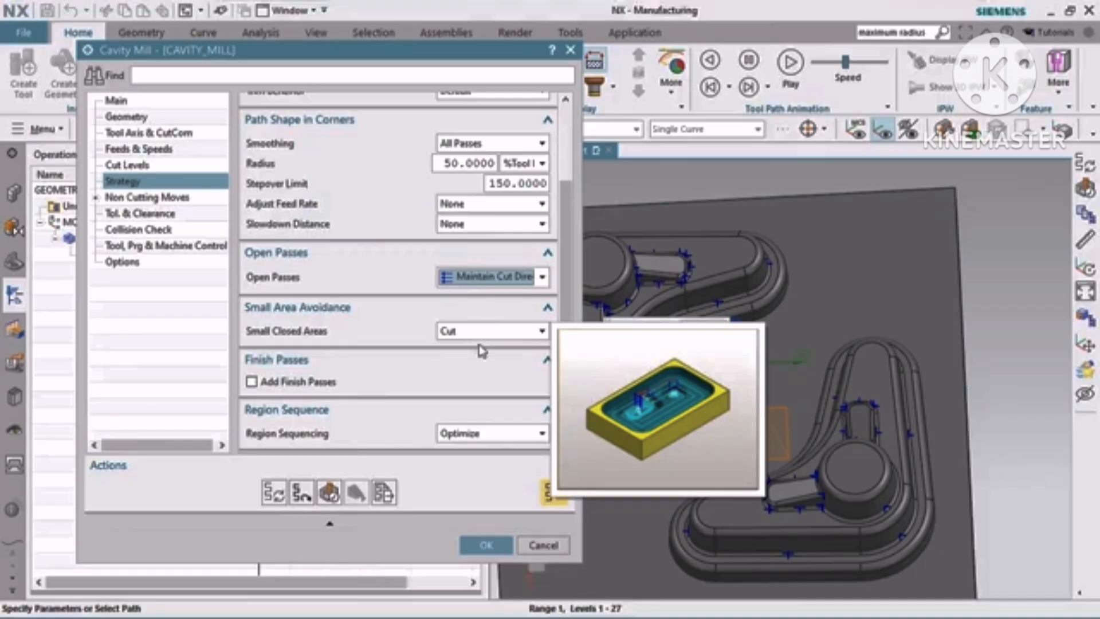
{"action": "left_click", "coordinate": [477, 334]}
{"action": "left_click", "coordinate": [475, 362]}
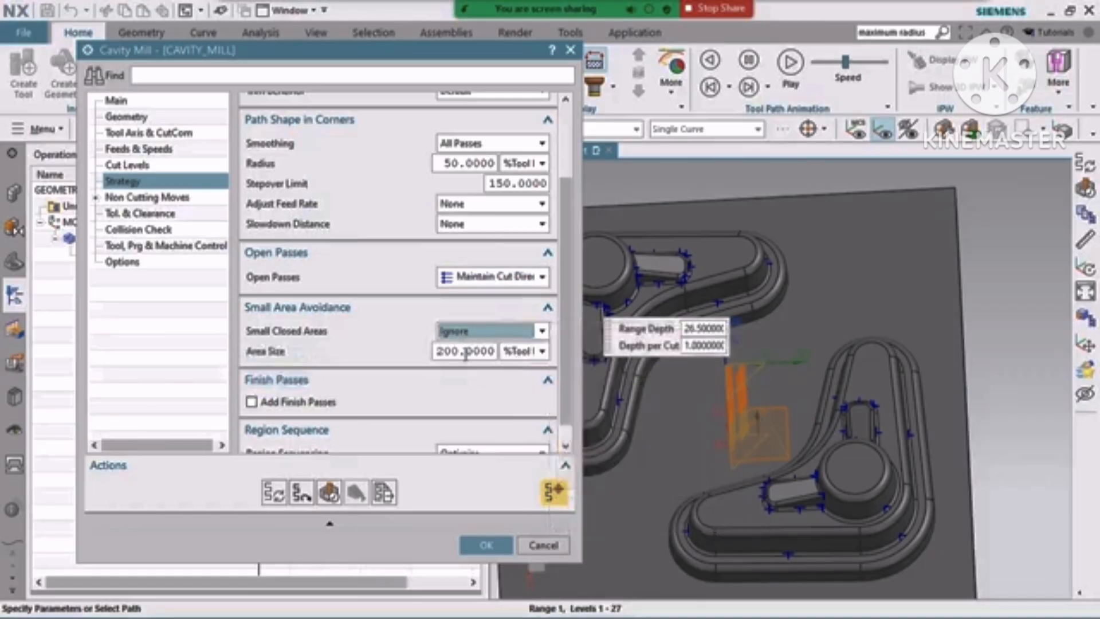
{"action": "mouse_move", "coordinate": [541, 335]}
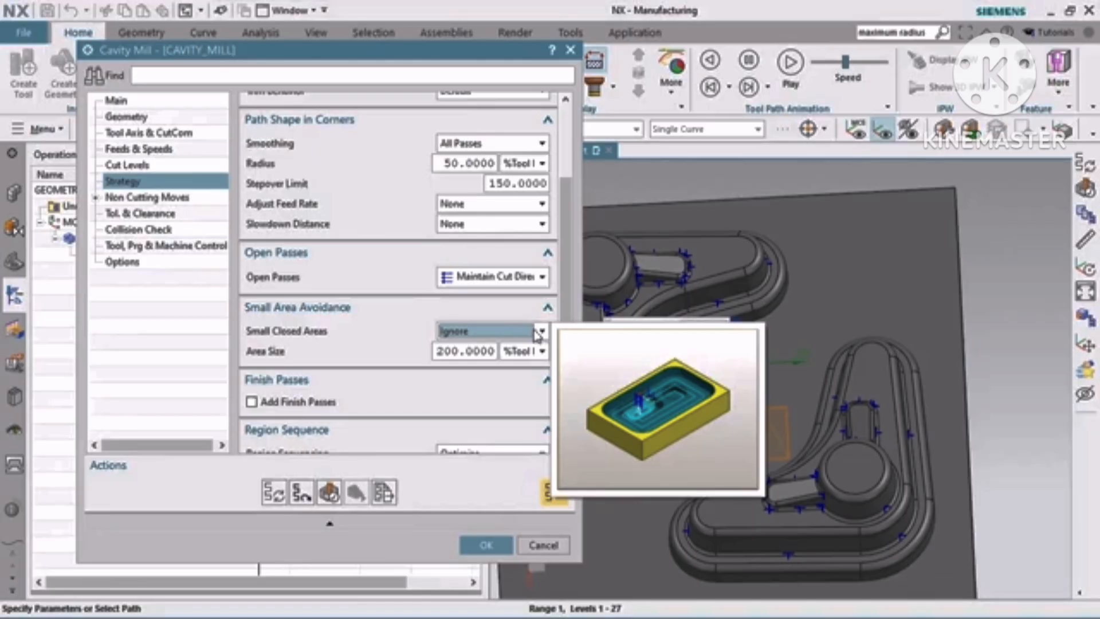
{"action": "left_click", "coordinate": [540, 332]}
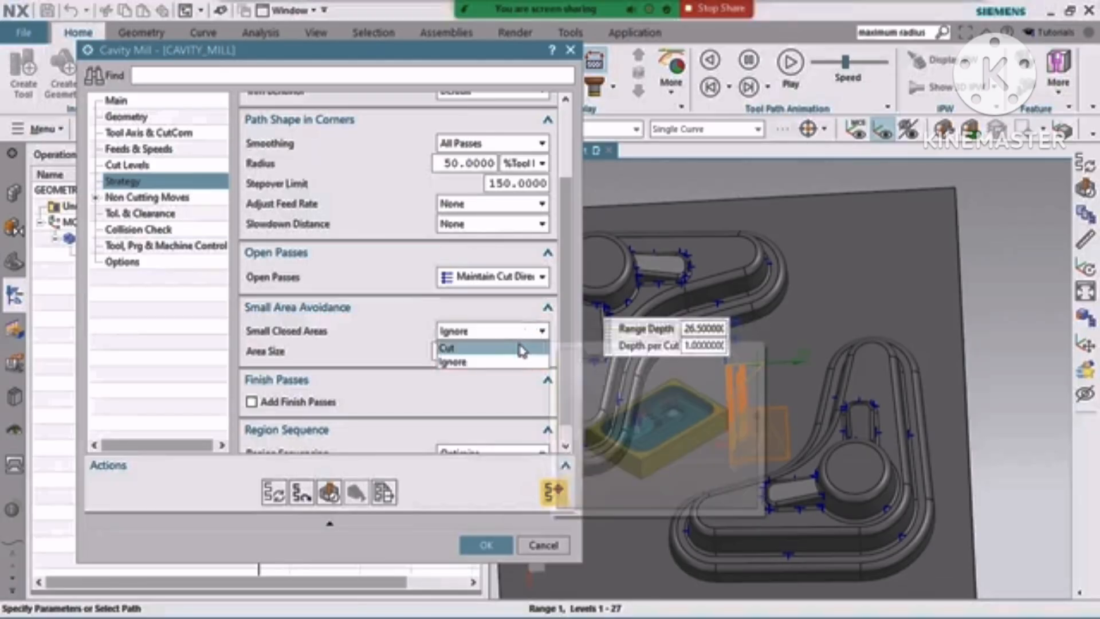
{"action": "left_click", "coordinate": [522, 347]}
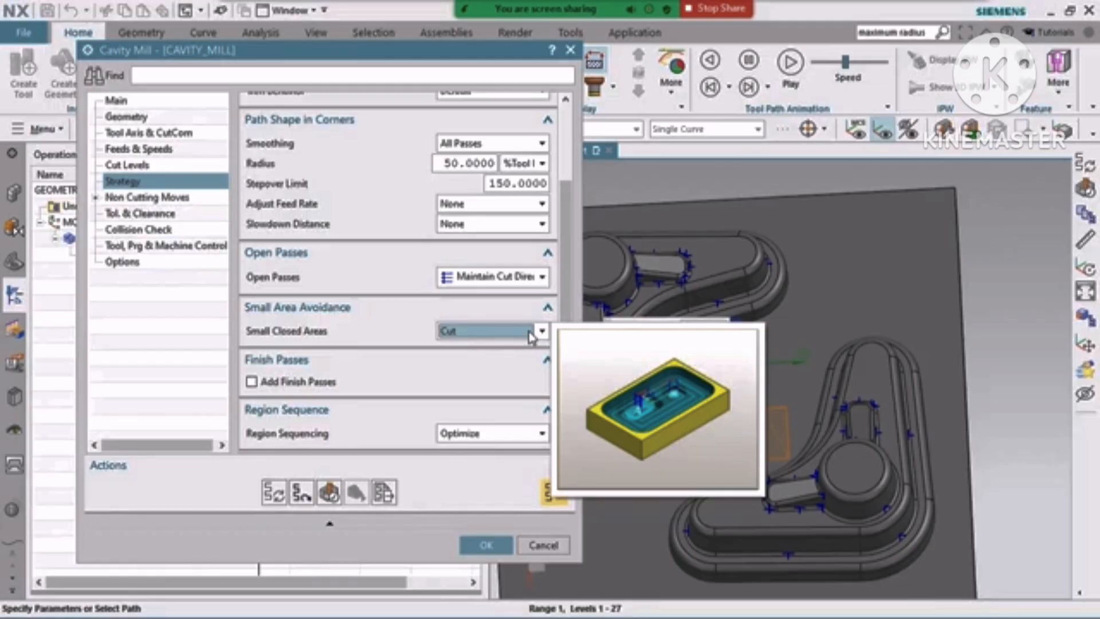
- Set Small Closed Areas to Ignore in the cavity mill operation's strategy settings
{"action": "left_click", "coordinate": [507, 331]}
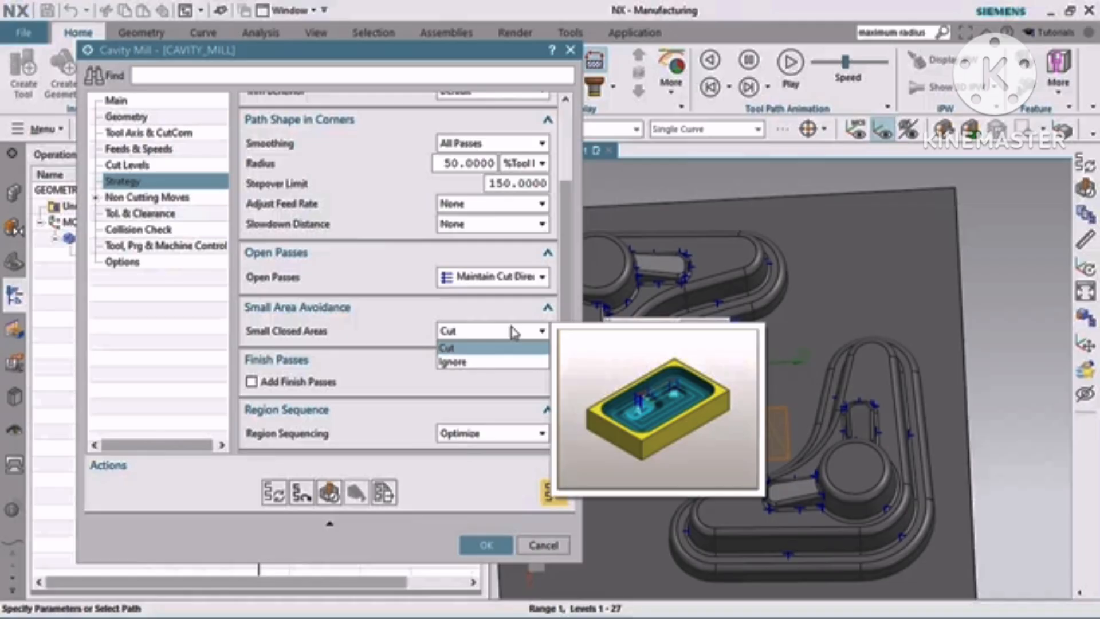
{"action": "left_click", "coordinate": [119, 110]}
{"action": "left_click", "coordinate": [121, 116]}
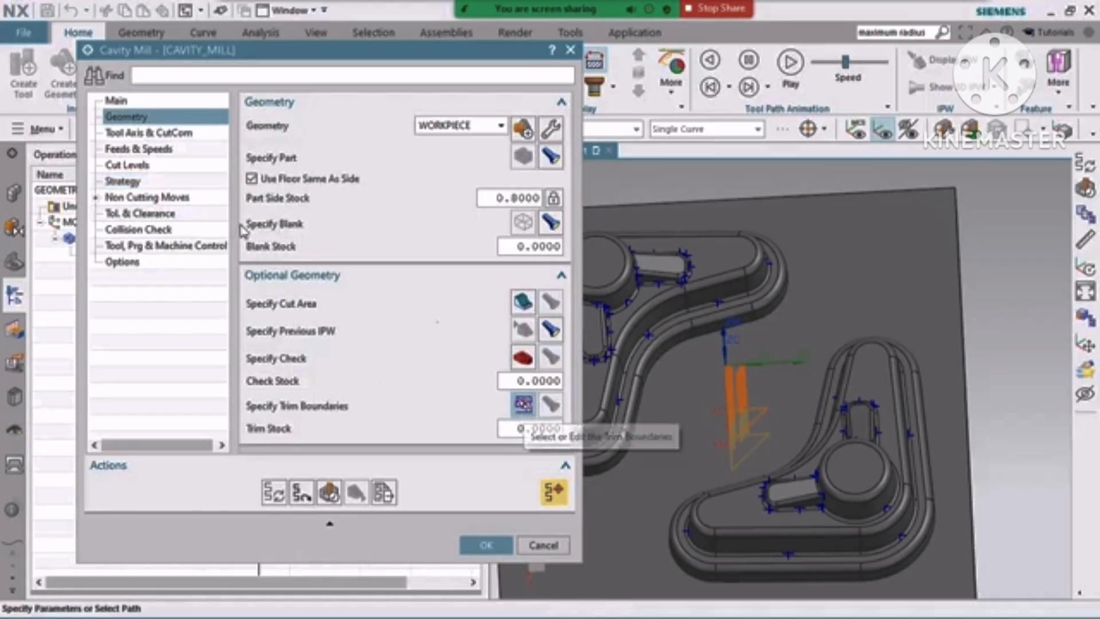
{"action": "left_click", "coordinate": [122, 181]}
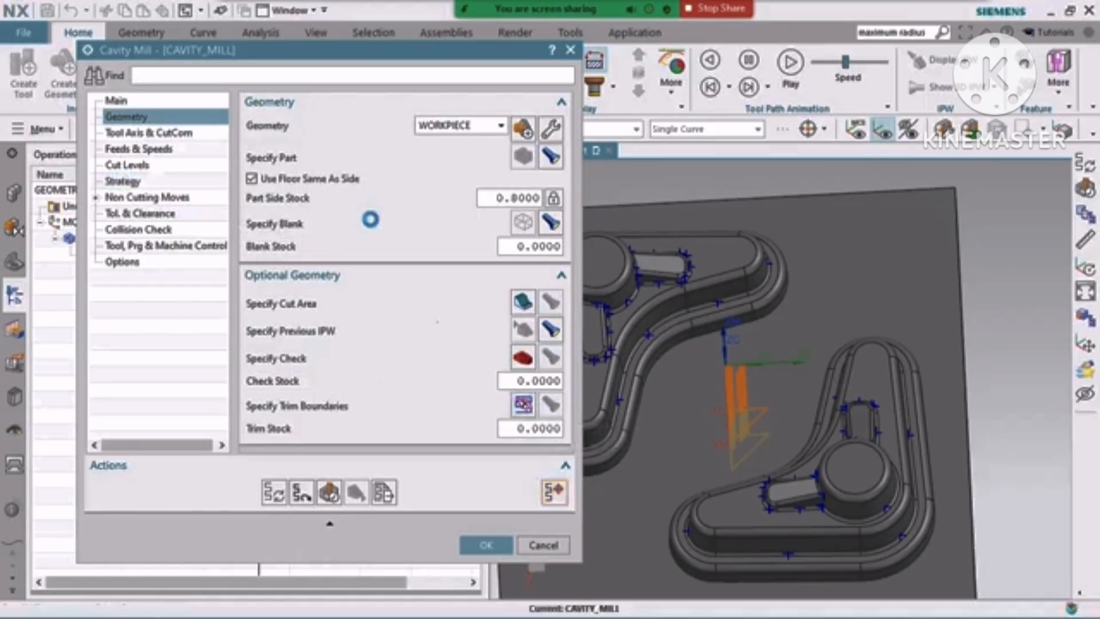
{"action": "scroll", "coordinate": [401, 315], "scroll_direction": "down", "scroll_amount": 3}
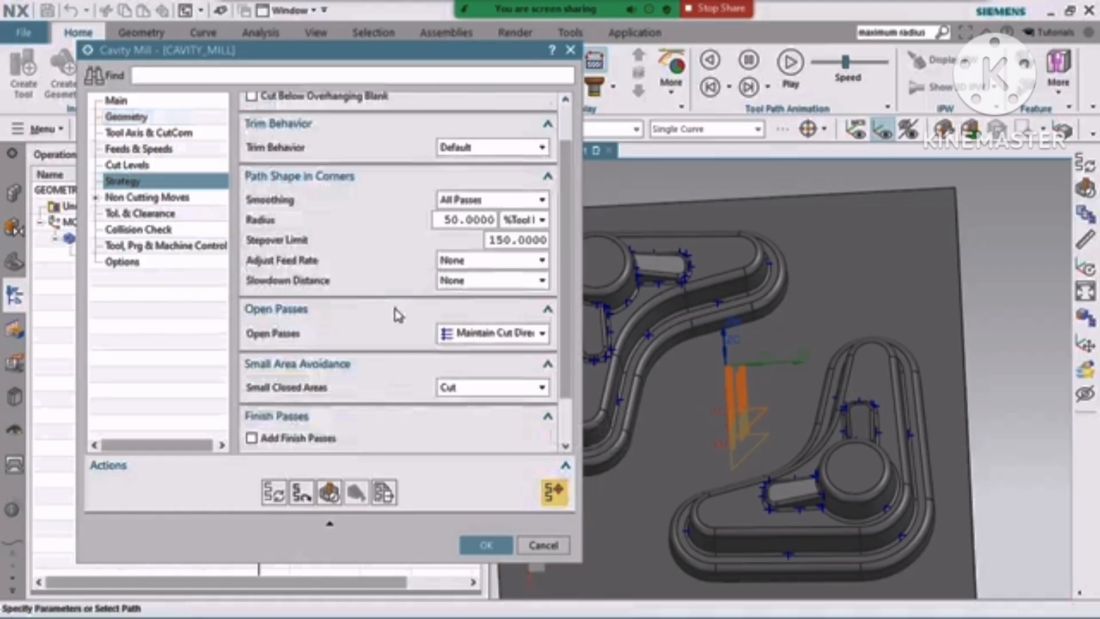
{"action": "left_click", "coordinate": [484, 331]}
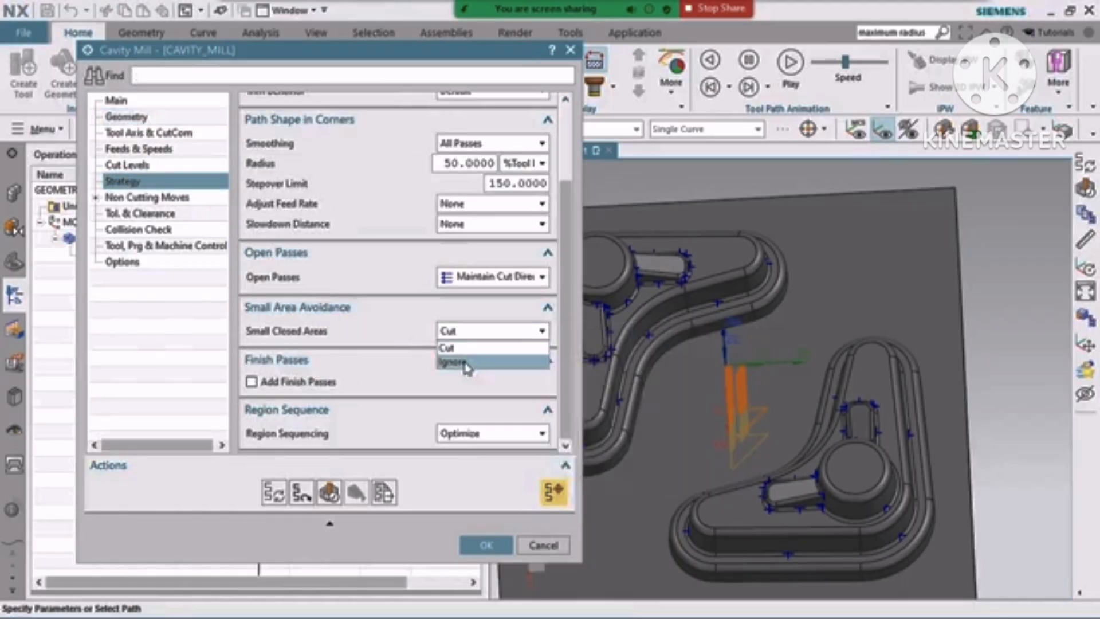
{"action": "left_click", "coordinate": [458, 361]}
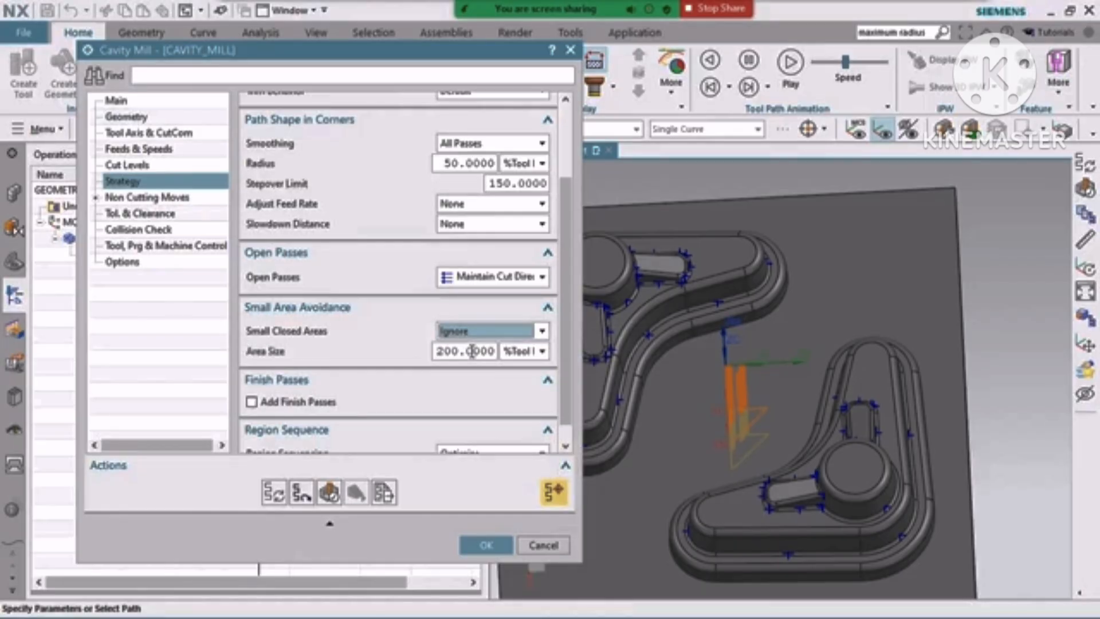
- Try Add Finish Passes and disable it again, and check the available region sequencing options, keeping Optimize
{"action": "scroll", "coordinate": [322, 381], "scroll_direction": "down", "scroll_amount": 1}
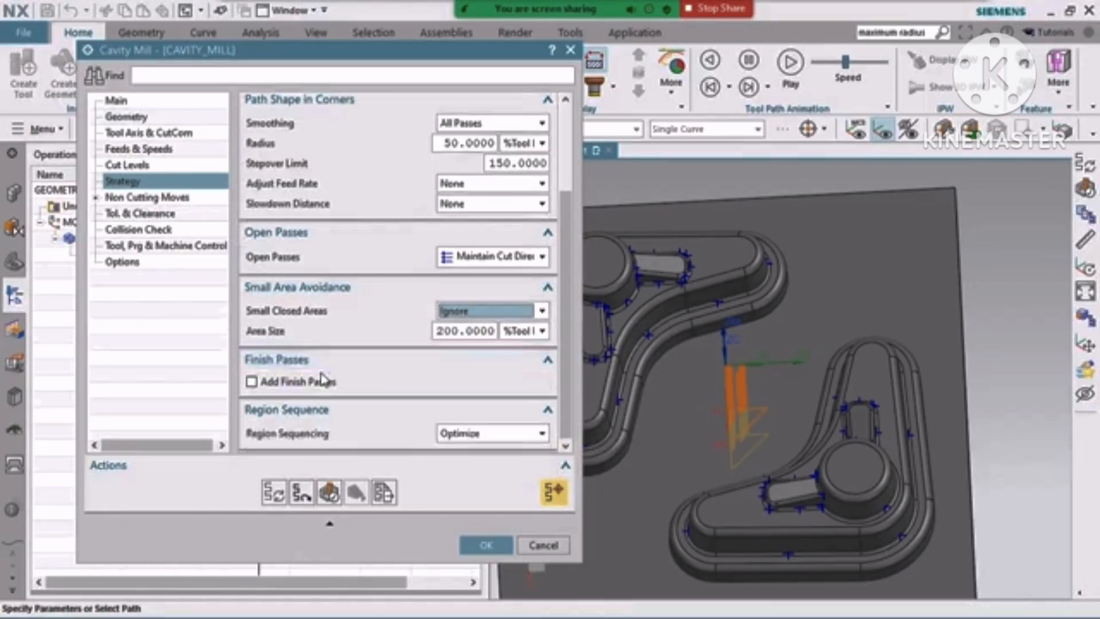
{"action": "left_click", "coordinate": [276, 382]}
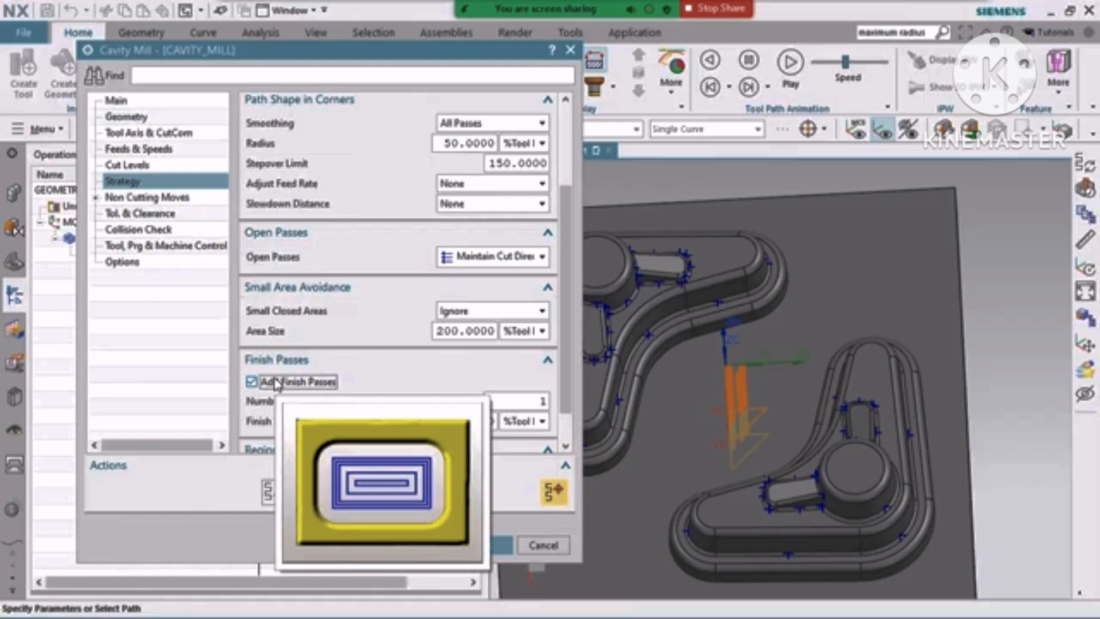
{"action": "scroll", "coordinate": [414, 359], "scroll_direction": "down", "scroll_amount": 2}
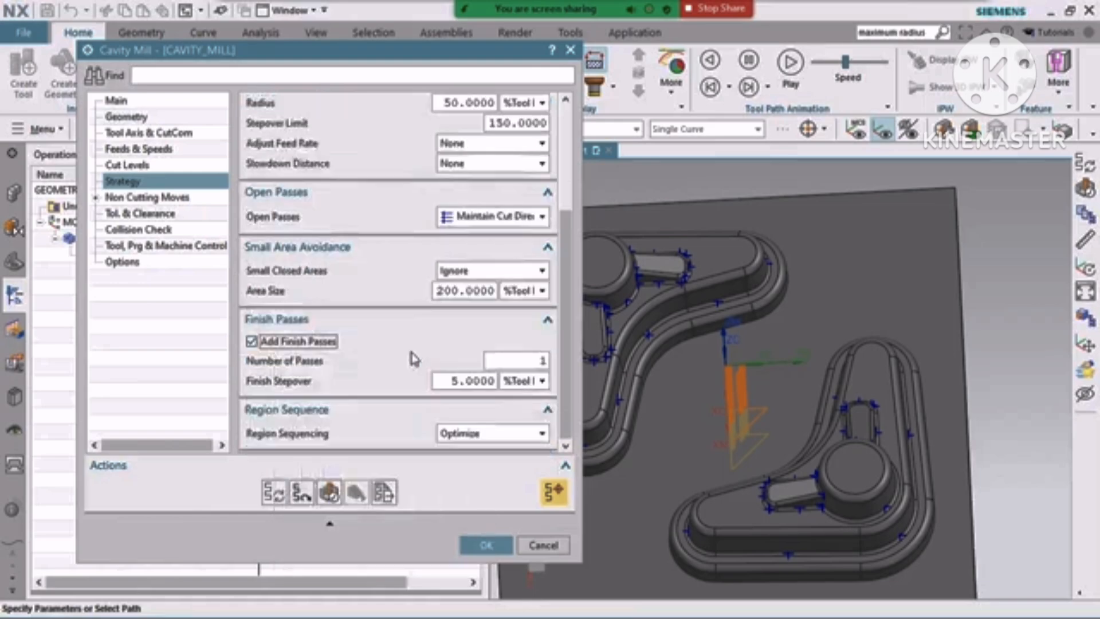
{"action": "mouse_move", "coordinate": [294, 346]}
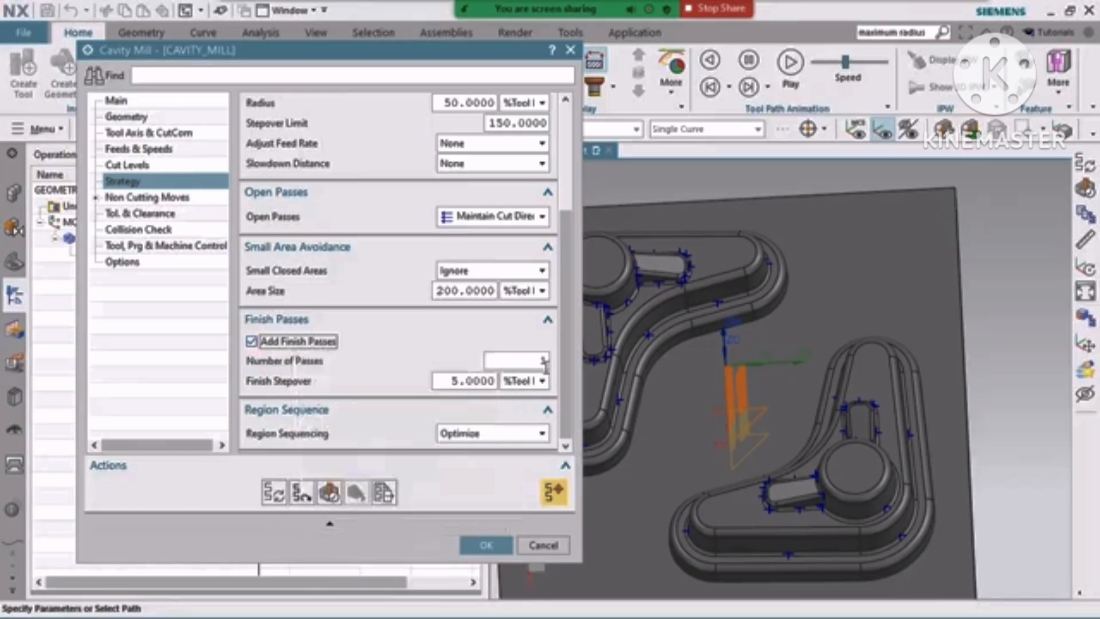
{"action": "left_click", "coordinate": [265, 342]}
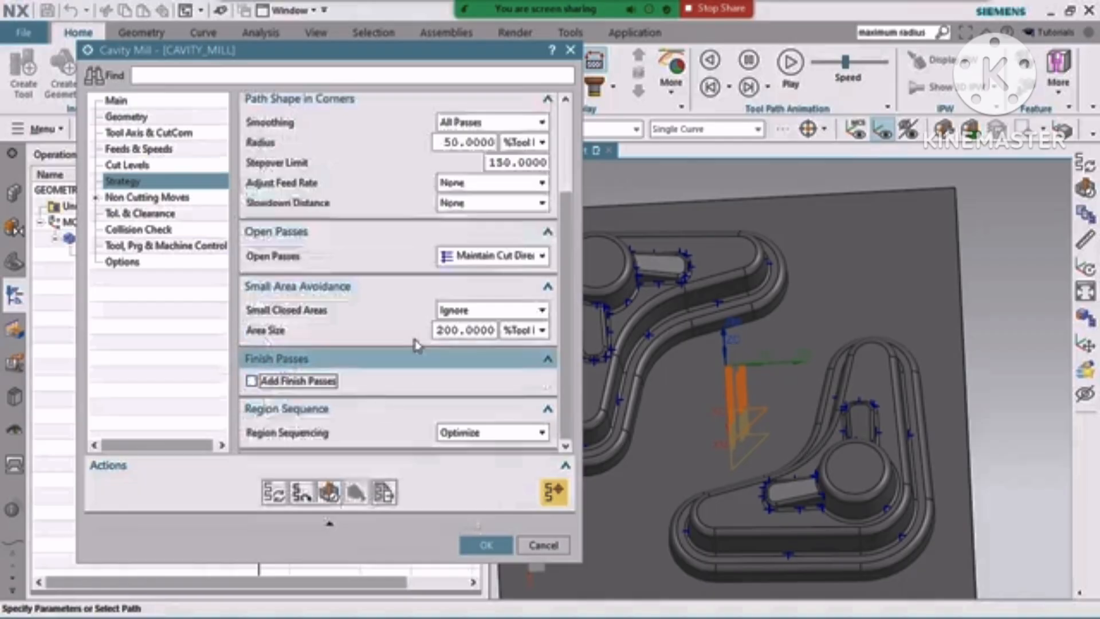
{"action": "left_click", "coordinate": [493, 434]}
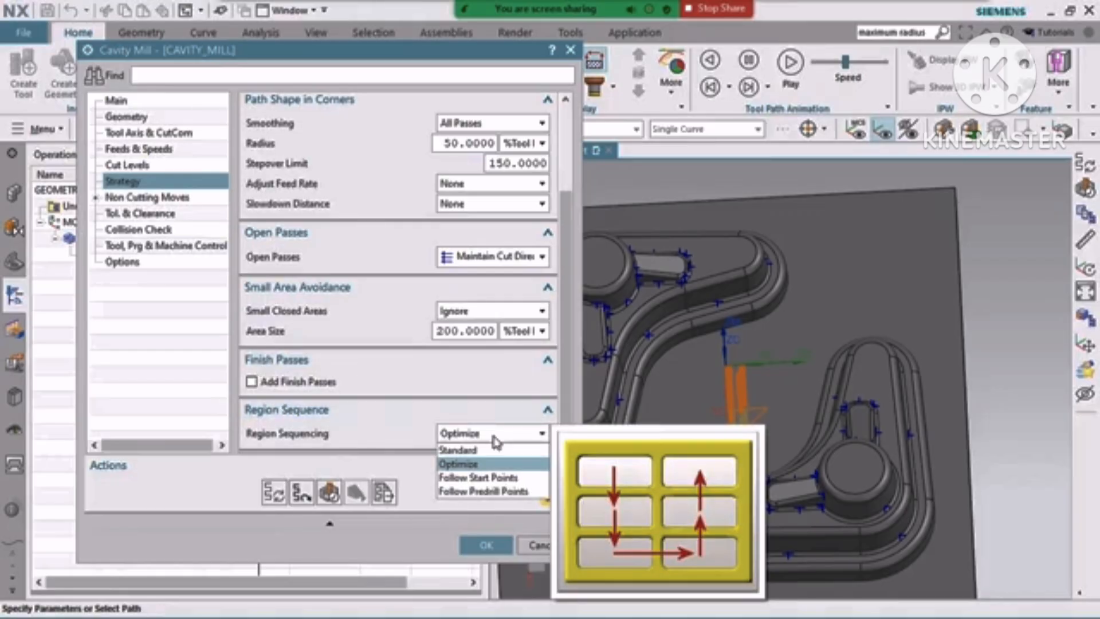
{"action": "left_click", "coordinate": [478, 381]}
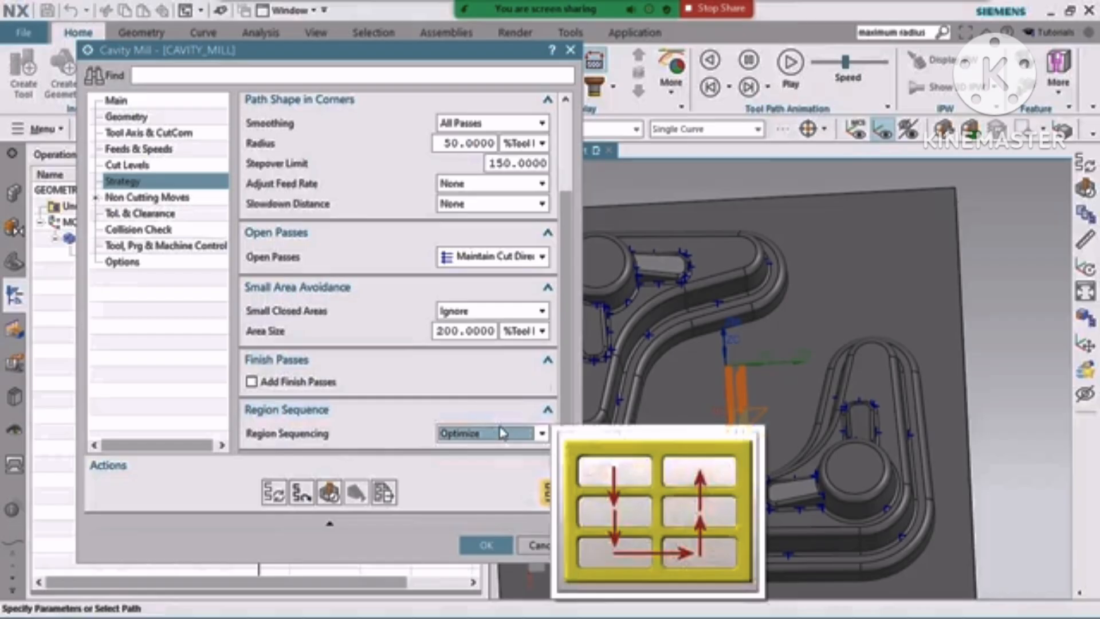
- Examine the closed area engage height in the non cutting moves against a side view of the part
{"action": "left_click", "coordinate": [129, 197]}
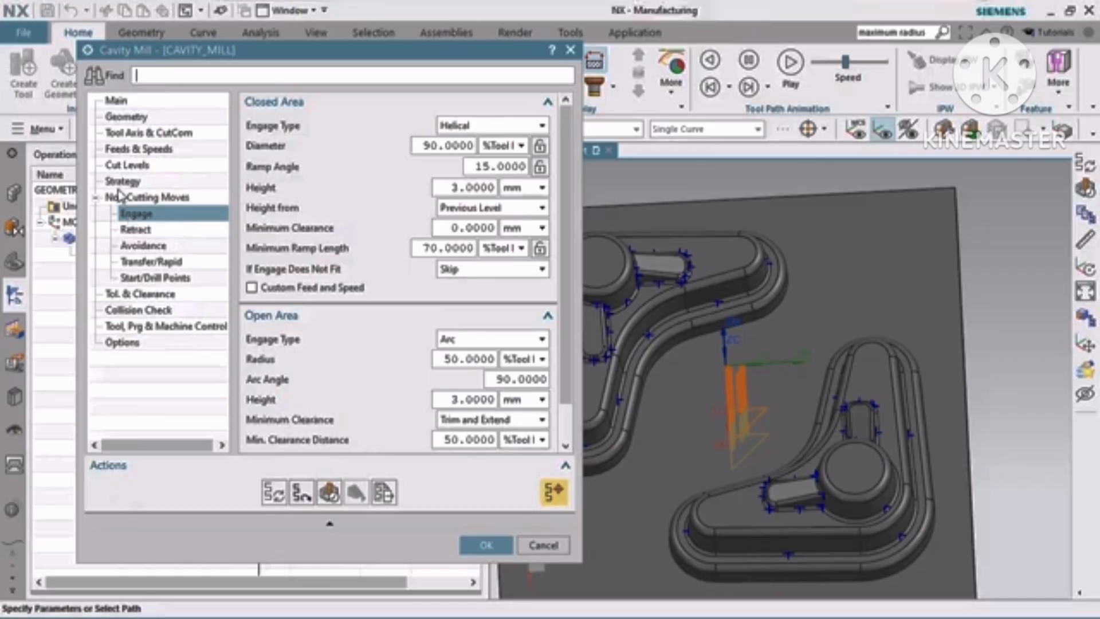
{"action": "left_click_drag", "start_coordinate": [470, 187], "coordinate": [441, 187]}
{"action": "left_click", "coordinate": [482, 187]}
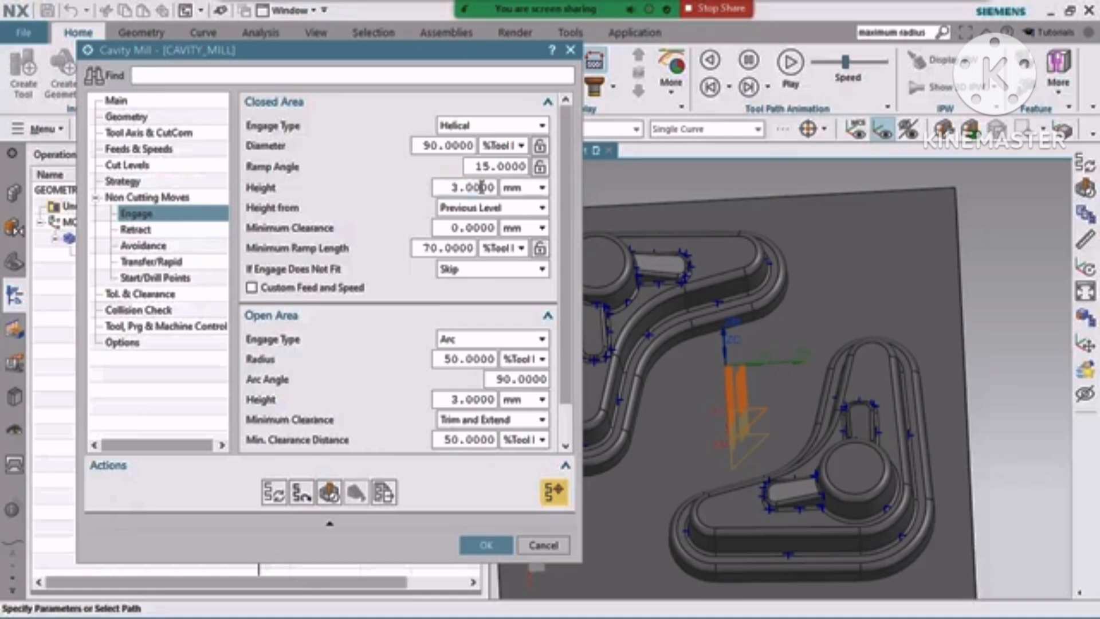
{"action": "scroll", "coordinate": [827, 457], "scroll_direction": "down", "scroll_amount": 3}
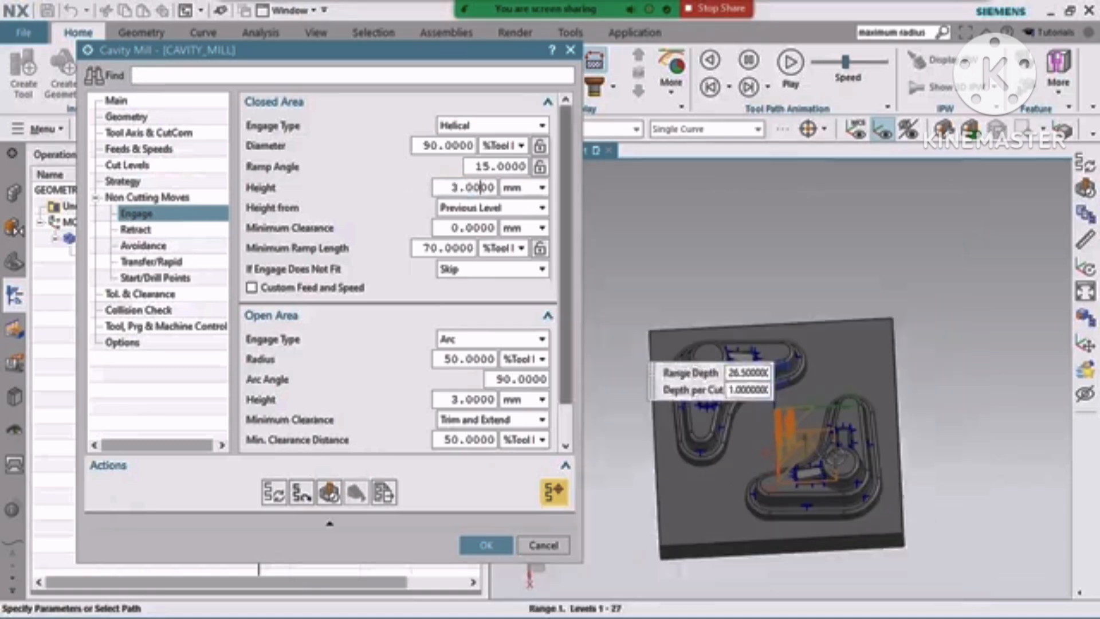
{"action": "middle_click_drag", "start_coordinate": [832, 459], "coordinate": [845, 392]}
{"action": "right_click_drag", "start_coordinate": [939, 342], "coordinate": [916, 342]}
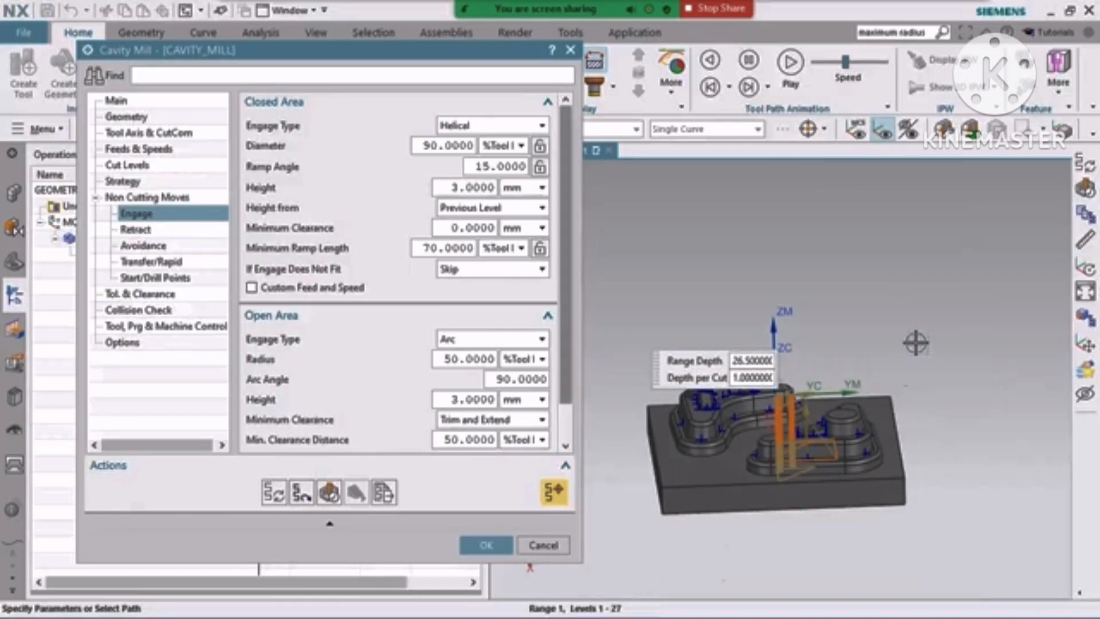
{"action": "scroll", "coordinate": [853, 390], "scroll_direction": "up", "scroll_amount": 5}
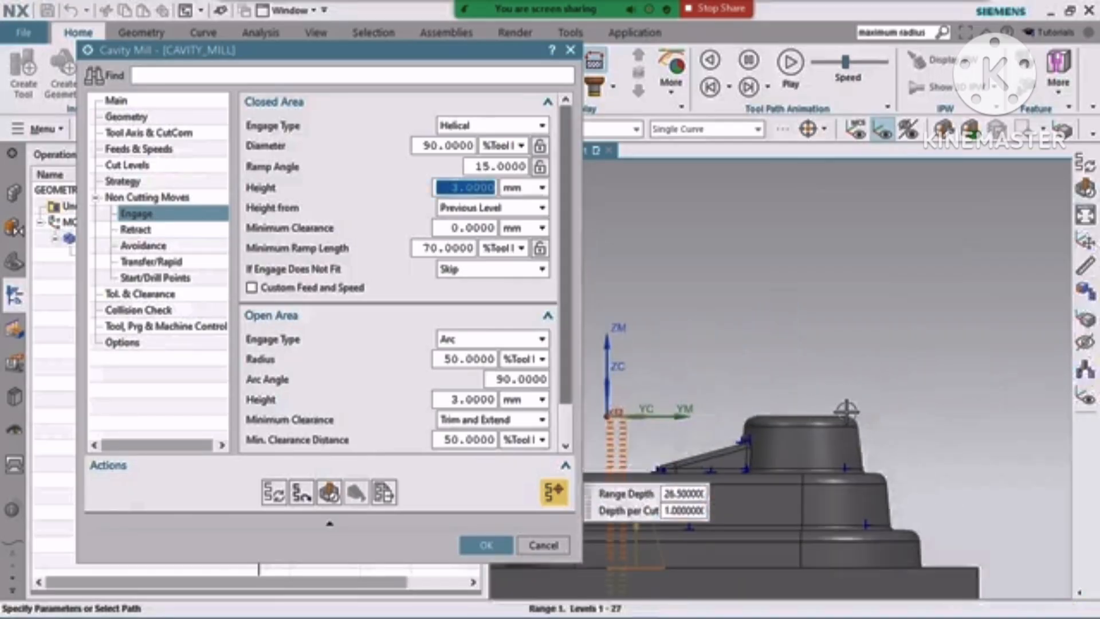
{"action": "scroll", "coordinate": [845, 412], "scroll_direction": "down", "scroll_amount": 3}
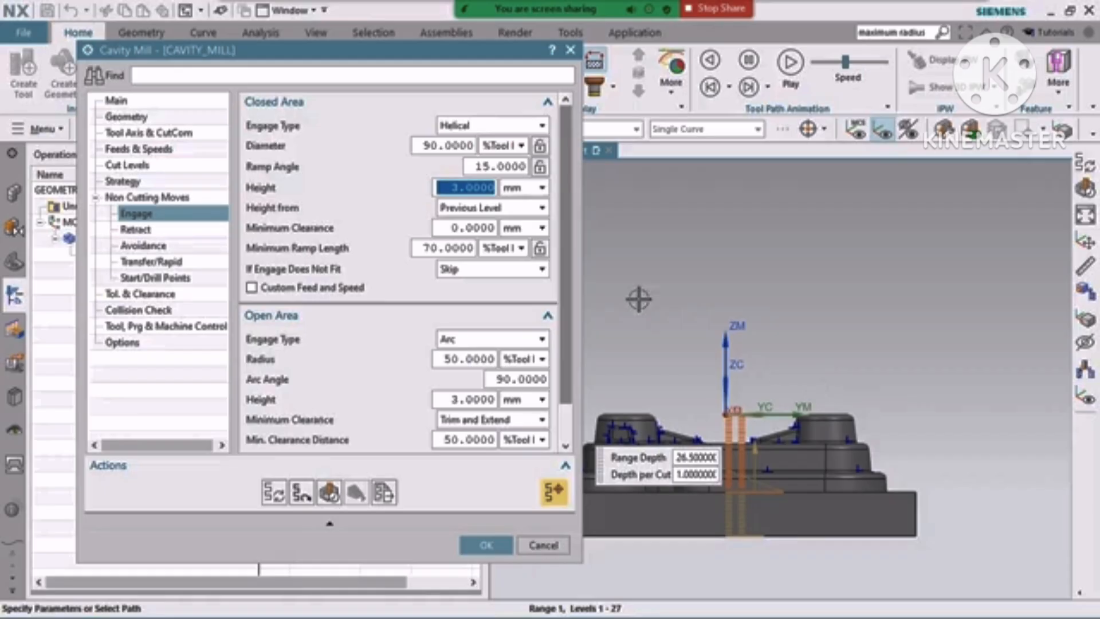
- Review the closed area's engage type and ramp angle together with the open area's engage settings
{"action": "left_click", "coordinate": [470, 126]}
{"action": "left_click", "coordinate": [470, 126]}
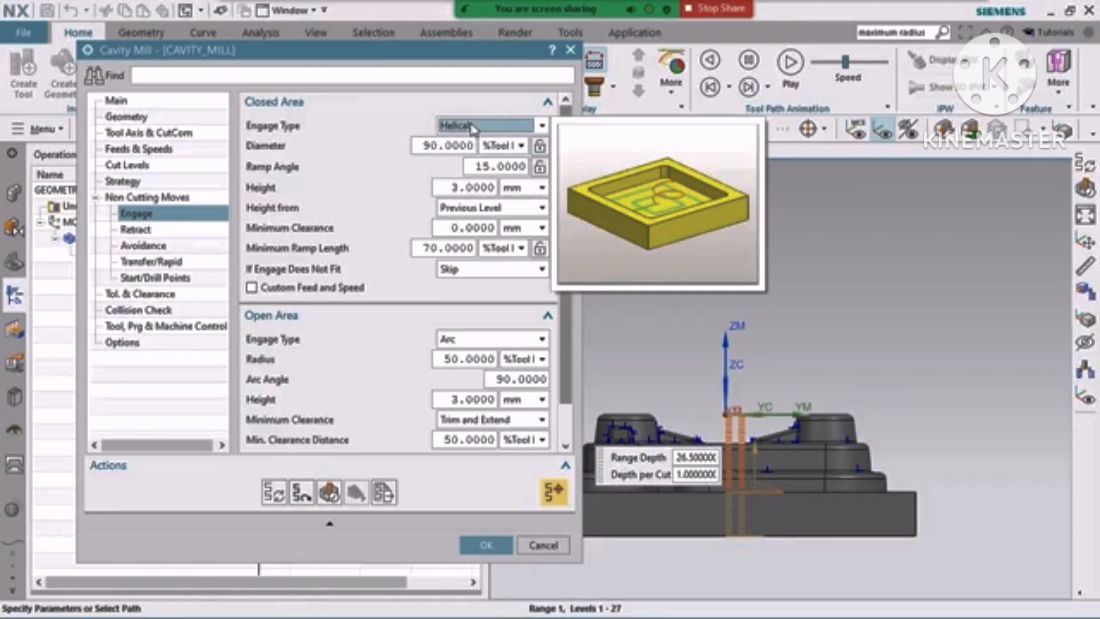
{"action": "left_click", "coordinate": [492, 168]}
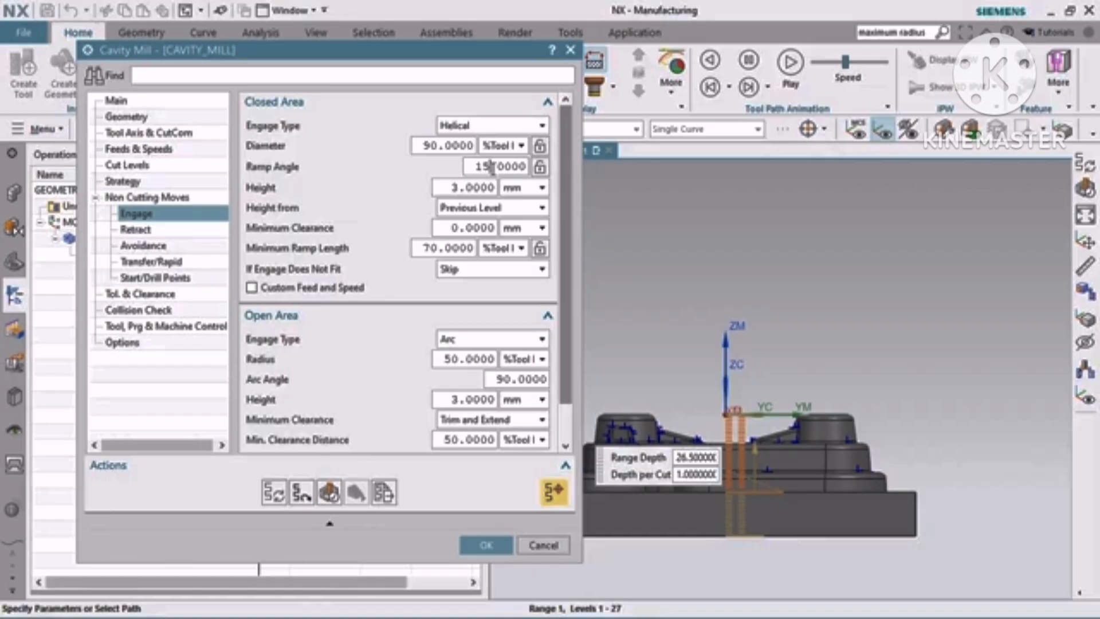
{"action": "scroll", "coordinate": [332, 315], "scroll_direction": "down", "scroll_amount": 2}
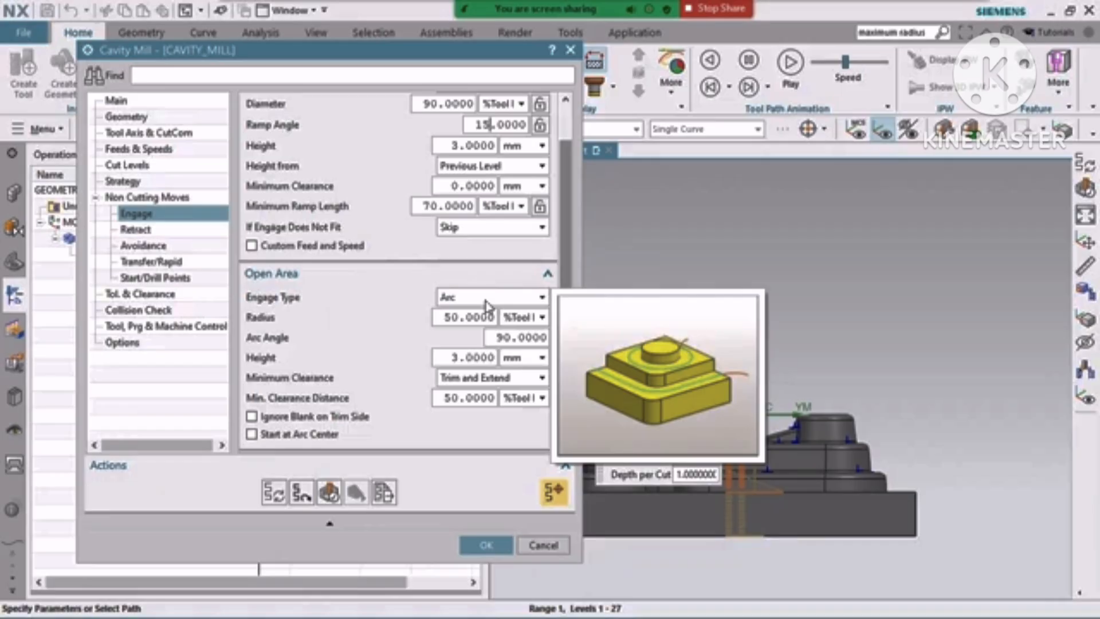
{"action": "scroll", "coordinate": [441, 249], "scroll_direction": "up", "scroll_amount": 2}
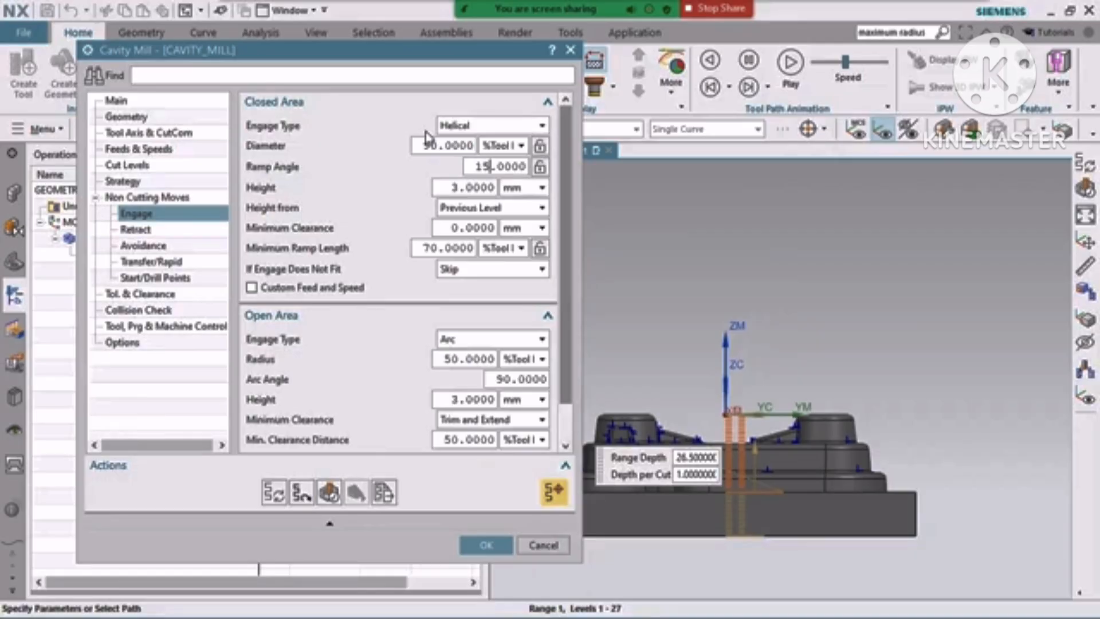
{"action": "double_click", "coordinate": [490, 167]}
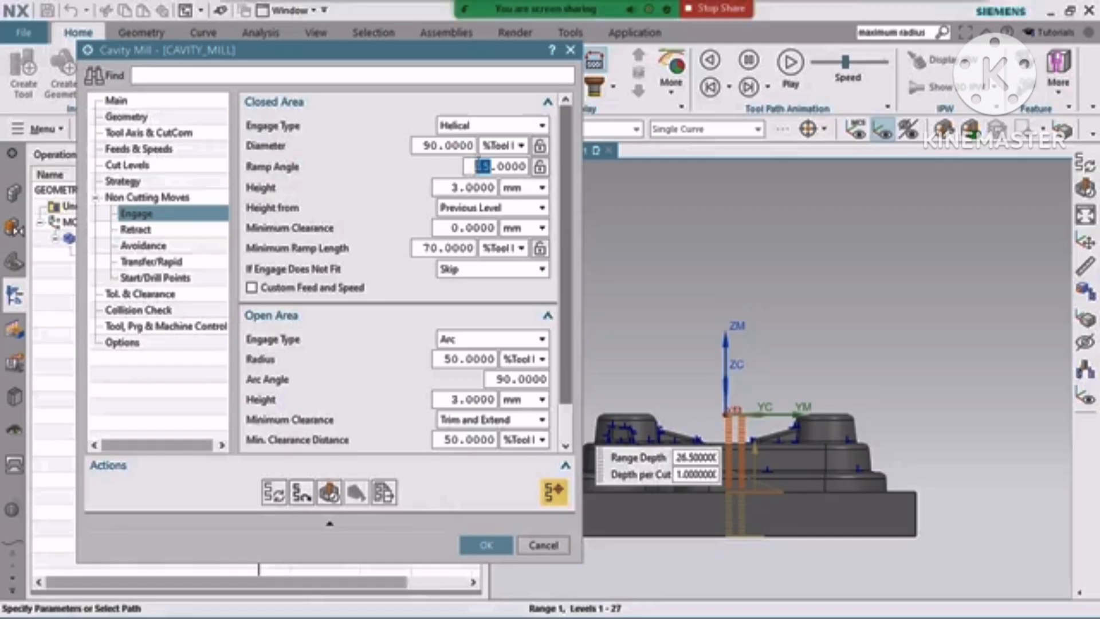
{"action": "left_click", "coordinate": [494, 166]}
- Check the retract and final retract types, and return to the engage settings with a close view of the raised round boss
{"action": "left_click", "coordinate": [129, 232]}
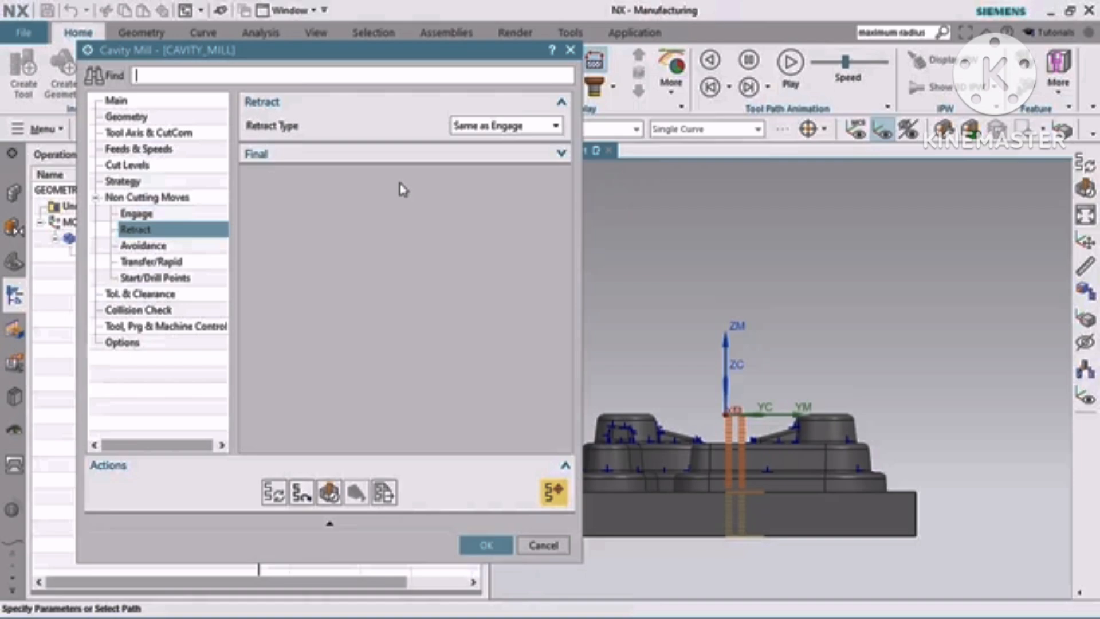
{"action": "left_click", "coordinate": [416, 155]}
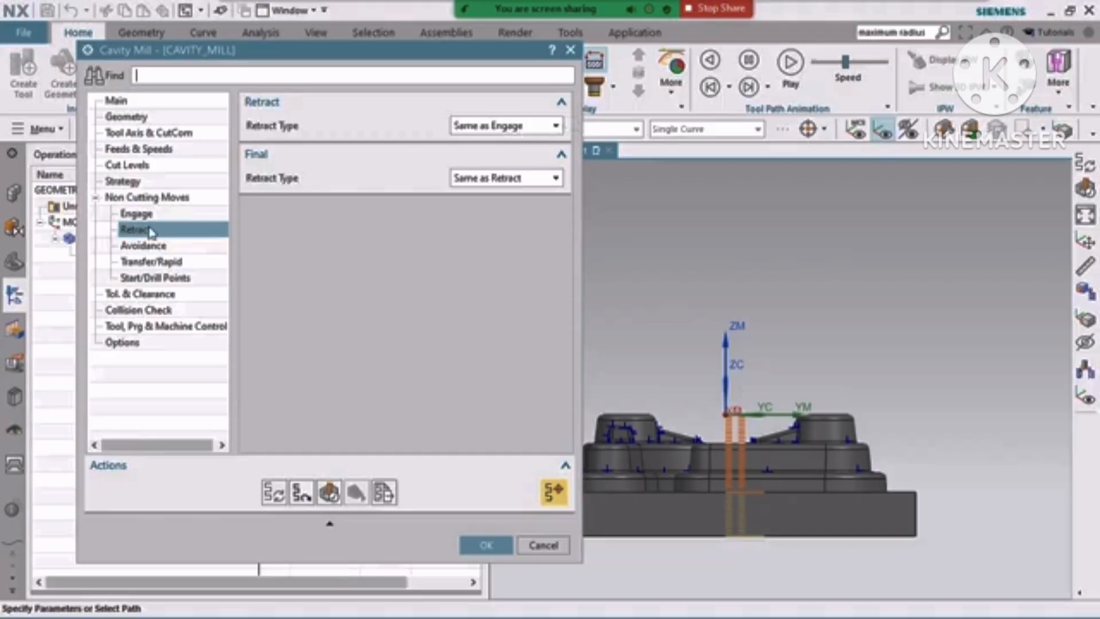
{"action": "left_click", "coordinate": [127, 214]}
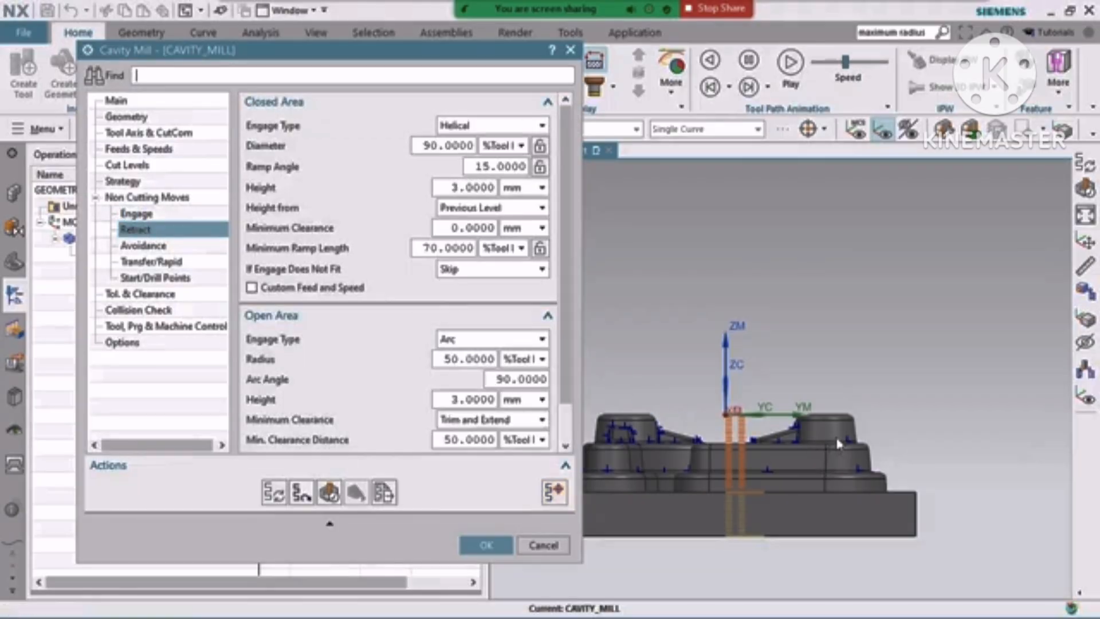
{"action": "middle_click_drag", "start_coordinate": [829, 451], "coordinate": [823, 474]}
{"action": "scroll", "coordinate": [825, 459], "scroll_direction": "up", "scroll_amount": 5}
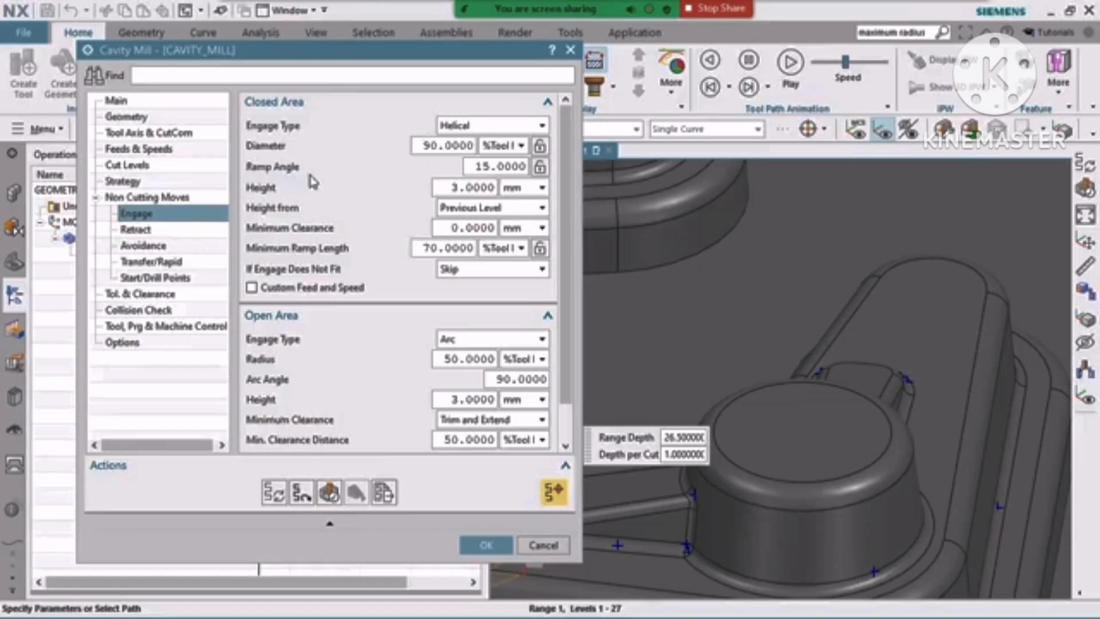
- Examine the raised bosses and the whole part against the engage settings, and review the point options under Avoidance
{"action": "mouse_move", "coordinate": [471, 129]}
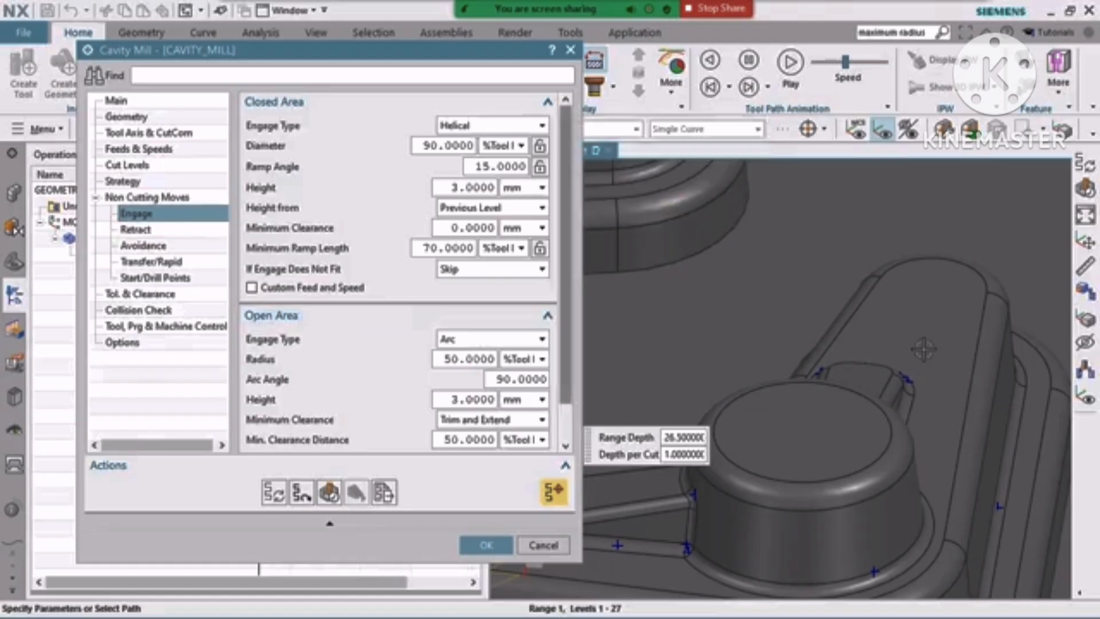
{"action": "scroll", "coordinate": [882, 342], "scroll_direction": "up", "scroll_amount": 3}
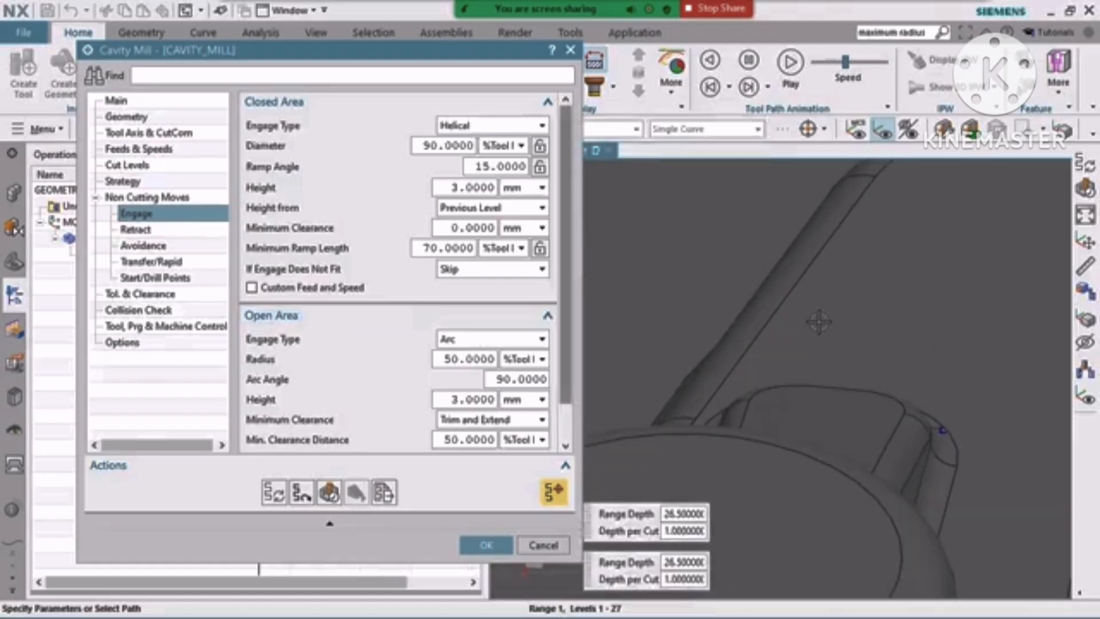
{"action": "scroll", "coordinate": [819, 322], "scroll_direction": "down", "scroll_amount": 4}
{"action": "scroll", "coordinate": [819, 322], "scroll_direction": "down", "scroll_amount": 4}
{"action": "scroll", "coordinate": [721, 291], "scroll_direction": "up", "scroll_amount": 2}
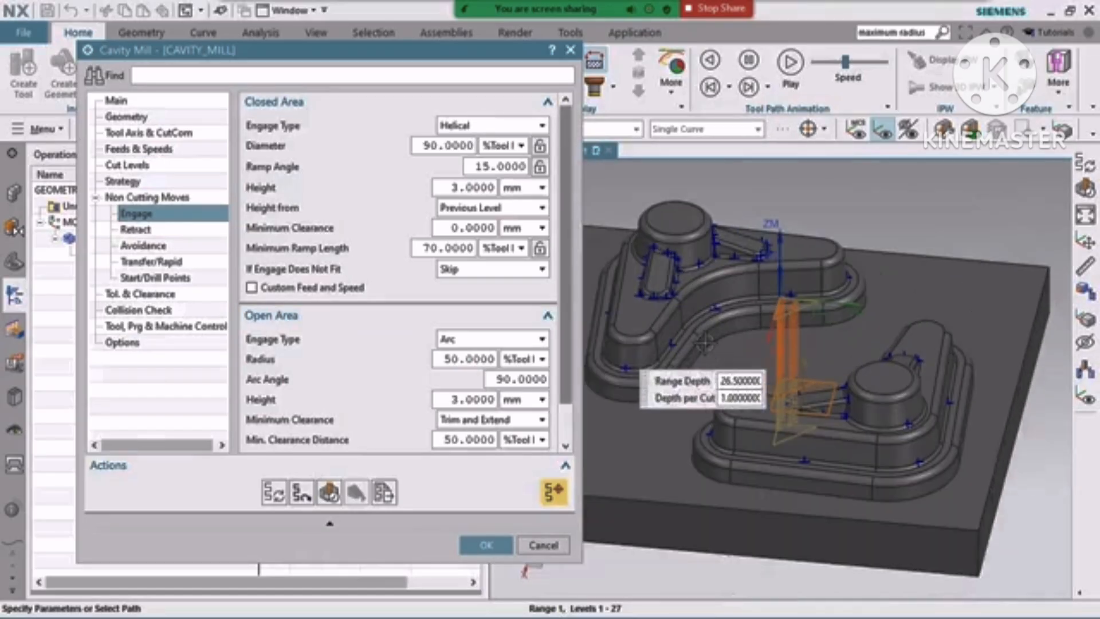
{"action": "left_click", "coordinate": [138, 246]}
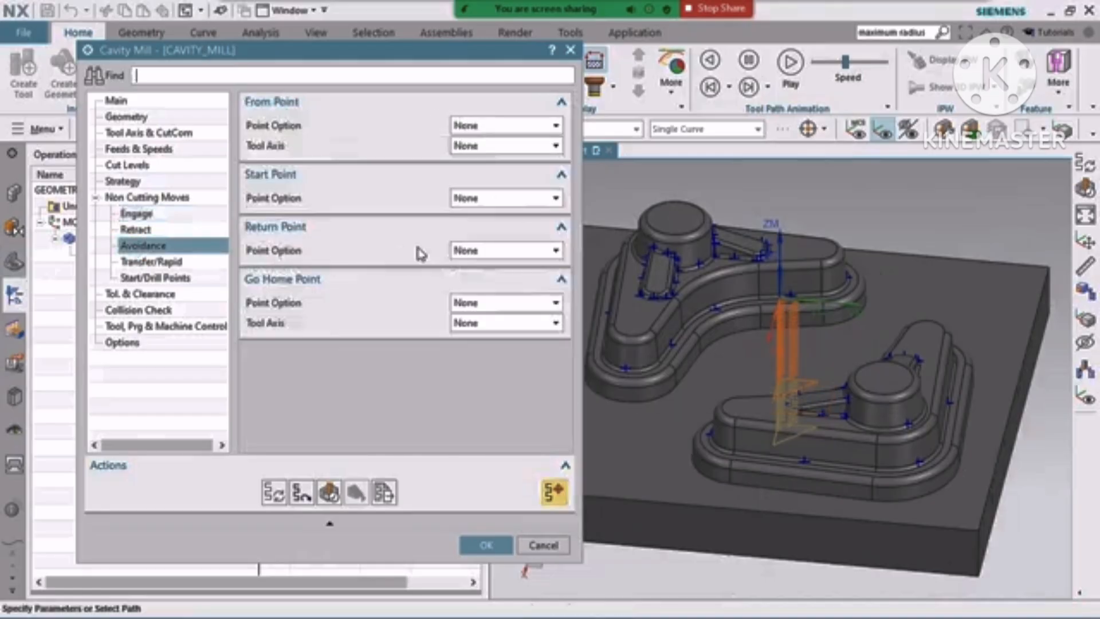
{"action": "scroll", "coordinate": [809, 309], "scroll_direction": "down", "scroll_amount": 3}
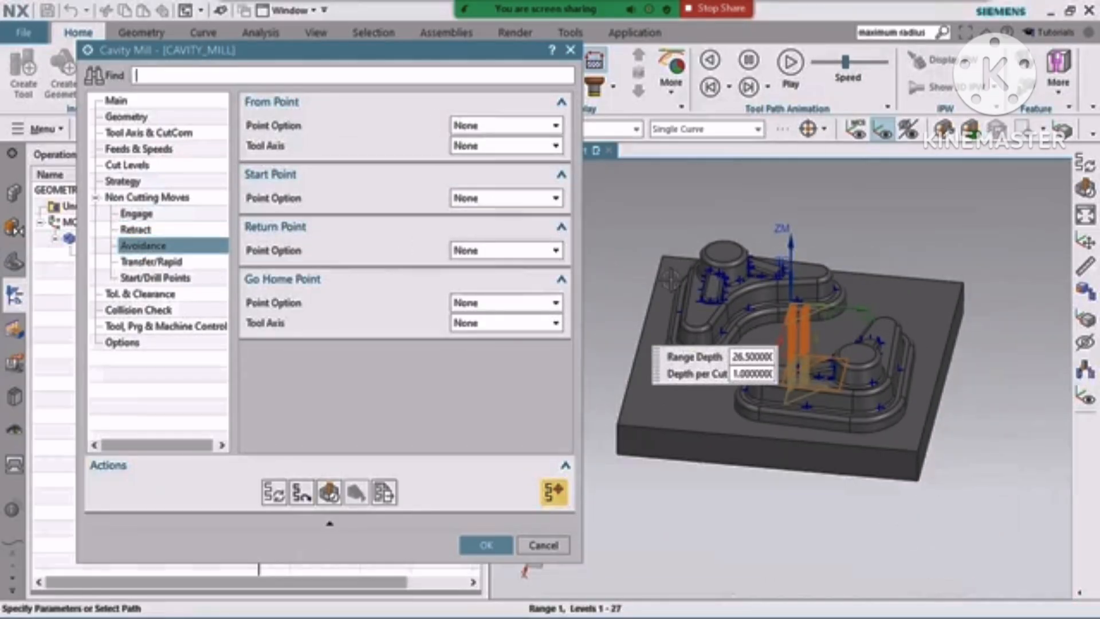
{"action": "scroll", "coordinate": [753, 292], "scroll_direction": "up", "scroll_amount": 3}
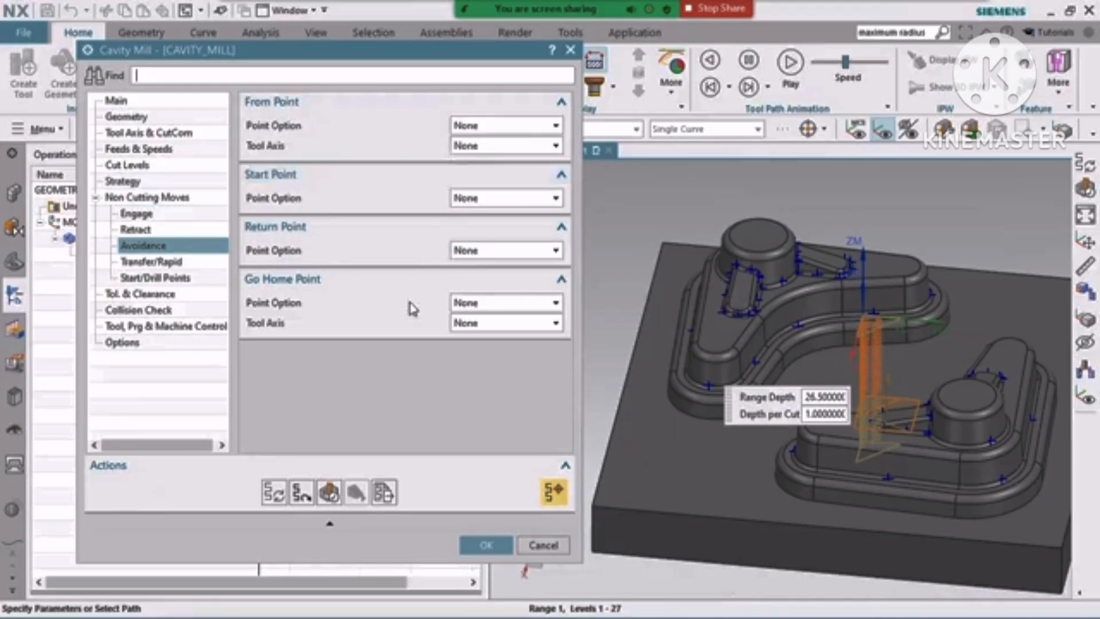
- Check the available transfer types between regions and within regions in the Transfer/Rapid settings, keeping Clearance - Tool Axis
{"action": "left_click", "coordinate": [151, 262]}
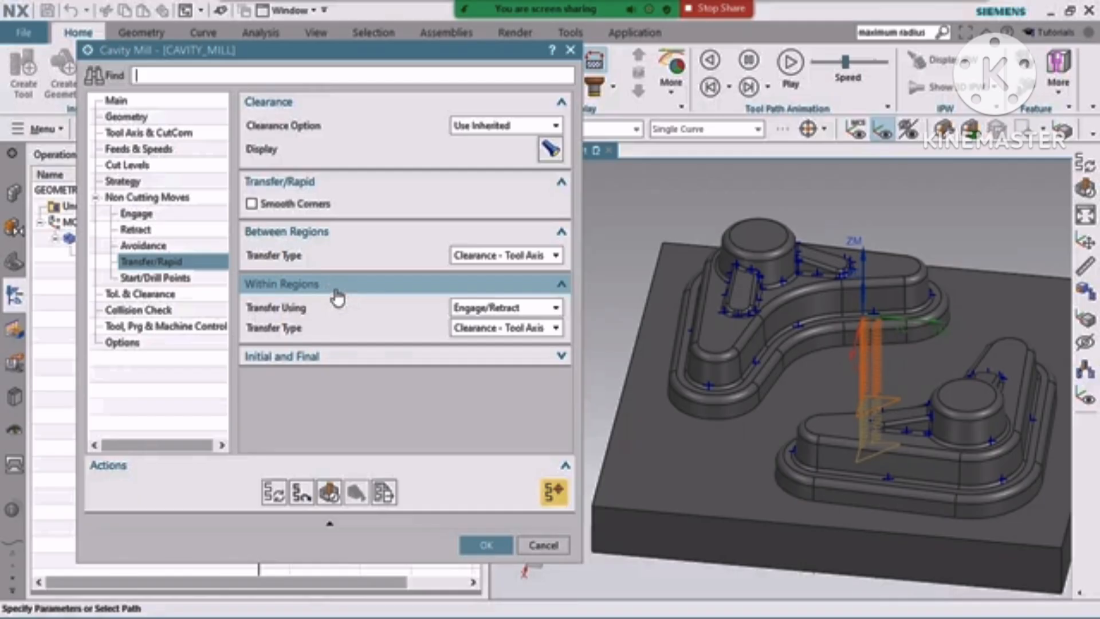
{"action": "mouse_move", "coordinate": [504, 315]}
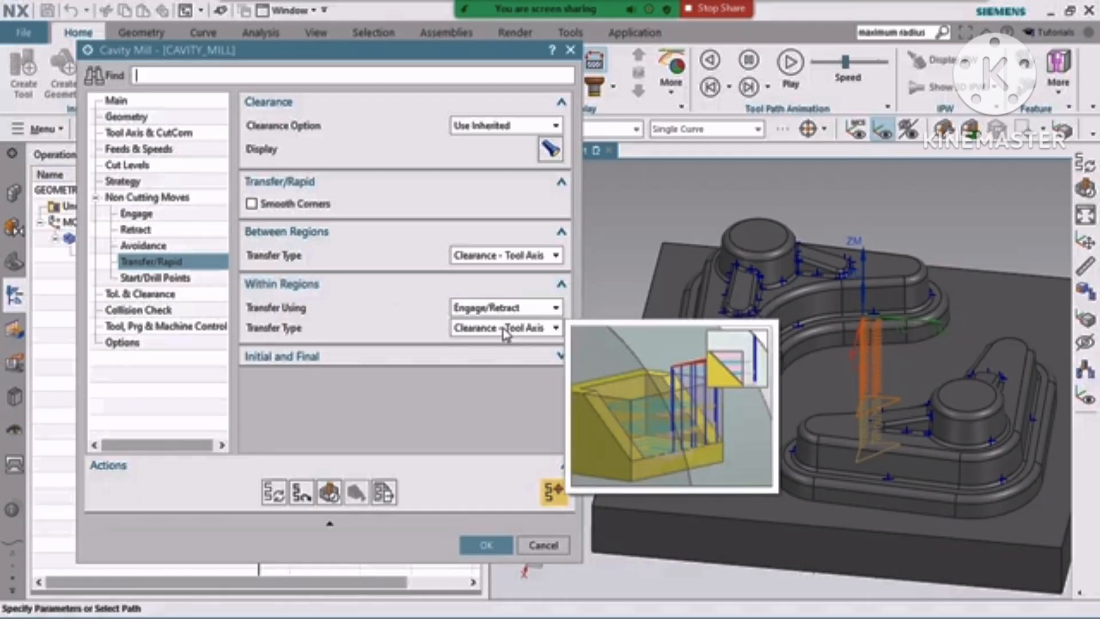
{"action": "left_click", "coordinate": [505, 332]}
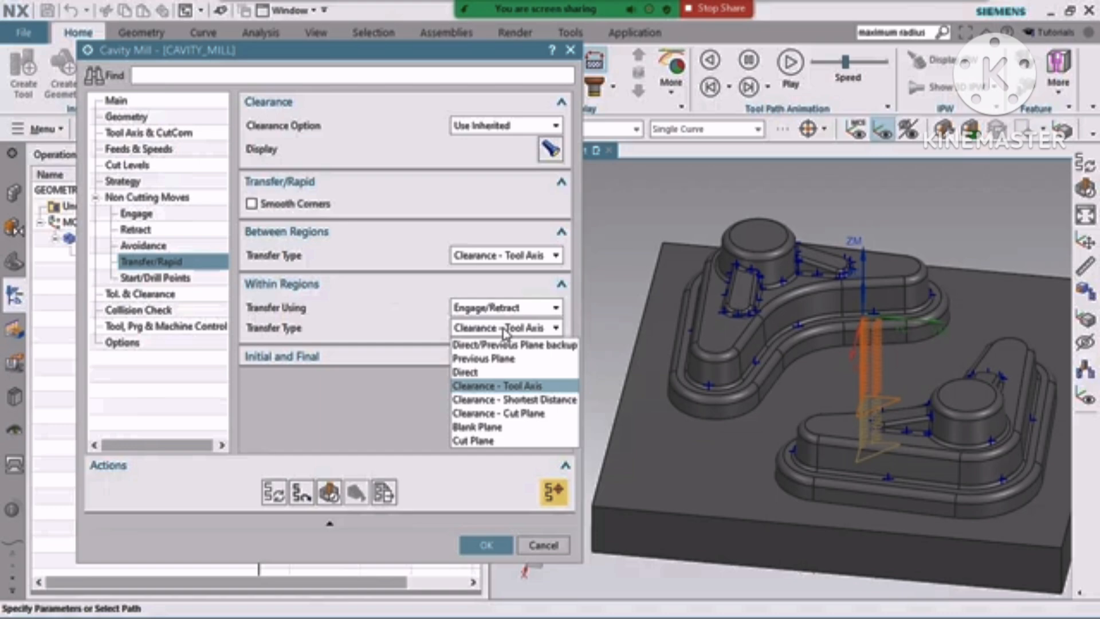
{"action": "left_click", "coordinate": [504, 332]}
{"action": "mouse_move", "coordinate": [489, 337]}
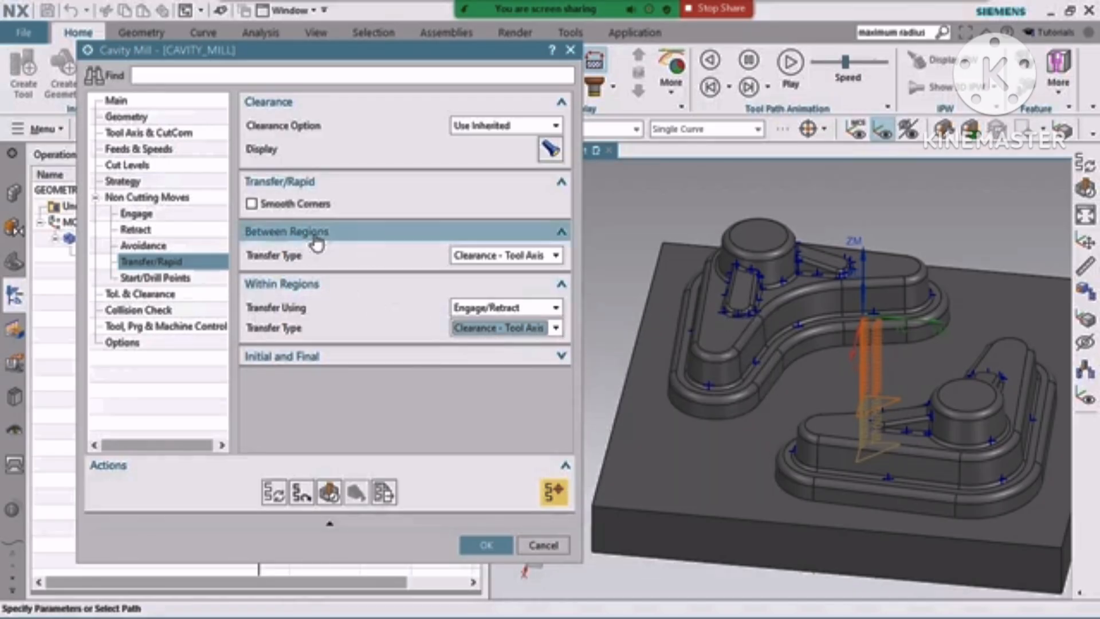
{"action": "left_click", "coordinate": [492, 256]}
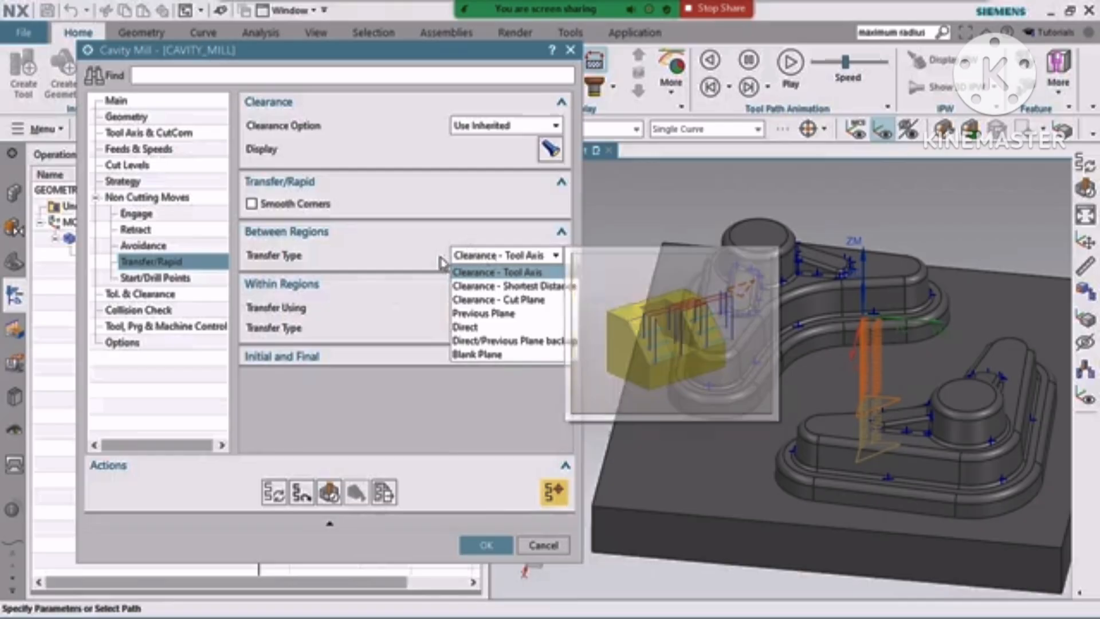
{"action": "left_click", "coordinate": [384, 312]}
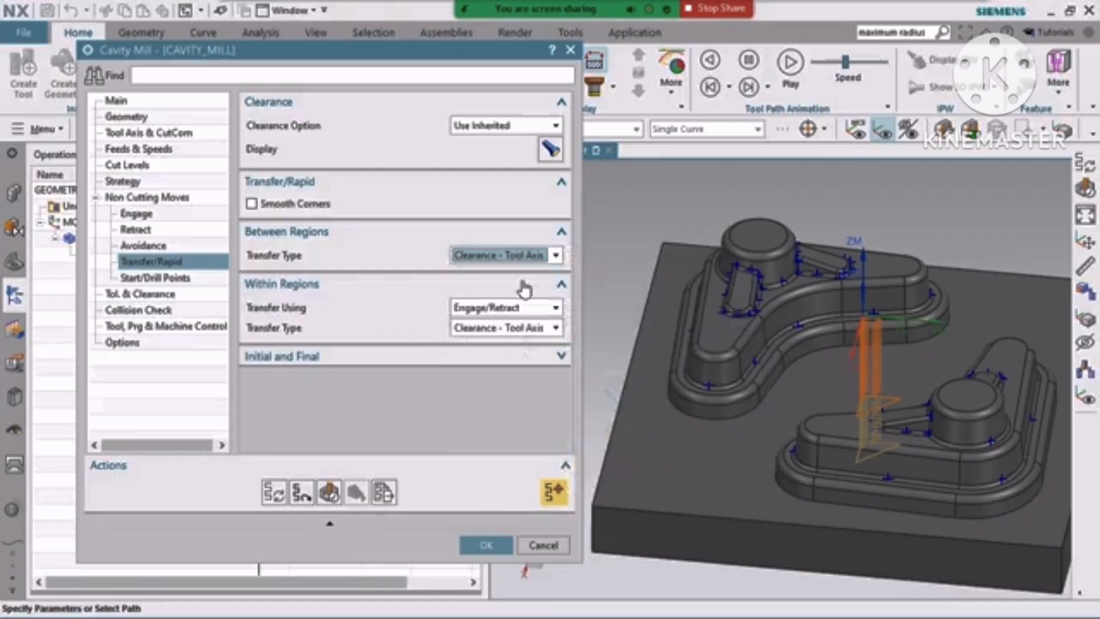
{"action": "left_click", "coordinate": [518, 330]}
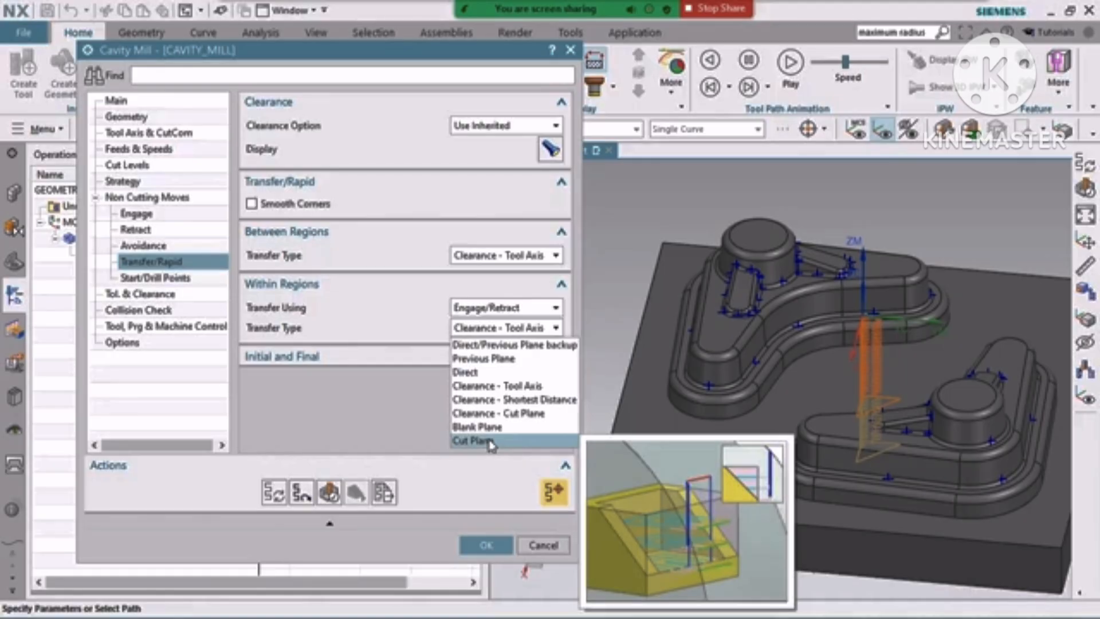
- Review the tolerance and clearance settings together with the Collision Check options
{"action": "left_click", "coordinate": [138, 298]}
{"action": "left_click", "coordinate": [148, 293]}
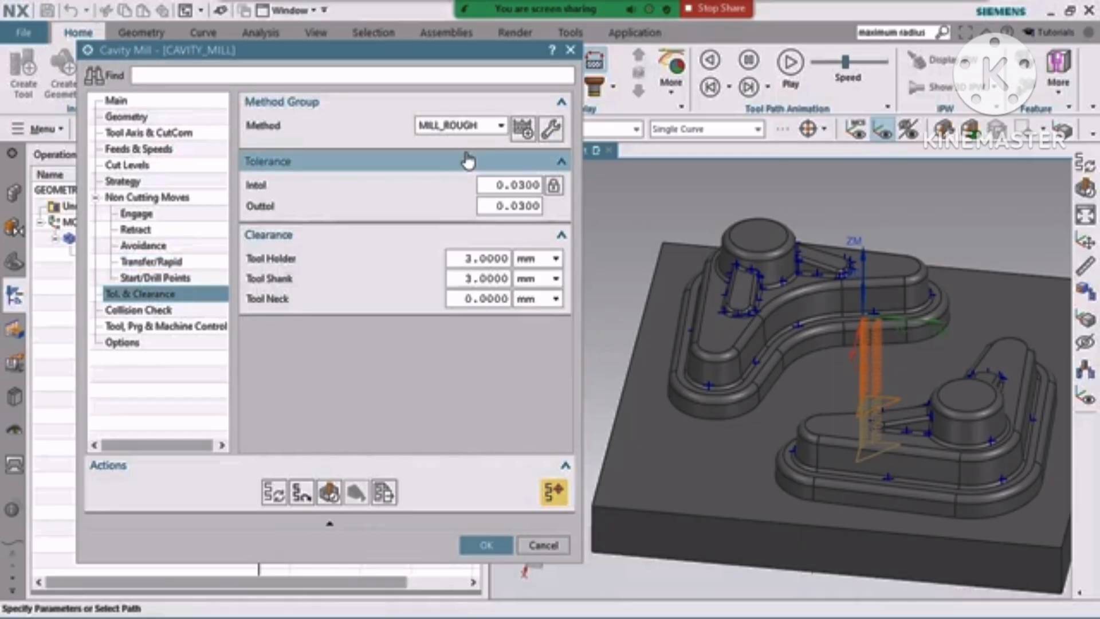
{"action": "left_click", "coordinate": [140, 310]}
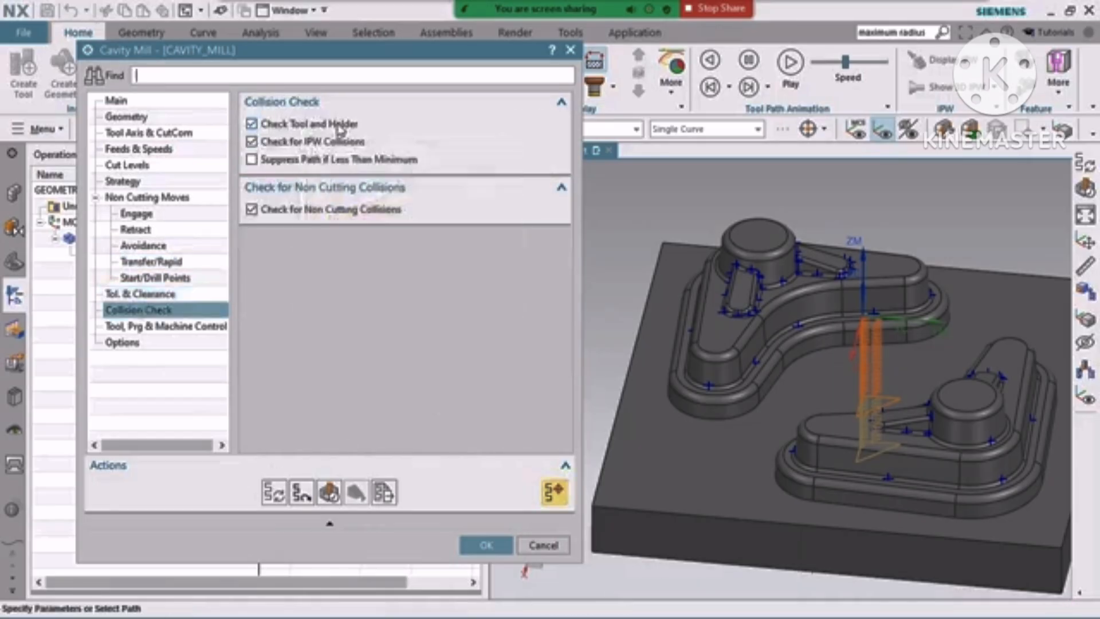
- Review the operation's program and machine control settings, expanding the Output and Tool Change Settings groups
{"action": "left_click", "coordinate": [148, 327]}
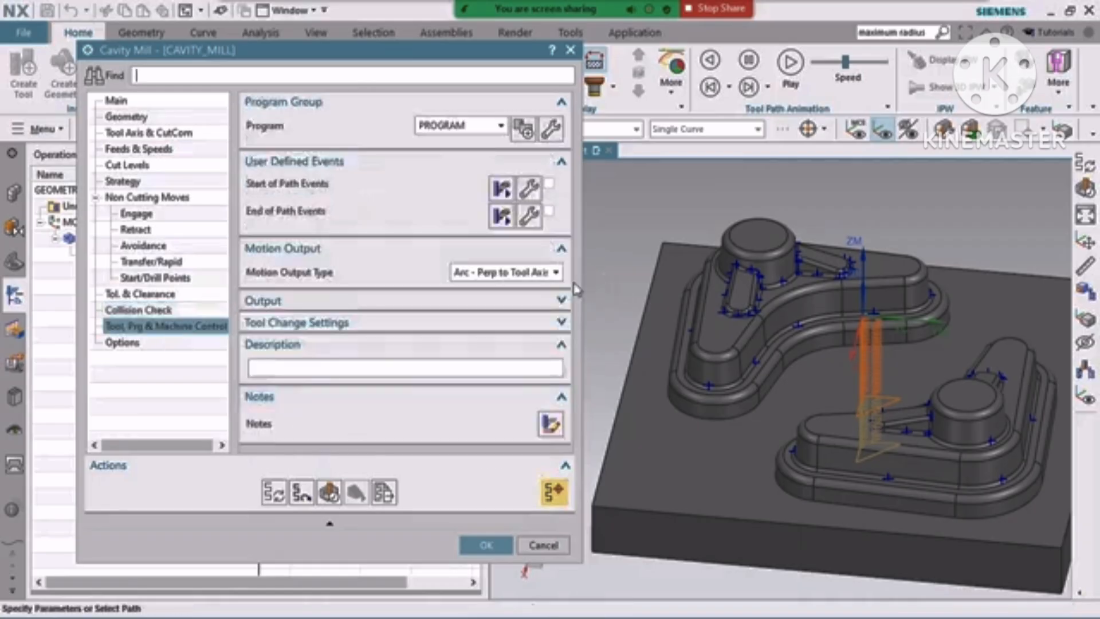
{"action": "left_click", "coordinate": [434, 300]}
{"action": "scroll", "coordinate": [438, 267], "scroll_direction": "down", "scroll_amount": 2}
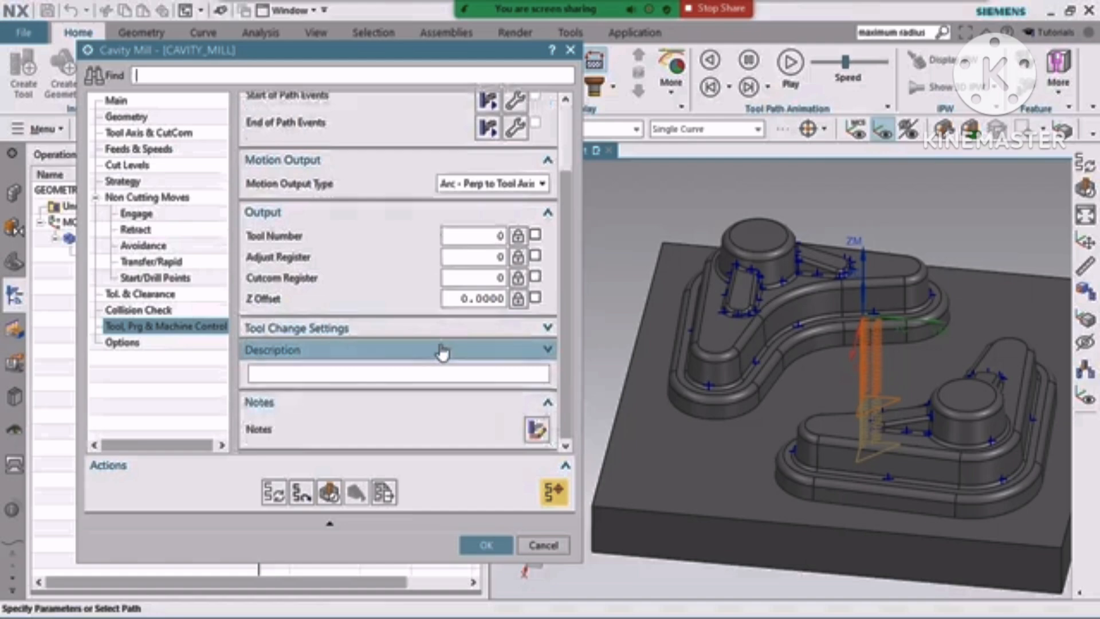
{"action": "left_click", "coordinate": [442, 350]}
{"action": "left_click", "coordinate": [425, 359]}
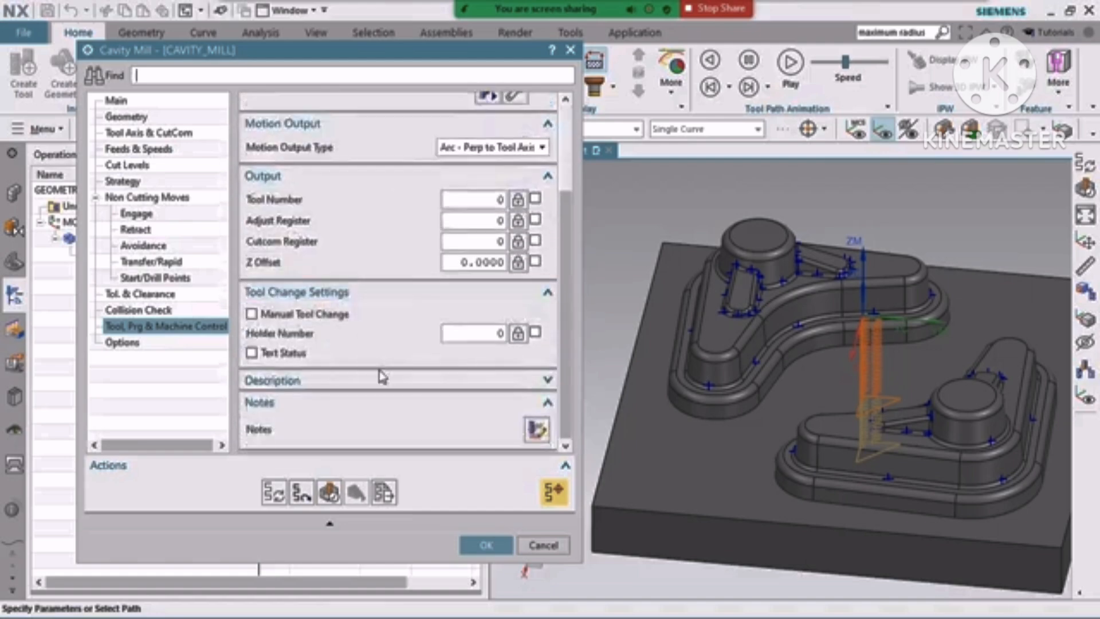
{"action": "left_click", "coordinate": [372, 380]}
{"action": "scroll", "coordinate": [372, 279], "scroll_direction": "up", "scroll_amount": 3}
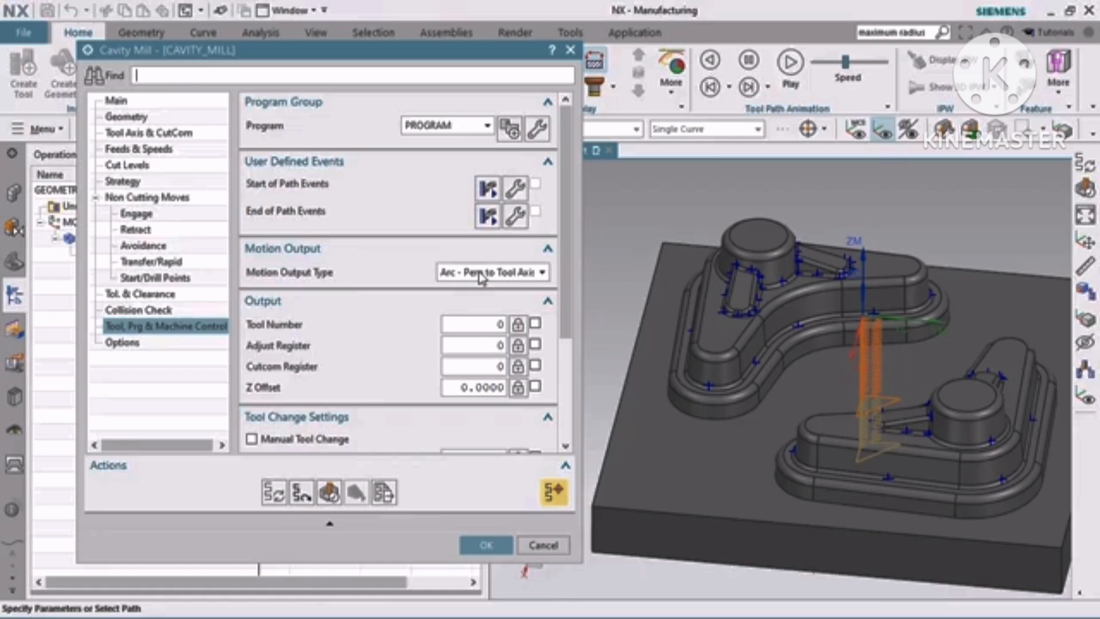
- Recheck the Intol and Outtol tolerances, and check the available motion output types, keeping Arc - Perp to Tool Axis
{"action": "left_click", "coordinate": [141, 294]}
{"action": "left_click_drag", "start_coordinate": [526, 183], "coordinate": [519, 205]}
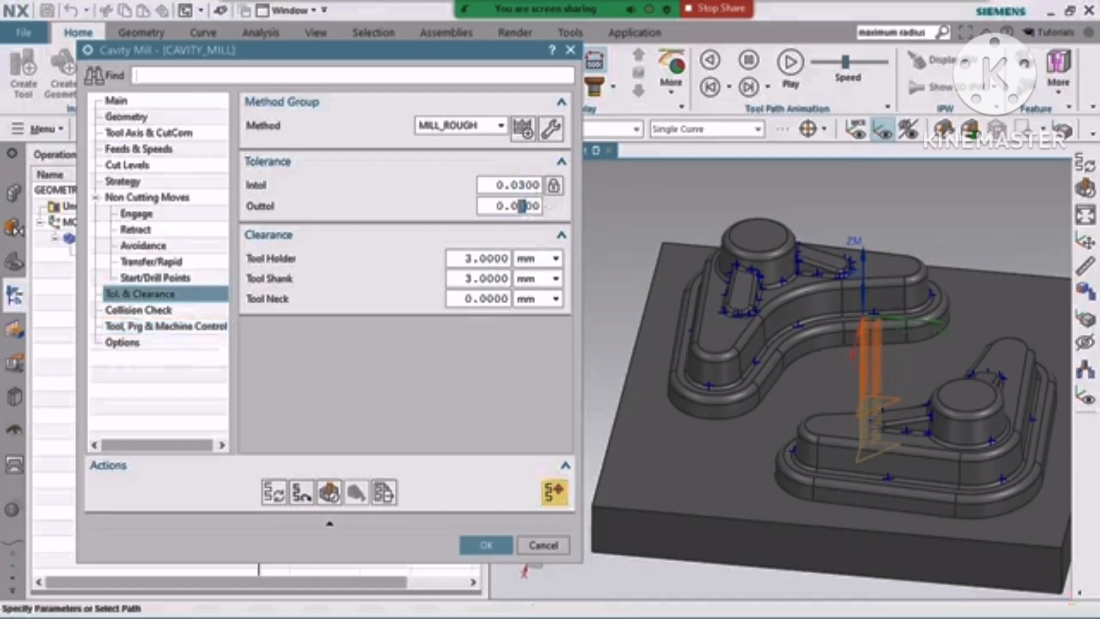
{"action": "left_click", "coordinate": [153, 330]}
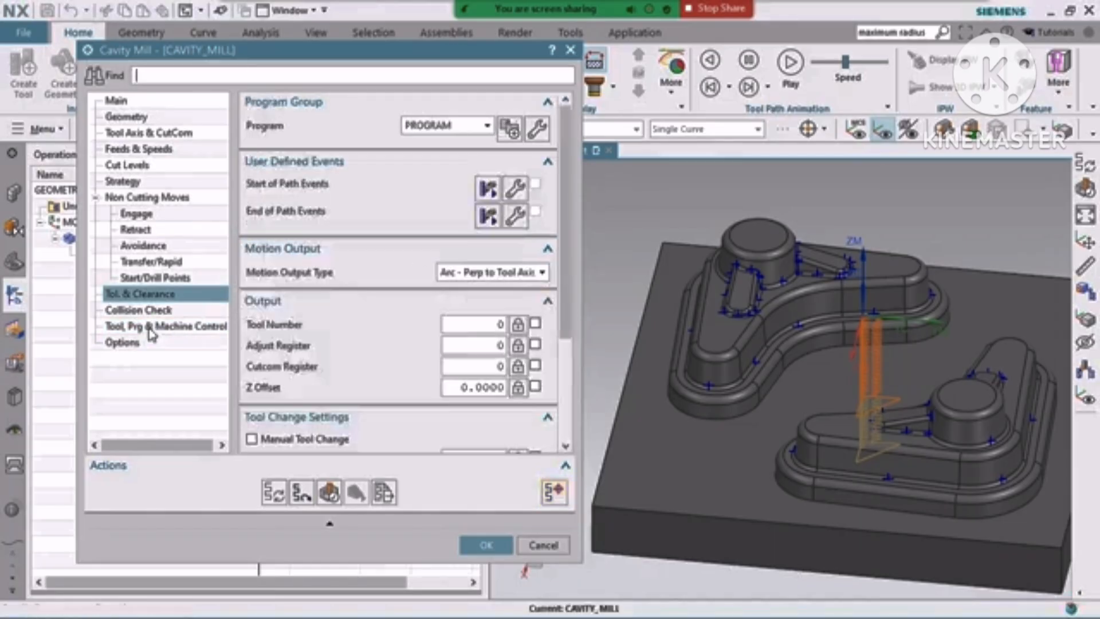
{"action": "left_click", "coordinate": [458, 274]}
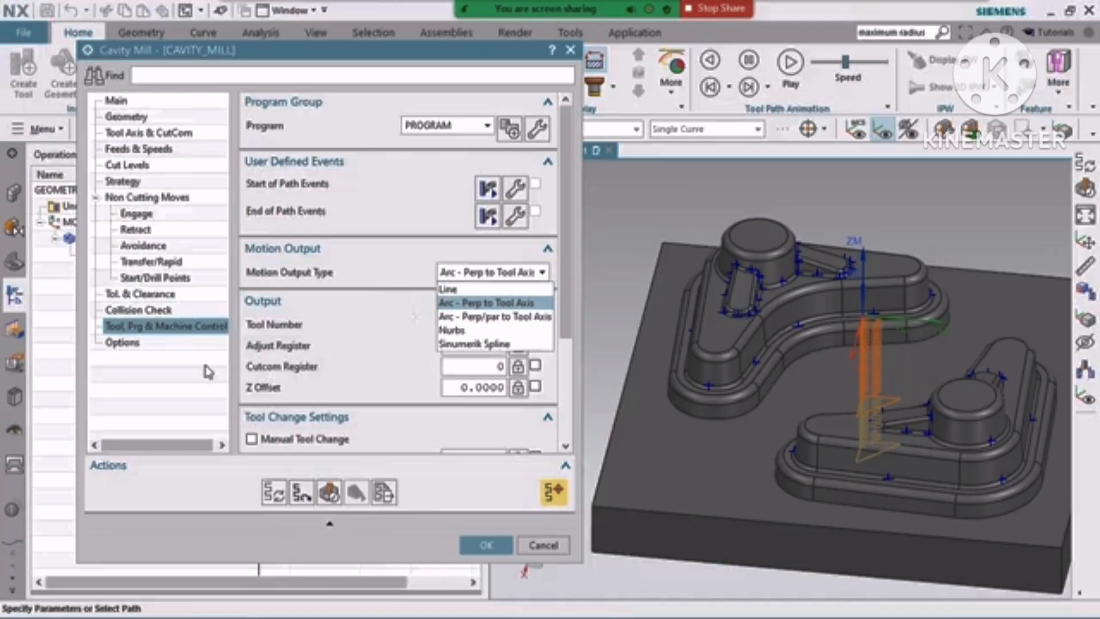
{"action": "left_click", "coordinate": [117, 343]}
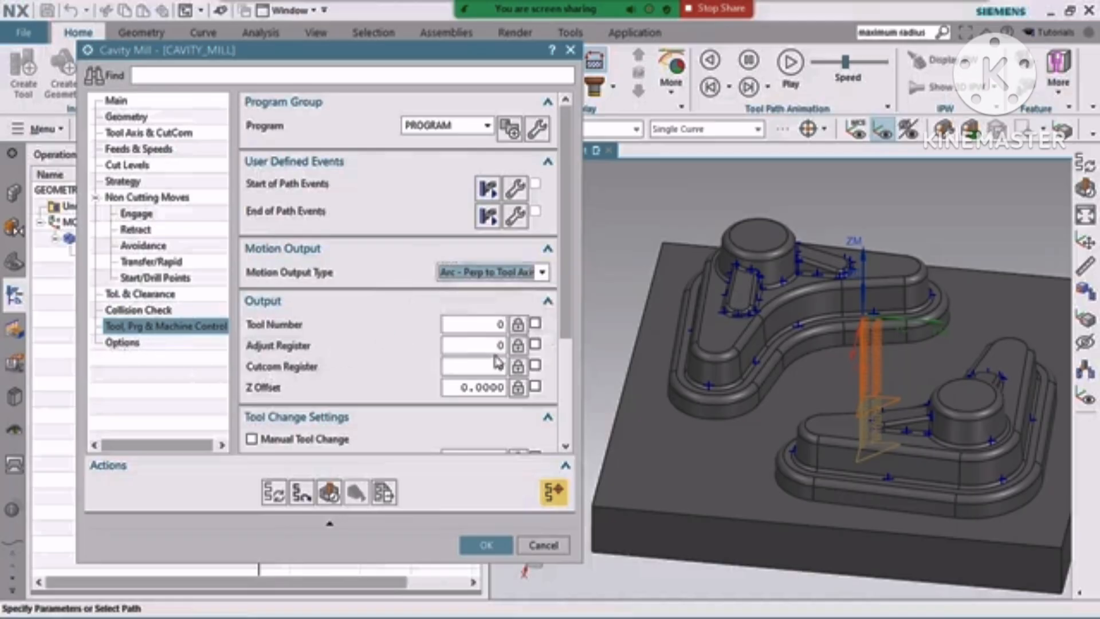
- Check the display and layer options, and return to the main Cavity Mill settings with the whole part in view
{"action": "left_click", "coordinate": [116, 343]}
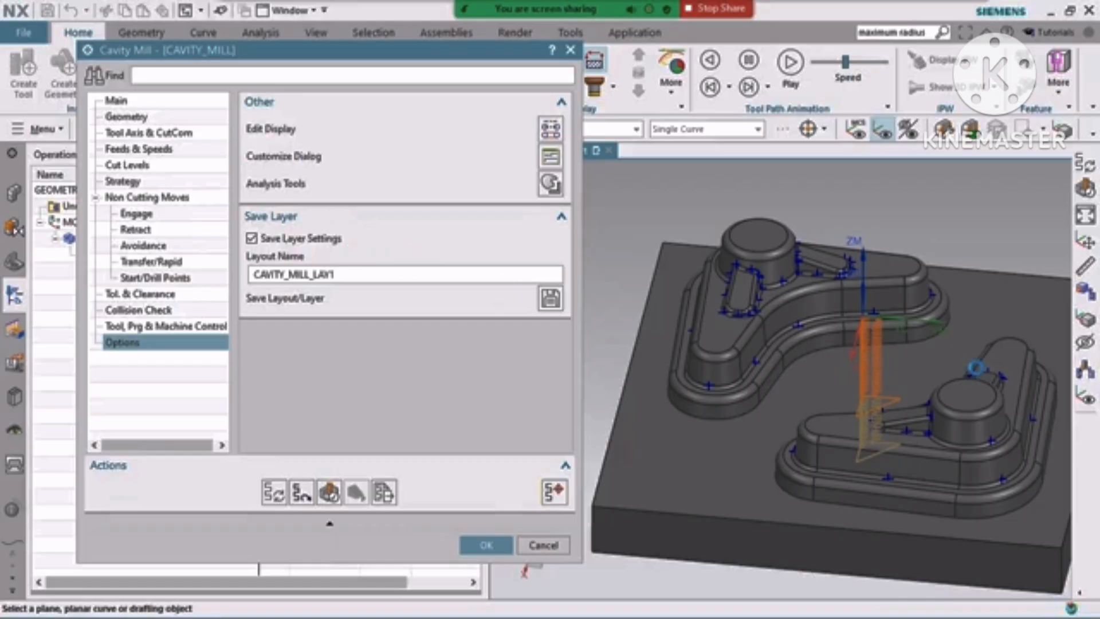
{"action": "scroll", "coordinate": [850, 345], "scroll_direction": "down", "scroll_amount": 4}
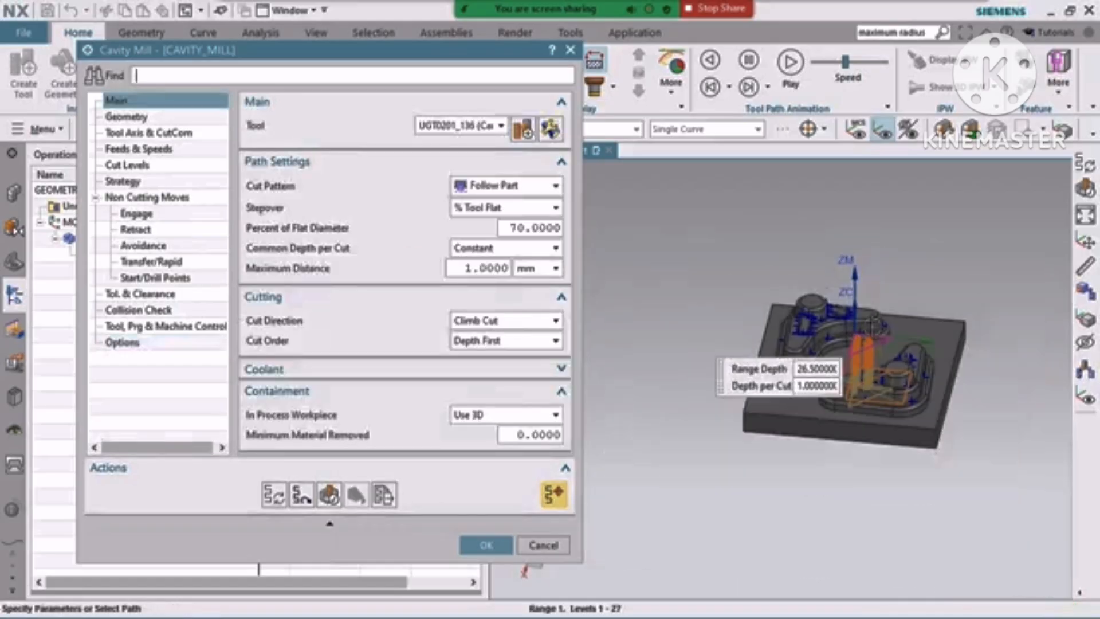
{"action": "scroll", "coordinate": [843, 299], "scroll_direction": "up", "scroll_amount": 2}
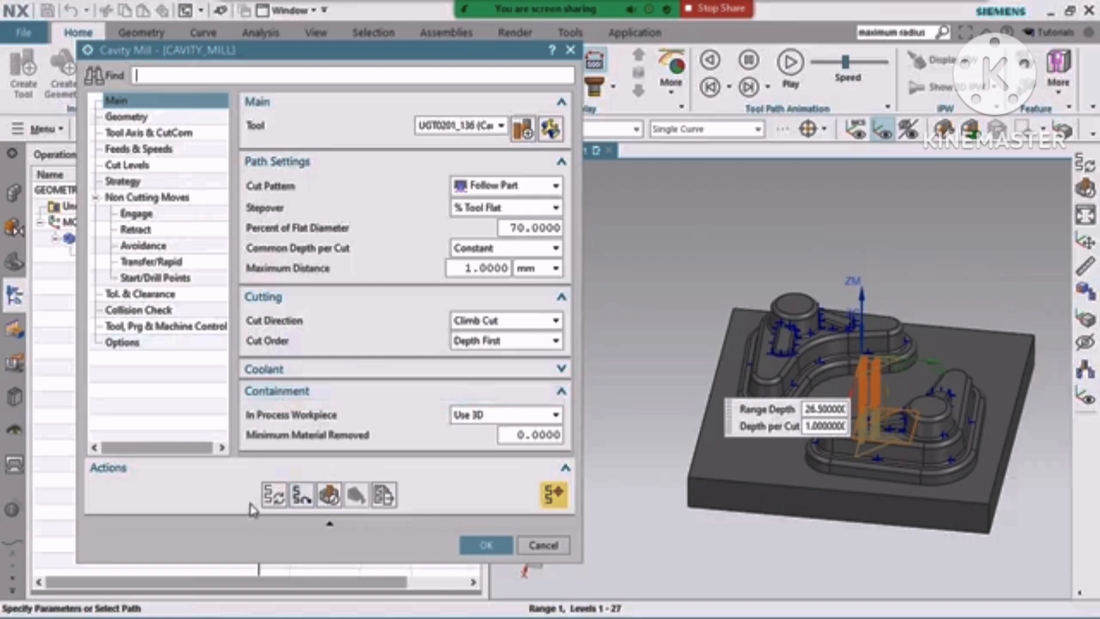
- Verify the Cavity Mill tool path and examine its cutting and transfer moves over the whole part
{"action": "left_click", "coordinate": [328, 496]}
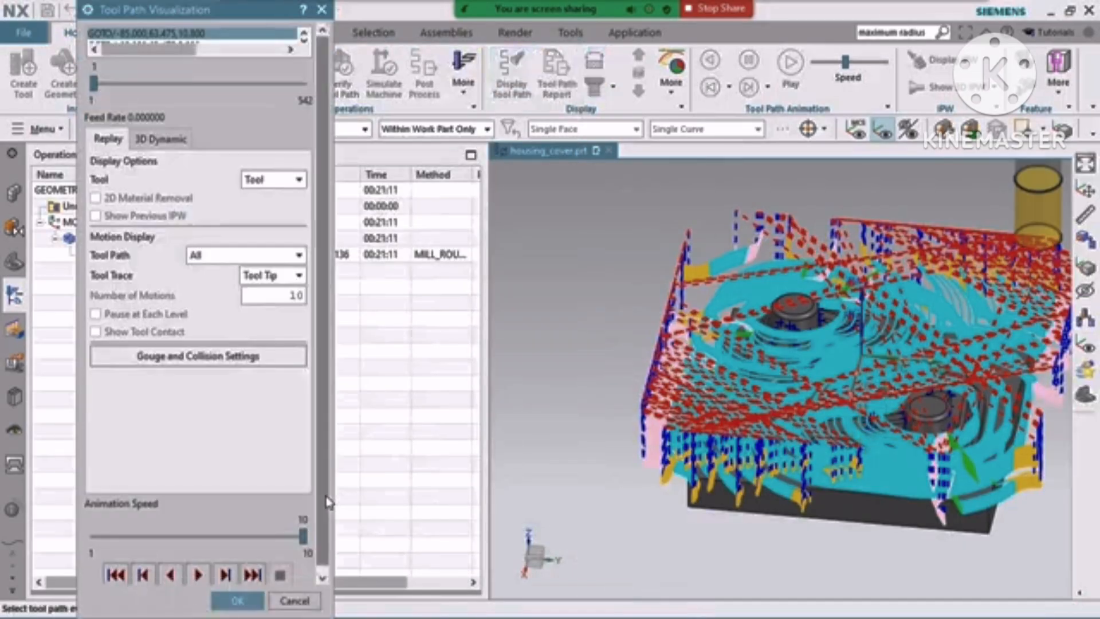
{"action": "left_click_drag", "start_coordinate": [136, 9], "coordinate": [151, 18]}
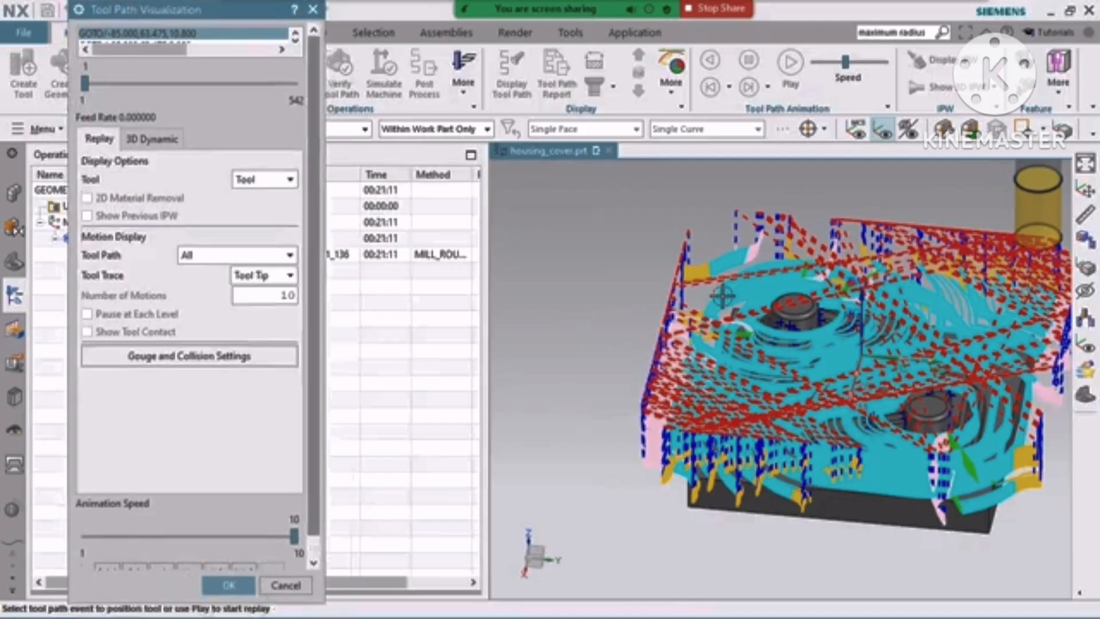
{"action": "scroll", "coordinate": [592, 467], "scroll_direction": "down", "scroll_amount": 1}
{"action": "scroll", "coordinate": [607, 508], "scroll_direction": "down", "scroll_amount": 1}
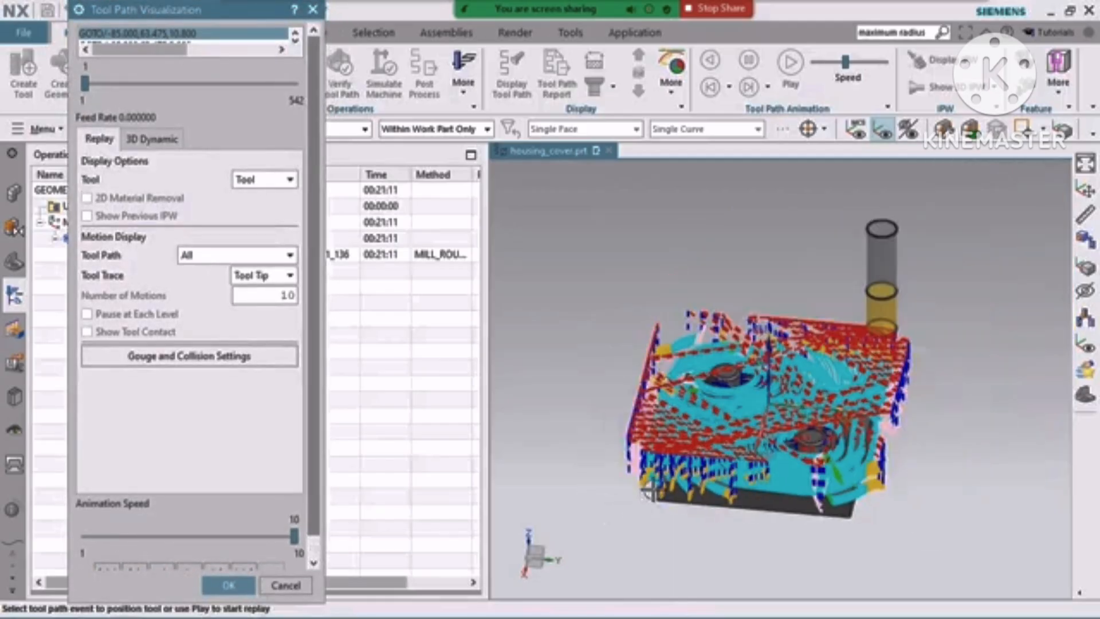
{"action": "scroll", "coordinate": [829, 371], "scroll_direction": "up", "scroll_amount": 1}
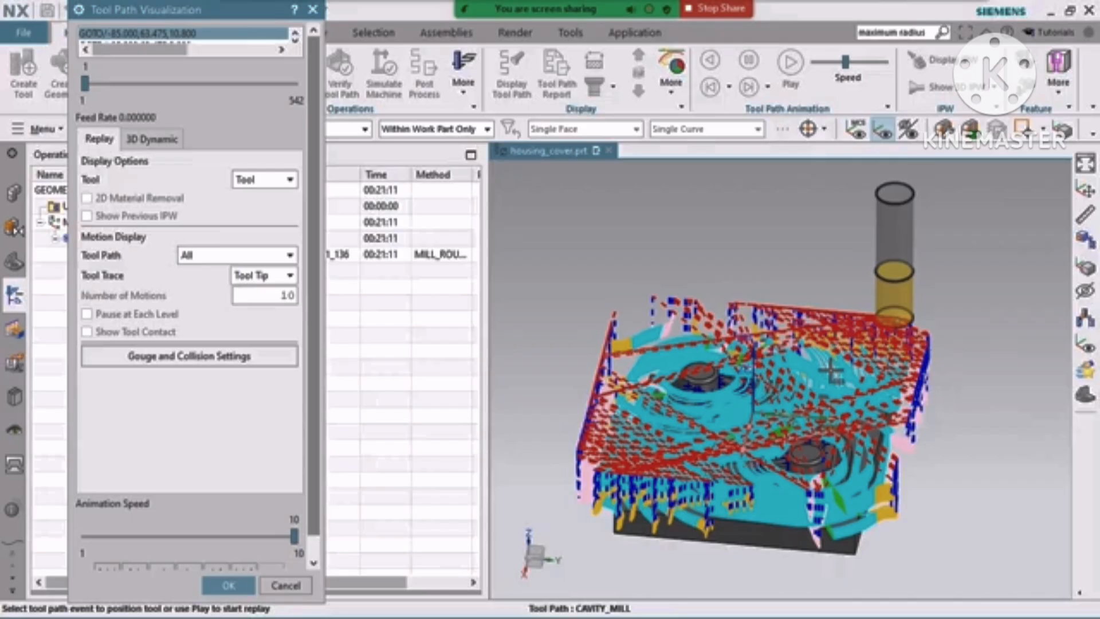
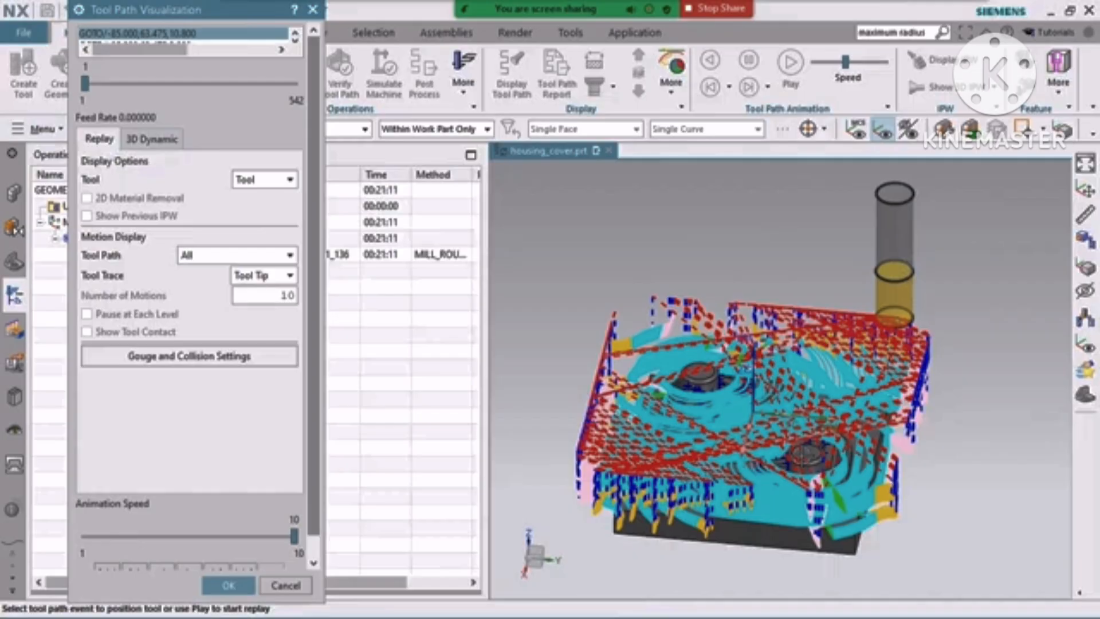
- Play the Cavity Mill tool path as a 3D Dynamic material removal simulation at animation speed 5
{"action": "left_click", "coordinate": [151, 139]}
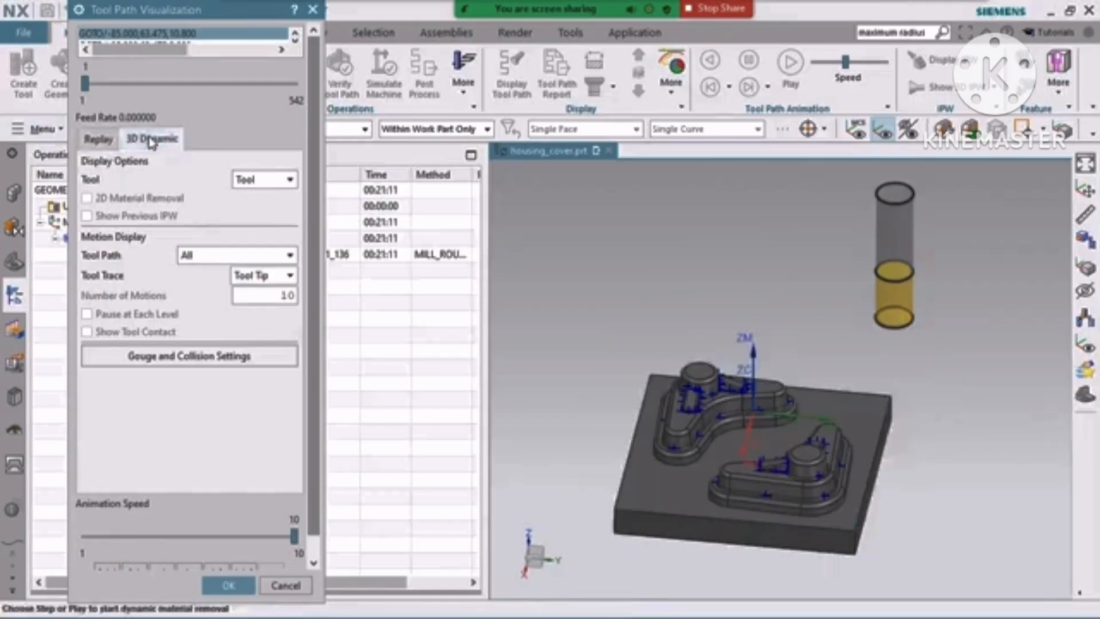
{"action": "left_click", "coordinate": [193, 539]}
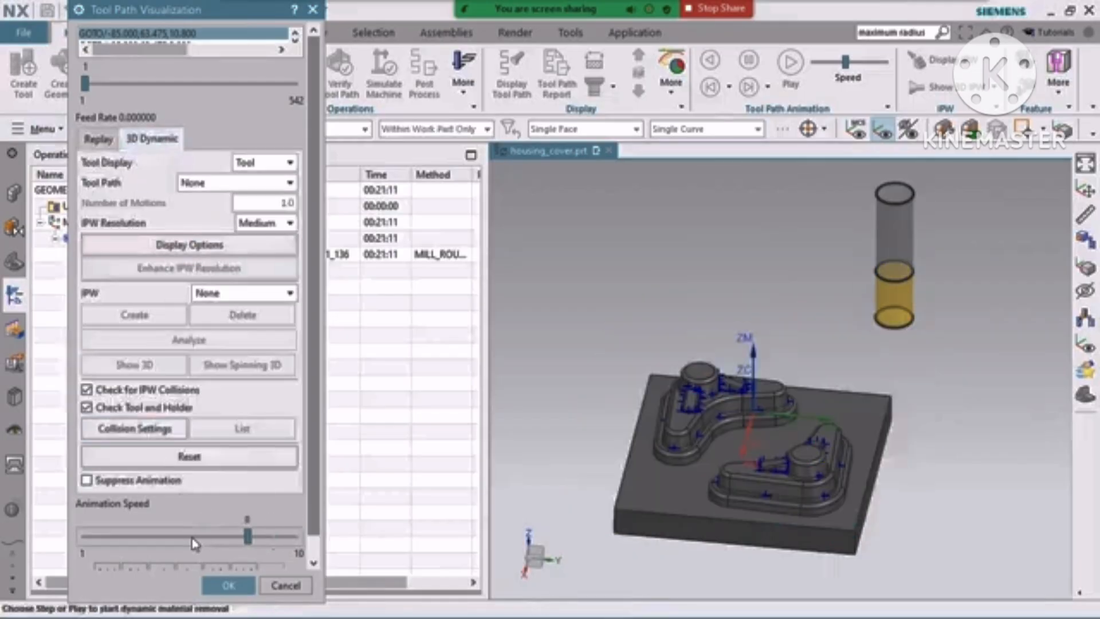
{"action": "left_click", "coordinate": [169, 536]}
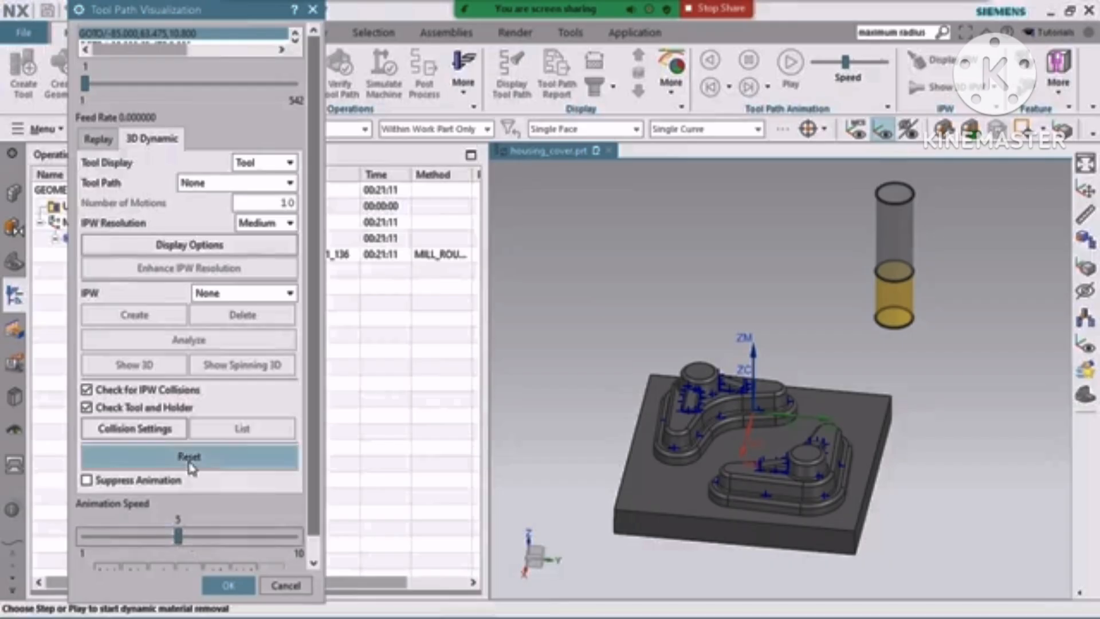
{"action": "scroll", "coordinate": [175, 537], "scroll_direction": "down", "scroll_amount": 1}
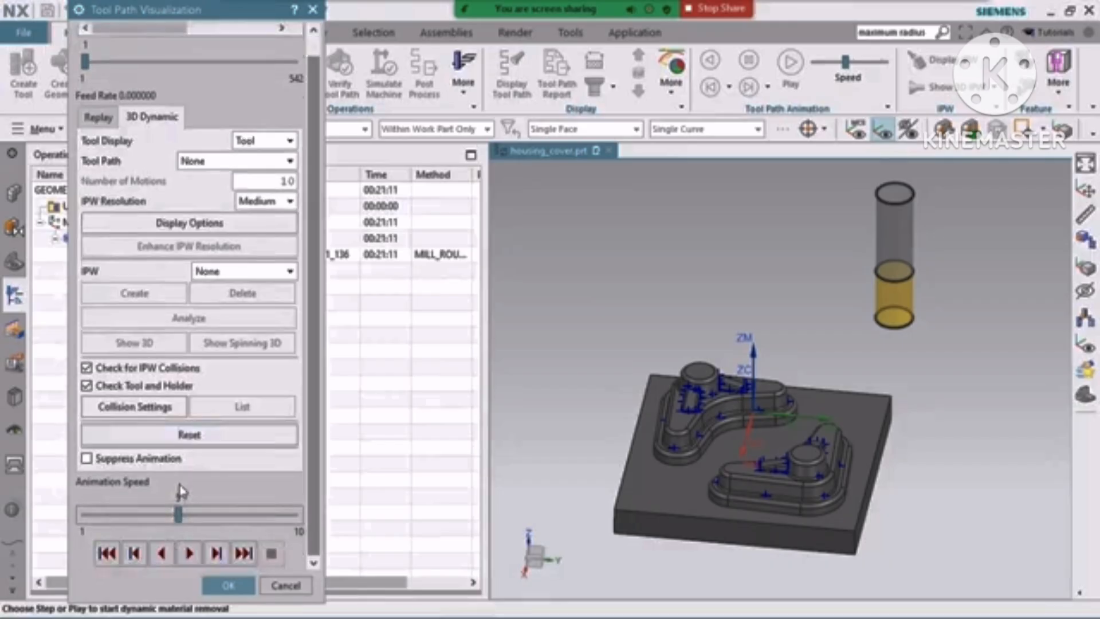
{"action": "mouse_move", "coordinate": [179, 515]}
{"action": "left_click", "coordinate": [188, 554]}
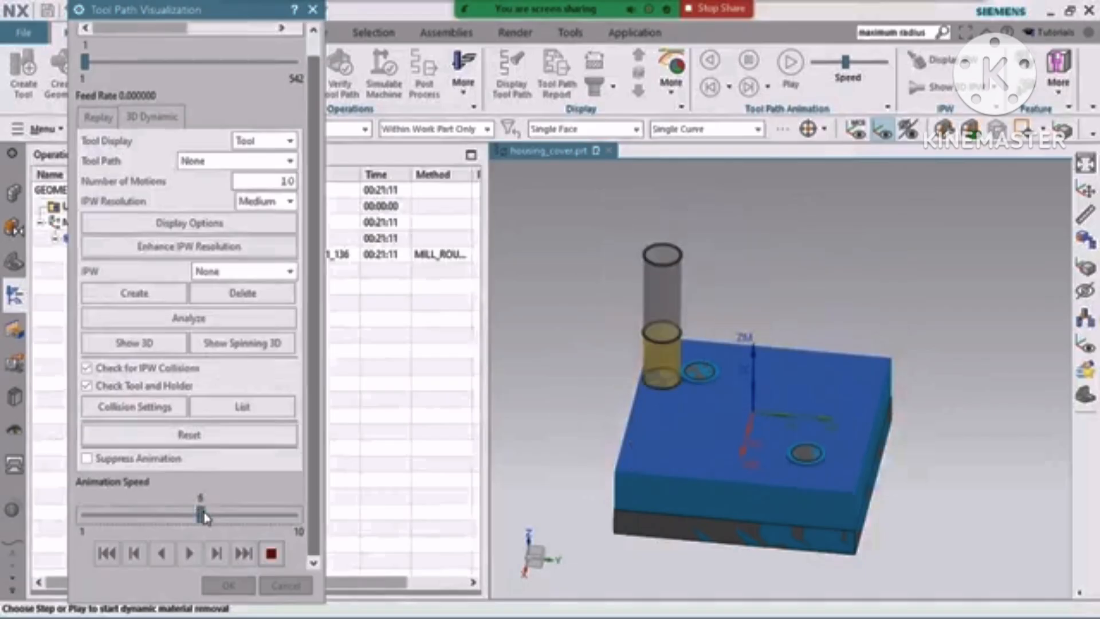
- Raise the simulation's animation speed to 8, and return to the Cavity Mill settings after playback
{"action": "left_click_drag", "start_coordinate": [201, 514], "coordinate": [224, 514]}
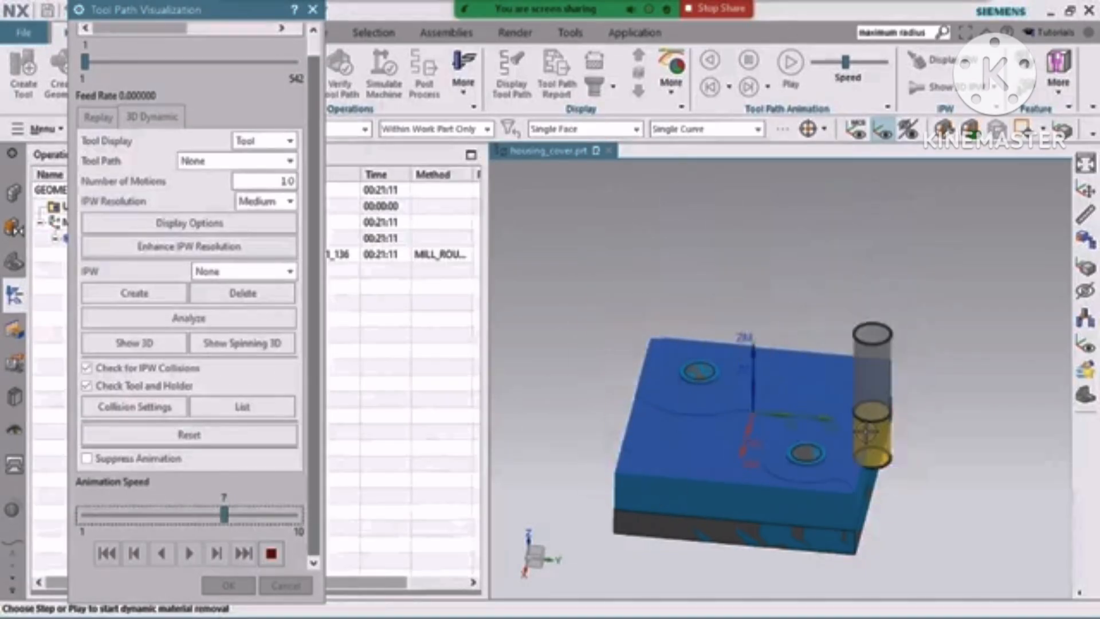
{"action": "left_click", "coordinate": [244, 519]}
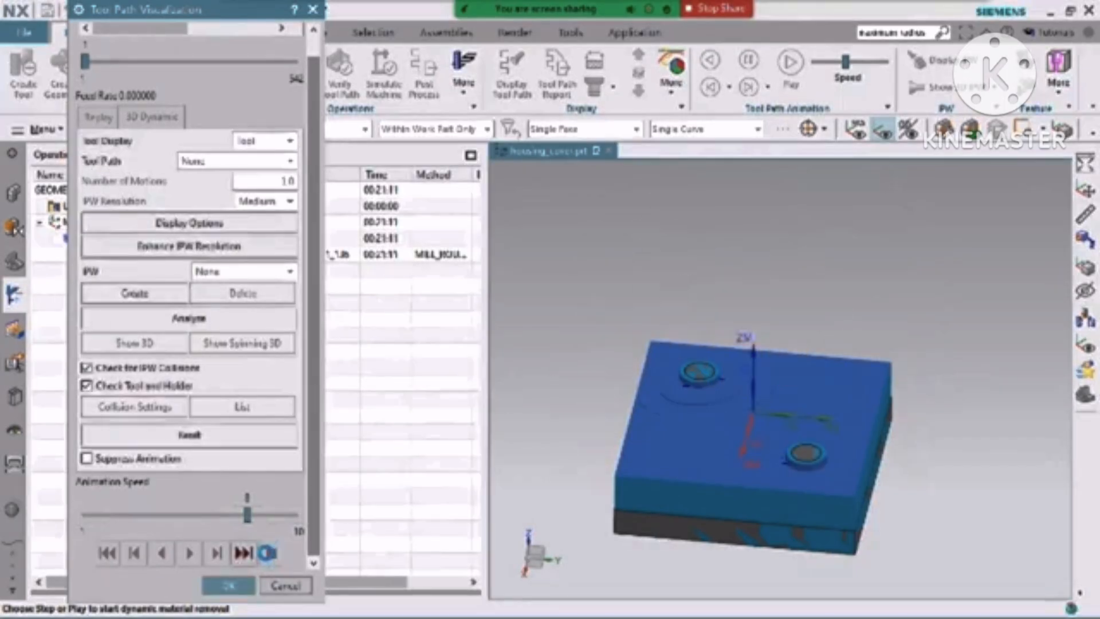
{"action": "left_click", "coordinate": [228, 585]}
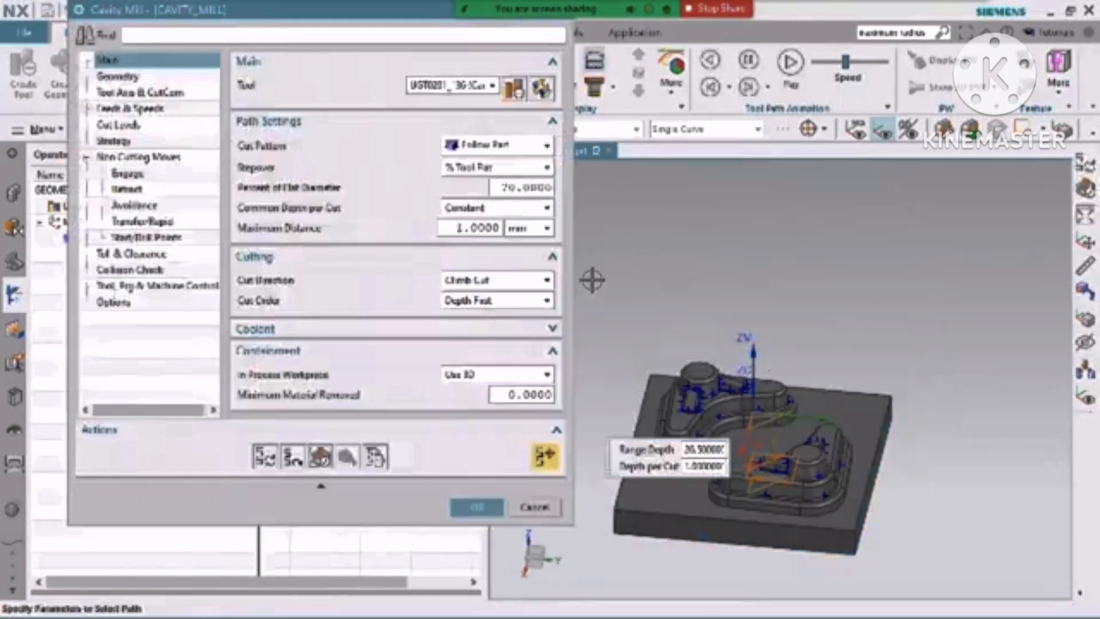
- Set the cut pattern to Follow Periphery and the maximum distance per cut to 2 mm, and generate the Cavity Mill tool path
{"action": "left_click", "coordinate": [480, 150]}
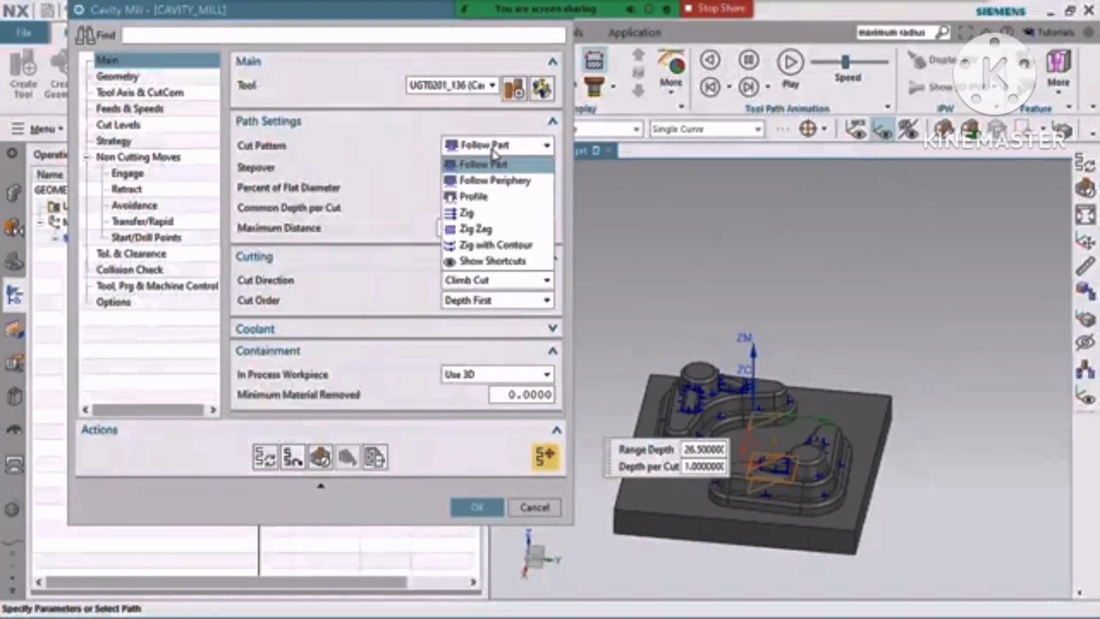
{"action": "left_click", "coordinate": [510, 182]}
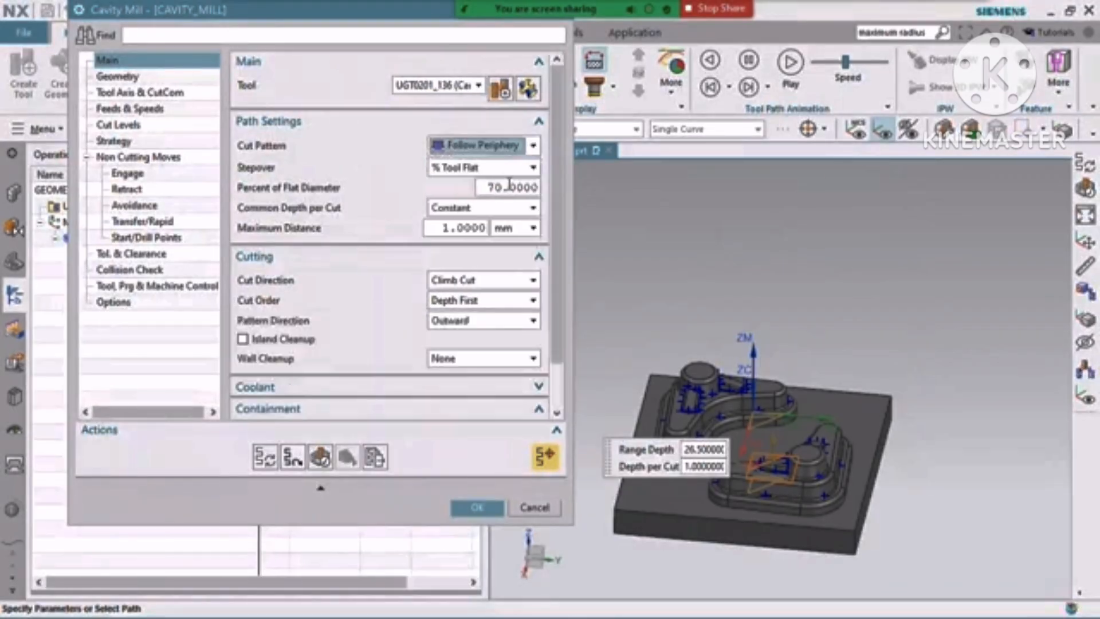
{"action": "double_click", "coordinate": [458, 227]}
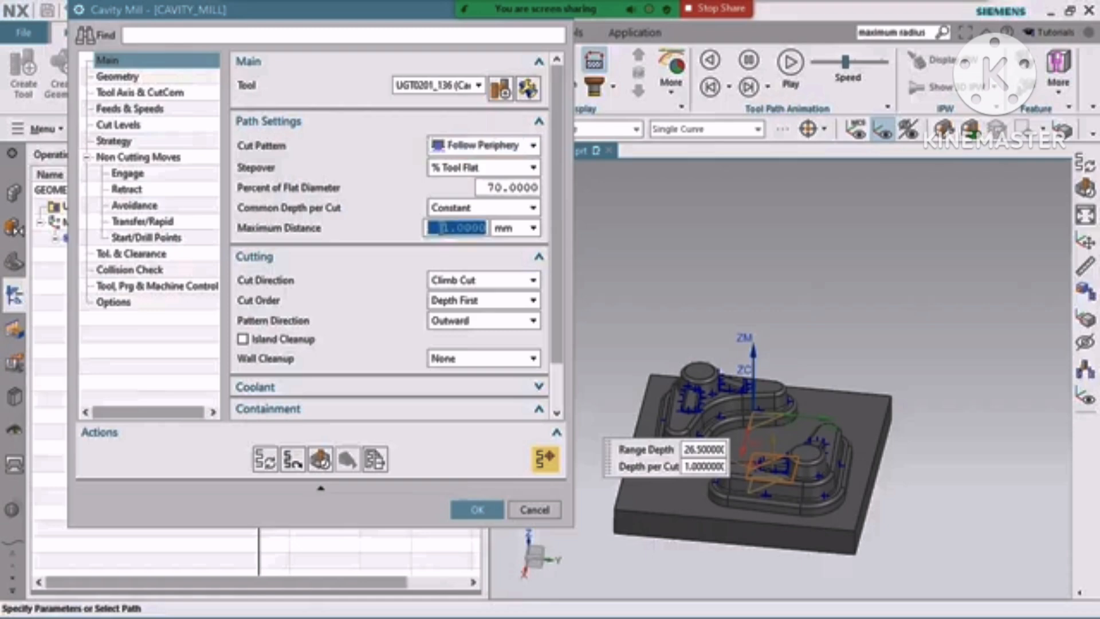
{"action": "type", "text": "2"}
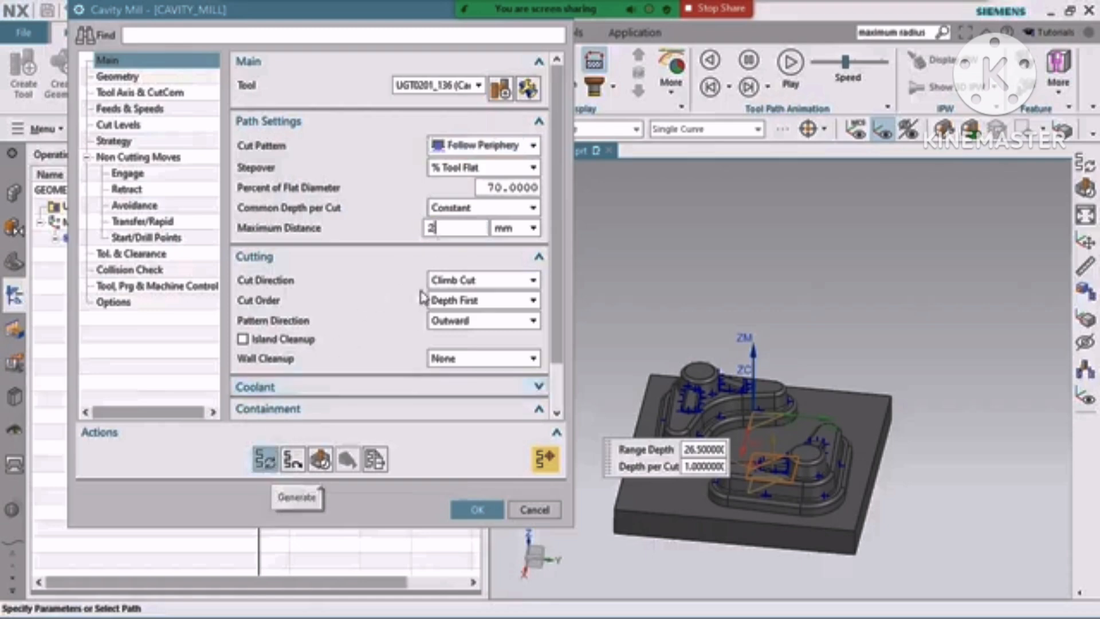
{"action": "left_click", "coordinate": [470, 151]}
{"action": "left_click", "coordinate": [481, 151]}
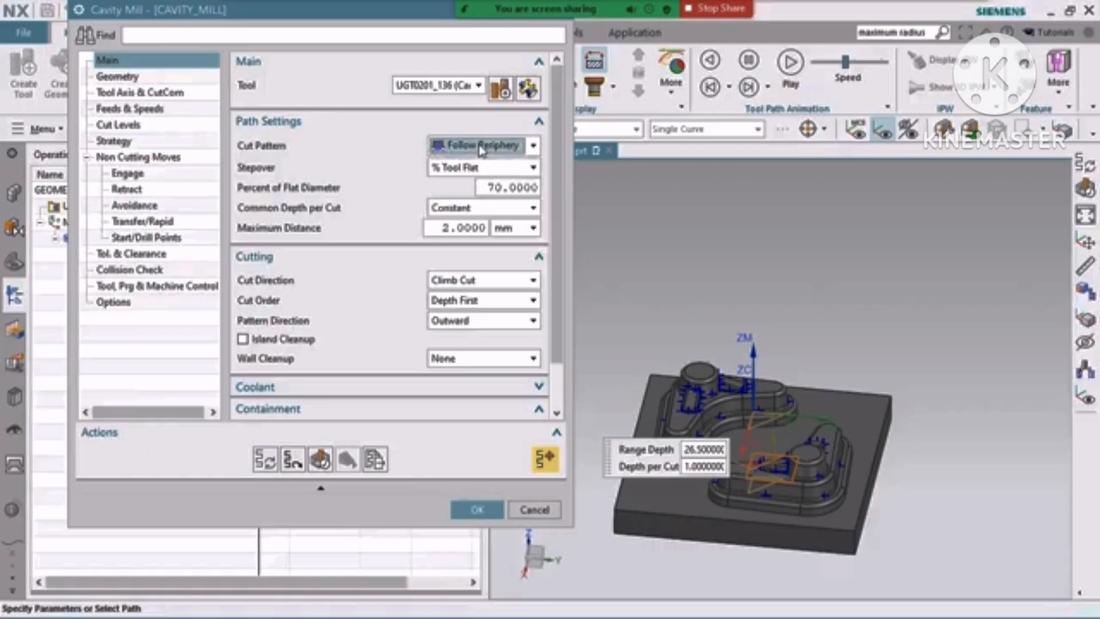
{"action": "left_click", "coordinate": [265, 459]}
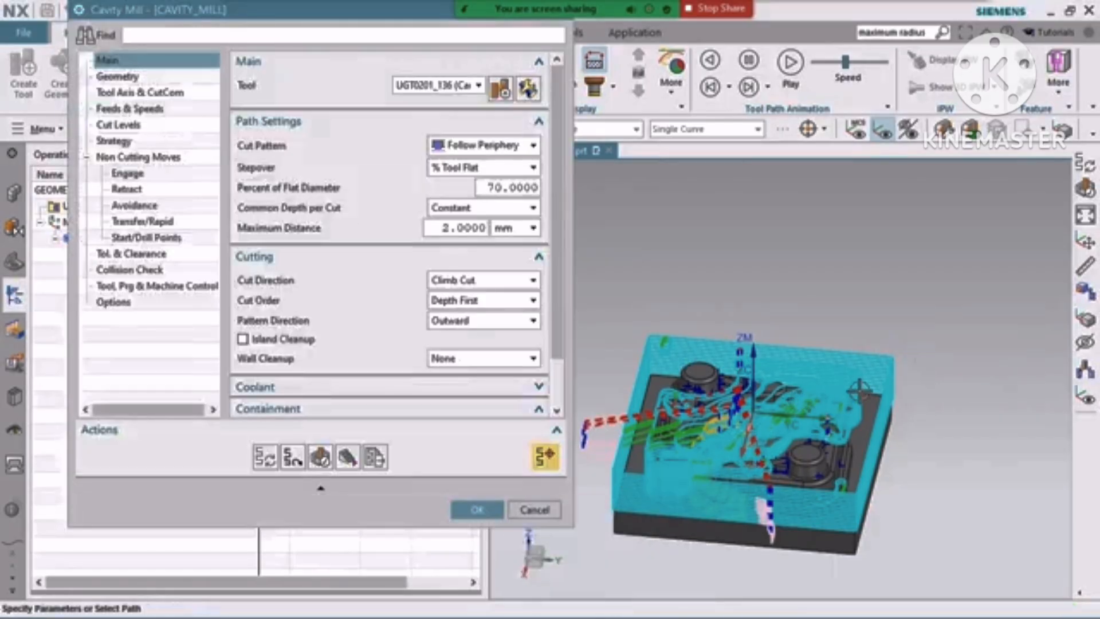
{"action": "middle_click_drag", "start_coordinate": [887, 396], "coordinate": [881, 348]}
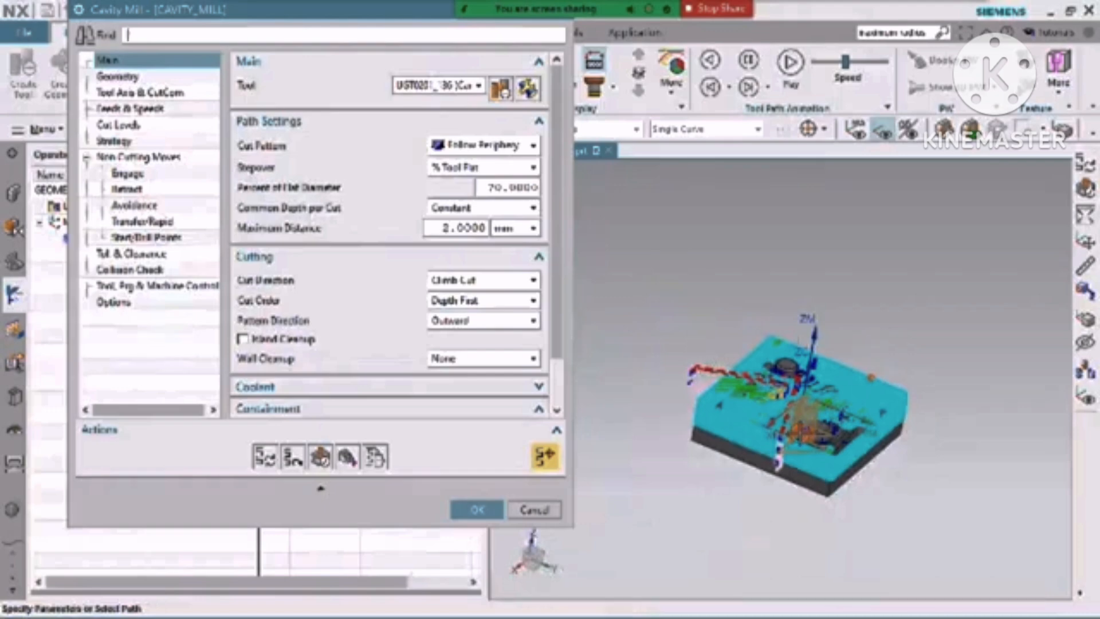
- Verify the Follow Periphery tool path in 3D Dynamic, starting at animation speed 5 and raising it to 9 during playback
{"action": "left_click", "coordinate": [279, 410]}
{"action": "left_click", "coordinate": [311, 460]}
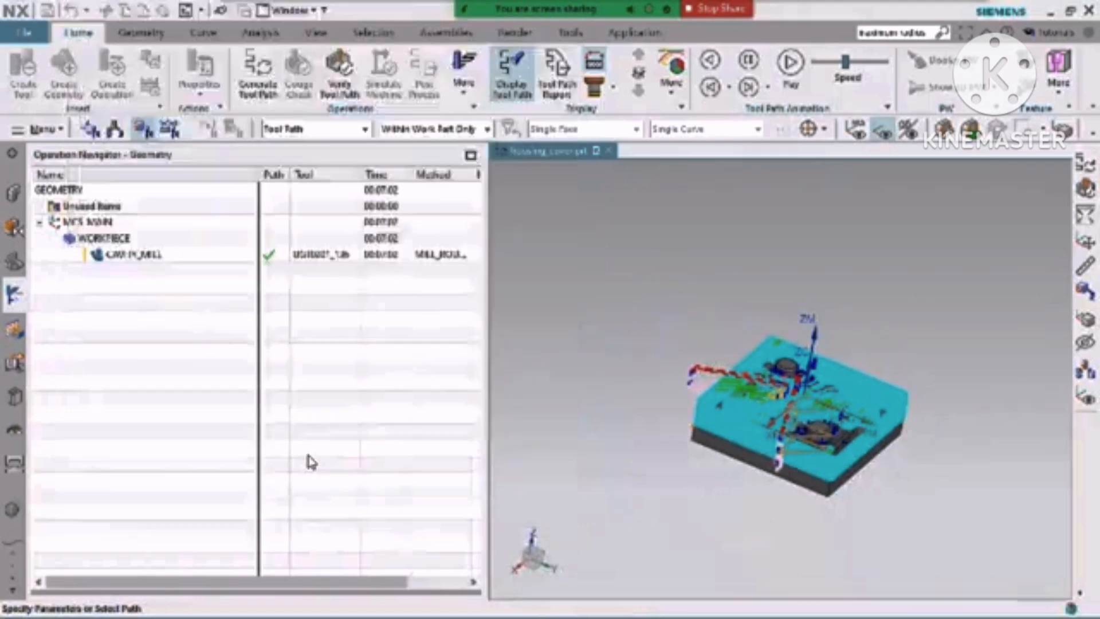
{"action": "scroll", "coordinate": [256, 350], "scroll_direction": "down", "scroll_amount": 1}
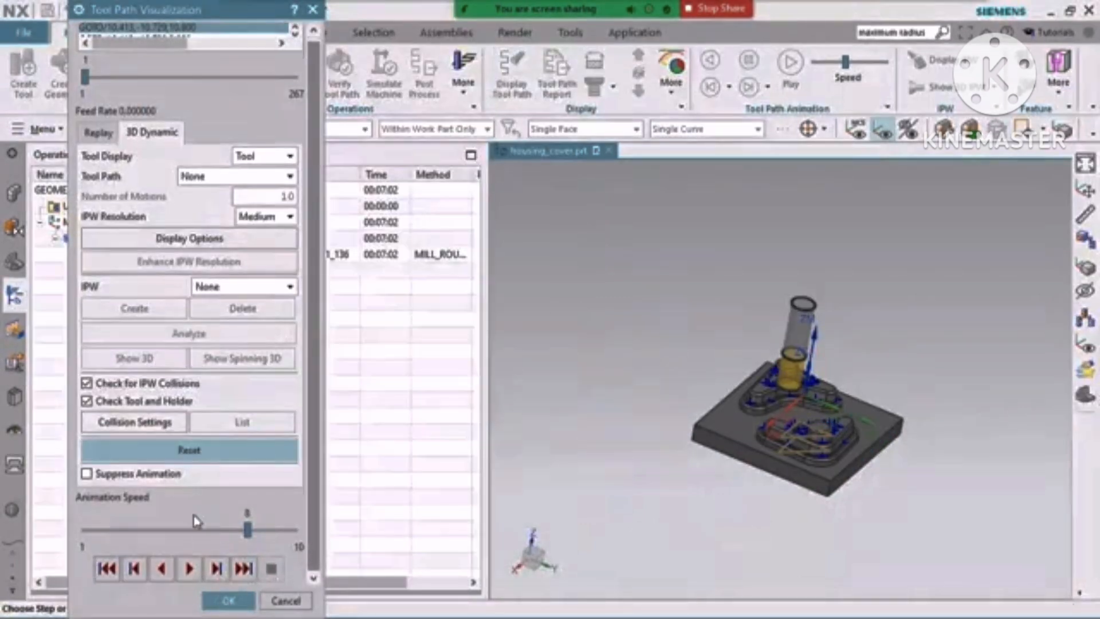
{"action": "left_click_drag", "start_coordinate": [247, 530], "coordinate": [172, 533]}
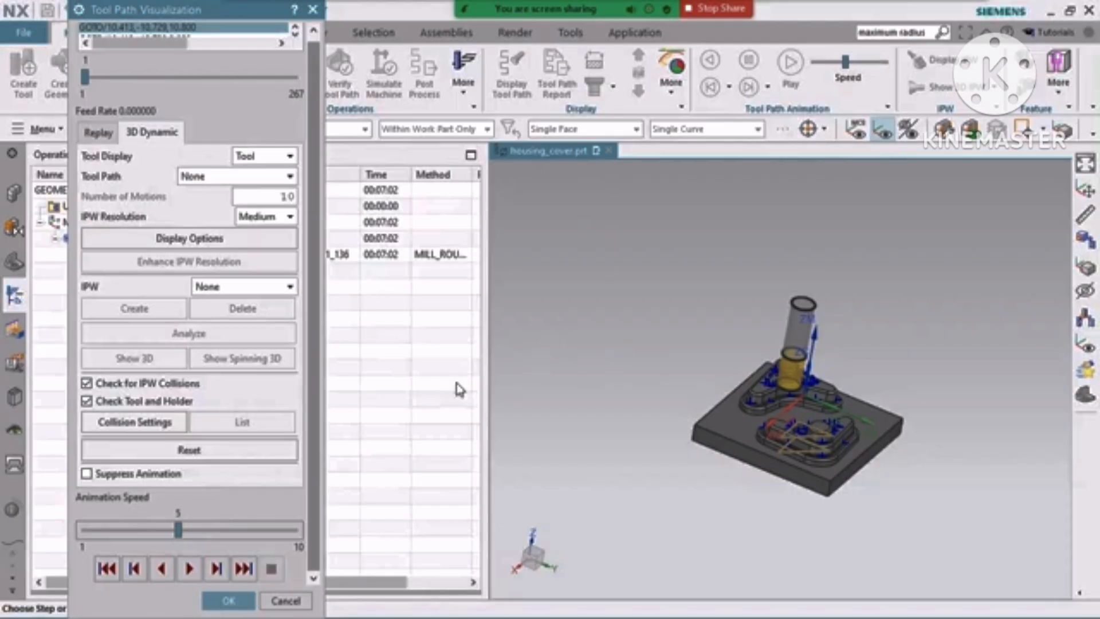
{"action": "left_click", "coordinate": [190, 568]}
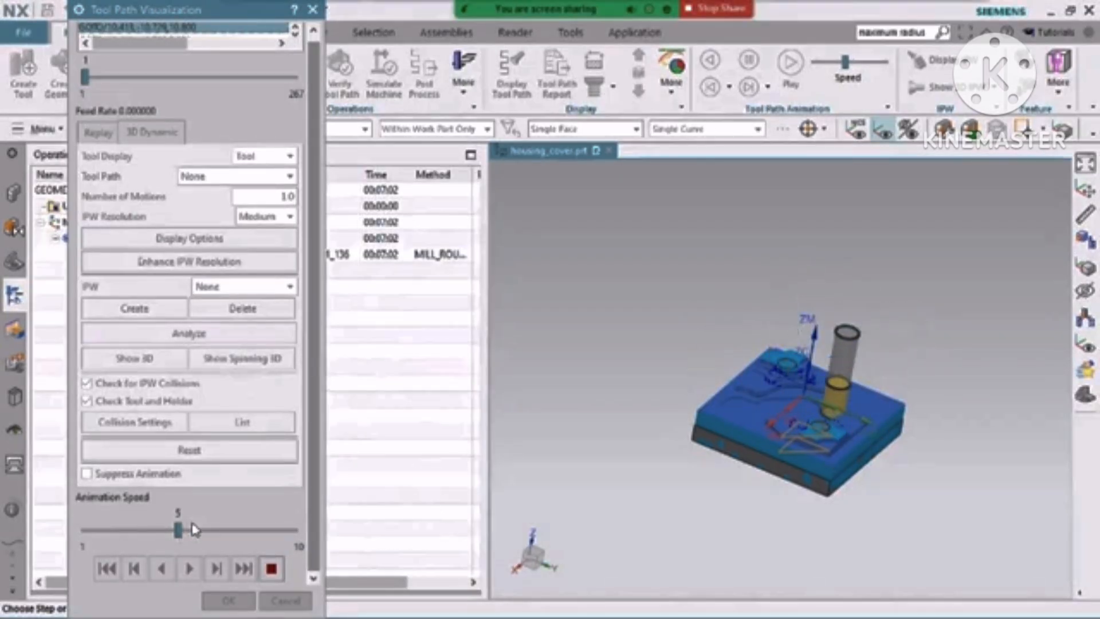
{"action": "left_click", "coordinate": [233, 530]}
{"action": "left_click", "coordinate": [233, 530]}
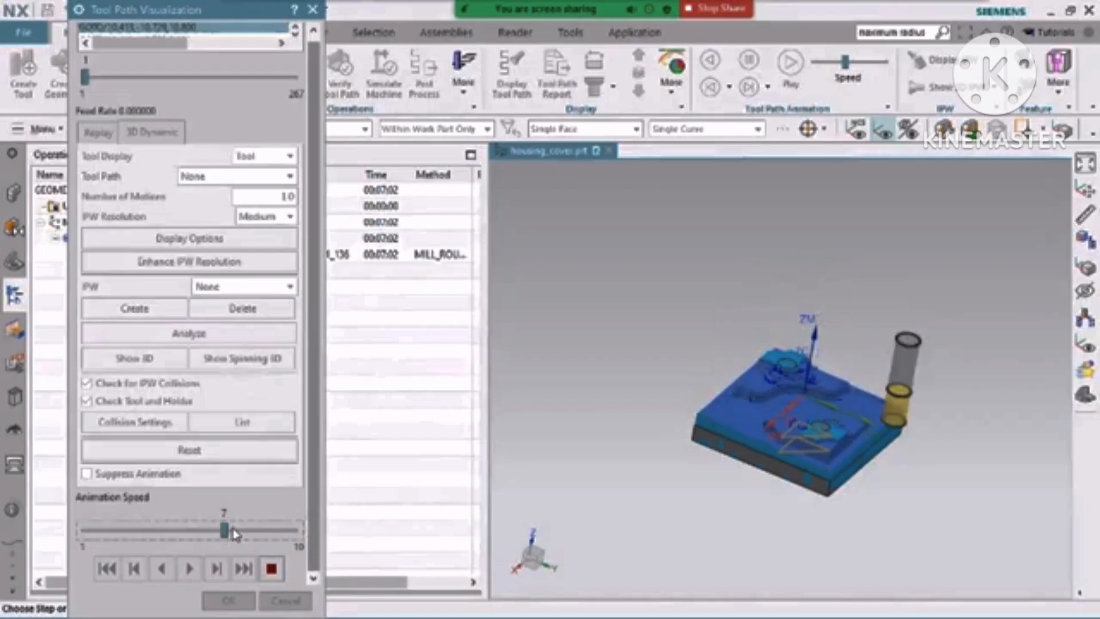
{"action": "left_click", "coordinate": [258, 531]}
{"action": "left_click", "coordinate": [271, 533]}
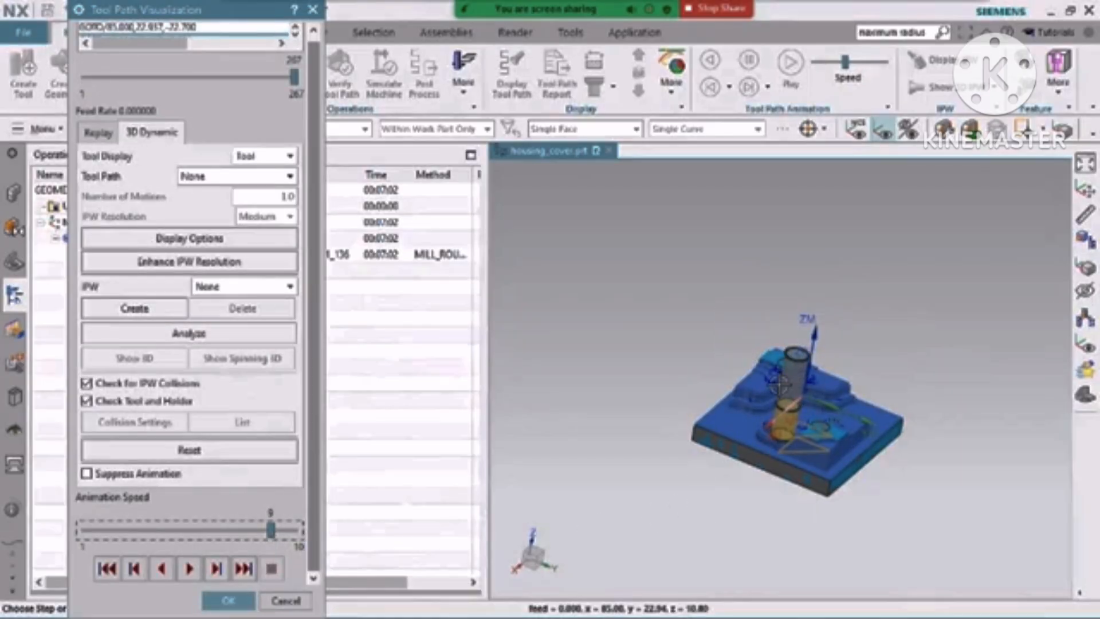
- Examine the simulated workpiece for stepped walls and leftover material around both bosses
{"action": "scroll", "coordinate": [779, 383], "scroll_direction": "up", "scroll_amount": 6}
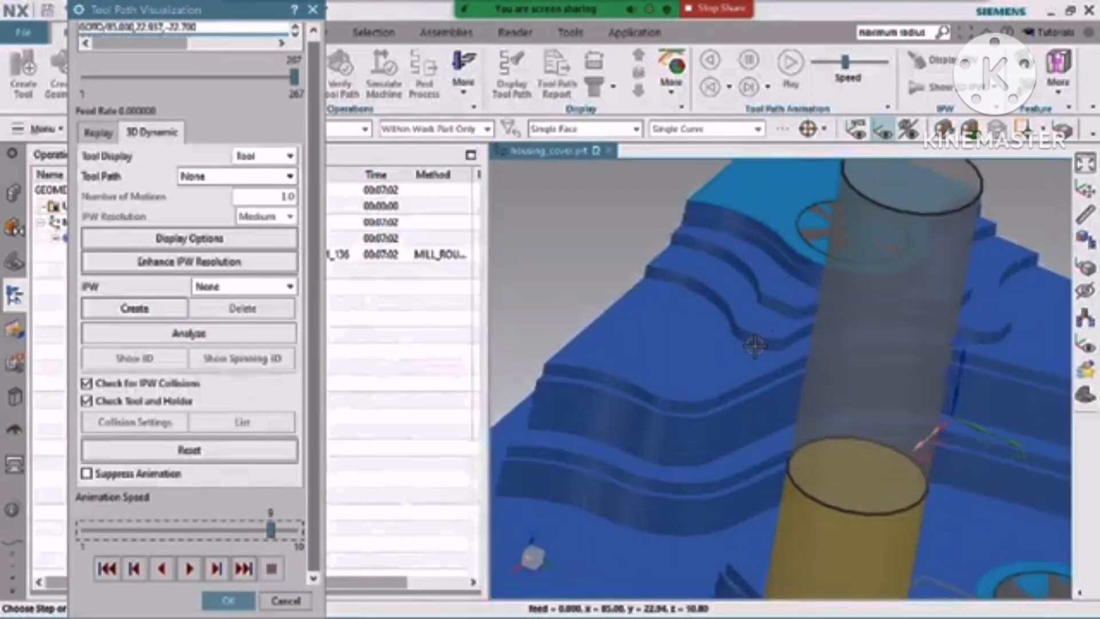
{"action": "scroll", "coordinate": [745, 301], "scroll_direction": "down", "scroll_amount": 6}
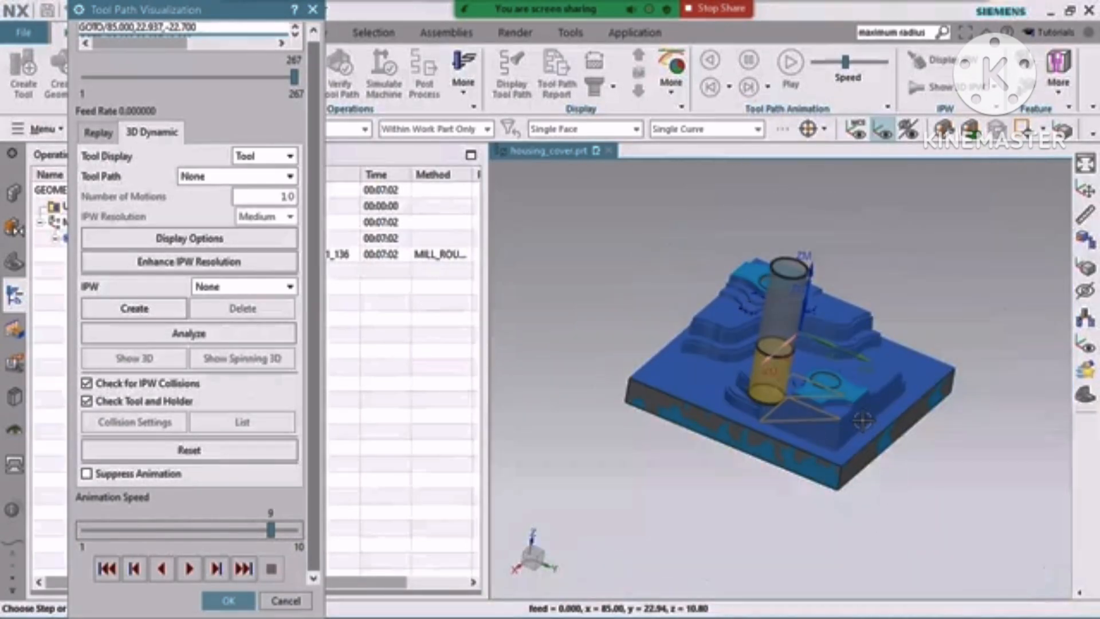
{"action": "scroll", "coordinate": [862, 421], "scroll_direction": "down", "scroll_amount": 2}
{"action": "scroll", "coordinate": [837, 414], "scroll_direction": "up", "scroll_amount": 6}
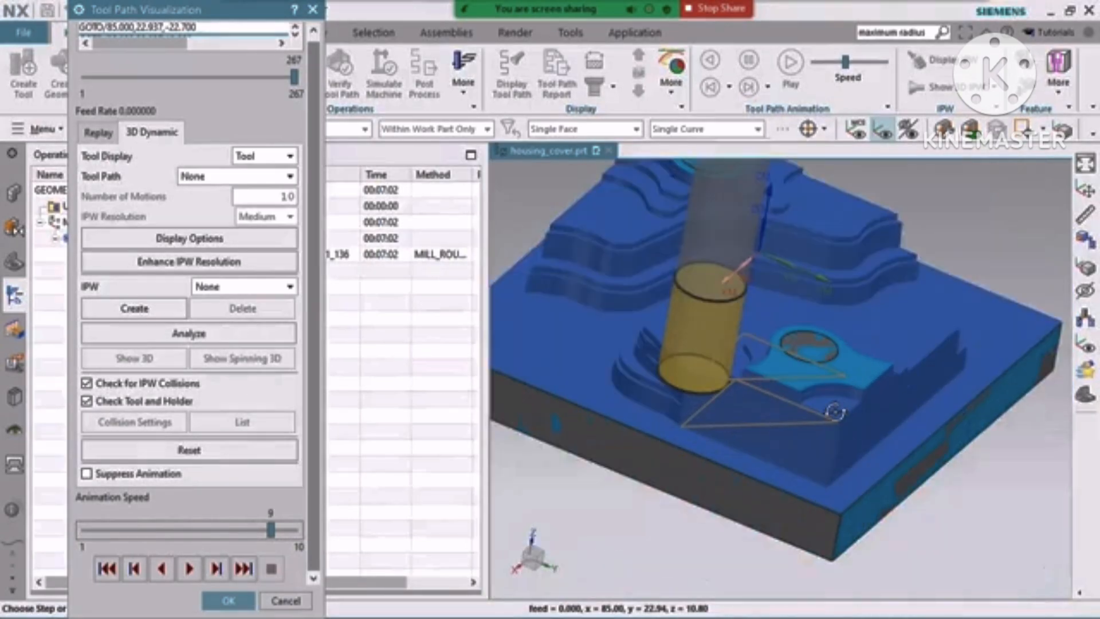
{"action": "middle_click_drag", "start_coordinate": [835, 412], "coordinate": [946, 350]}
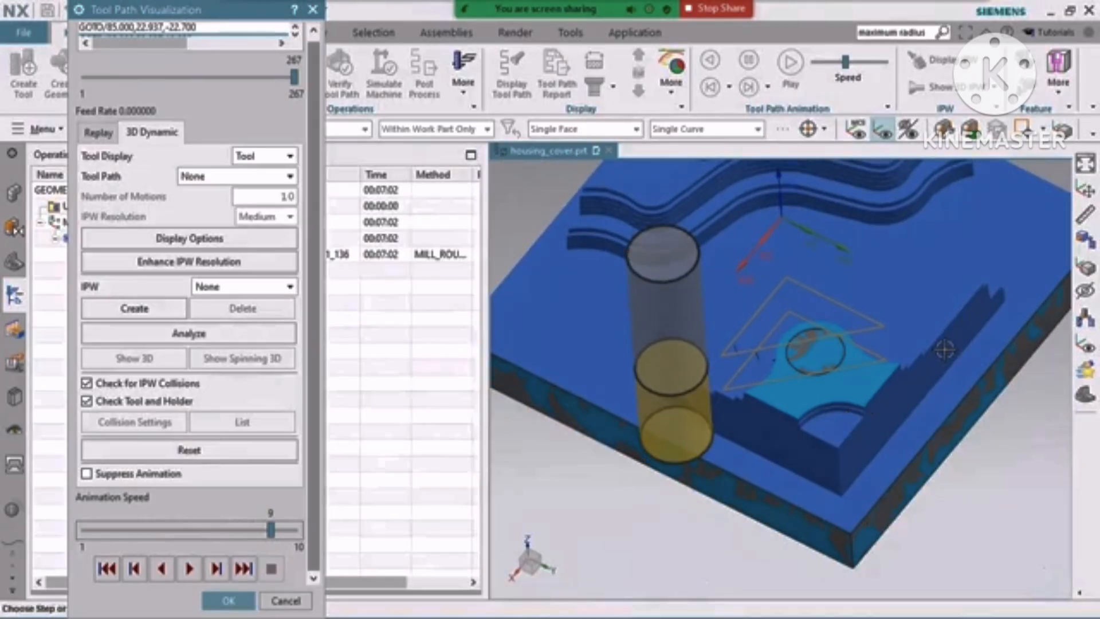
{"action": "middle_click_drag", "start_coordinate": [841, 408], "coordinate": [789, 452]}
{"action": "scroll", "coordinate": [790, 452], "scroll_direction": "down", "scroll_amount": 4}
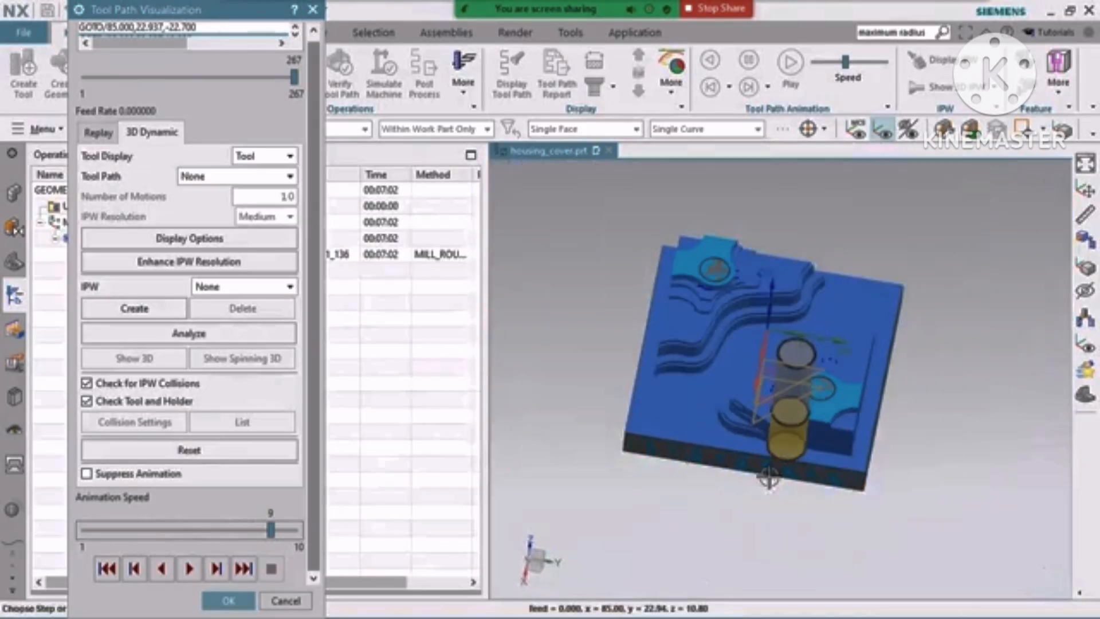
{"action": "scroll", "coordinate": [824, 339], "scroll_direction": "up", "scroll_amount": 3}
{"action": "middle_click_drag", "start_coordinate": [814, 388], "coordinate": [636, 481]}
{"action": "scroll", "coordinate": [636, 481], "scroll_direction": "down", "scroll_amount": 3}
- Close the visualization, accept the Cavity Mill operation, and check its cutting and non-cutting time breakdown
{"action": "left_click", "coordinate": [228, 597]}
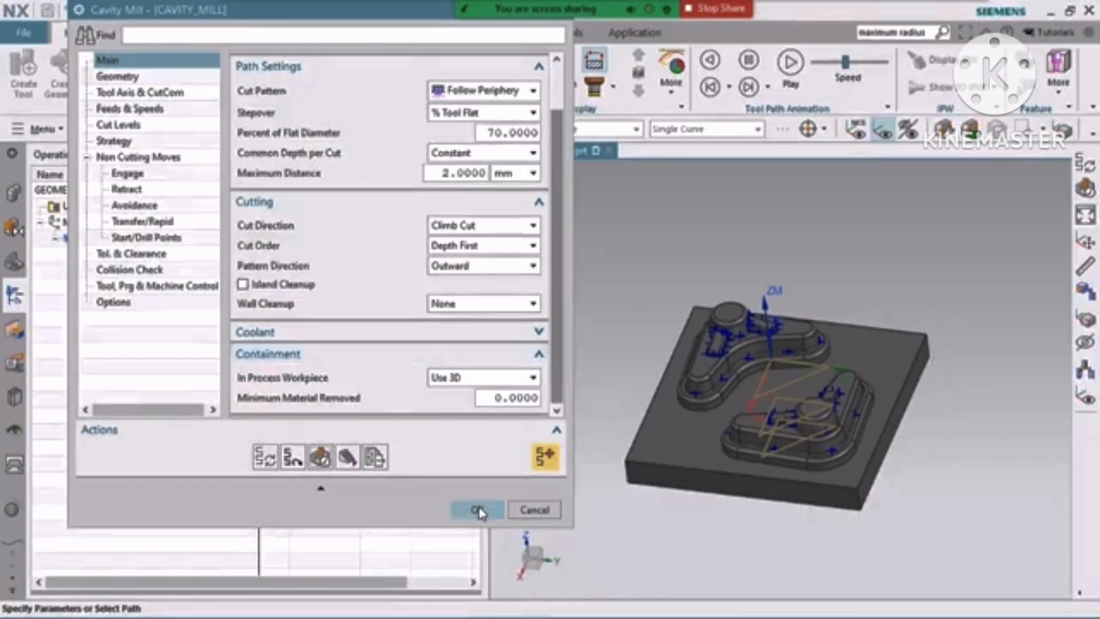
{"action": "left_click", "coordinate": [479, 511]}
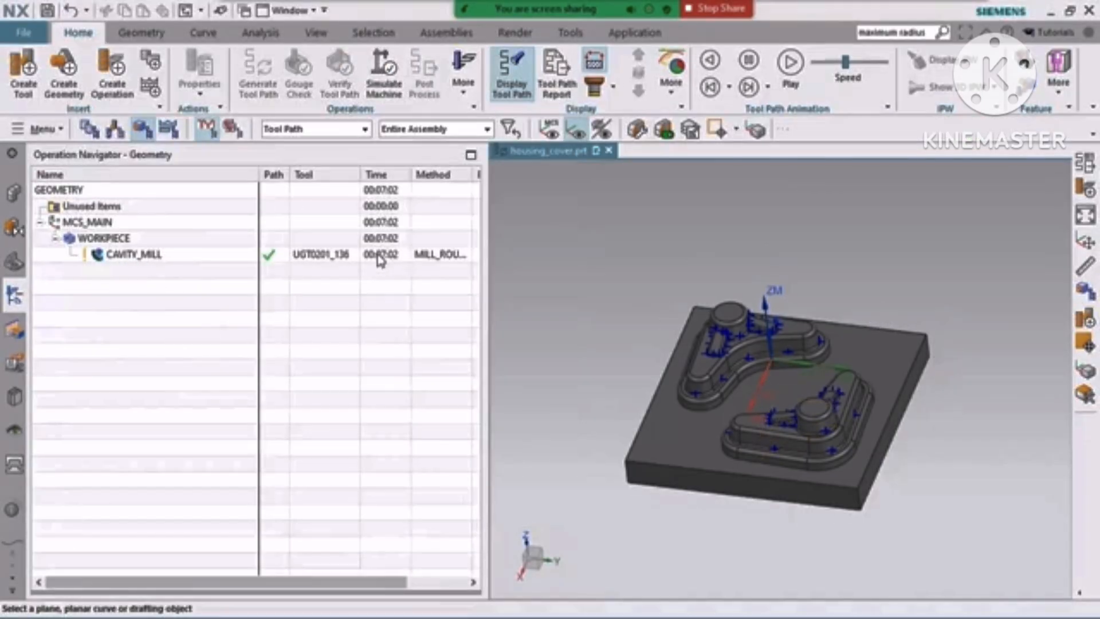
{"action": "mouse_move", "coordinate": [377, 259]}
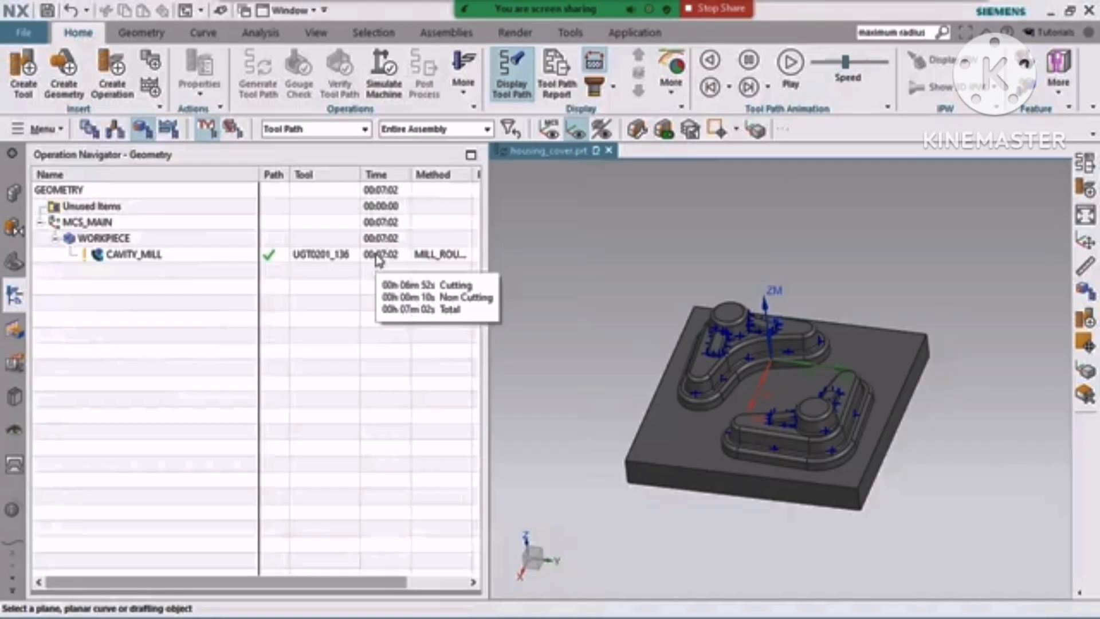
- Create an Adaptive Milling operation of type mill_contour with tool UGT0201_136, geometry WORKPIECE and method MILL_ROUGH
{"action": "left_click", "coordinate": [113, 77]}
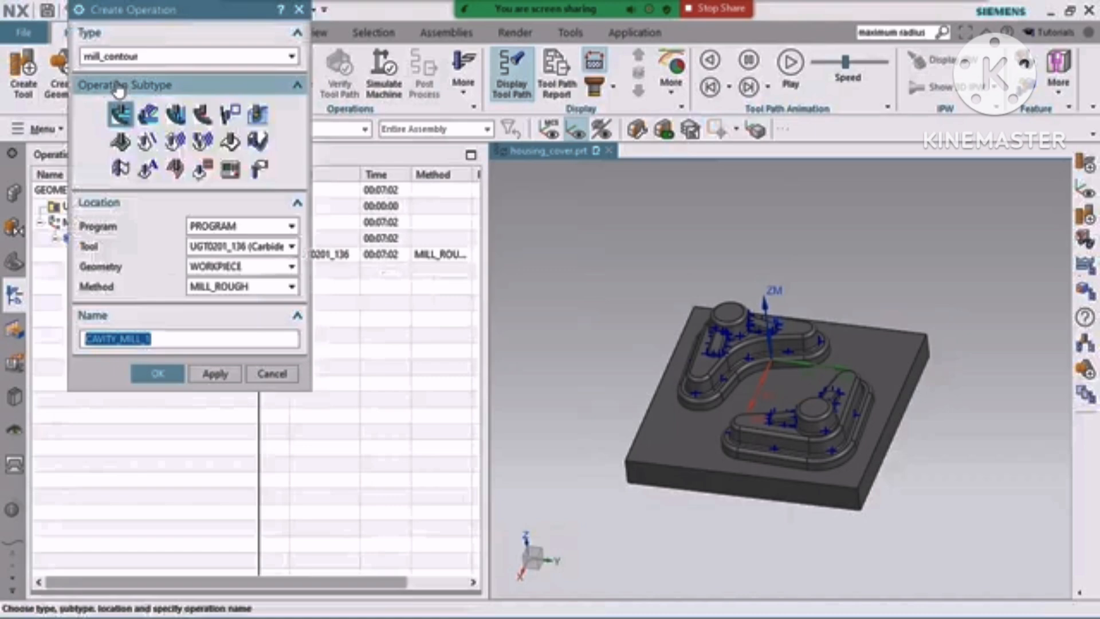
{"action": "mouse_move", "coordinate": [149, 119]}
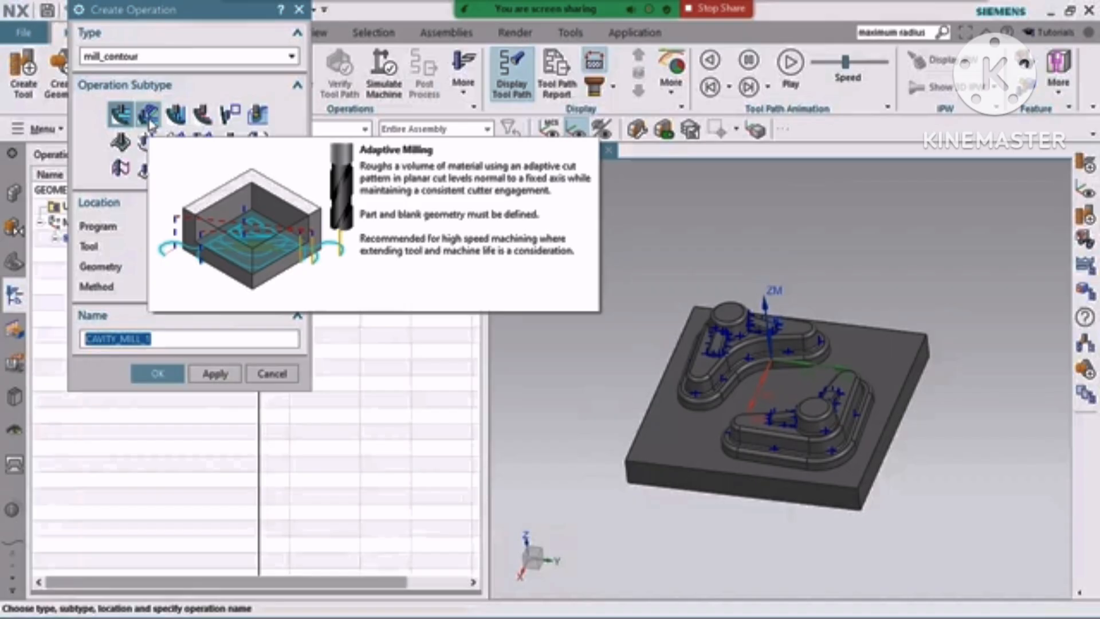
{"action": "left_click", "coordinate": [149, 118]}
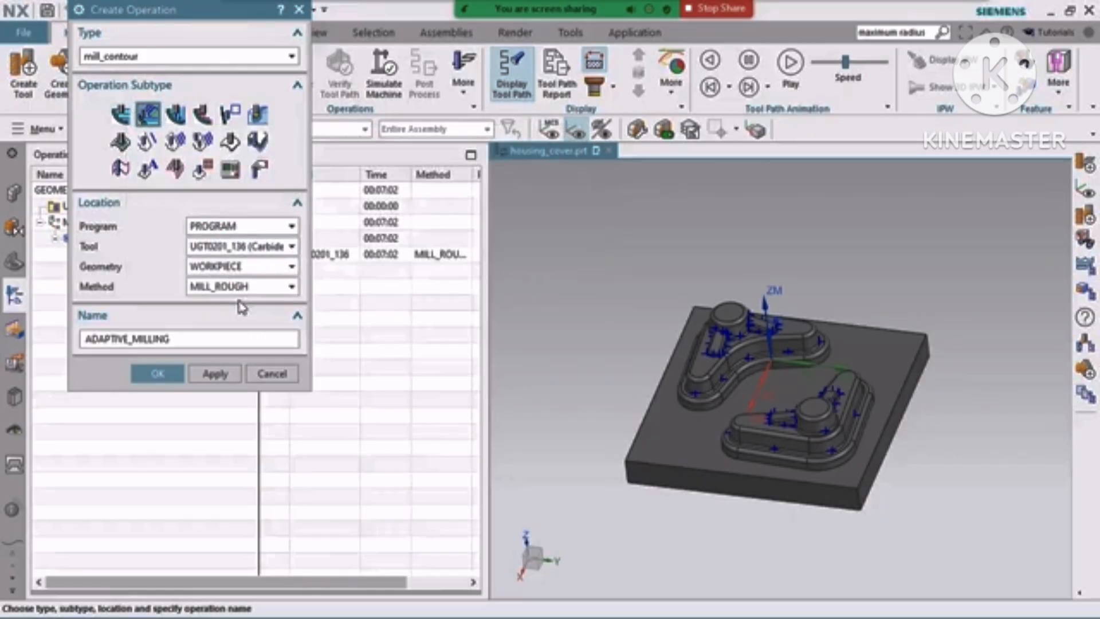
{"action": "left_click", "coordinate": [157, 375]}
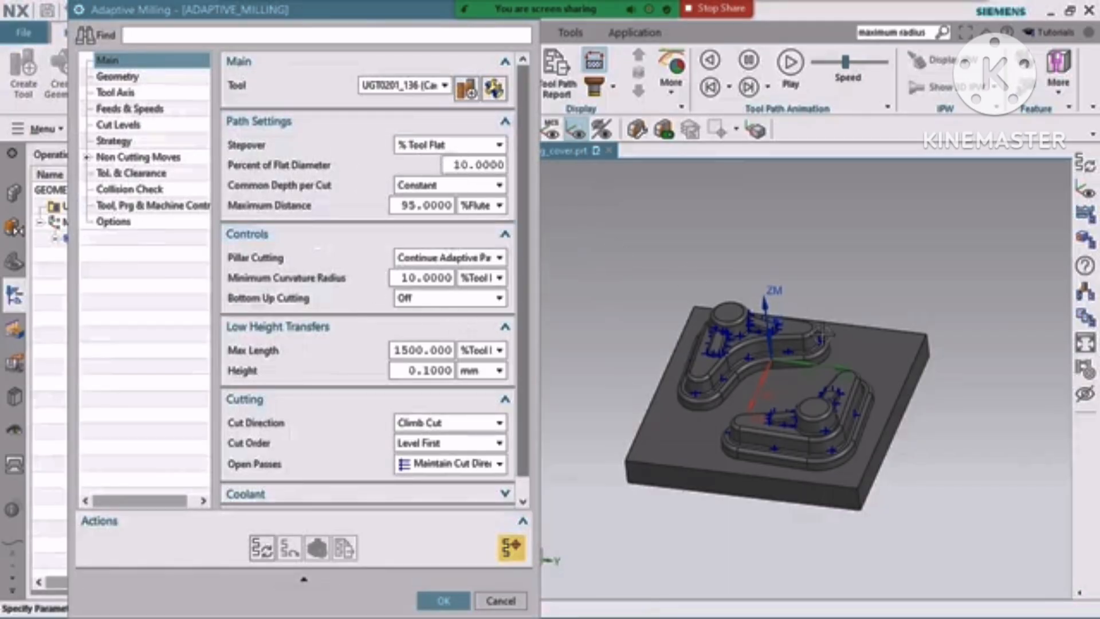
- Try to edit the tool assigned to the Adaptive Milling operation, and accept the operation
{"action": "middle_click_drag", "start_coordinate": [868, 400], "coordinate": [826, 353]}
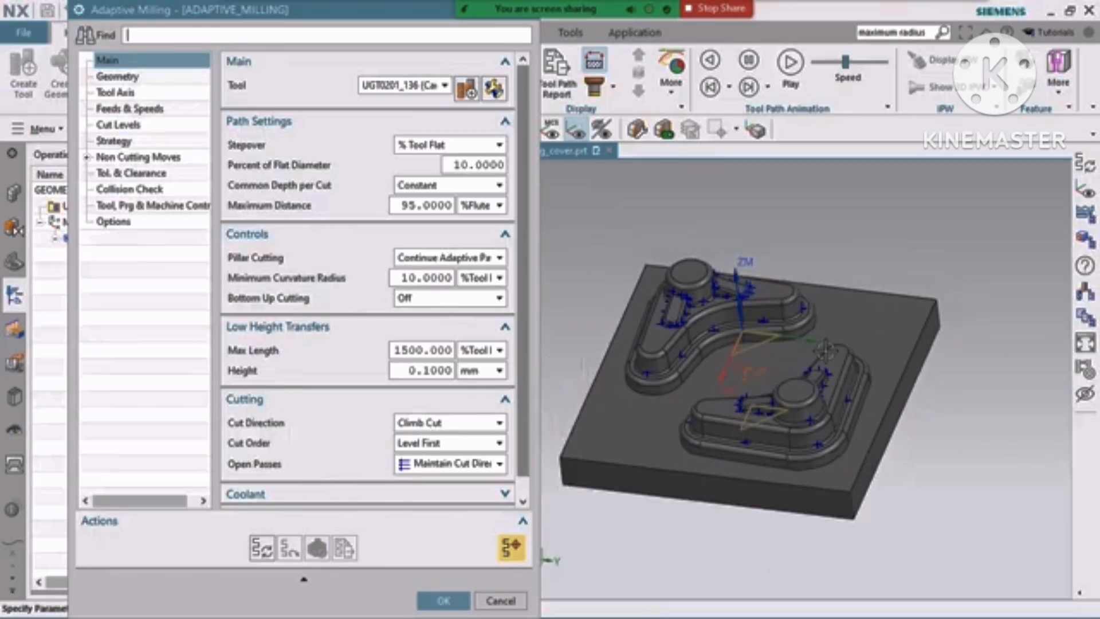
{"action": "left_click", "coordinate": [494, 88]}
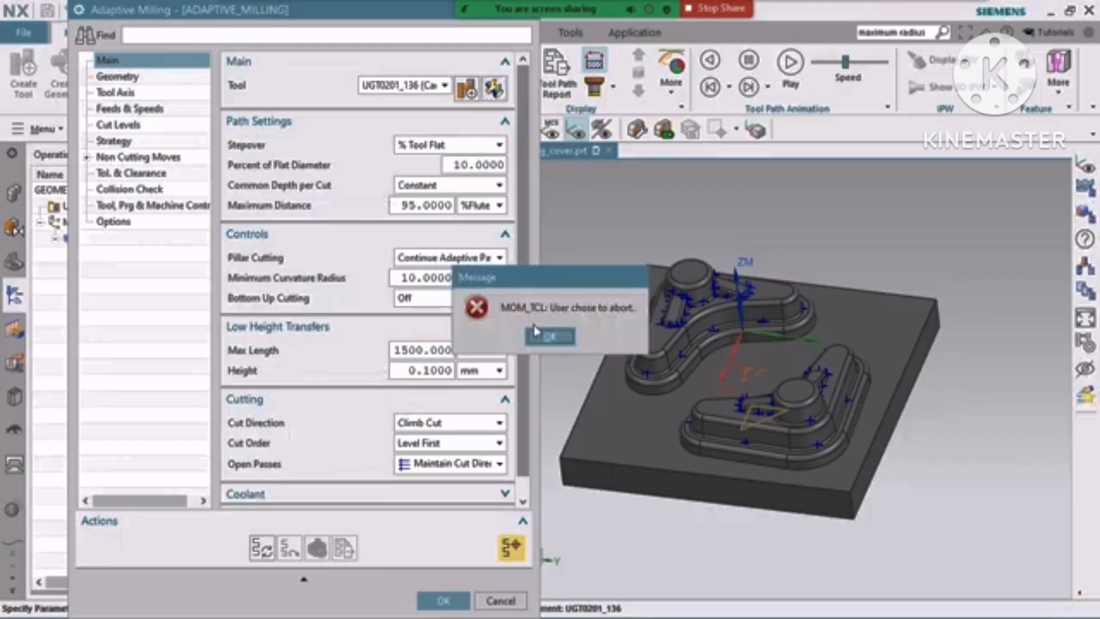
{"action": "left_click", "coordinate": [537, 332]}
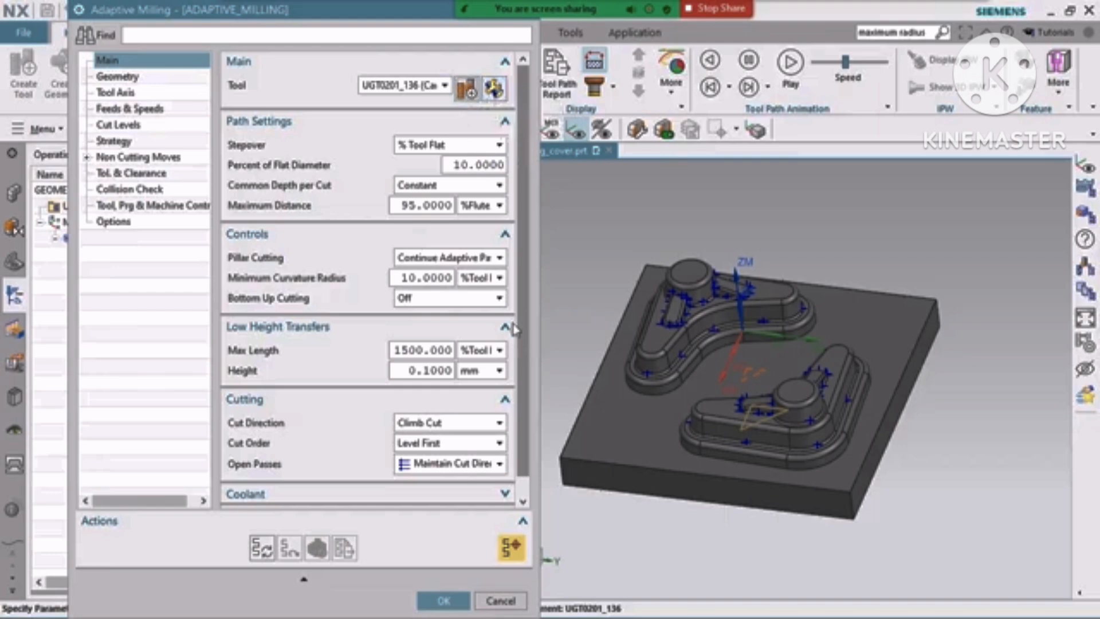
{"action": "left_click", "coordinate": [439, 84]}
{"action": "left_click", "coordinate": [473, 95]}
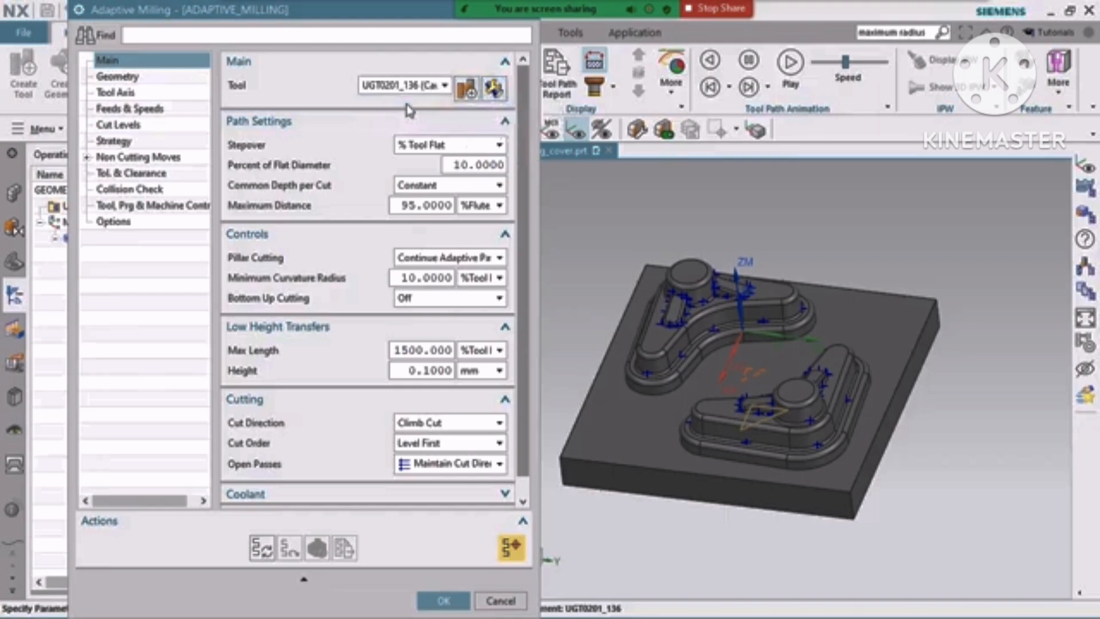
{"action": "left_click", "coordinate": [473, 94]}
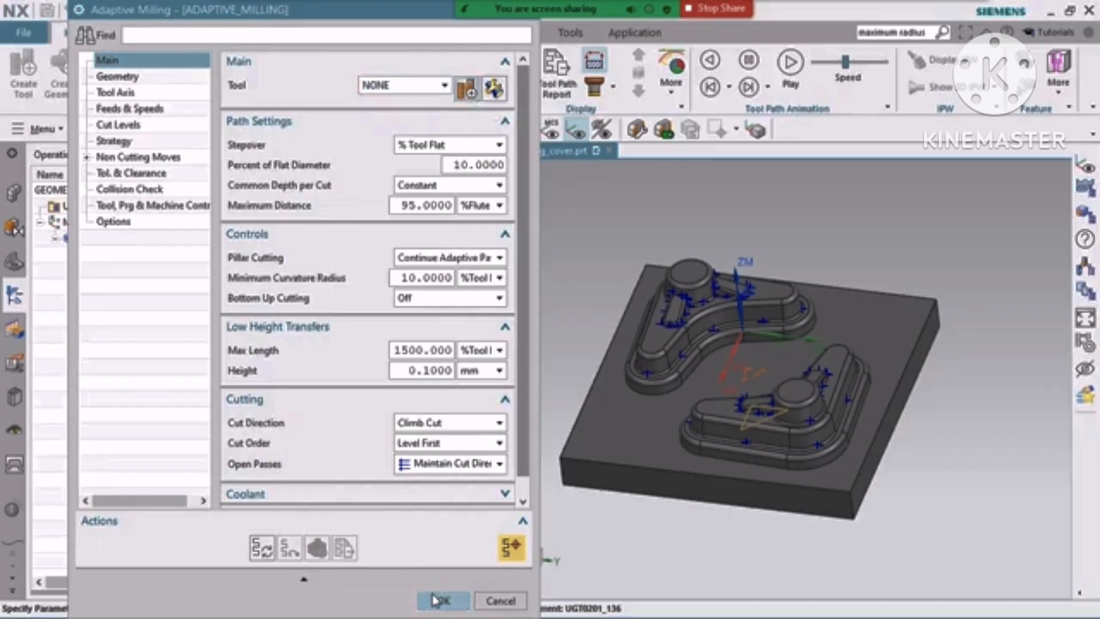
{"action": "left_click", "coordinate": [436, 600]}
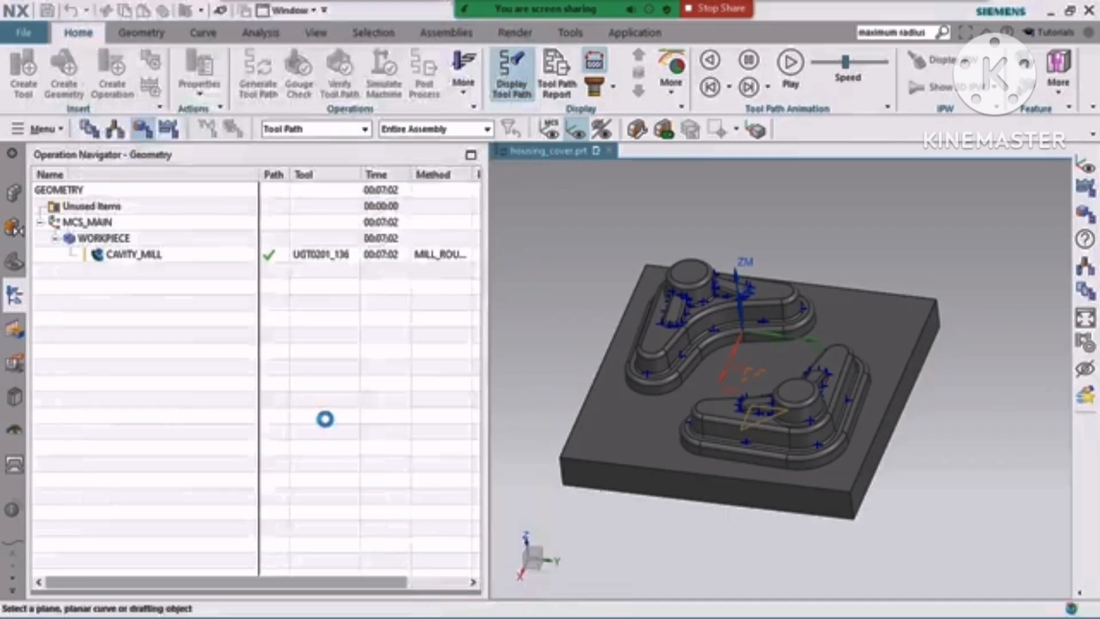
- Try to create a mill_contour tool named MILL under GENERIC_MACHINE
{"action": "left_click", "coordinate": [22, 85]}
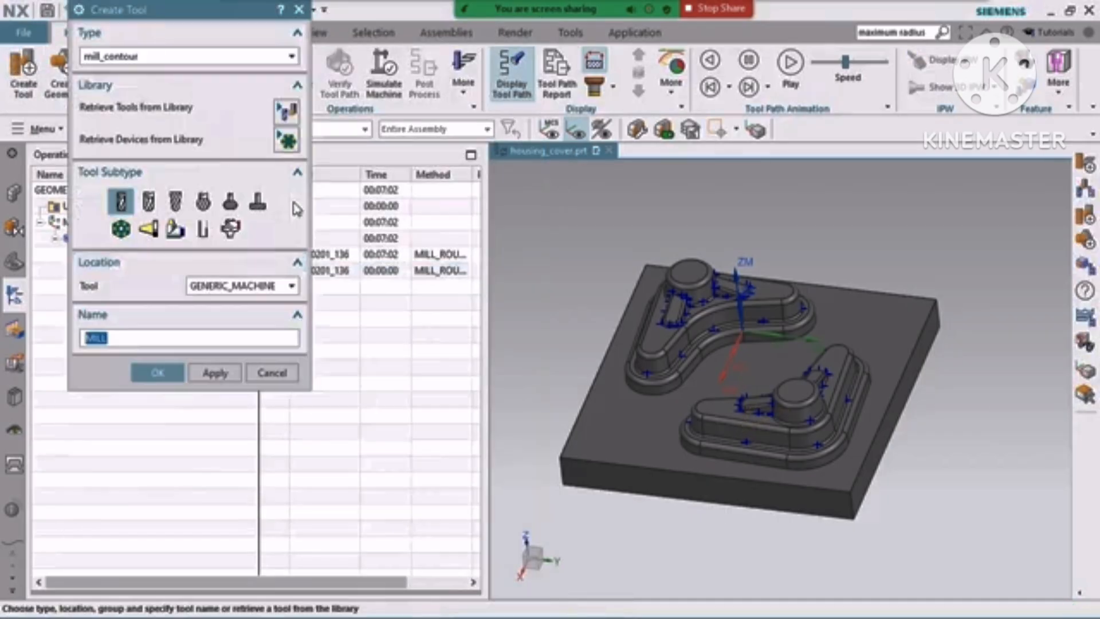
{"action": "left_click", "coordinate": [158, 373]}
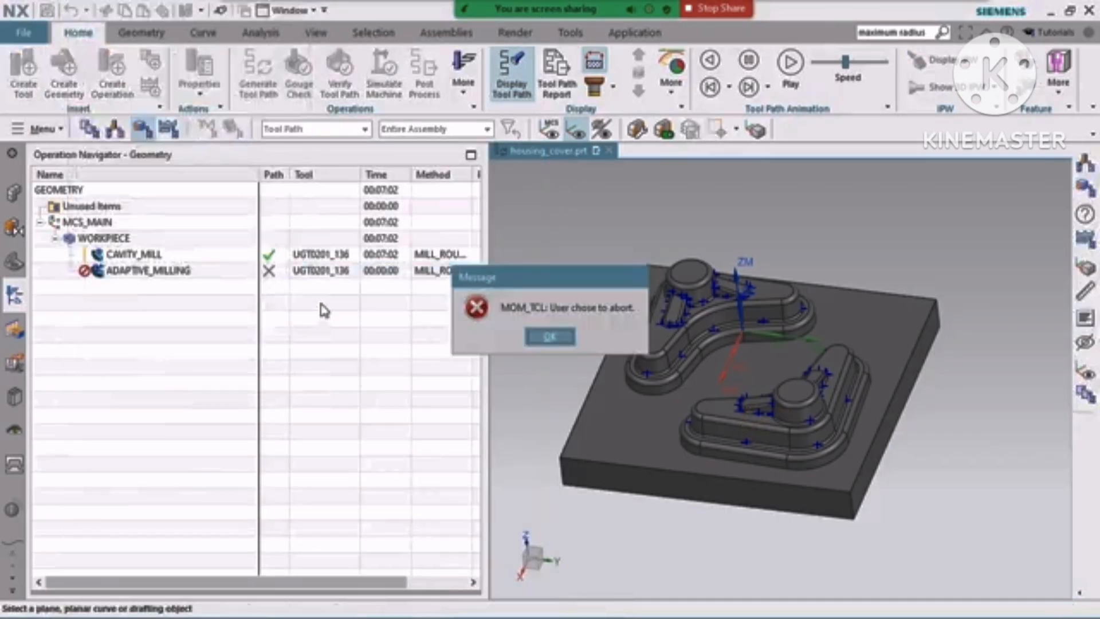
{"action": "left_click", "coordinate": [549, 337]}
- Reopen the Adaptive Milling operation, review its Maximum Distance unit options and flat diameter percentage, and close it
{"action": "left_click", "coordinate": [146, 269]}
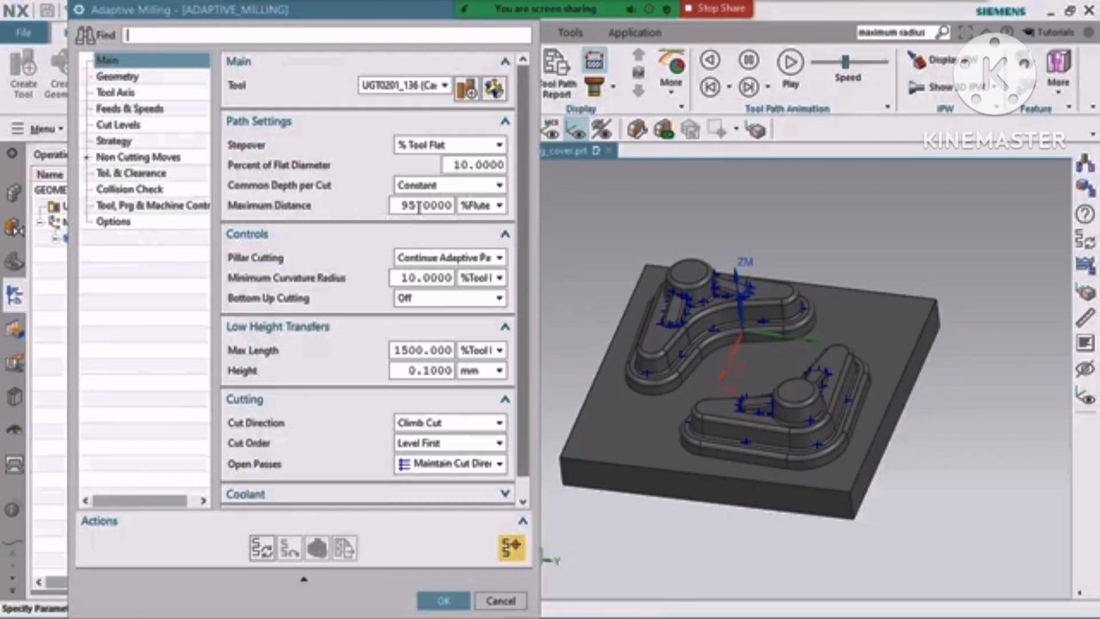
{"action": "left_click", "coordinate": [487, 207]}
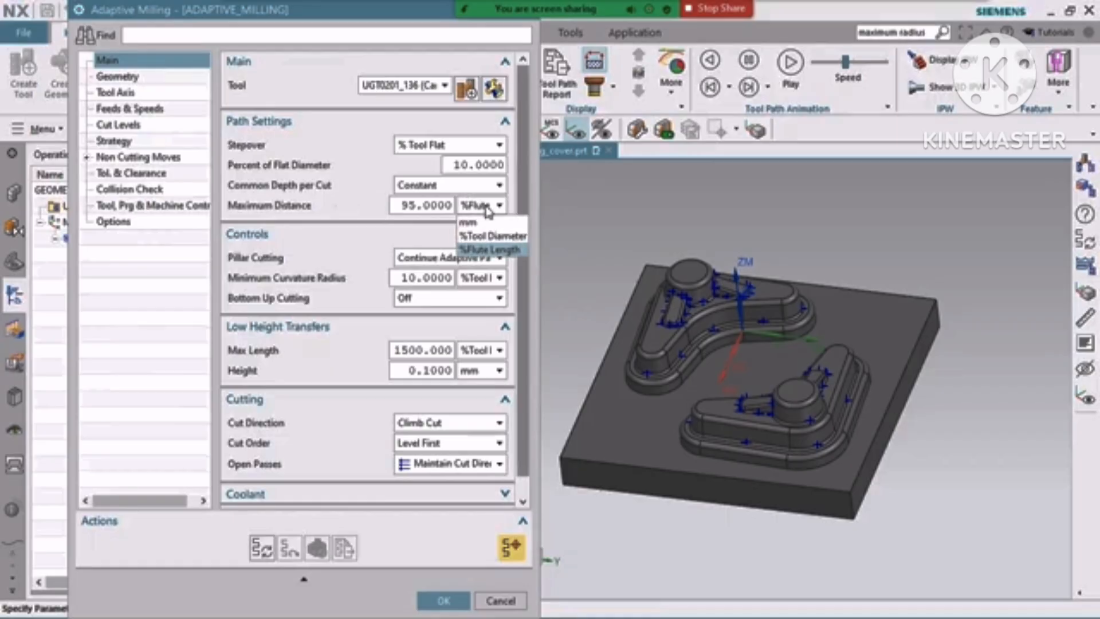
{"action": "left_click", "coordinate": [487, 210]}
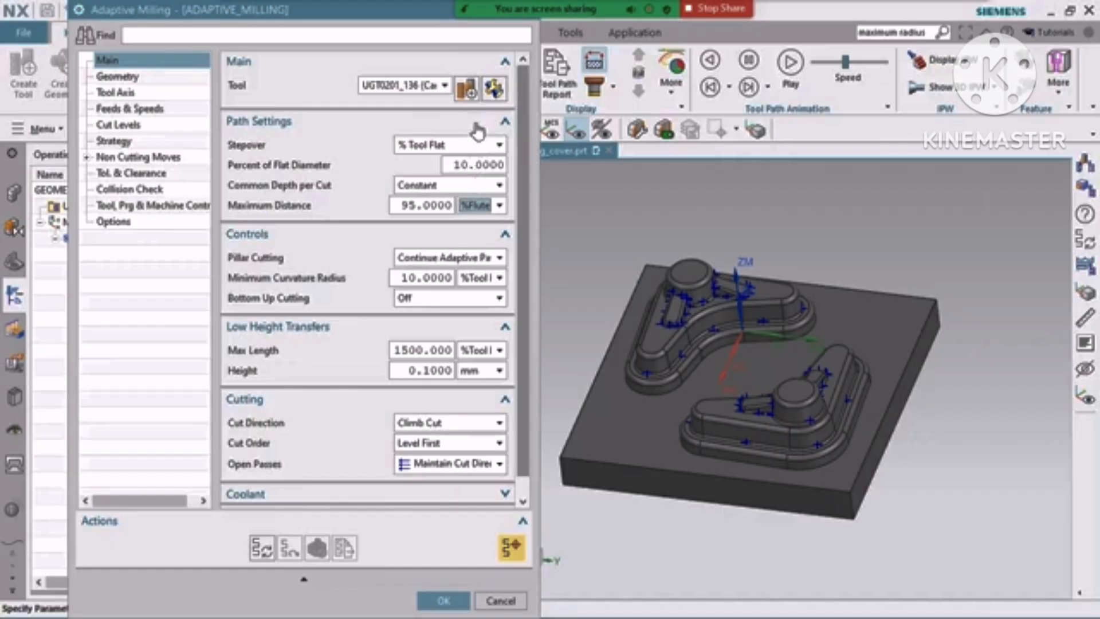
{"action": "double_click", "coordinate": [476, 165]}
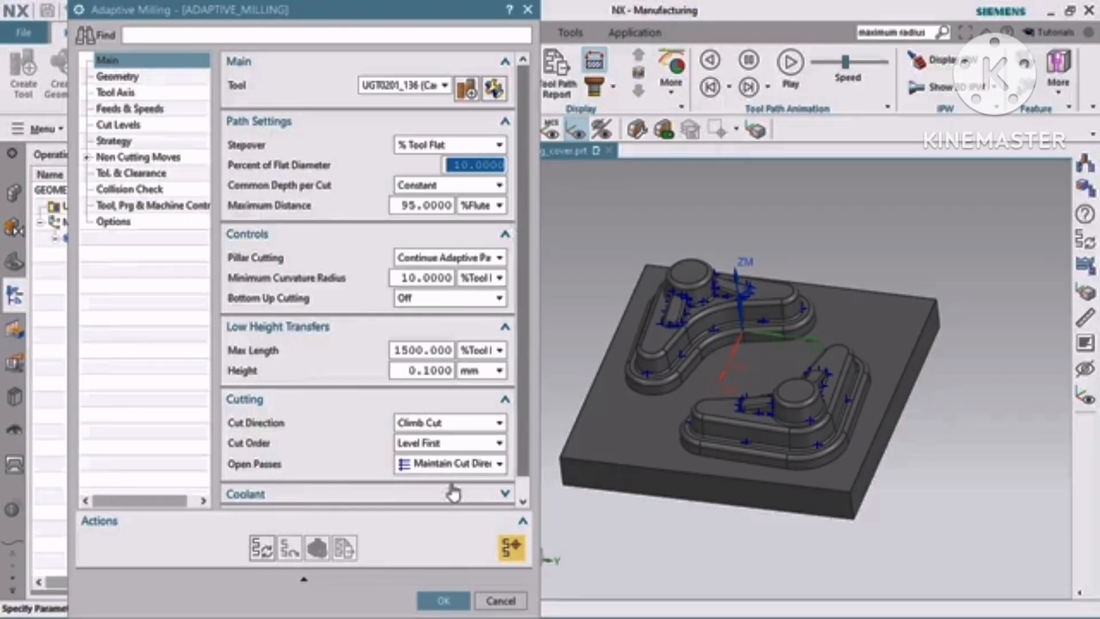
{"action": "left_click", "coordinate": [453, 601]}
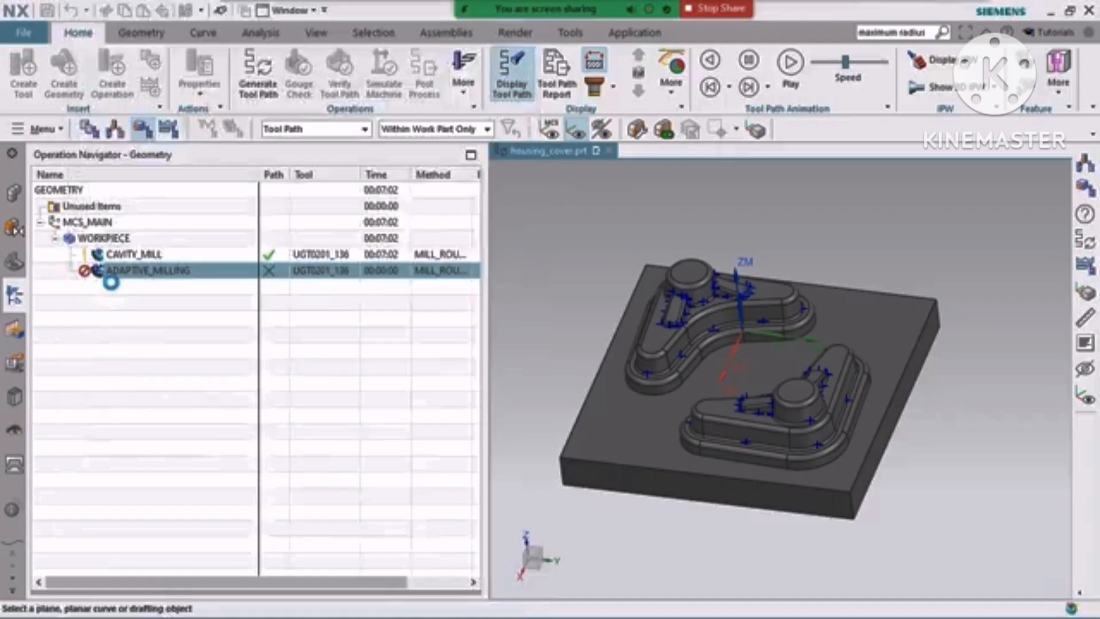
- Edit the WORKPIECE geometry and define its blank as a Bounding Block
{"action": "double_click", "coordinate": [103, 237]}
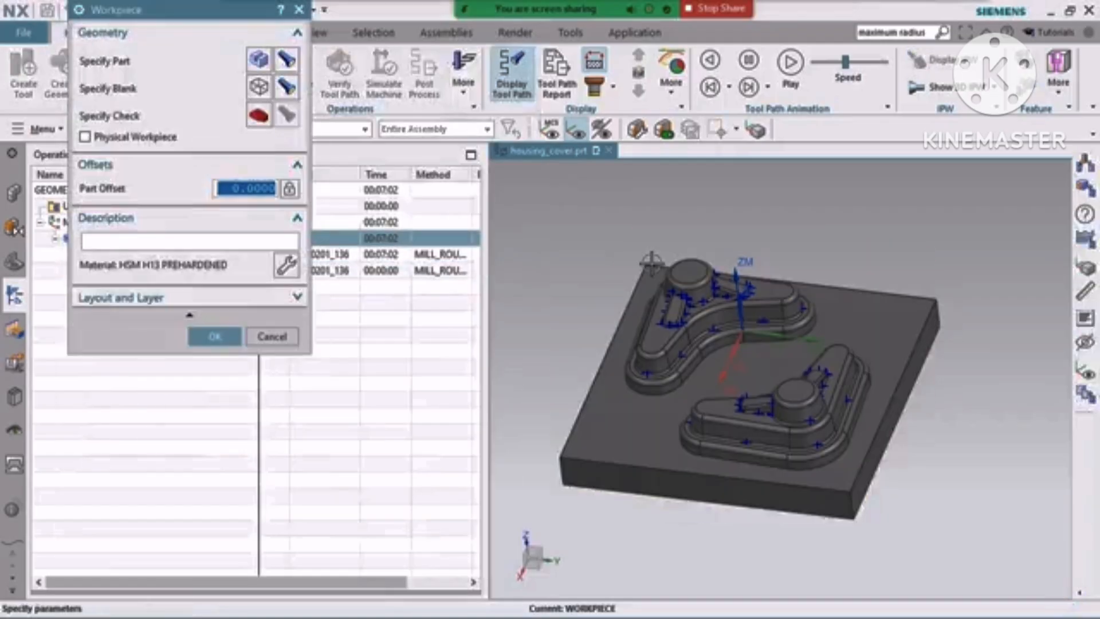
{"action": "left_click", "coordinate": [259, 89]}
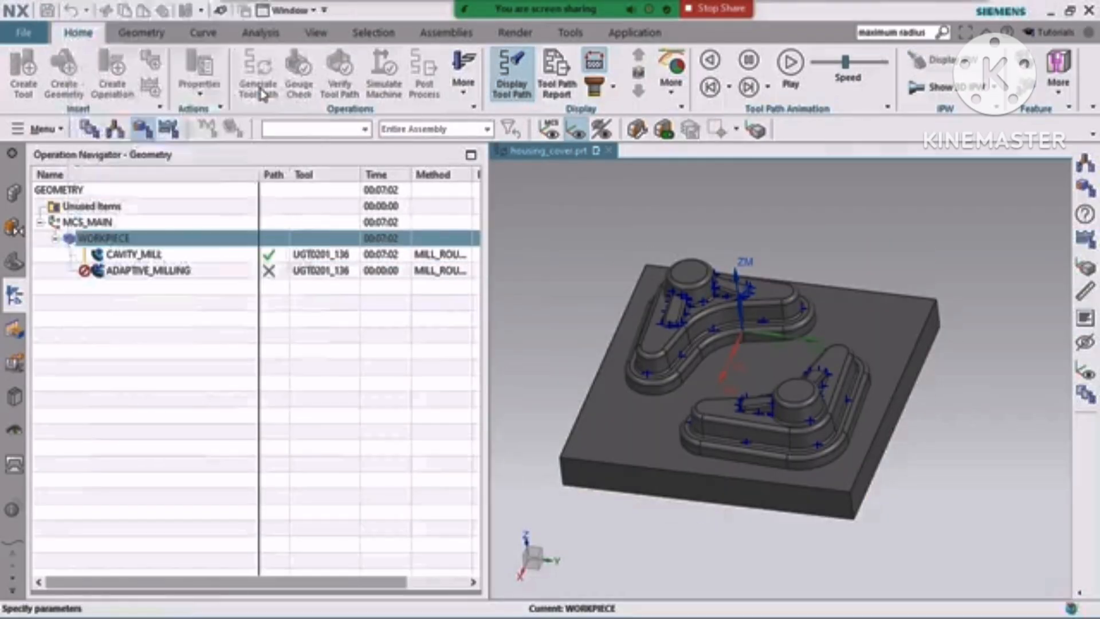
{"action": "left_click", "coordinate": [156, 44]}
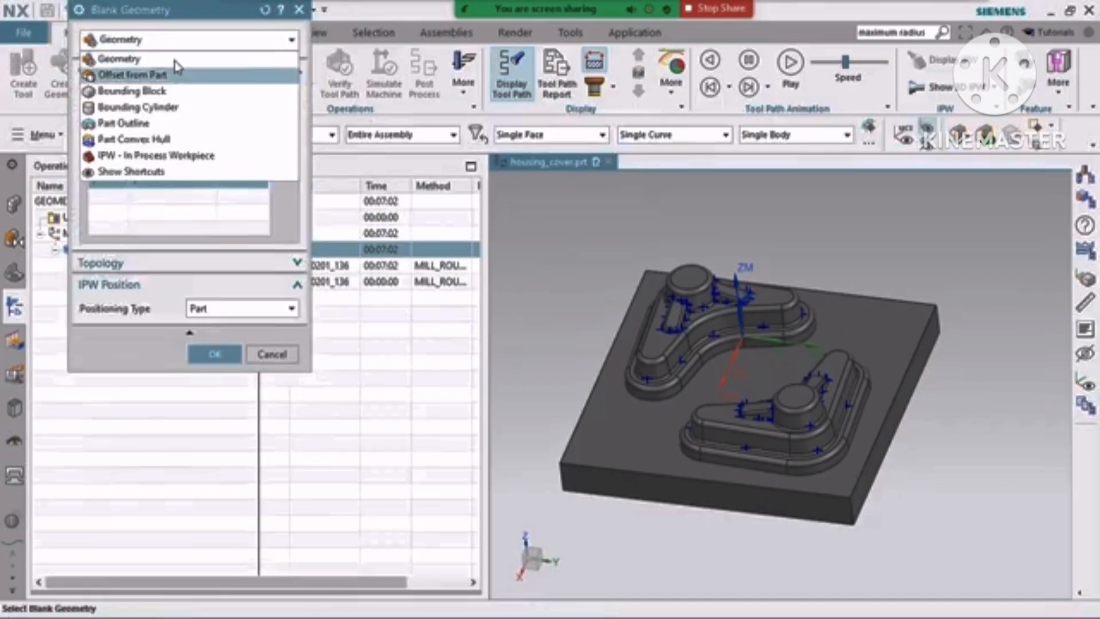
{"action": "left_click", "coordinate": [168, 34]}
{"action": "left_click", "coordinate": [282, 165]}
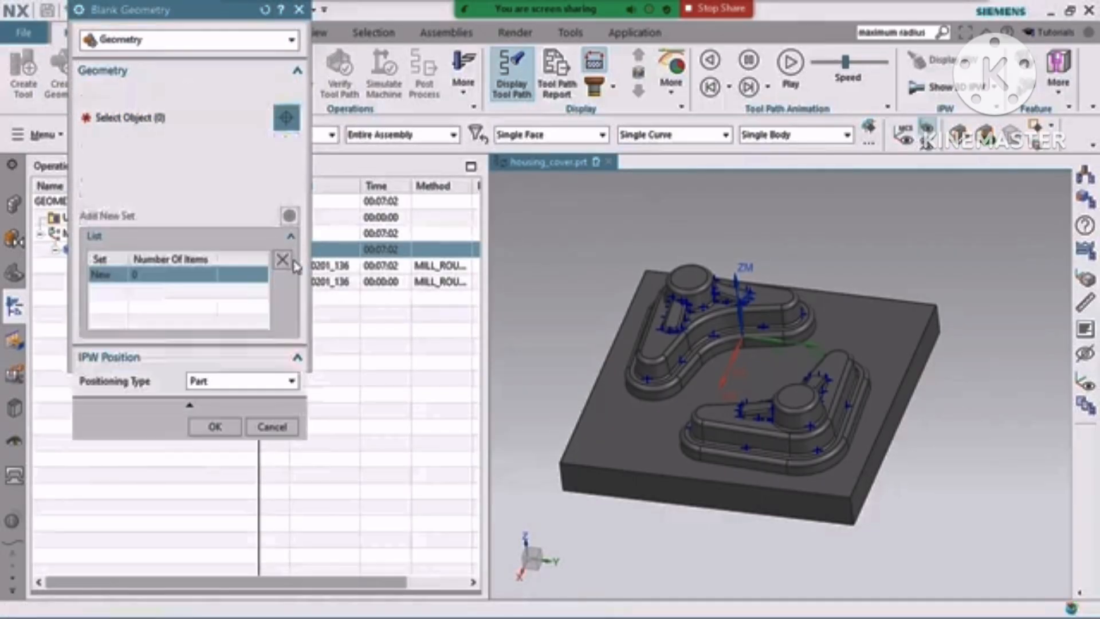
{"action": "left_click", "coordinate": [150, 42]}
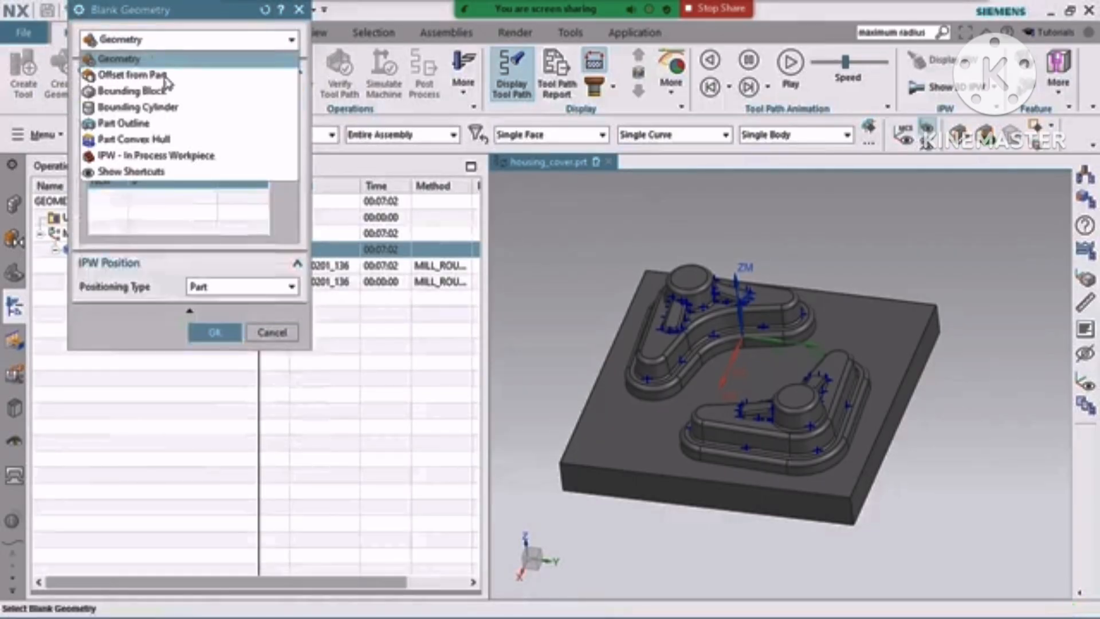
{"action": "left_click", "coordinate": [173, 113]}
{"action": "left_click", "coordinate": [172, 39]}
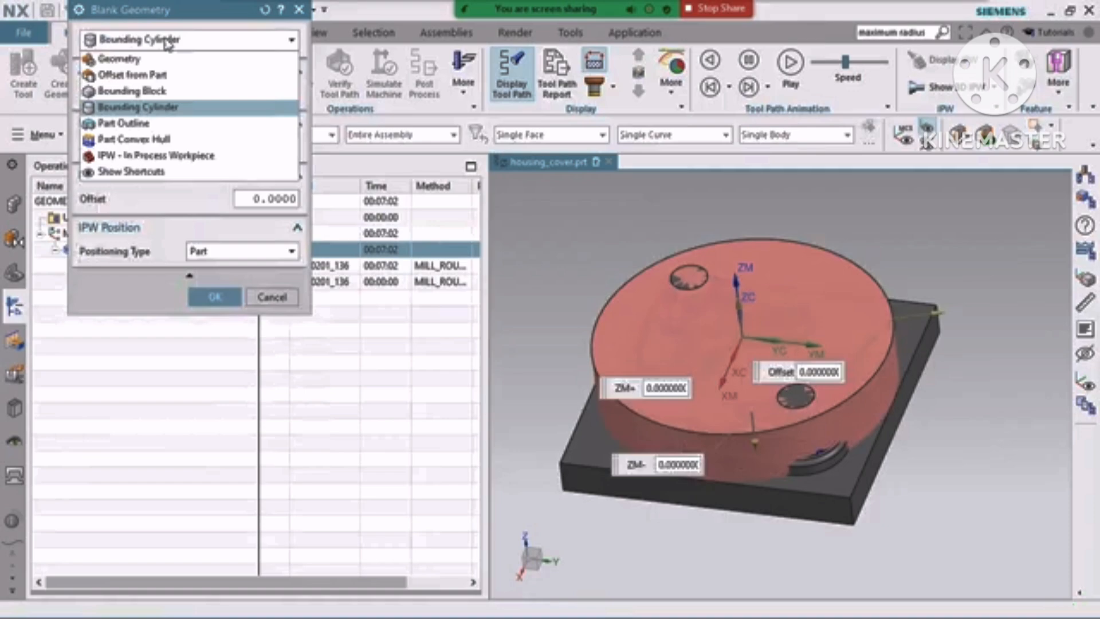
{"action": "left_click", "coordinate": [158, 89]}
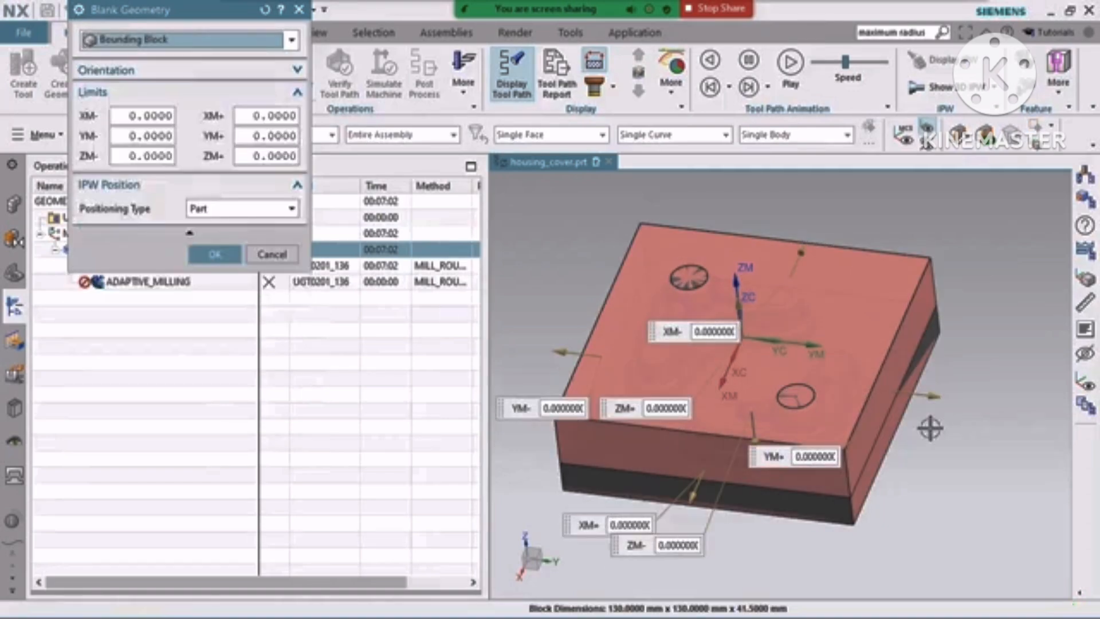
- Set the bounding block's XM-, XM+, YM- and YM+ limits to 5 mm and accept the blank and workpiece
{"action": "left_click", "coordinate": [154, 117]}
{"action": "double_click", "coordinate": [153, 116]}
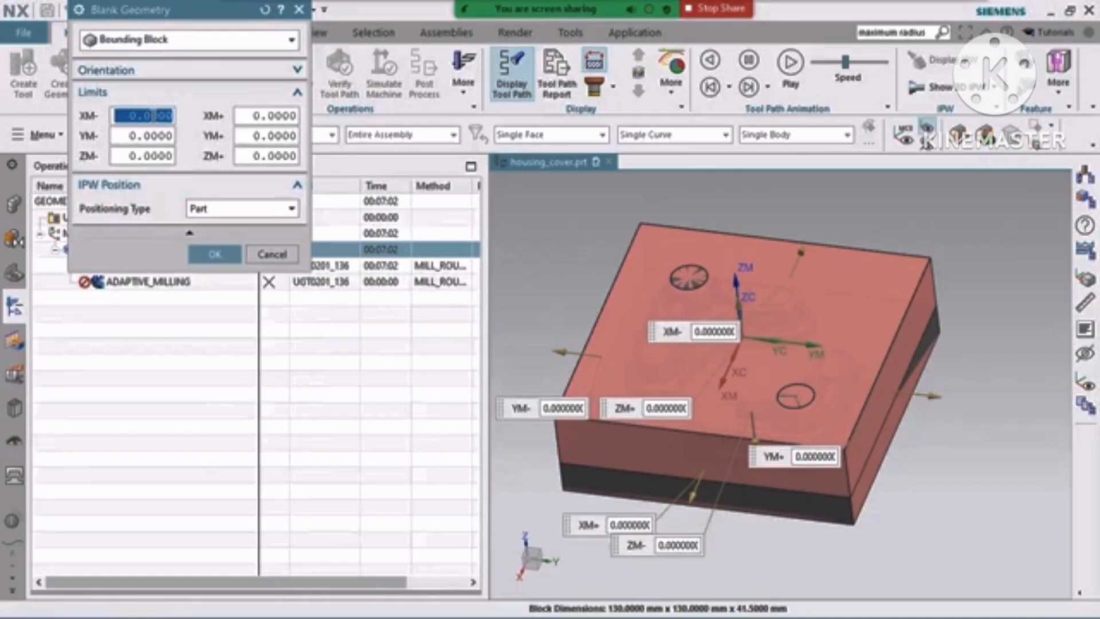
{"action": "type", "text": "5"}
{"action": "key", "text": "Tab"}
{"action": "type", "text": "5"}
{"action": "key", "text": "Tab"}
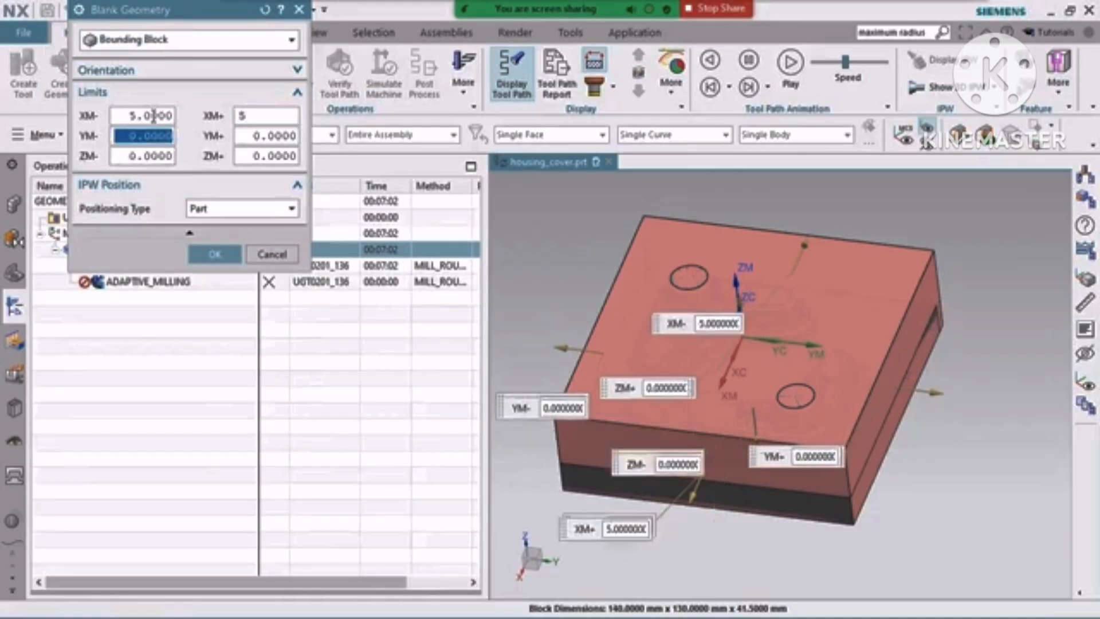
{"action": "type", "text": "5"}
{"action": "key", "text": "Tab"}
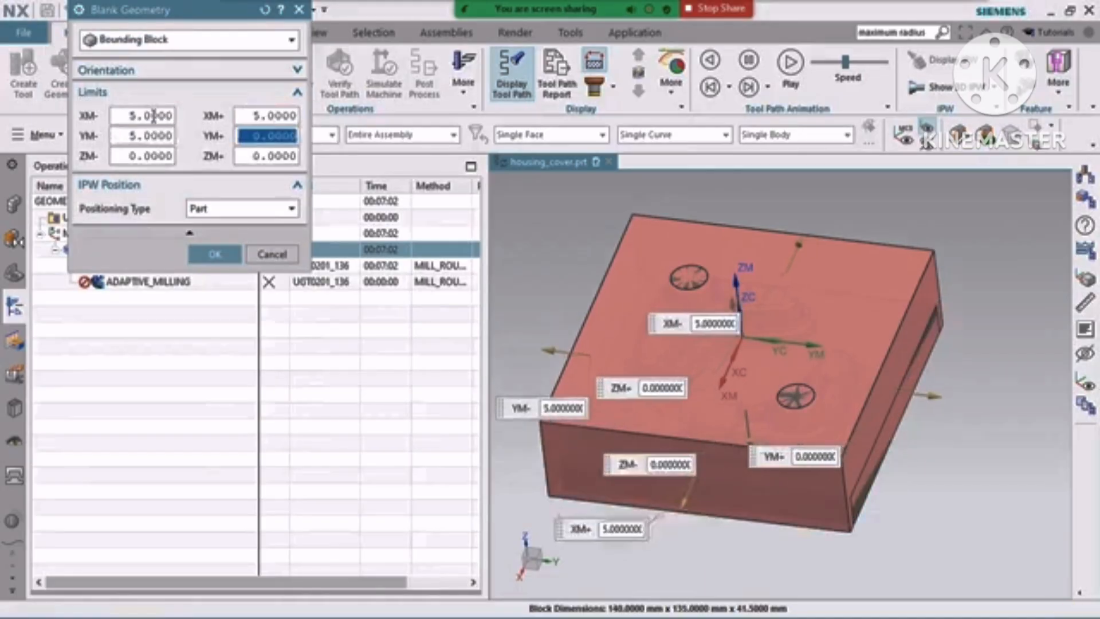
{"action": "type", "text": "5"}
{"action": "key", "text": "Tab"}
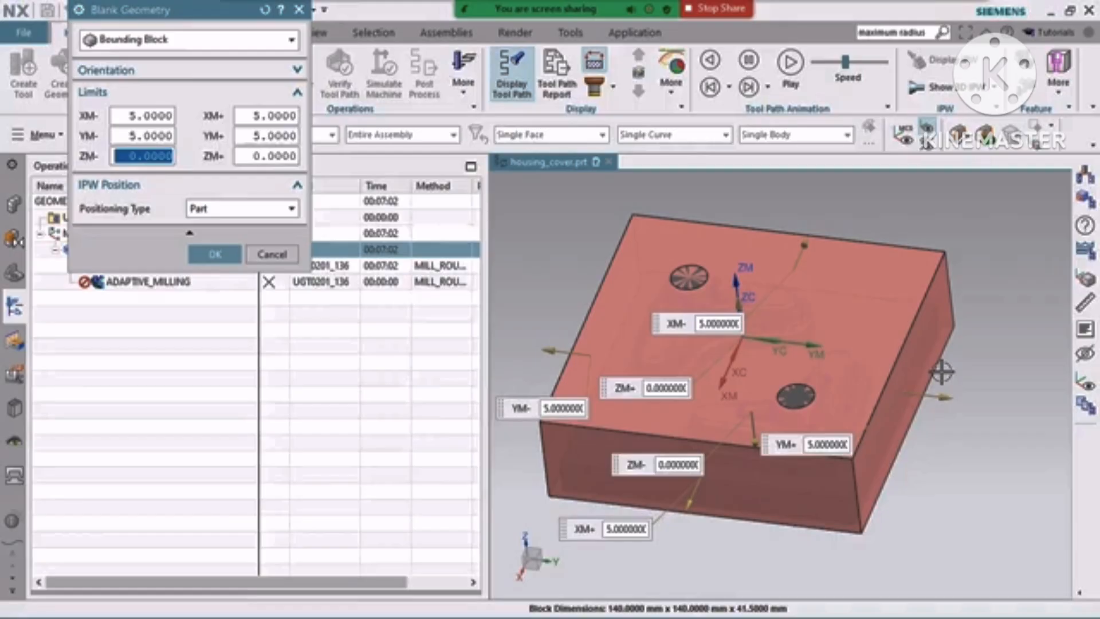
{"action": "middle_click_drag", "start_coordinate": [928, 409], "coordinate": [948, 395]}
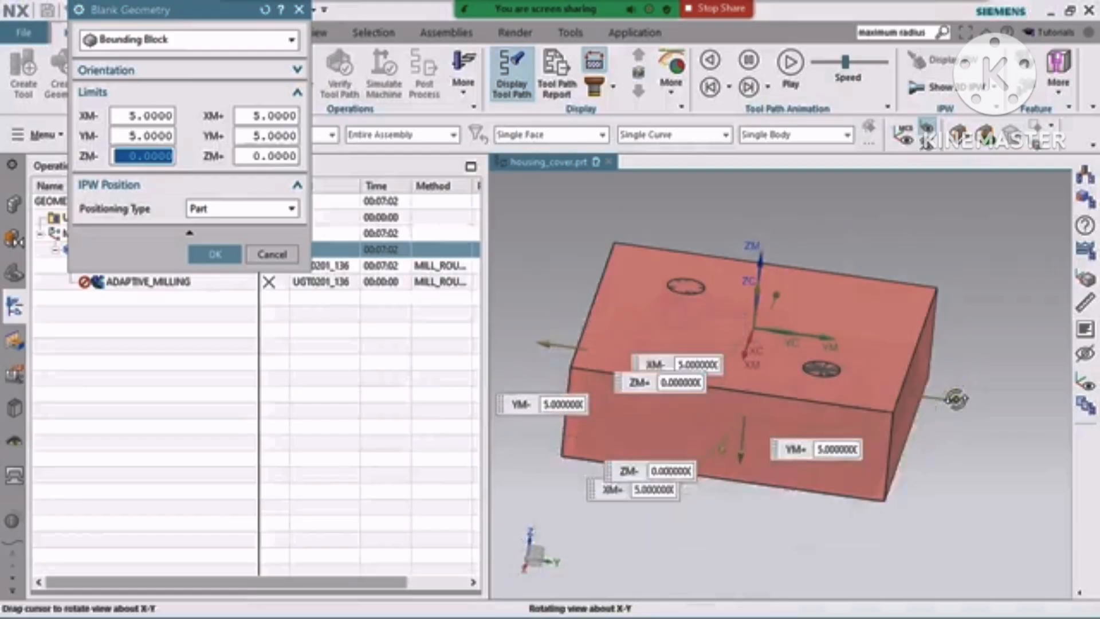
{"action": "left_click", "coordinate": [215, 254]}
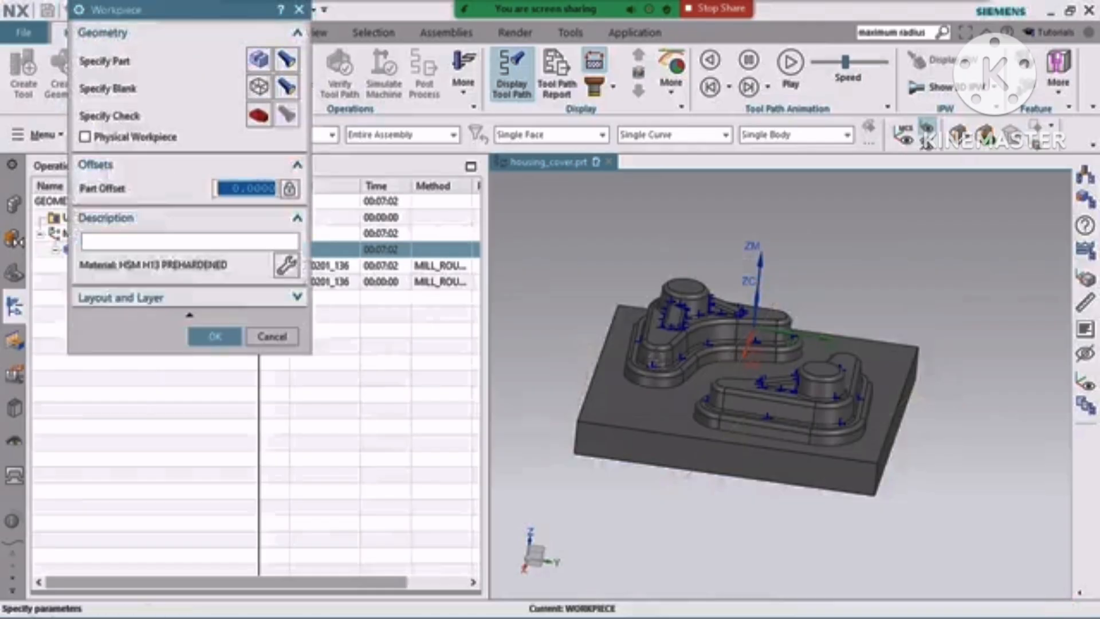
{"action": "left_click", "coordinate": [215, 336]}
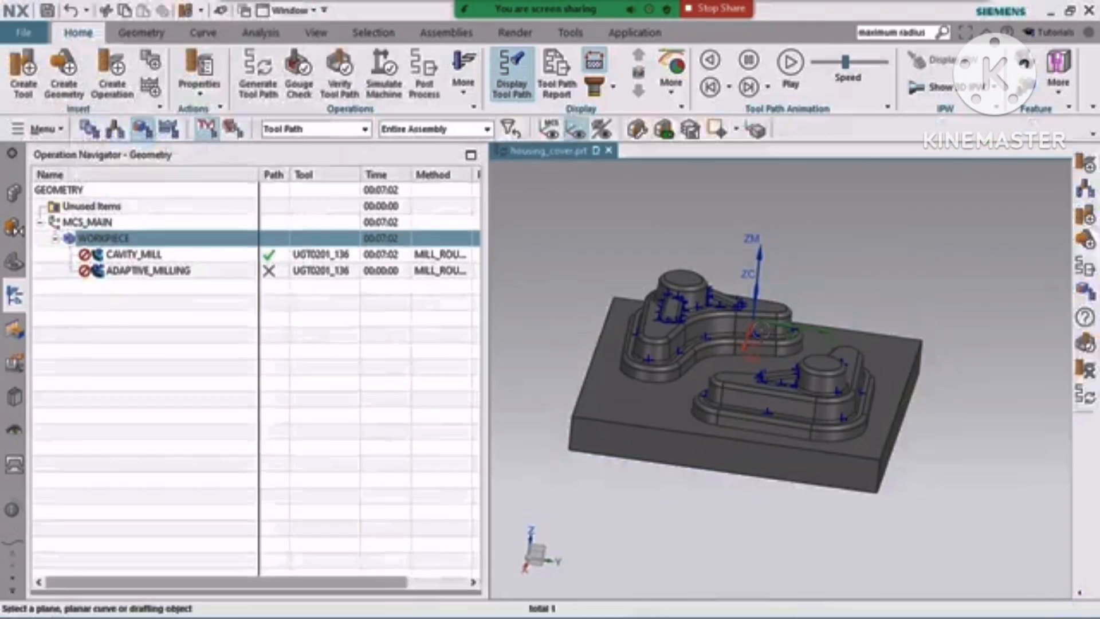
- Reopen the Adaptive Milling operation and set its spindle speed to 12000 rpm
{"action": "left_click", "coordinate": [121, 271]}
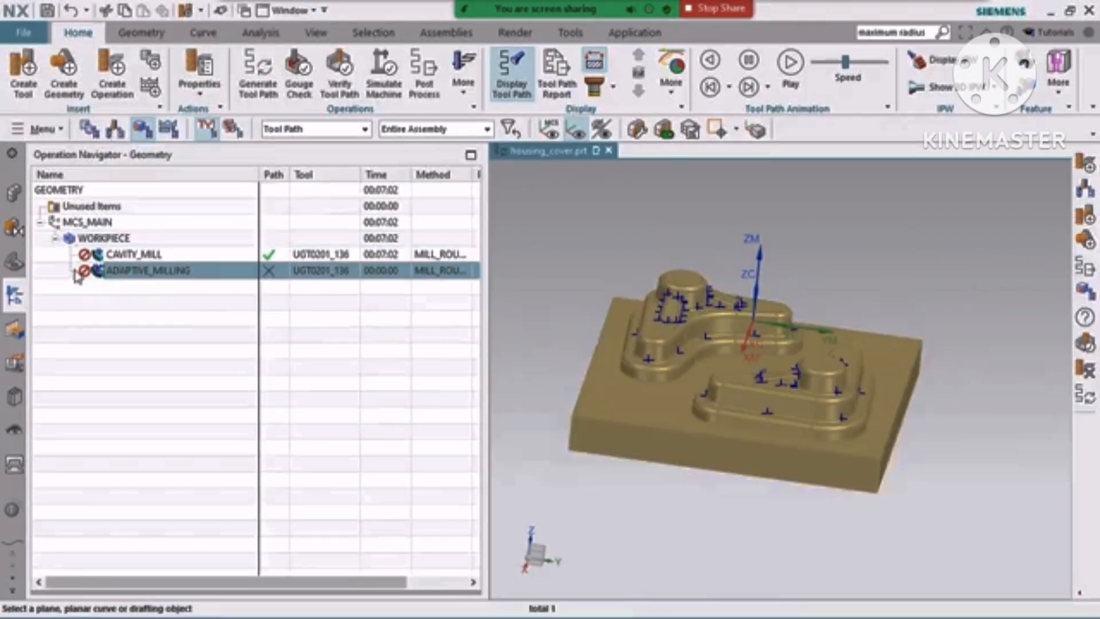
{"action": "double_click", "coordinate": [108, 270]}
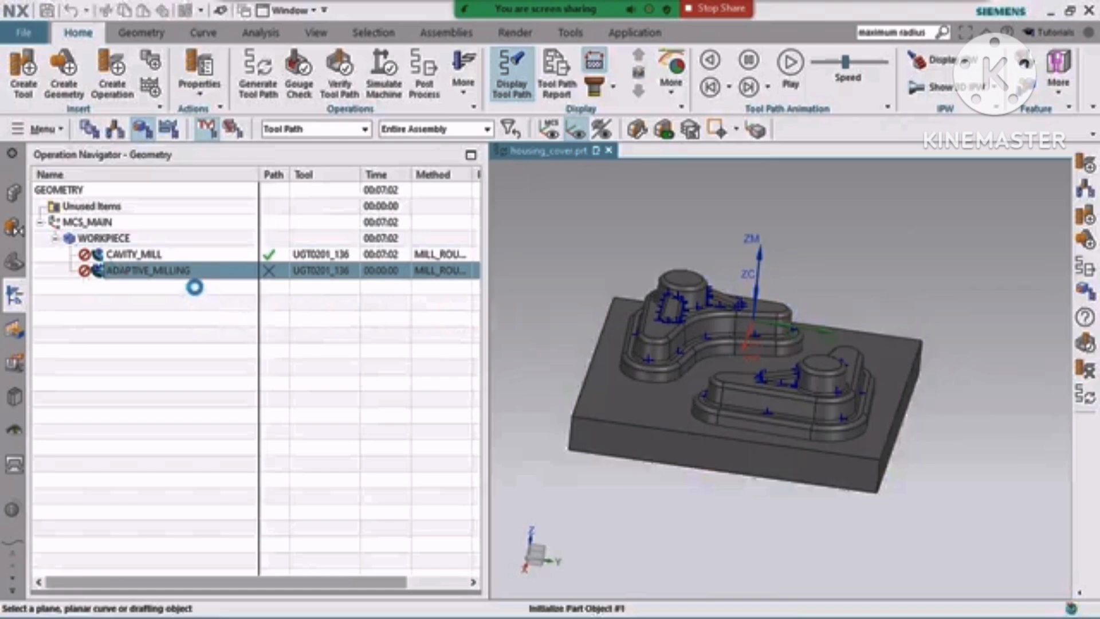
{"action": "scroll", "coordinate": [474, 288], "scroll_direction": "down", "scroll_amount": 1}
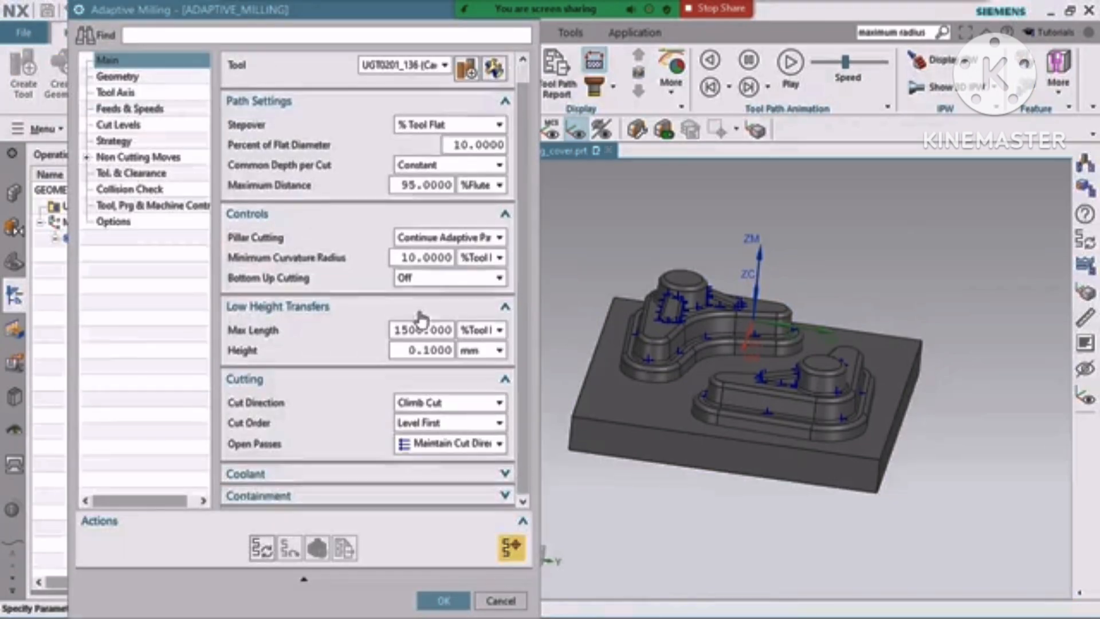
{"action": "scroll", "coordinate": [376, 320], "scroll_direction": "up", "scroll_amount": 1}
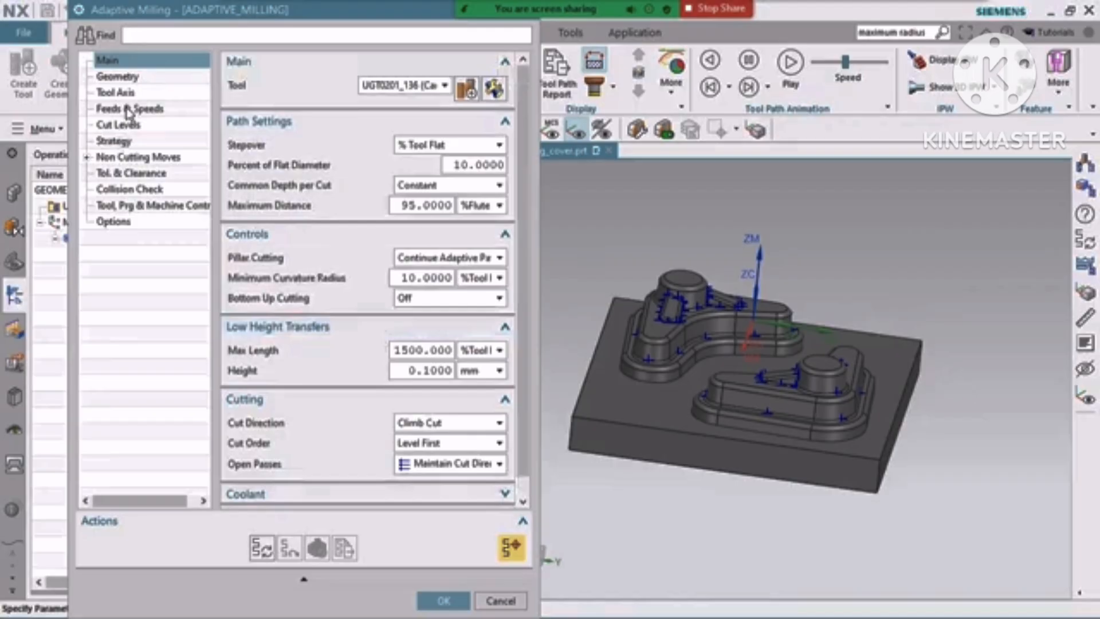
{"action": "left_click", "coordinate": [128, 109]}
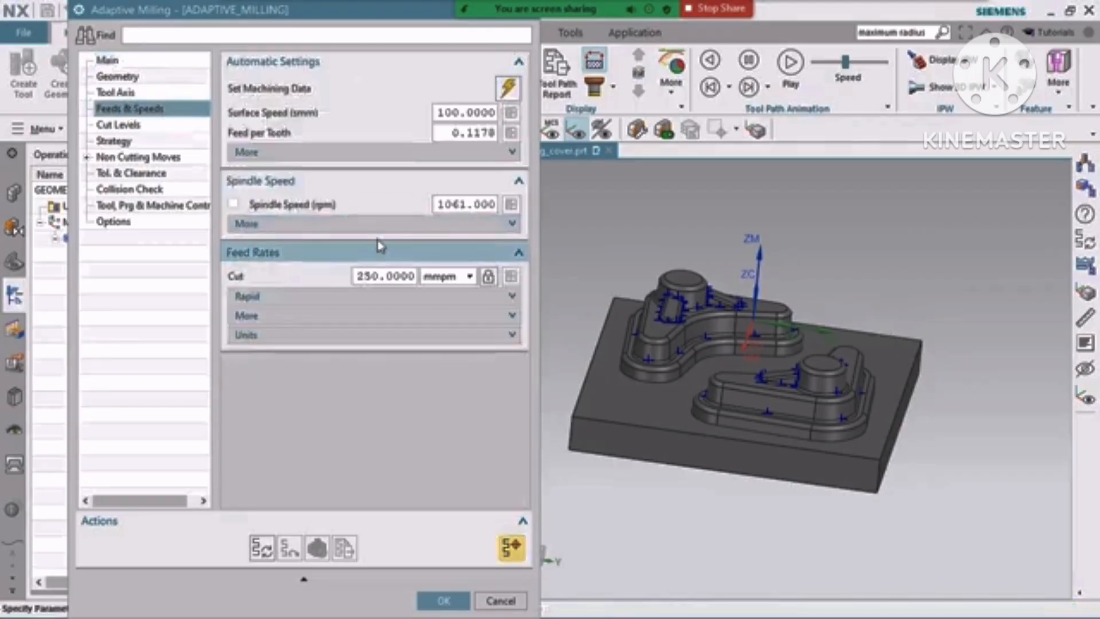
{"action": "double_click", "coordinate": [476, 206]}
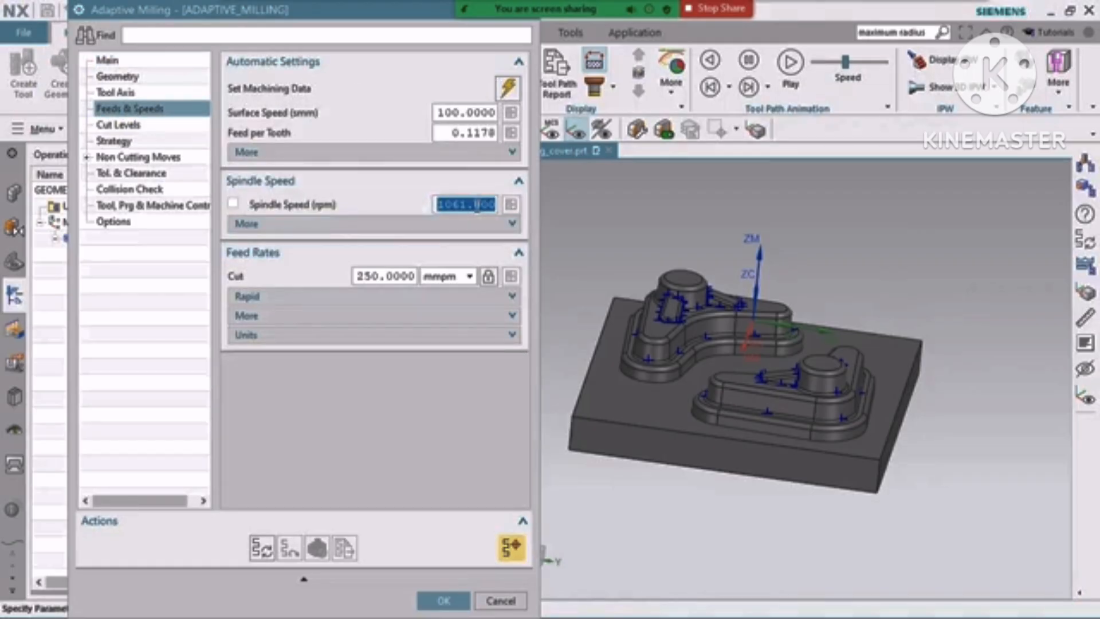
{"action": "type", "text": "12"}
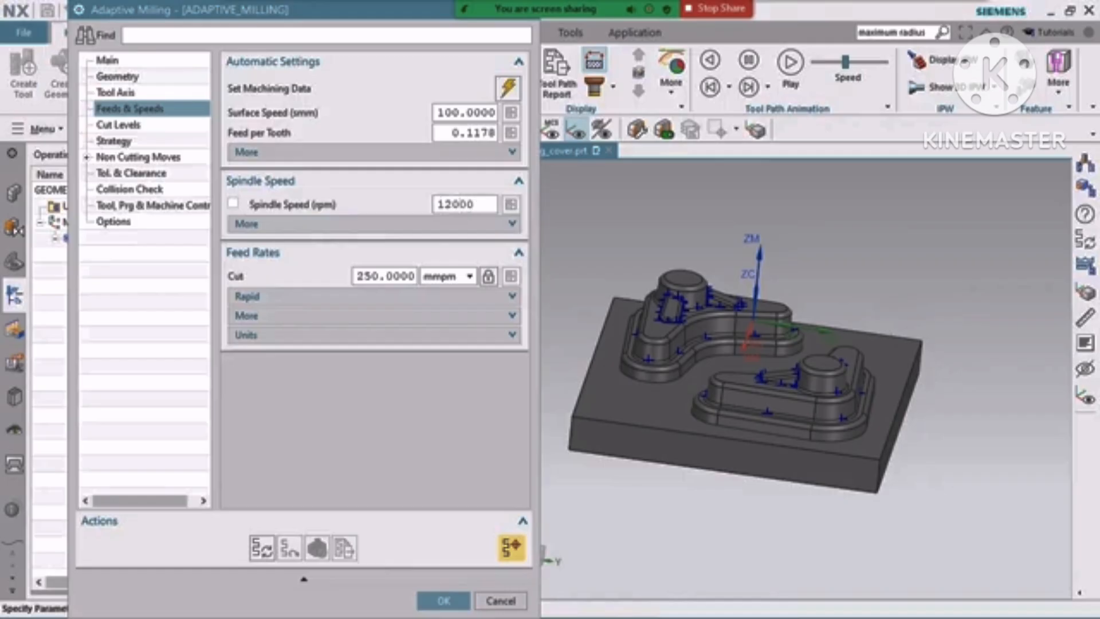
{"action": "key", "text": "Return"}
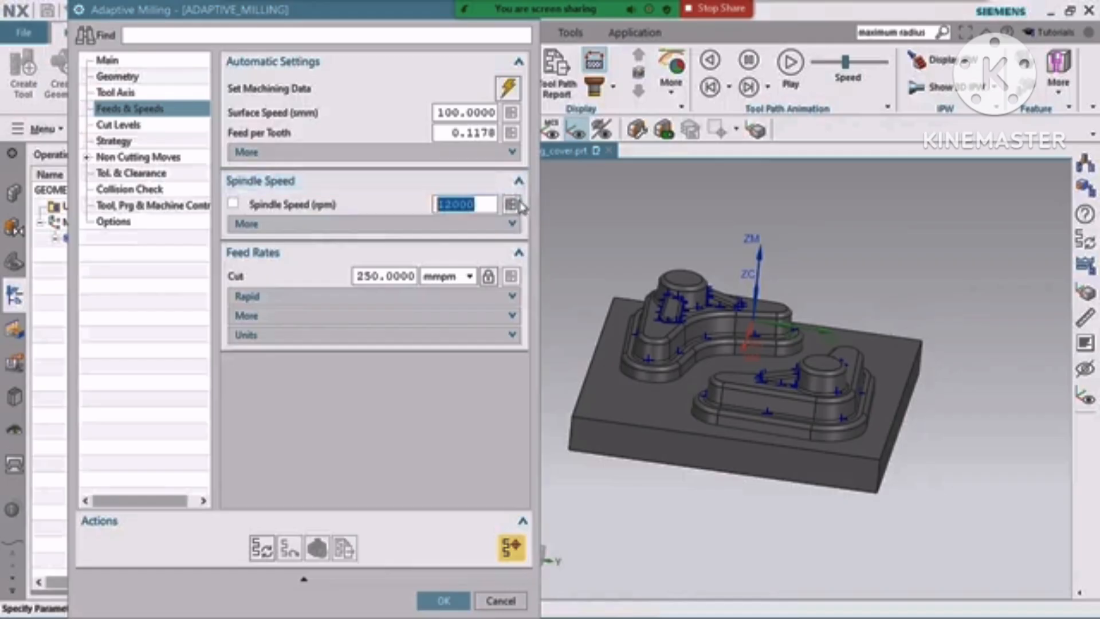
- Set the Adaptive Milling operation's cut feed rate to 6000 mmpm and recalculate the dependent cutting data
{"action": "double_click", "coordinate": [388, 278]}
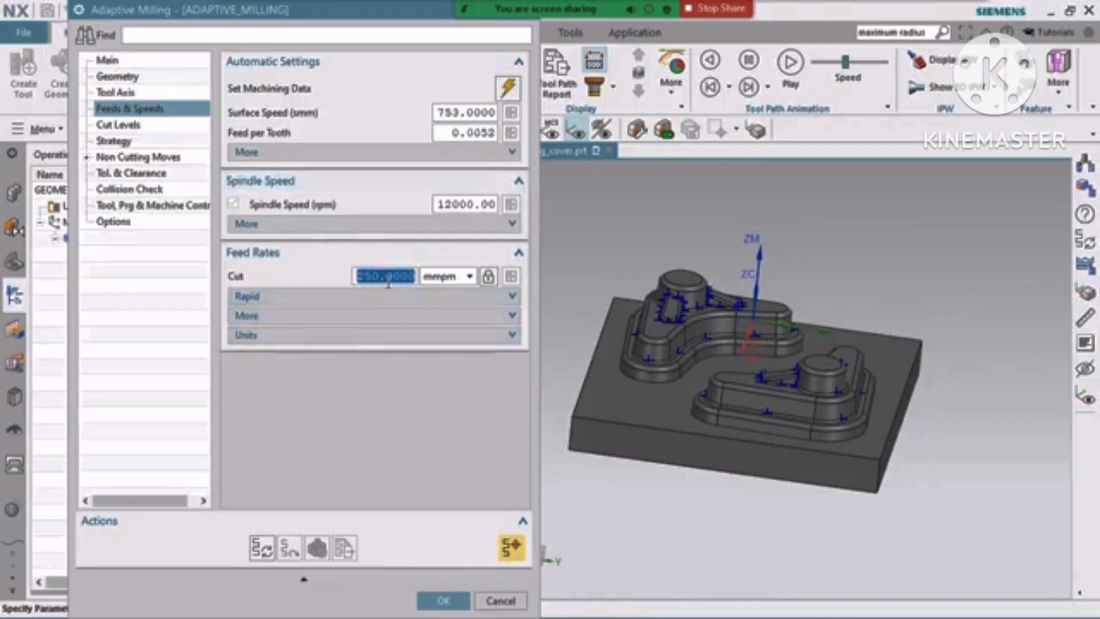
{"action": "type", "text": "6000"}
{"action": "key", "text": "Return"}
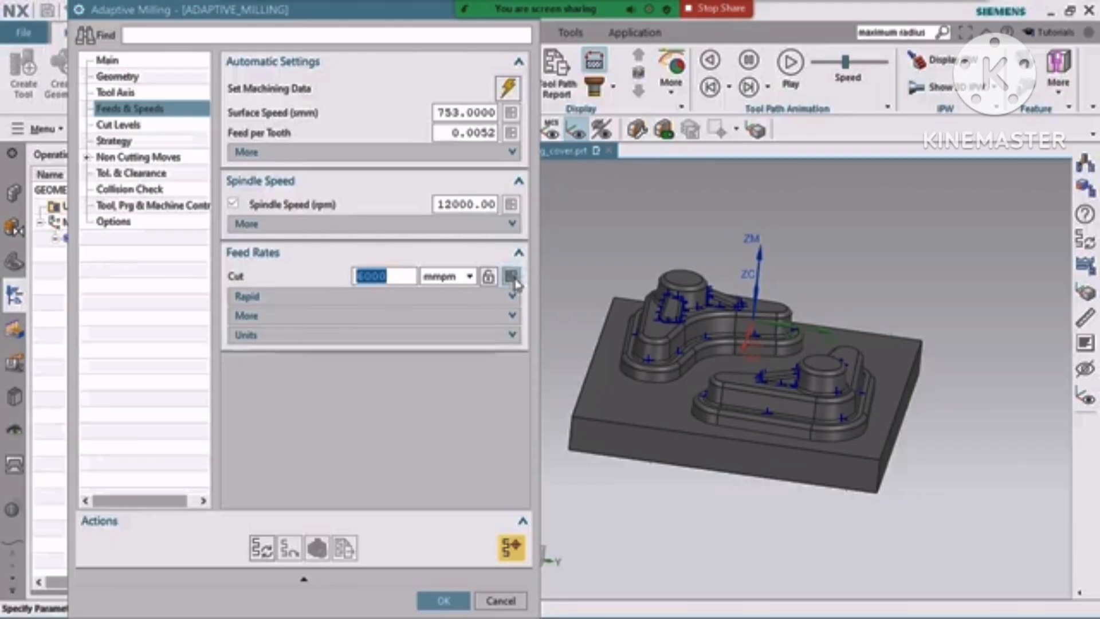
{"action": "left_click", "coordinate": [511, 277]}
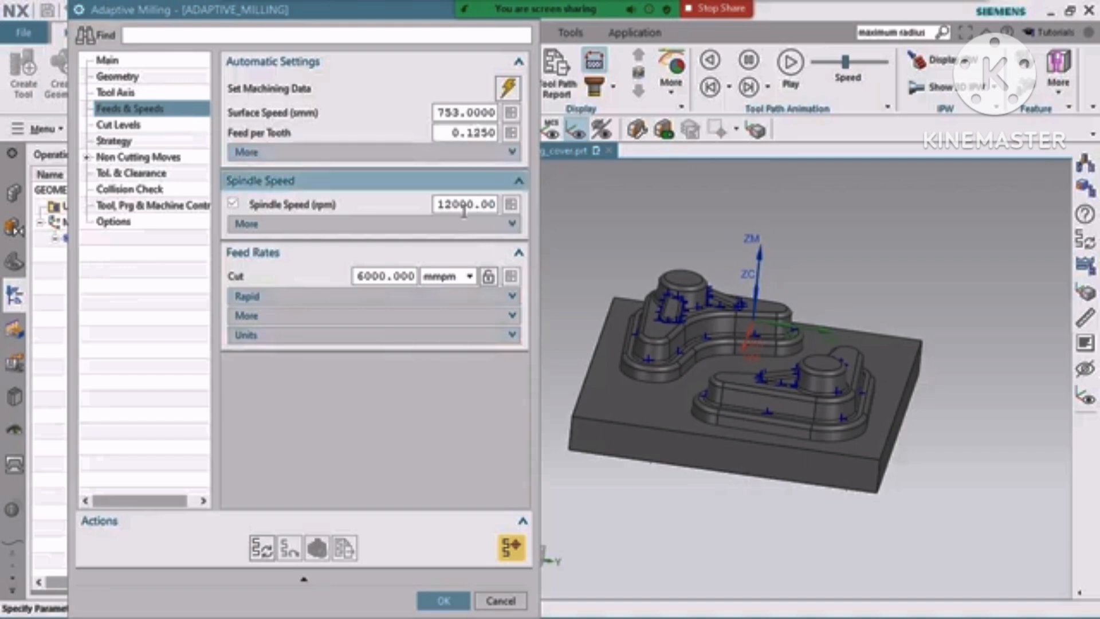
- Try a cut feed rate of 10000 mmpm for the operation and recalculate the feed per tooth
{"action": "double_click", "coordinate": [389, 278]}
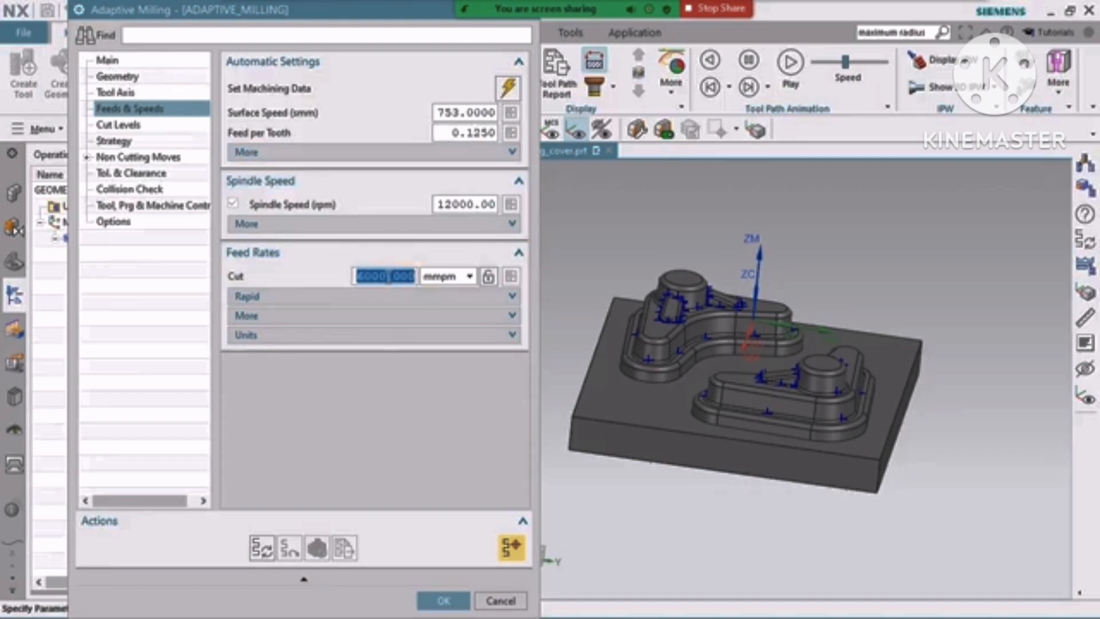
{"action": "type", "text": "10"}
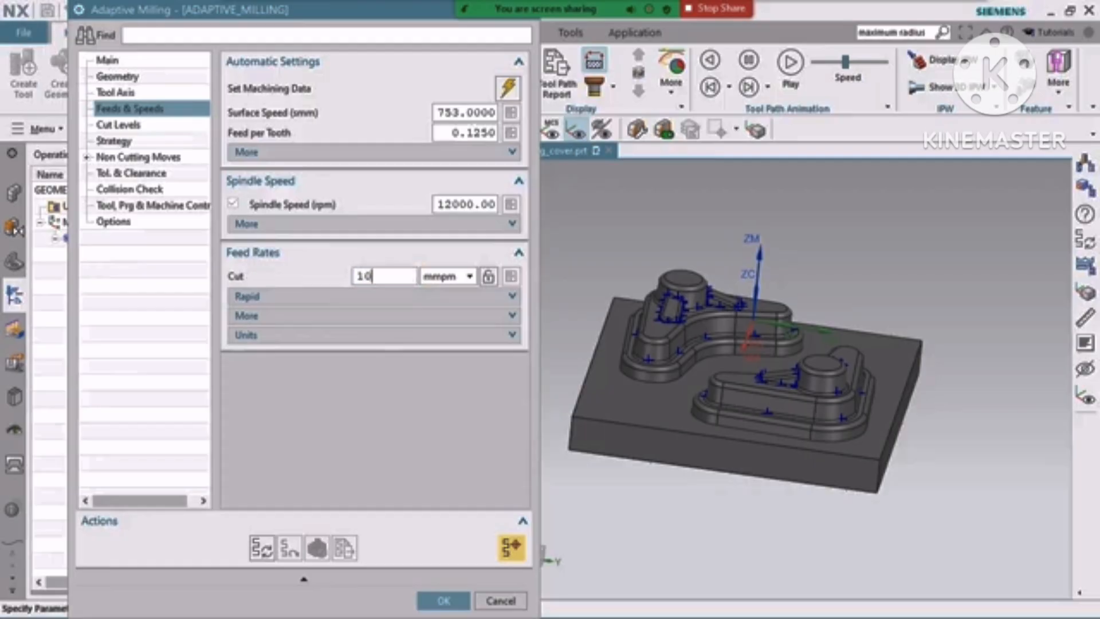
{"action": "type", "text": "000"}
{"action": "double_click", "coordinate": [406, 272]}
{"action": "left_click", "coordinate": [508, 277]}
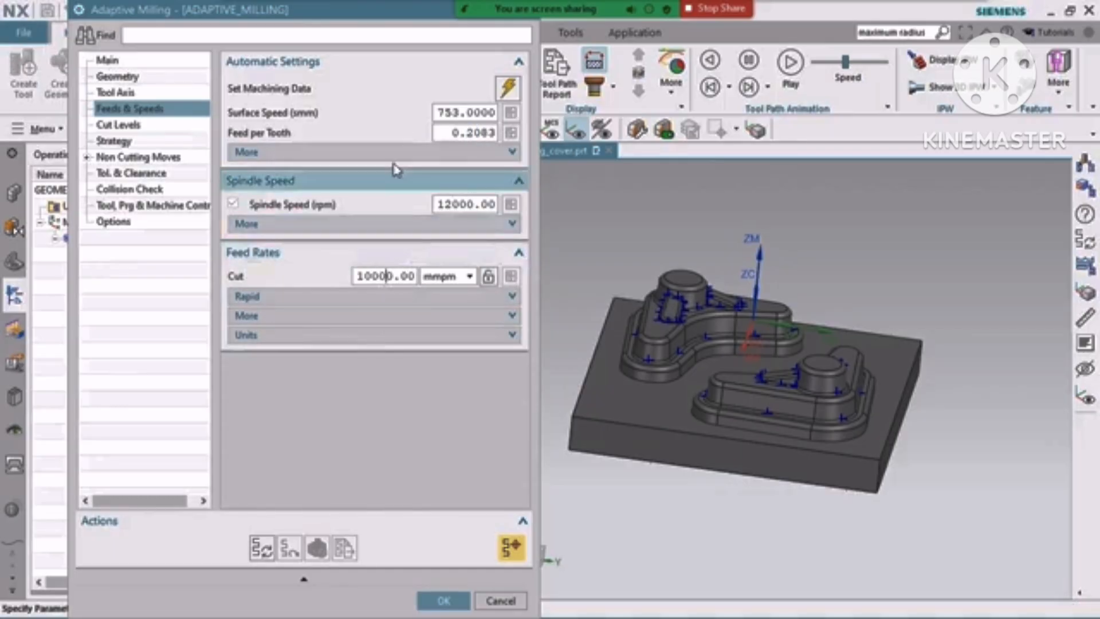
{"action": "left_click_drag", "start_coordinate": [350, 20], "coordinate": [351, 42]}
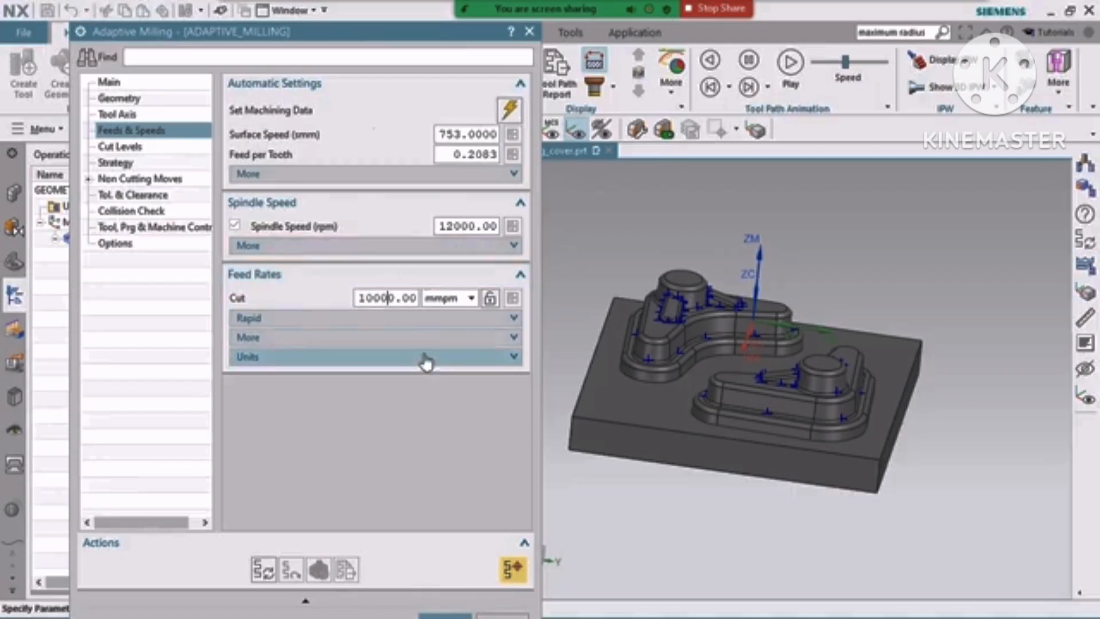
- Return the operation's cut feed rate to 6000 mmpm
{"action": "double_click", "coordinate": [380, 298]}
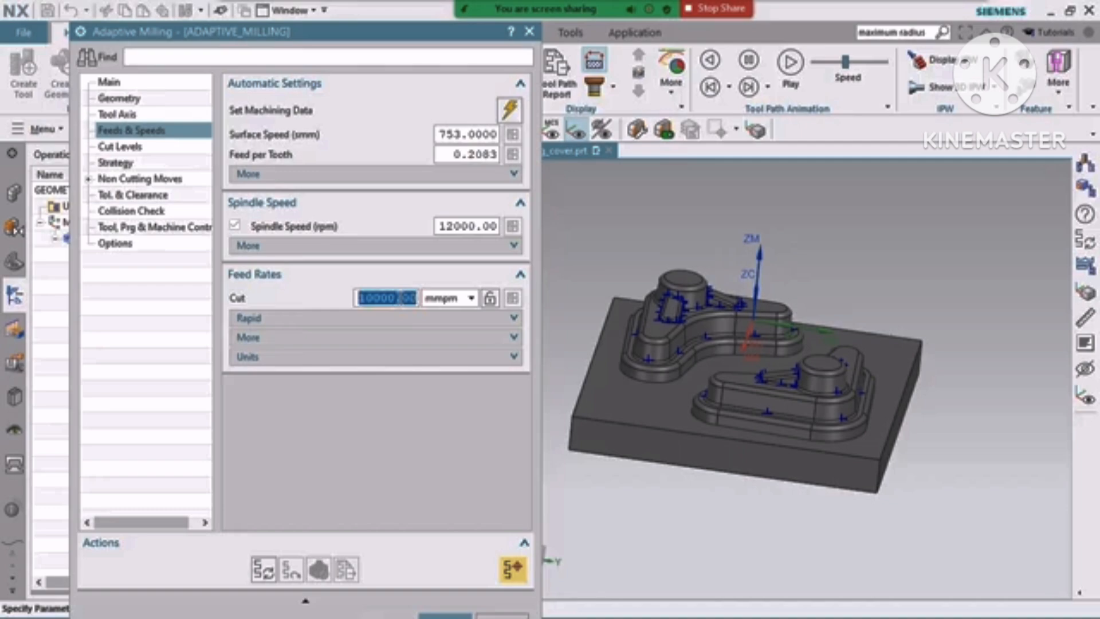
{"action": "type", "text": "60"}
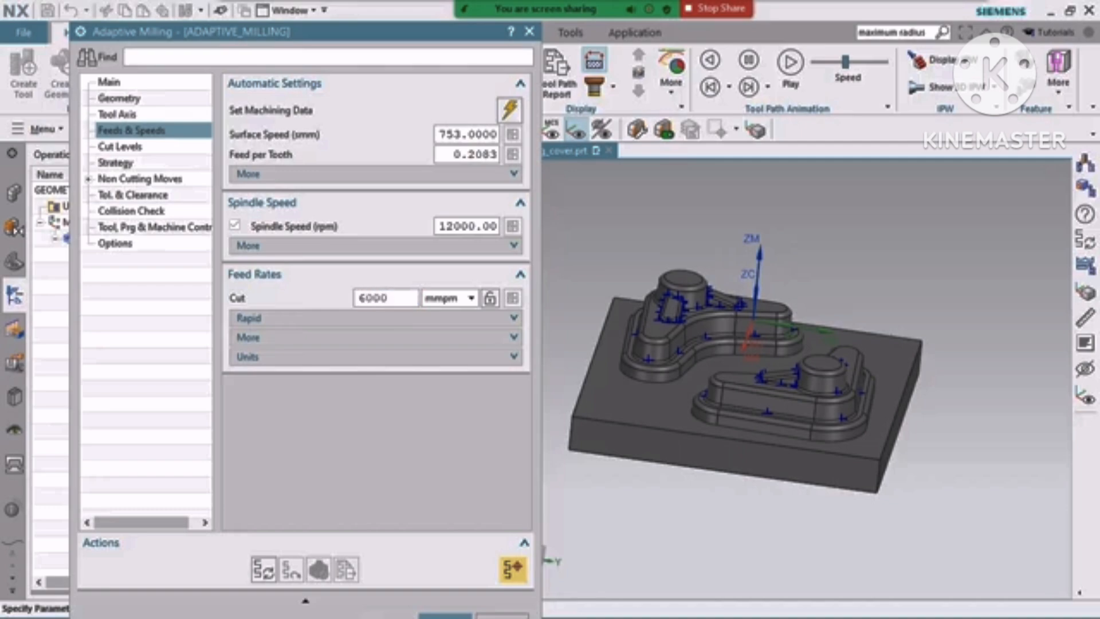
{"action": "type", "text": "00"}
{"action": "key", "text": "Return"}
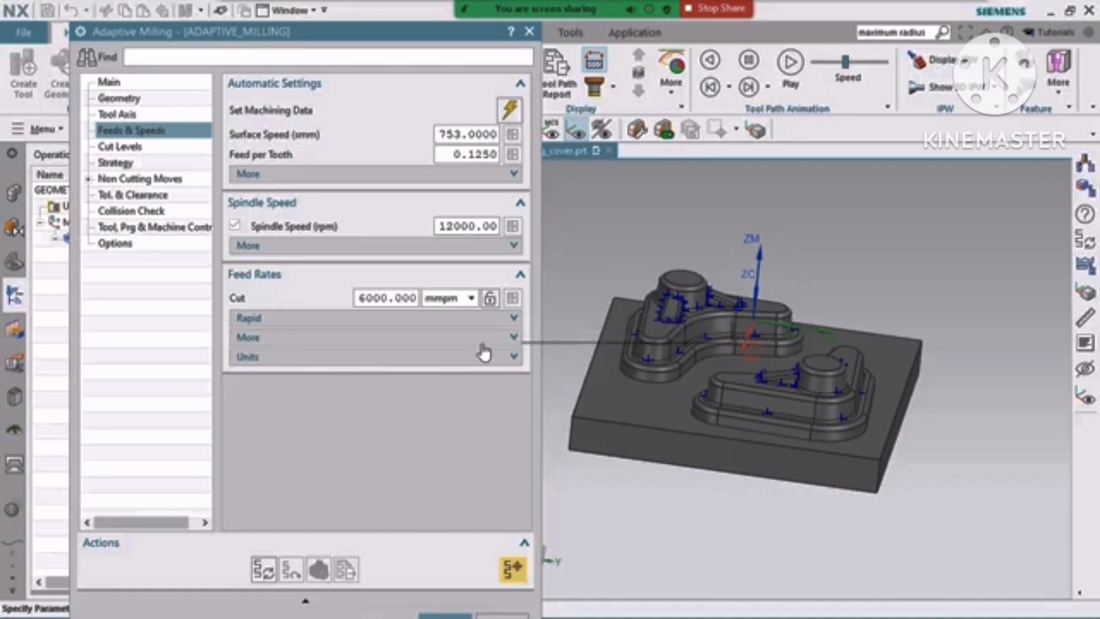
- Set the operation's cut feed rate to 7000 mmpm and recalculate the feed per tooth
{"action": "double_click", "coordinate": [379, 299]}
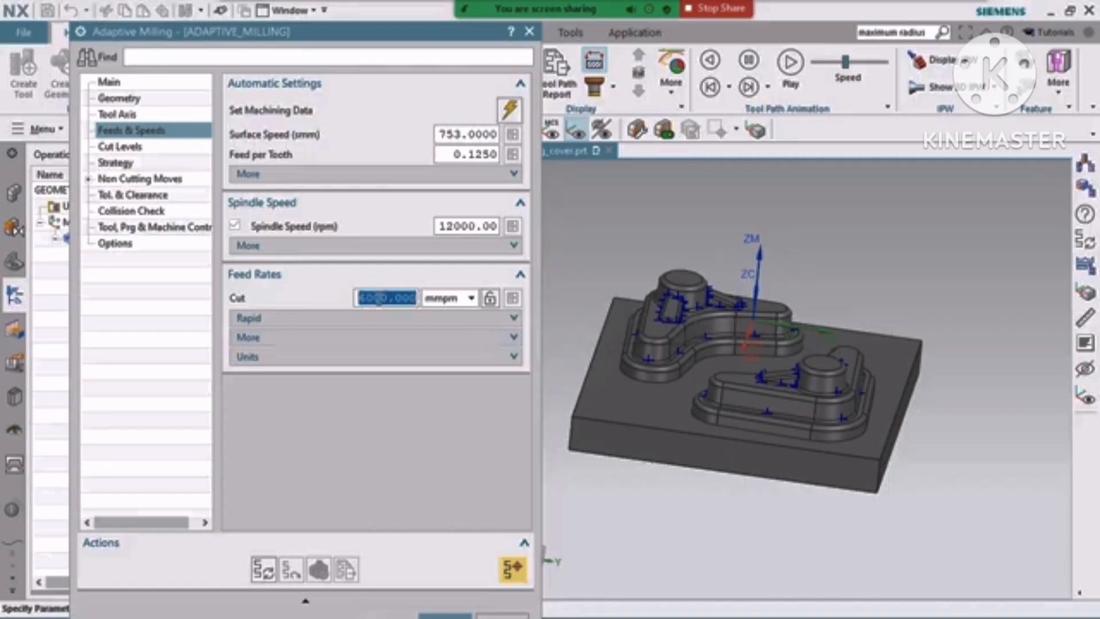
{"action": "type", "text": "70"}
{"action": "key", "text": "Return"}
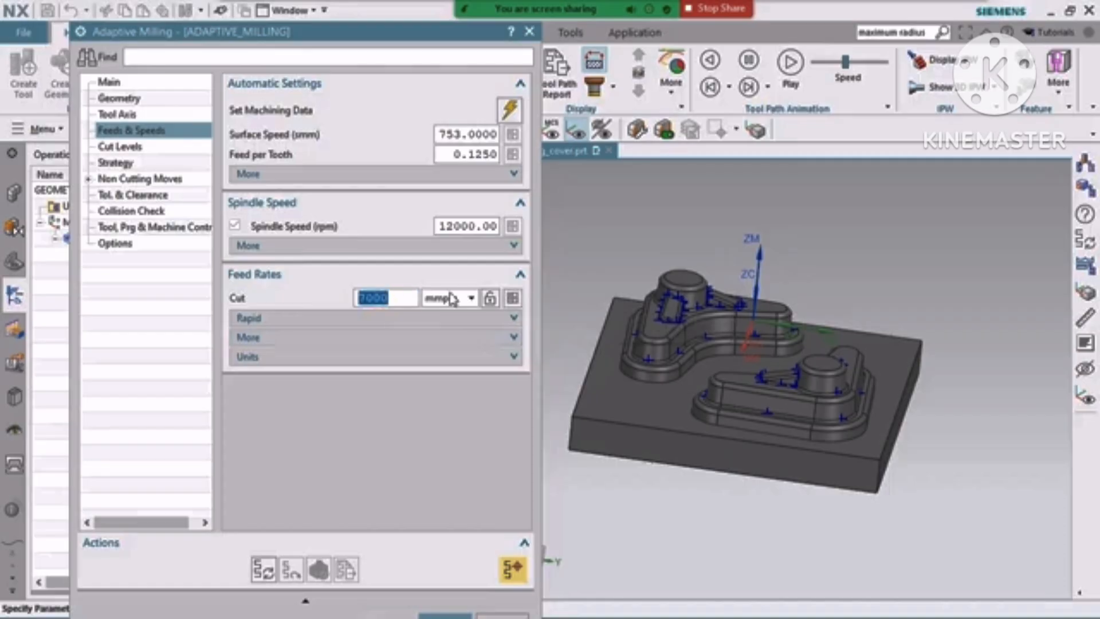
{"action": "left_click", "coordinate": [515, 298]}
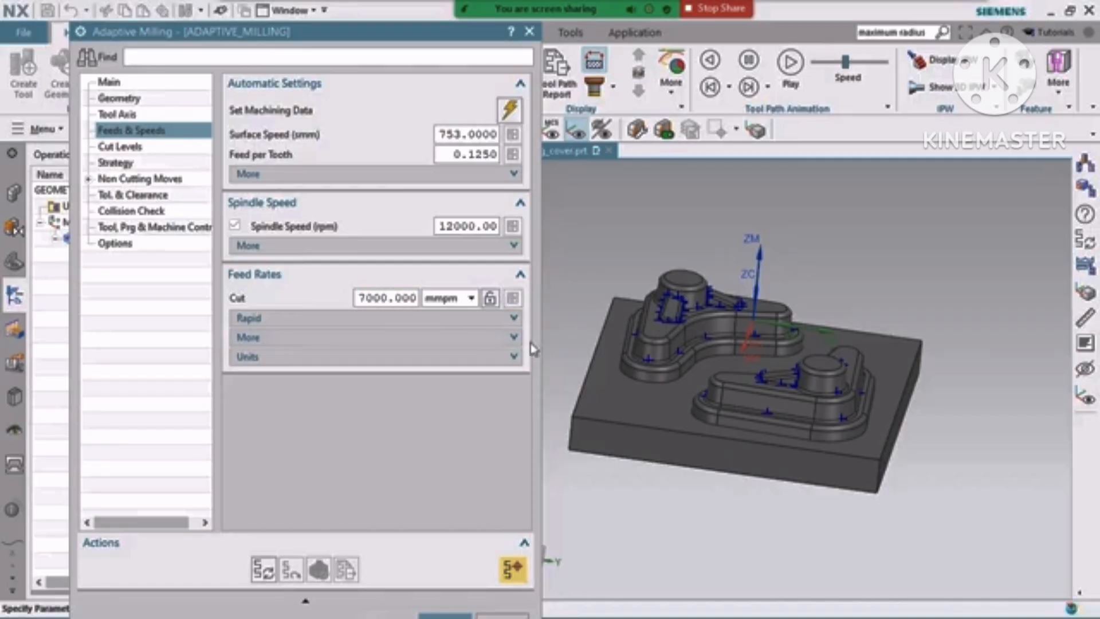
- Generate the Adaptive Milling tool path, acknowledge the collision notice, and accept the operation
{"action": "left_click", "coordinate": [252, 564]}
{"action": "left_click_drag", "start_coordinate": [387, 42], "coordinate": [384, 21]}
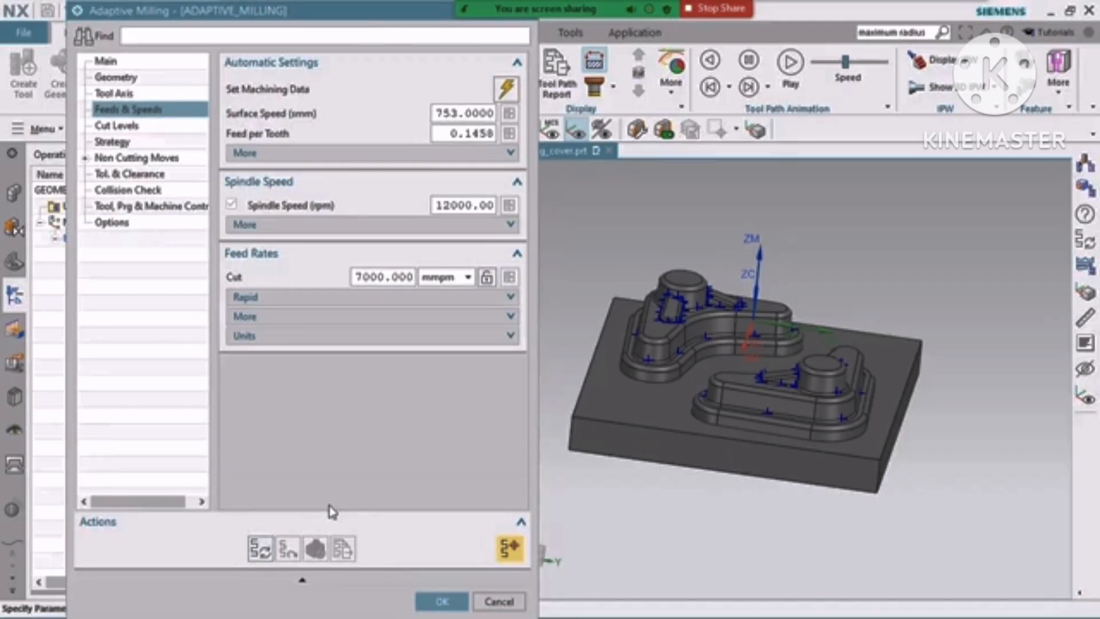
{"action": "left_click", "coordinate": [260, 548]}
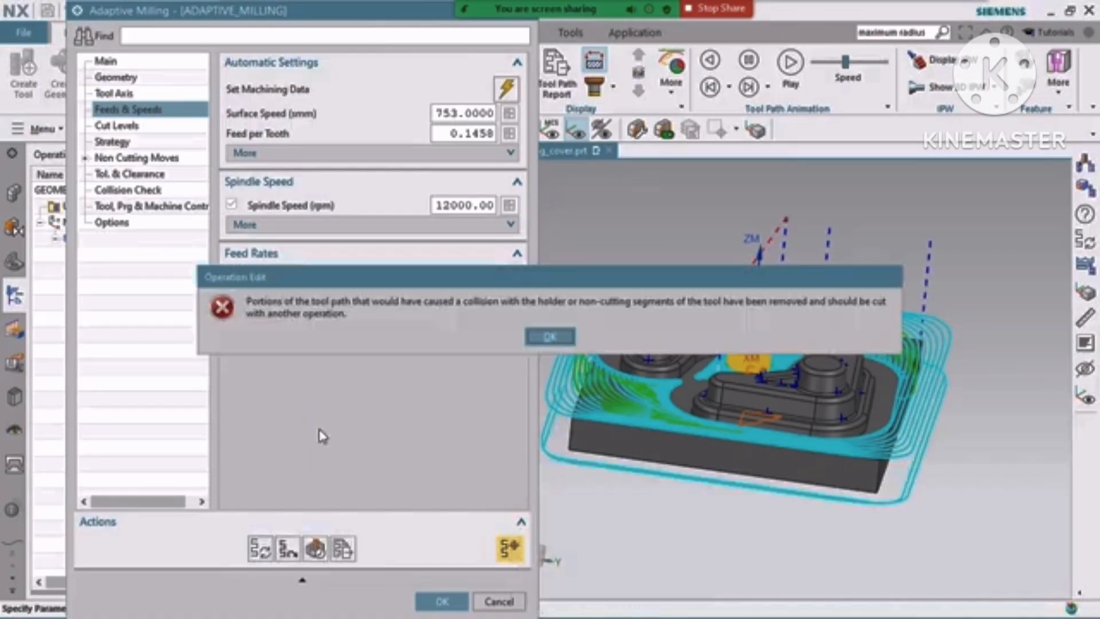
{"action": "left_click", "coordinate": [546, 332]}
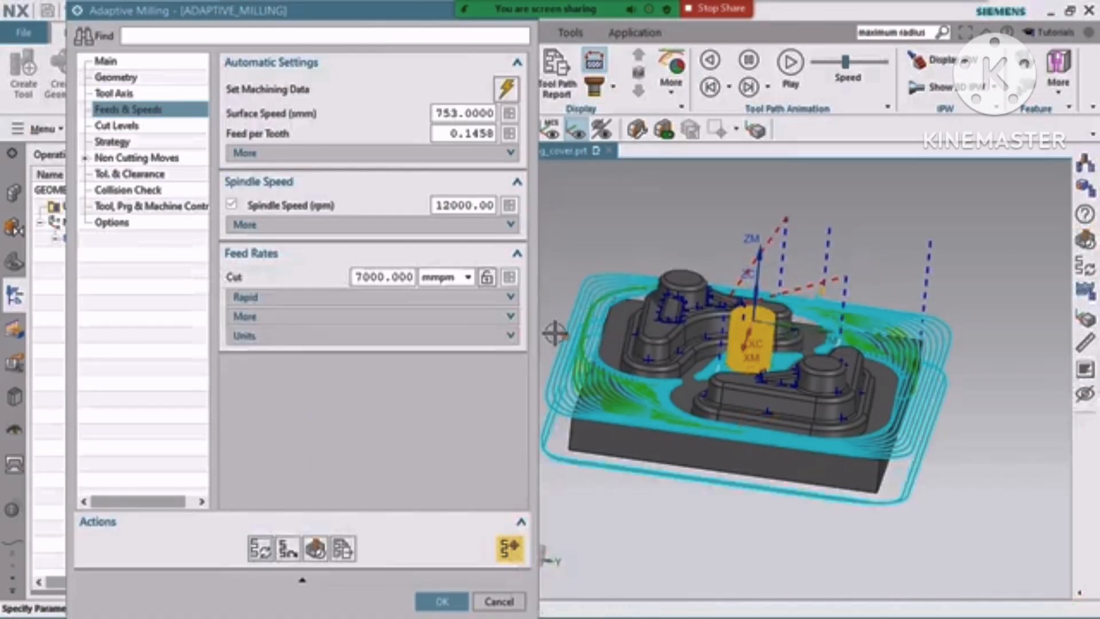
{"action": "left_click", "coordinate": [442, 601]}
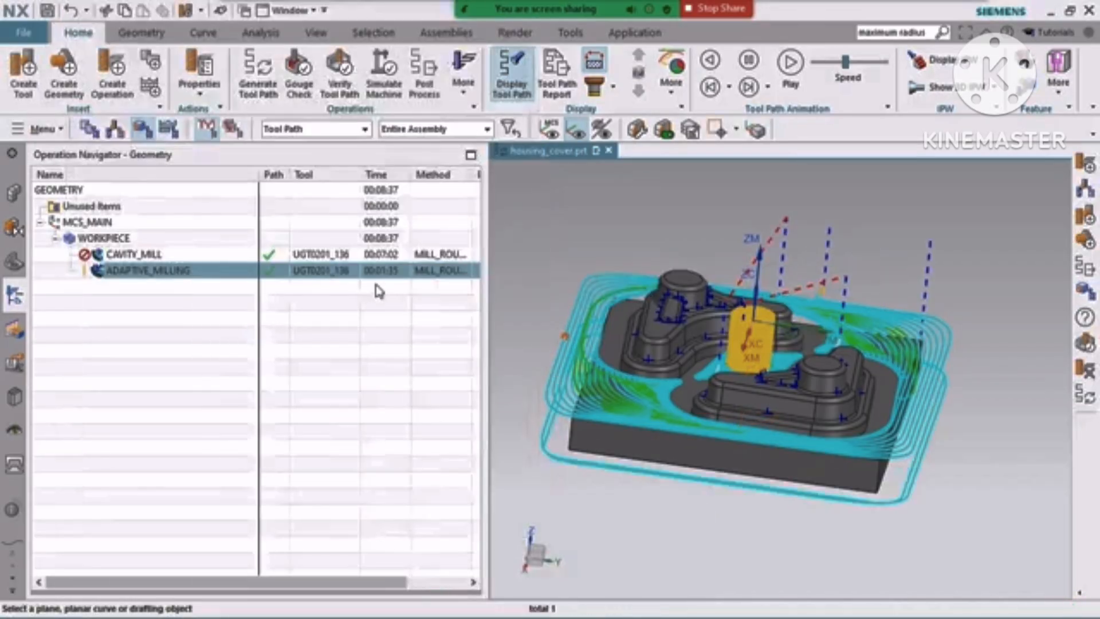
- Check the Adaptive Milling machining time, then open its 3D Dynamic verification, set animation speed 5, and close it
{"action": "mouse_move", "coordinate": [390, 279]}
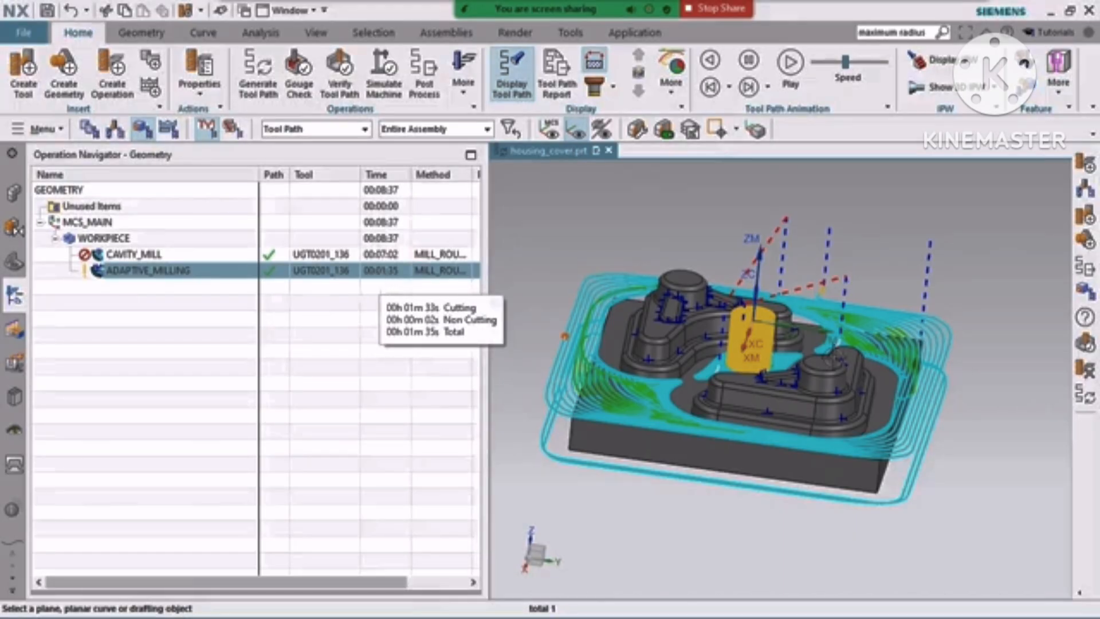
{"action": "middle_click_drag", "start_coordinate": [830, 358], "coordinate": [820, 309]}
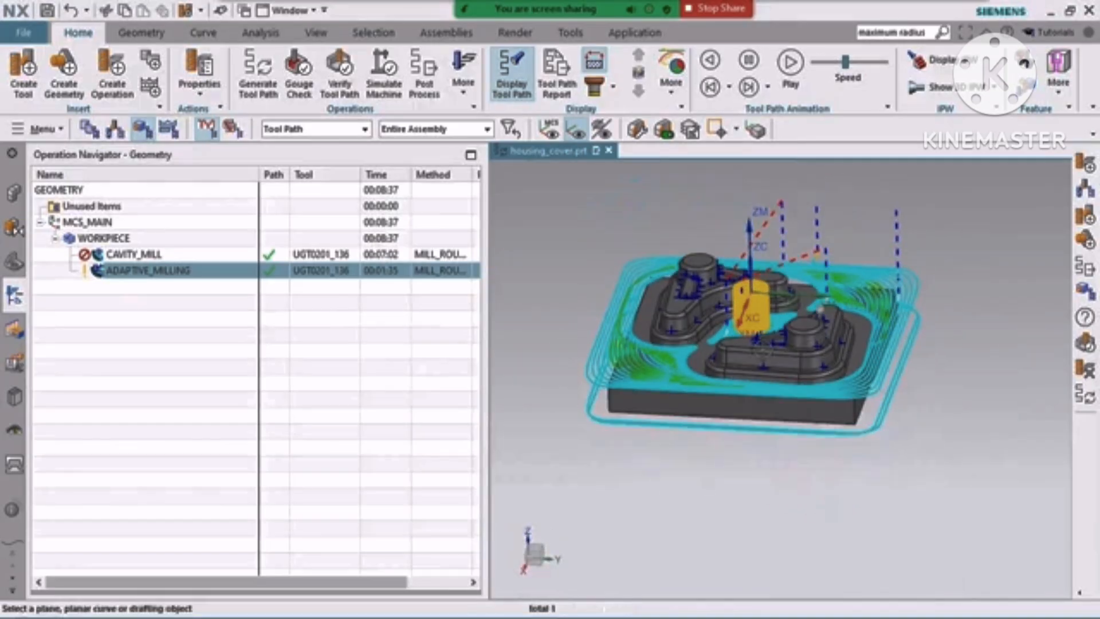
{"action": "left_click", "coordinate": [341, 72]}
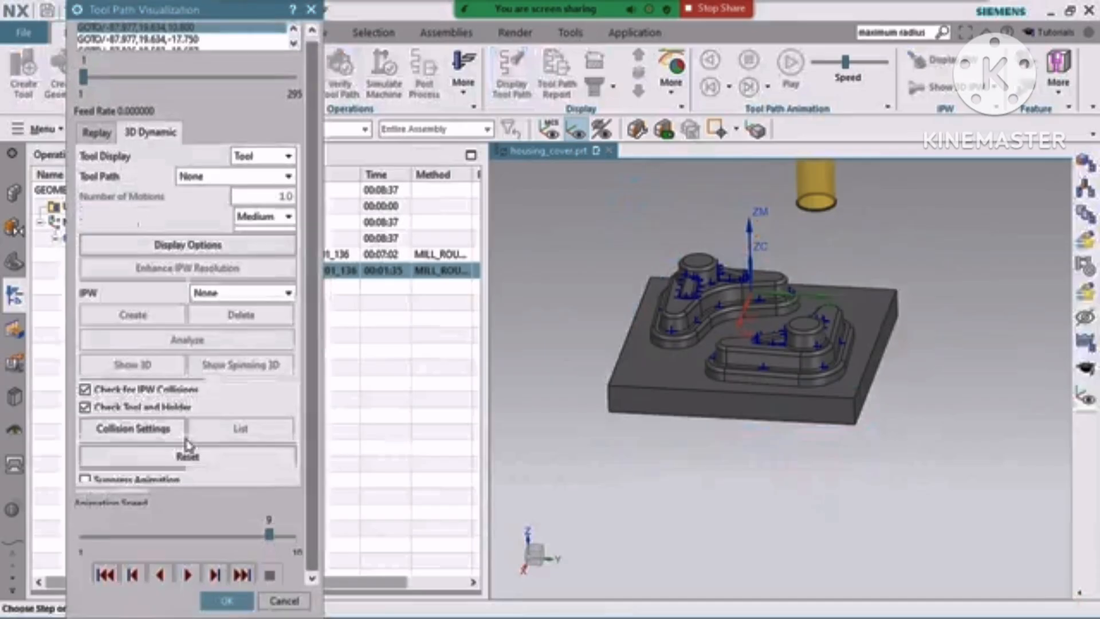
{"action": "left_click", "coordinate": [179, 530]}
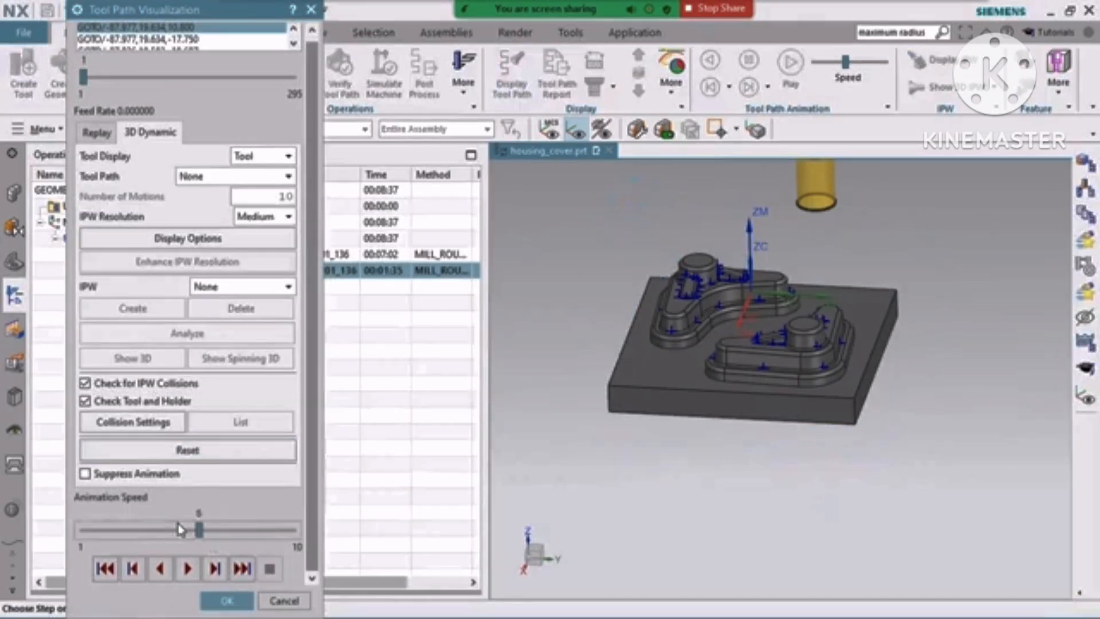
{"action": "left_click", "coordinate": [175, 532]}
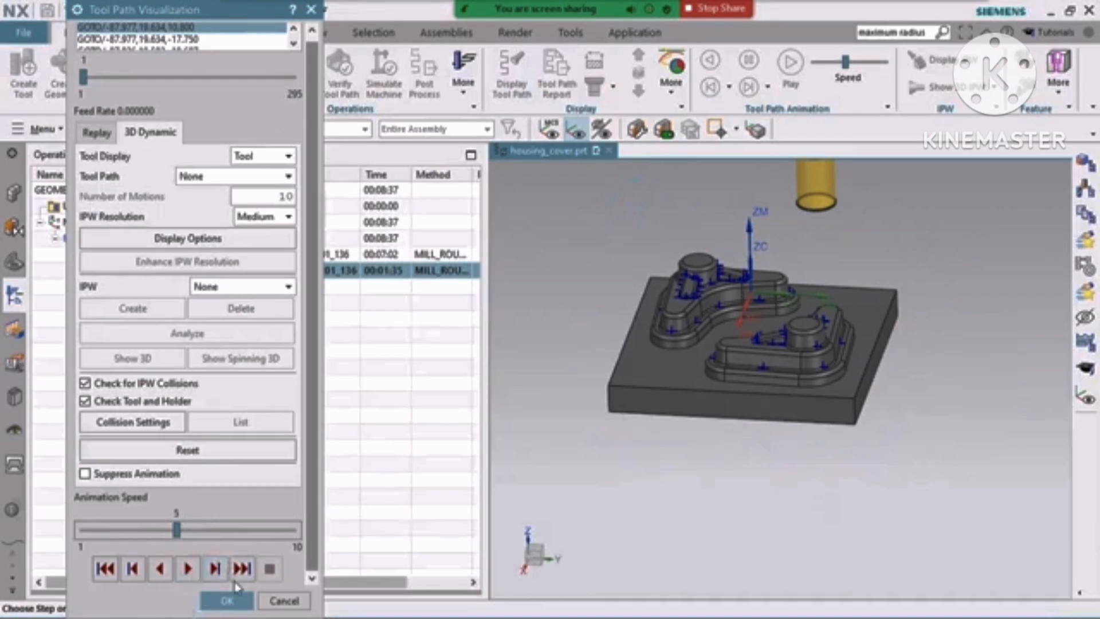
{"action": "left_click", "coordinate": [229, 600]}
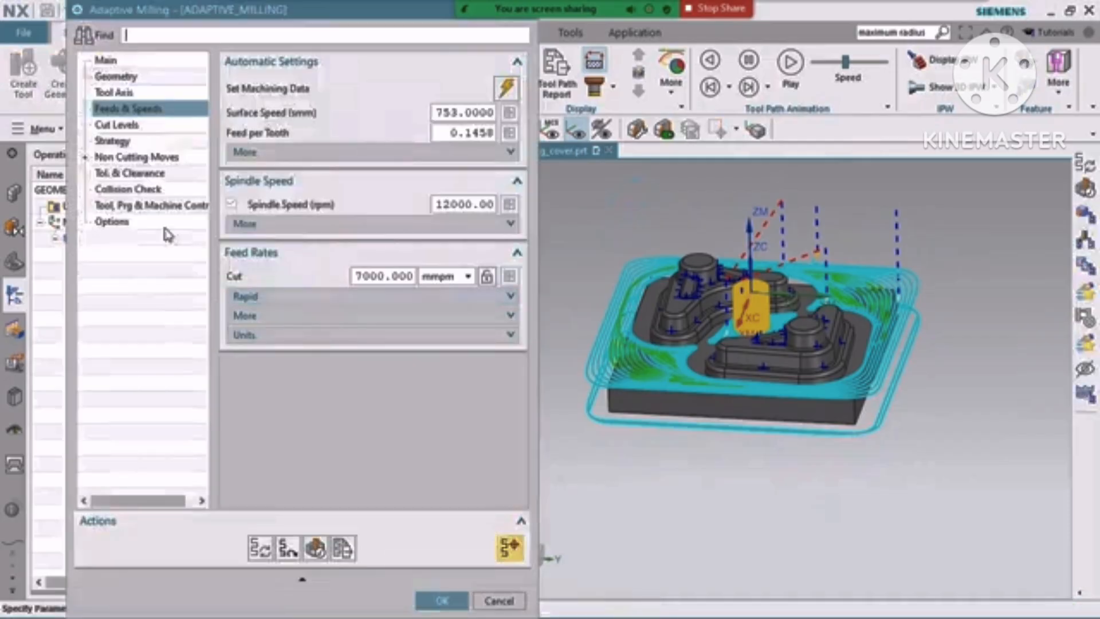
- Examine the Adaptive Milling operation's closed-area engage settings and the helical entry path between the two bosses
{"action": "left_click", "coordinate": [115, 157]}
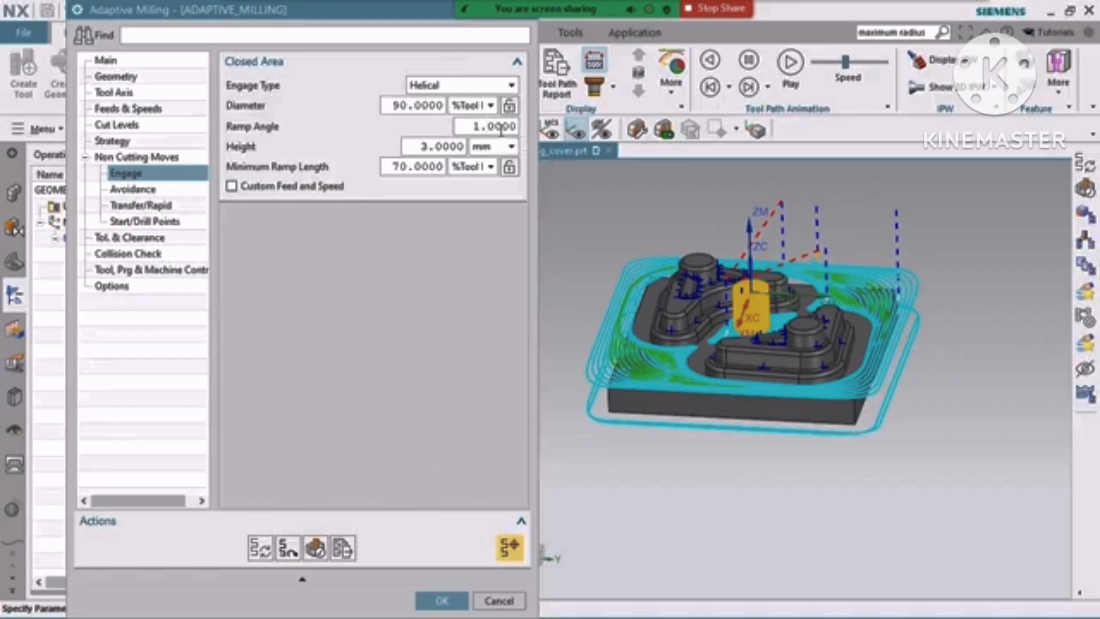
{"action": "scroll", "coordinate": [759, 298], "scroll_direction": "up", "scroll_amount": 9}
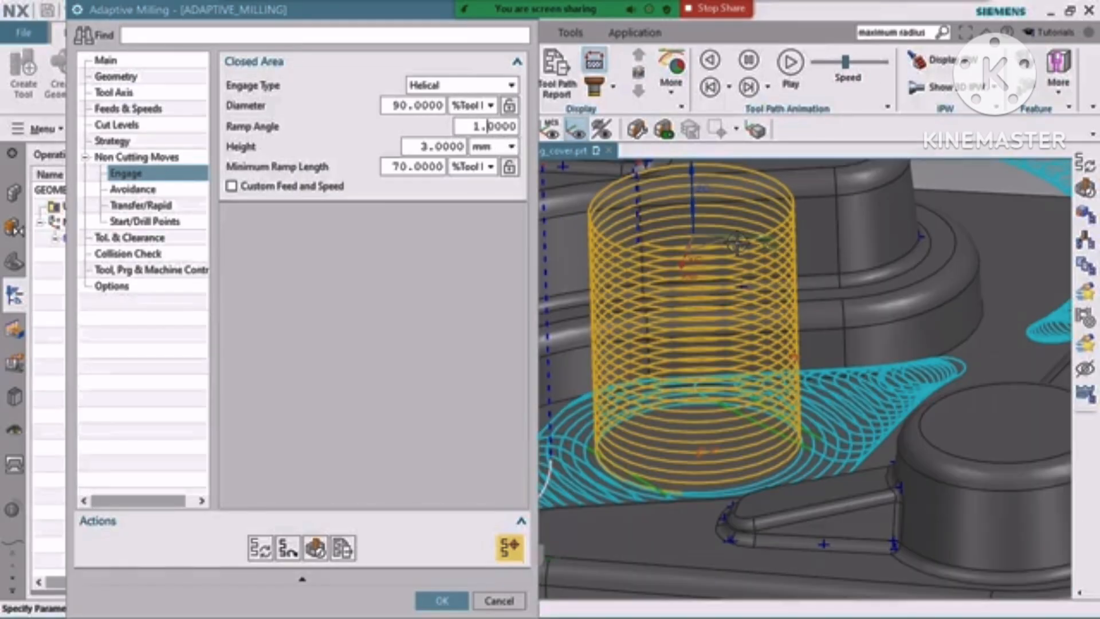
{"action": "scroll", "coordinate": [818, 303], "scroll_direction": "down", "scroll_amount": 6}
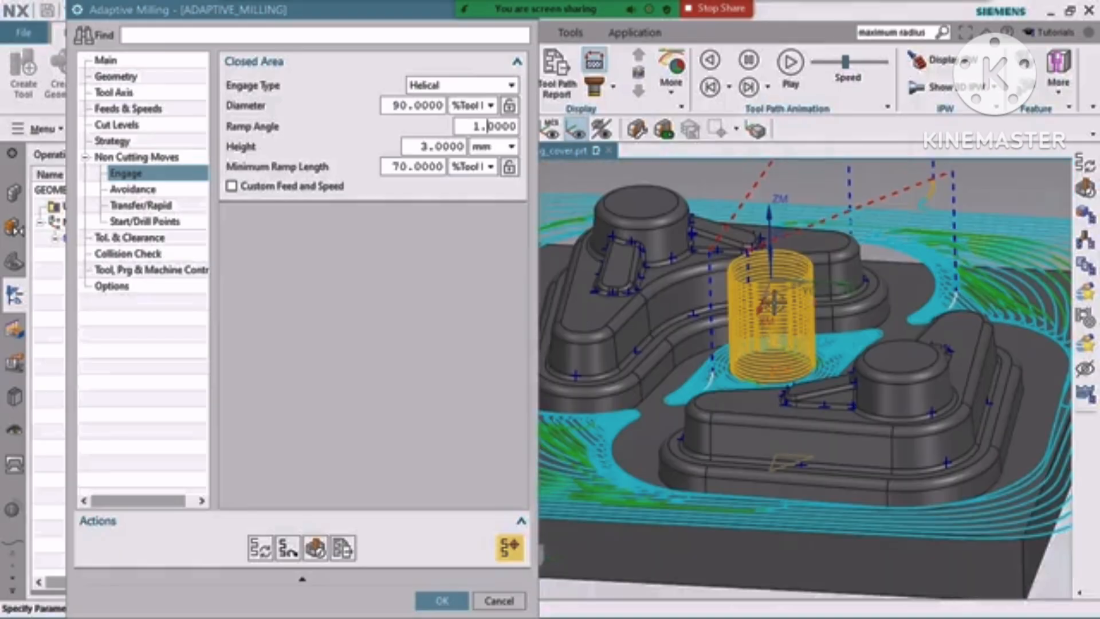
{"action": "scroll", "coordinate": [773, 303], "scroll_direction": "up", "scroll_amount": 6}
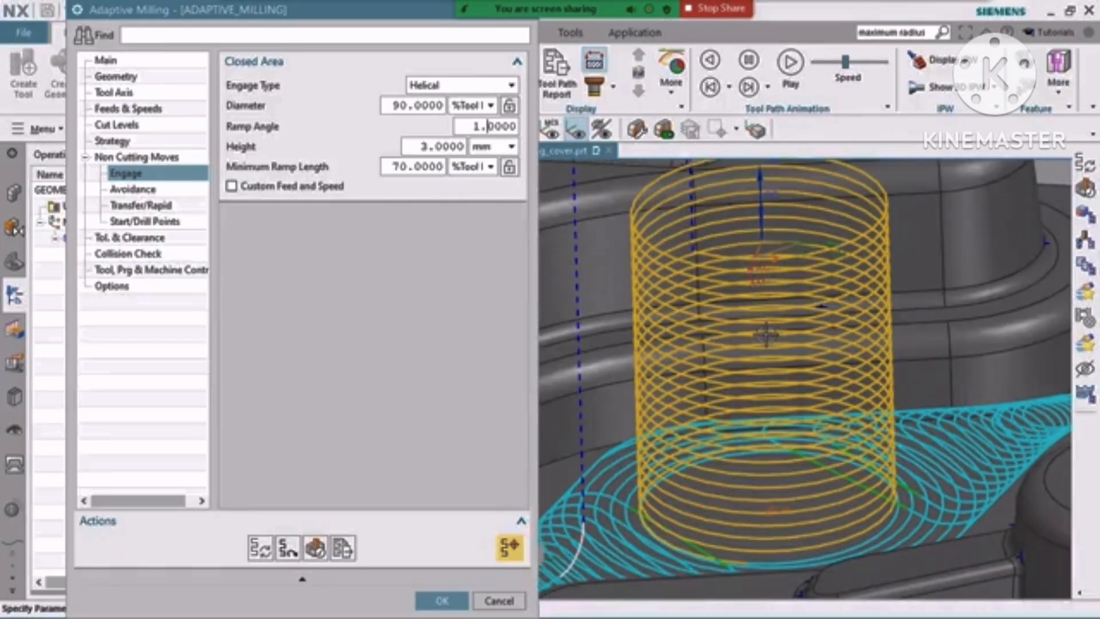
{"action": "scroll", "coordinate": [822, 305], "scroll_direction": "down", "scroll_amount": 4}
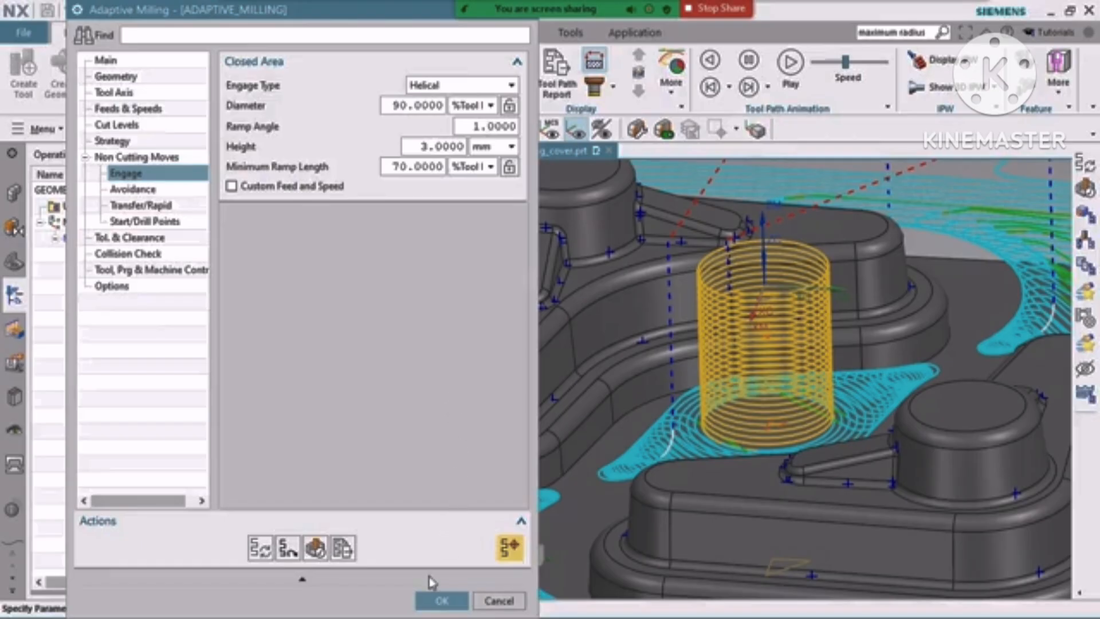
- Run the Adaptive Milling 3D Dynamic material removal simulation at animation speed 4, then close it and accept the operation
{"action": "left_click", "coordinate": [317, 550]}
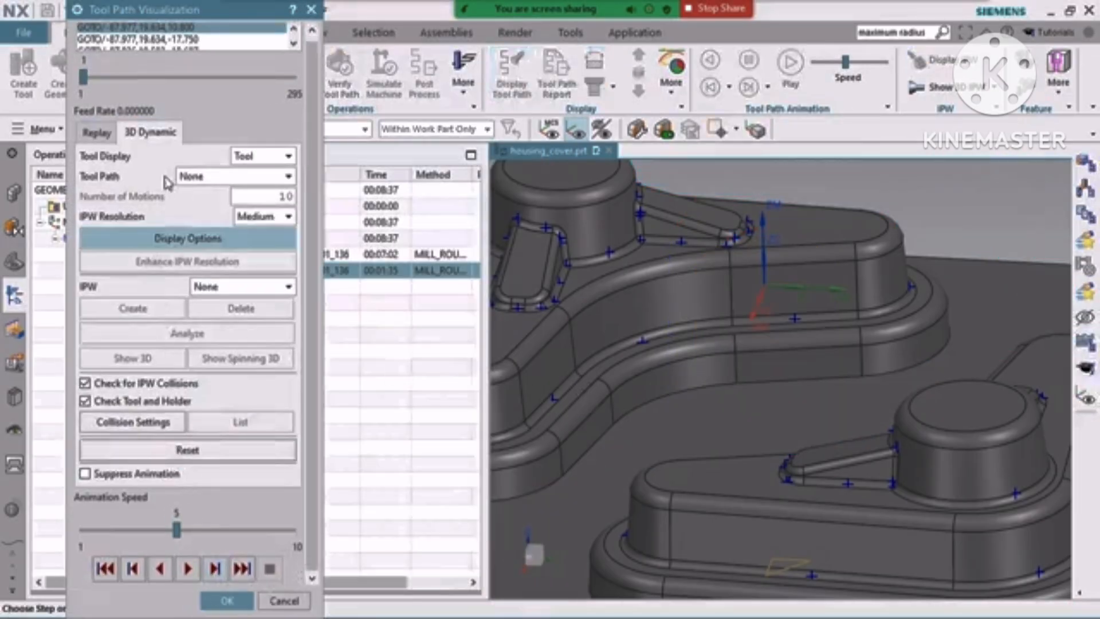
{"action": "left_click", "coordinate": [184, 571]}
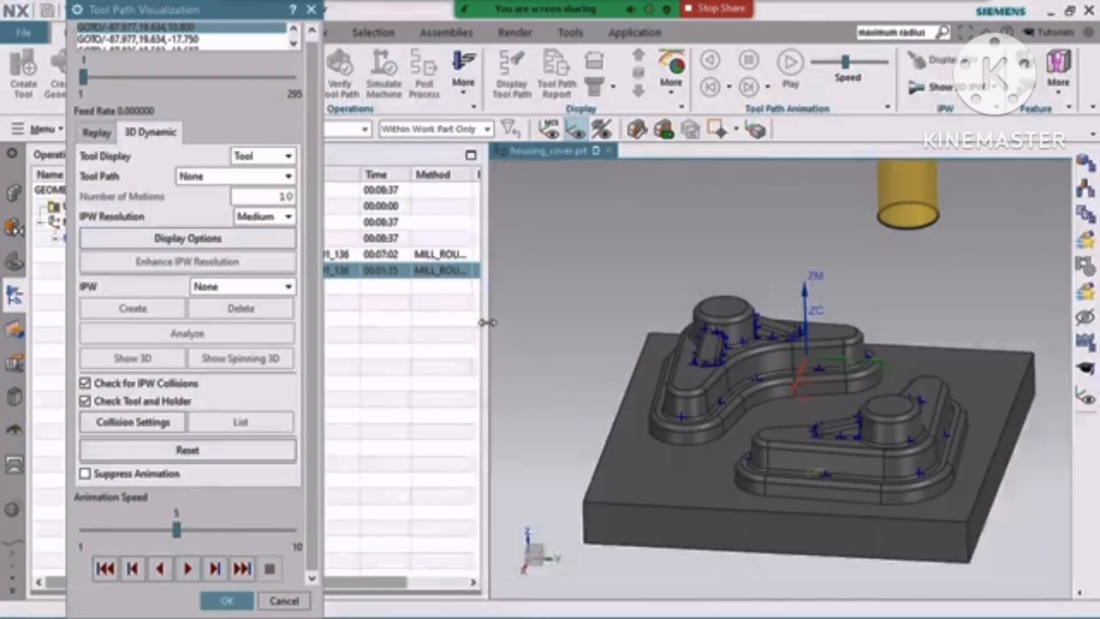
{"action": "left_click_drag", "start_coordinate": [487, 322], "coordinate": [338, 322]}
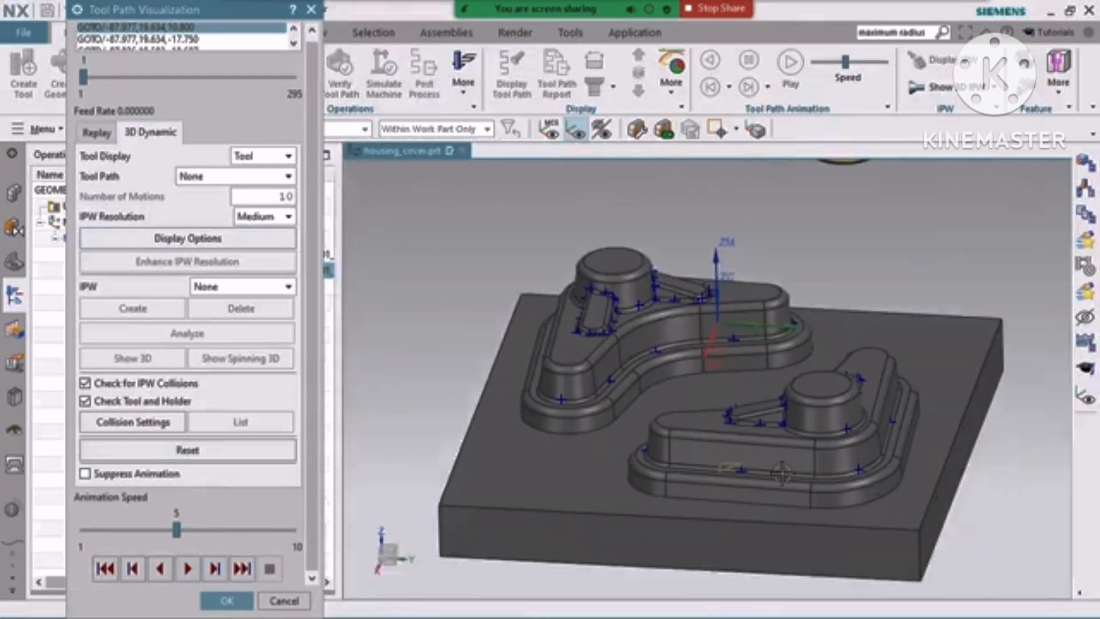
{"action": "scroll", "coordinate": [656, 445], "scroll_direction": "down", "scroll_amount": 1}
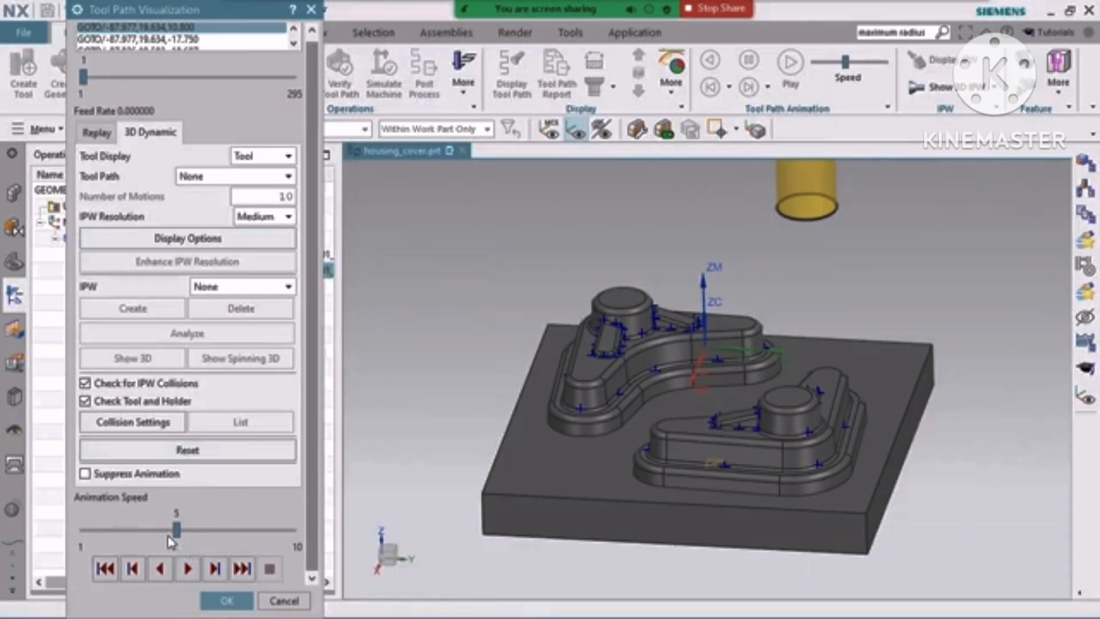
{"action": "left_click", "coordinate": [166, 532]}
{"action": "left_click", "coordinate": [187, 569]}
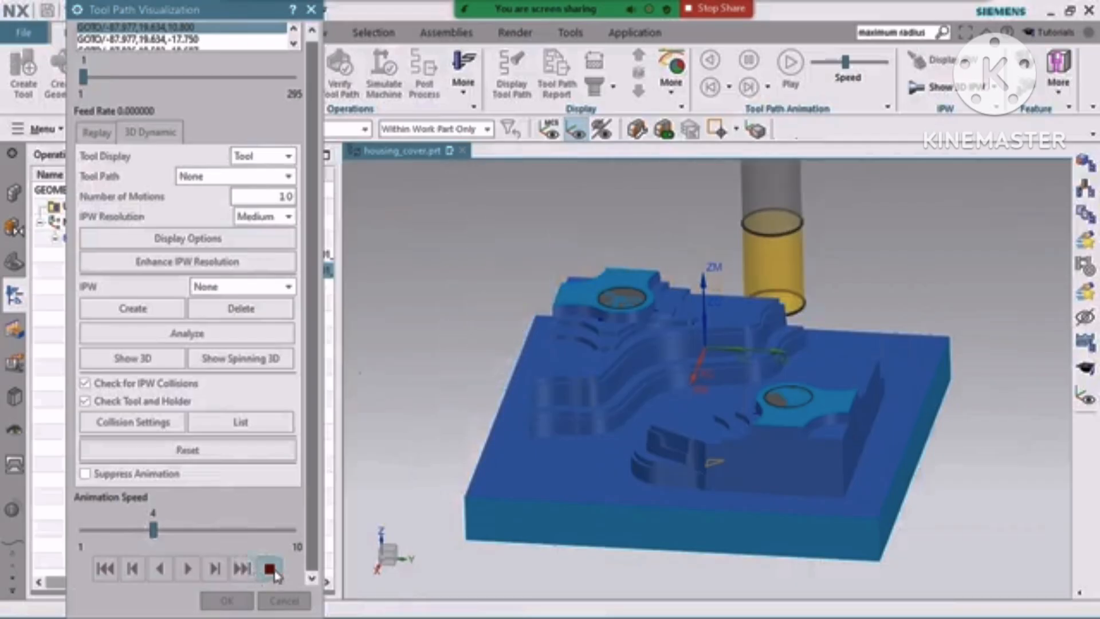
{"action": "left_click", "coordinate": [227, 600]}
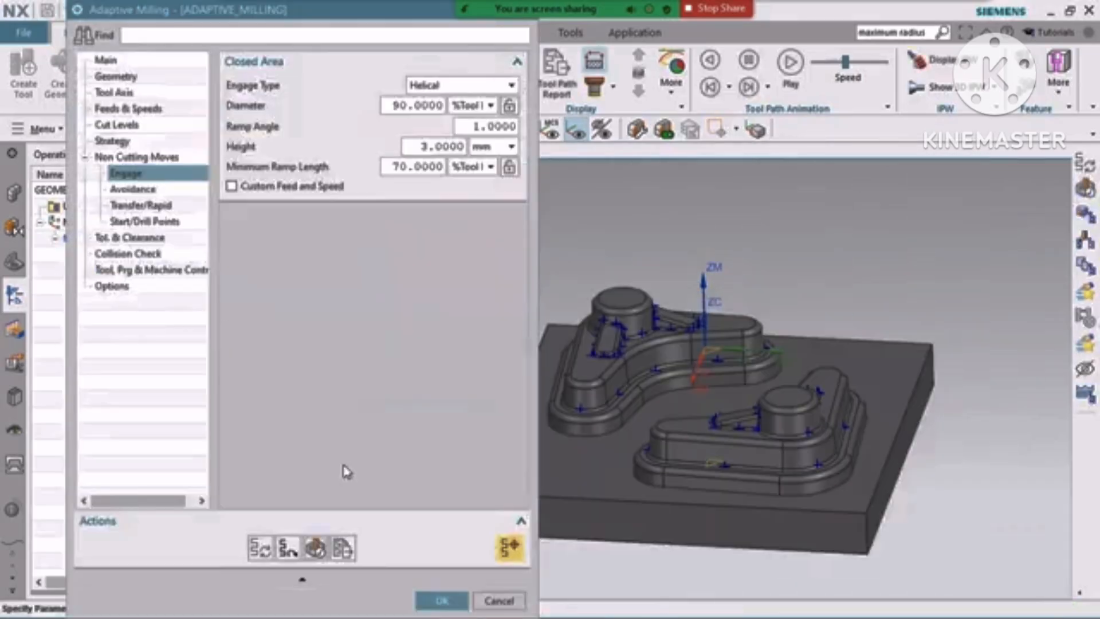
{"action": "left_click", "coordinate": [427, 598]}
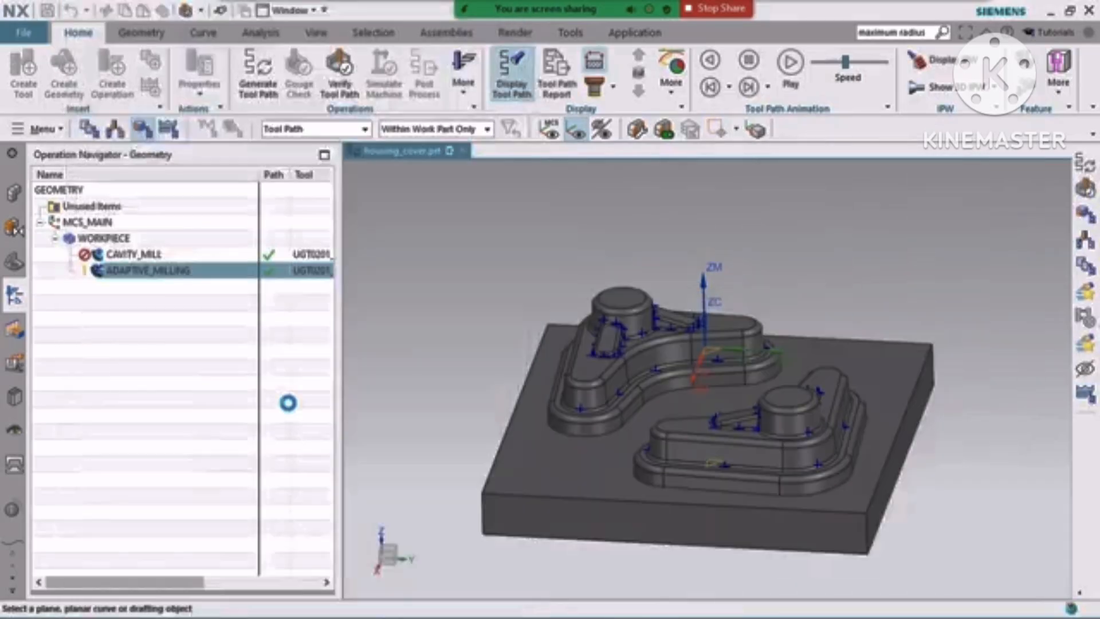
- Delete the Cavity Mill operation from the workpiece so that only the Adaptive Milling operation is left
{"action": "right_click", "coordinate": [132, 253]}
{"action": "left_click", "coordinate": [172, 290]}
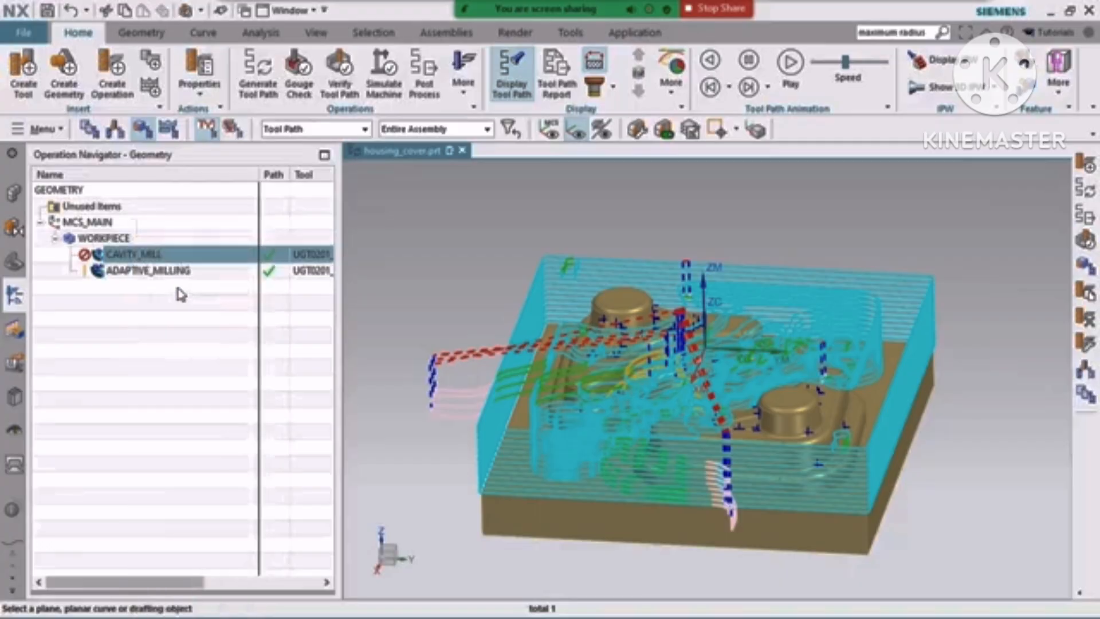
{"action": "left_click", "coordinate": [132, 259]}
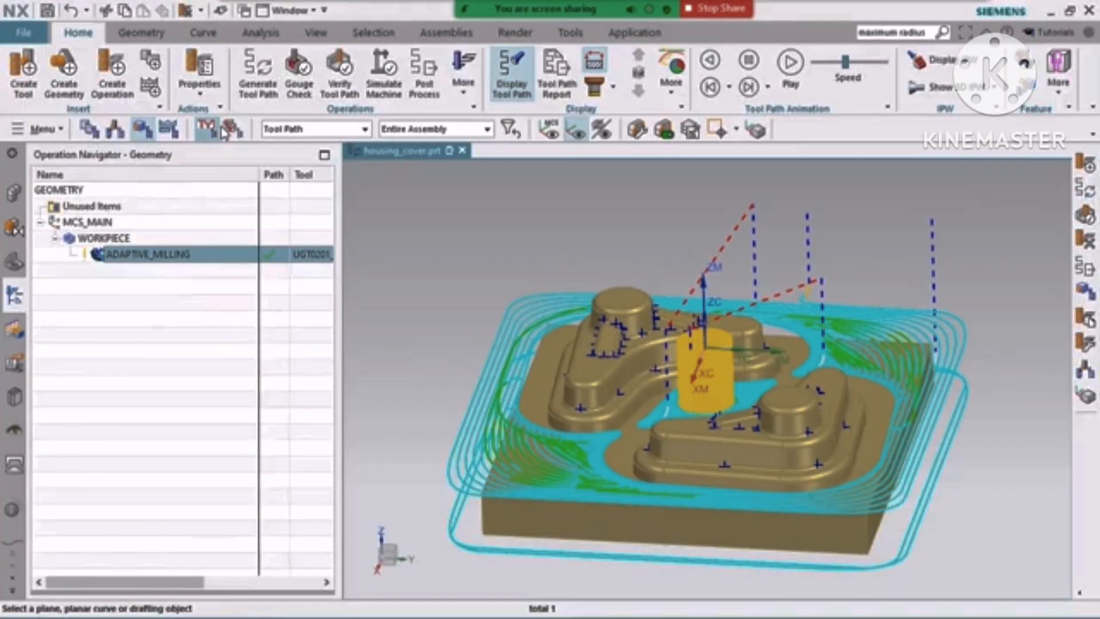
- Run the Adaptive Milling 3D Dynamic simulation, varying the animation speed between 4 and 6, and close the visualization
{"action": "left_click", "coordinate": [340, 74]}
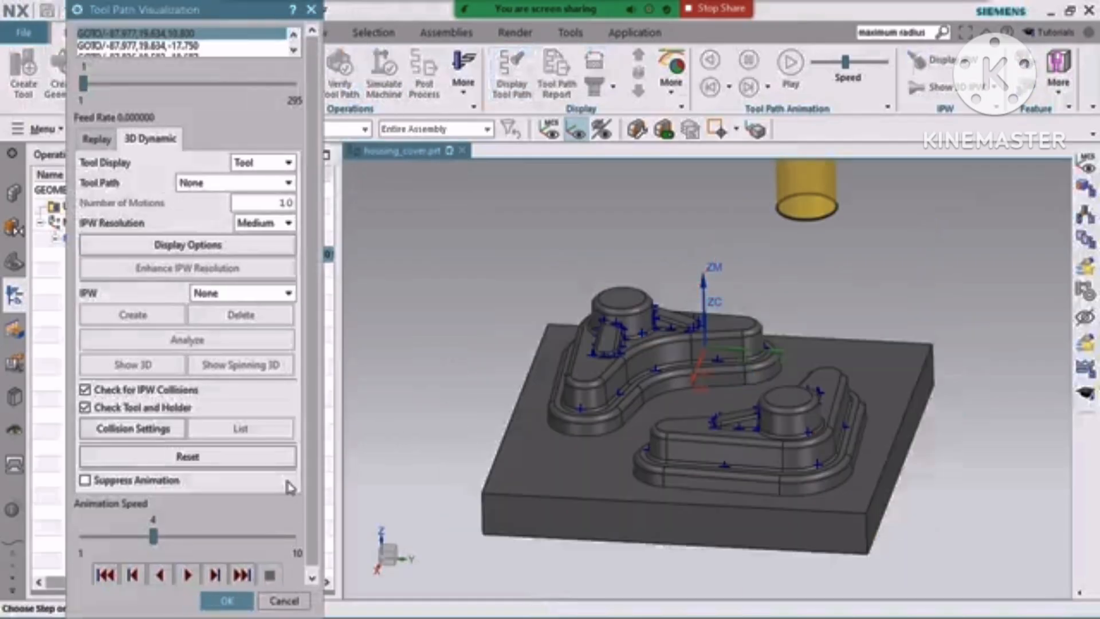
{"action": "left_click", "coordinate": [186, 573]}
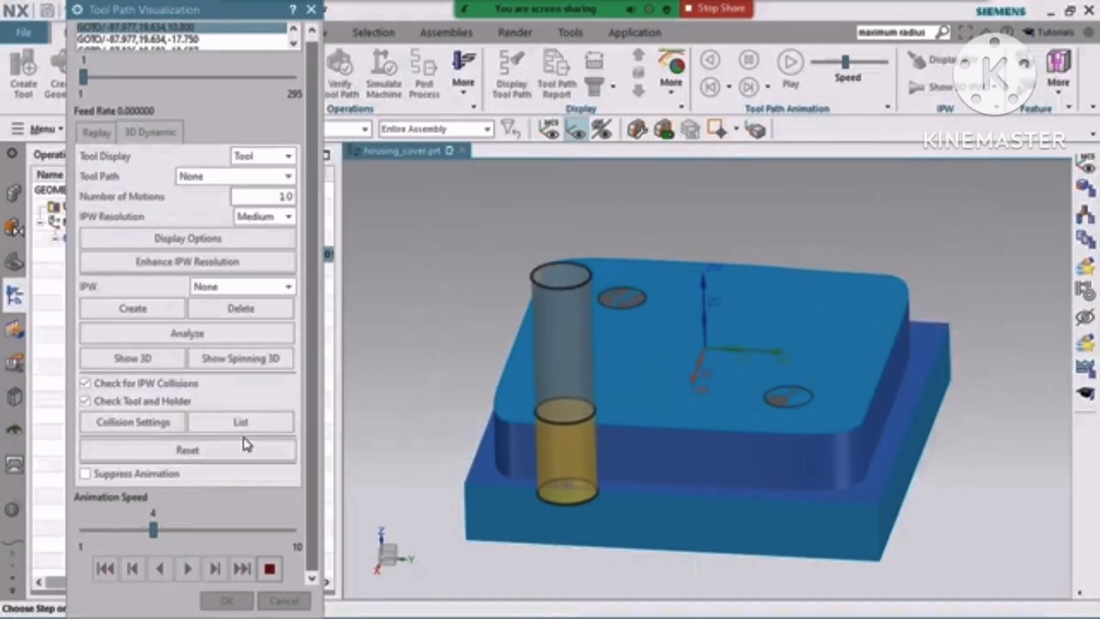
{"action": "left_click_drag", "start_coordinate": [152, 530], "coordinate": [174, 530]}
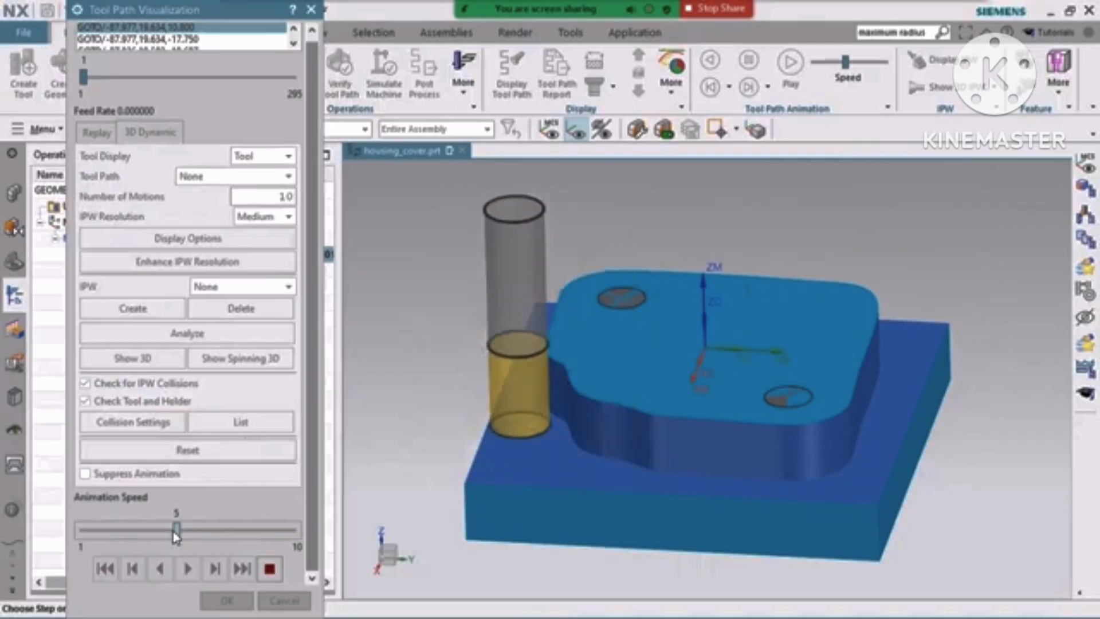
{"action": "left_click", "coordinate": [190, 533]}
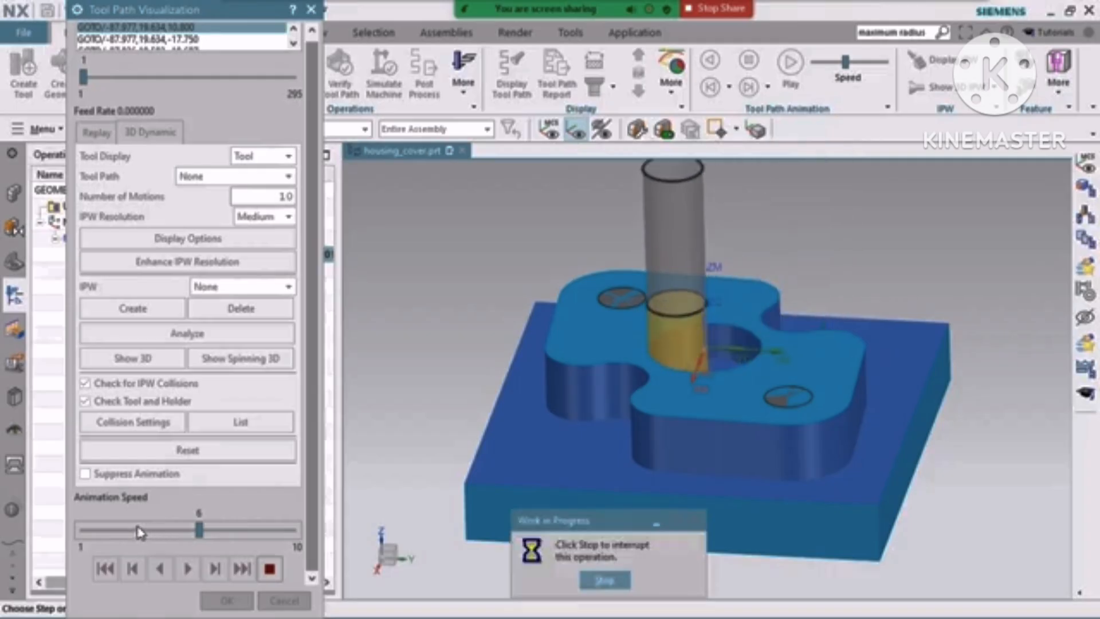
{"action": "left_click_drag", "start_coordinate": [198, 531], "coordinate": [152, 530]}
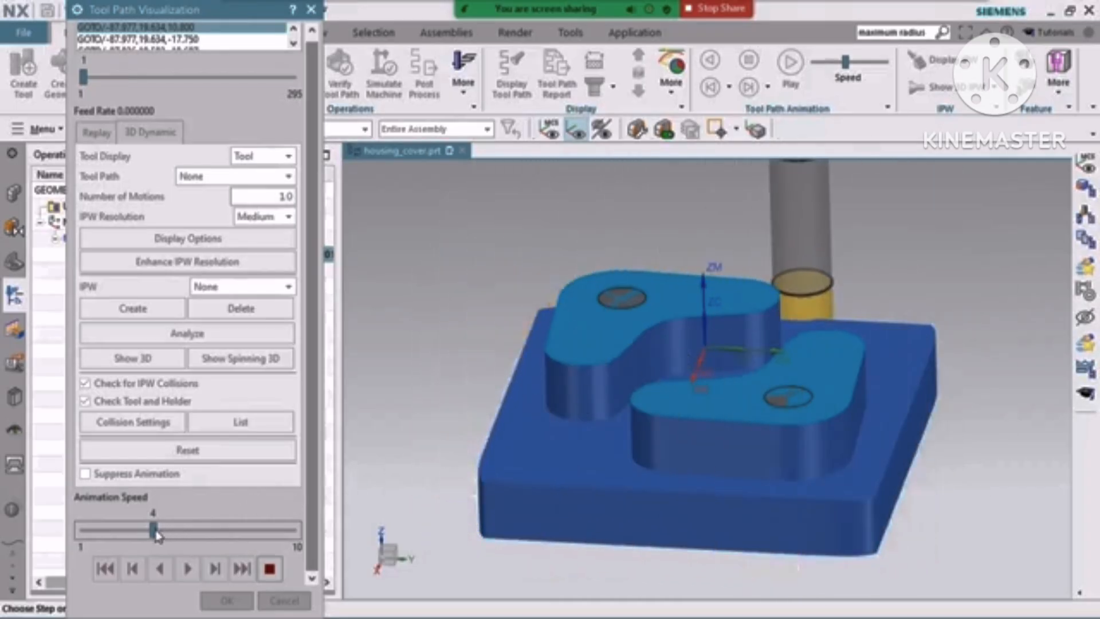
{"action": "left_click_drag", "start_coordinate": [152, 530], "coordinate": [199, 530]}
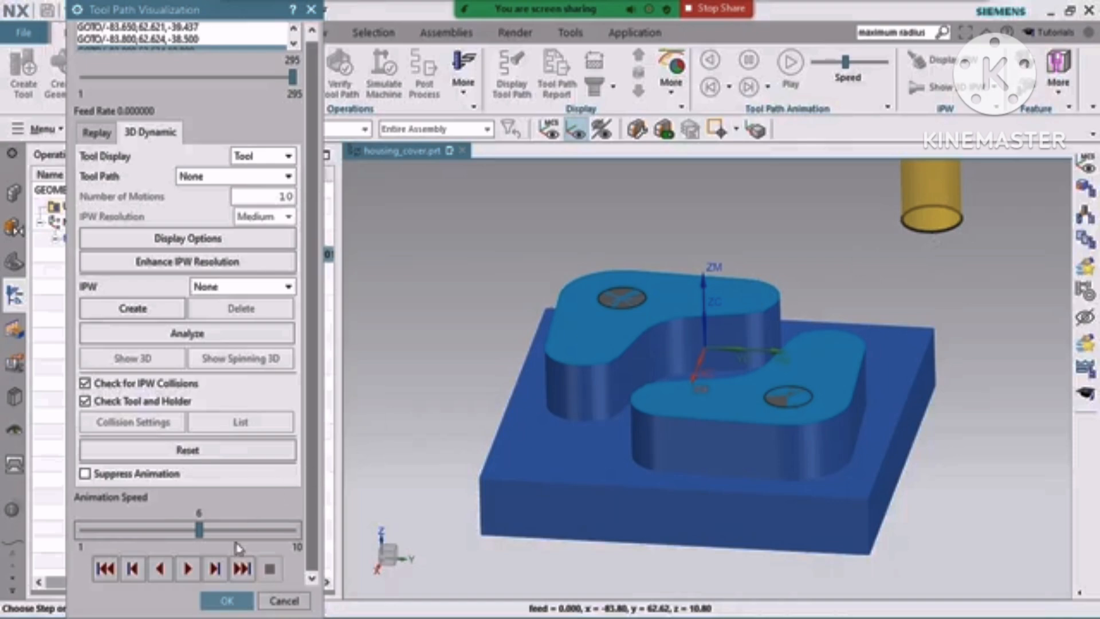
{"action": "left_click", "coordinate": [226, 600]}
- Reopen the Adaptive Milling operation's main settings and set Bottom Up Cutting to Between Cut Levels
{"action": "left_click", "coordinate": [149, 254]}
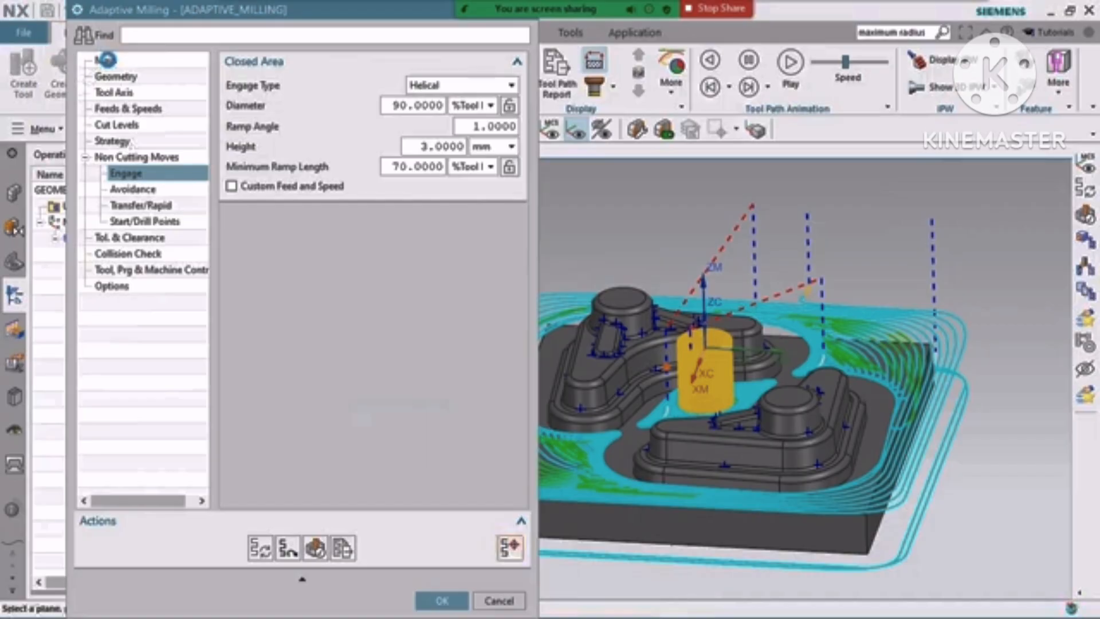
{"action": "left_click", "coordinate": [107, 60]}
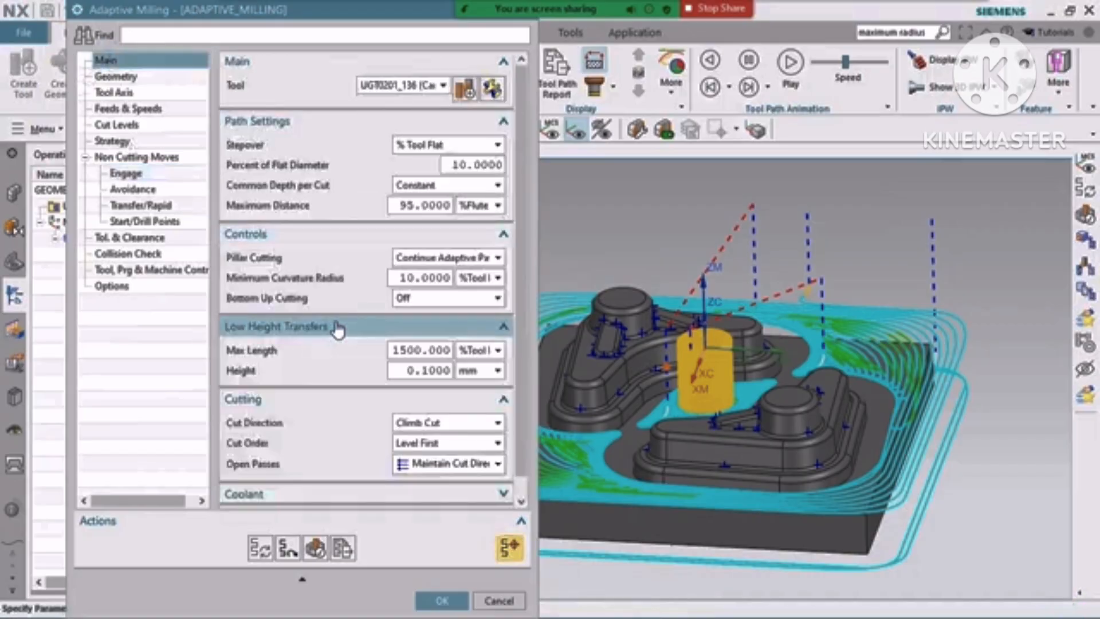
{"action": "left_click", "coordinate": [431, 299]}
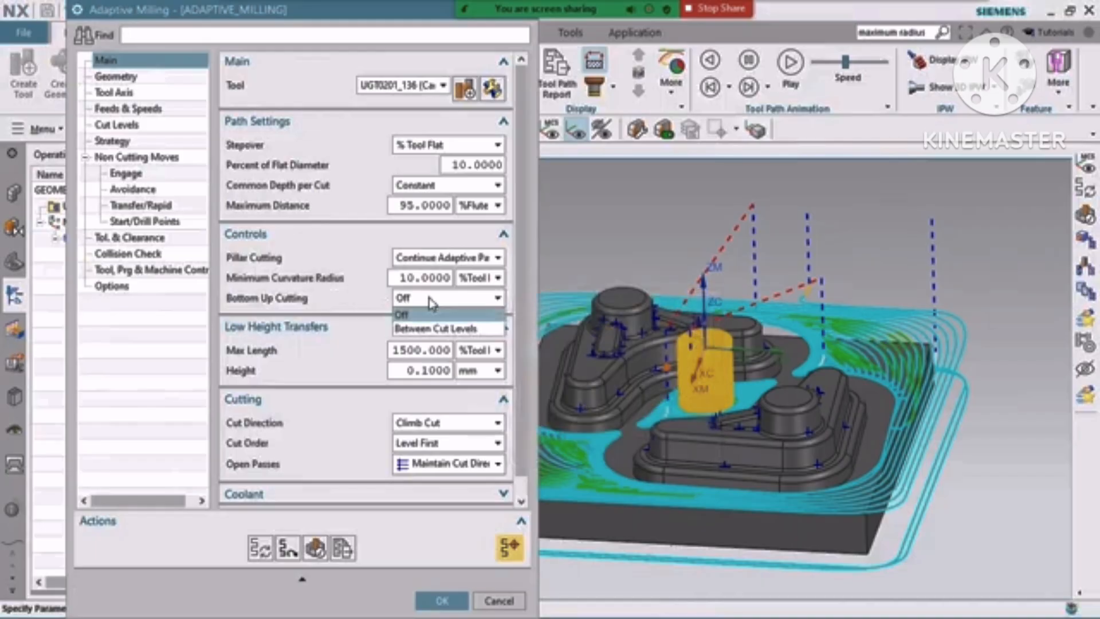
{"action": "left_click", "coordinate": [404, 326]}
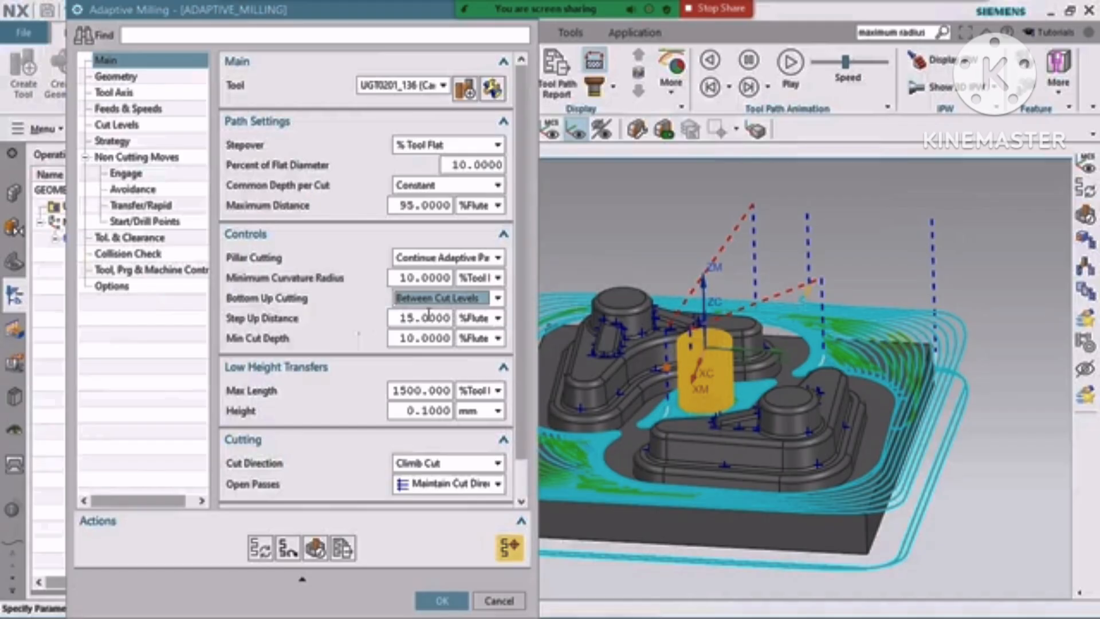
{"action": "left_click", "coordinate": [498, 318]}
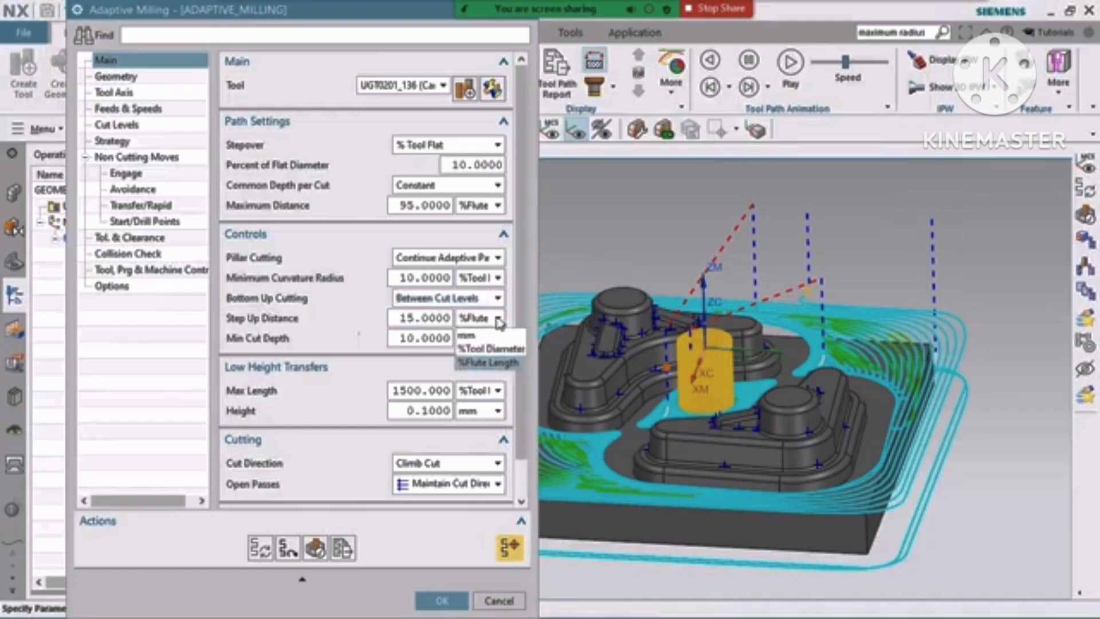
{"action": "left_click", "coordinate": [497, 319]}
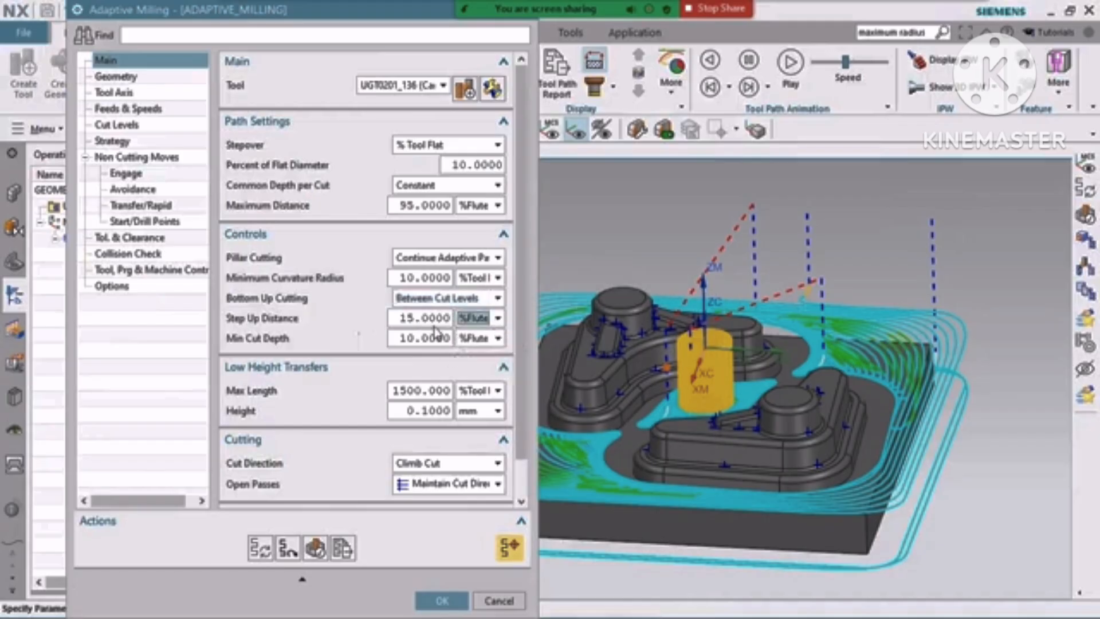
{"action": "left_click", "coordinate": [498, 319]}
{"action": "left_click", "coordinate": [349, 351]}
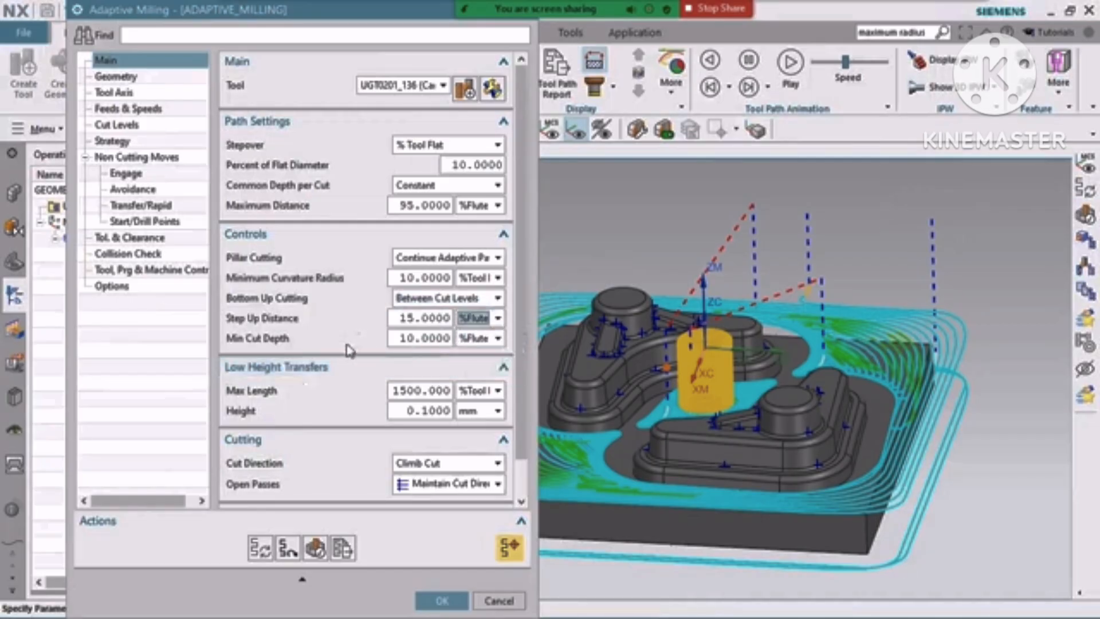
- Regenerate the Adaptive Milling tool path and simulate its material removal in 3D Dynamic at animation speed 9
{"action": "left_click", "coordinate": [261, 548]}
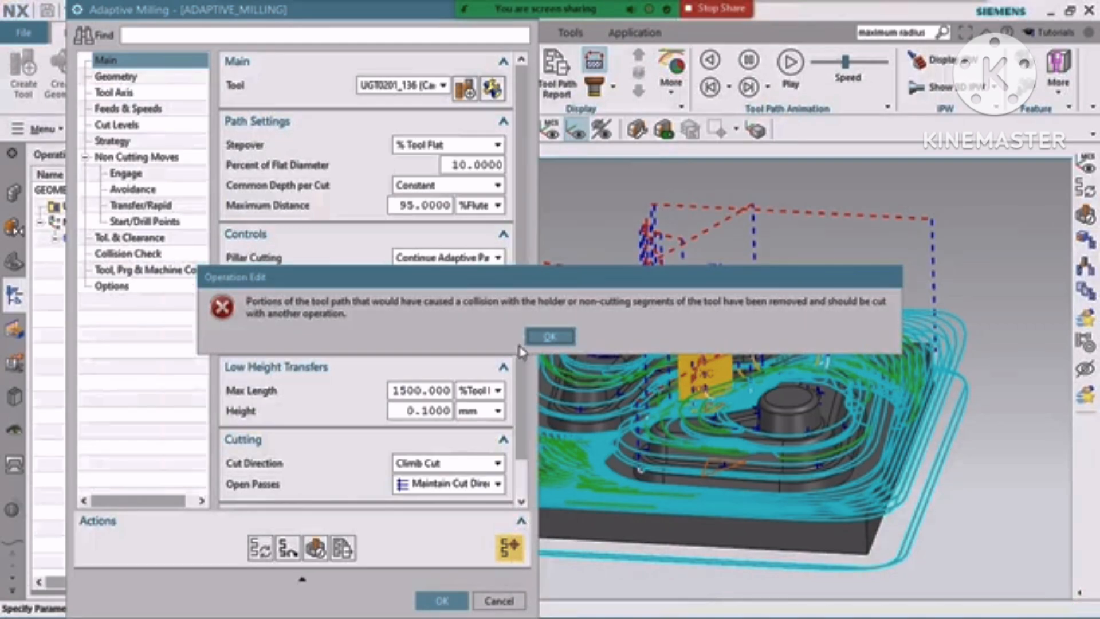
{"action": "left_click", "coordinate": [548, 337]}
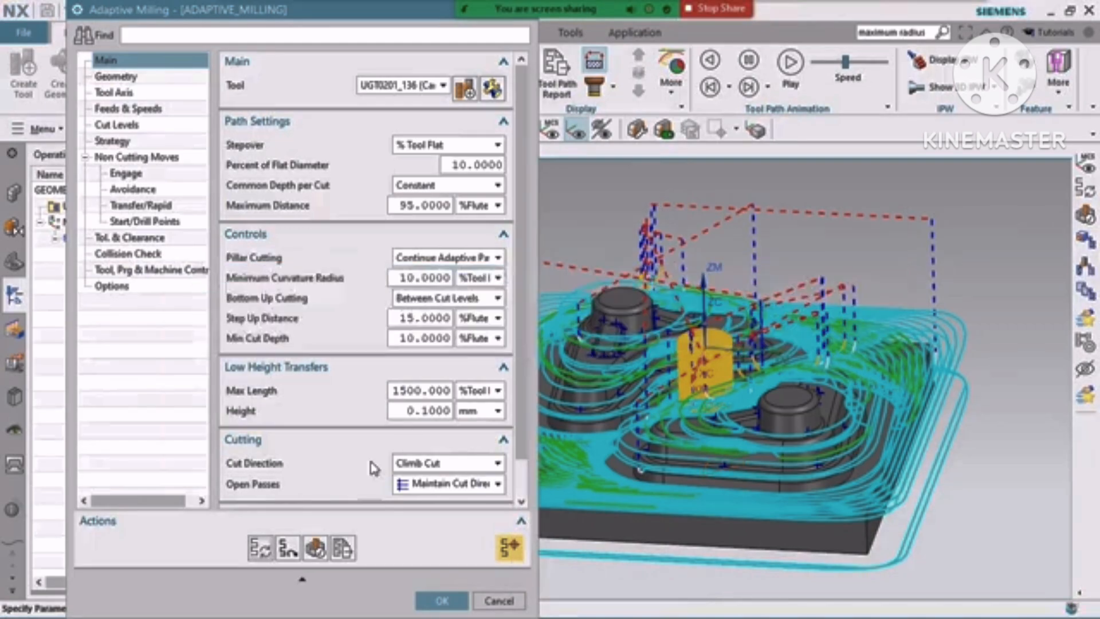
{"action": "left_click", "coordinate": [314, 553]}
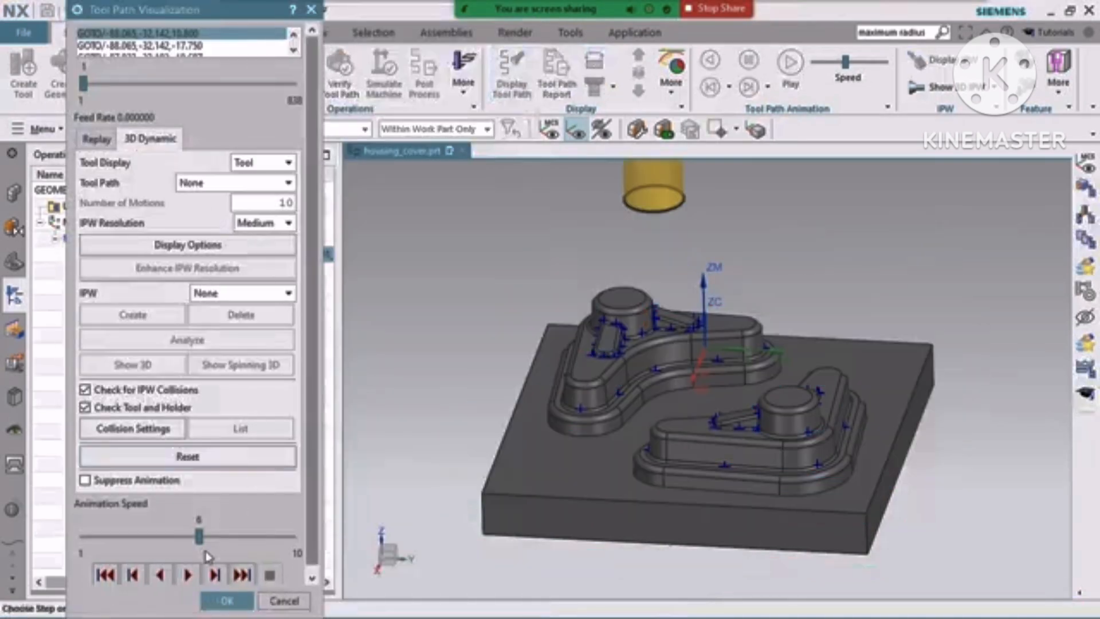
{"action": "left_click", "coordinate": [188, 574]}
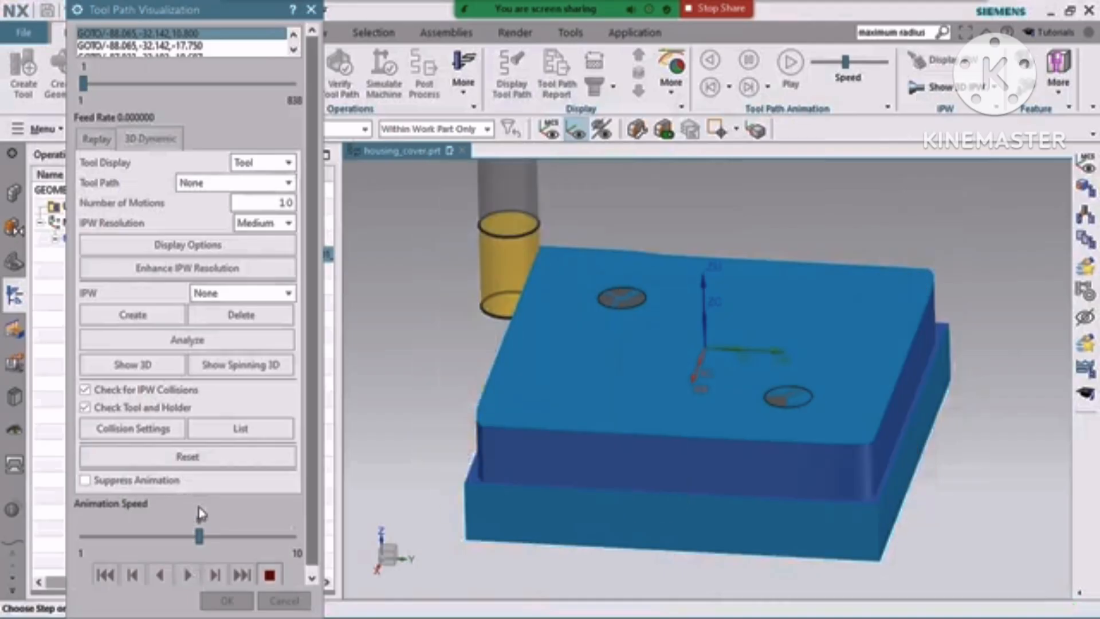
{"action": "left_click_drag", "start_coordinate": [199, 536], "coordinate": [272, 543]}
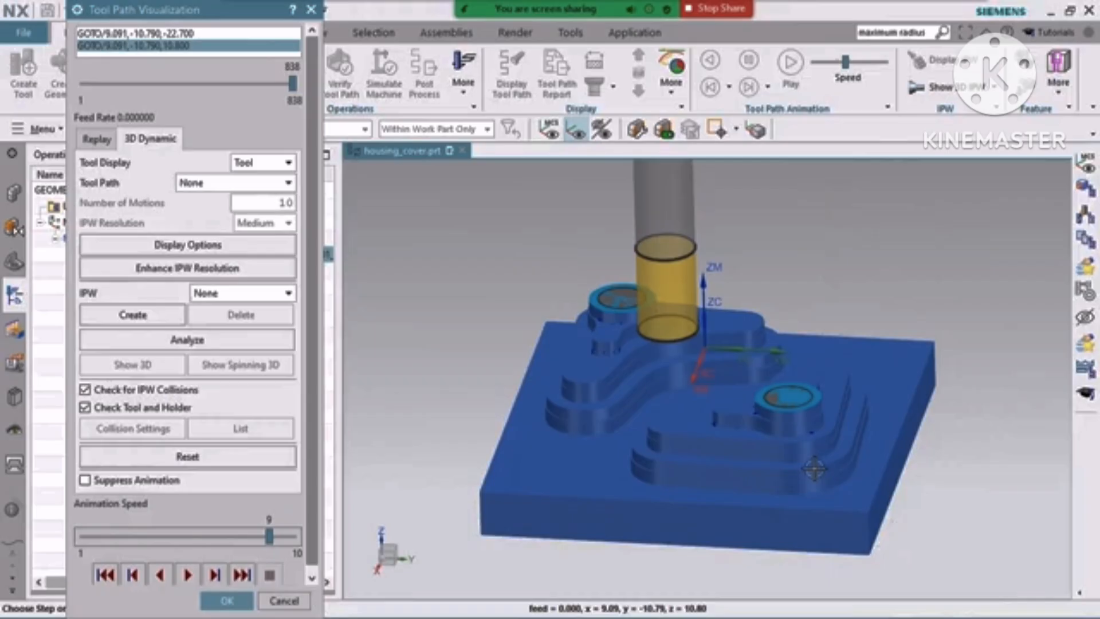
{"action": "left_click", "coordinate": [227, 600]}
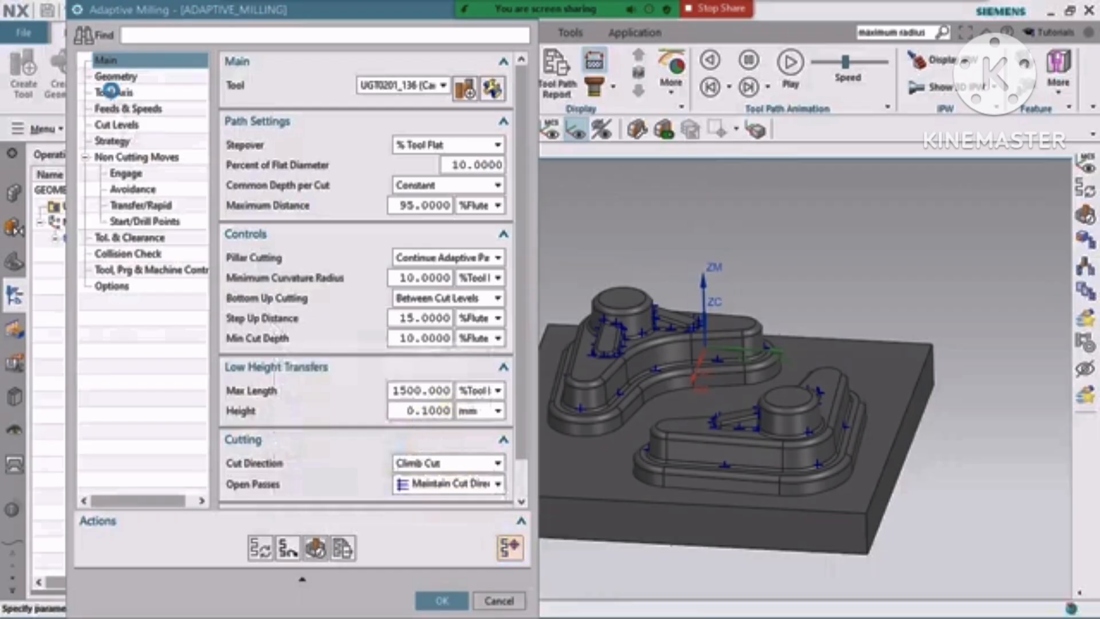
- Check the cut level range settings of the Adaptive Milling operation and accept the operation
{"action": "left_click", "coordinate": [114, 93]}
{"action": "left_click", "coordinate": [118, 124]}
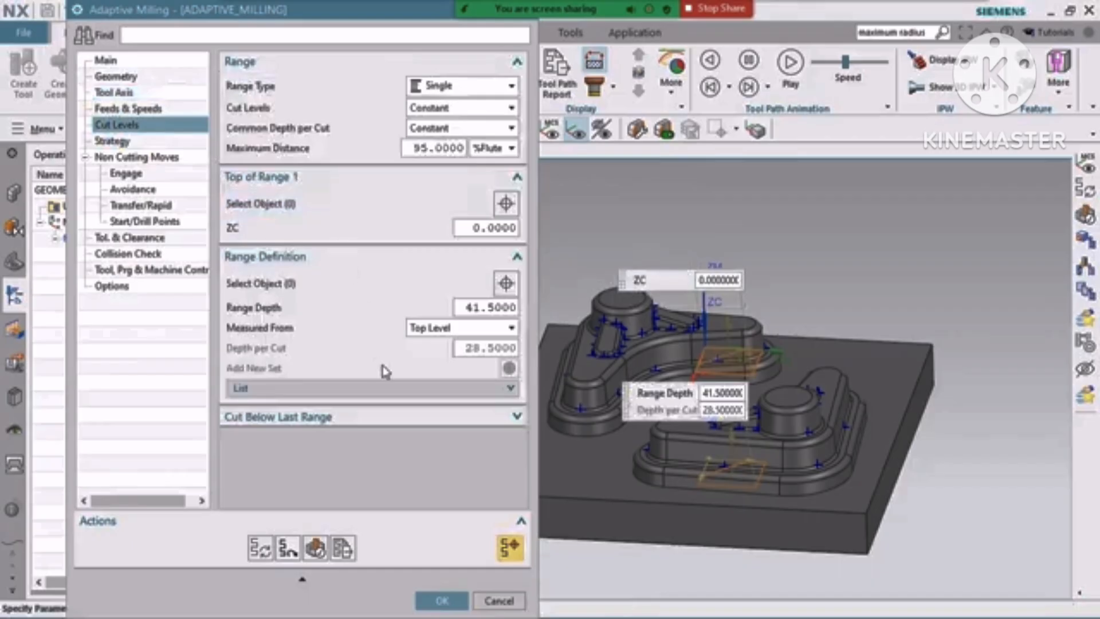
{"action": "left_click", "coordinate": [441, 599]}
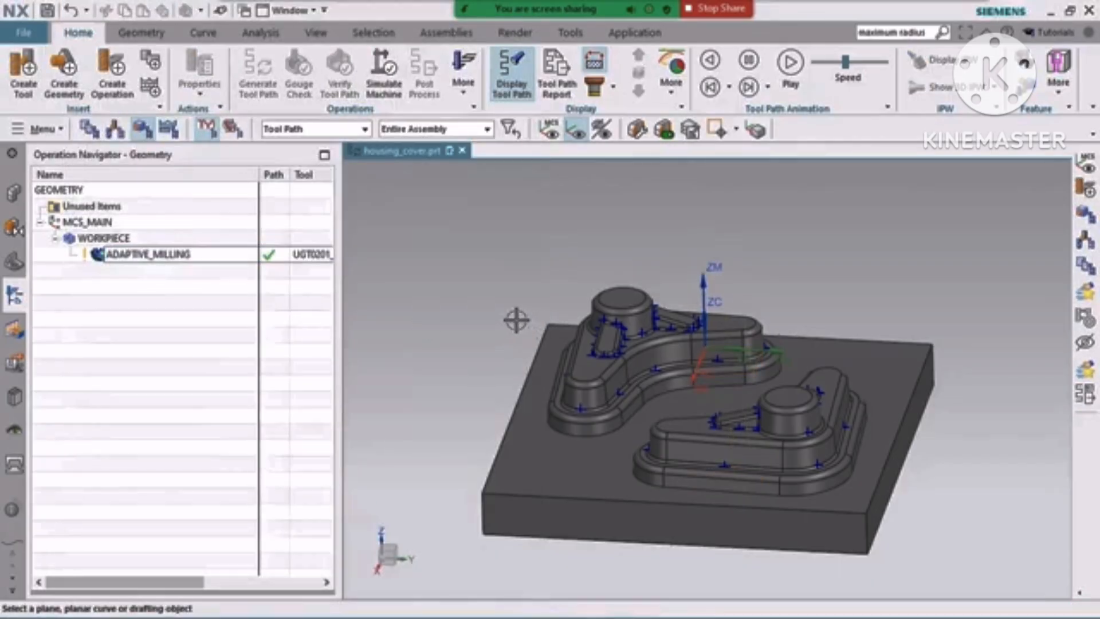
- Create the manufacturing setup part setup_2.prt from the Blank millimetre template and leave the MILL setup template search
{"action": "scroll", "coordinate": [515, 324], "scroll_direction": "down", "scroll_amount": 2}
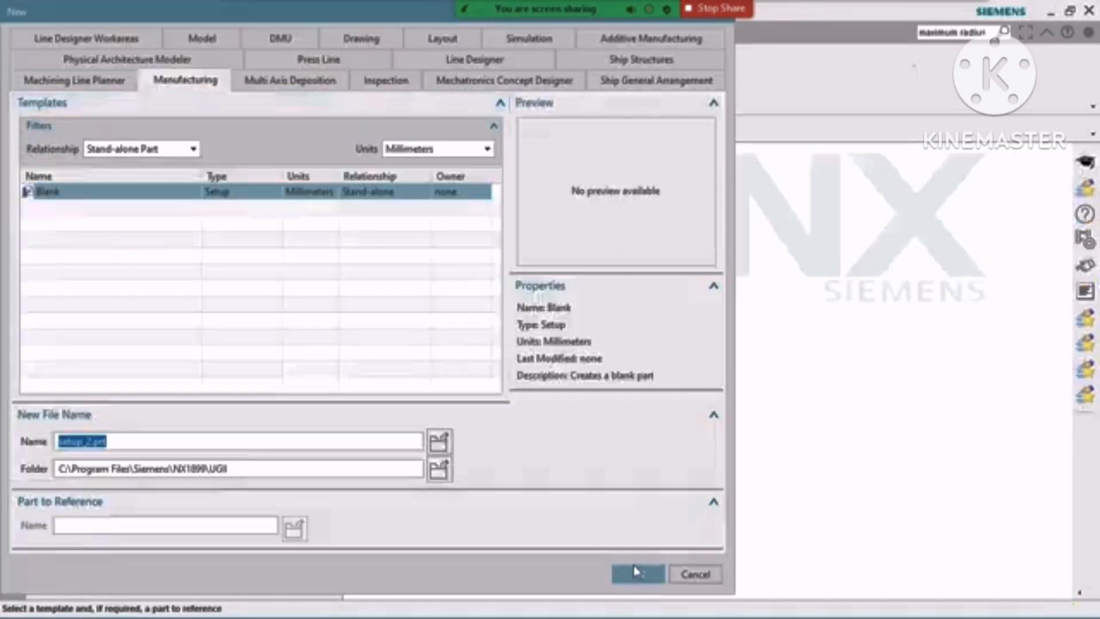
{"action": "left_click", "coordinate": [635, 571]}
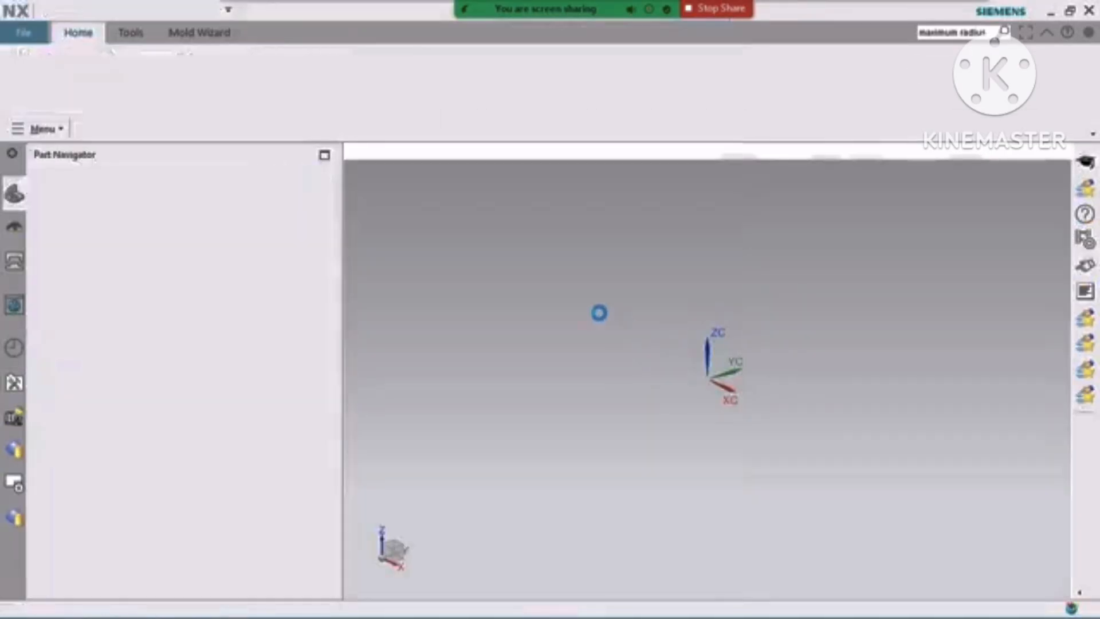
{"action": "double_click", "coordinate": [131, 96]}
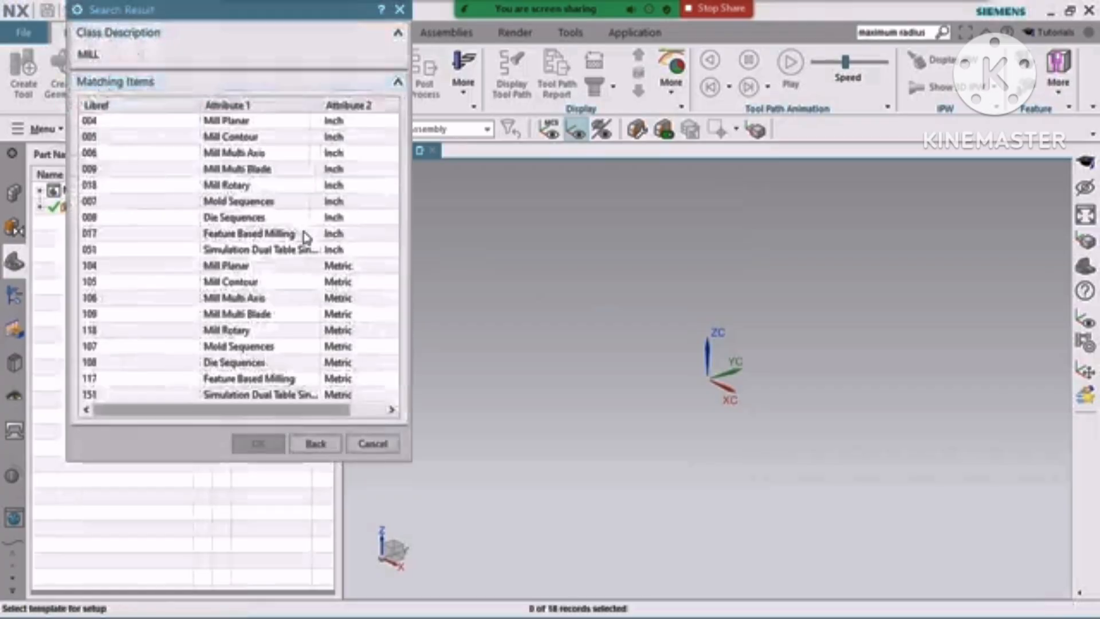
{"action": "left_click", "coordinate": [310, 442]}
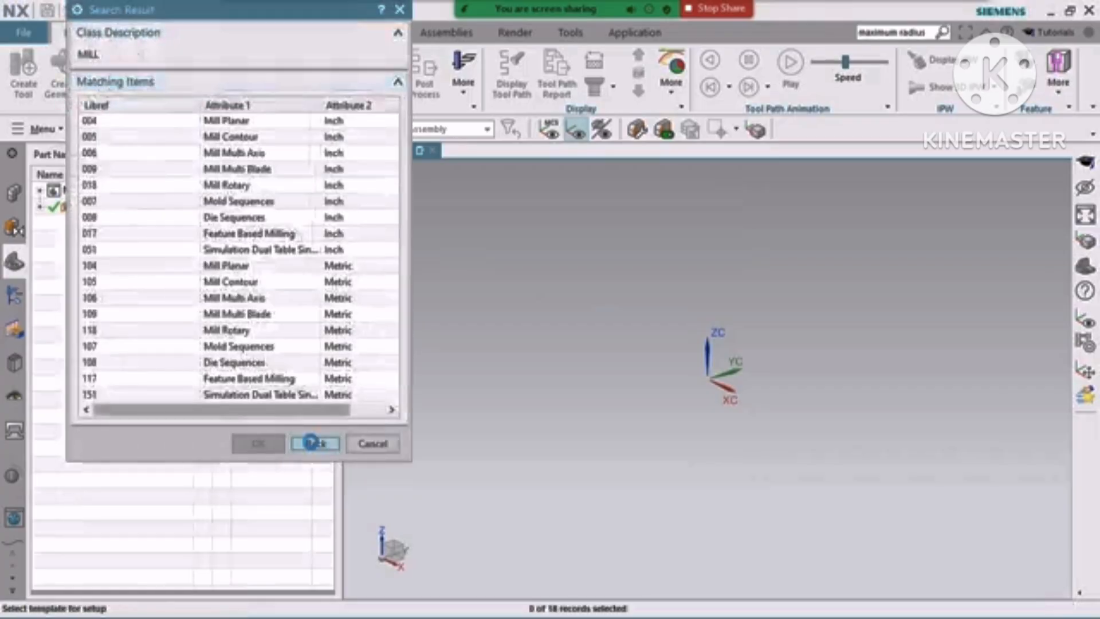
{"action": "left_click", "coordinate": [275, 534]}
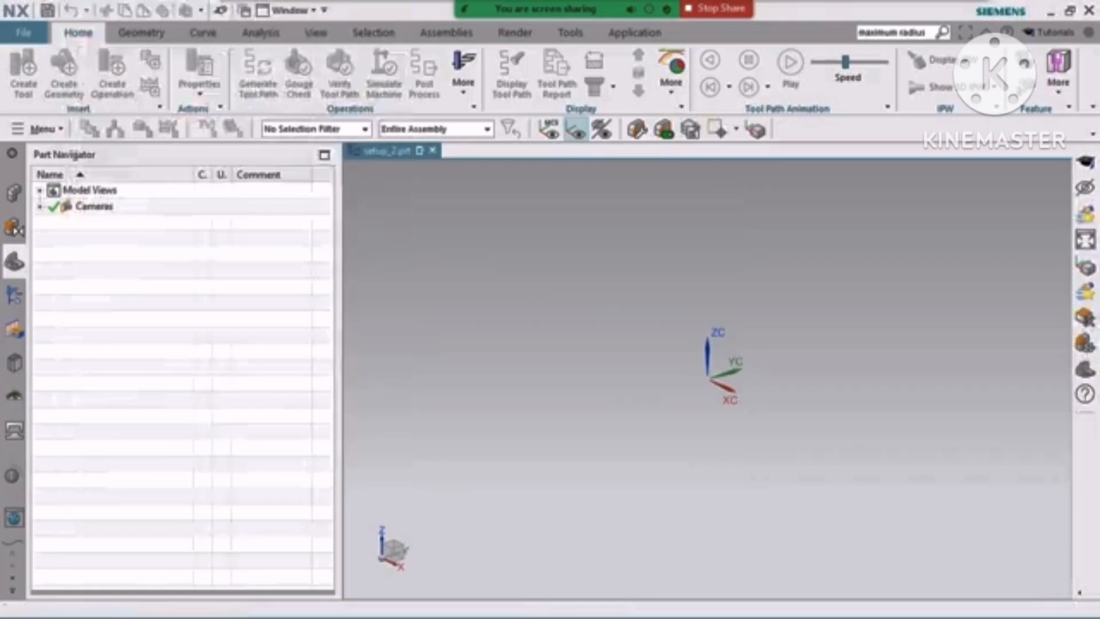
- Open the Plate Machining example with the injection clamp plate from the Manufacturing Tutorials
{"action": "left_click", "coordinate": [1051, 36]}
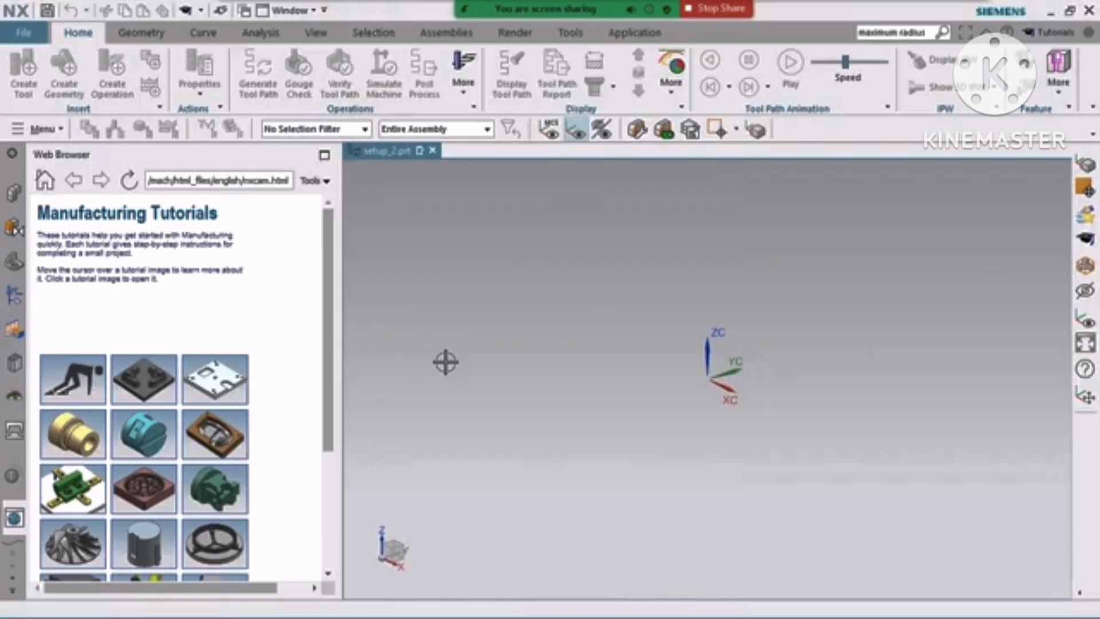
{"action": "left_click", "coordinate": [227, 384]}
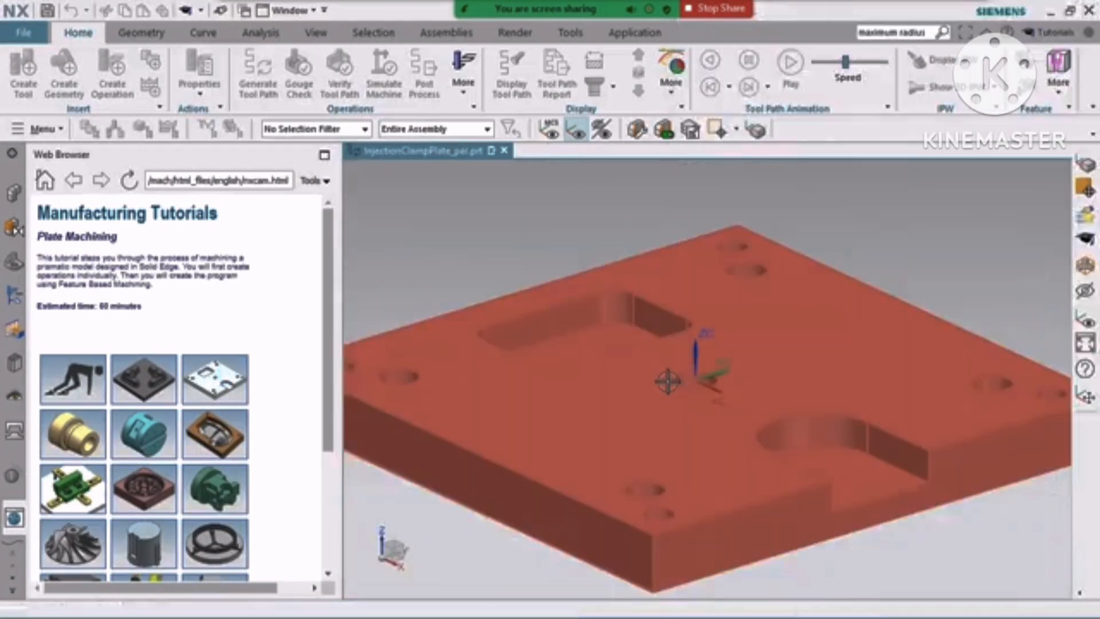
- Examine the injection clamp plate's pocket, open slot, through holes and counterbored holes from several angles
{"action": "middle_click_drag", "start_coordinate": [688, 408], "coordinate": [702, 459]}
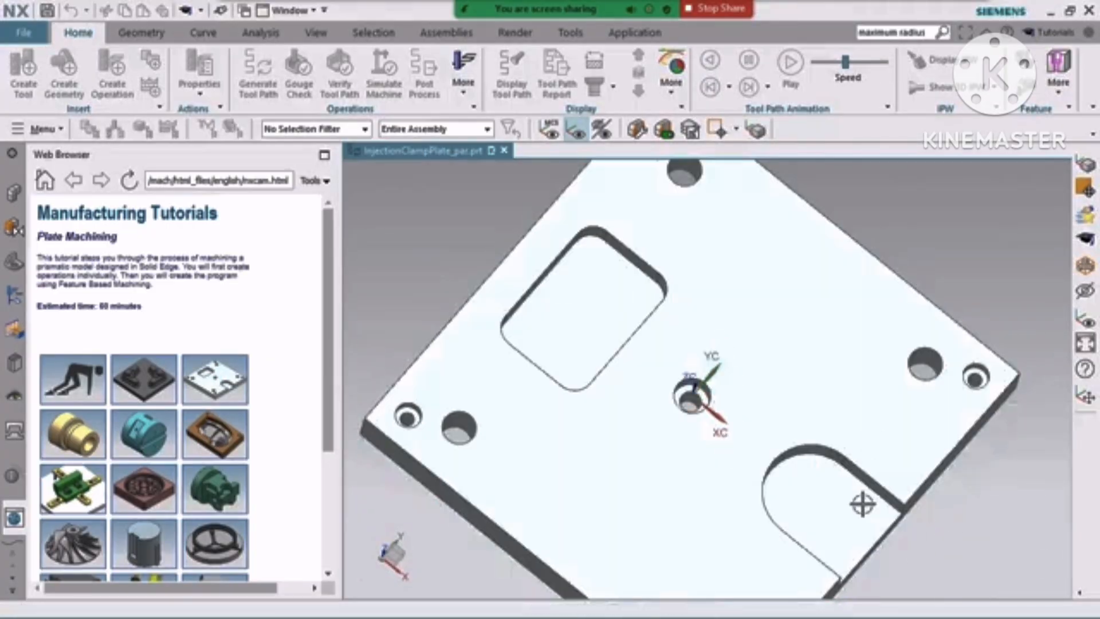
{"action": "middle_click_drag", "start_coordinate": [827, 435], "coordinate": [827, 409]}
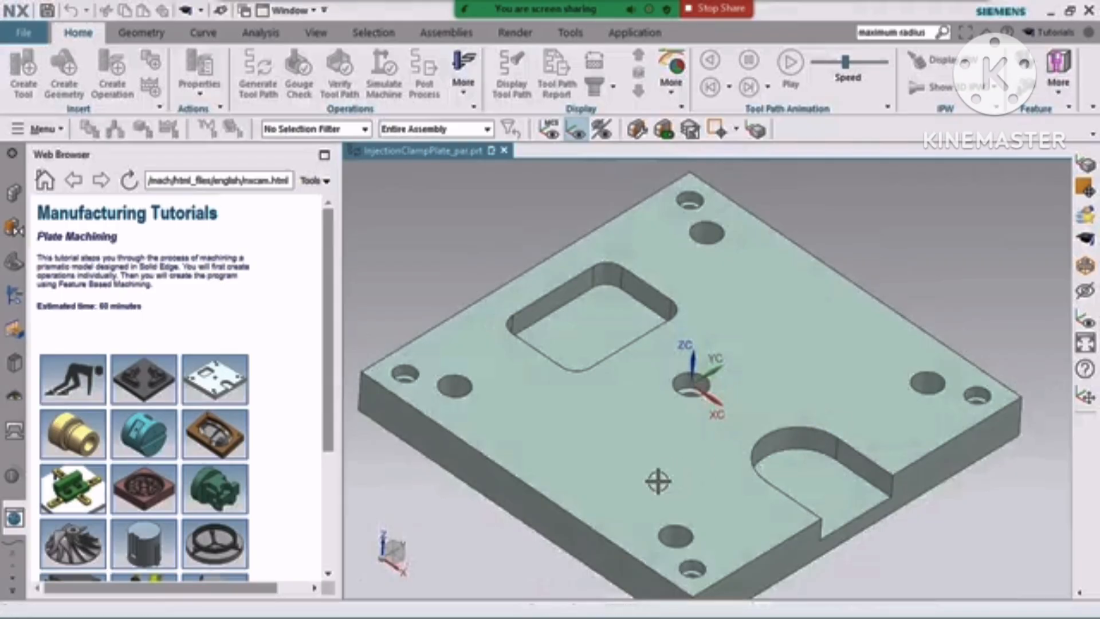
{"action": "scroll", "coordinate": [653, 470], "scroll_direction": "down", "scroll_amount": 3}
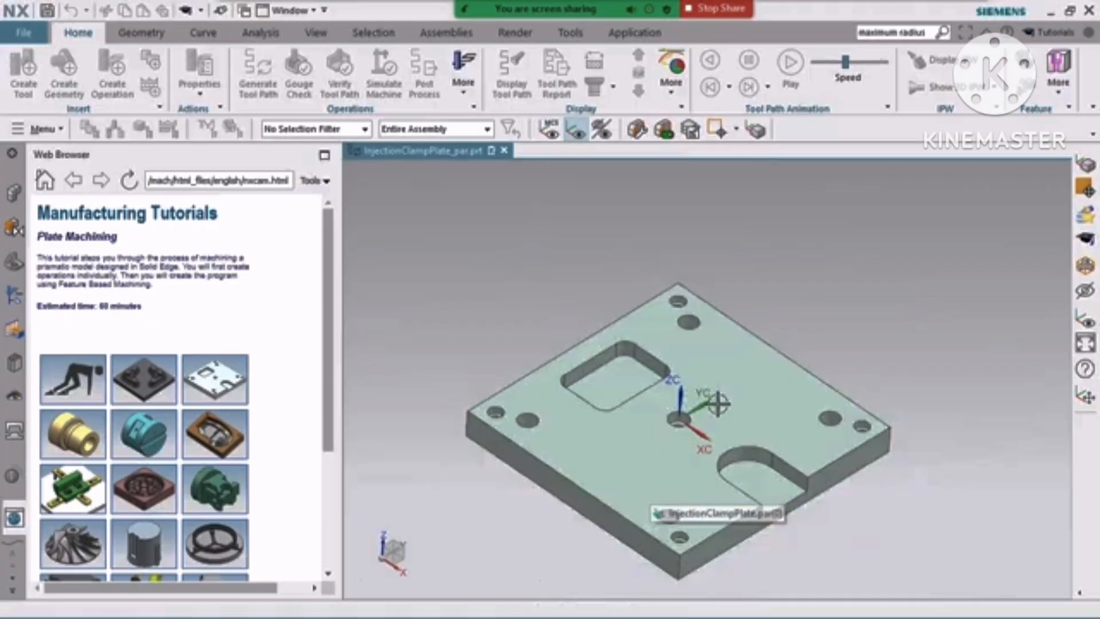
{"action": "middle_click_drag", "start_coordinate": [604, 472], "coordinate": [596, 536]}
{"action": "scroll", "coordinate": [503, 436], "scroll_direction": "up", "scroll_amount": 6}
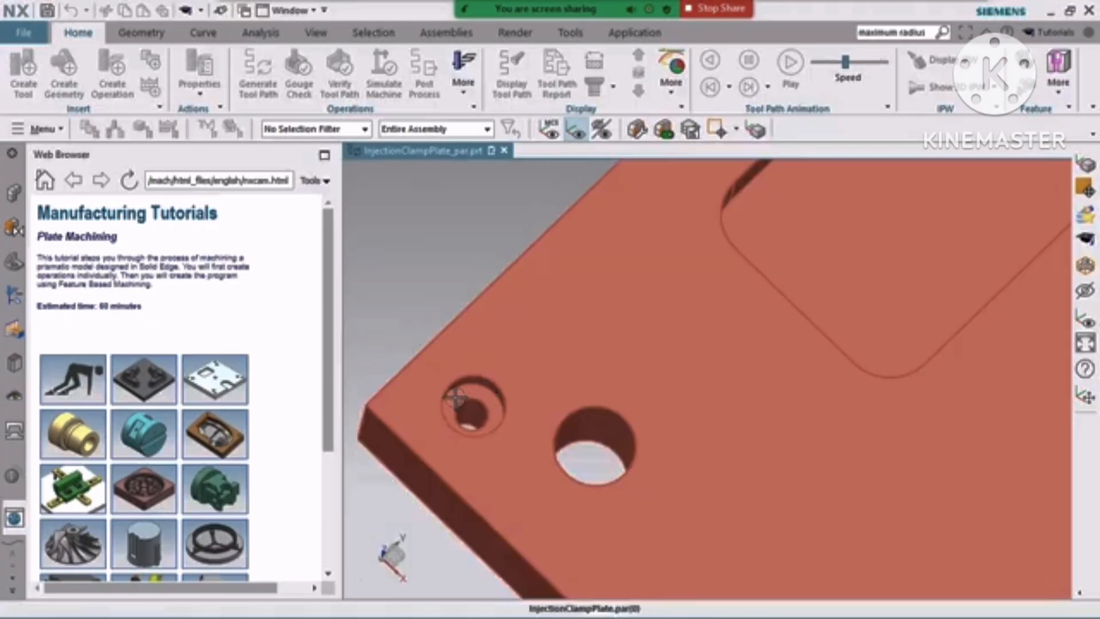
{"action": "scroll", "coordinate": [455, 397], "scroll_direction": "down", "scroll_amount": 6}
{"action": "middle_click_drag", "start_coordinate": [456, 397], "coordinate": [491, 432]}
{"action": "scroll", "coordinate": [491, 432], "scroll_direction": "down", "scroll_amount": 5}
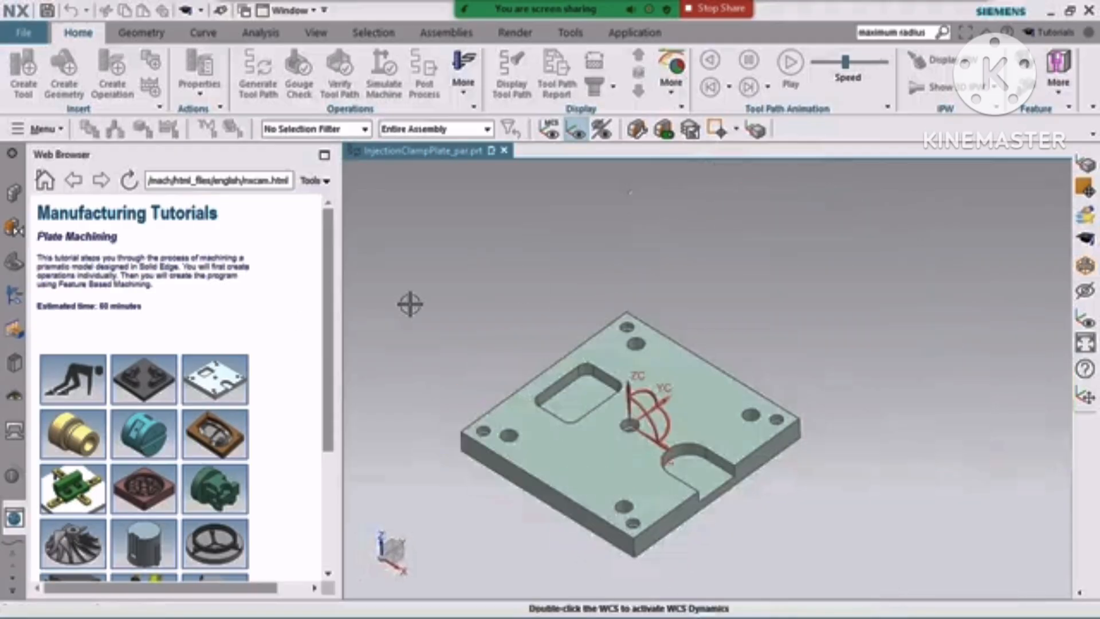
- Switch the clamp plate to the Manufacturing application using the metric Mill Planar setup template from the MILL class
{"action": "left_click", "coordinate": [15, 330]}
{"action": "left_click", "coordinate": [15, 261]}
{"action": "left_click", "coordinate": [639, 34]}
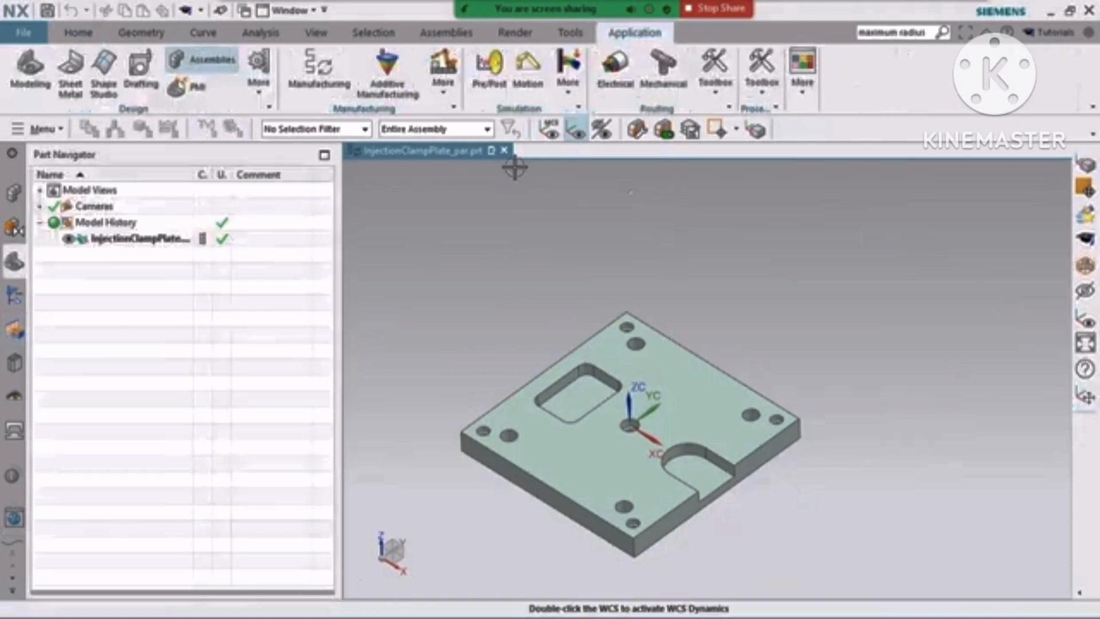
{"action": "left_click", "coordinate": [316, 72]}
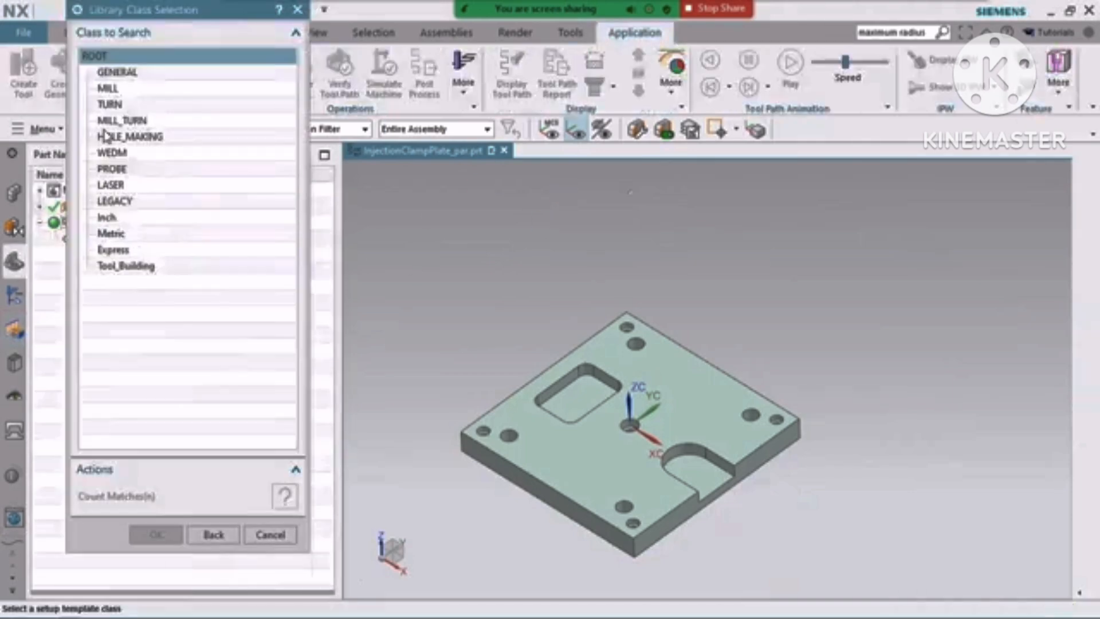
{"action": "double_click", "coordinate": [109, 90]}
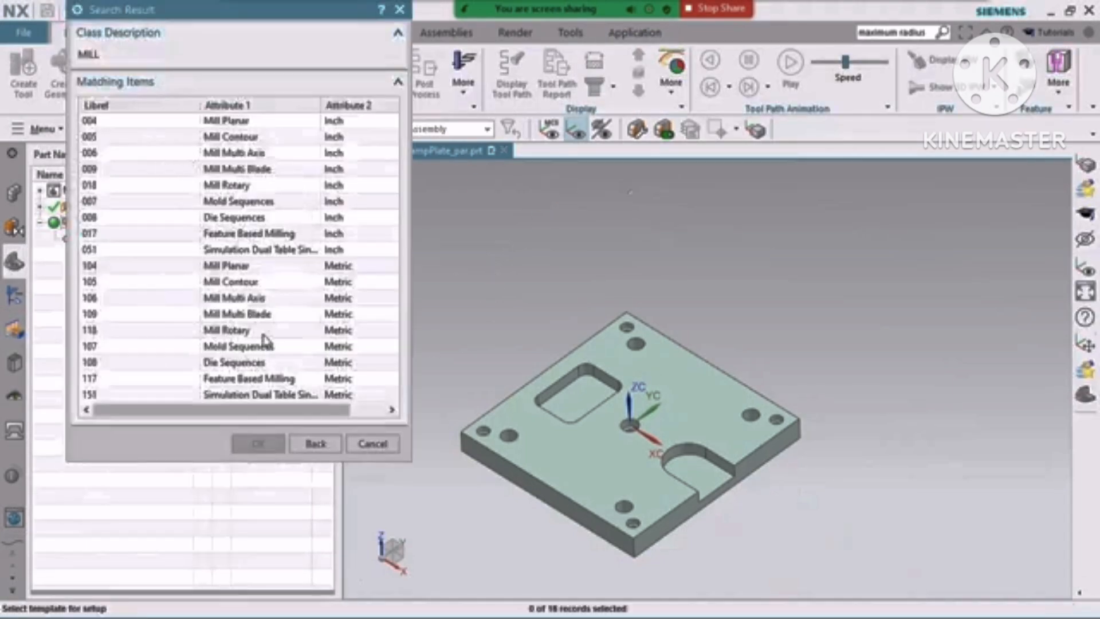
{"action": "left_click", "coordinate": [227, 265]}
{"action": "left_click", "coordinate": [258, 443]}
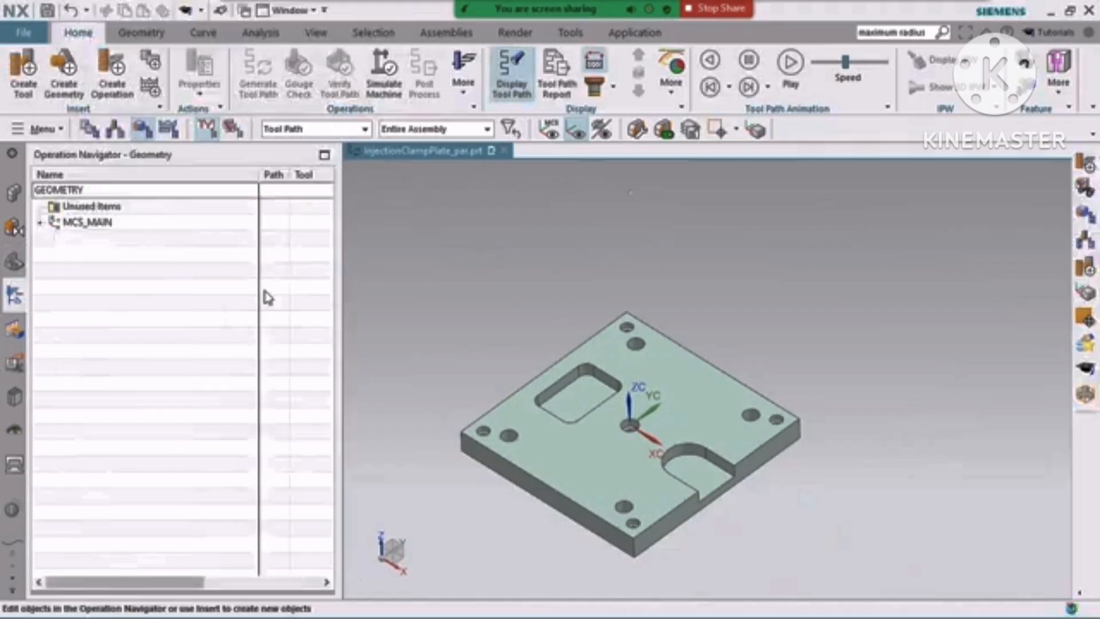
- Expand MCS_MAIN in the geometry view and delete MCS_LOCAL from under WORKPIECE
{"action": "left_click", "coordinate": [40, 223]}
{"action": "left_click", "coordinate": [55, 239]}
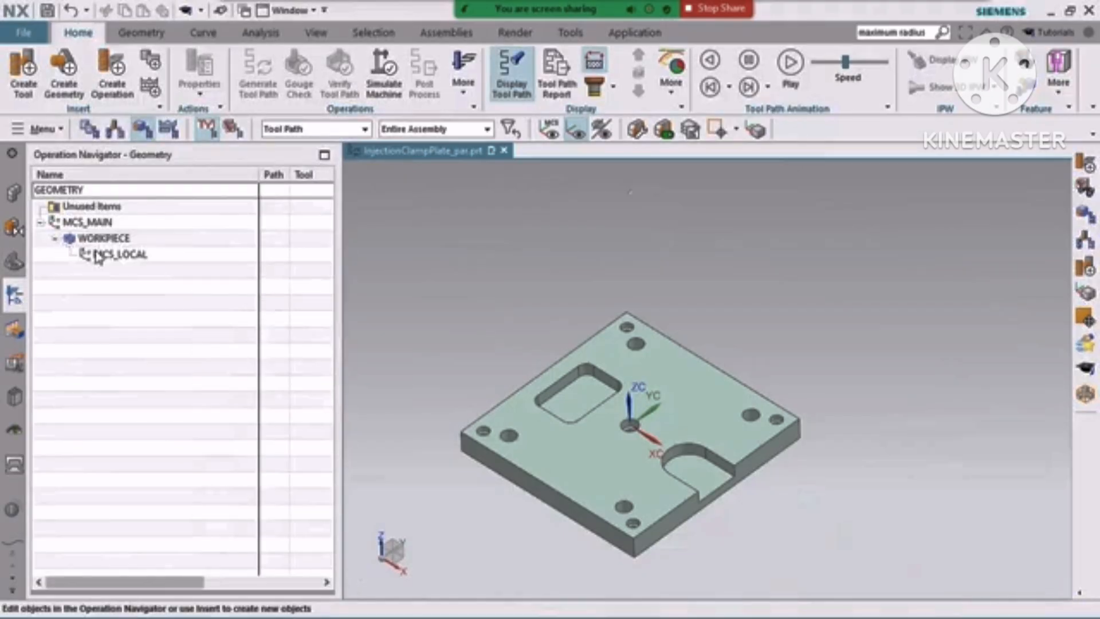
{"action": "right_click", "coordinate": [97, 255]}
{"action": "left_click", "coordinate": [131, 320]}
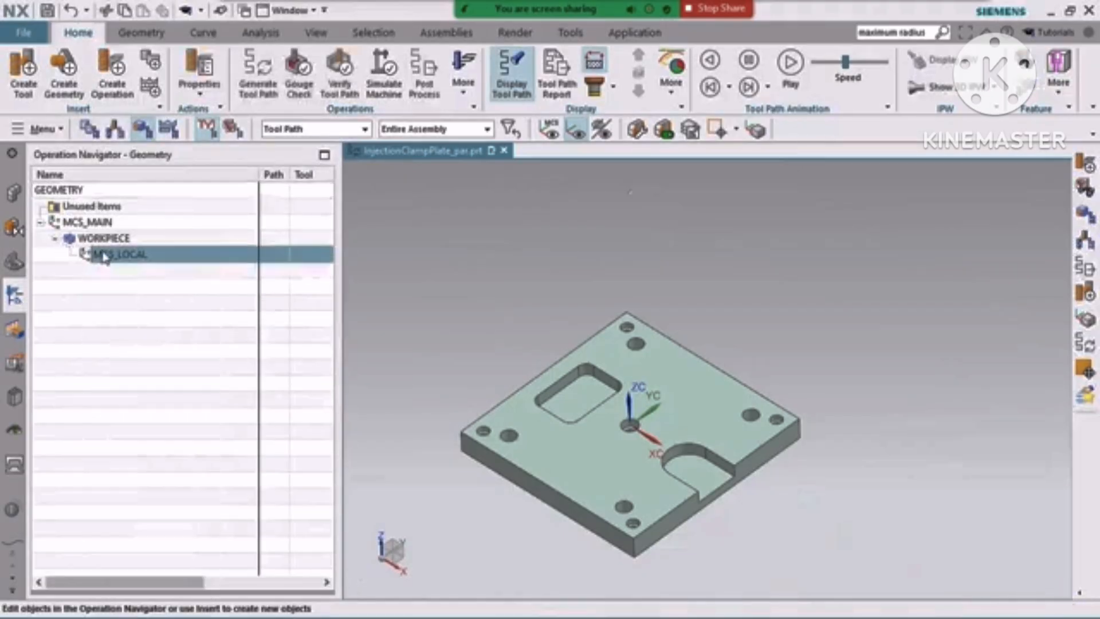
- Check the coordinate system orientation and clearance settings of MCS_MAIN
{"action": "double_click", "coordinate": [87, 221]}
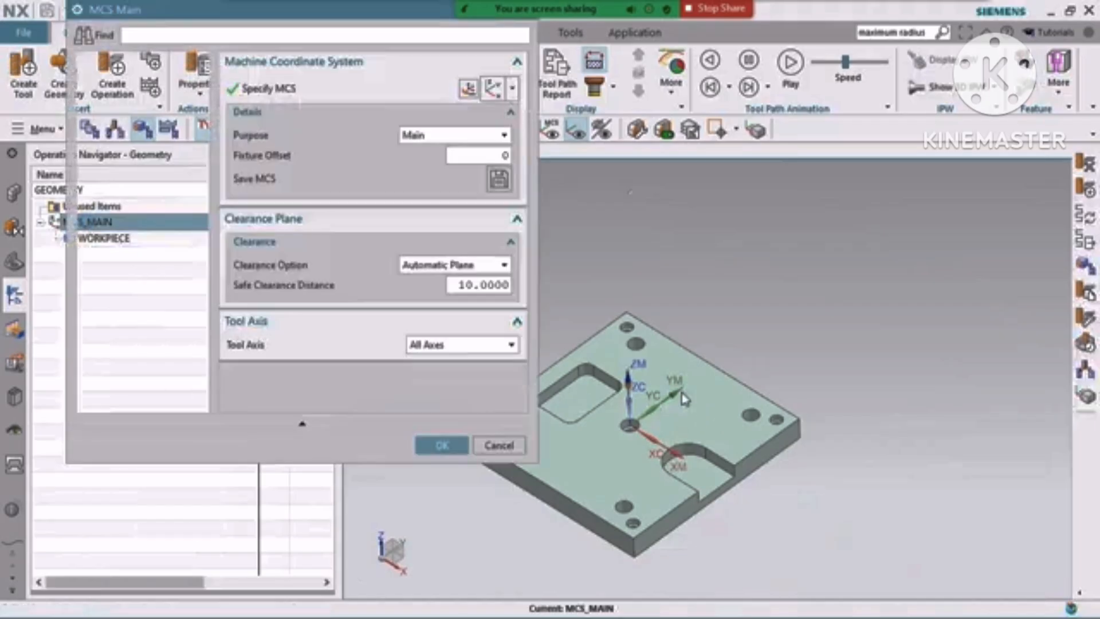
{"action": "left_click", "coordinate": [433, 440]}
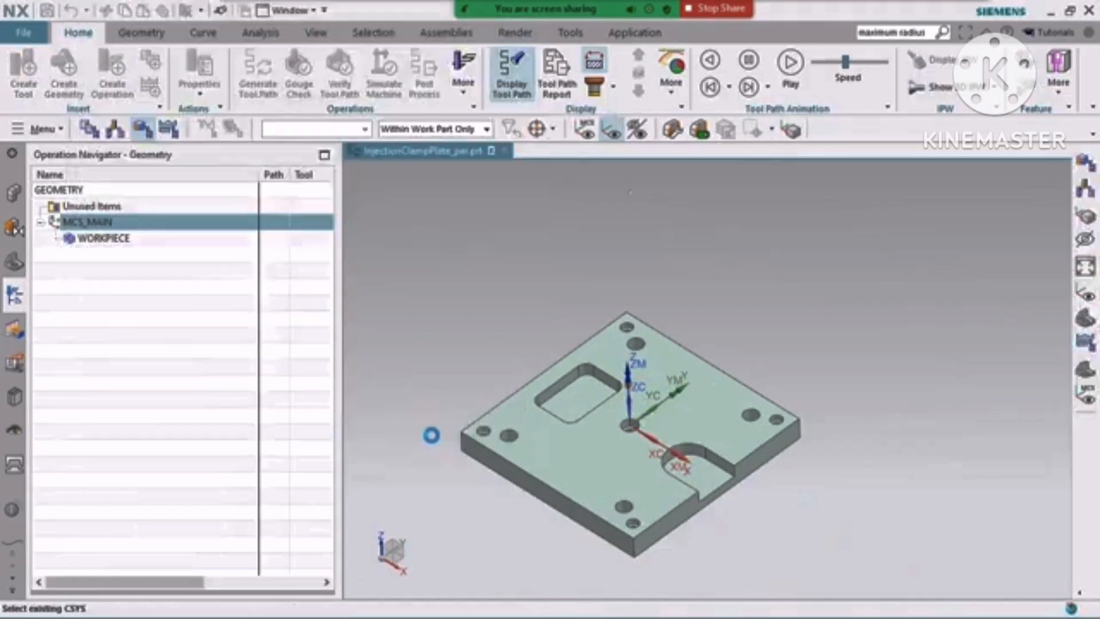
{"action": "double_click", "coordinate": [109, 221]}
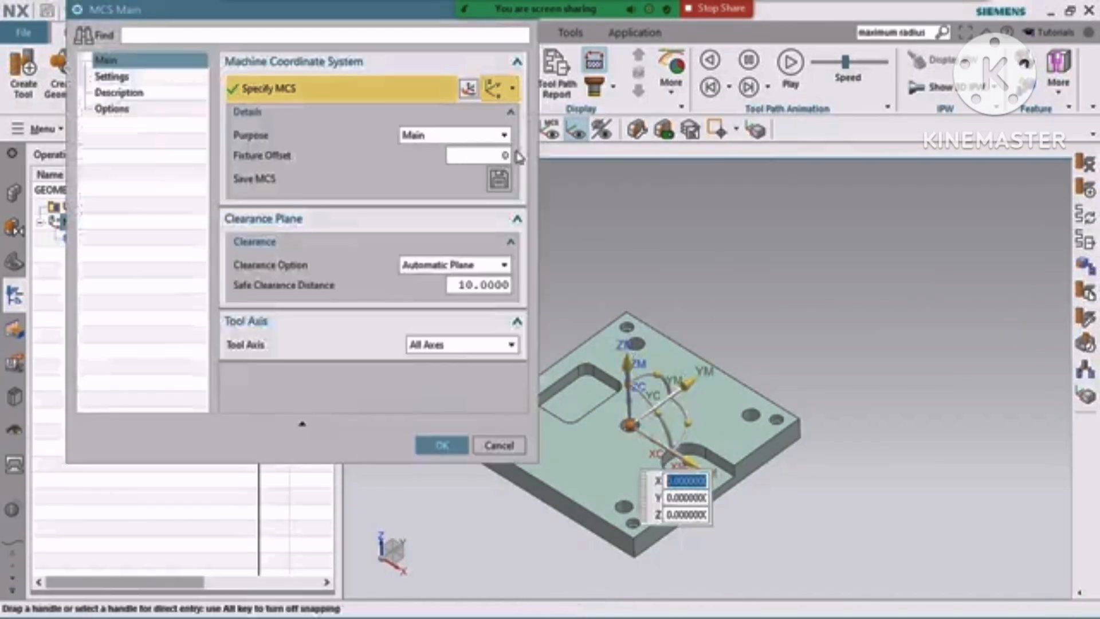
{"action": "left_click", "coordinate": [492, 445]}
- Specify the injection clamp plate body as the part geometry of WORKPIECE
{"action": "left_click", "coordinate": [105, 239]}
{"action": "double_click", "coordinate": [106, 241]}
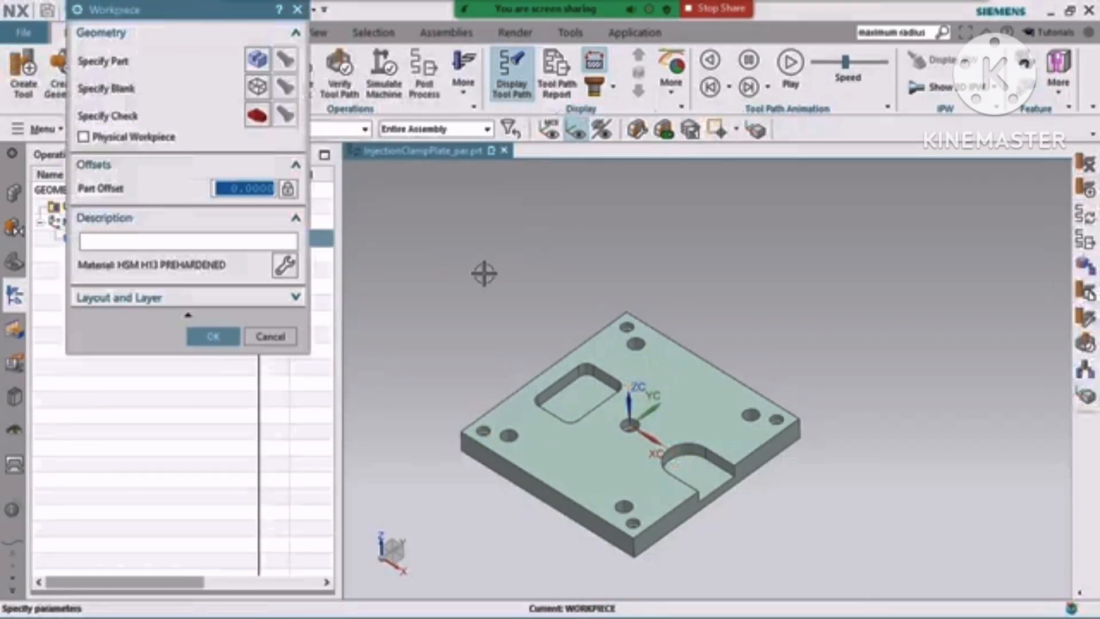
{"action": "left_click", "coordinate": [258, 61]}
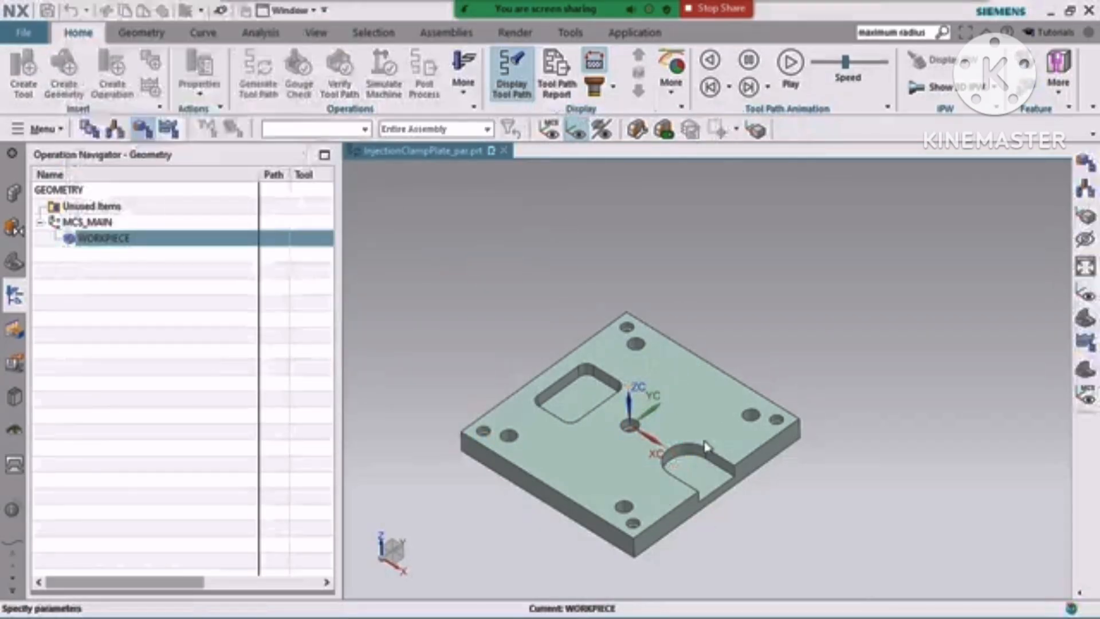
{"action": "left_click", "coordinate": [678, 384]}
{"action": "left_click", "coordinate": [213, 284]}
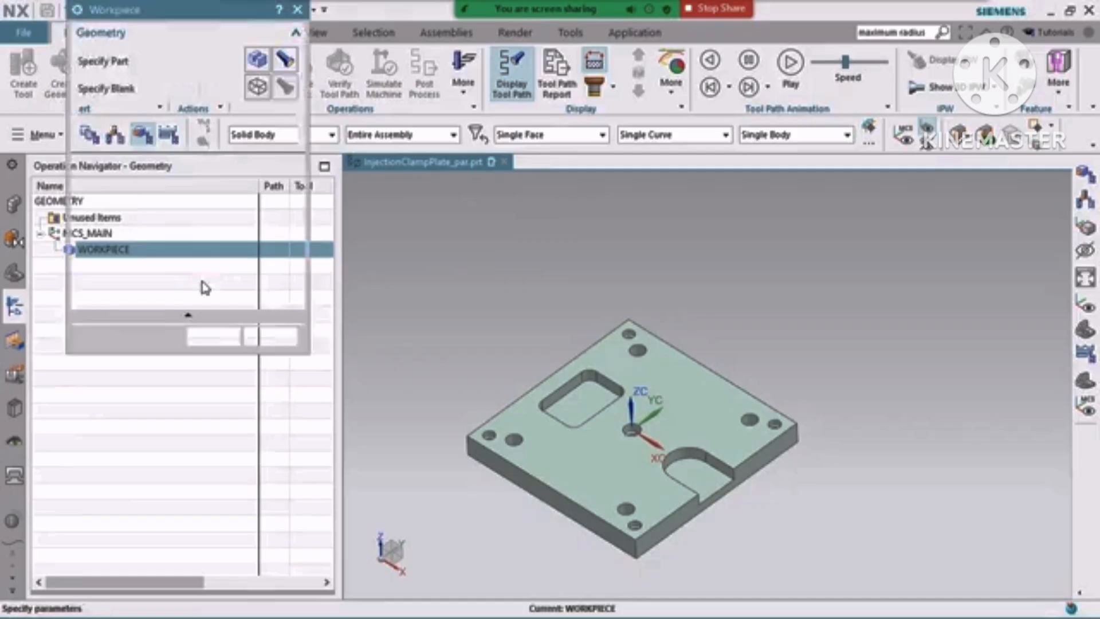
- Define the WORKPIECE blank as a Bounding Block with zero offsets on all sides and accept the workpiece
{"action": "left_click", "coordinate": [258, 86]}
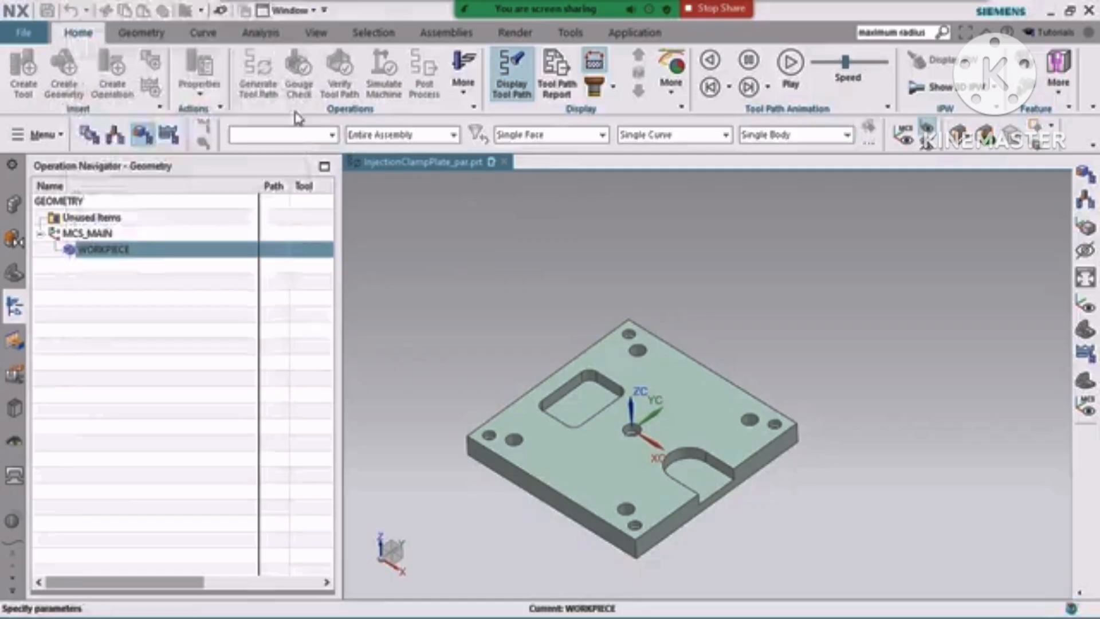
{"action": "left_click", "coordinate": [195, 39]}
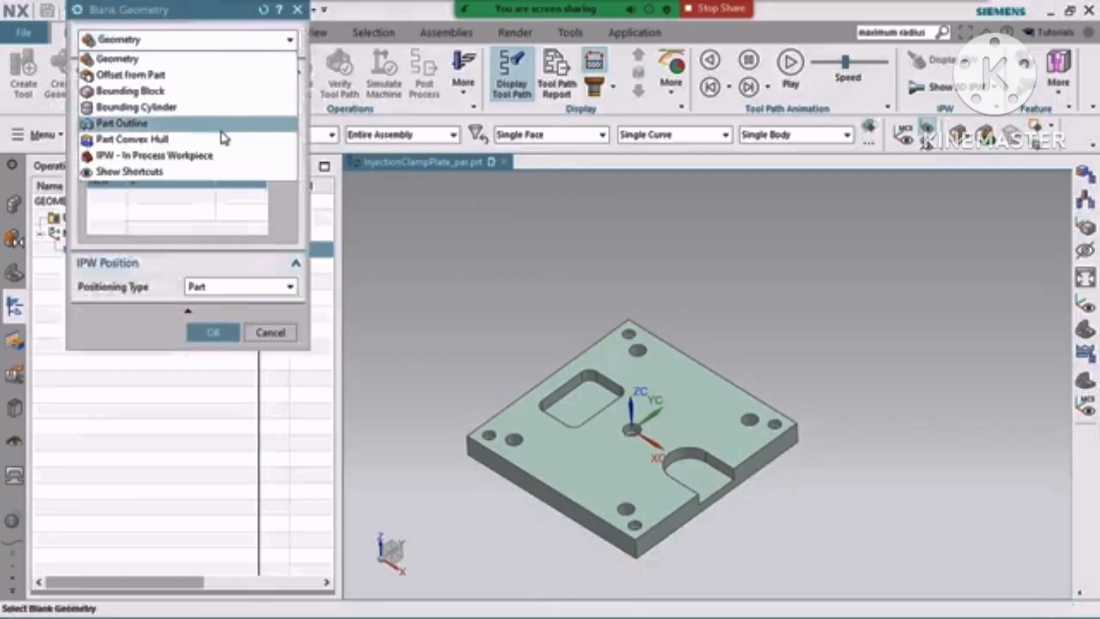
{"action": "left_click", "coordinate": [200, 92]}
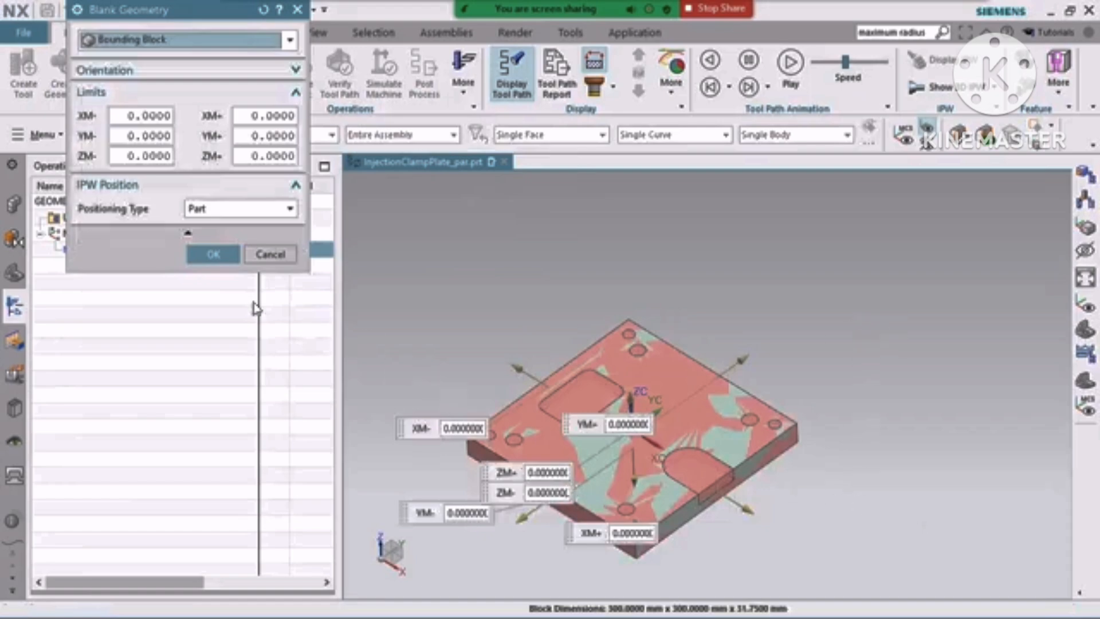
{"action": "left_click", "coordinate": [203, 256]}
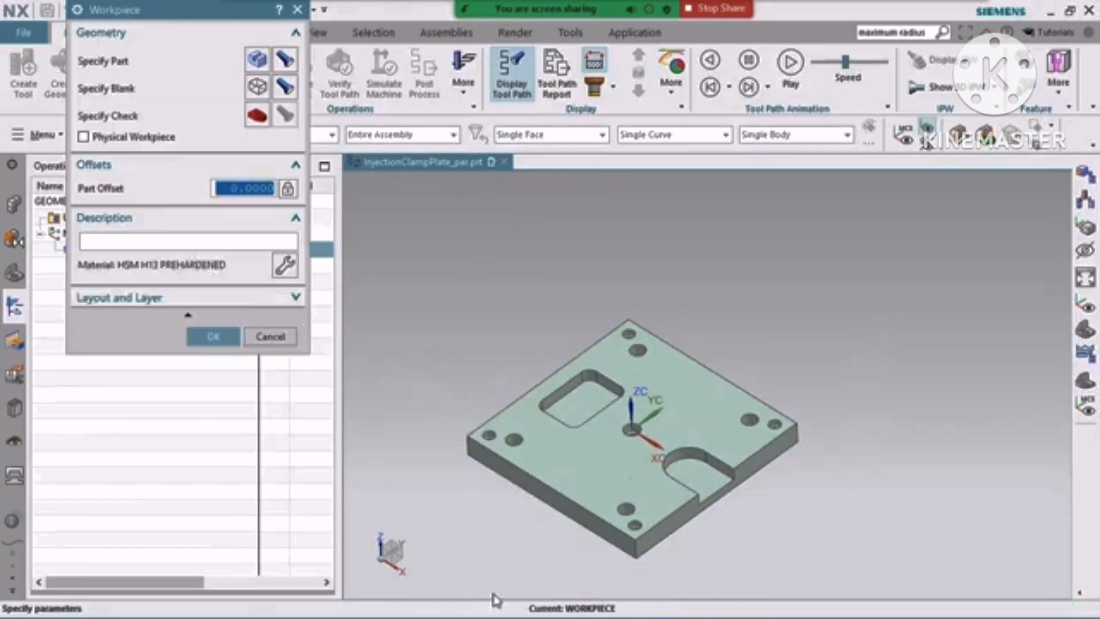
{"action": "left_click", "coordinate": [224, 340]}
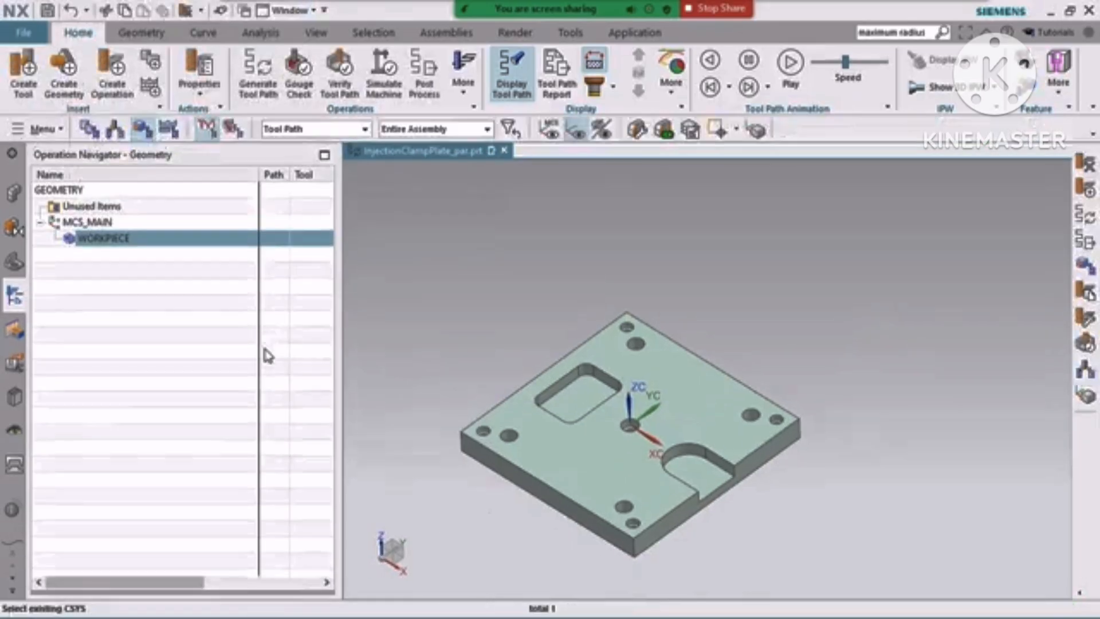
- Start Find Features on InjectionClampPlate_par in the Machining Feature Navigator and set the search method to Workpiece
{"action": "left_click", "coordinate": [14, 331]}
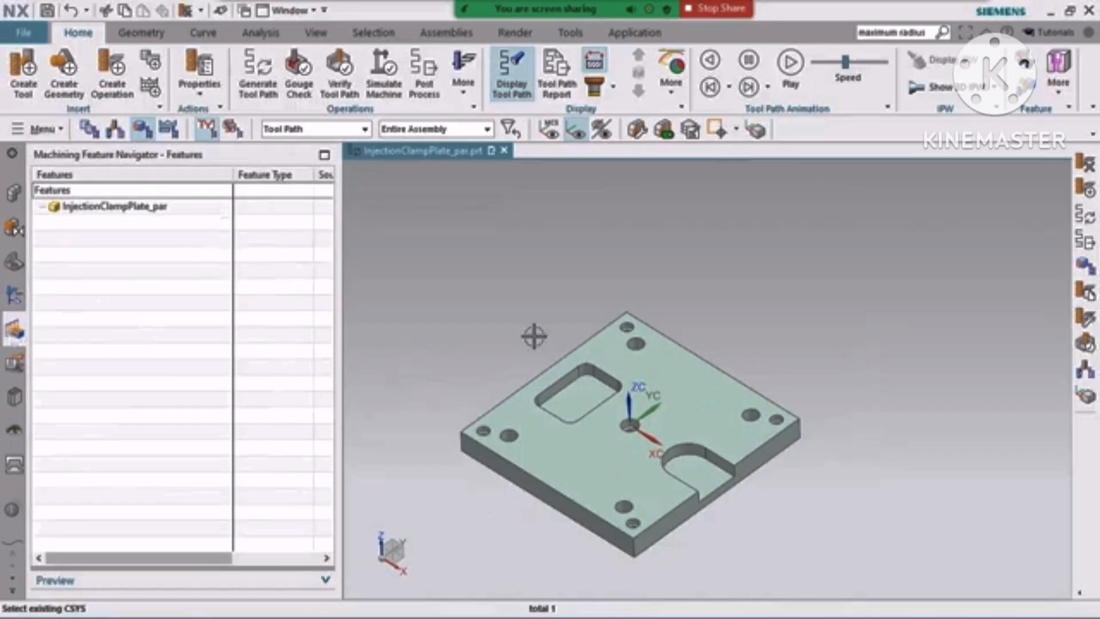
{"action": "right_click", "coordinate": [100, 209]}
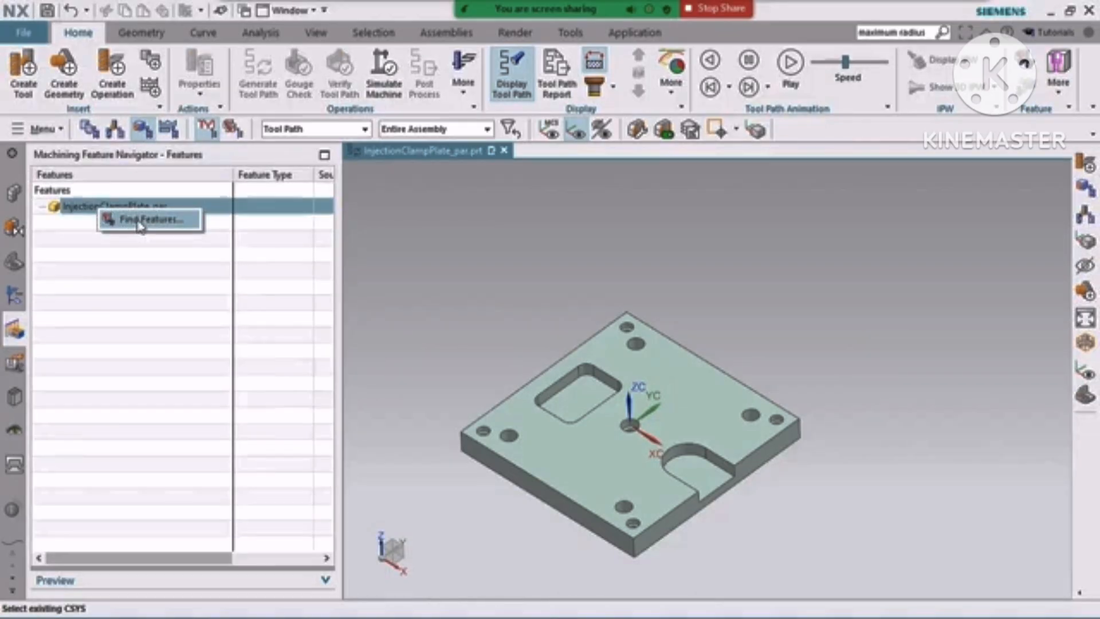
{"action": "left_click", "coordinate": [150, 220]}
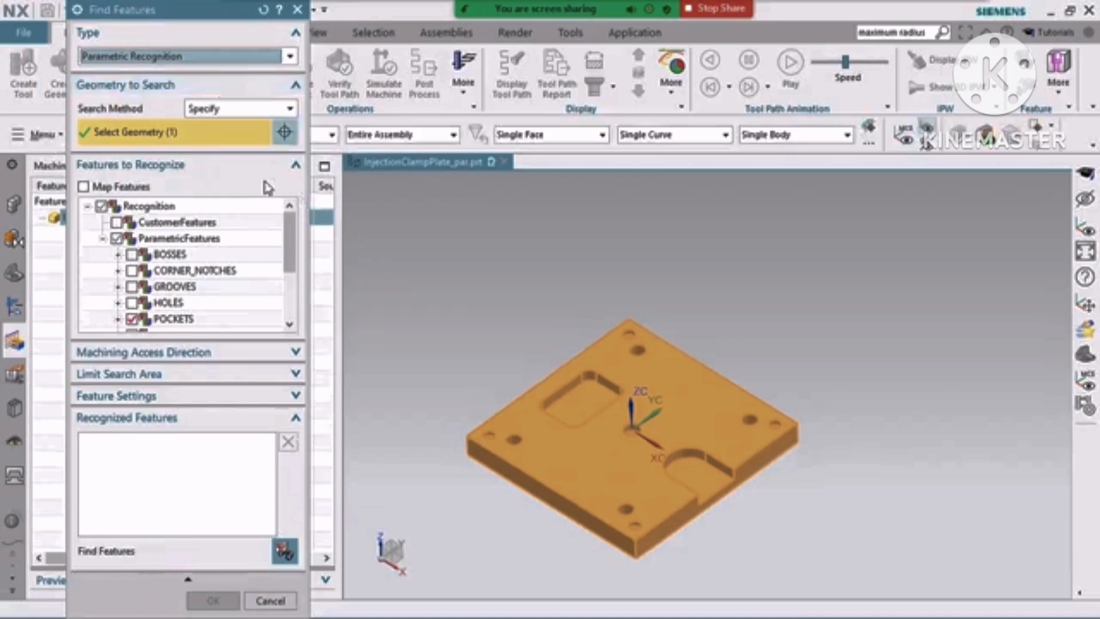
{"action": "left_click", "coordinate": [215, 109]}
{"action": "left_click", "coordinate": [218, 118]}
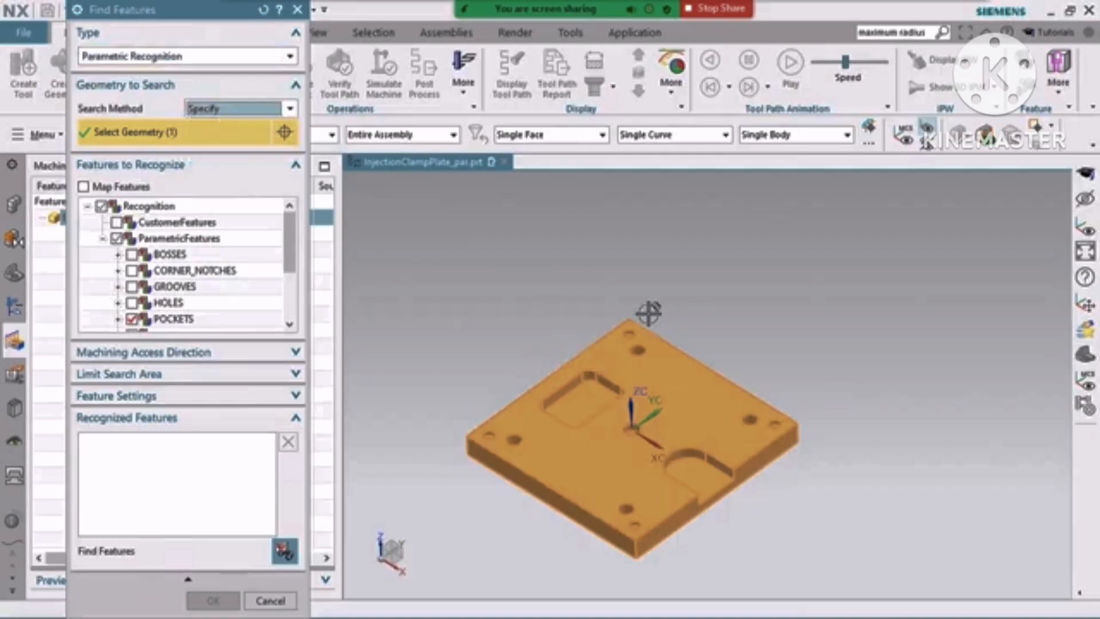
{"action": "left_click", "coordinate": [219, 108]}
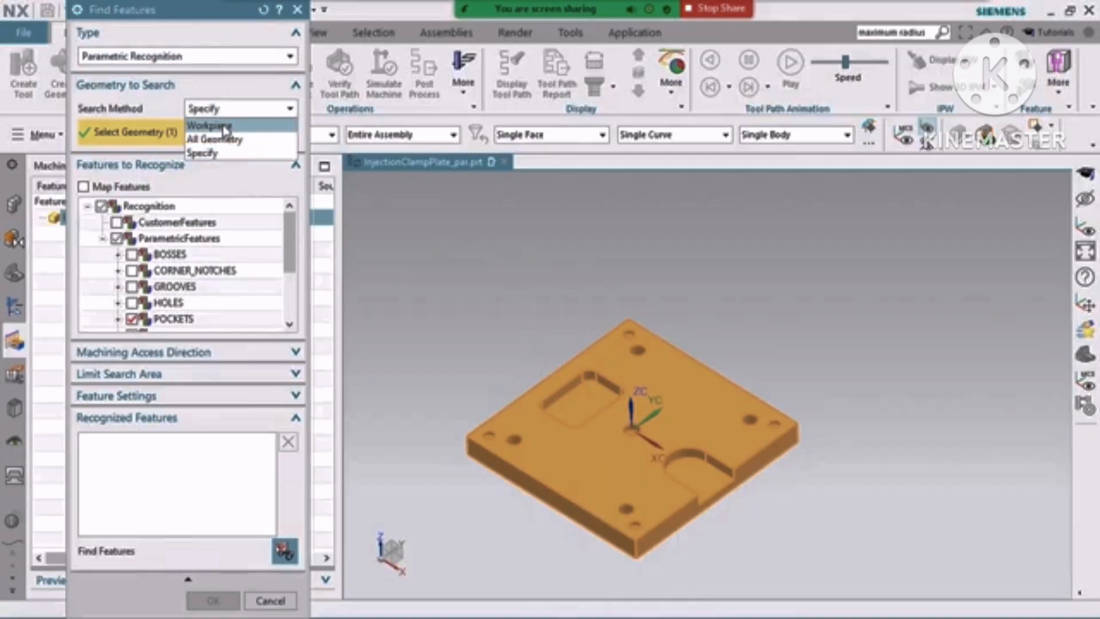
{"action": "left_click", "coordinate": [224, 126]}
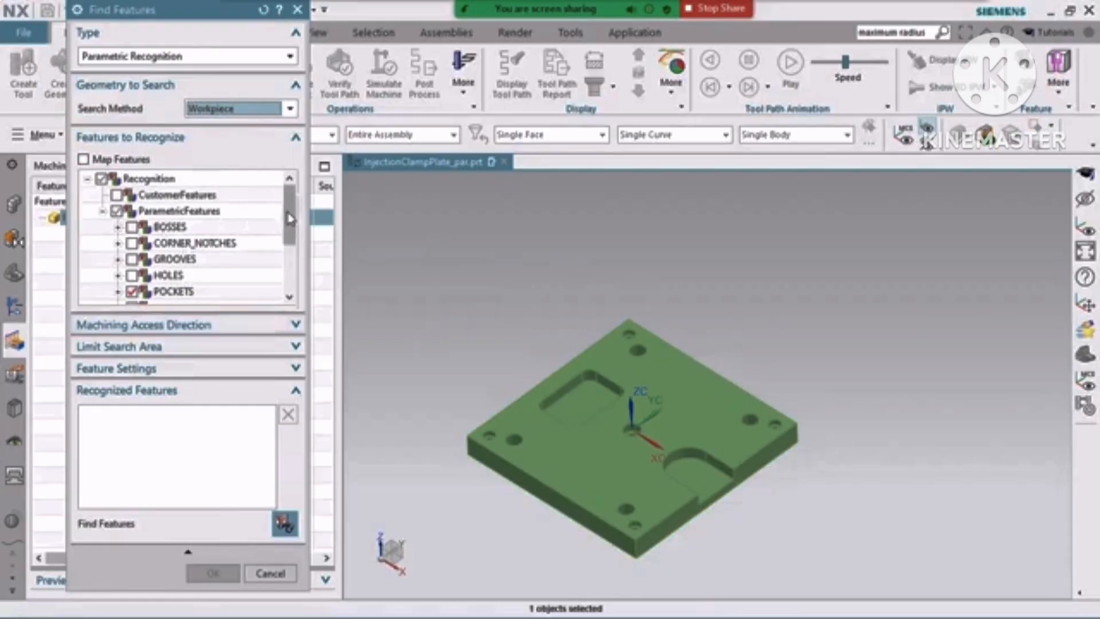
- Review the parametric feature types selected for recognition and run the feature search on the workpiece
{"action": "scroll", "coordinate": [290, 218], "scroll_direction": "down", "scroll_amount": 2}
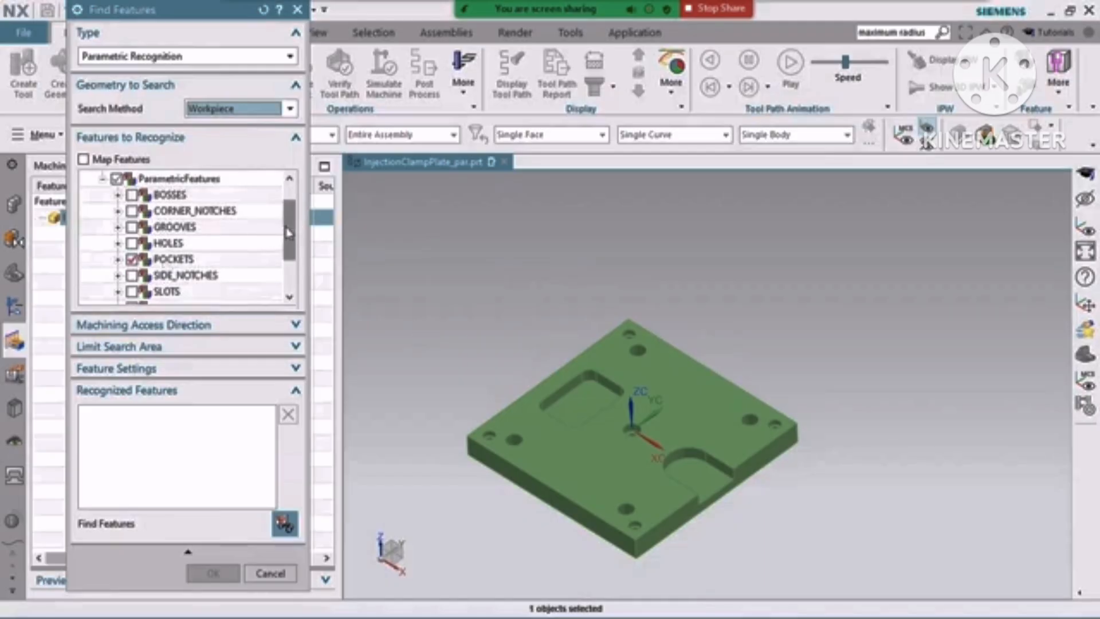
{"action": "scroll", "coordinate": [290, 252], "scroll_direction": "down", "scroll_amount": 3}
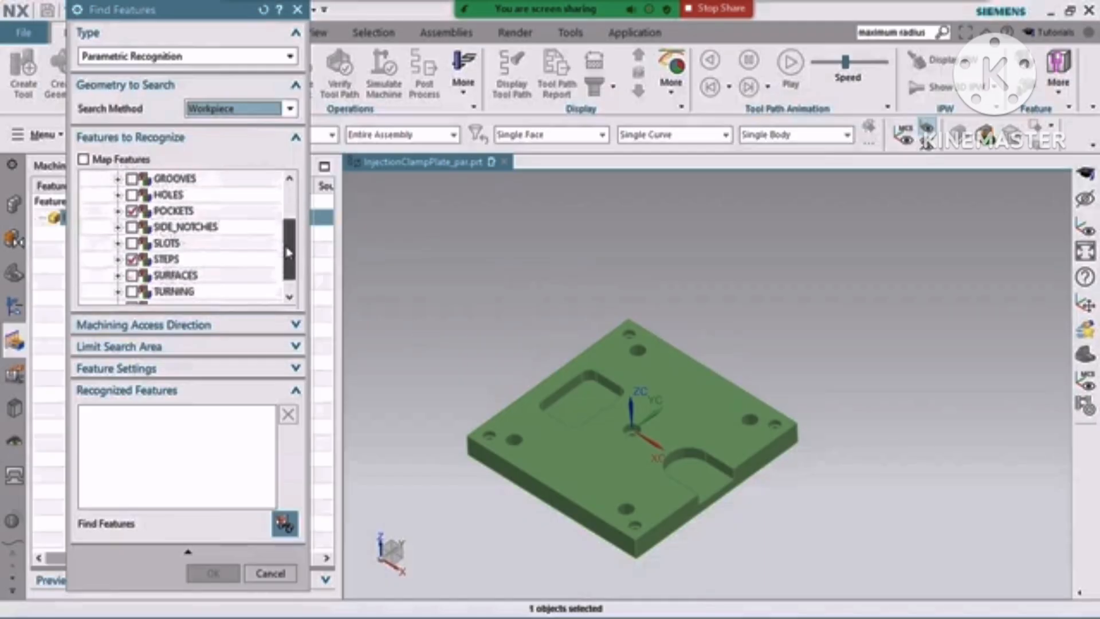
{"action": "scroll", "coordinate": [288, 252], "scroll_direction": "down", "scroll_amount": 1}
{"action": "scroll", "coordinate": [288, 252], "scroll_direction": "up", "scroll_amount": 2}
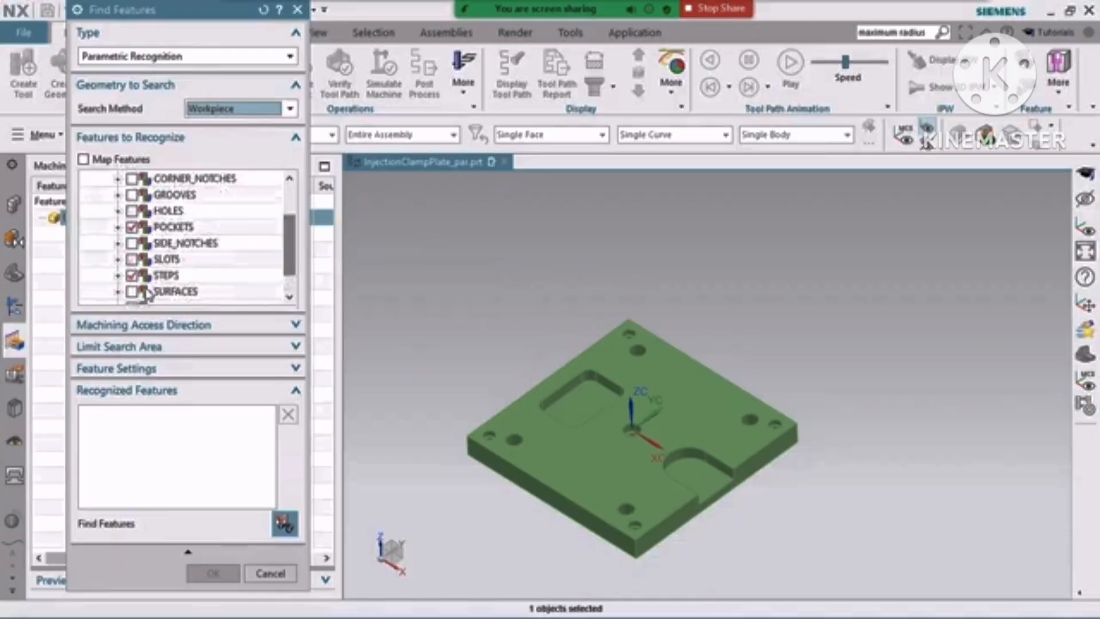
{"action": "scroll", "coordinate": [291, 252], "scroll_direction": "down", "scroll_amount": 2}
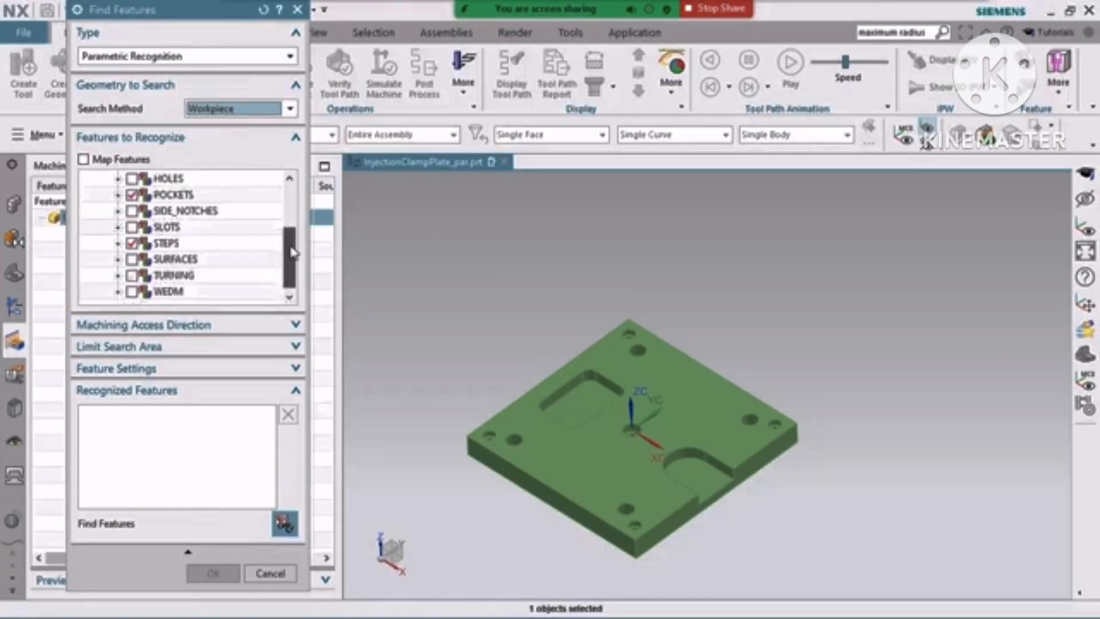
{"action": "scroll", "coordinate": [292, 249], "scroll_direction": "up", "scroll_amount": 1}
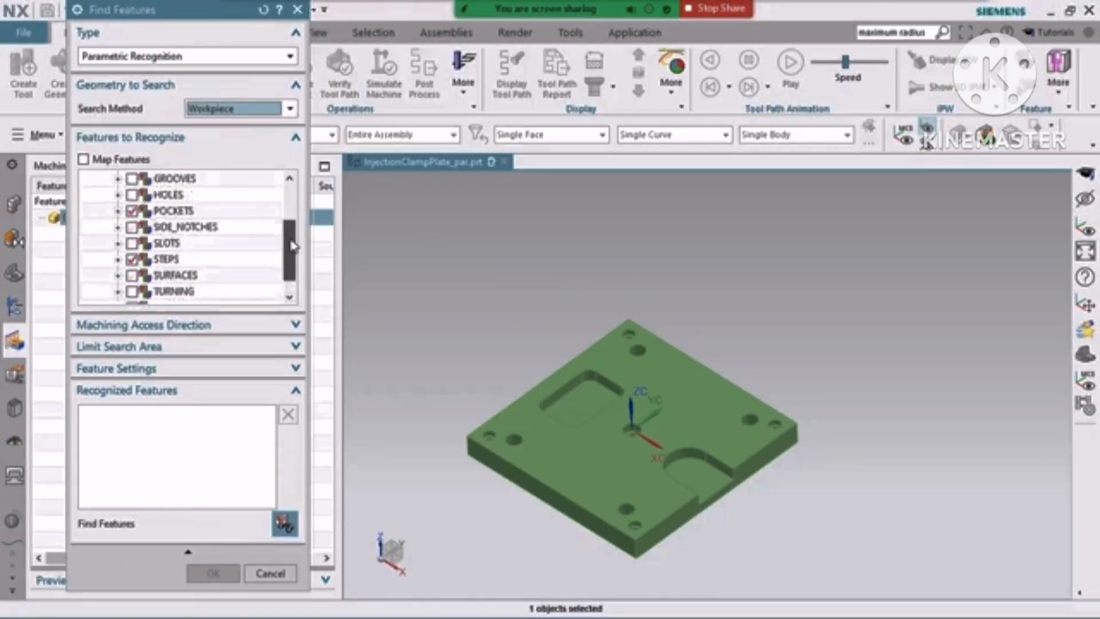
{"action": "scroll", "coordinate": [293, 246], "scroll_direction": "down", "scroll_amount": 1}
{"action": "scroll", "coordinate": [292, 247], "scroll_direction": "up", "scroll_amount": 3}
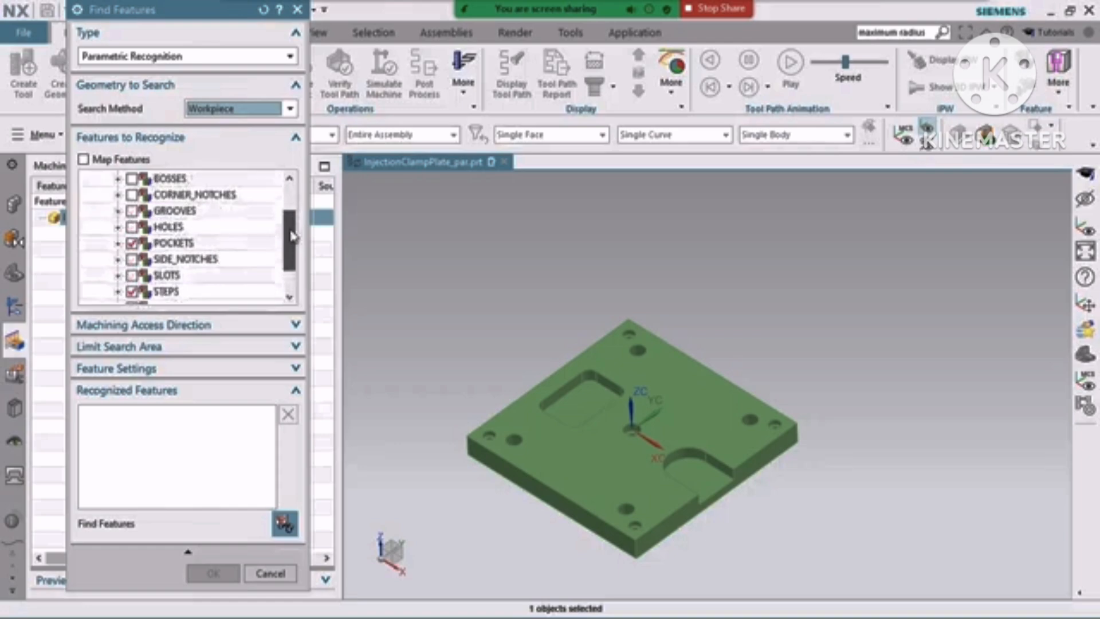
{"action": "scroll", "coordinate": [293, 247], "scroll_direction": "down", "scroll_amount": 2}
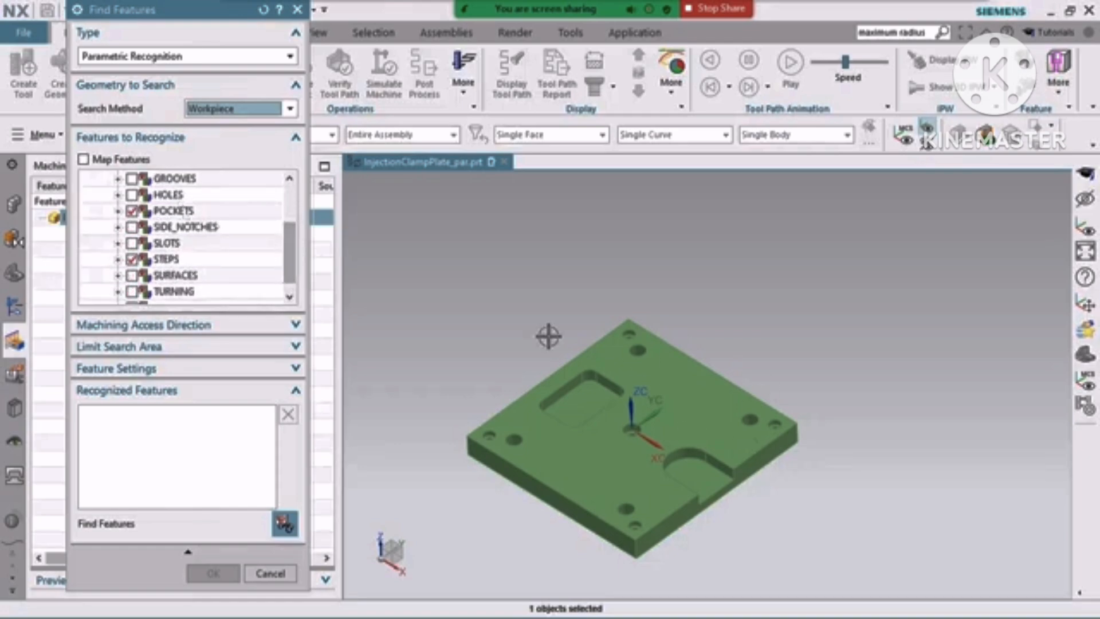
{"action": "left_click", "coordinate": [283, 524]}
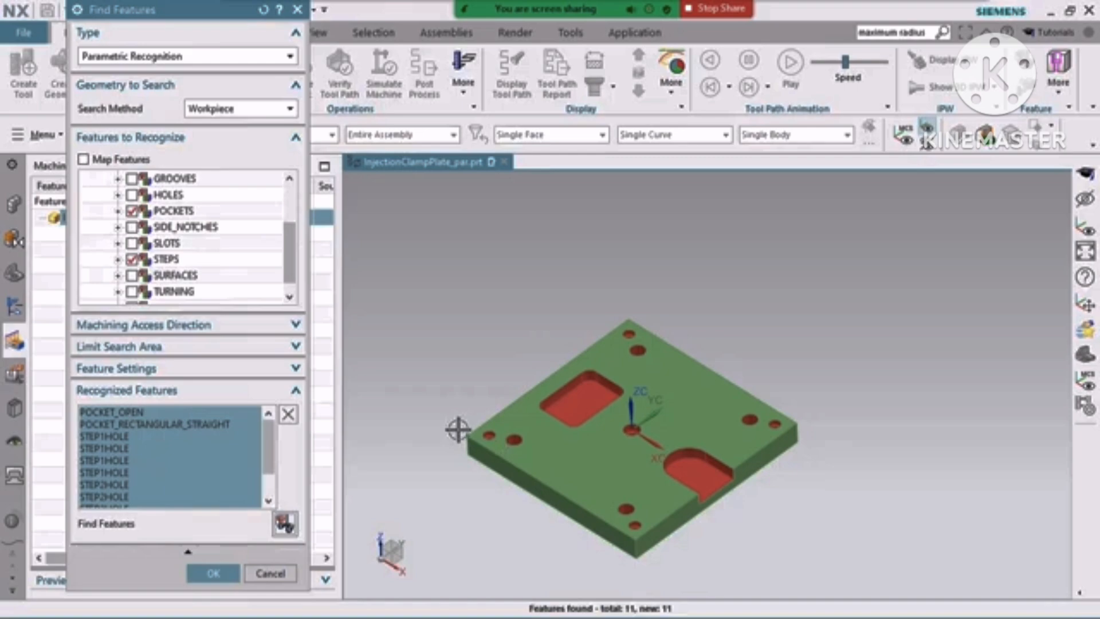
- Highlight the recognized open pocket, rectangular pocket and several step holes one after another to identify them on the plate
{"action": "left_click", "coordinate": [108, 419]}
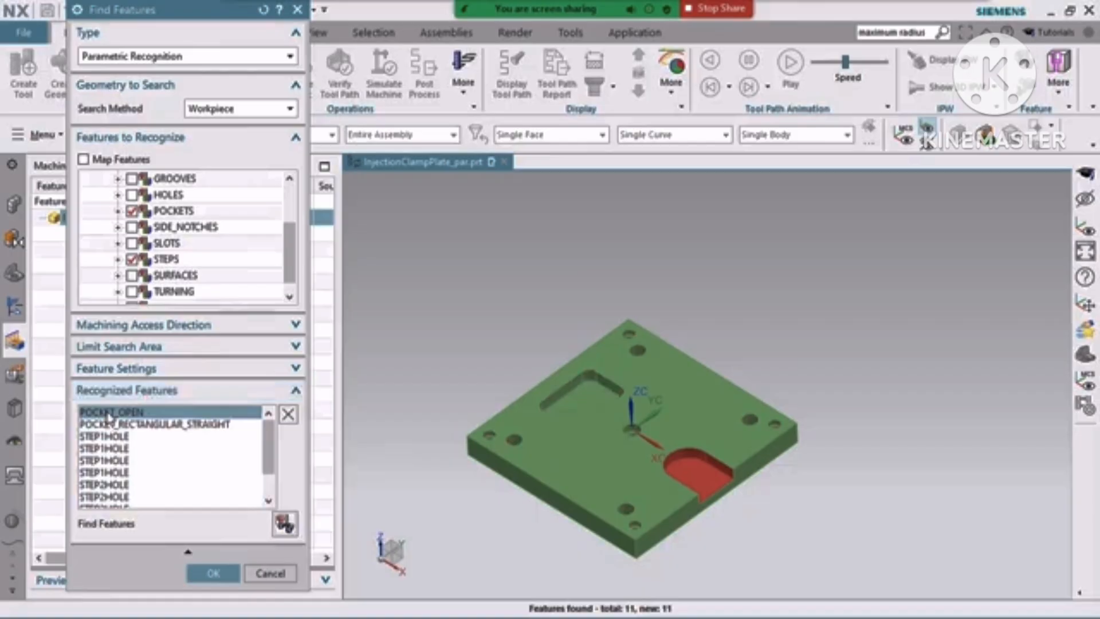
{"action": "left_click", "coordinate": [164, 425]}
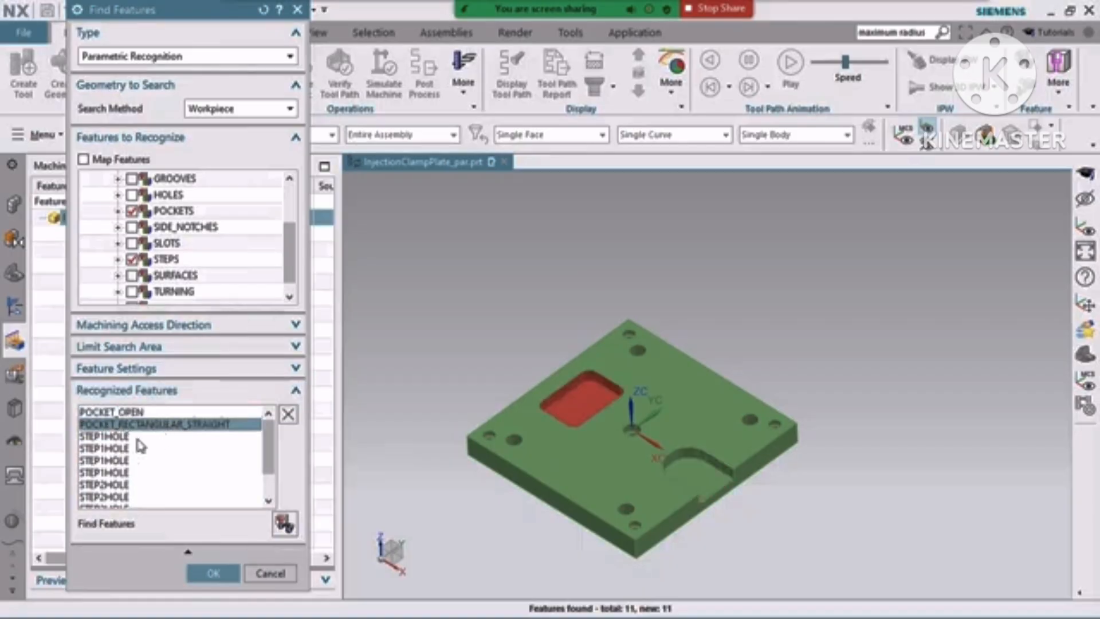
{"action": "left_click", "coordinate": [113, 439]}
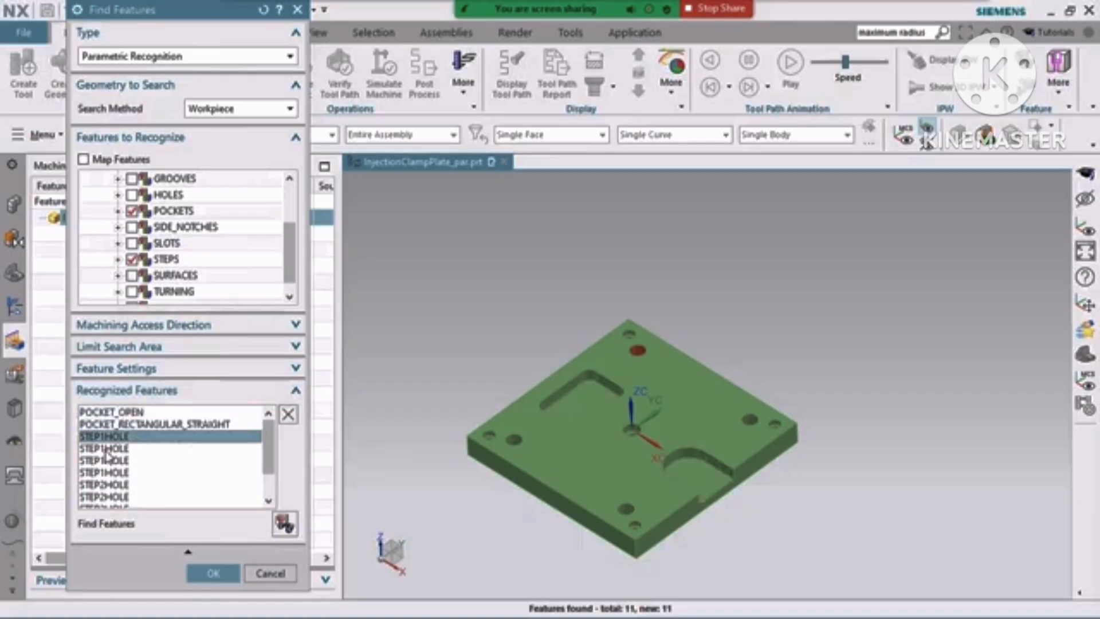
{"action": "left_click", "coordinate": [106, 451]}
{"action": "scroll", "coordinate": [103, 497], "scroll_direction": "down", "scroll_amount": 1}
{"action": "left_click", "coordinate": [103, 496]}
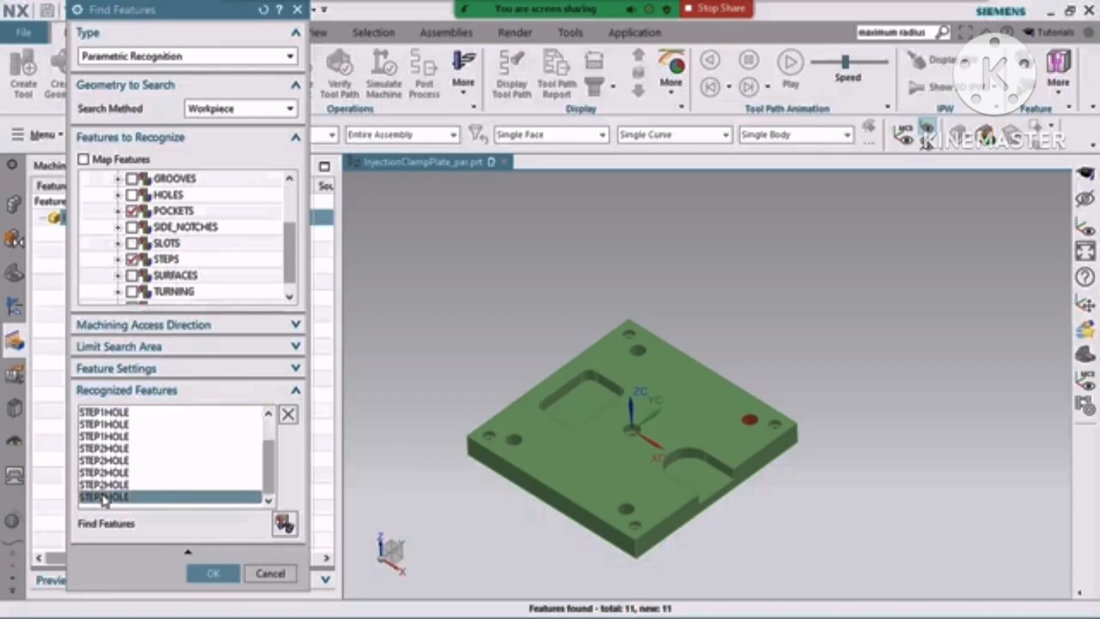
- Highlight several recognized step holes and the open pocket to check them on the plate, and accept the found features
{"action": "left_click", "coordinate": [104, 474]}
{"action": "left_click", "coordinate": [105, 450]}
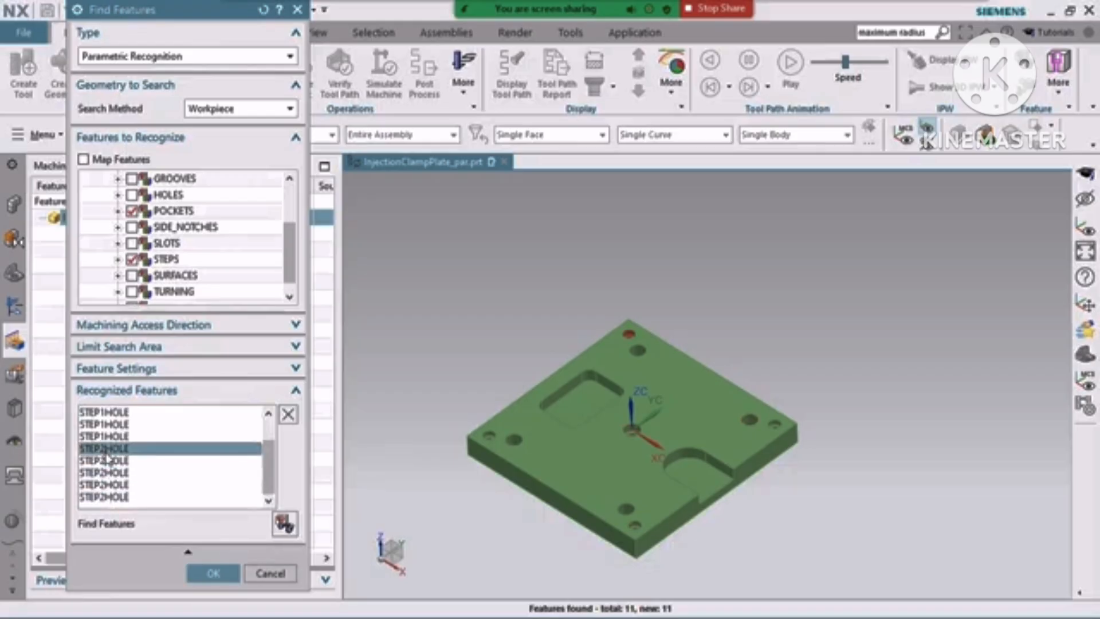
{"action": "scroll", "coordinate": [106, 456], "scroll_direction": "up", "scroll_amount": 2}
{"action": "left_click", "coordinate": [112, 413]}
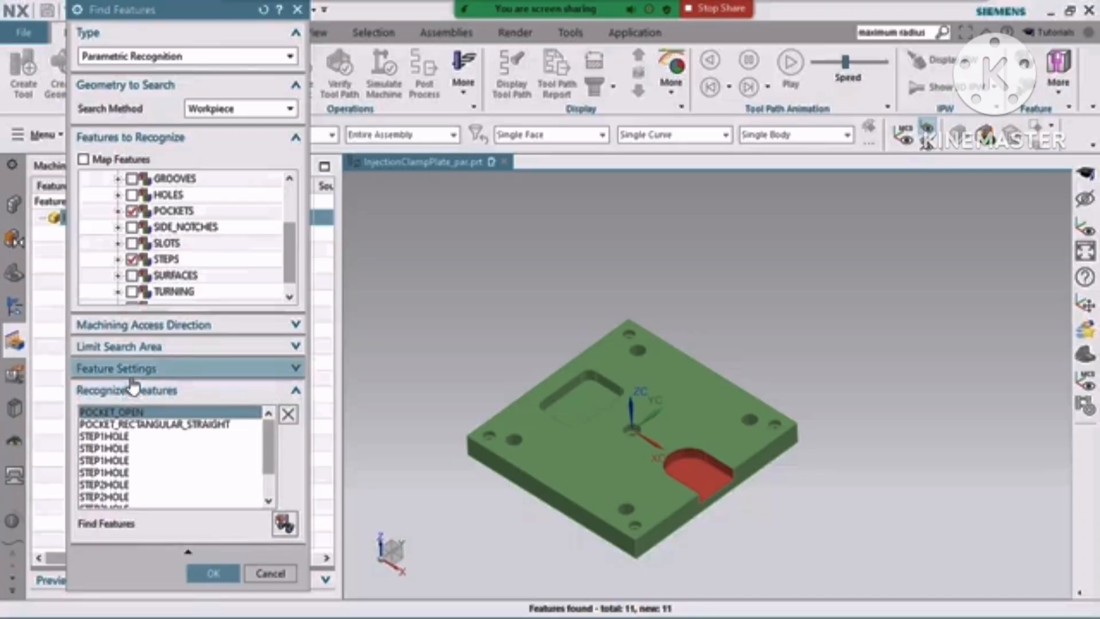
{"action": "left_click", "coordinate": [107, 448]}
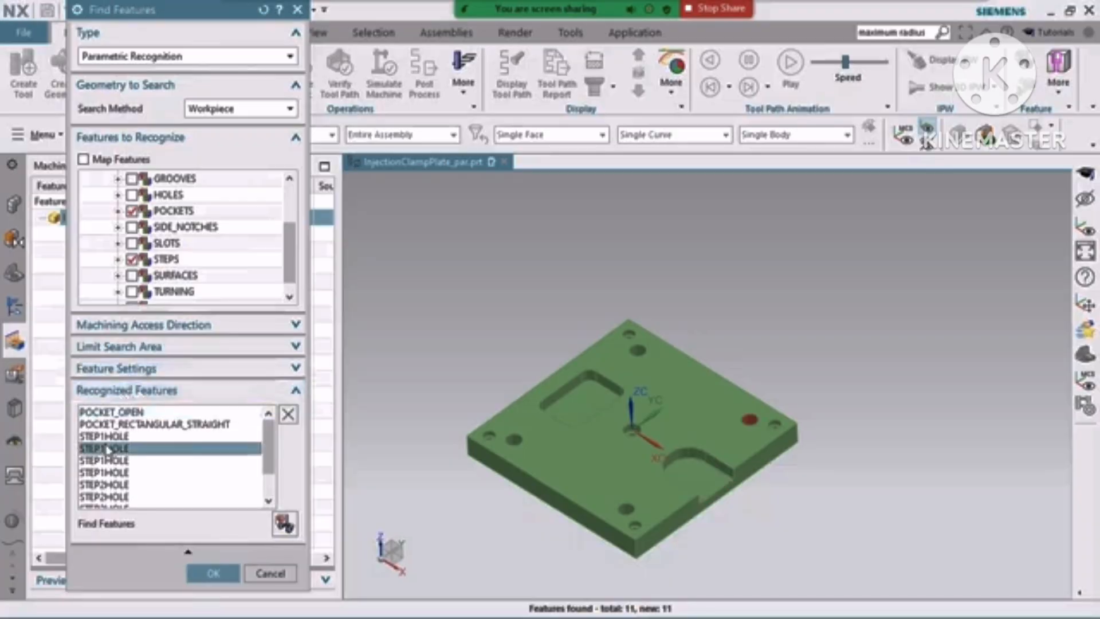
{"action": "left_click", "coordinate": [107, 436]}
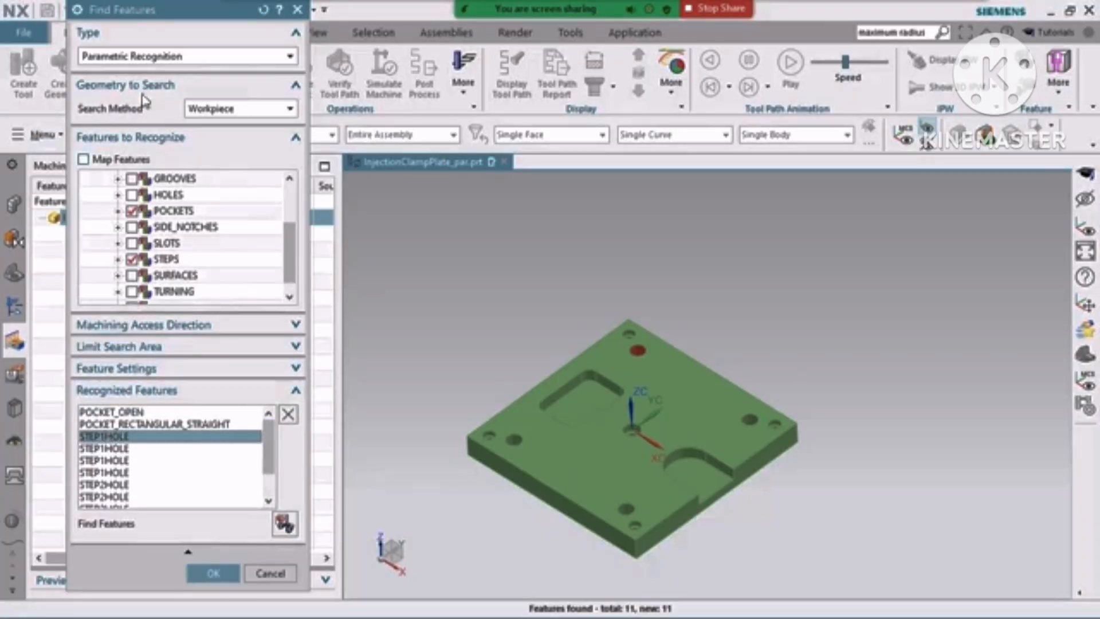
{"action": "left_click", "coordinate": [216, 572]}
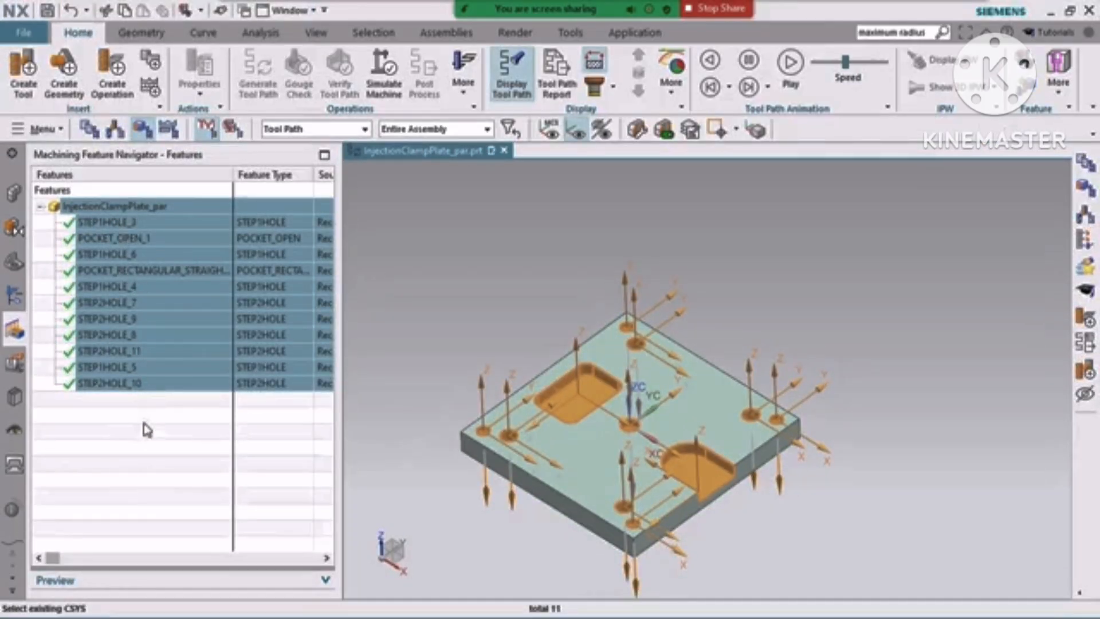
- Start Create Feature Process for all recognized features with the Rule Based type and review the operation rules in the MillDrill knowledge library
{"action": "right_click", "coordinate": [110, 251]}
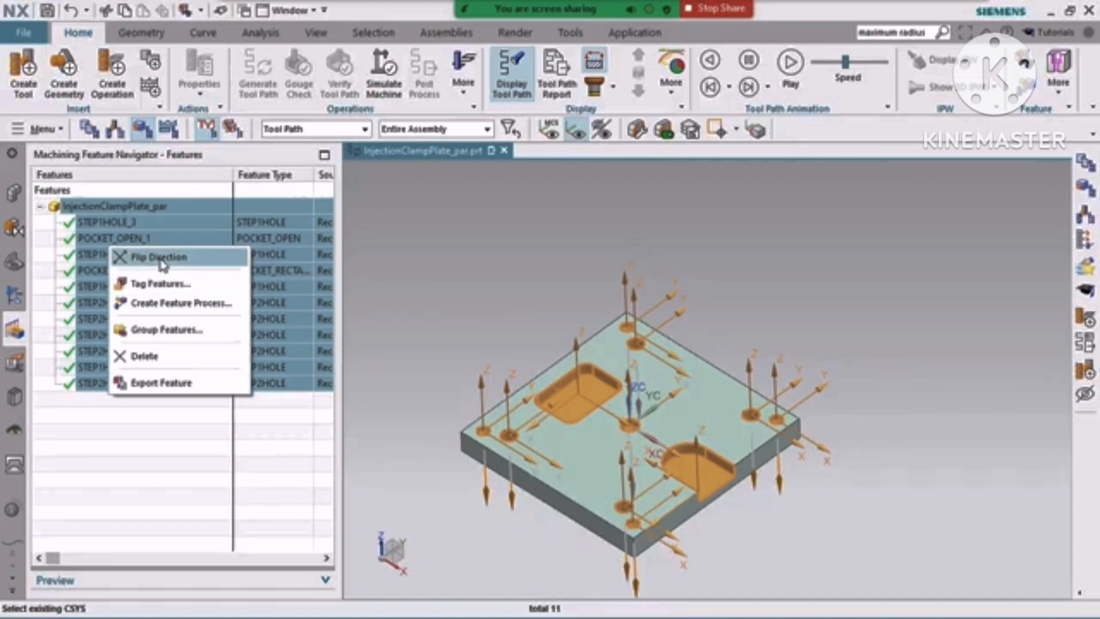
{"action": "left_click", "coordinate": [171, 309]}
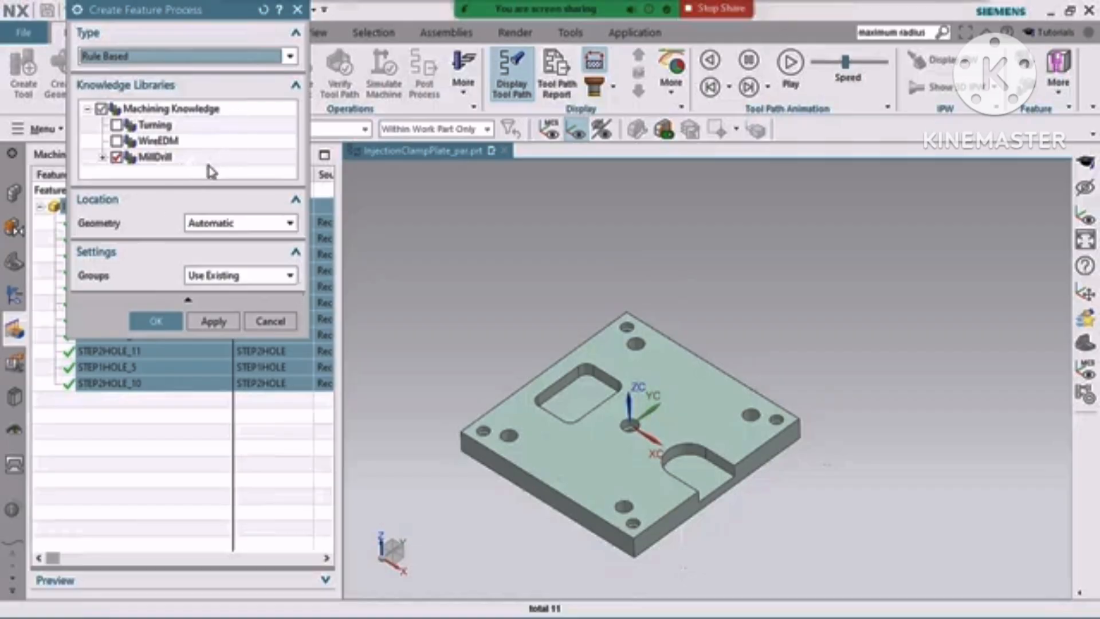
{"action": "left_click", "coordinate": [103, 157]}
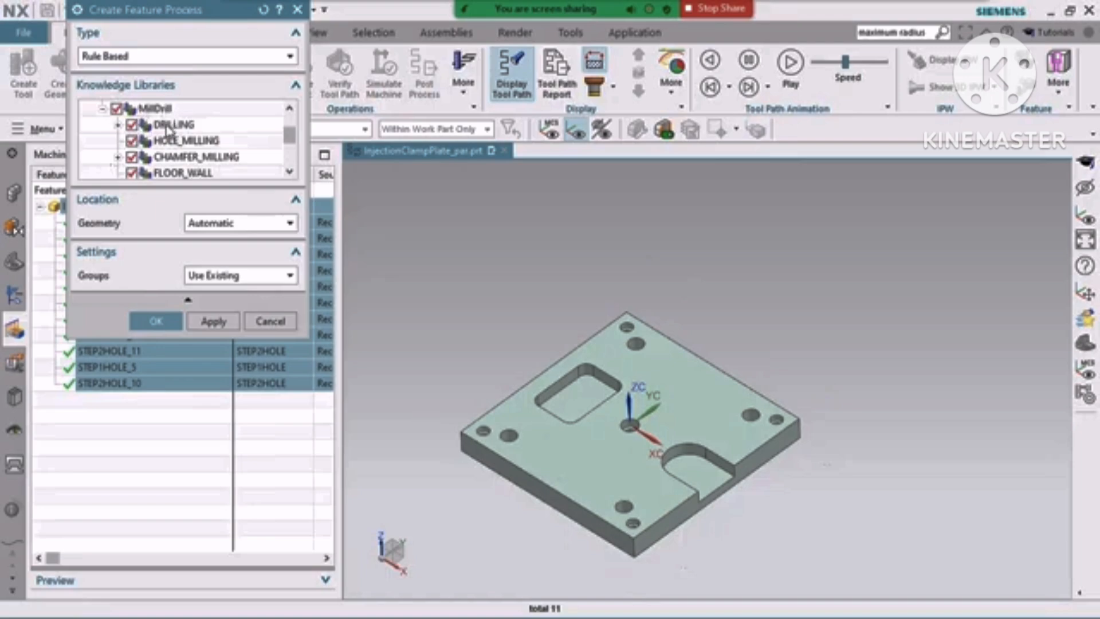
{"action": "scroll", "coordinate": [182, 143], "scroll_direction": "down", "scroll_amount": 1}
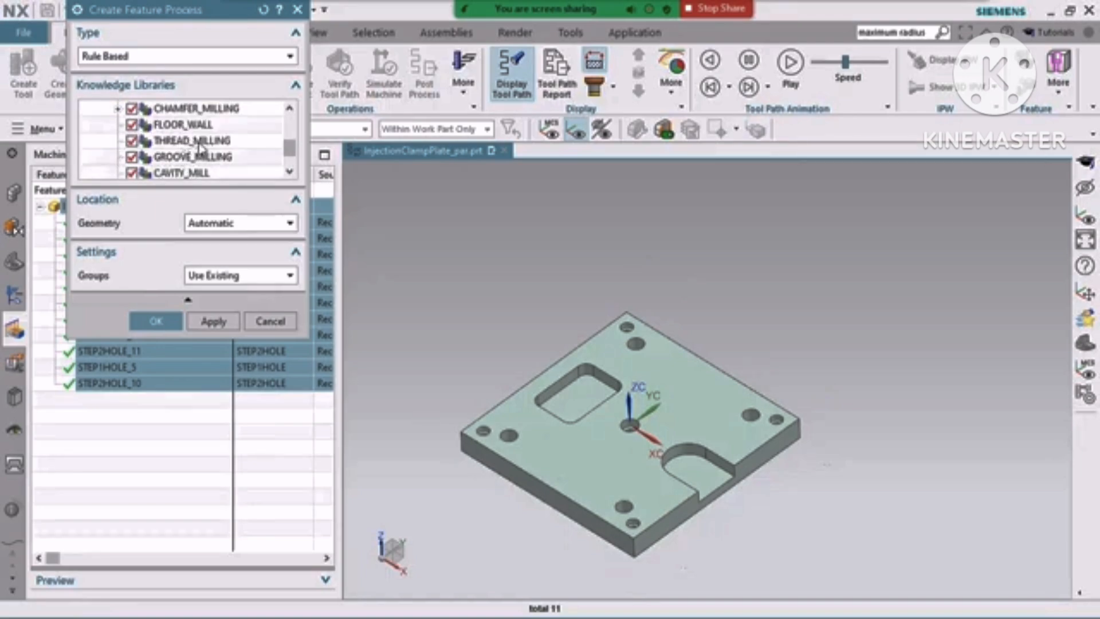
{"action": "scroll", "coordinate": [201, 151], "scroll_direction": "down", "scroll_amount": 1}
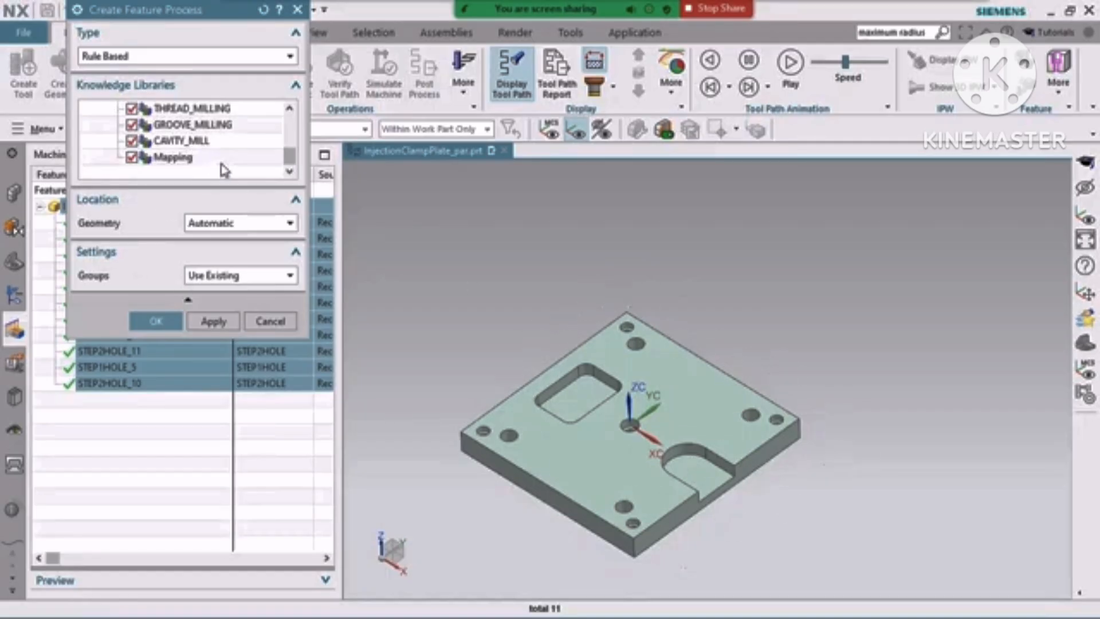
- Try GEOMETRY as the location geometry for the feature process and restore Automatic, keeping groups on Use Existing
{"action": "left_click", "coordinate": [231, 275]}
{"action": "left_click", "coordinate": [232, 275]}
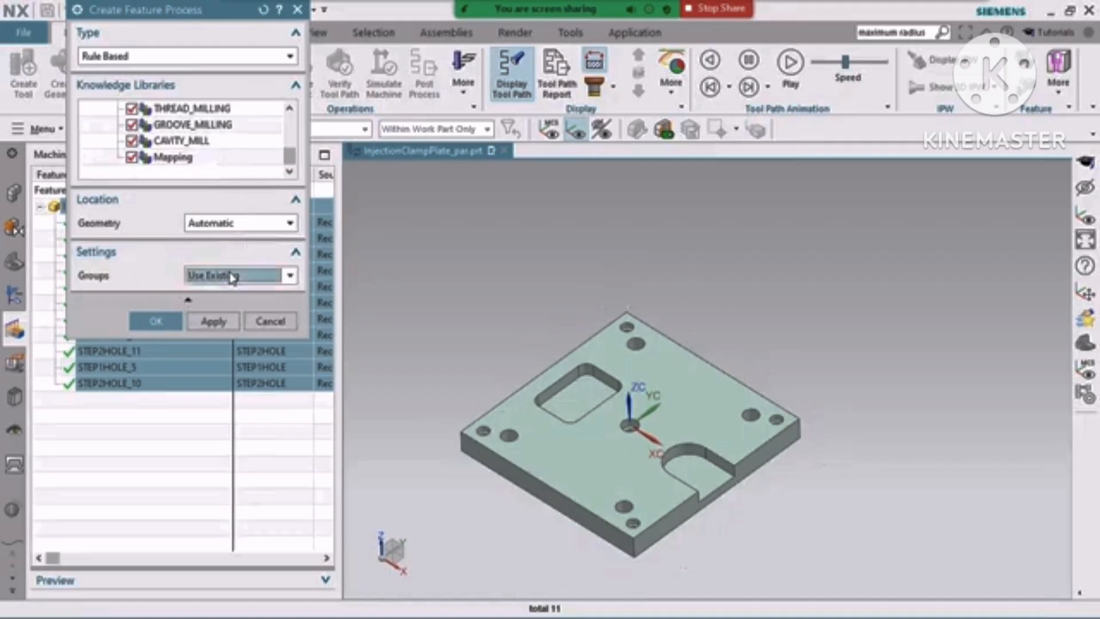
{"action": "left_click", "coordinate": [223, 223]}
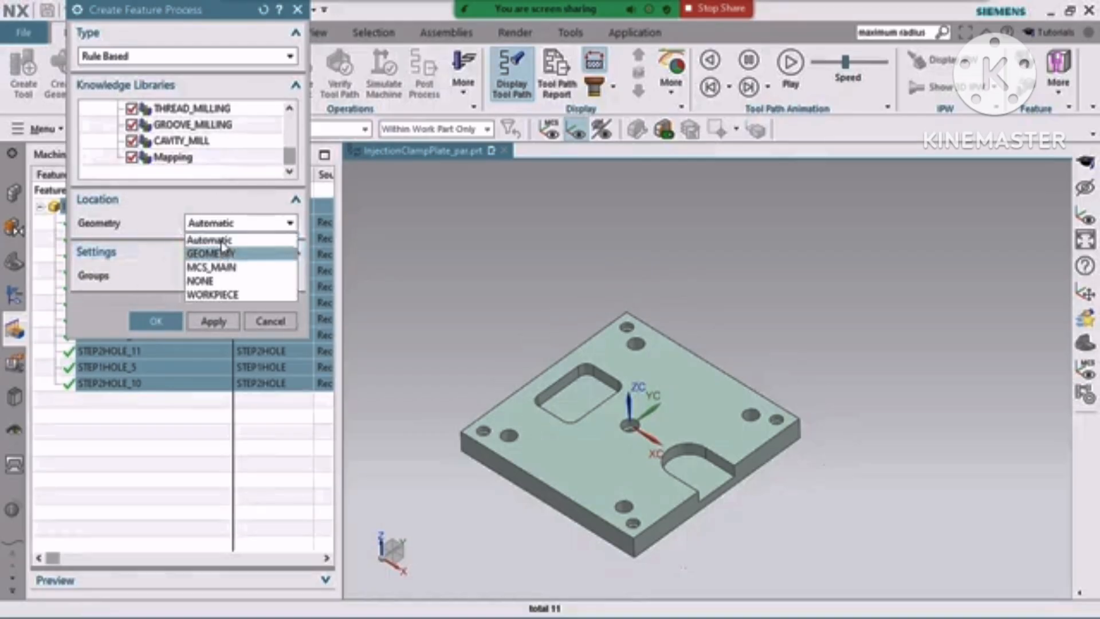
{"action": "left_click", "coordinate": [223, 240]}
{"action": "left_click", "coordinate": [212, 225]}
{"action": "left_click", "coordinate": [223, 259]}
{"action": "left_click", "coordinate": [232, 223]}
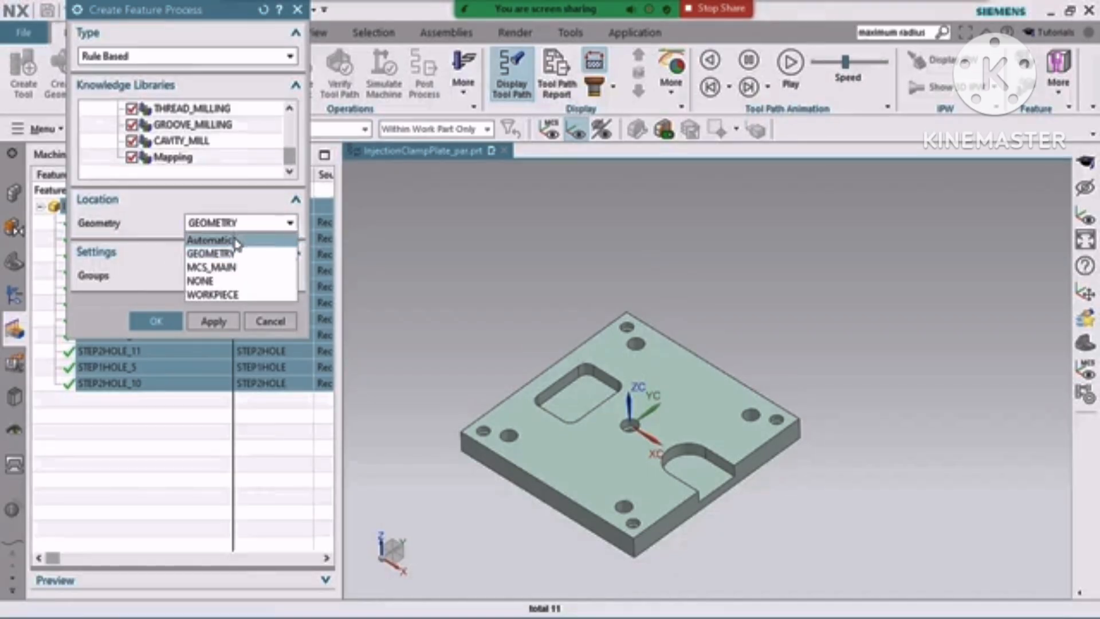
{"action": "left_click", "coordinate": [235, 253]}
{"action": "scroll", "coordinate": [178, 160], "scroll_direction": "up", "scroll_amount": 2}
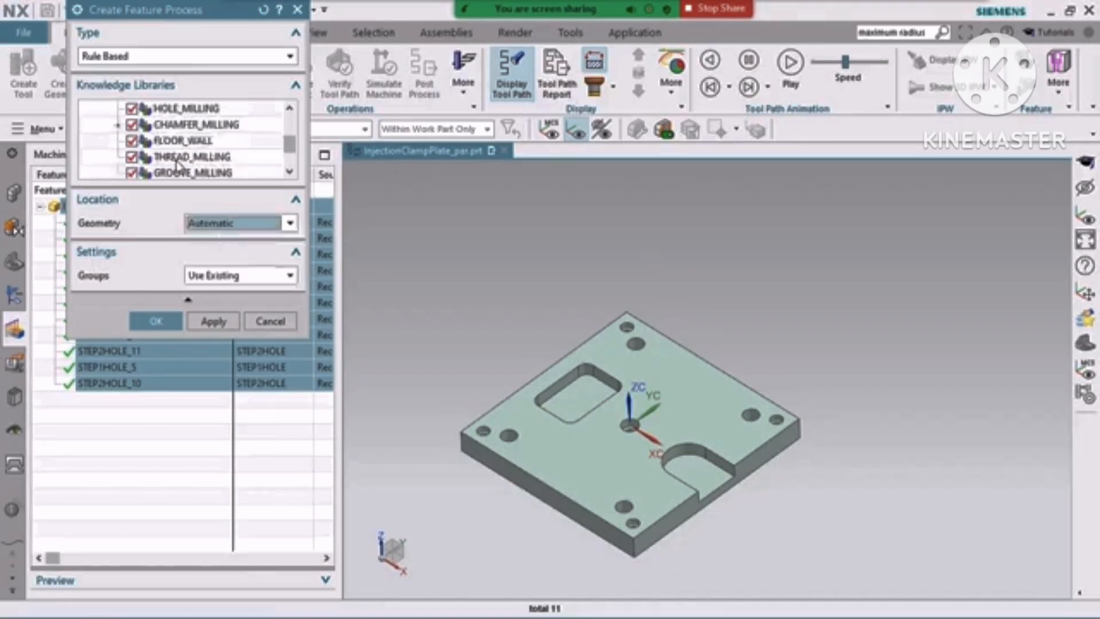